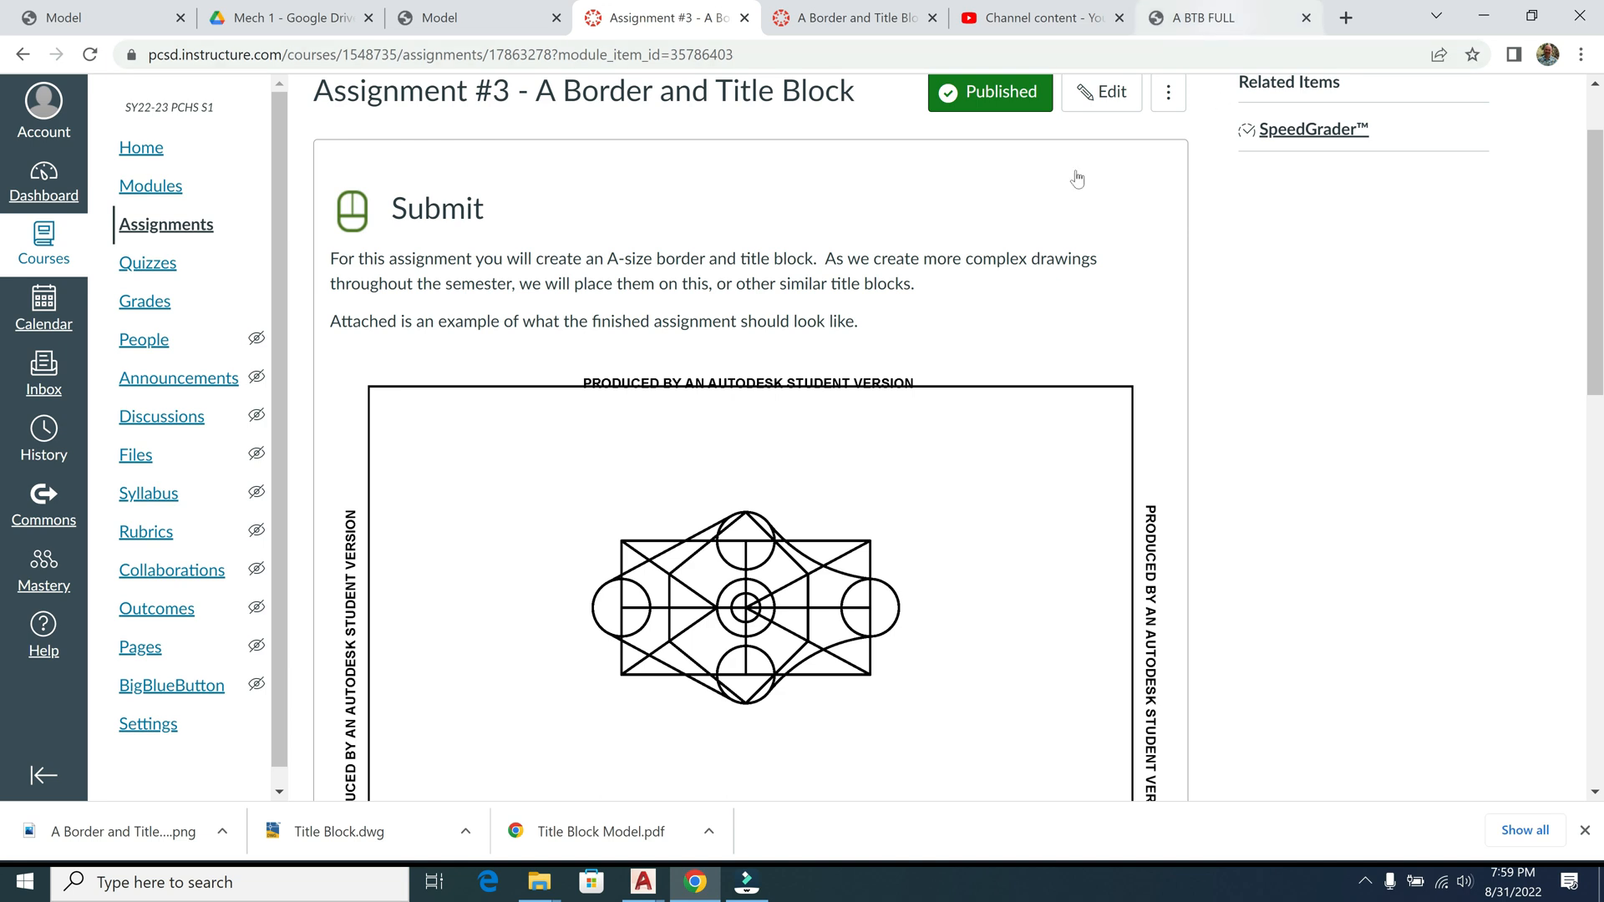
# Review the Assignment #3 page and the finished A BTB example with its border, notes and title block
pyautogui.scroll(-3, 1044, 417)
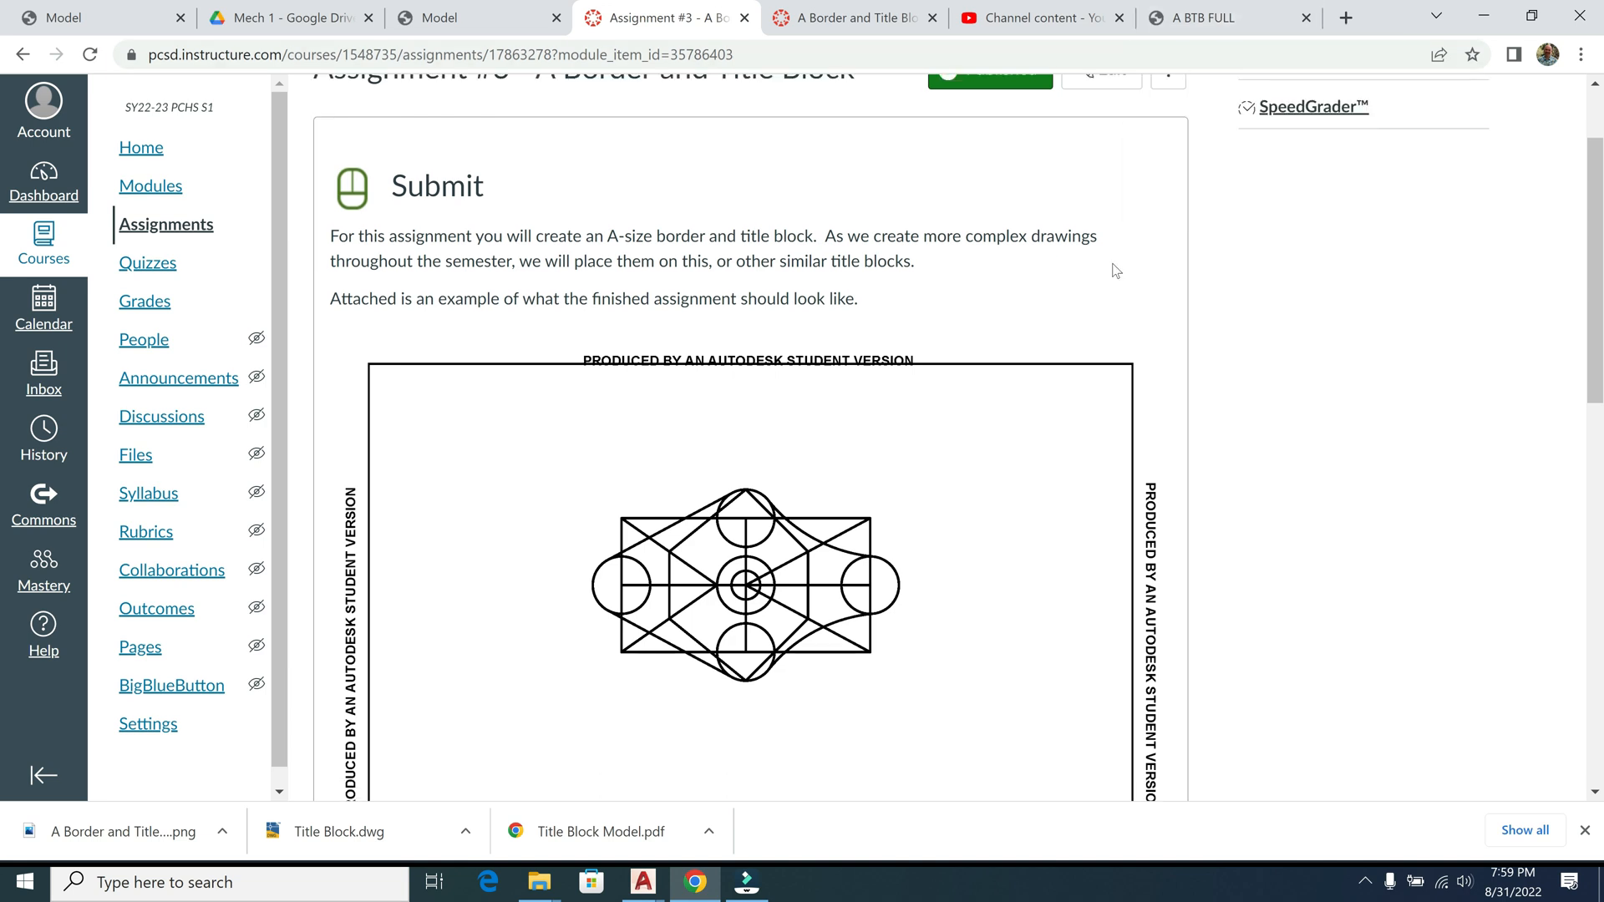
pyautogui.click(1235, 17)
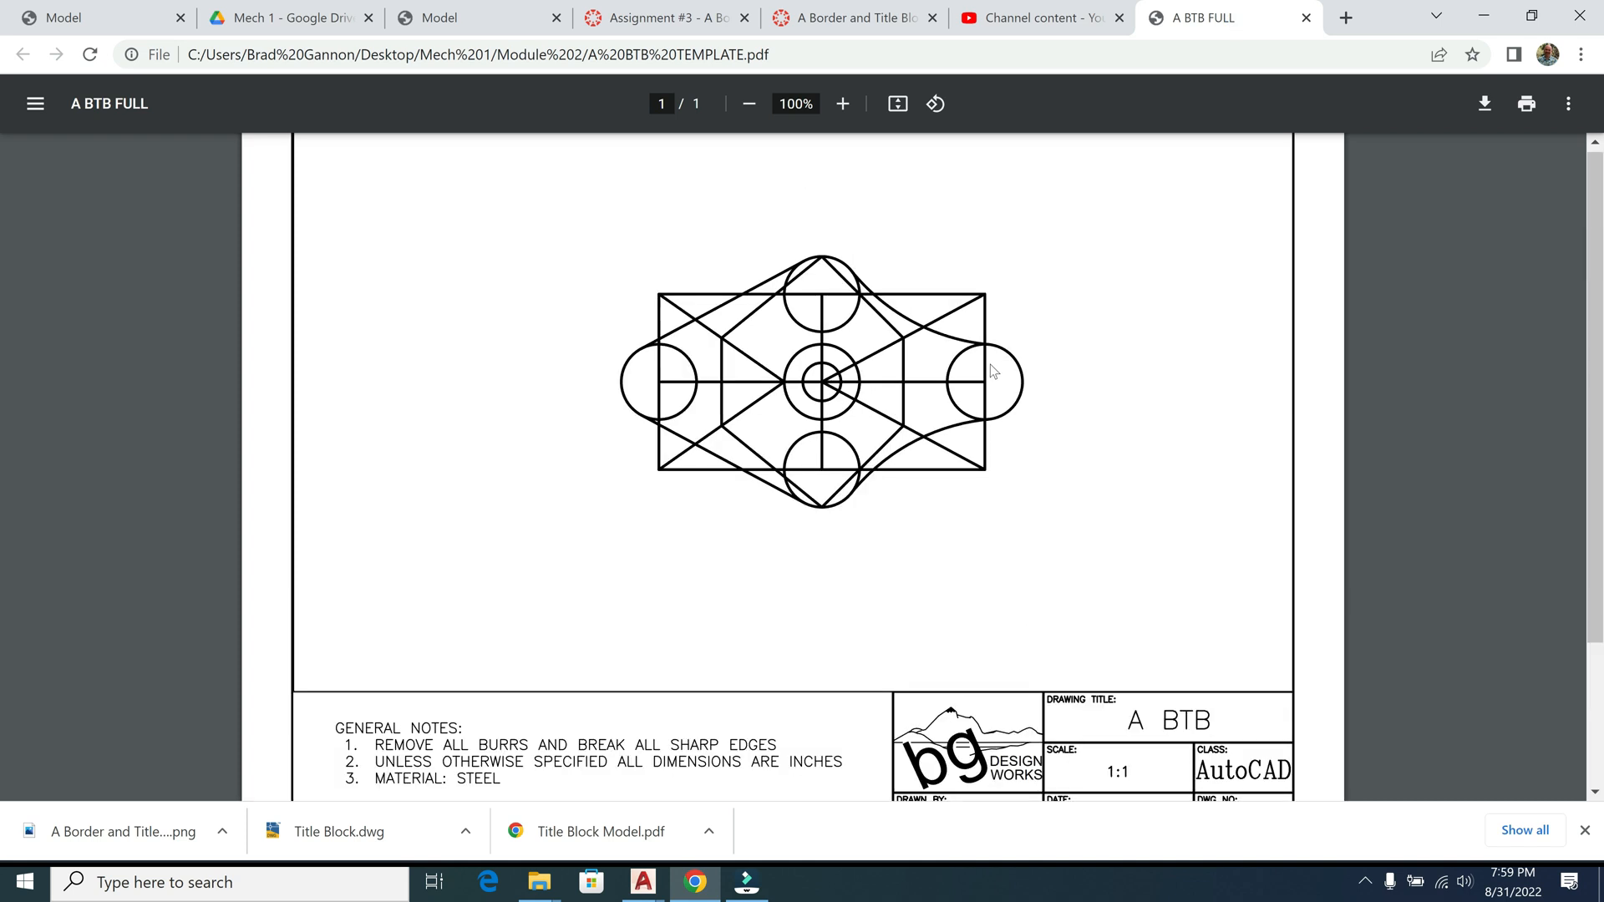
pyautogui.scroll(1, 990, 365)
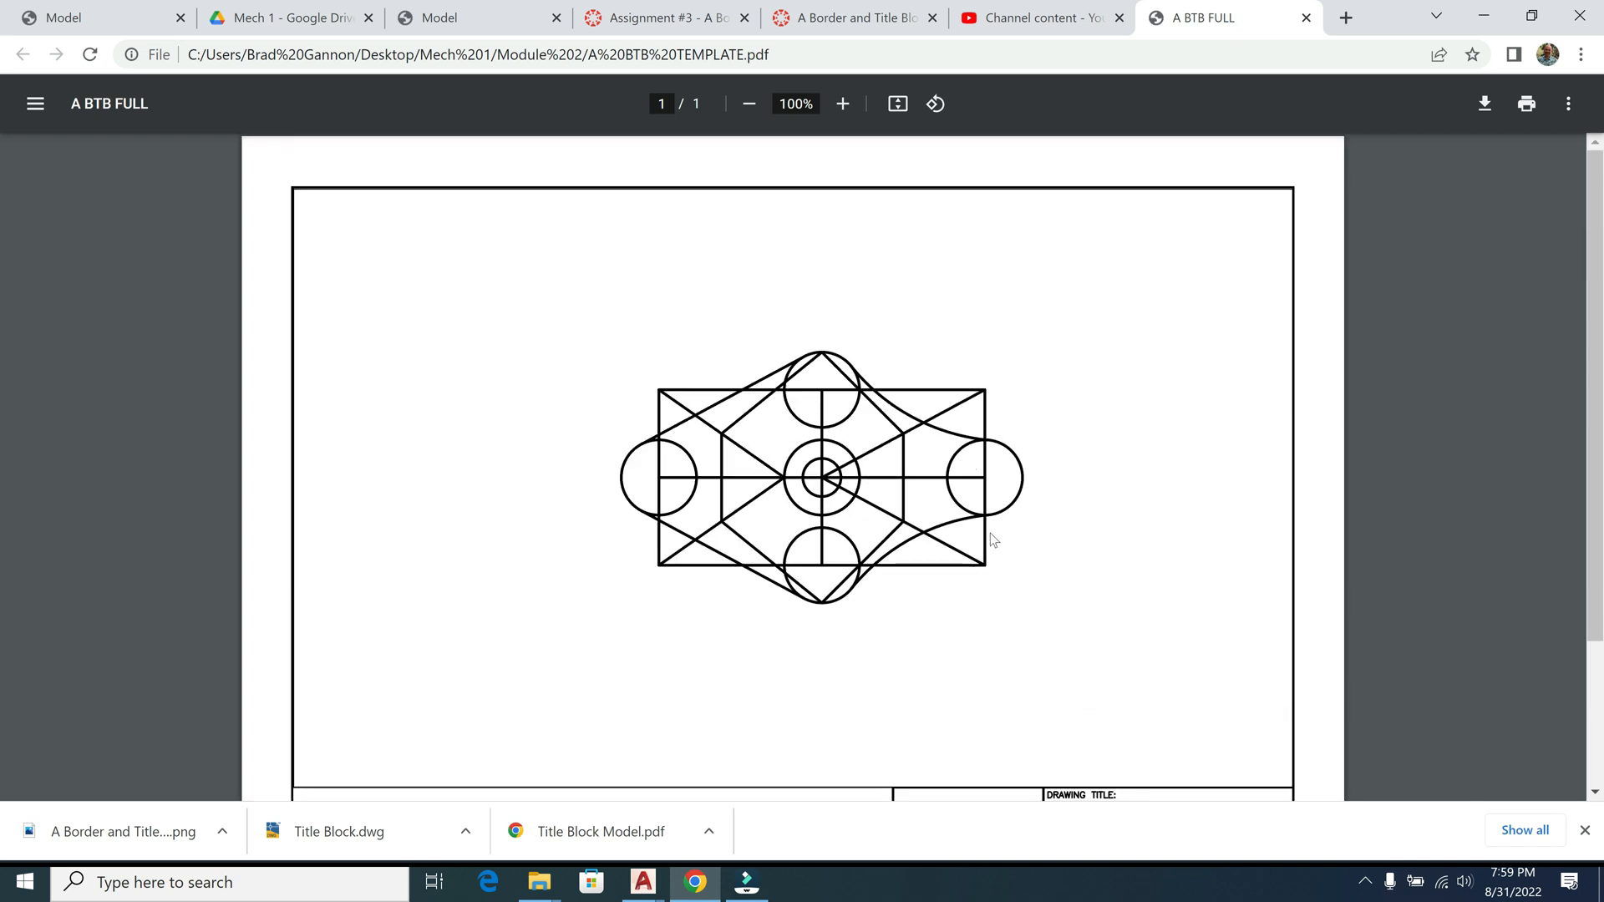
pyautogui.scroll(-2, 987, 566)
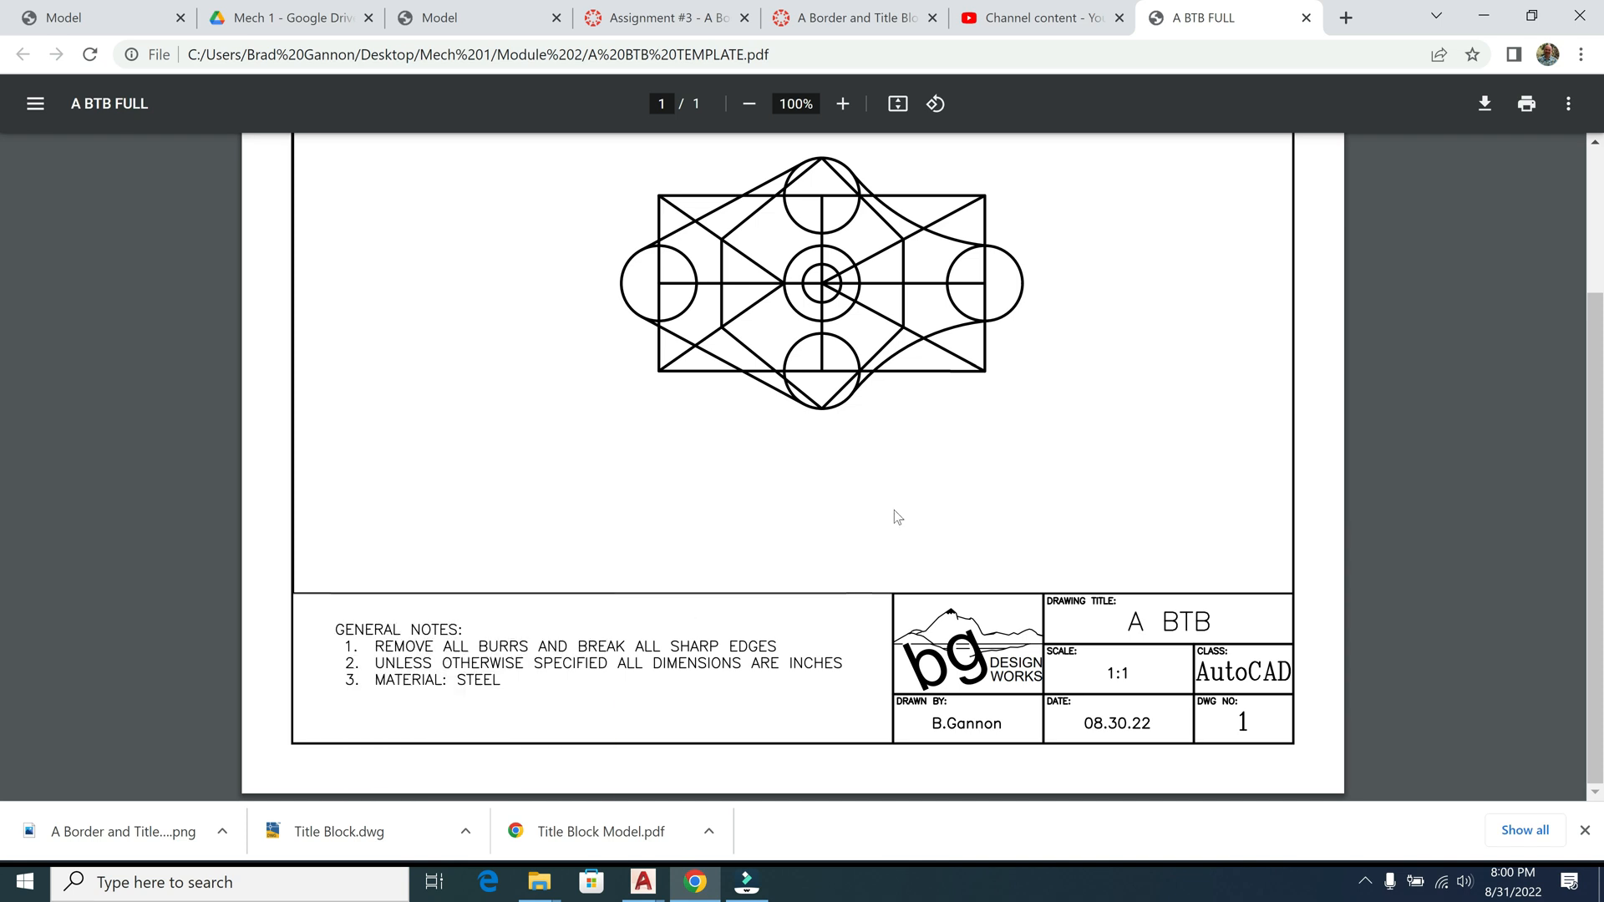
pyautogui.scroll(2, 654, 342)
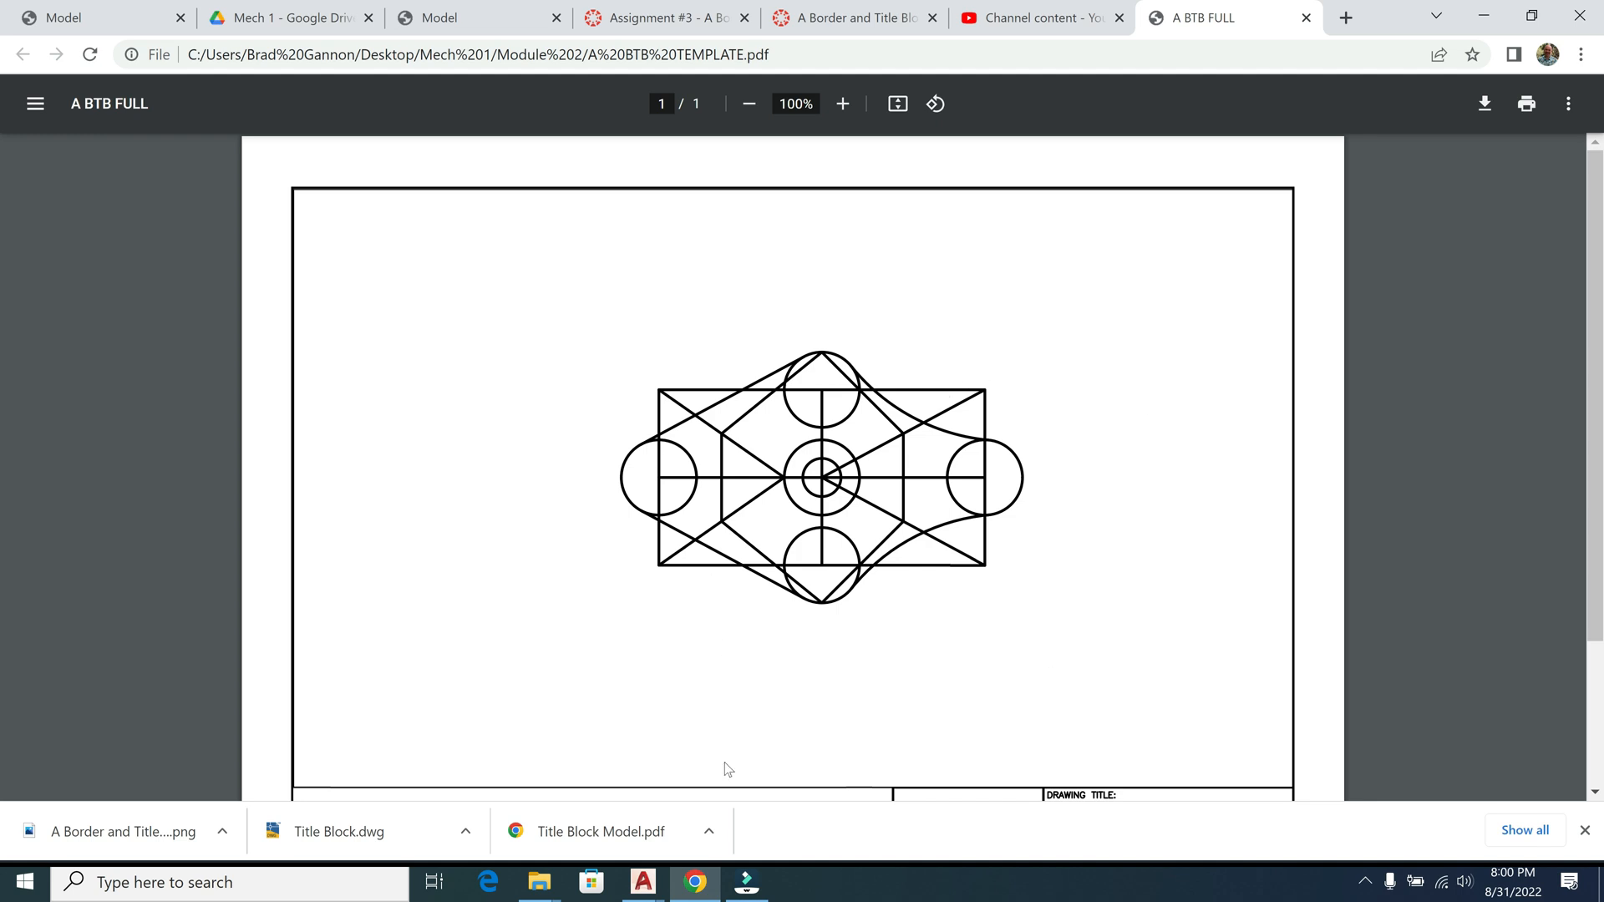
# Switch to the Standard File drawing in AutoCAD and look over the existing geometric figure
pyautogui.click(650, 888)
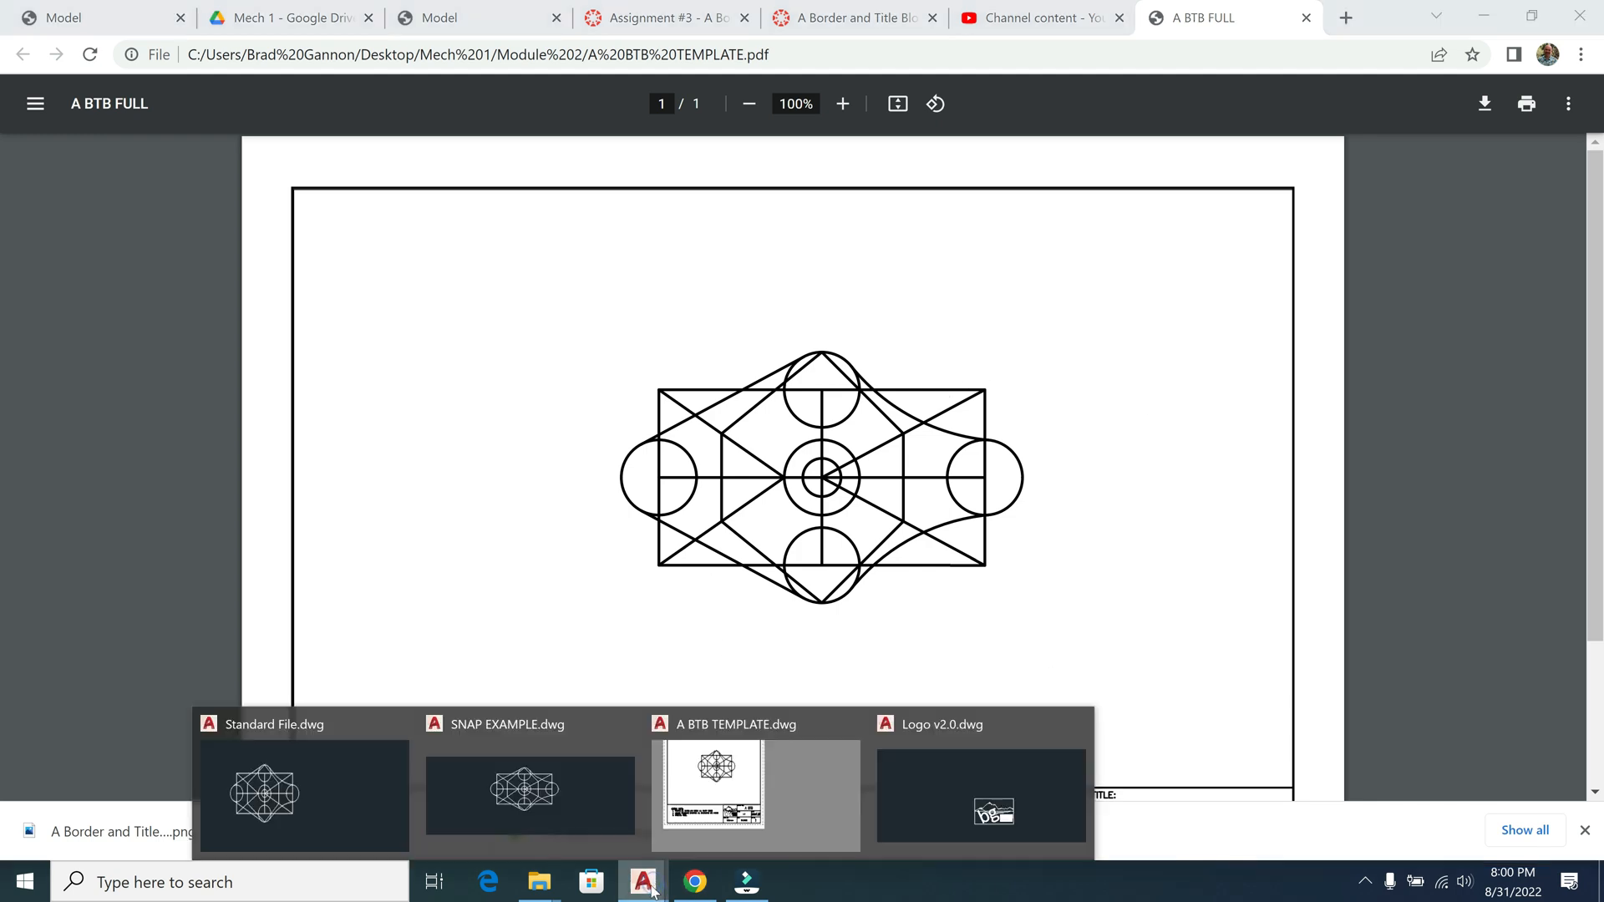
pyautogui.click(355, 794)
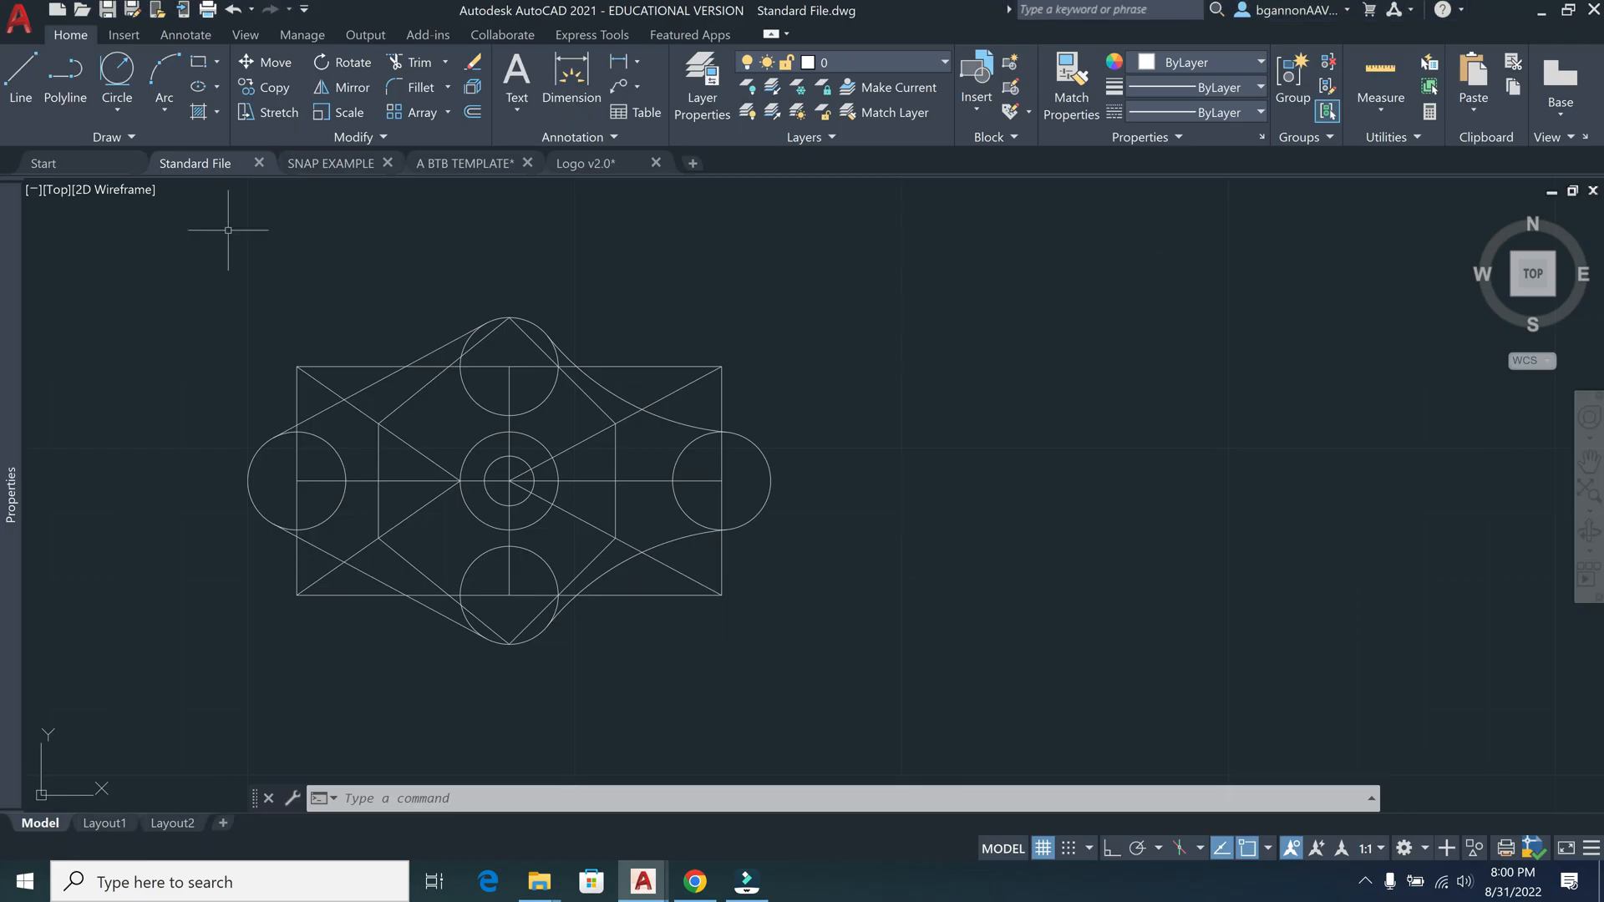
pyautogui.click(202, 296)
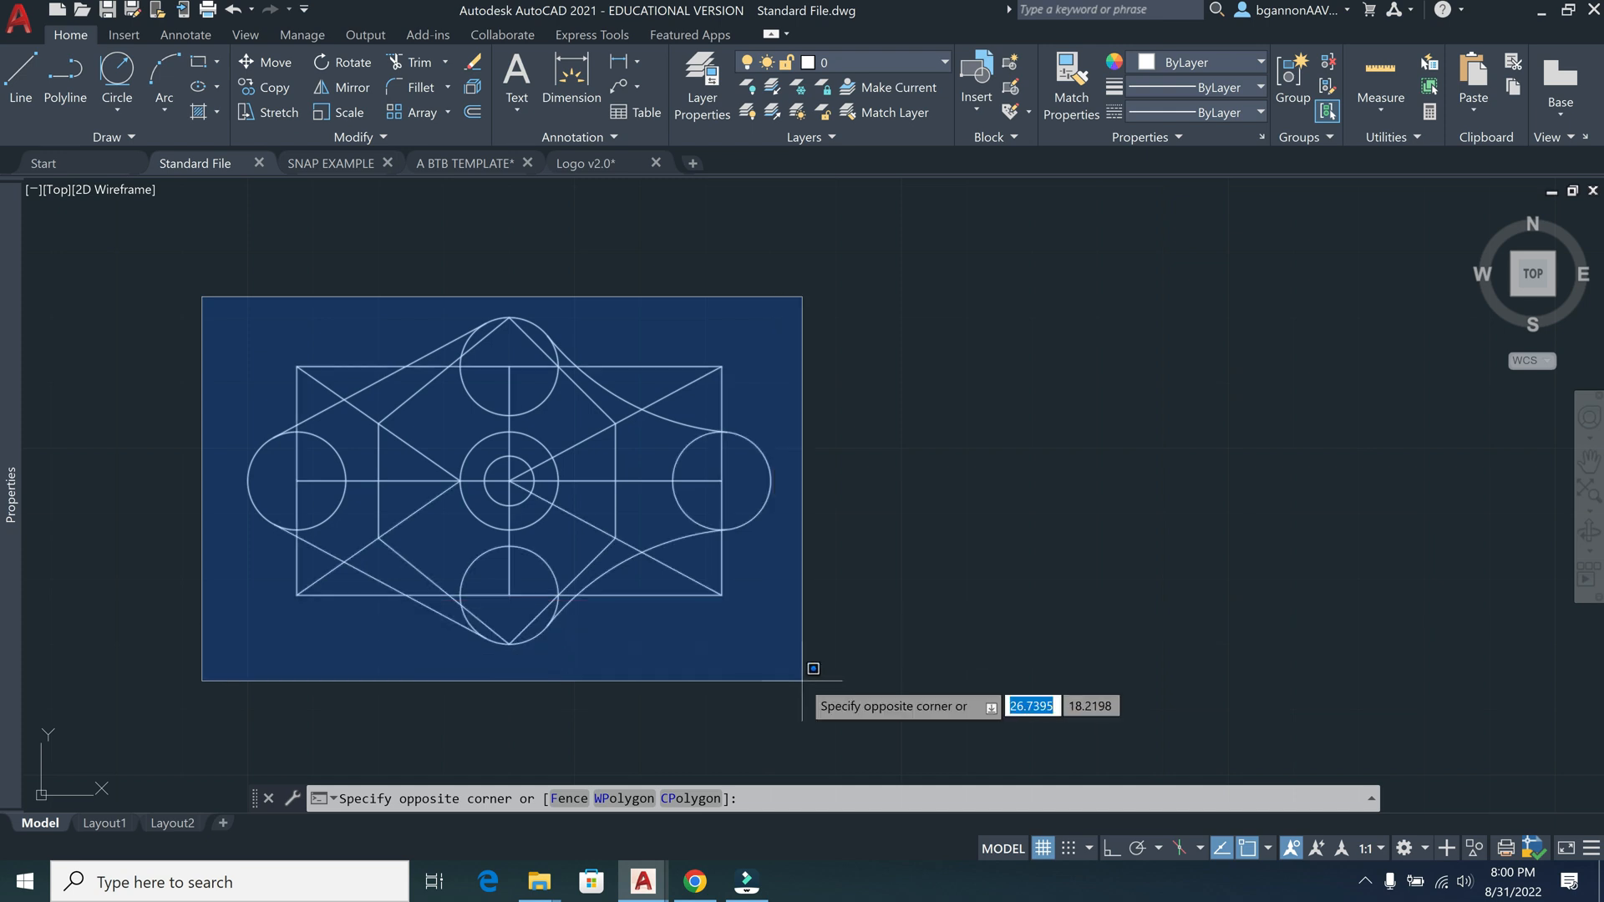
pyautogui.press('Escape')
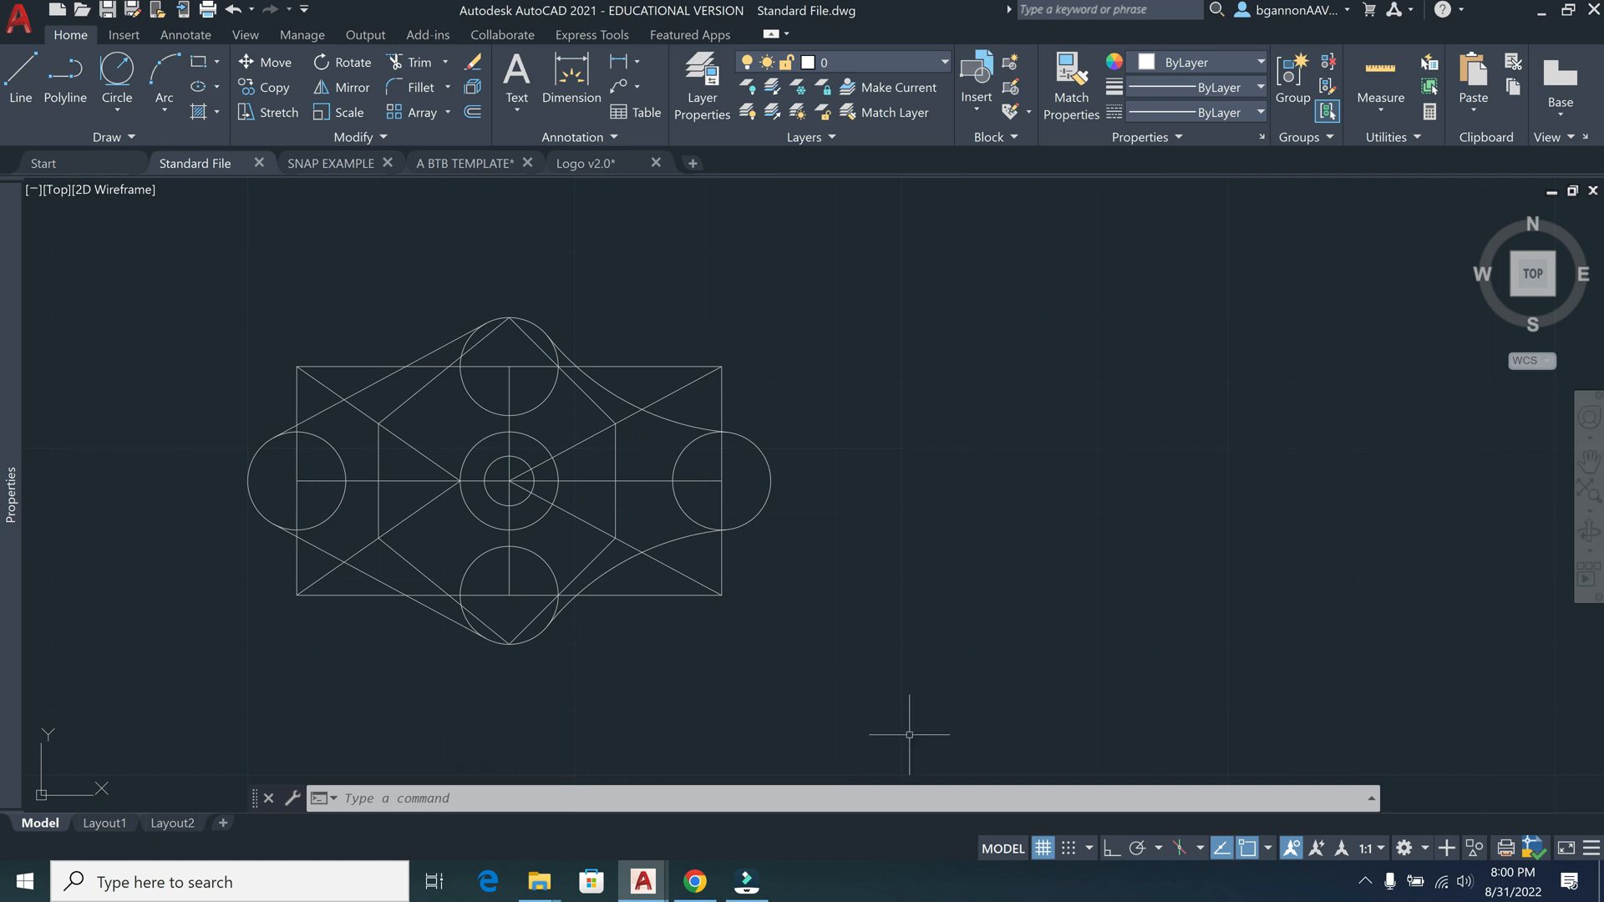
# Switch to Chrome and examine the border and title block dimensions, layers and text styles in the annotated reference drawing
pyautogui.click(697, 883)
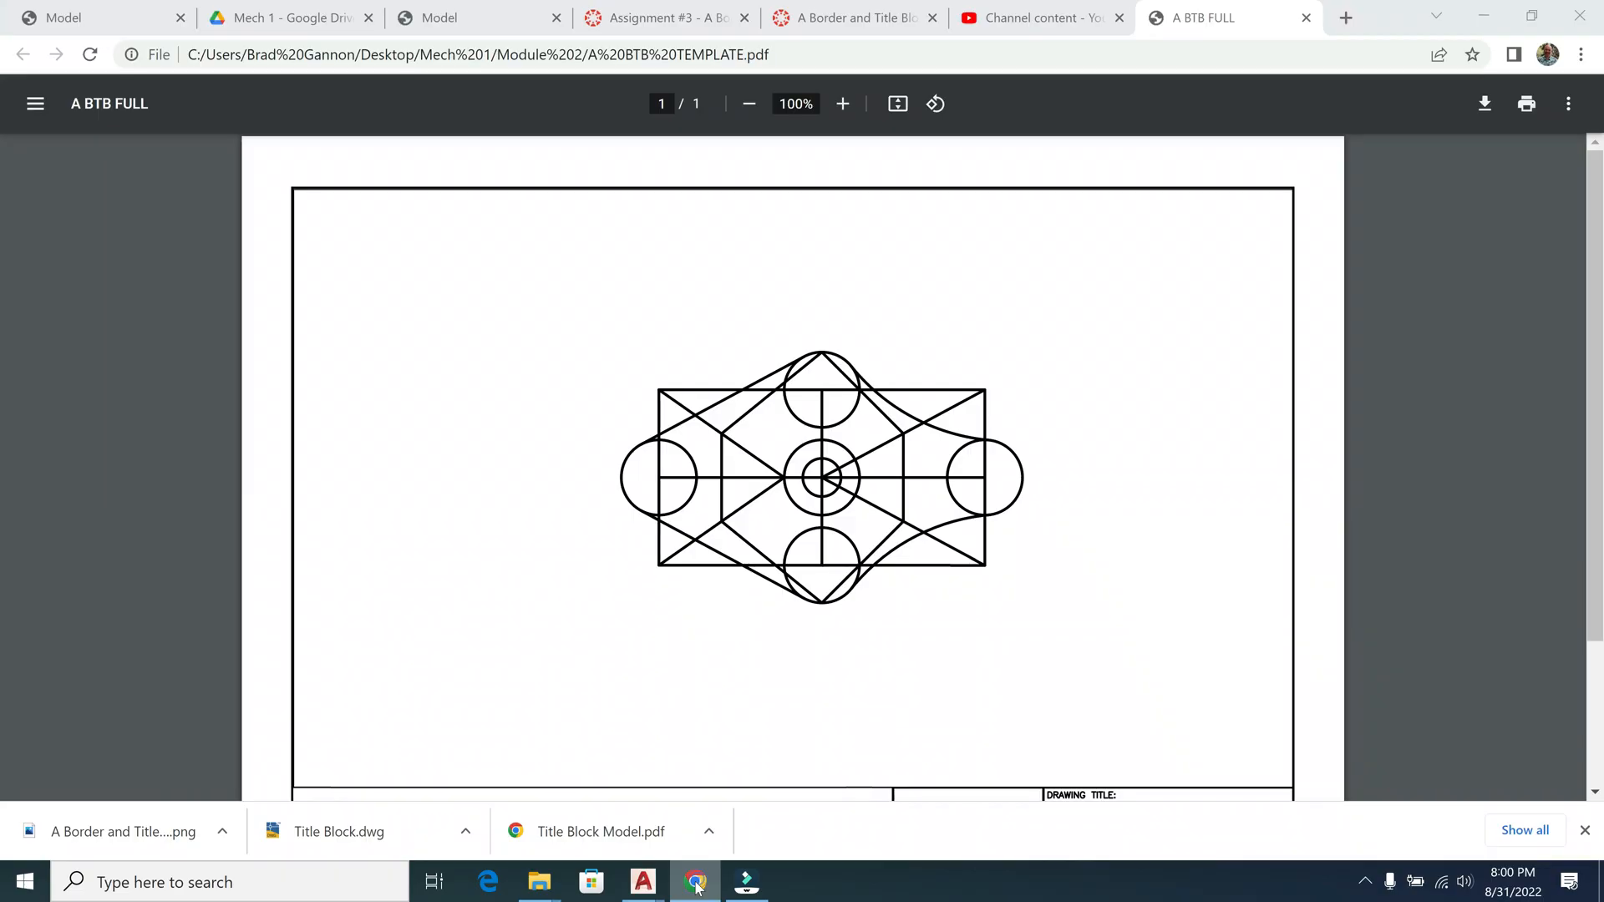
pyautogui.click(822, 24)
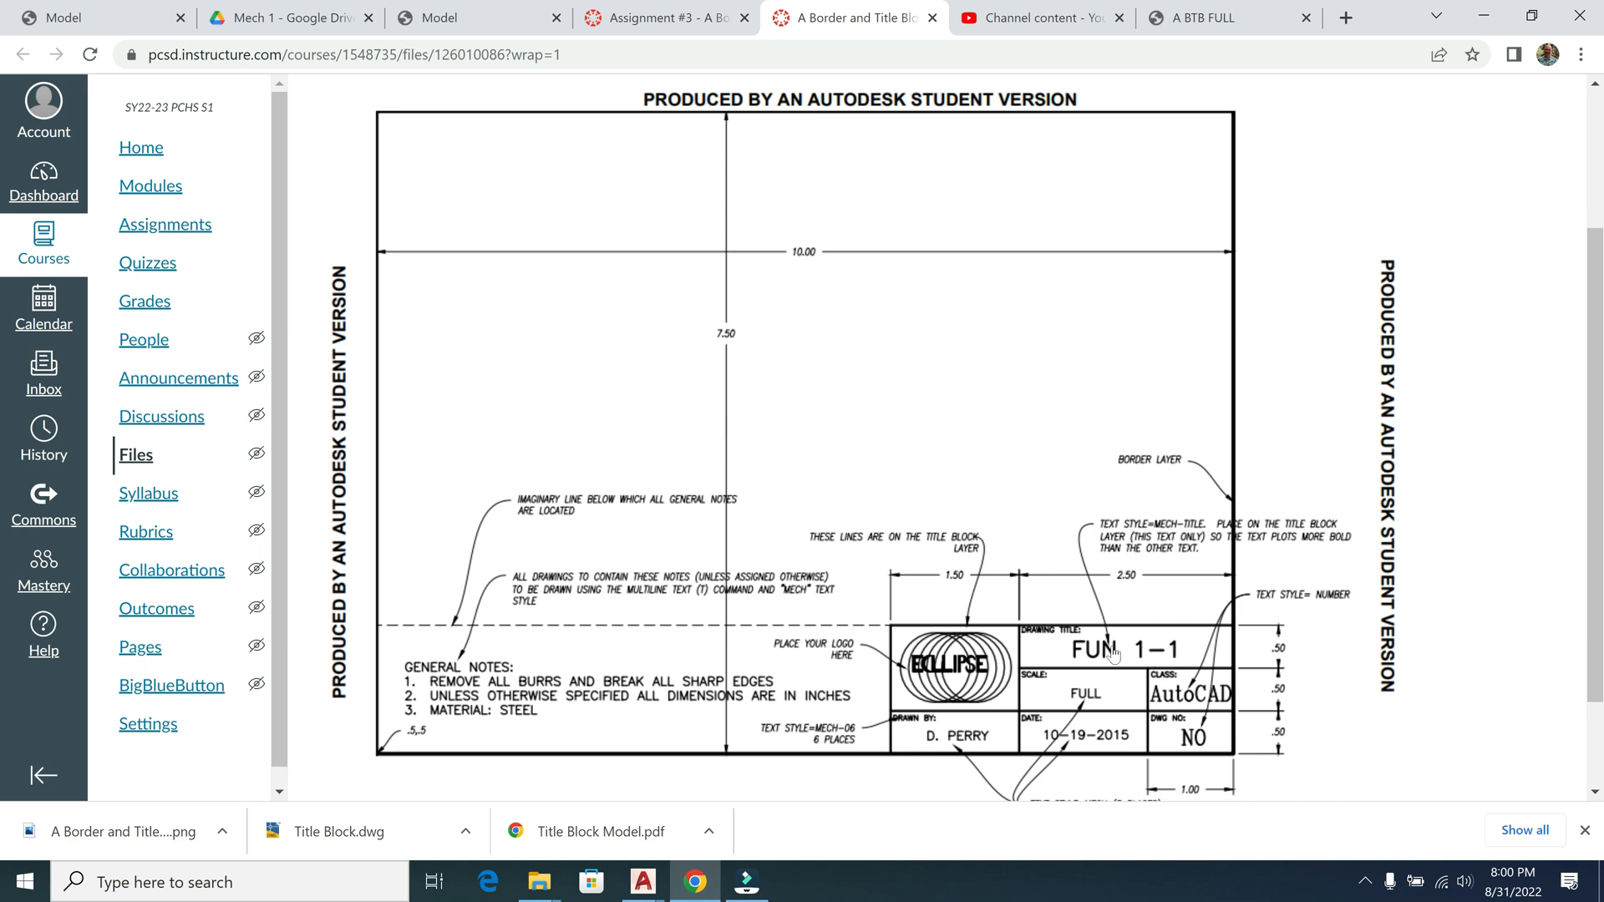
pyautogui.scroll(1, 1237, 652)
pyautogui.scroll(3, 1243, 623)
pyautogui.scroll(-3, 1282, 677)
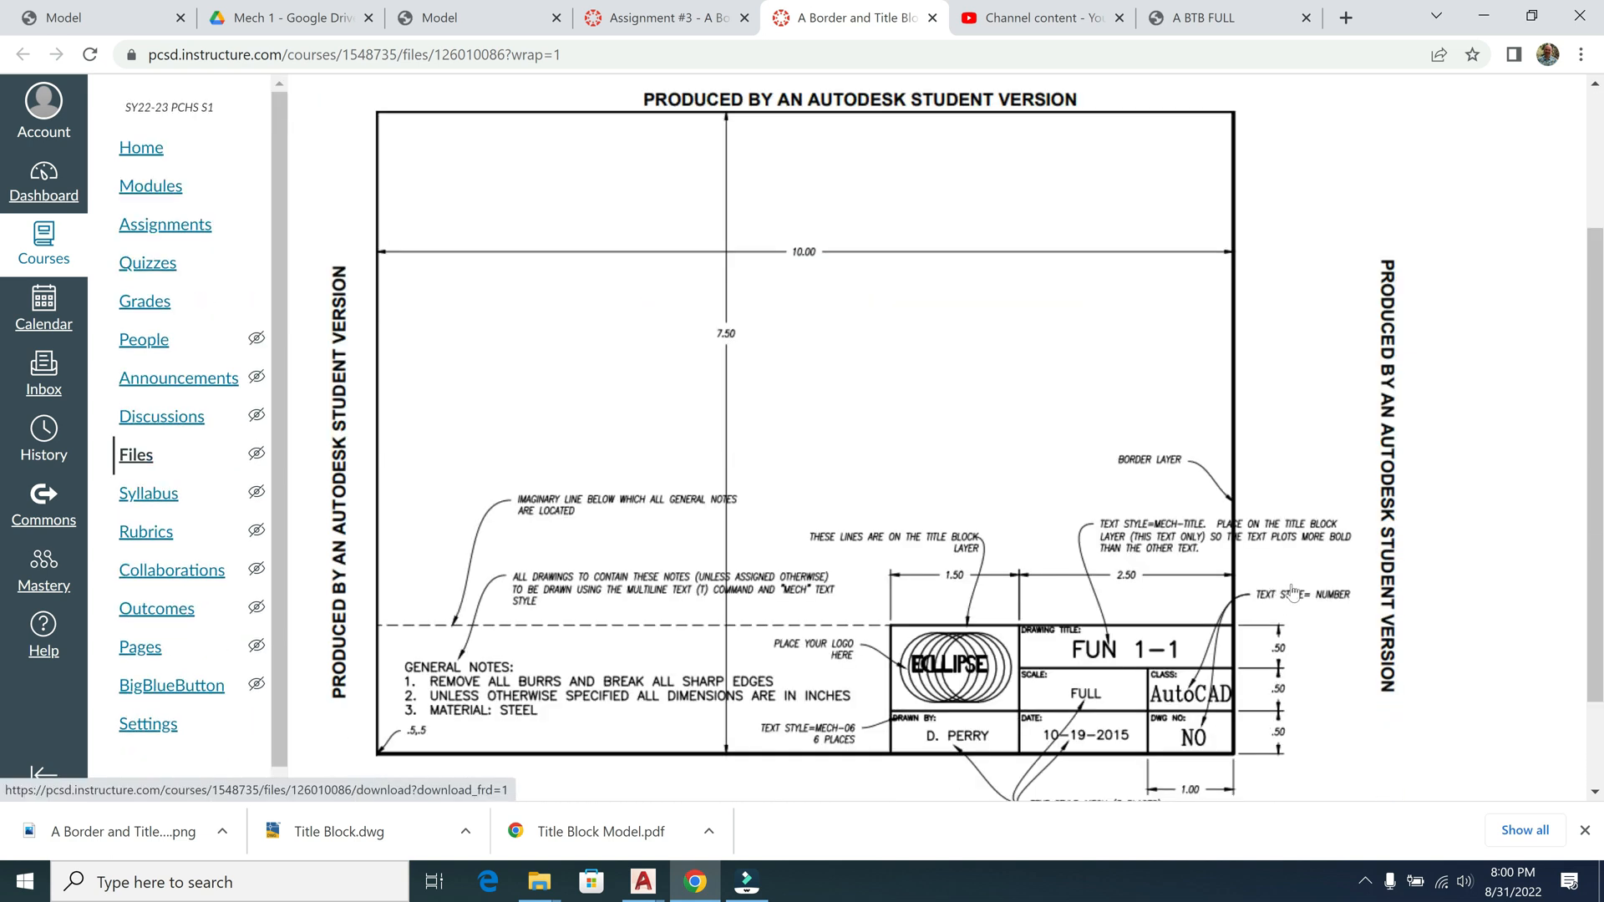
pyautogui.scroll(-3, 1337, 603)
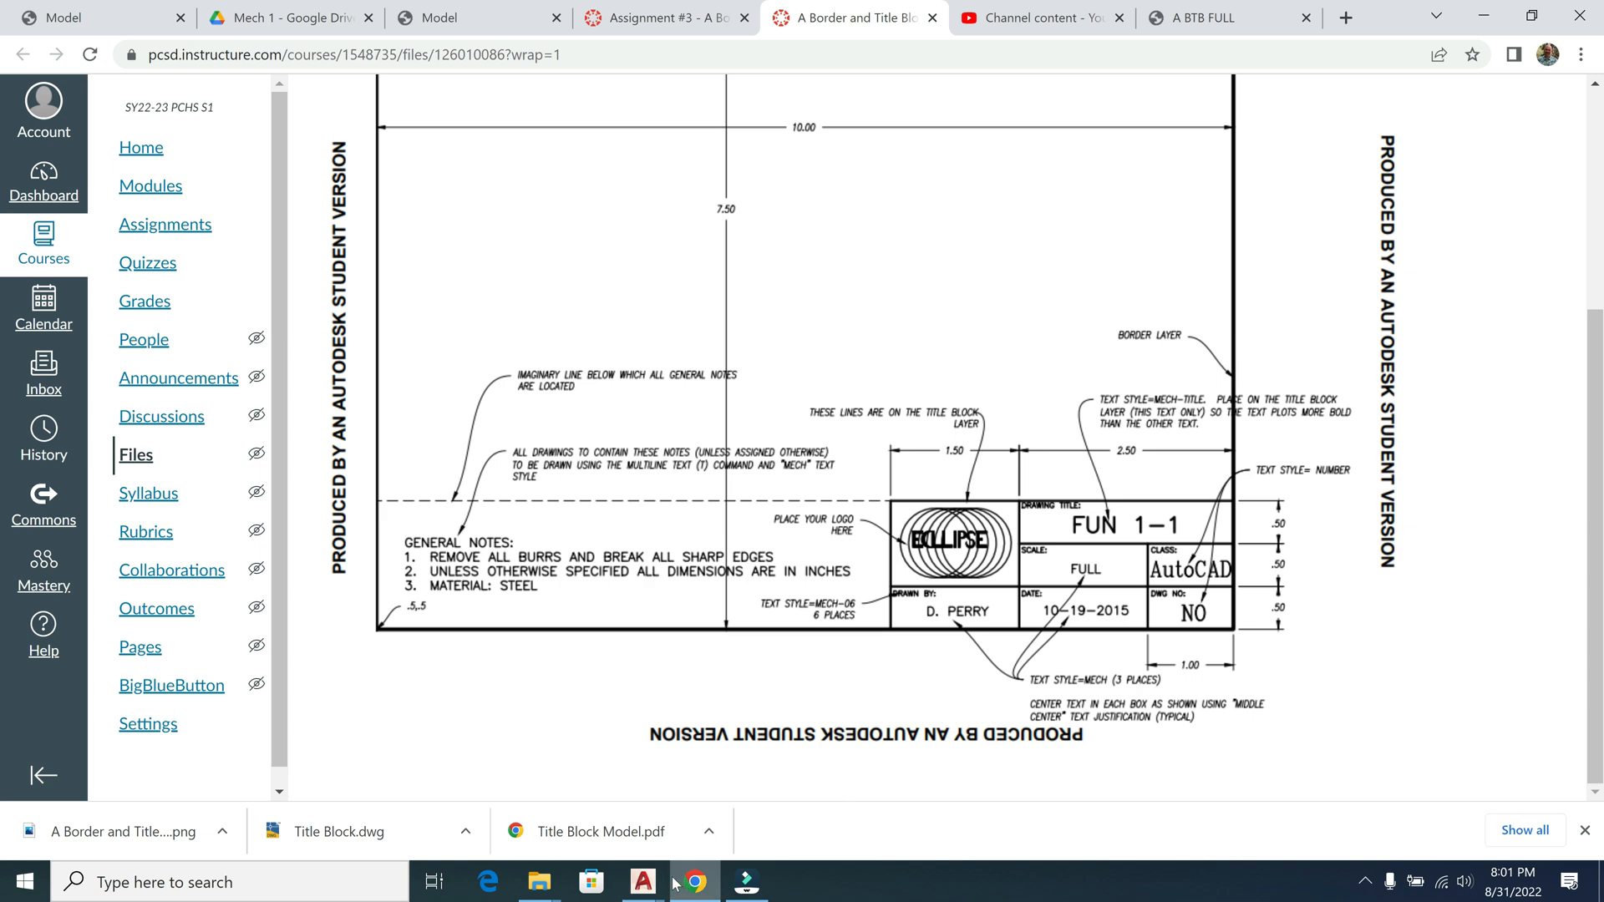
# Switch to the Standard File drawing in AutoCAD and draw a 10 by 7.5 rectangle beside the geometric figure as the border
pyautogui.moveTo(647, 886)
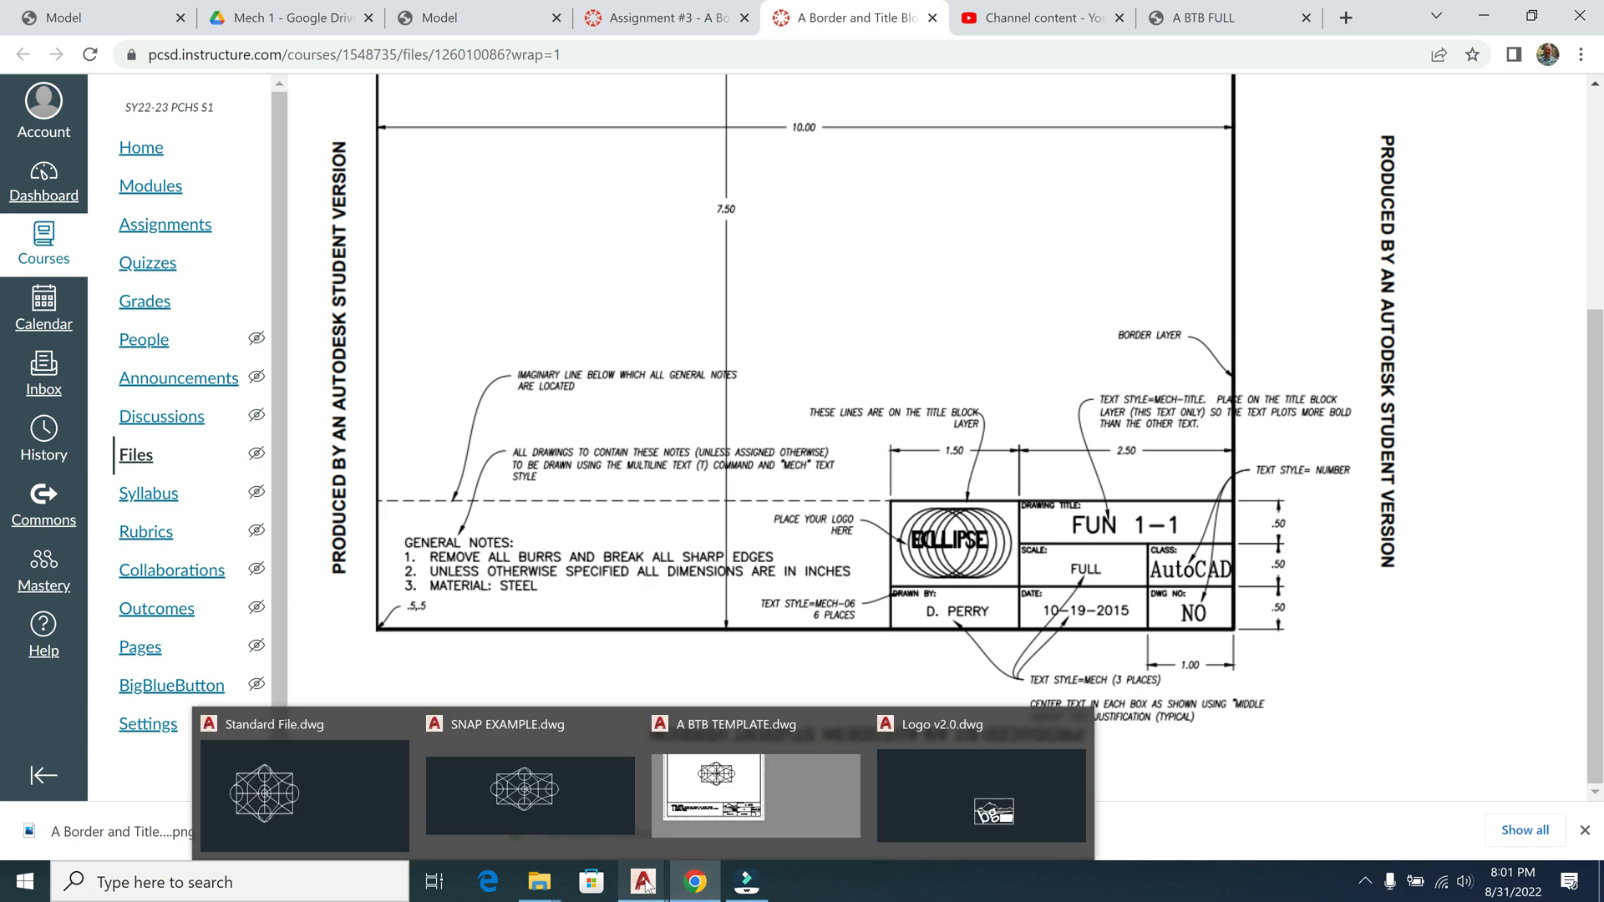
pyautogui.click(354, 787)
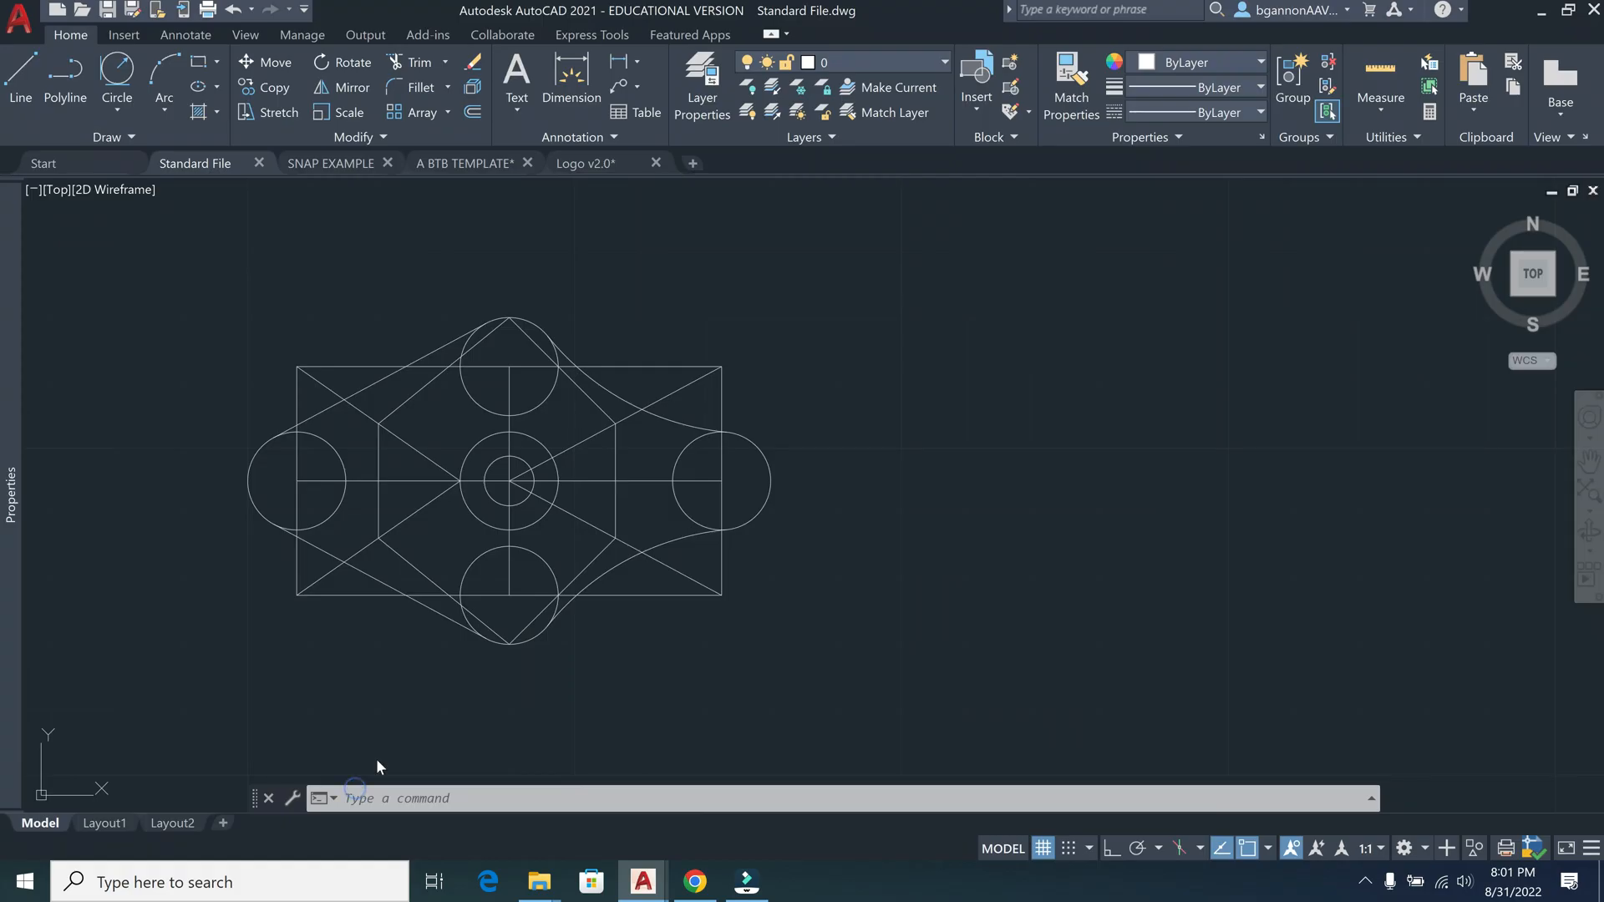
pyautogui.scroll(-4, 944, 515)
pyautogui.scroll(2, 1018, 495)
pyautogui.moveTo(1019, 494)
pyautogui.mouseDown(button='middle')
pyautogui.moveTo(903, 526)
pyautogui.moveTo(644, 527)
pyautogui.mouseUp(button='middle')
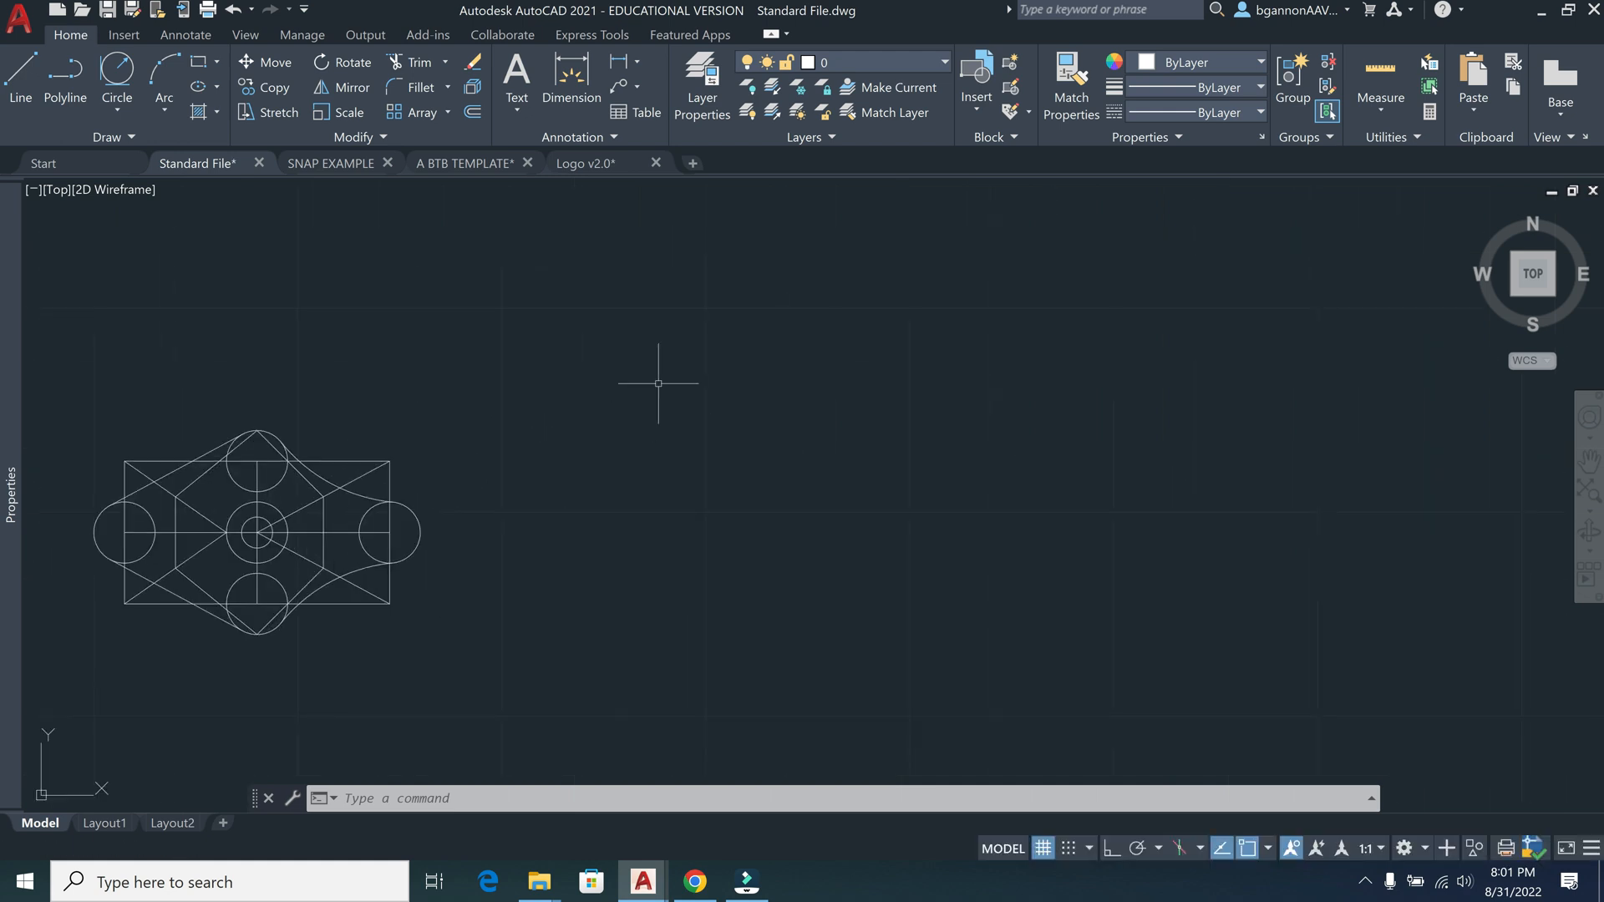
pyautogui.write('REC')
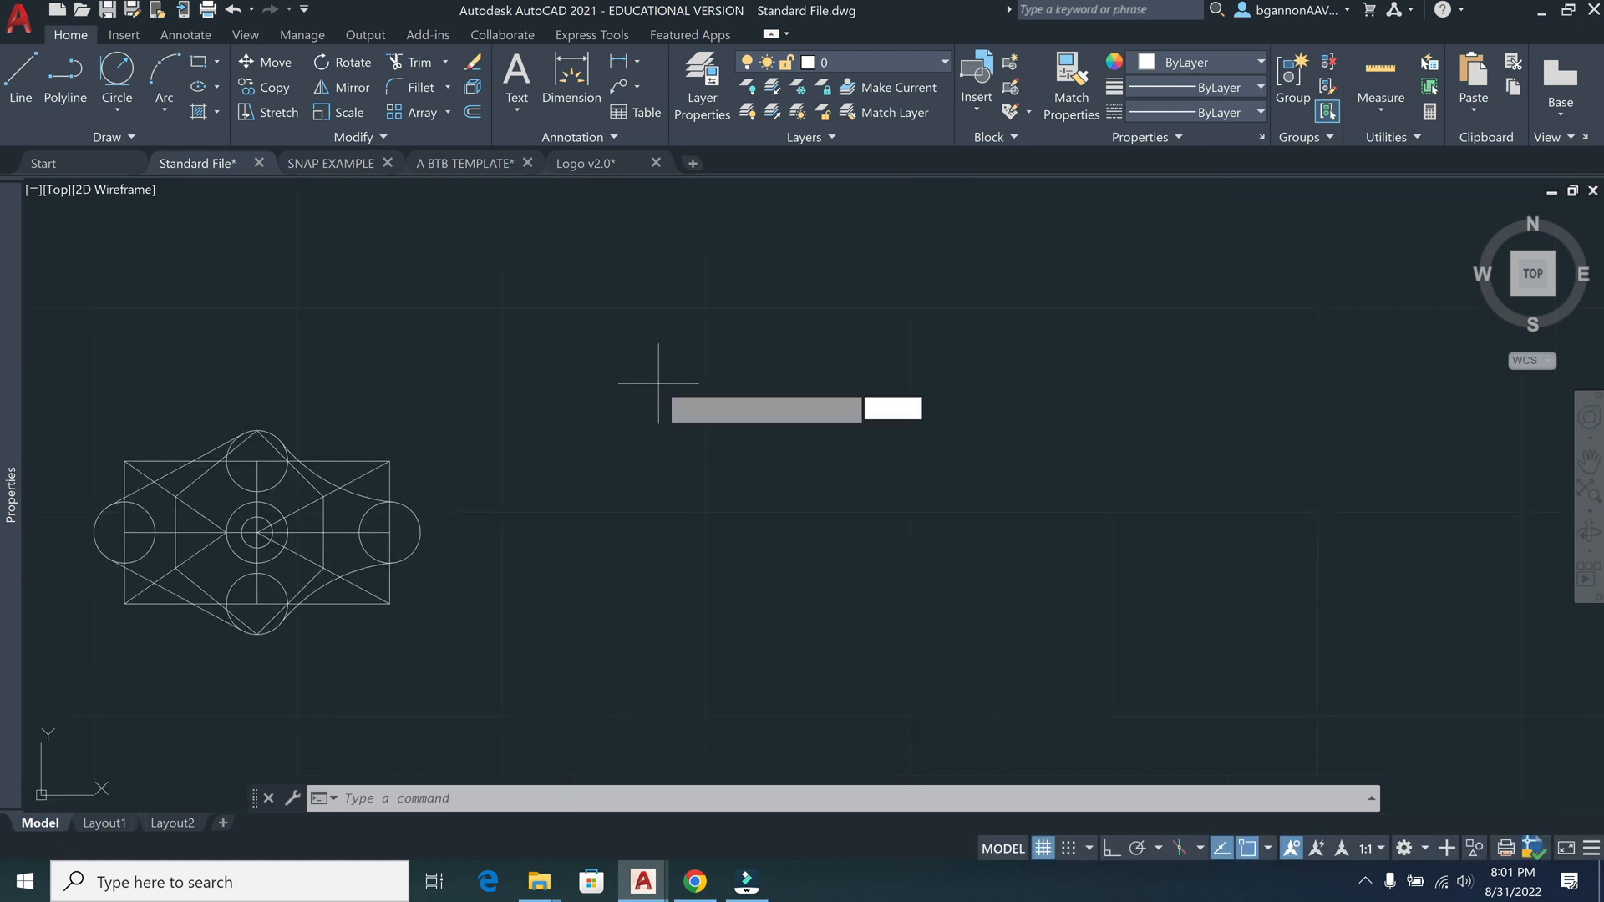
pyautogui.press('Return')
pyautogui.click(625, 321)
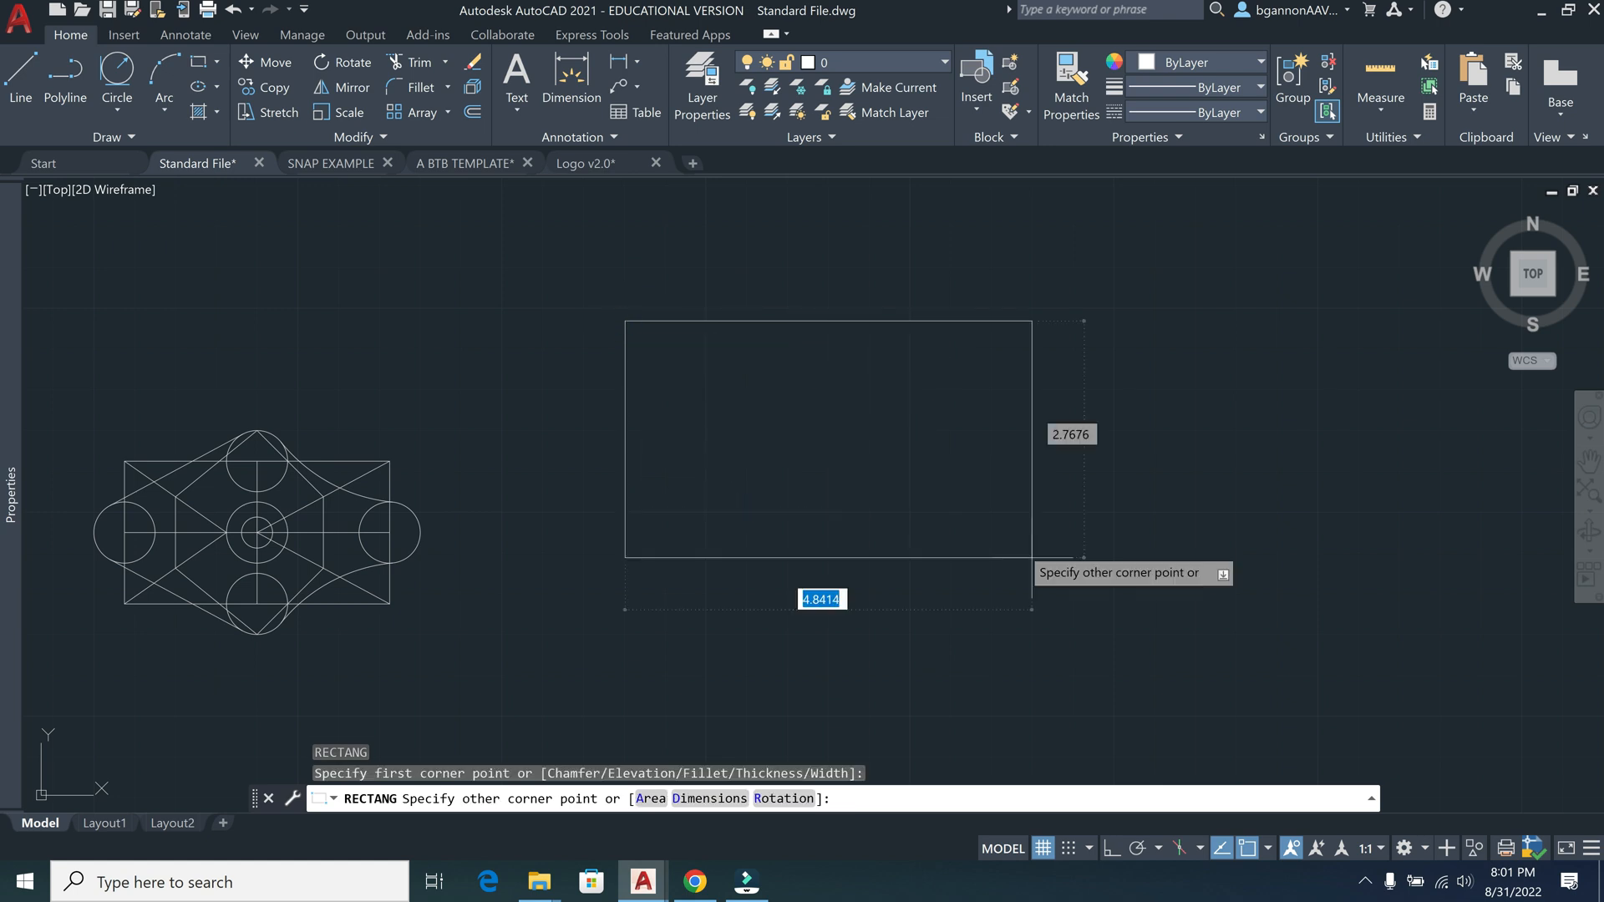
pyautogui.write('10')
pyautogui.press('Tab')
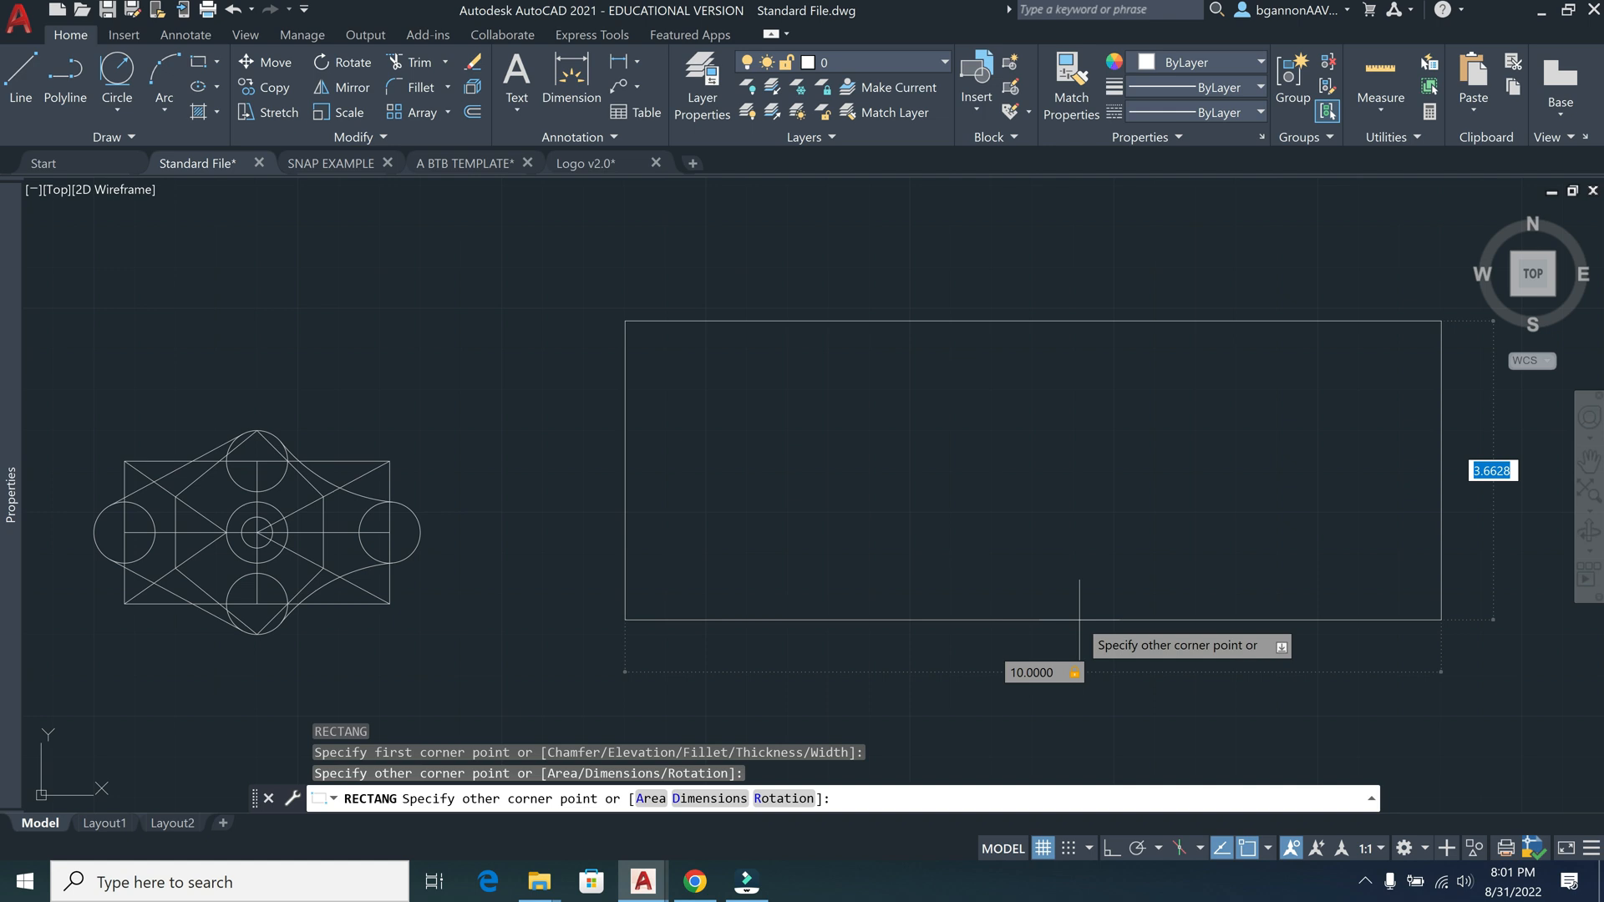
pyautogui.write('7.5')
pyautogui.press('Return')
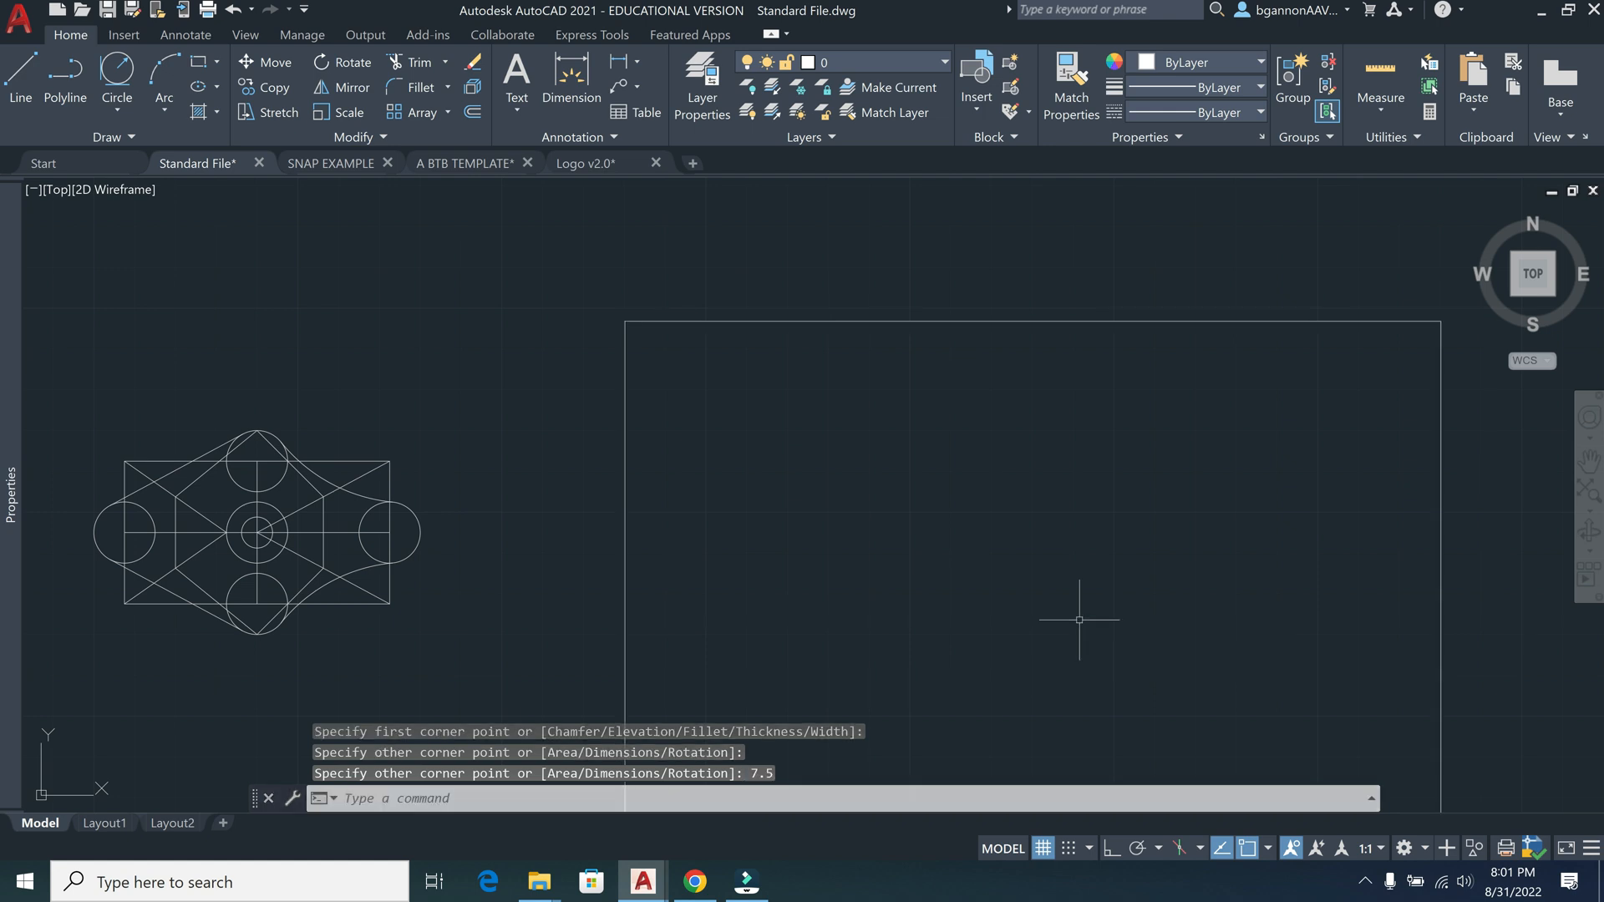
# Assign the border rectangle to the TITLE BLOCK layer and clear the selection
pyautogui.scroll(-6, 1080, 620)
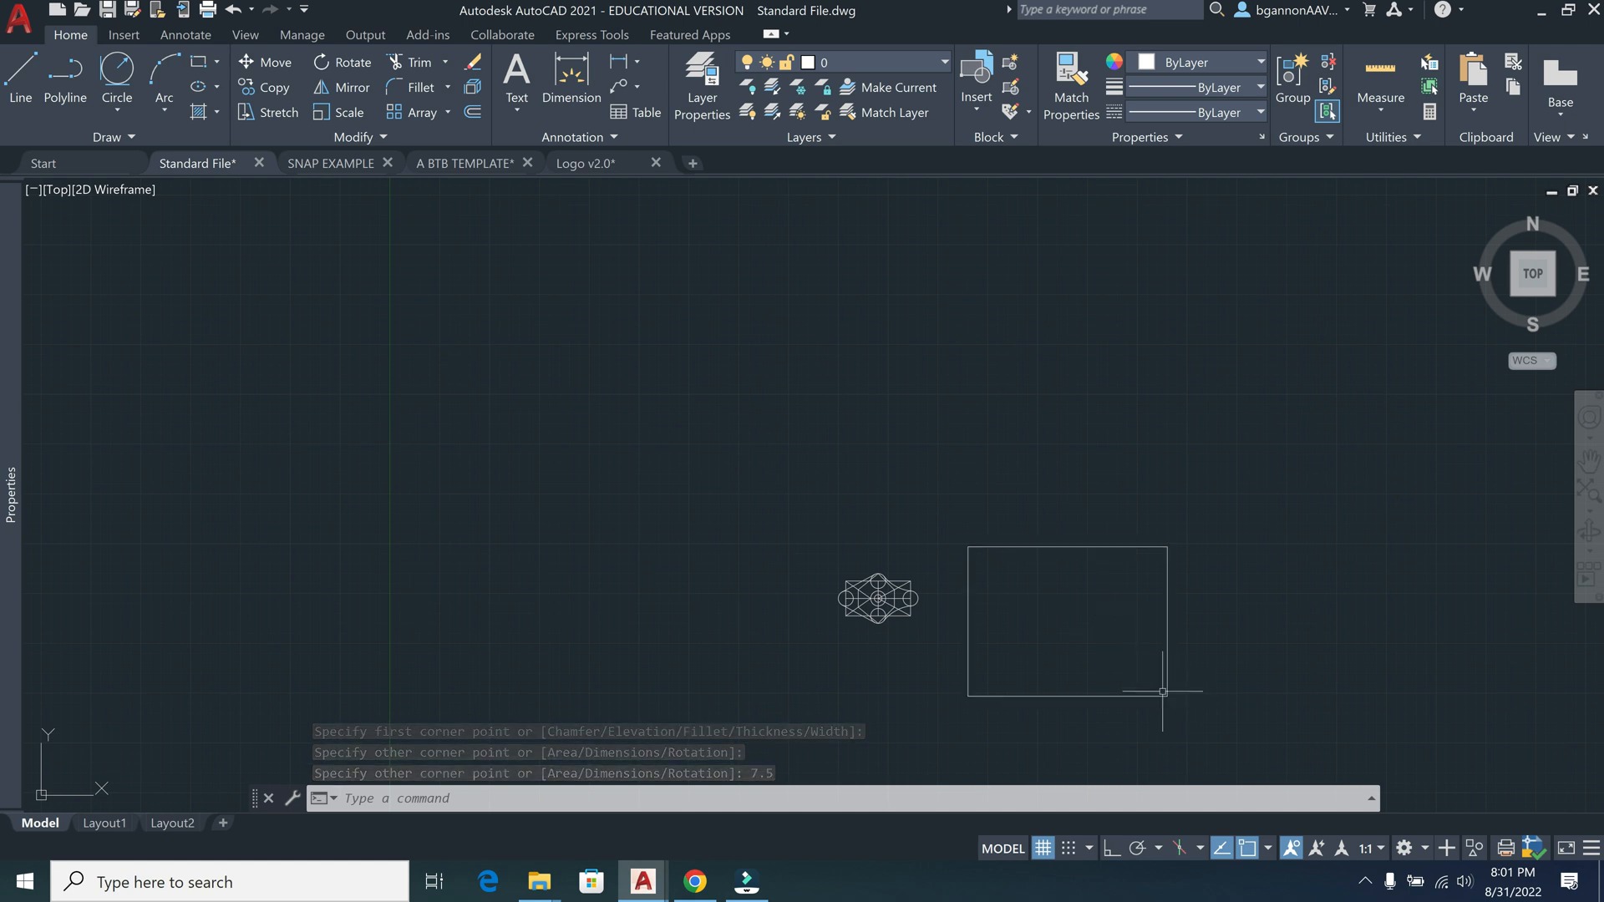
pyautogui.scroll(2, 1156, 706)
pyautogui.moveTo(1127, 673)
pyautogui.mouseDown(button='middle')
pyautogui.moveTo(1078, 576)
pyautogui.moveTo(983, 559)
pyautogui.mouseUp(button='middle')
pyautogui.scroll(2, 996, 551)
pyautogui.scroll(-2, 997, 569)
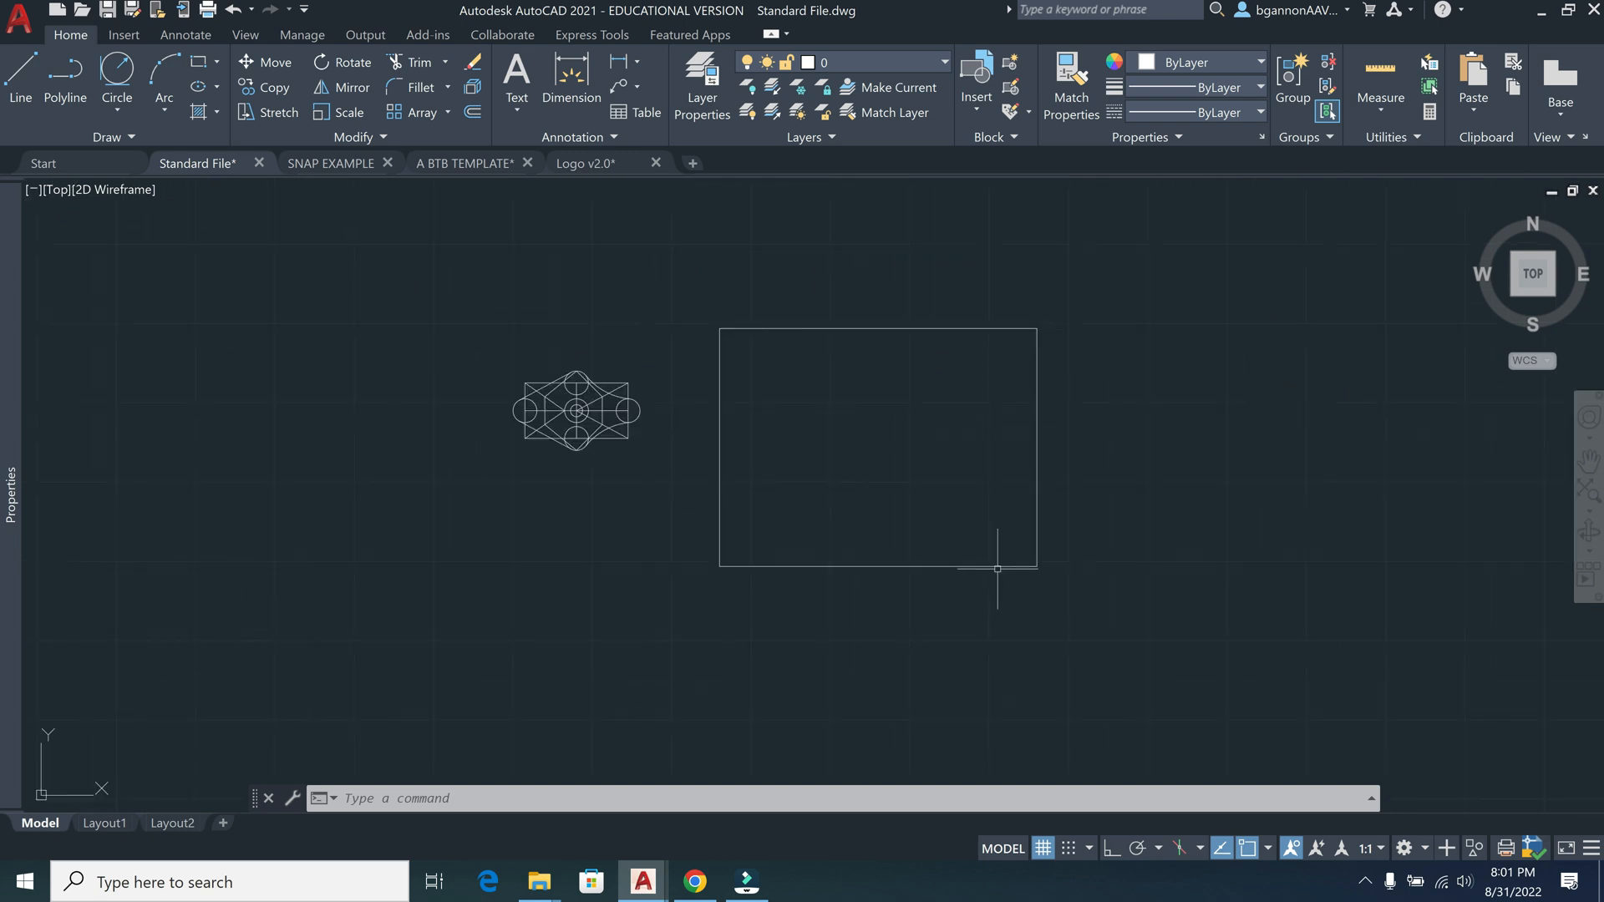
pyautogui.click(997, 567)
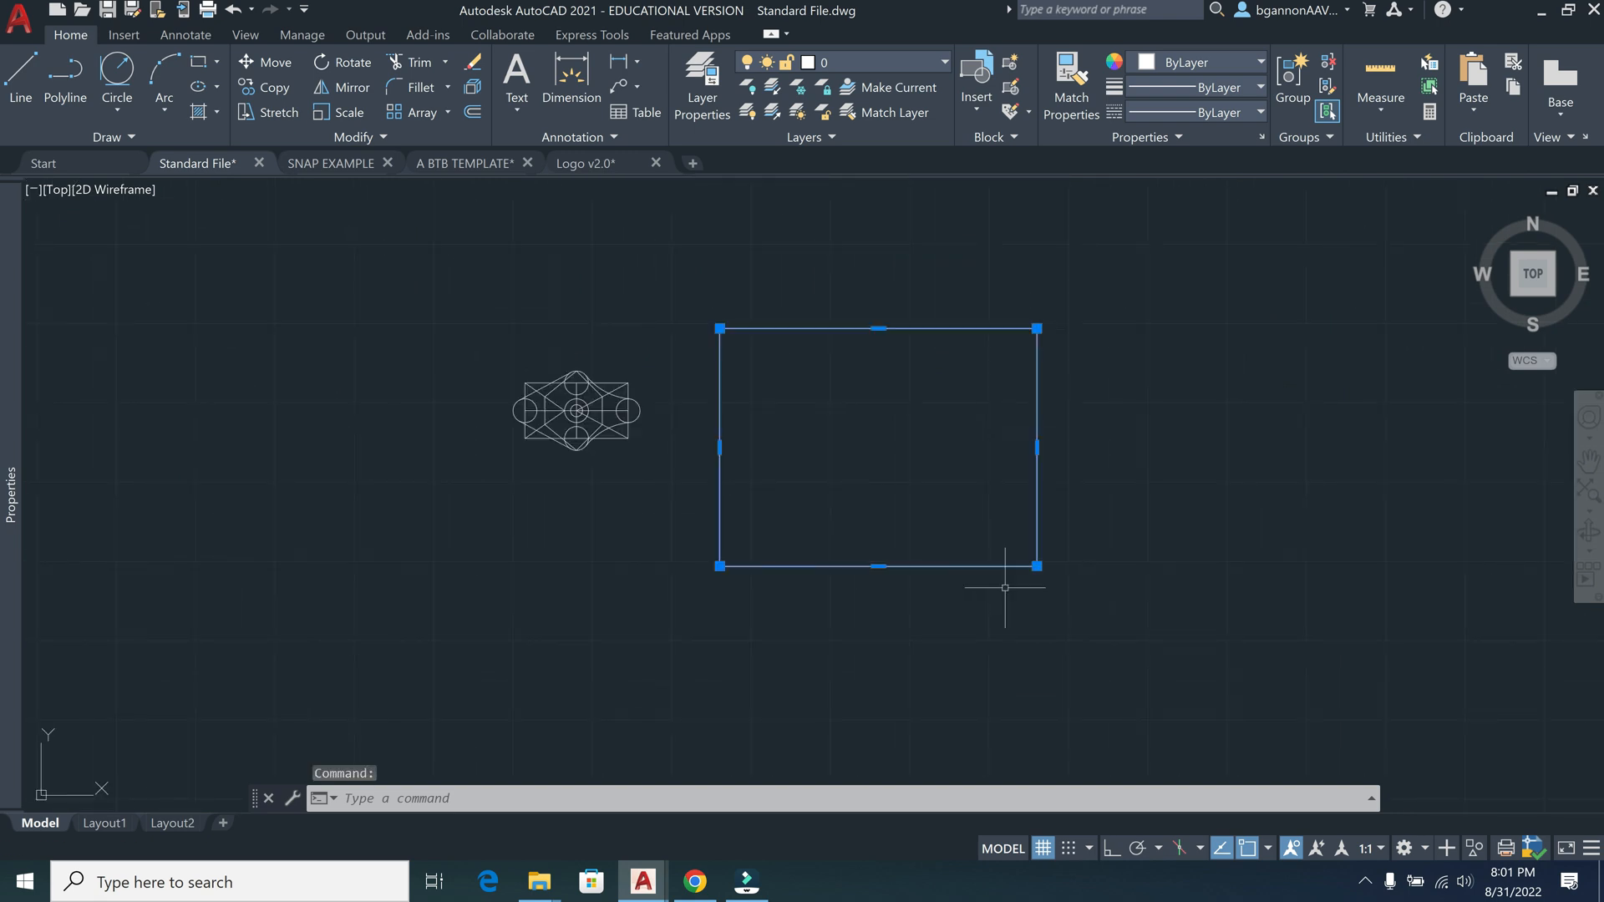
pyautogui.click(925, 64)
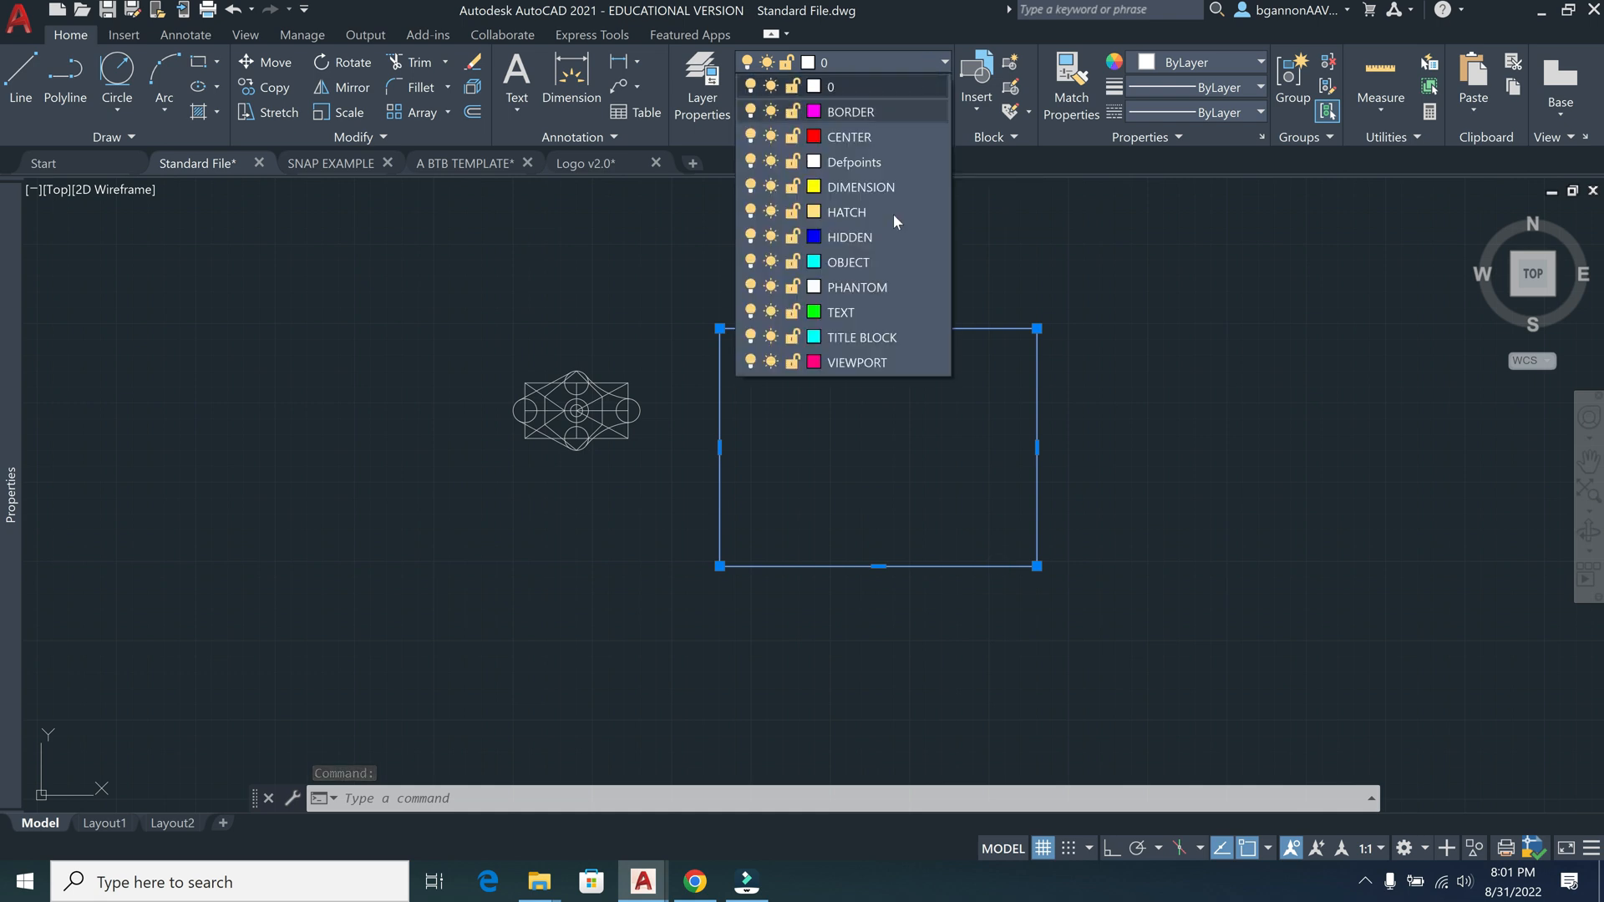
pyautogui.click(867, 341)
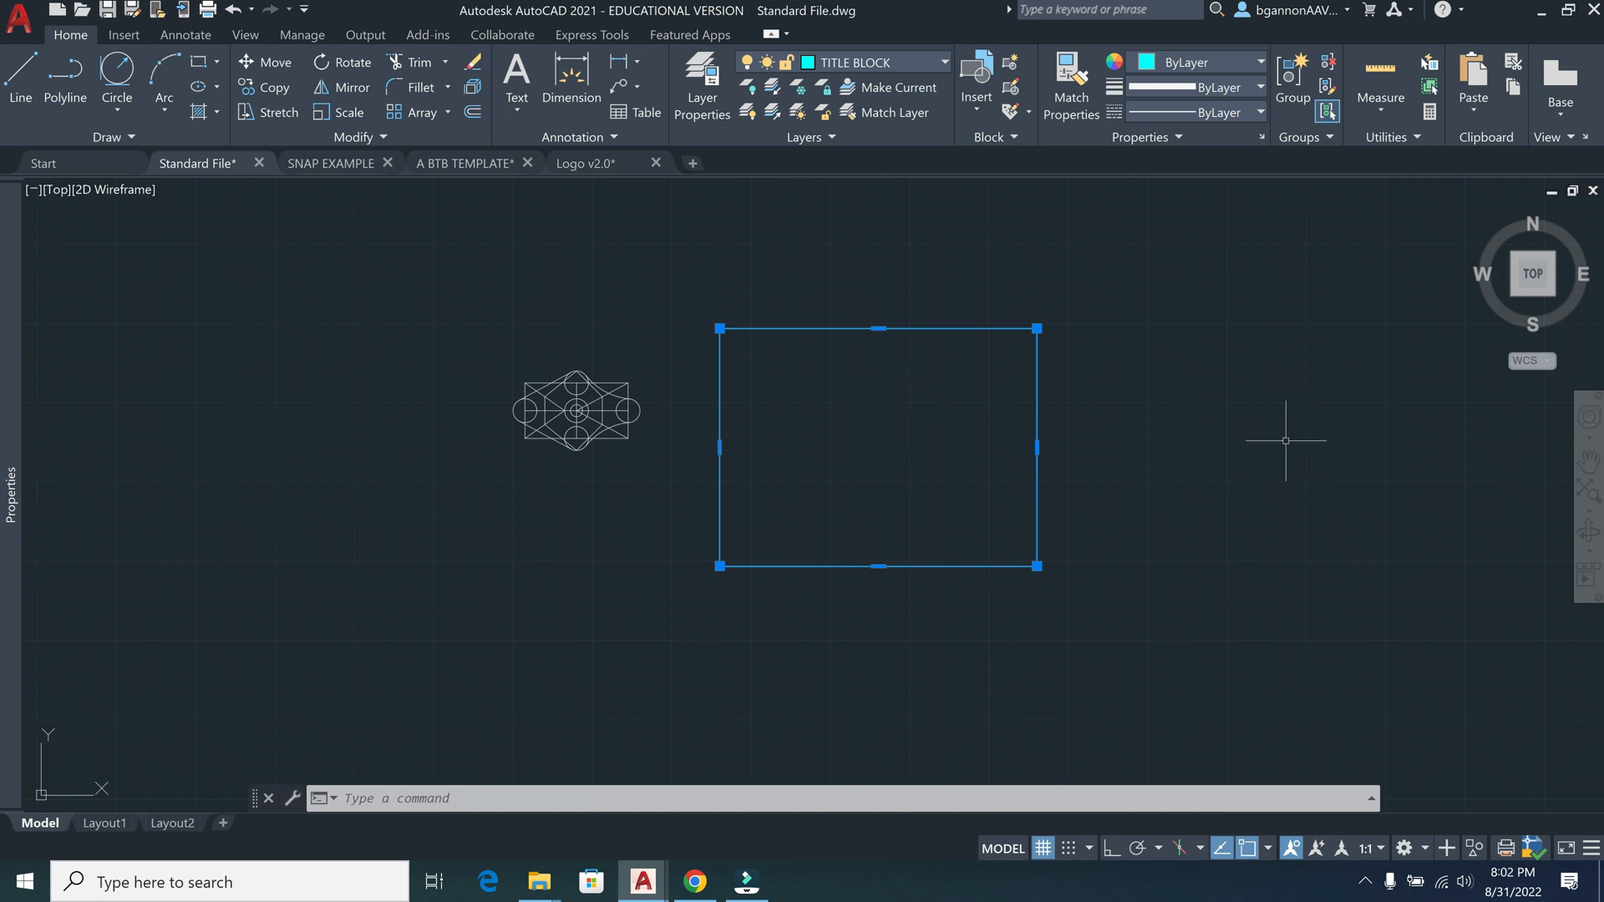
pyautogui.press('Escape')
# Turn on Ortho mode and draw a freehand-length vertical line in the empty area to the right of the border rectangle
pyautogui.write('l')
pyautogui.press('Return')
pyautogui.click(1168, 389)
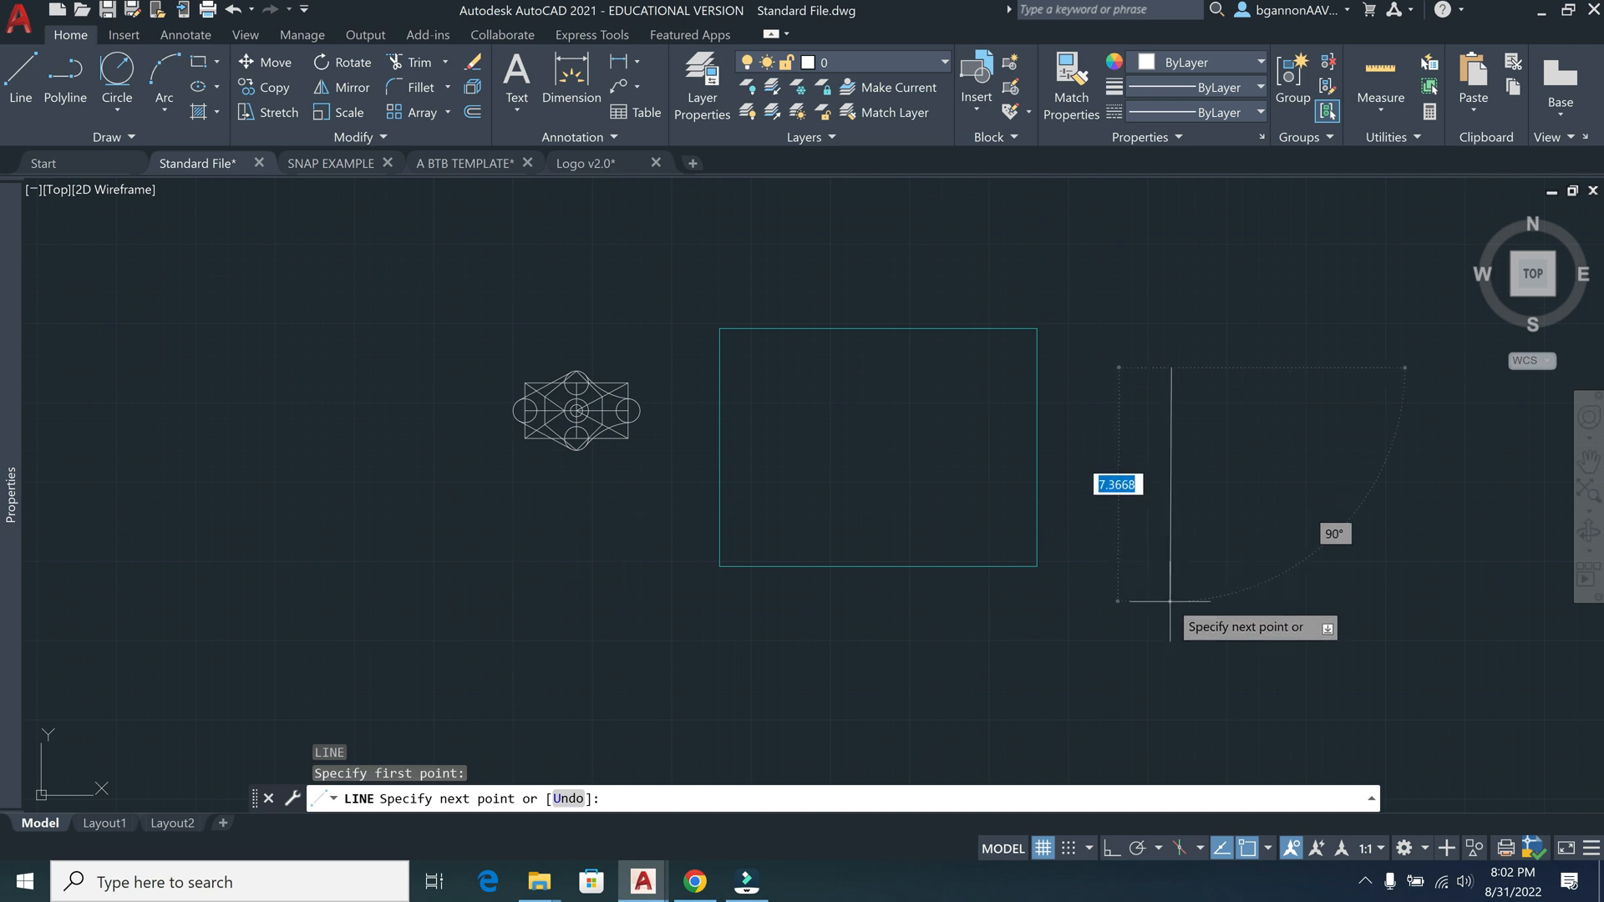
pyautogui.press('F8')
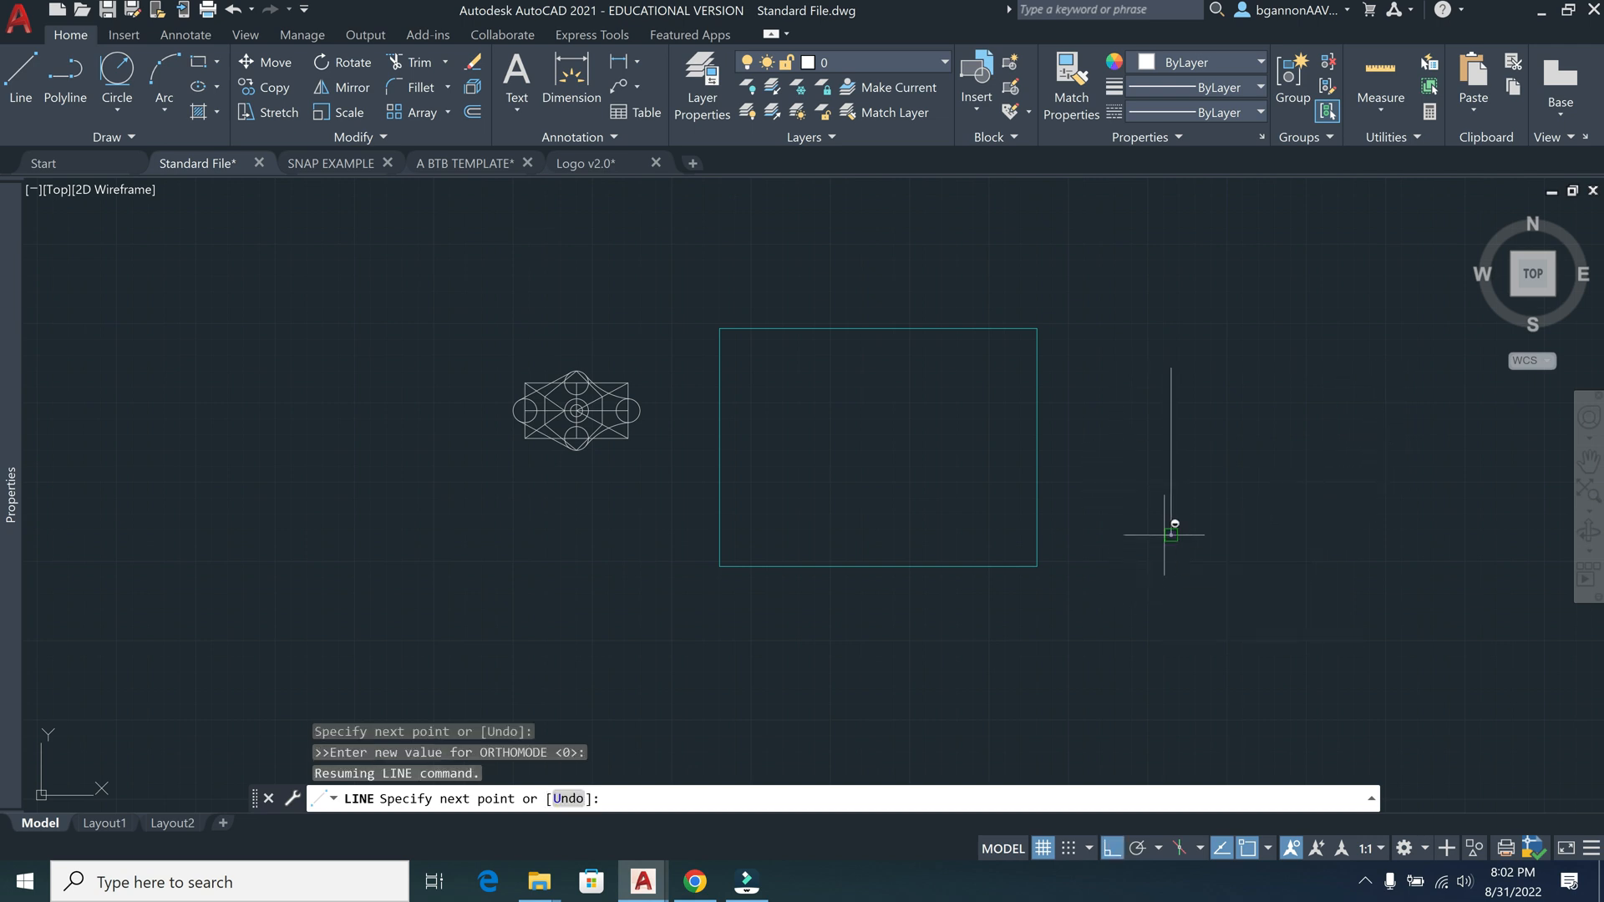
pyautogui.click(1171, 534)
pyautogui.press('Return')
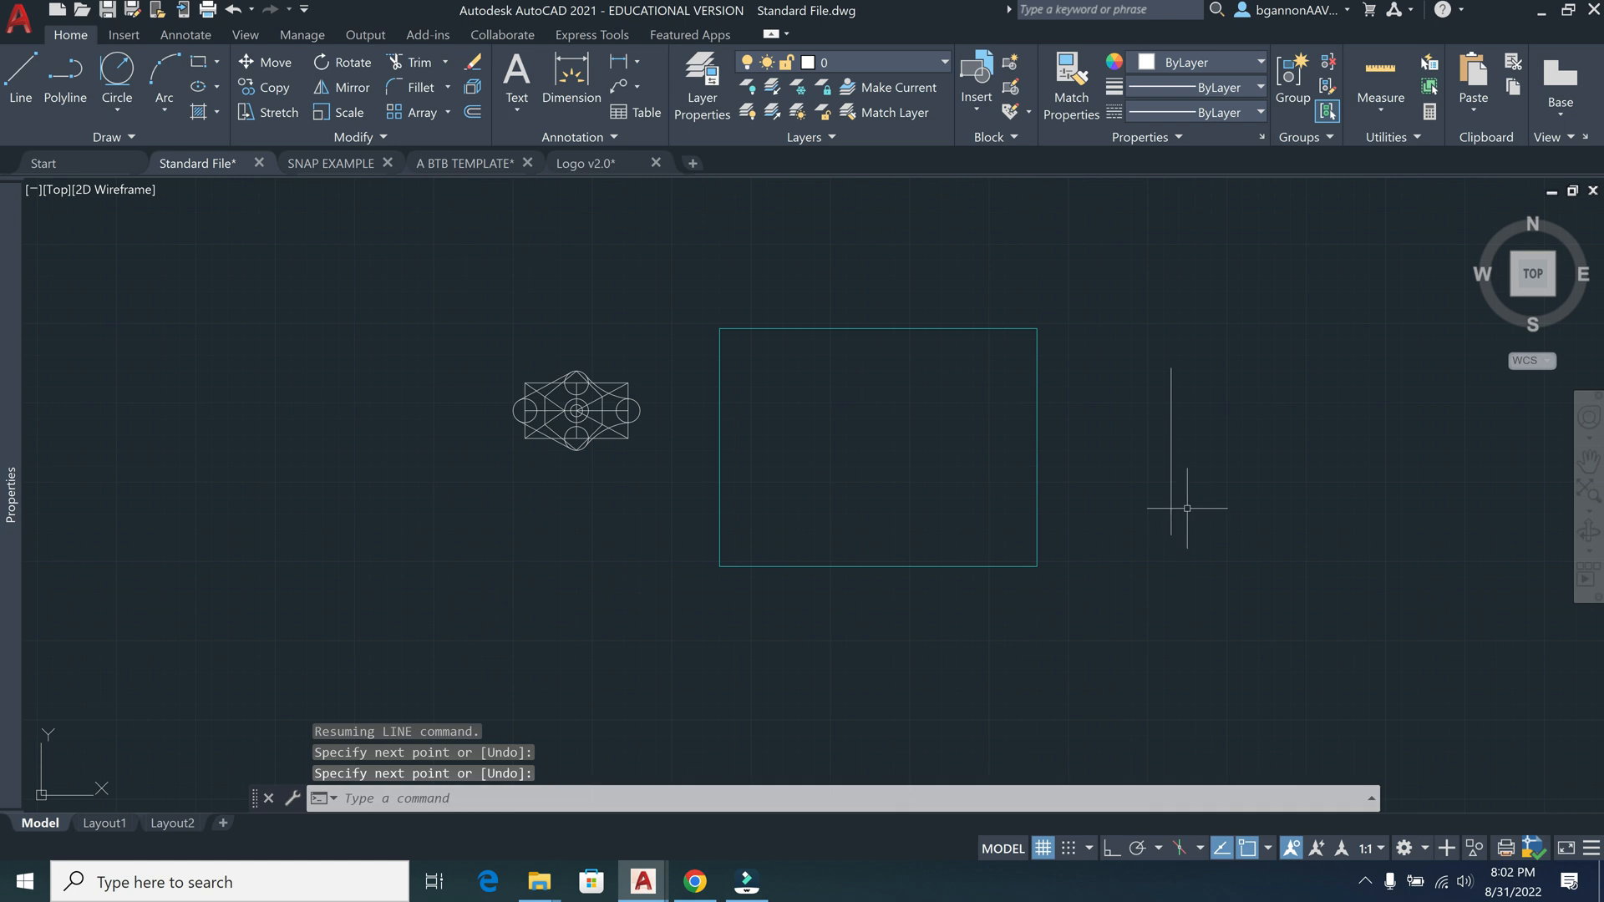
# Offset the vertical line to the right three times in succession at a distance of 1
pyautogui.write('O')
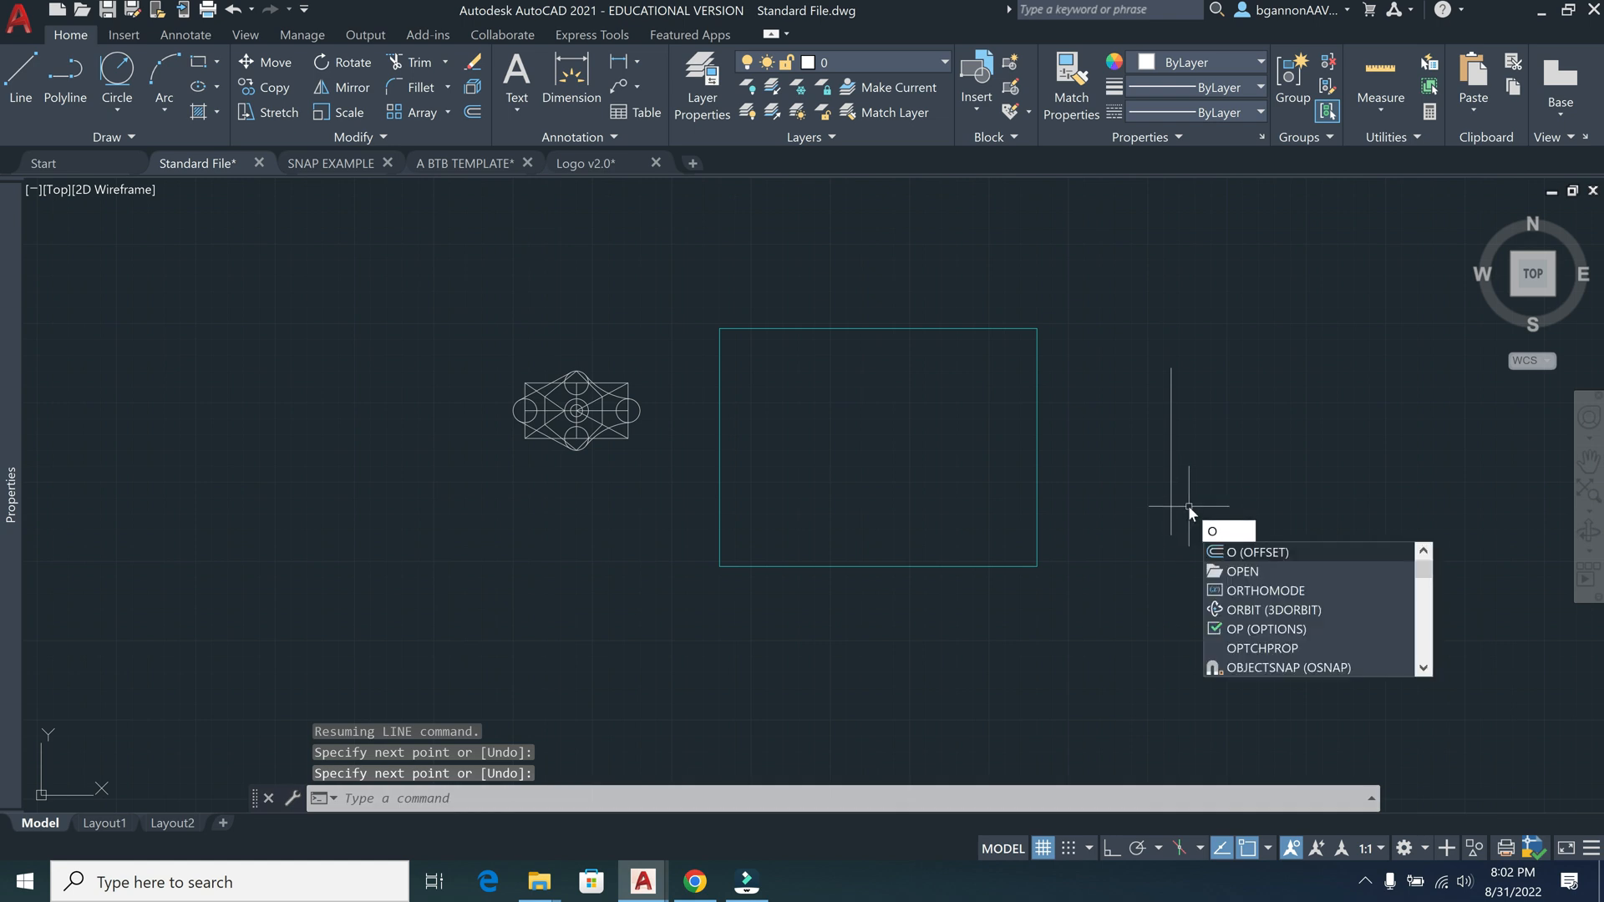
pyautogui.press('Return')
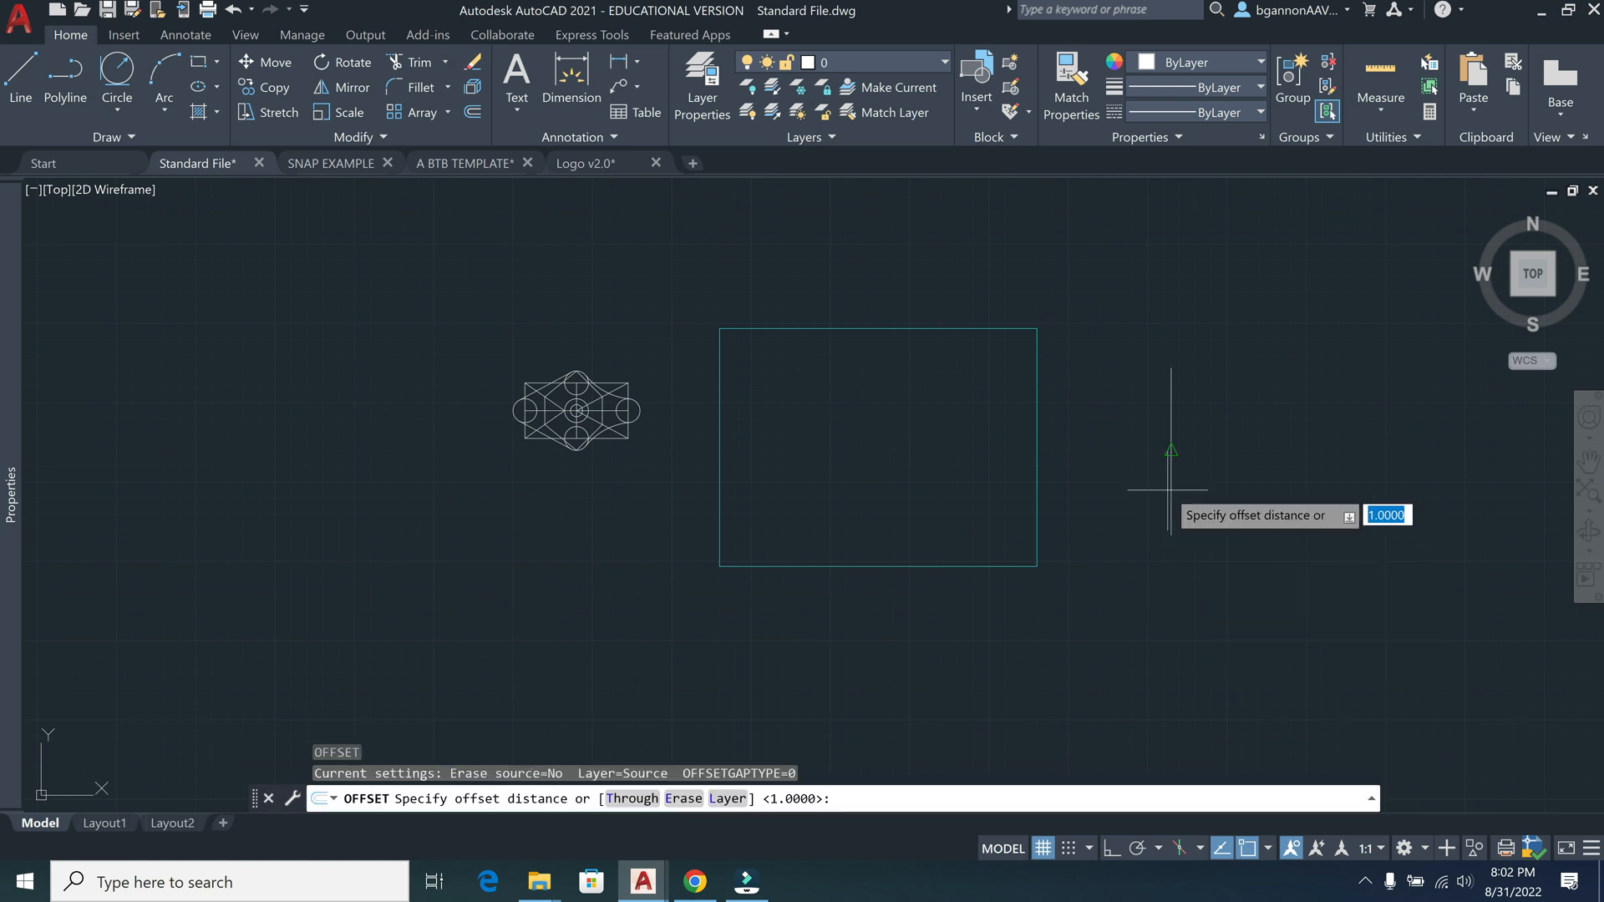
pyautogui.write('1')
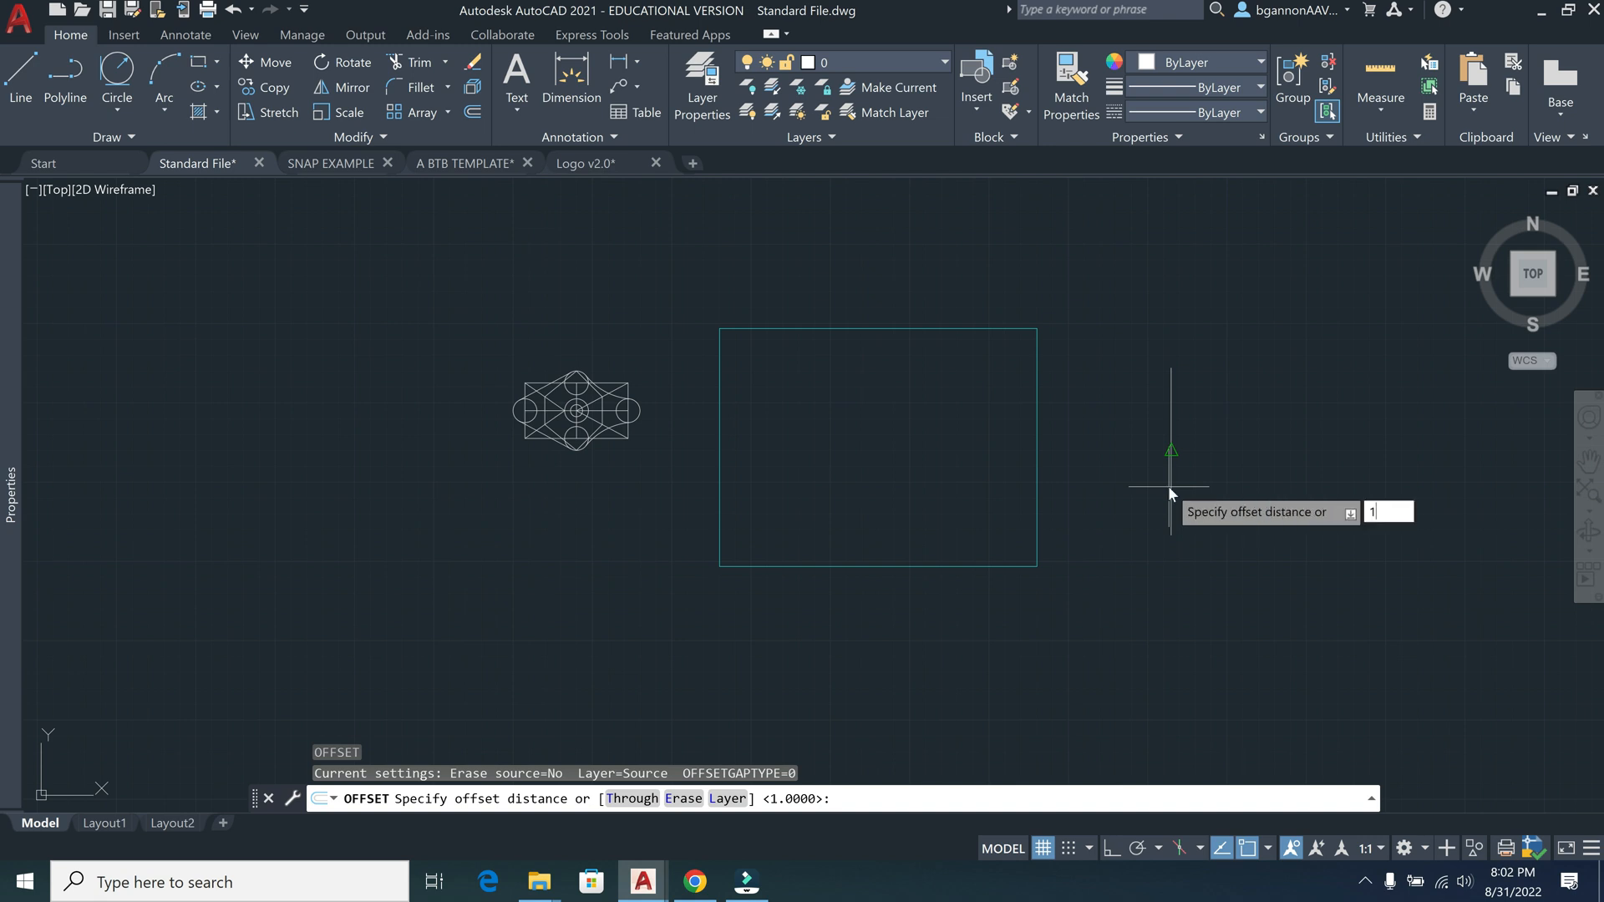
pyautogui.press('Return')
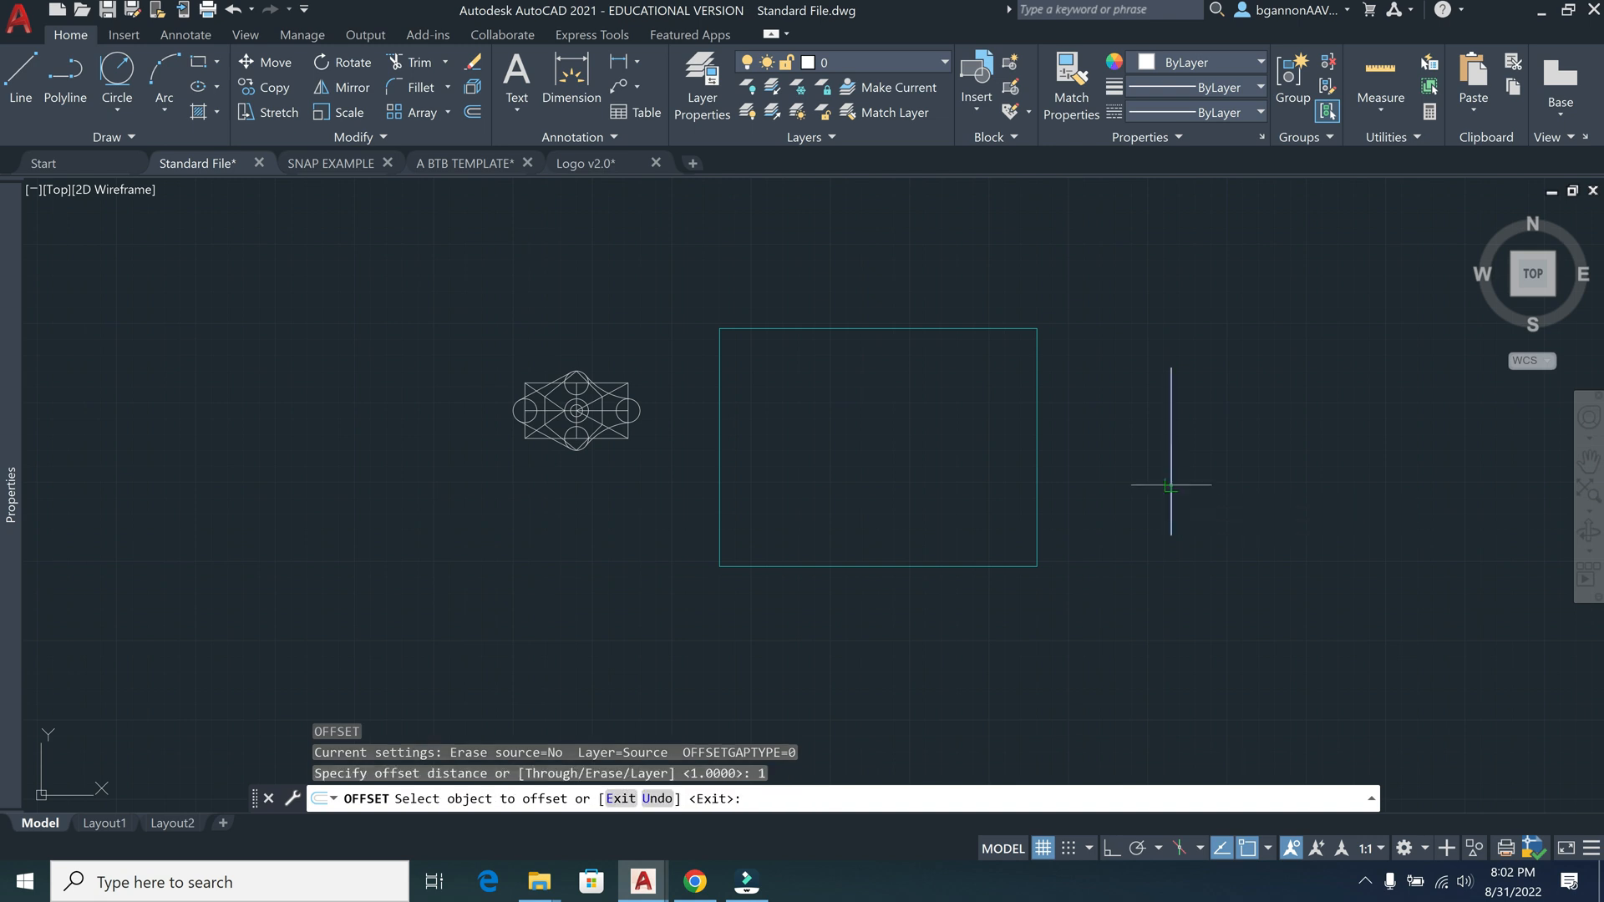
pyautogui.click(1170, 485)
pyautogui.click(1211, 488)
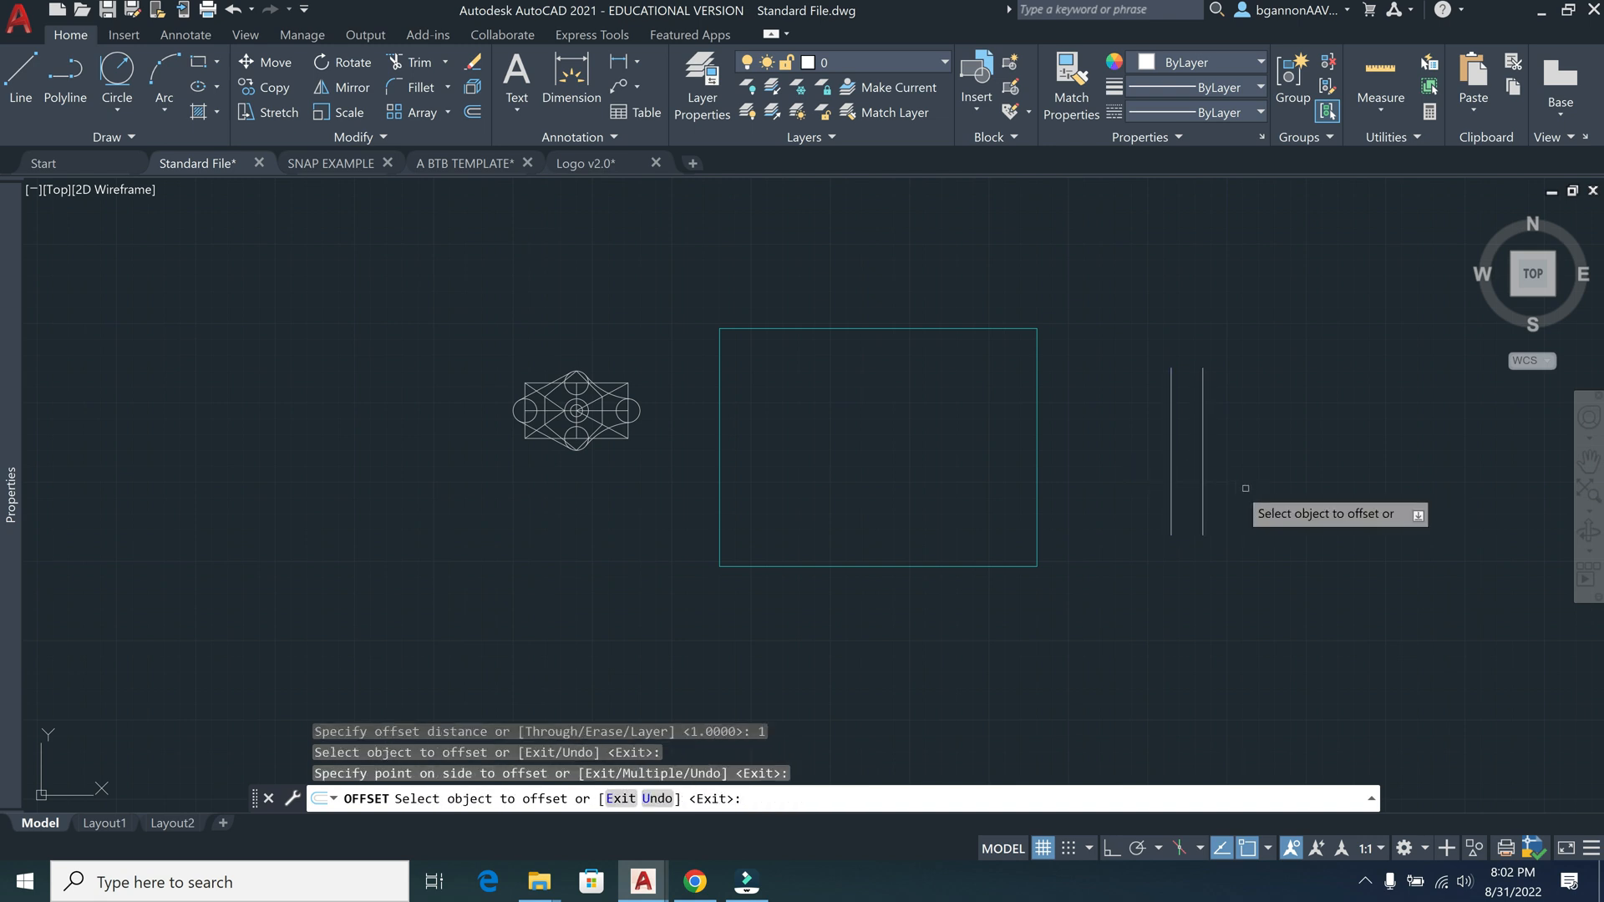
pyautogui.click(1203, 478)
pyautogui.click(1233, 473)
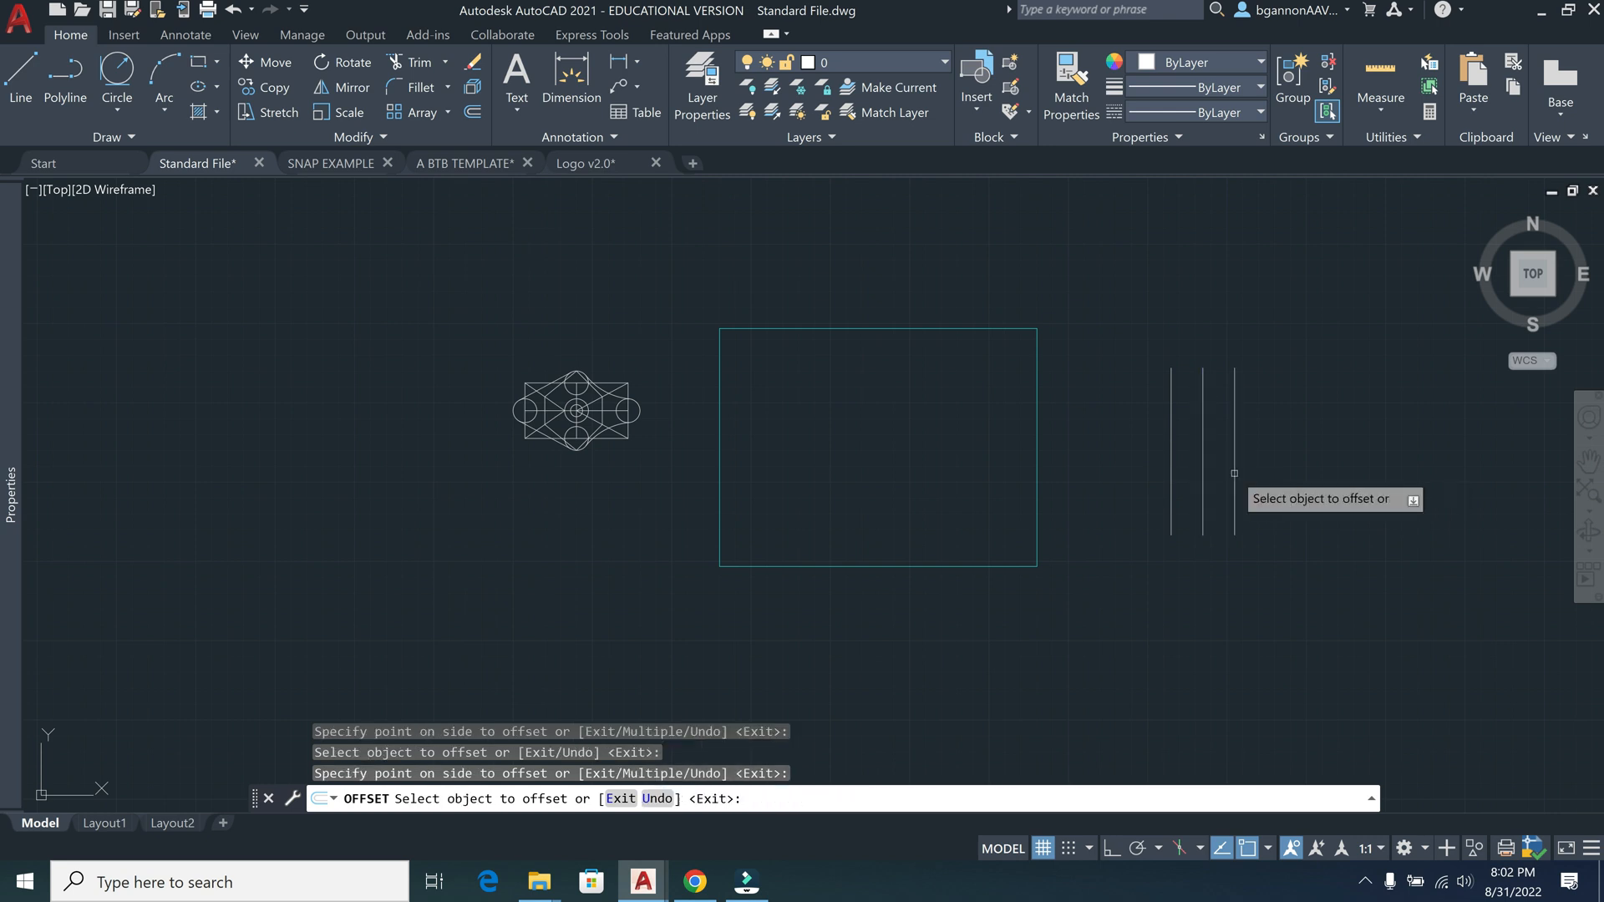
pyautogui.click(1234, 473)
pyautogui.click(1270, 487)
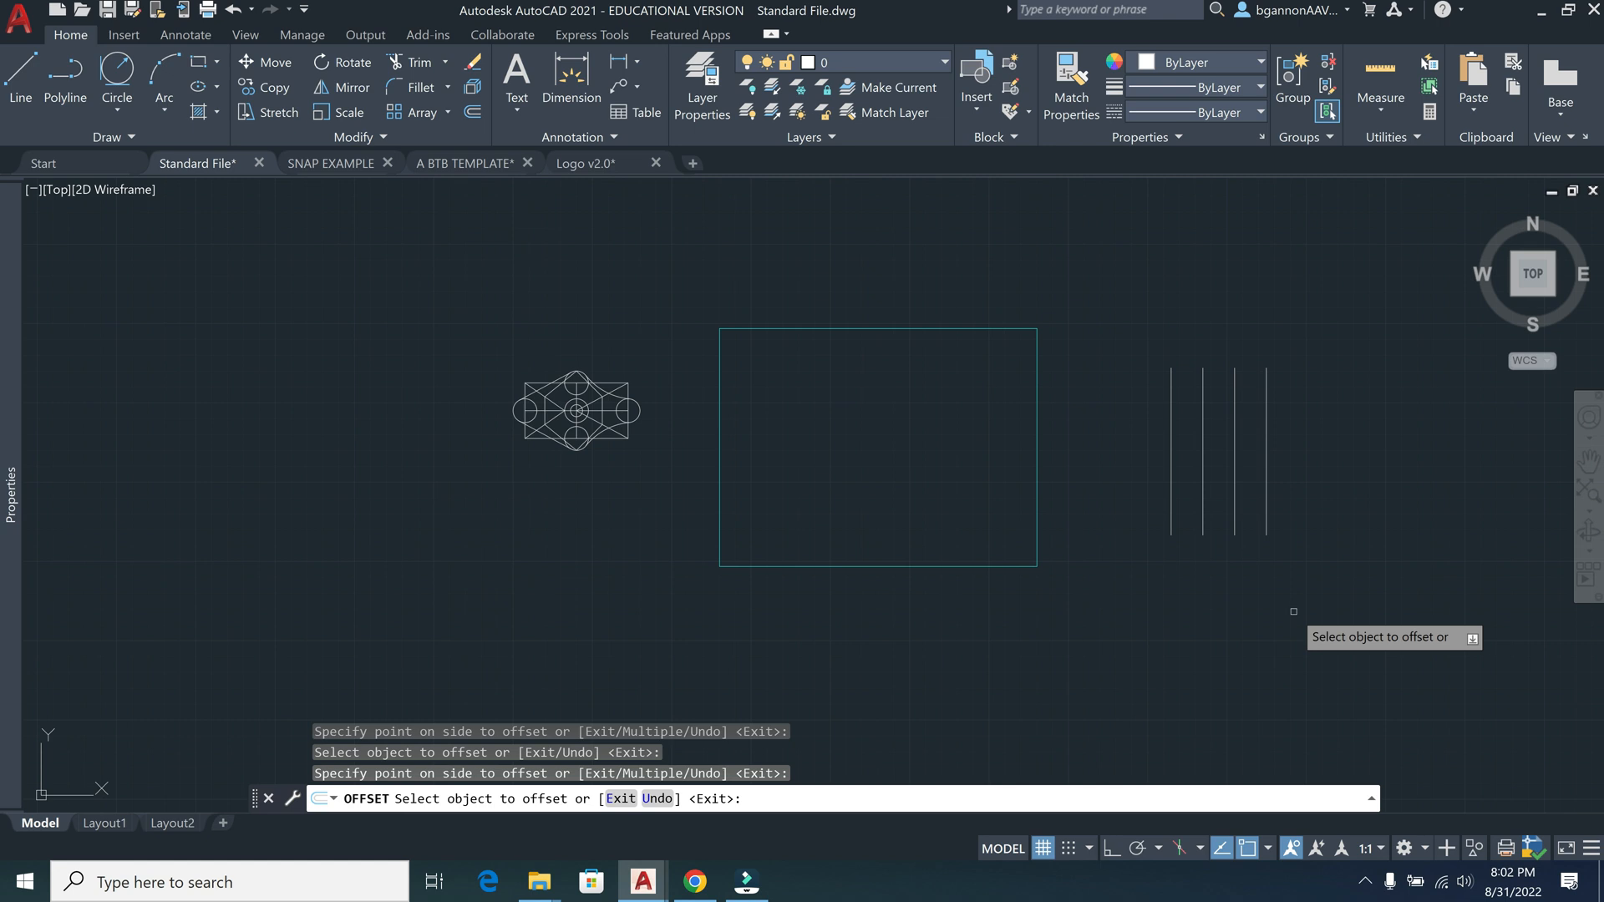
pyautogui.press('Escape')
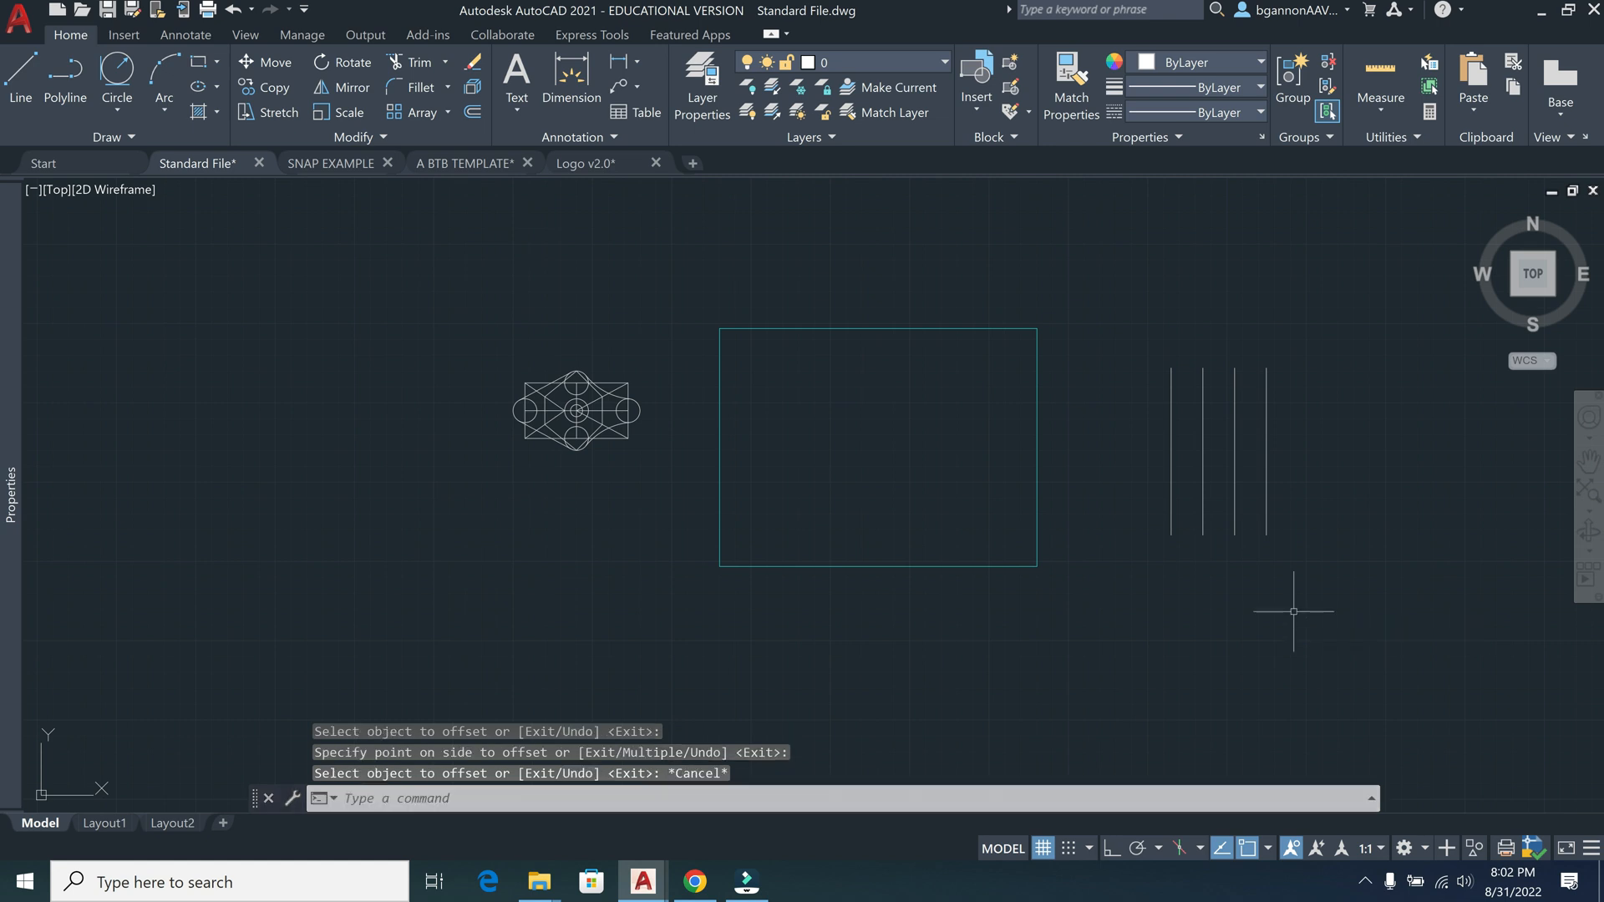
pyautogui.write('o')
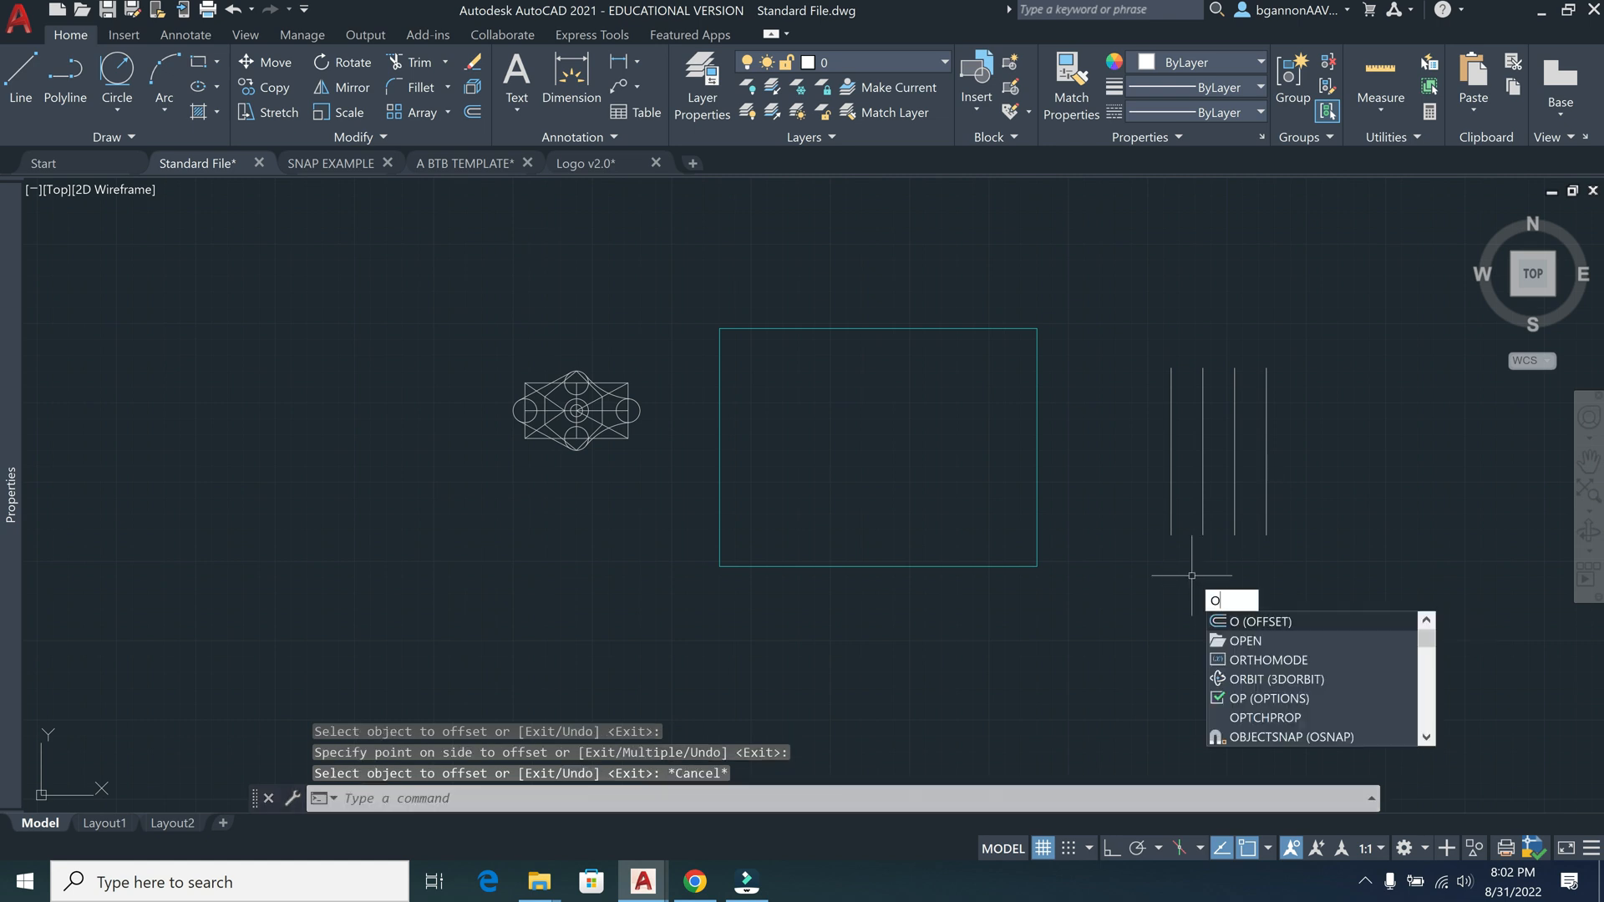
pyautogui.press('Return')
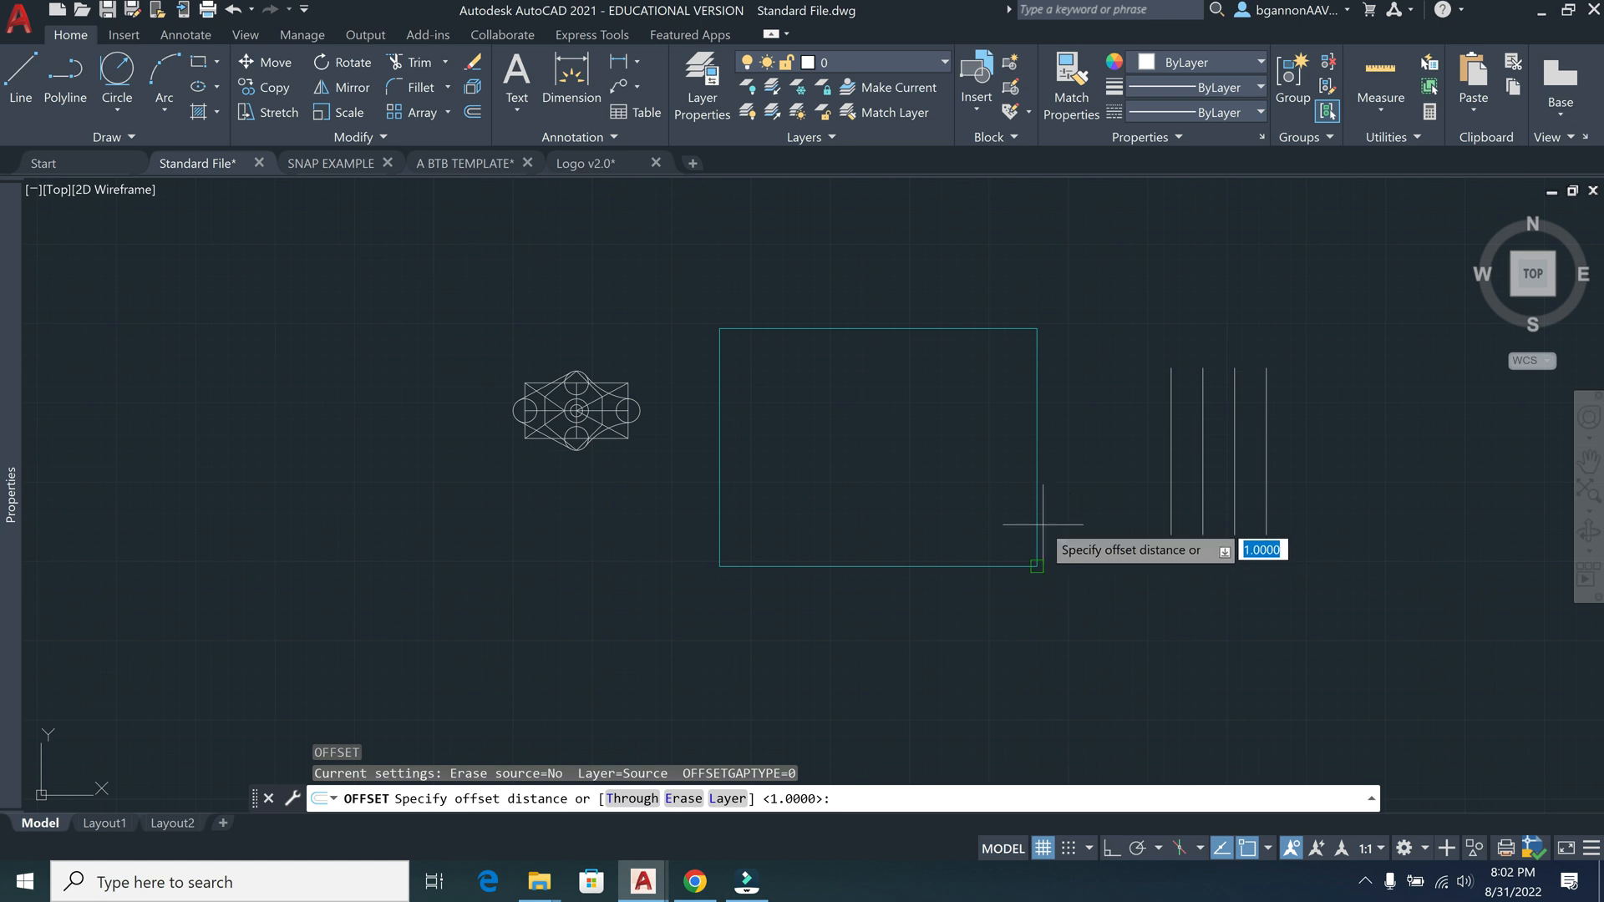
pyautogui.press('Return')
pyautogui.click(1037, 513)
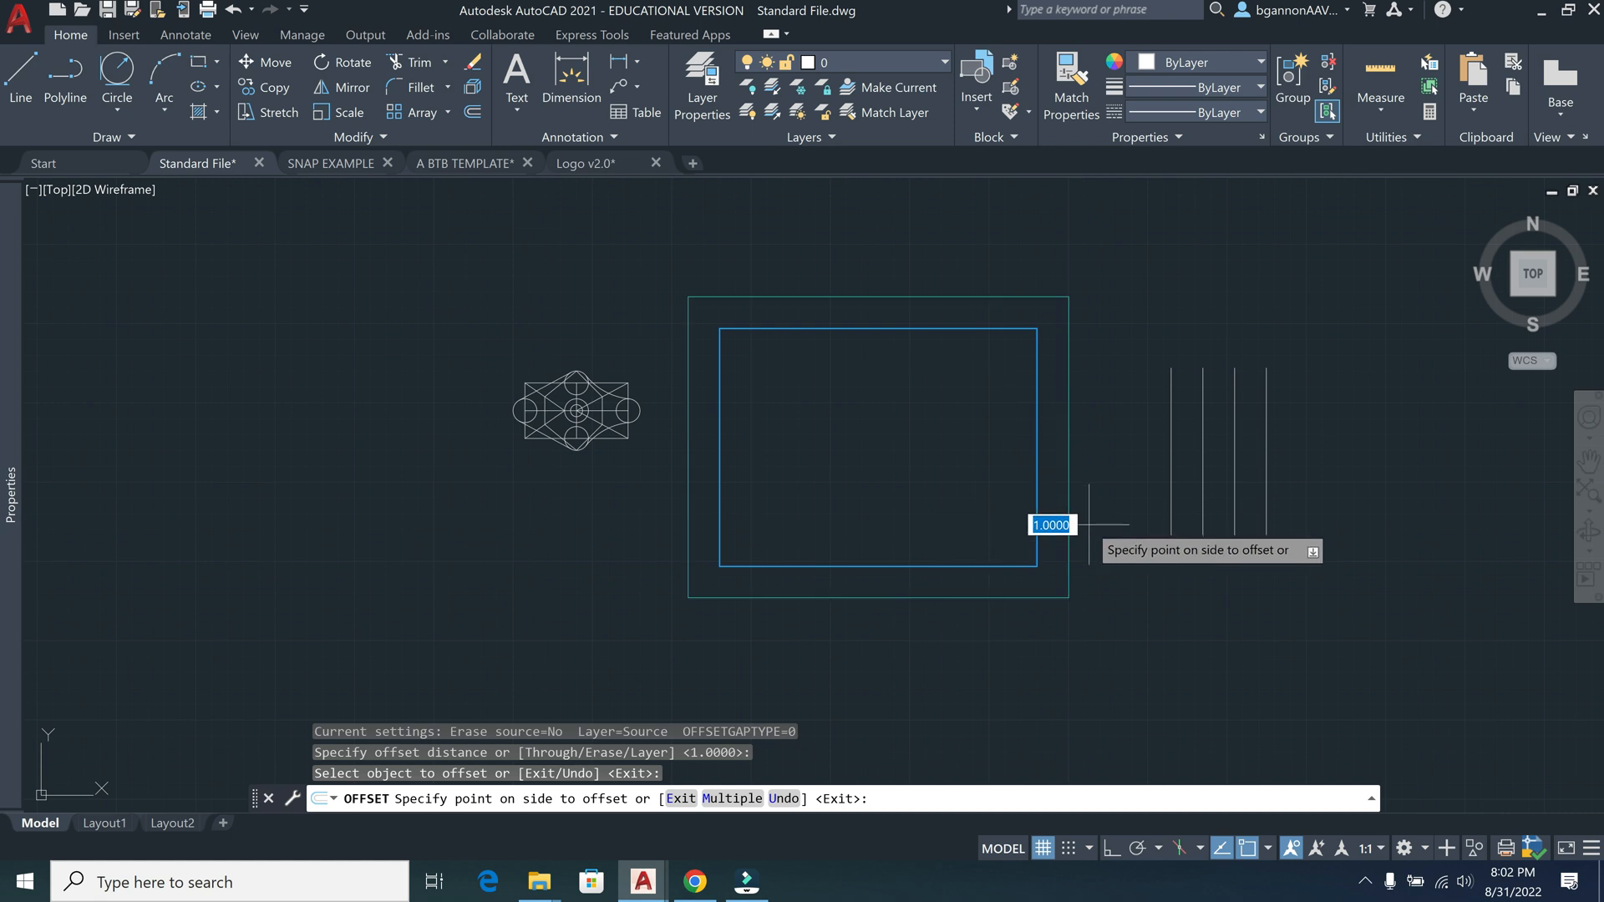
pyautogui.press('Escape')
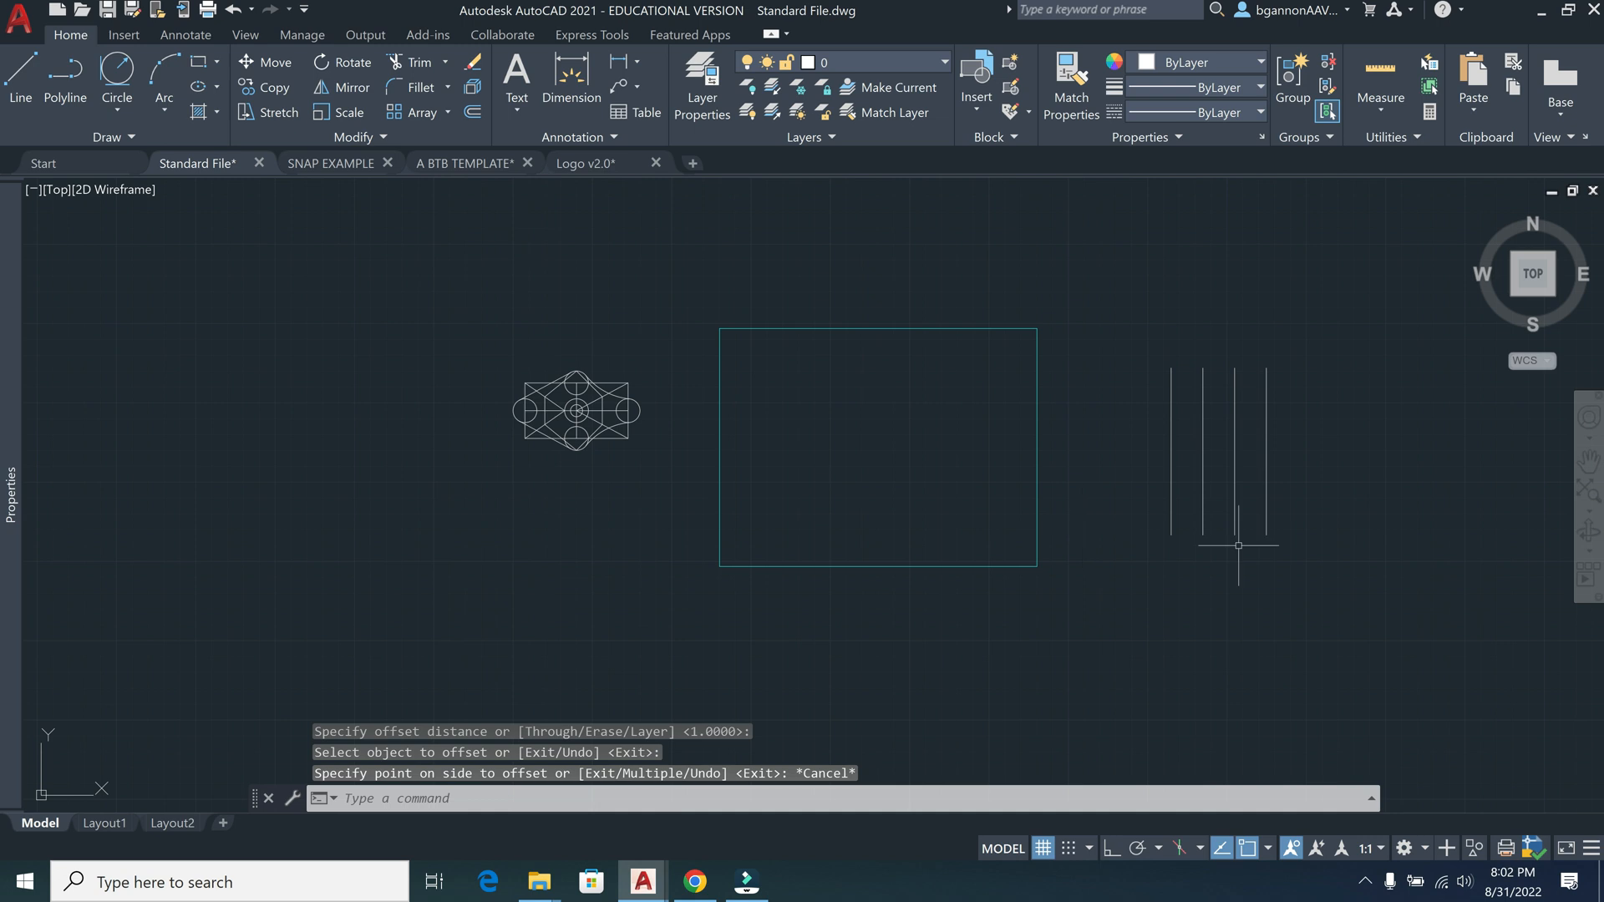
# Delete the four parallel vertical practice lines to the right of the border rectangle
pyautogui.click(1314, 540)
pyautogui.click(1143, 344)
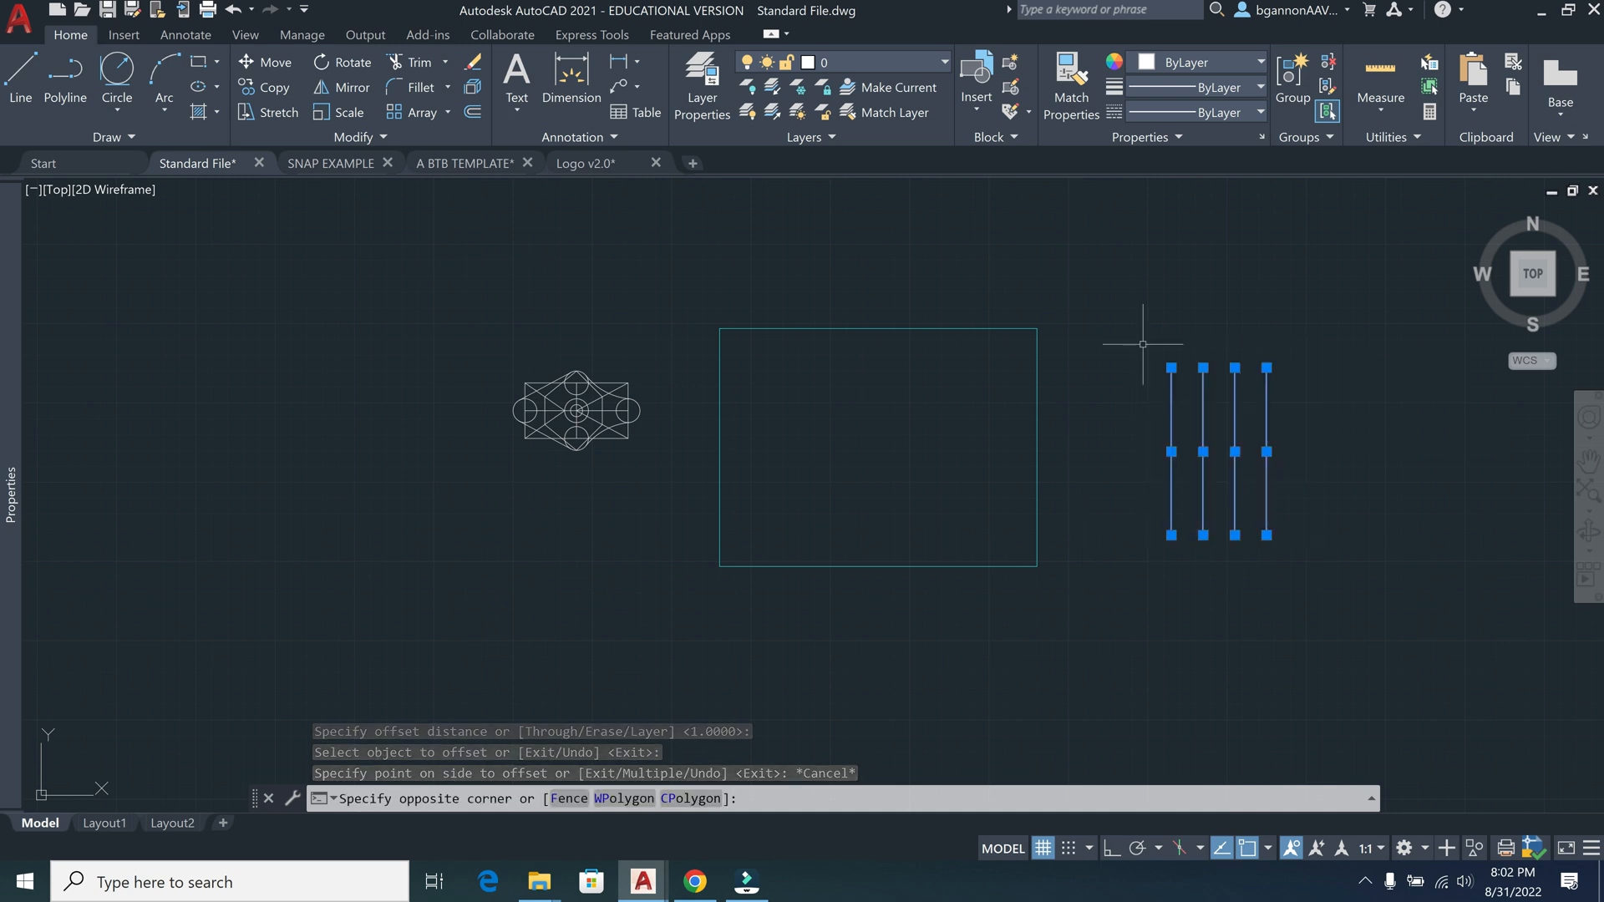
pyautogui.press('Delete')
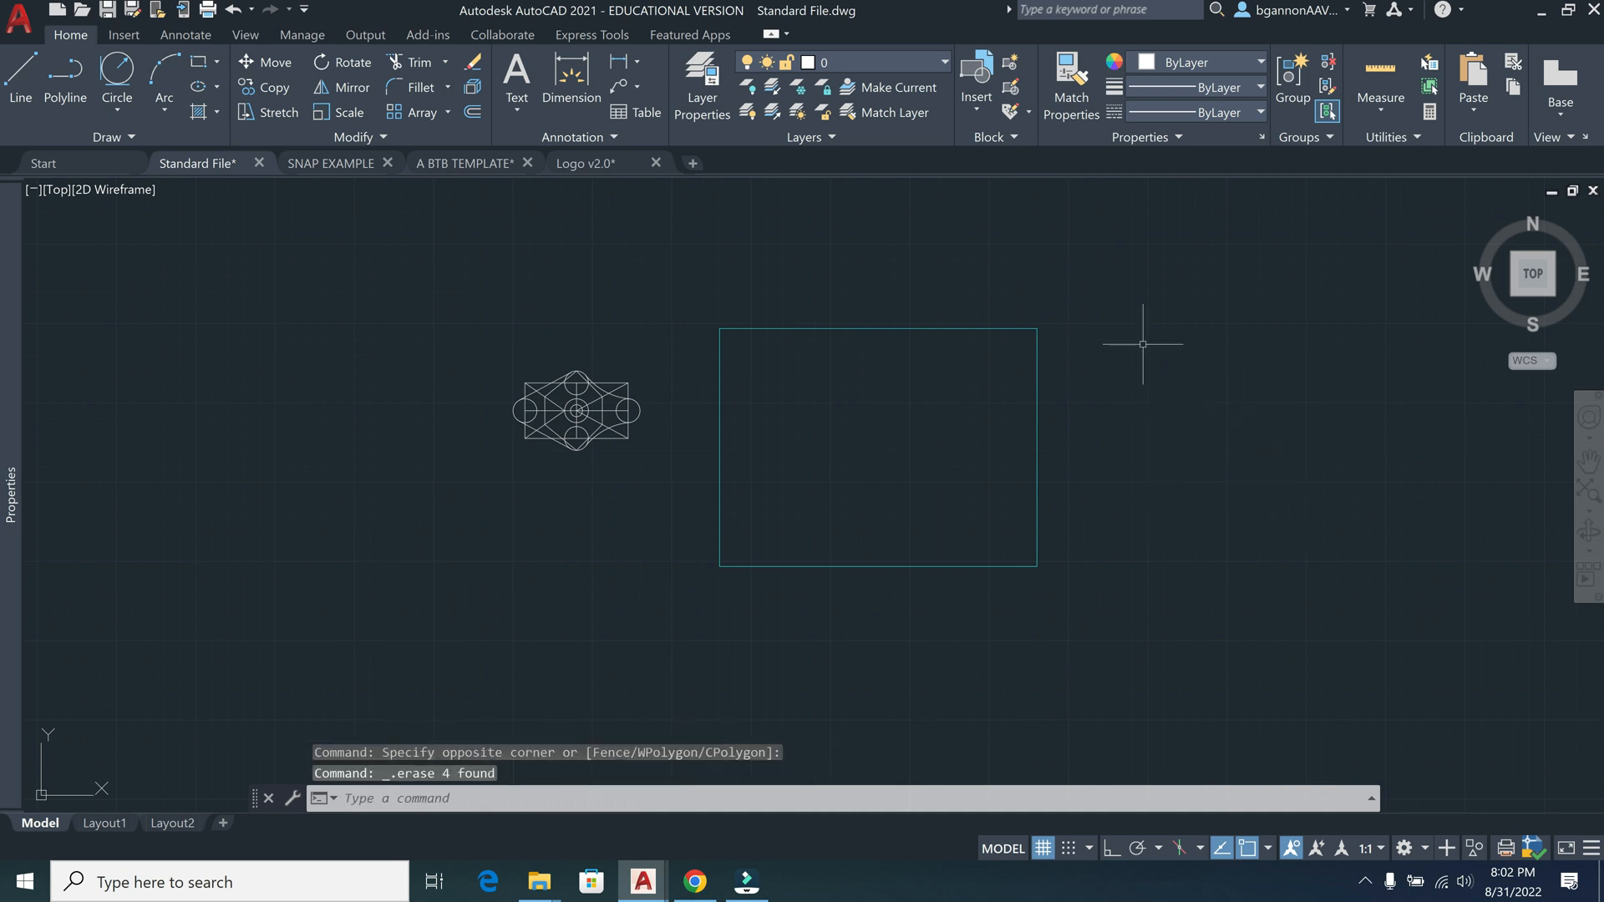
# Explode the border rectangle into separate lines, check that its edges select individually, and clear the selection
pyautogui.click(1036, 434)
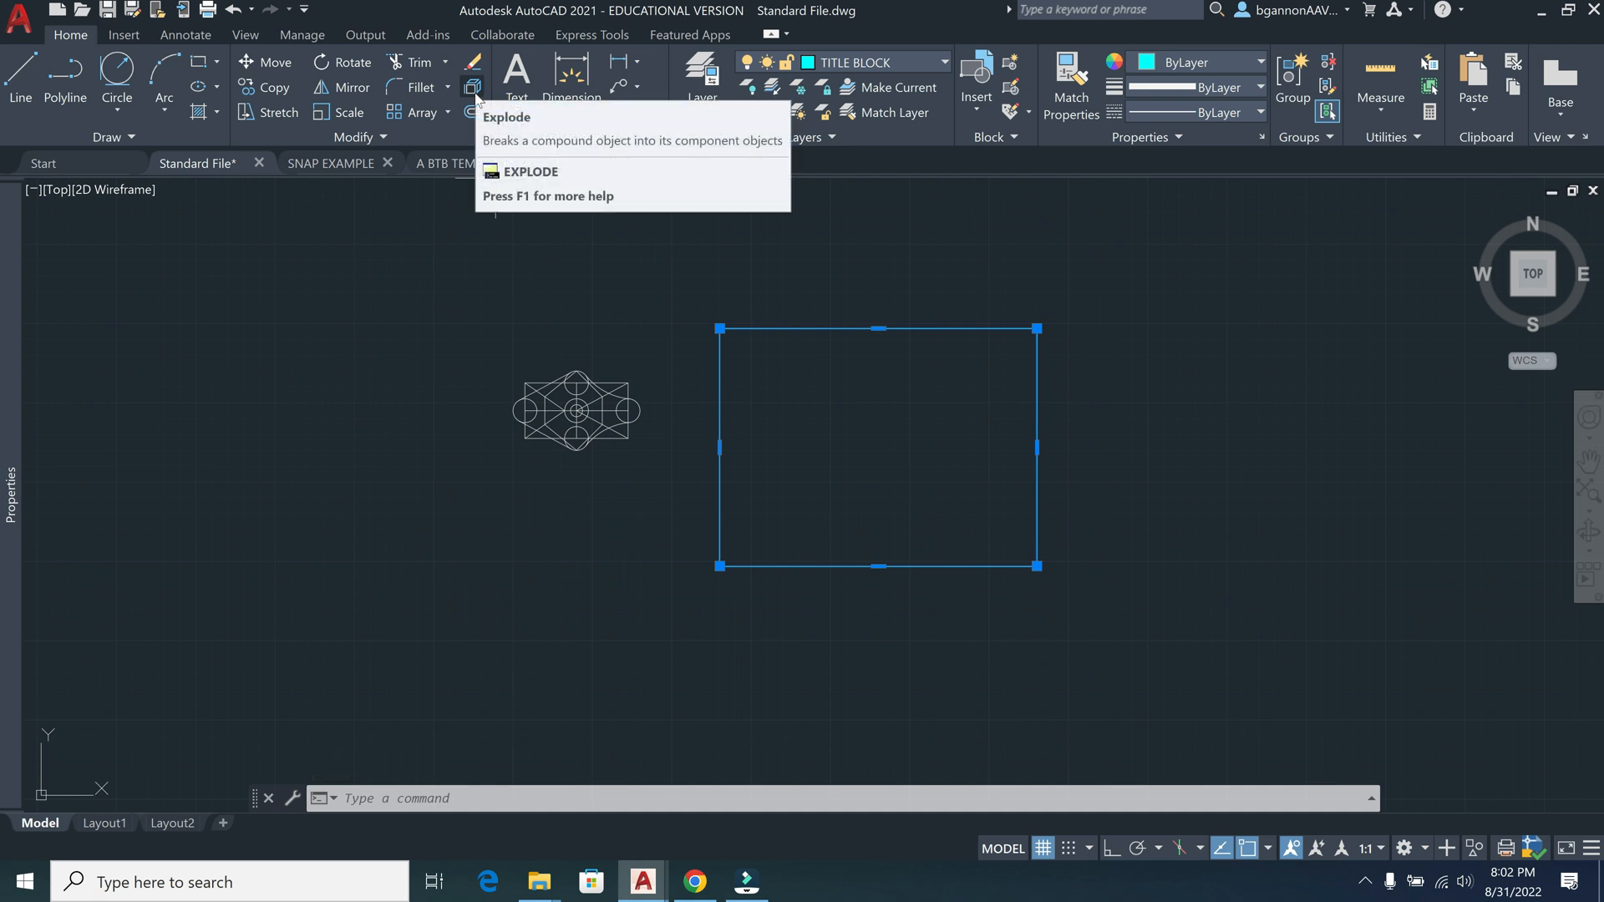
pyautogui.write('EXPLODE')
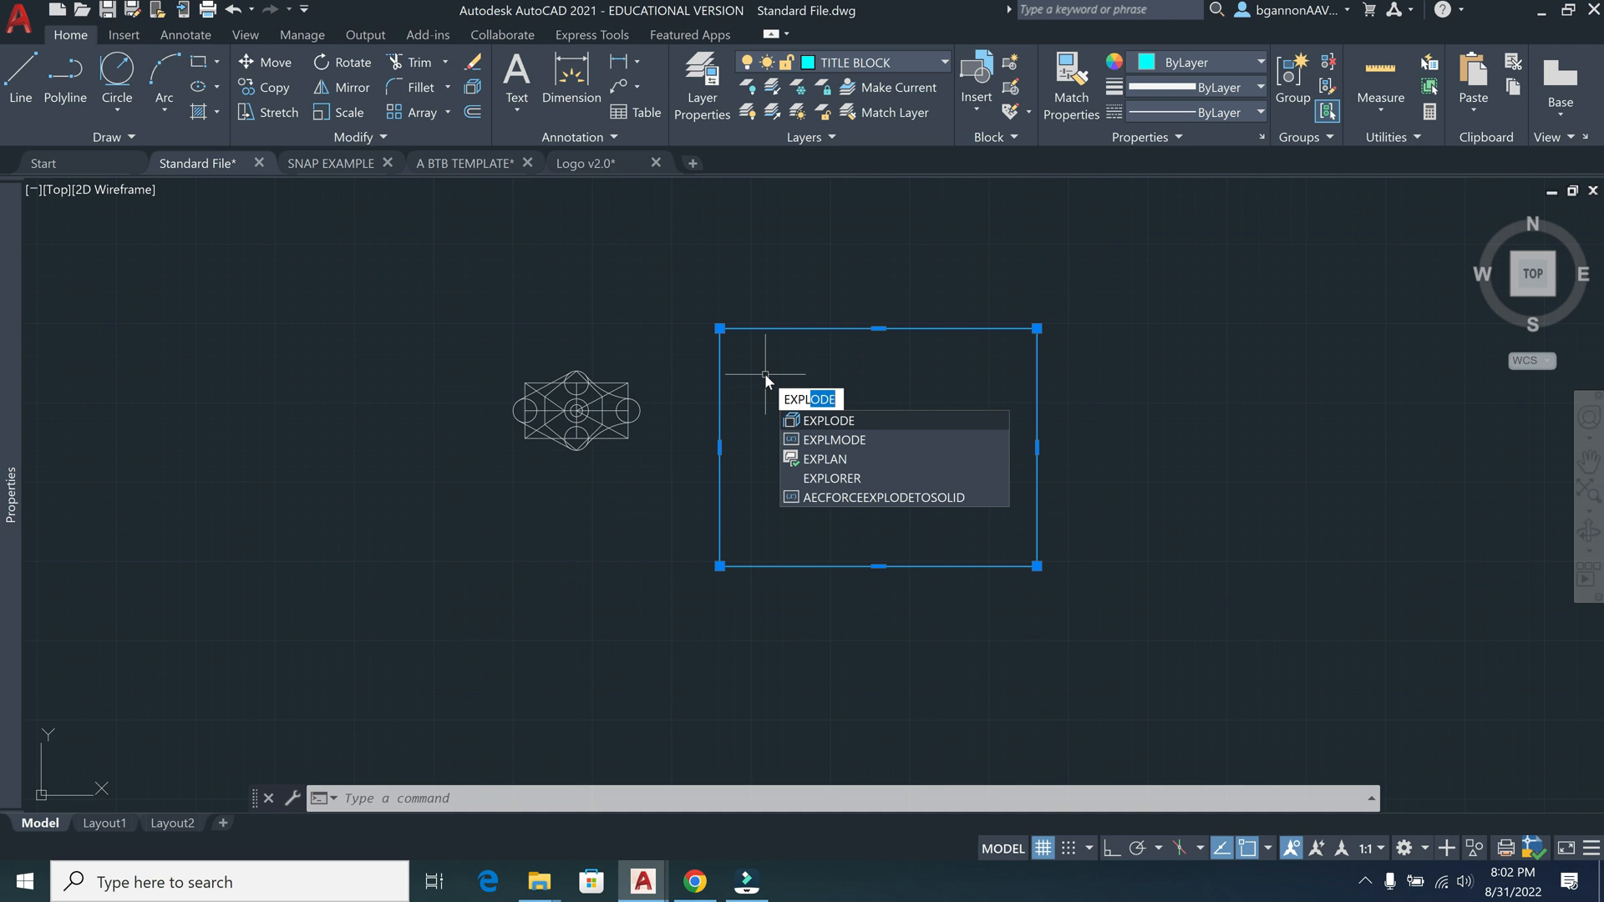
pyautogui.press('Return')
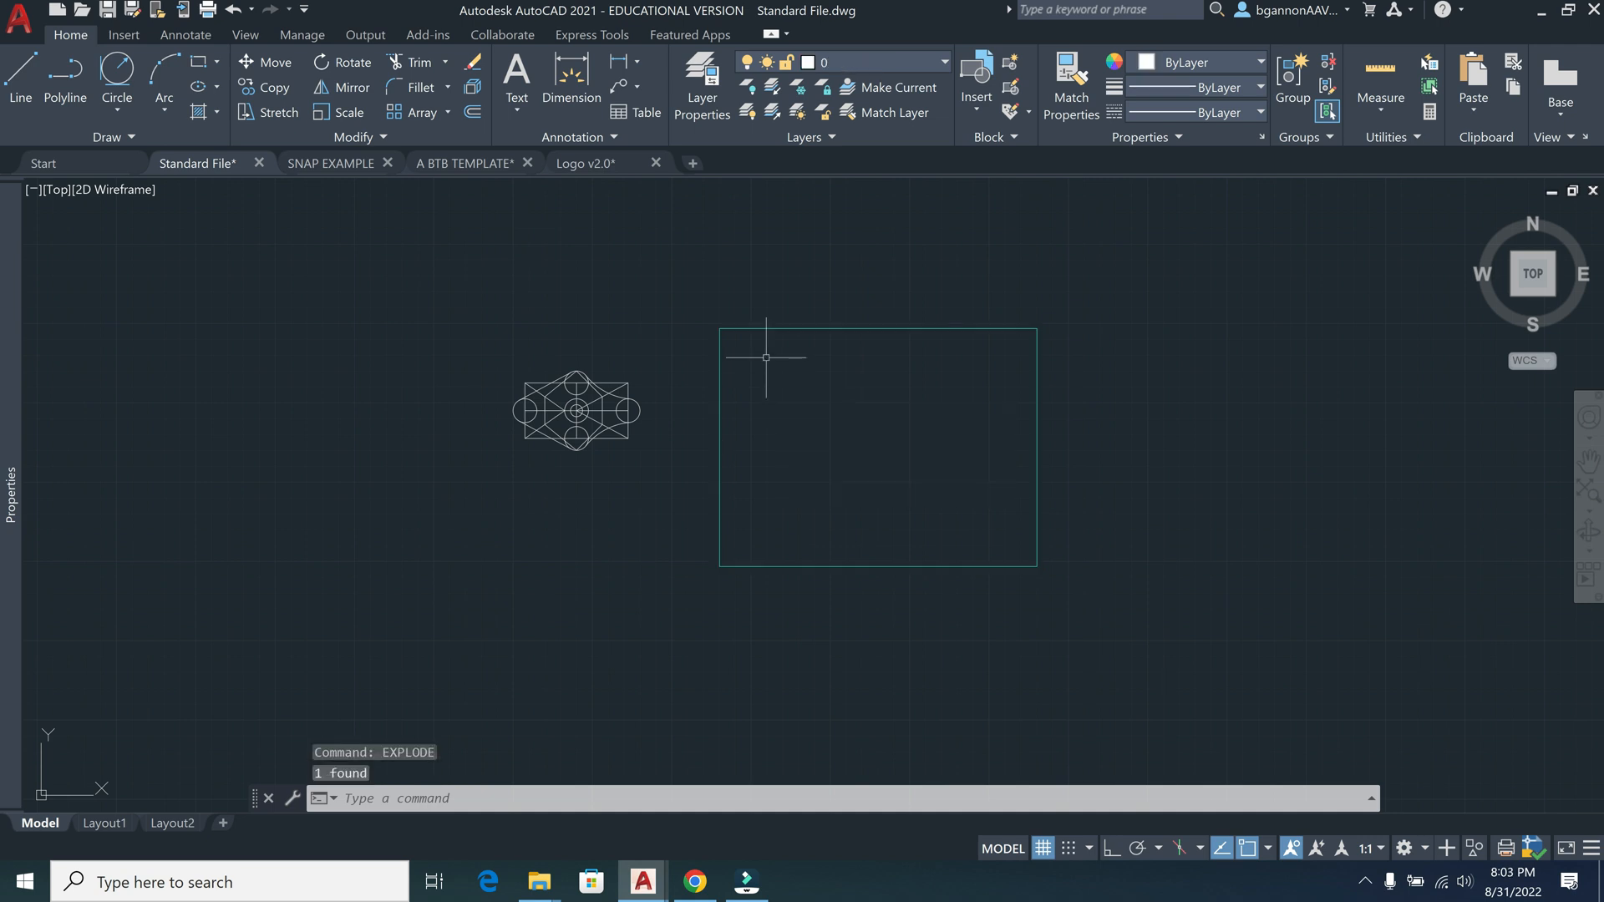
pyautogui.click(773, 329)
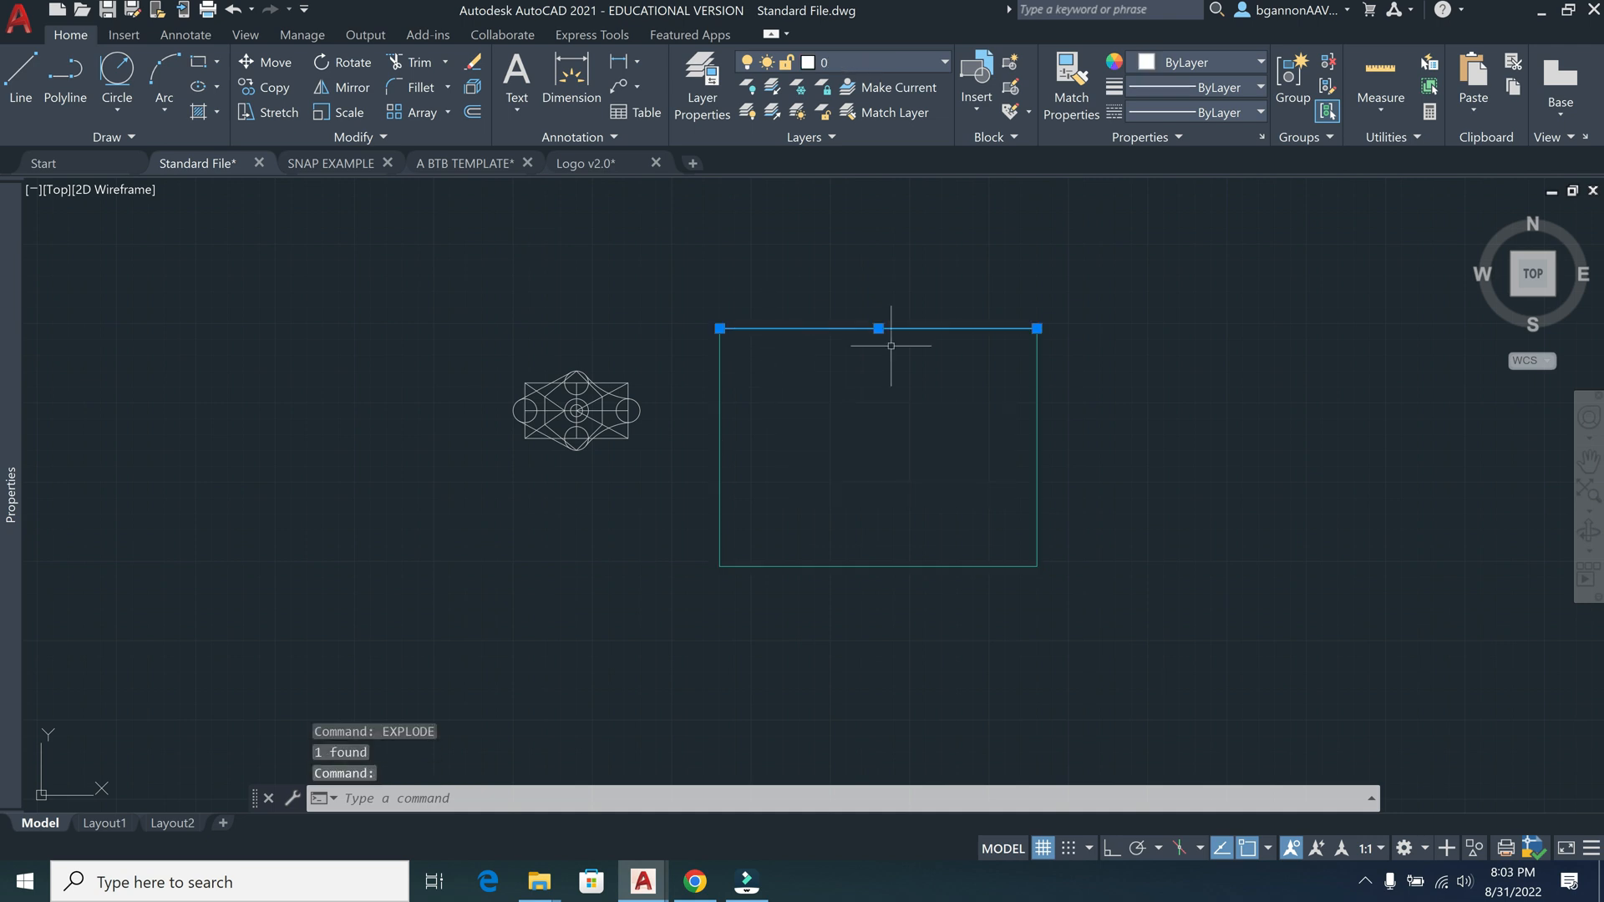
pyautogui.press('Escape')
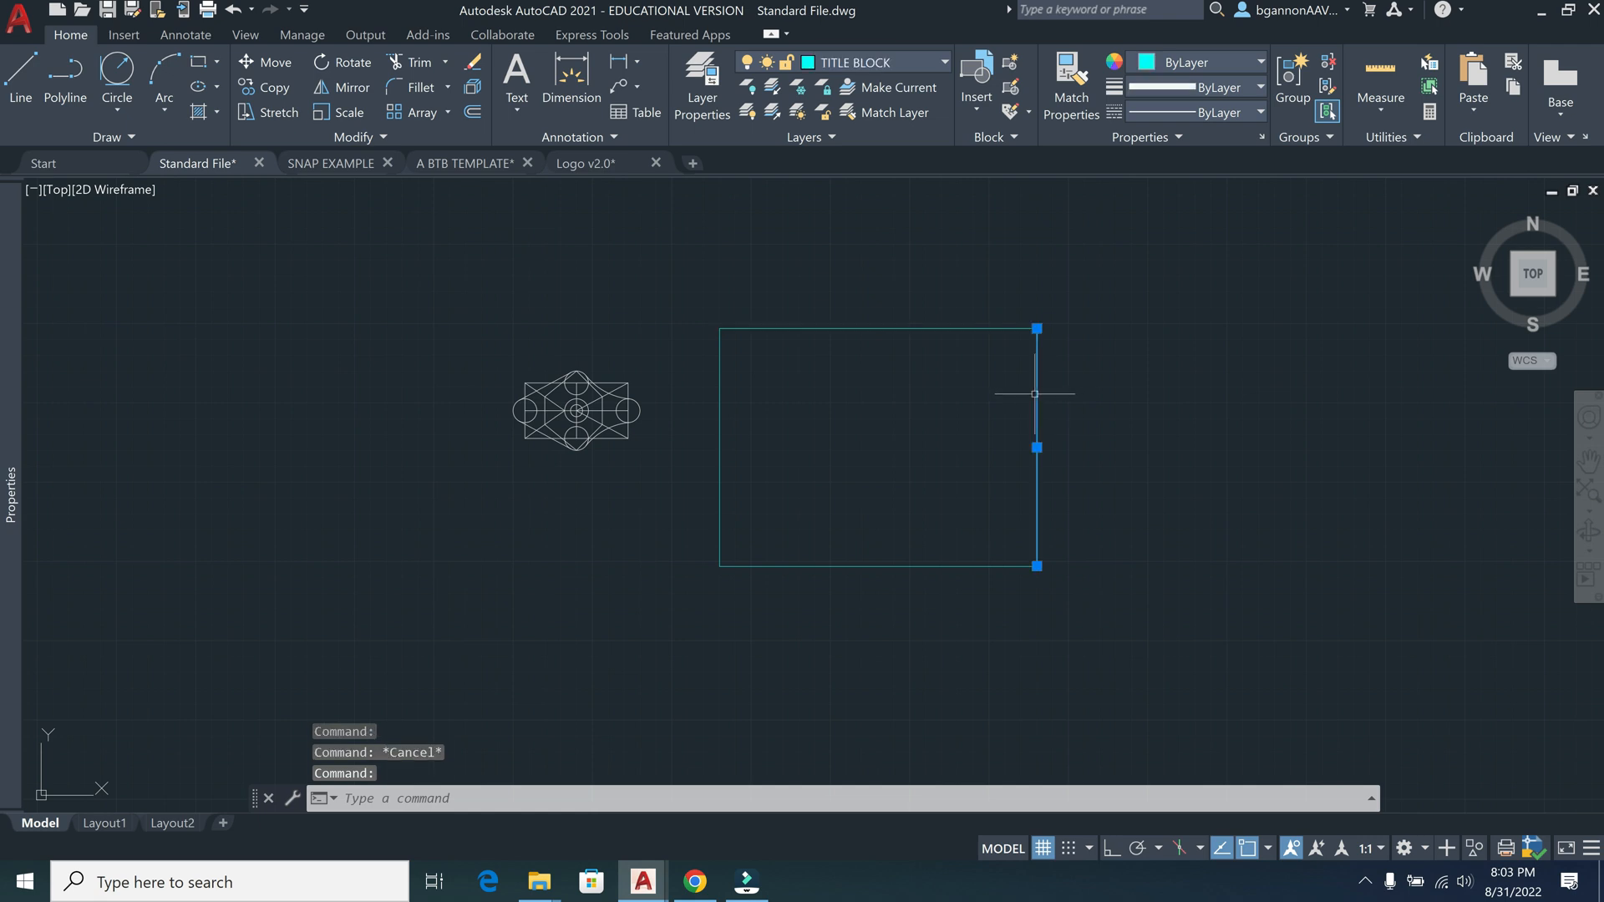
pyautogui.press('Escape')
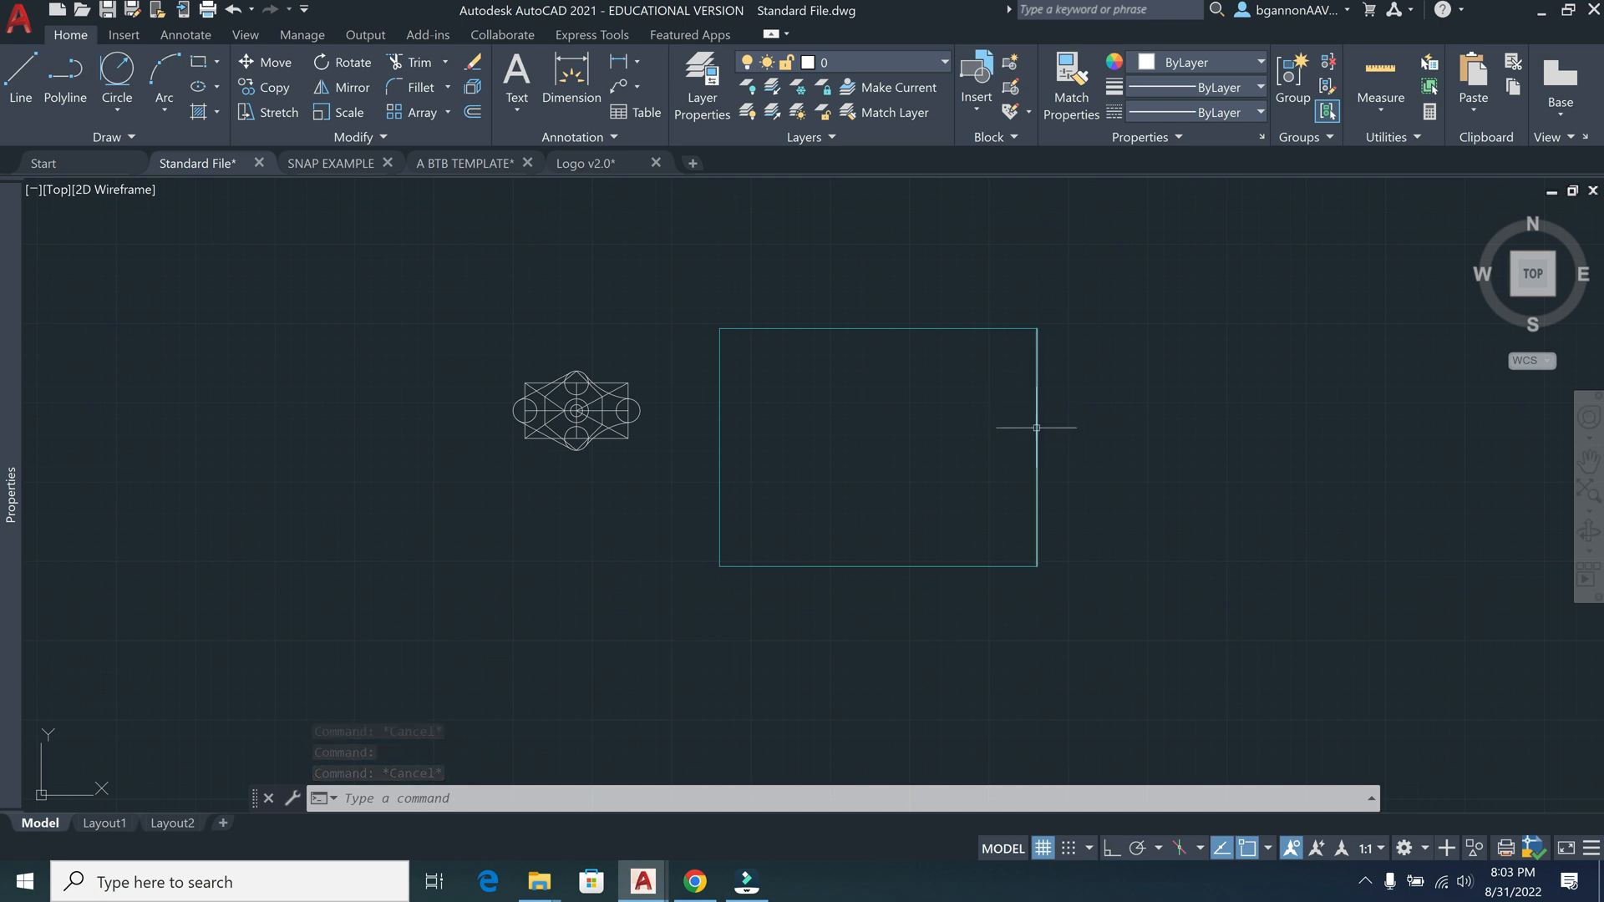
# Offset the border's right edge inward by 2.5
pyautogui.click(1036, 427)
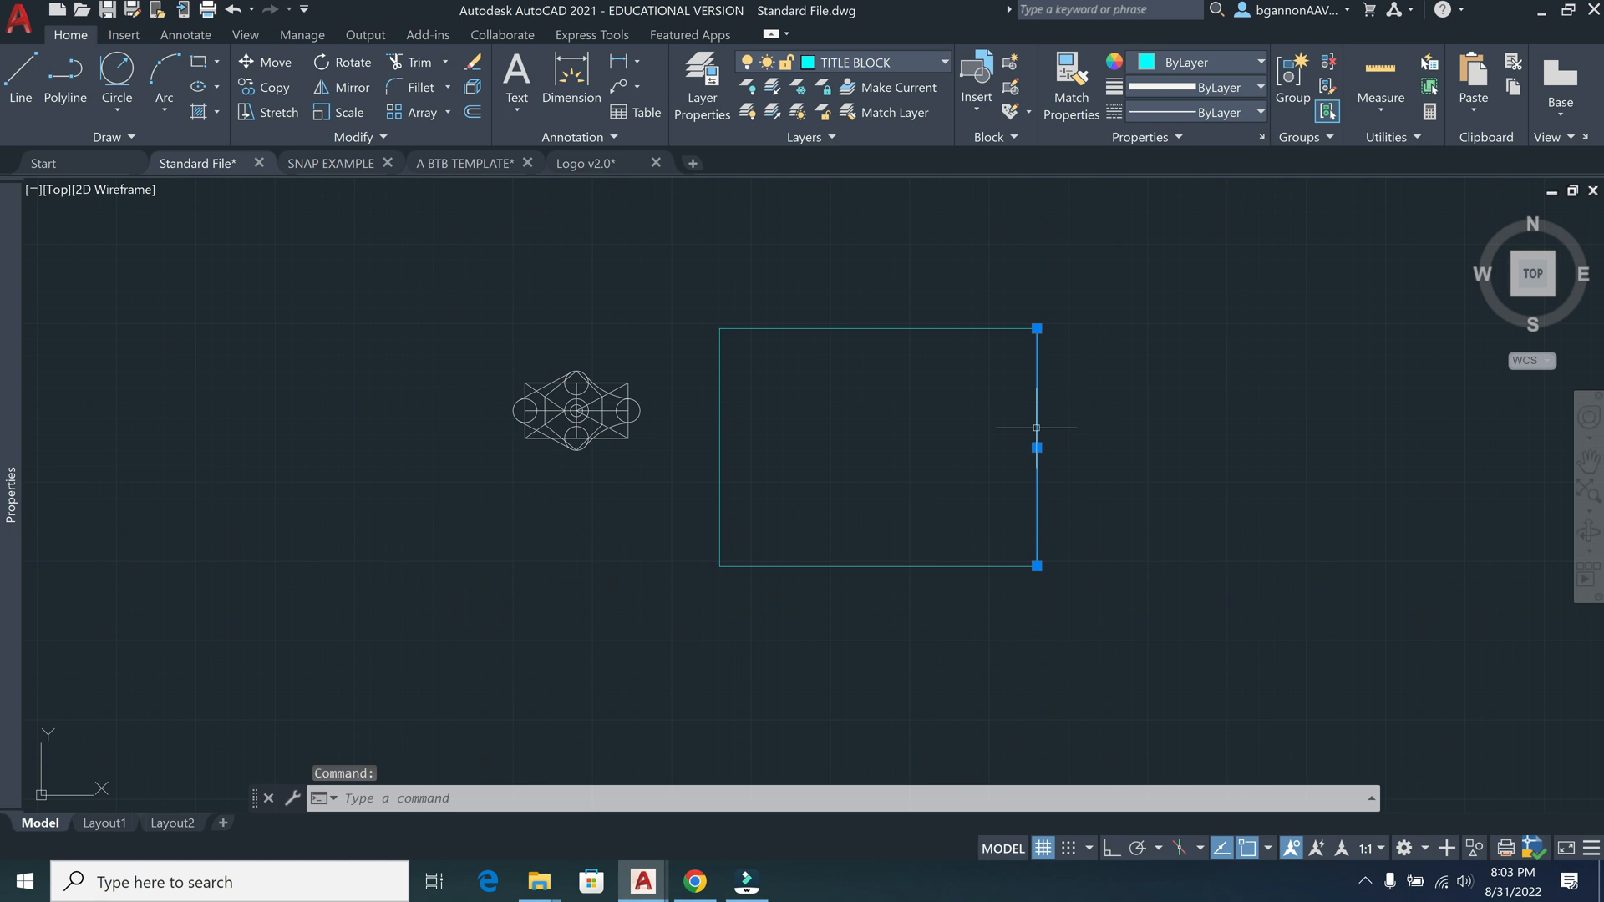
pyautogui.write('o')
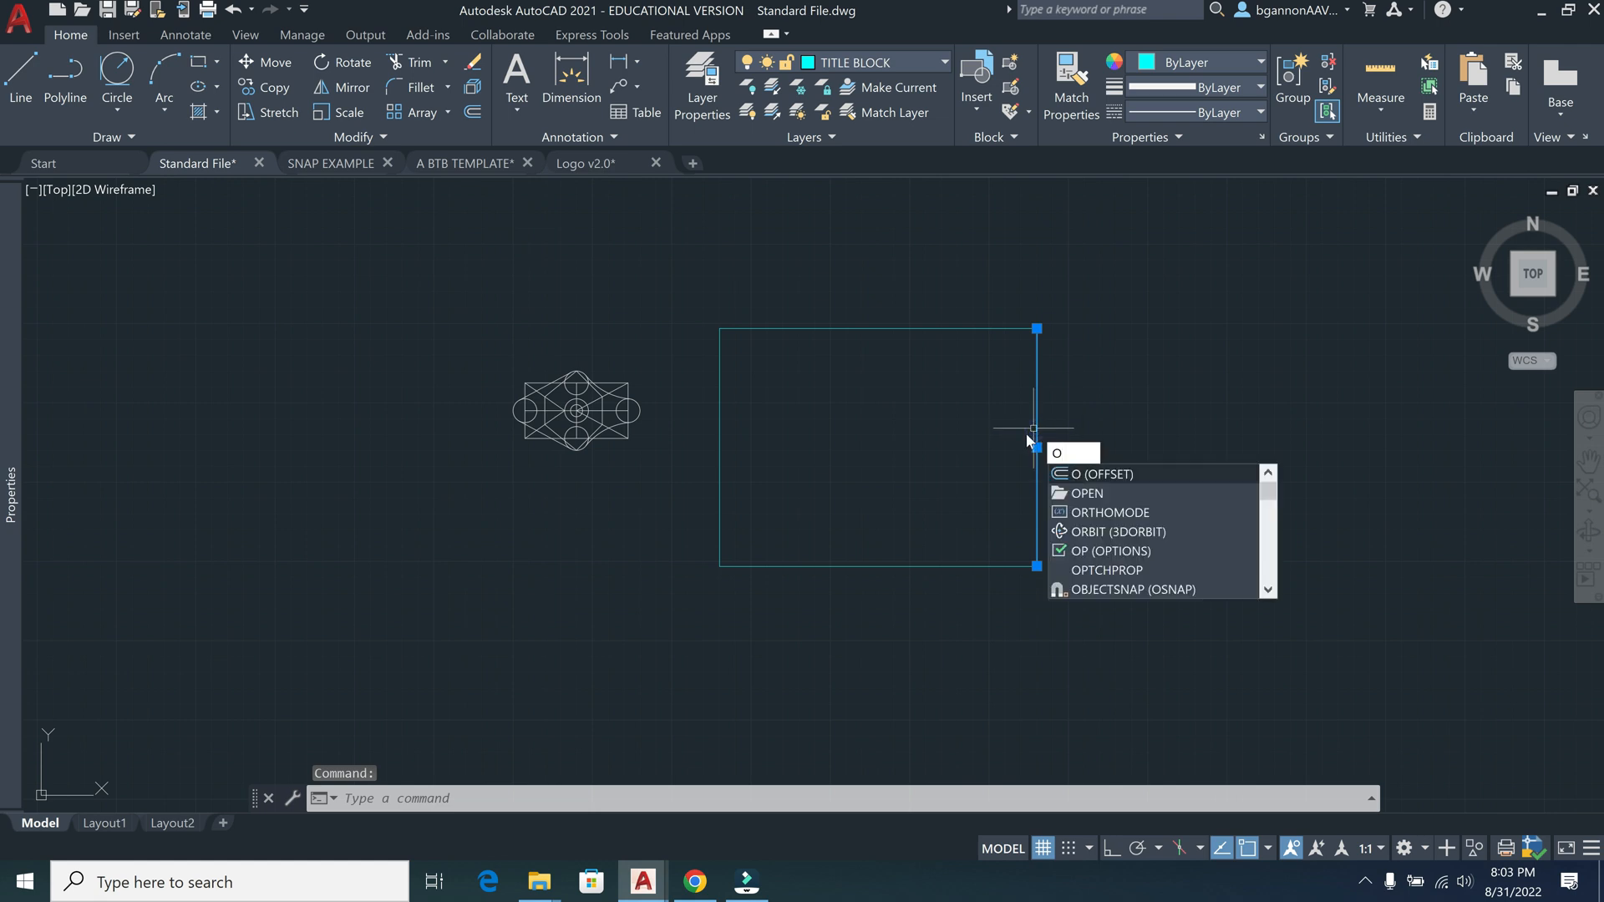
pyautogui.press('Return')
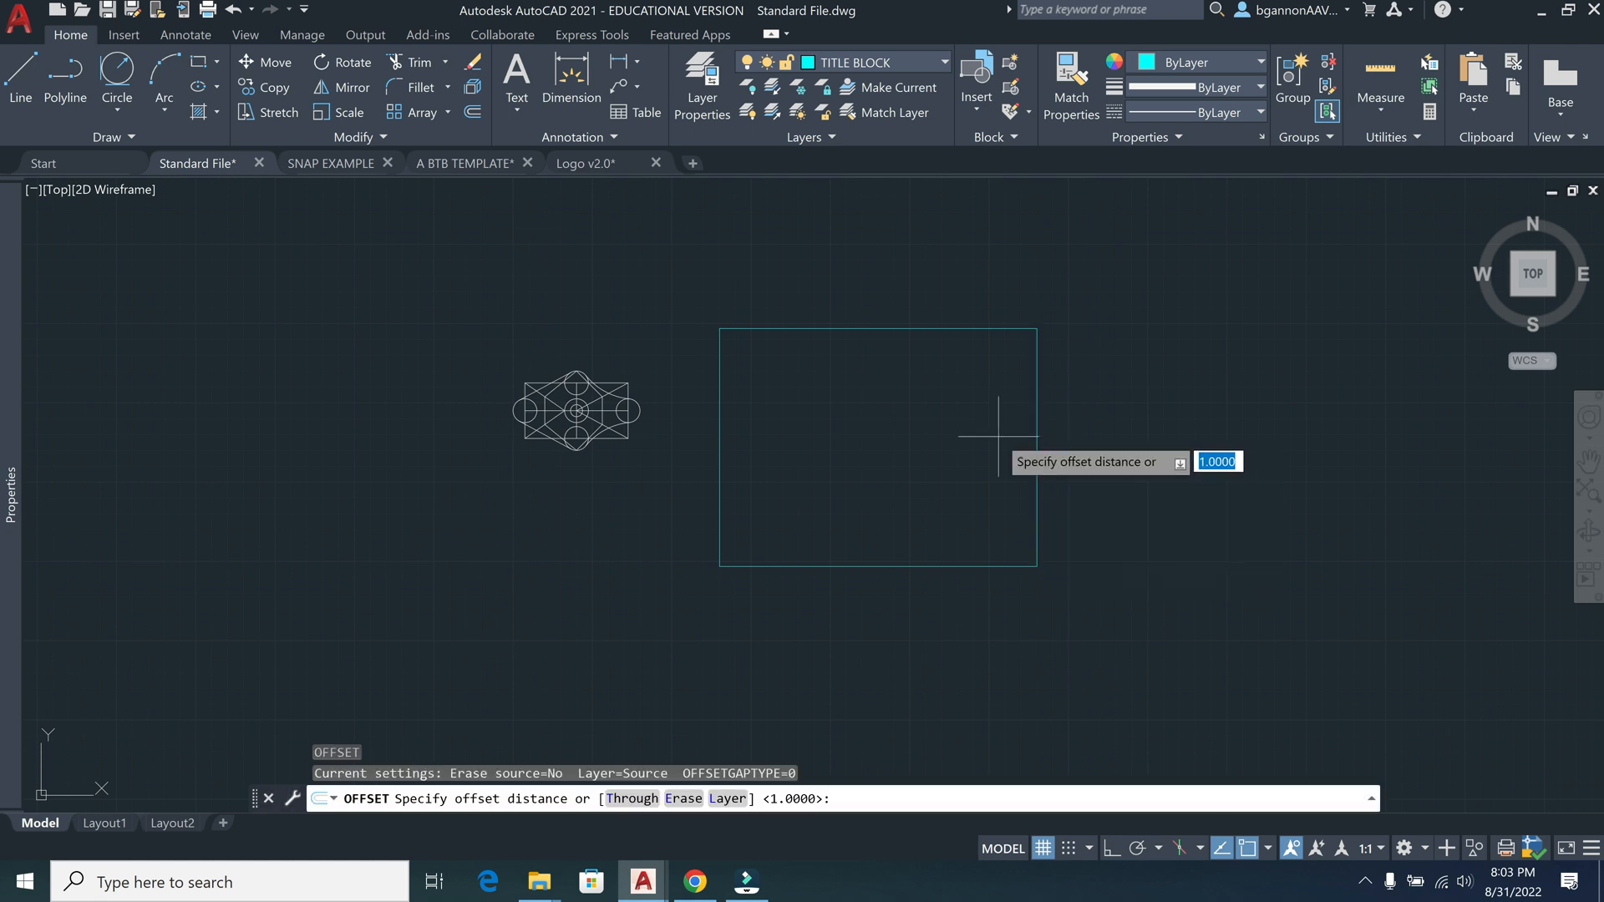
pyautogui.write('2.')
pyautogui.press('Return')
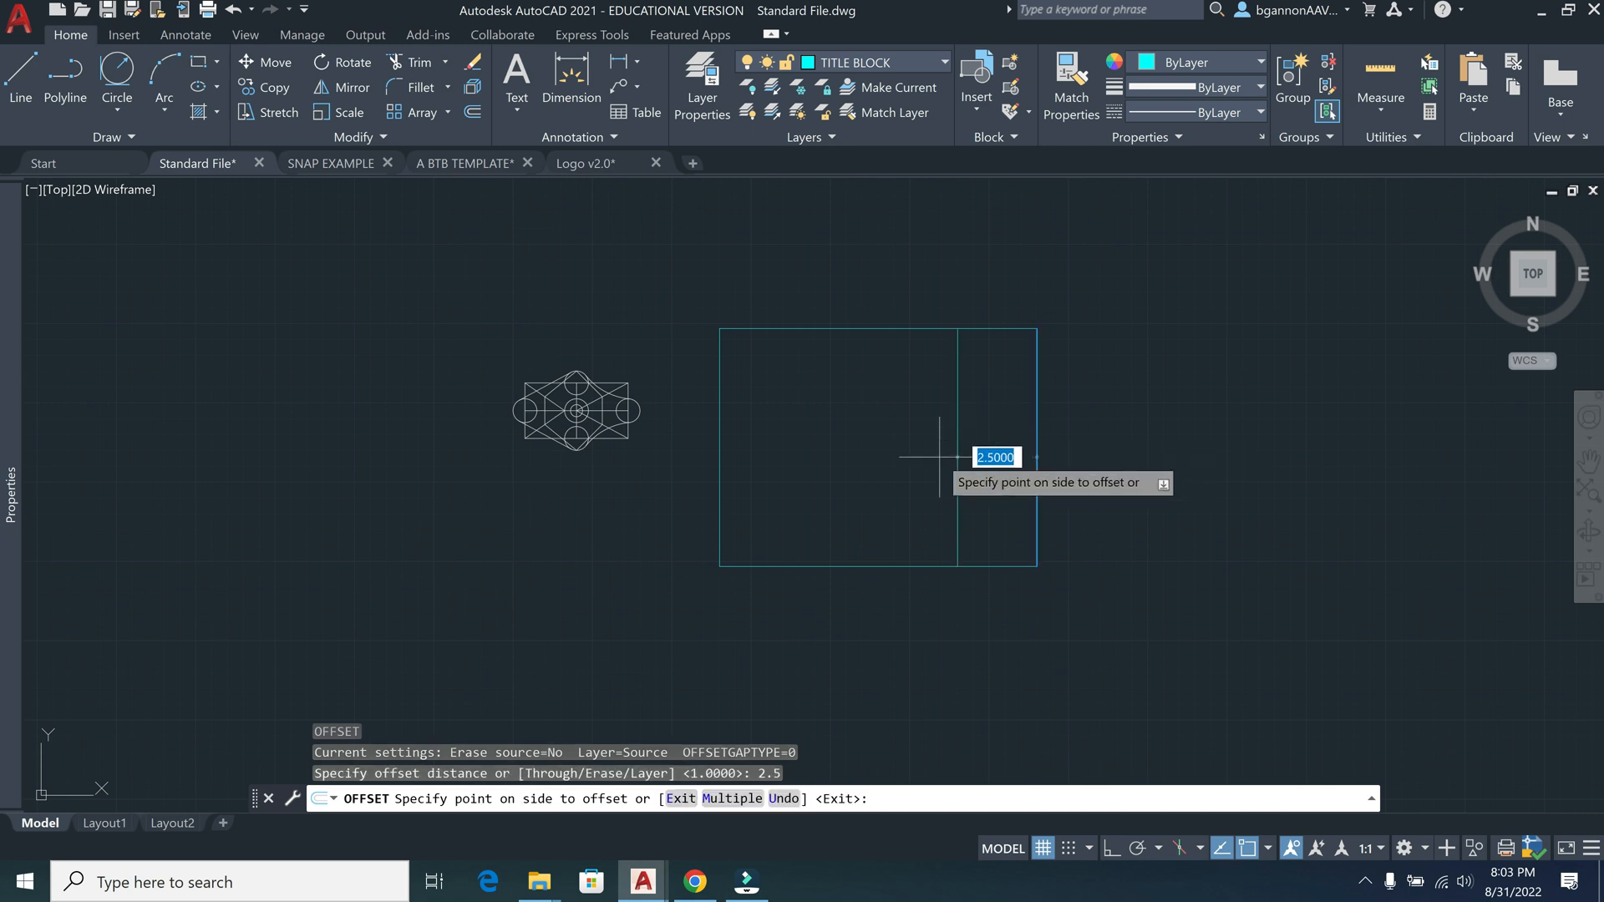
pyautogui.click(940, 457)
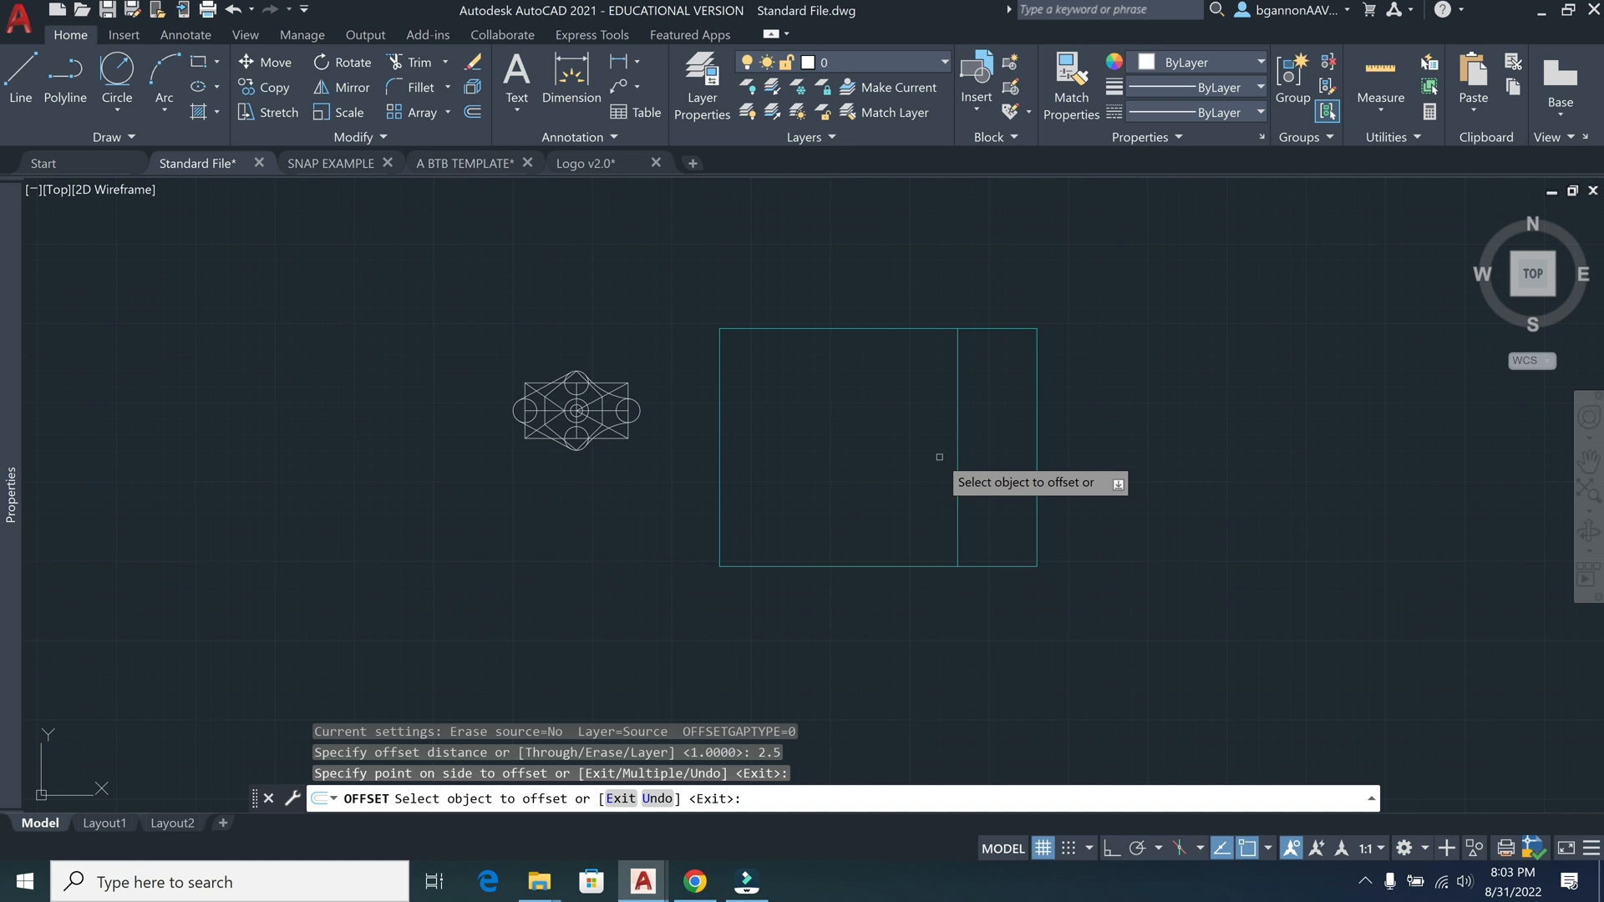
pyautogui.press('Return')
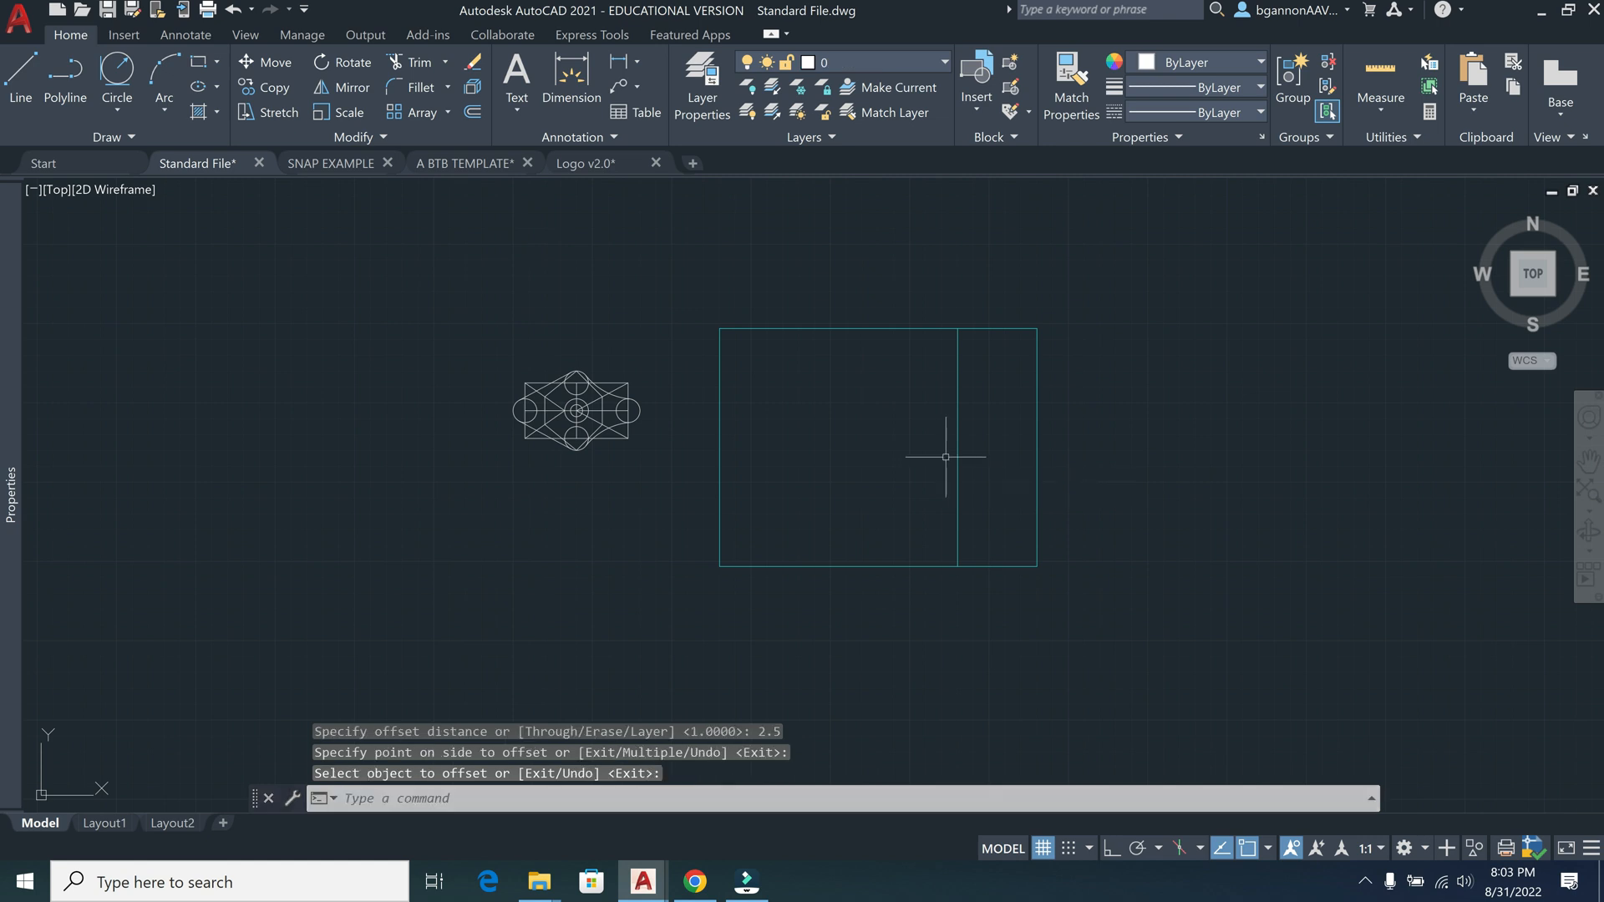
# Offset the inner vertical line to the left by 1.5 and end the Offset command
pyautogui.press('Return')
pyautogui.write('1.5')
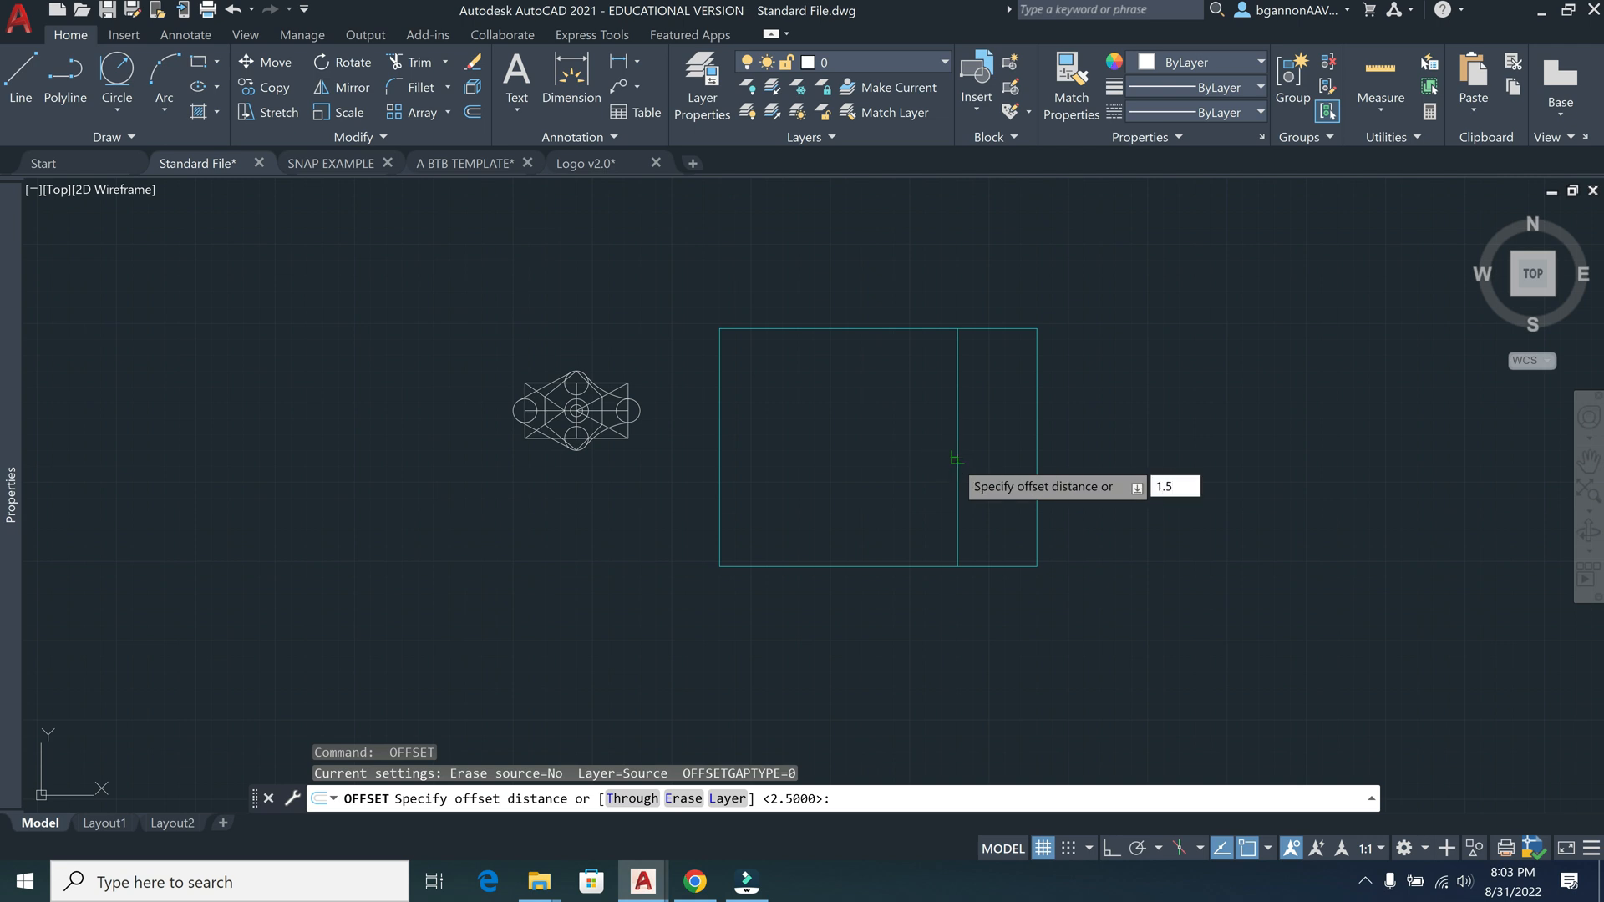
pyautogui.press('Return')
pyautogui.click(957, 465)
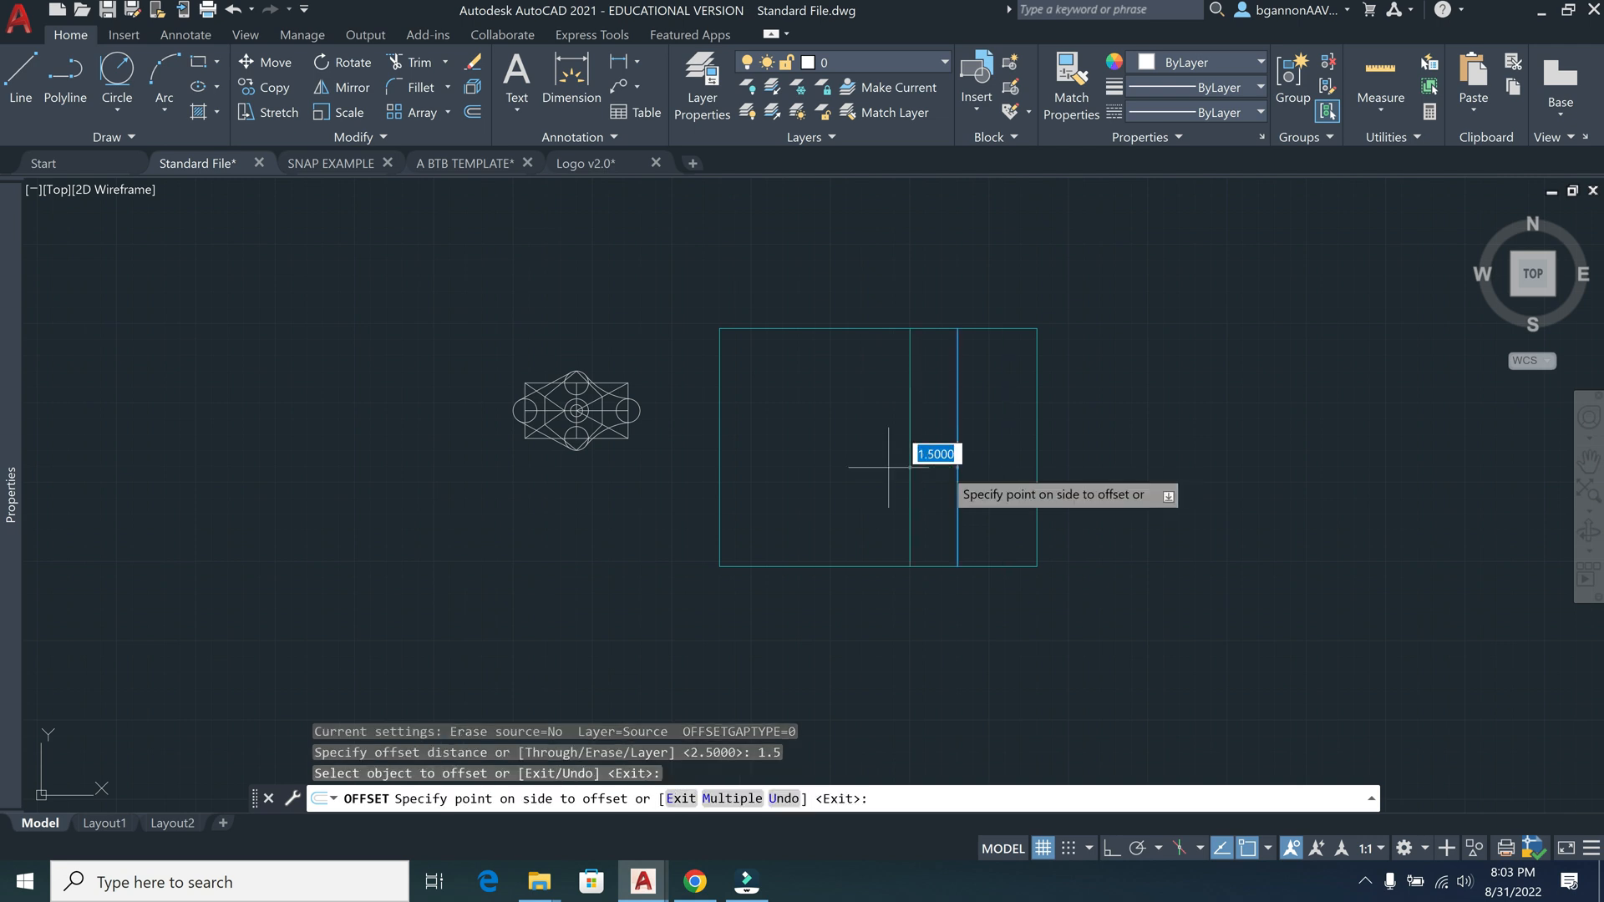
pyautogui.click(822, 465)
pyautogui.press('Escape')
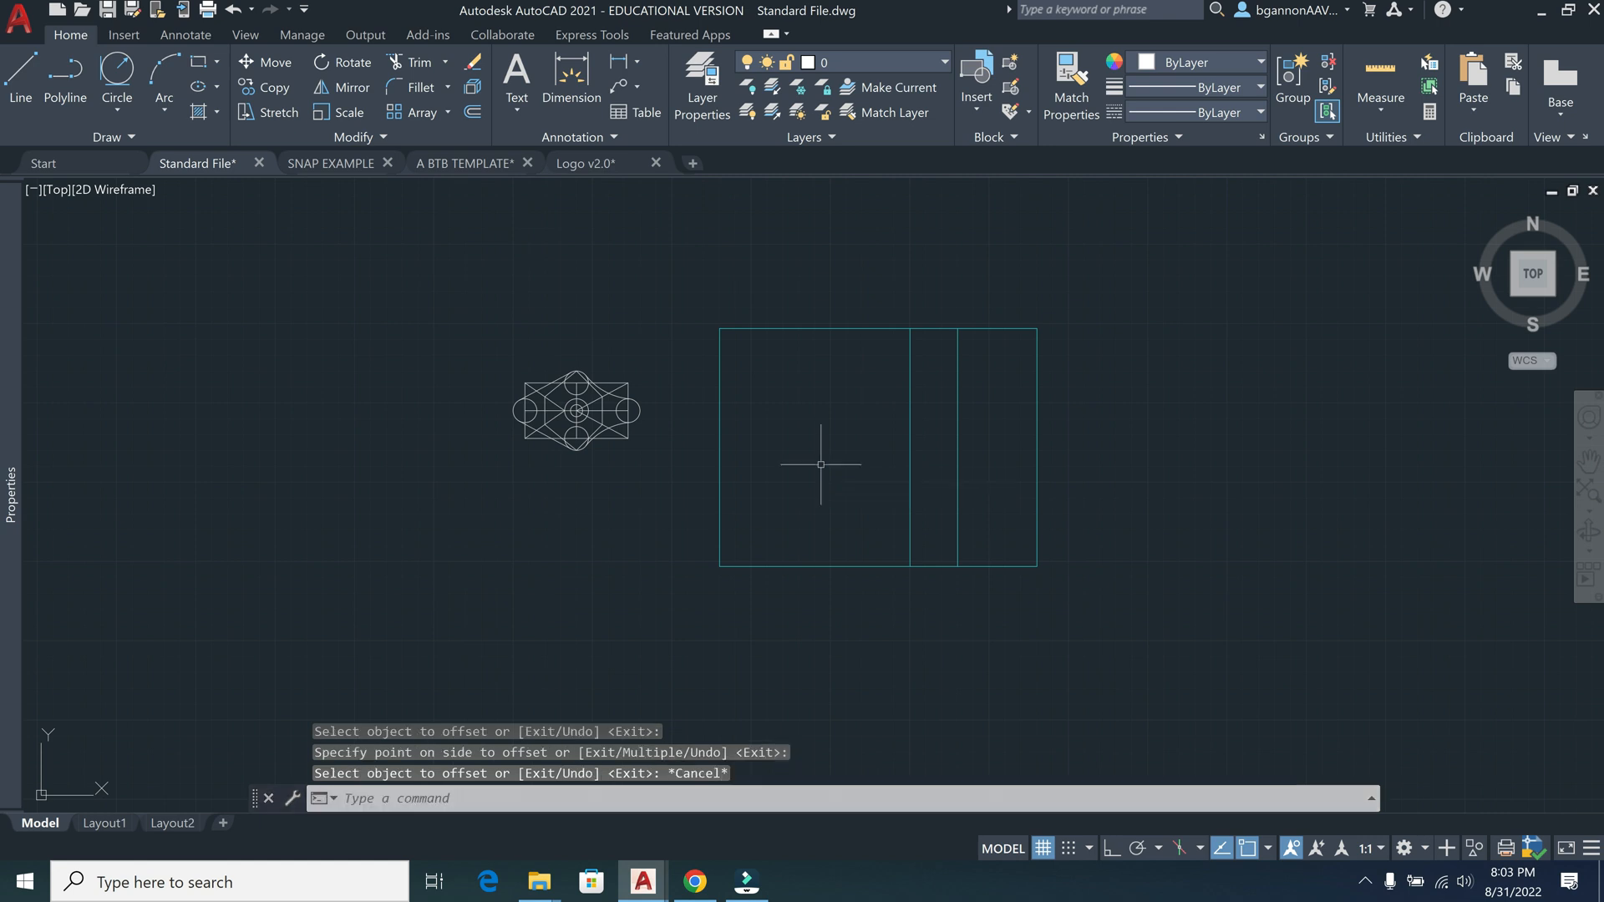
# Check the title block reference drawing in Chrome, return to Standard File in AutoCAD, and offset the border's bottom edge upward three times successively by 0.5
pyautogui.click(695, 881)
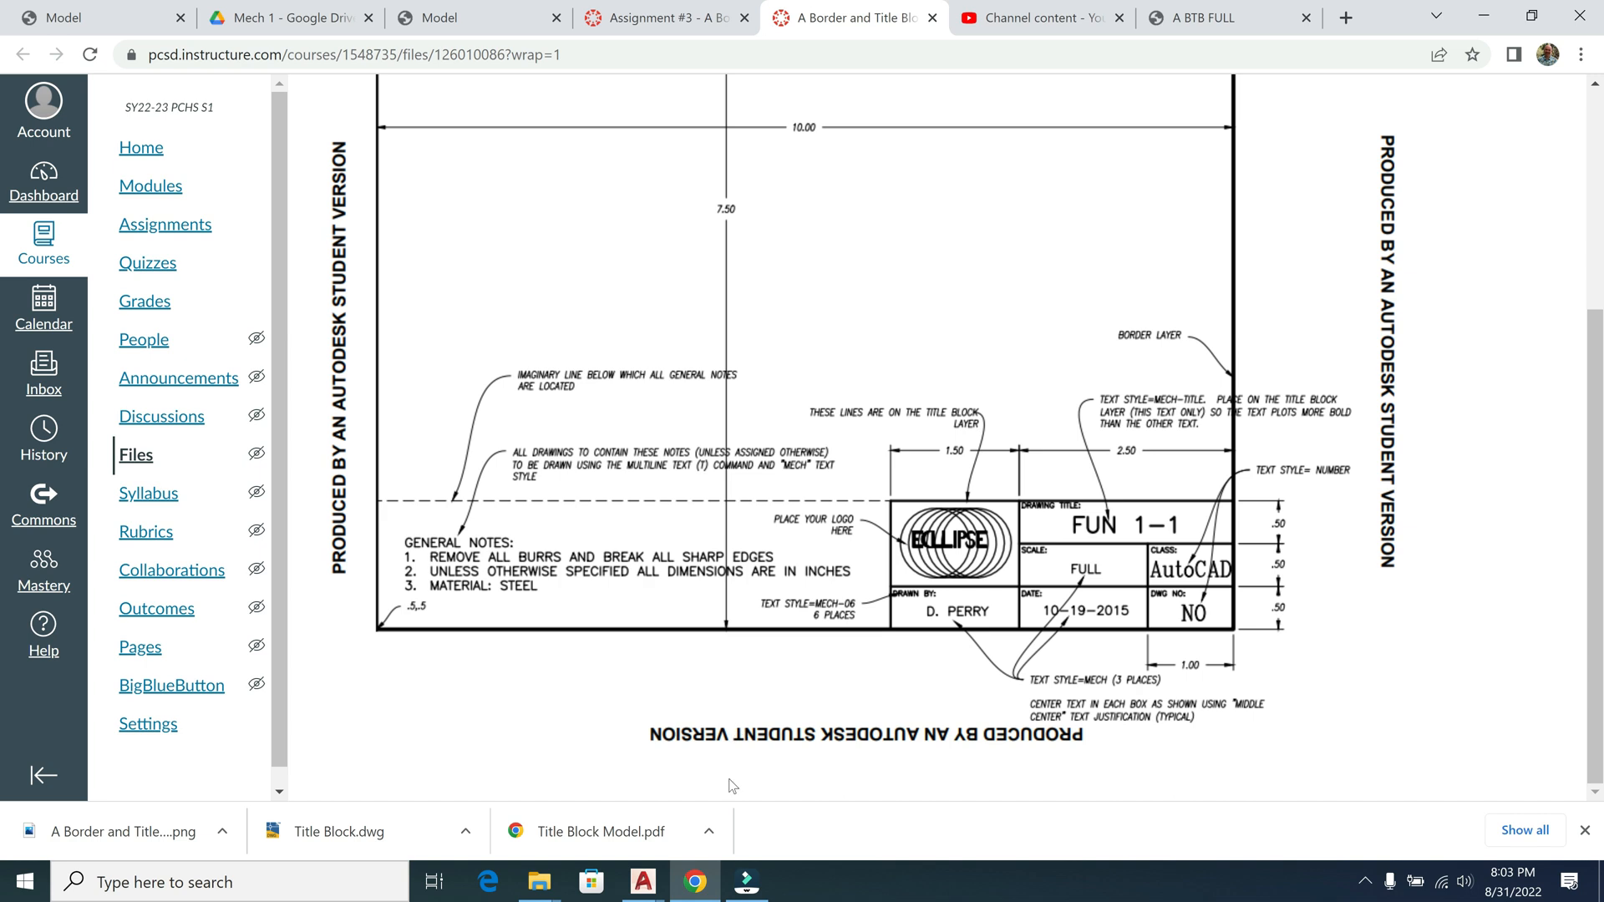
pyautogui.click(657, 861)
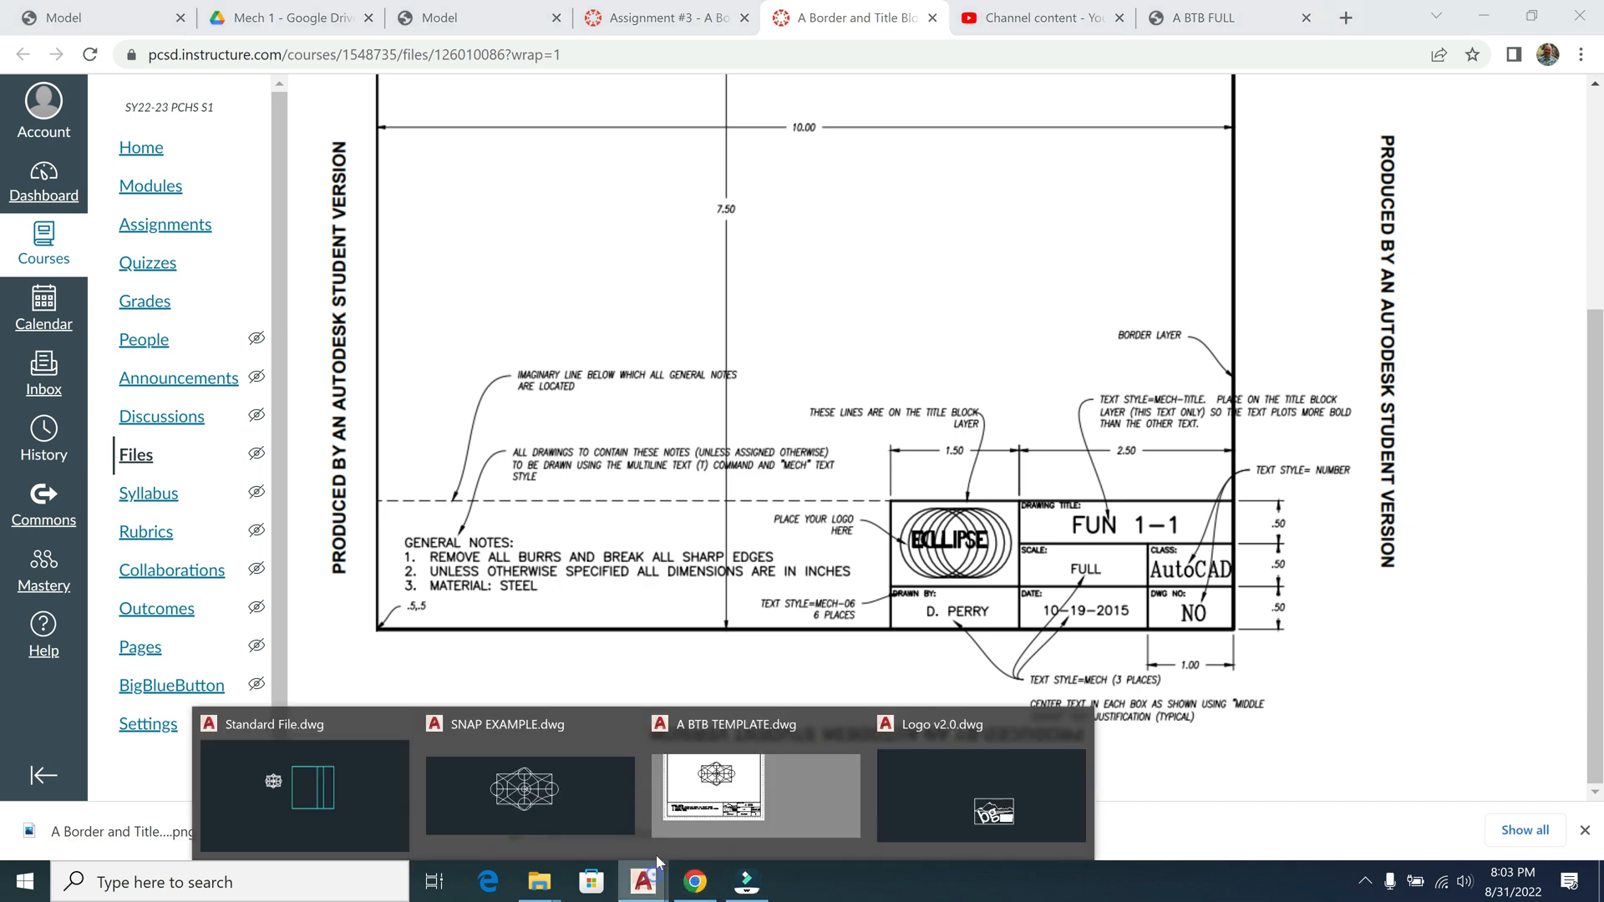
pyautogui.click(346, 799)
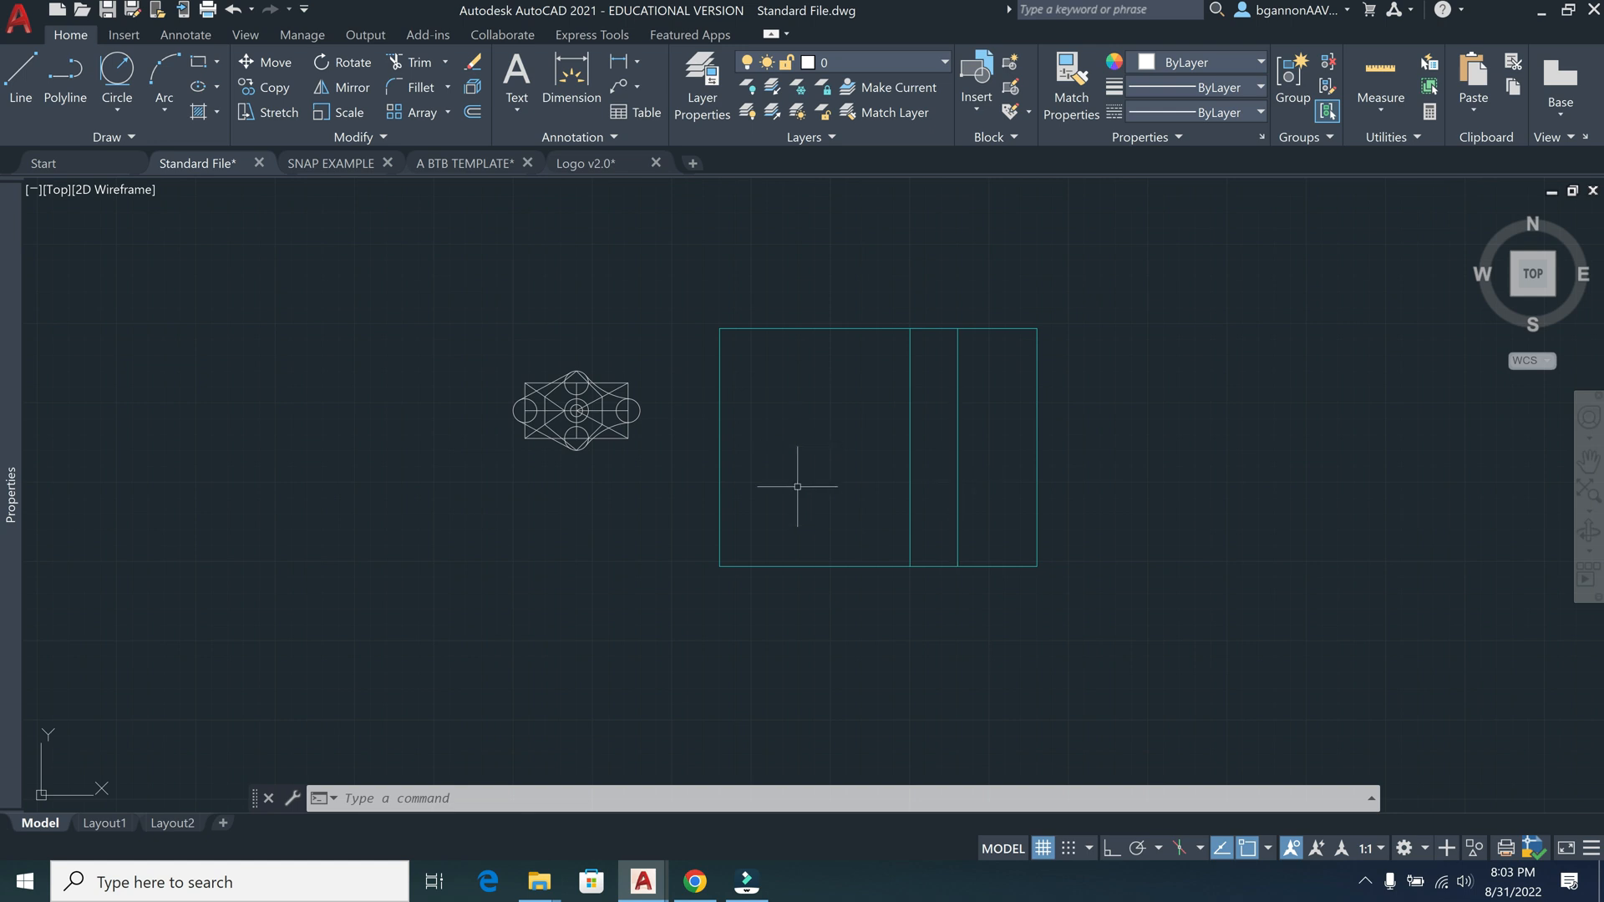
pyautogui.click(816, 566)
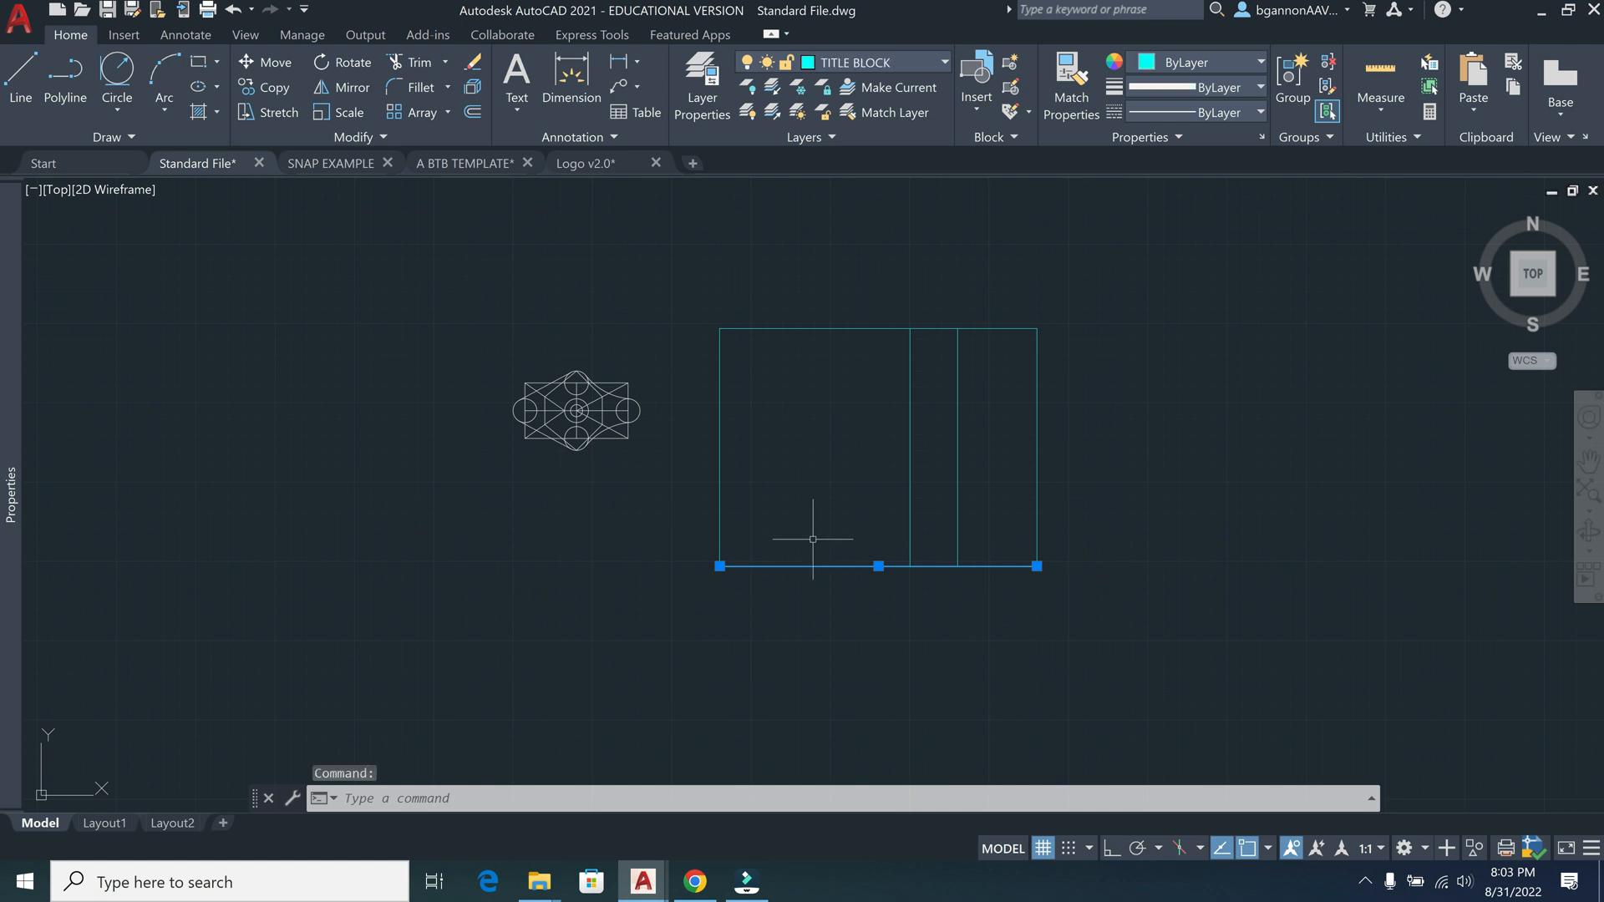
pyautogui.write('o')
pyautogui.press('Return')
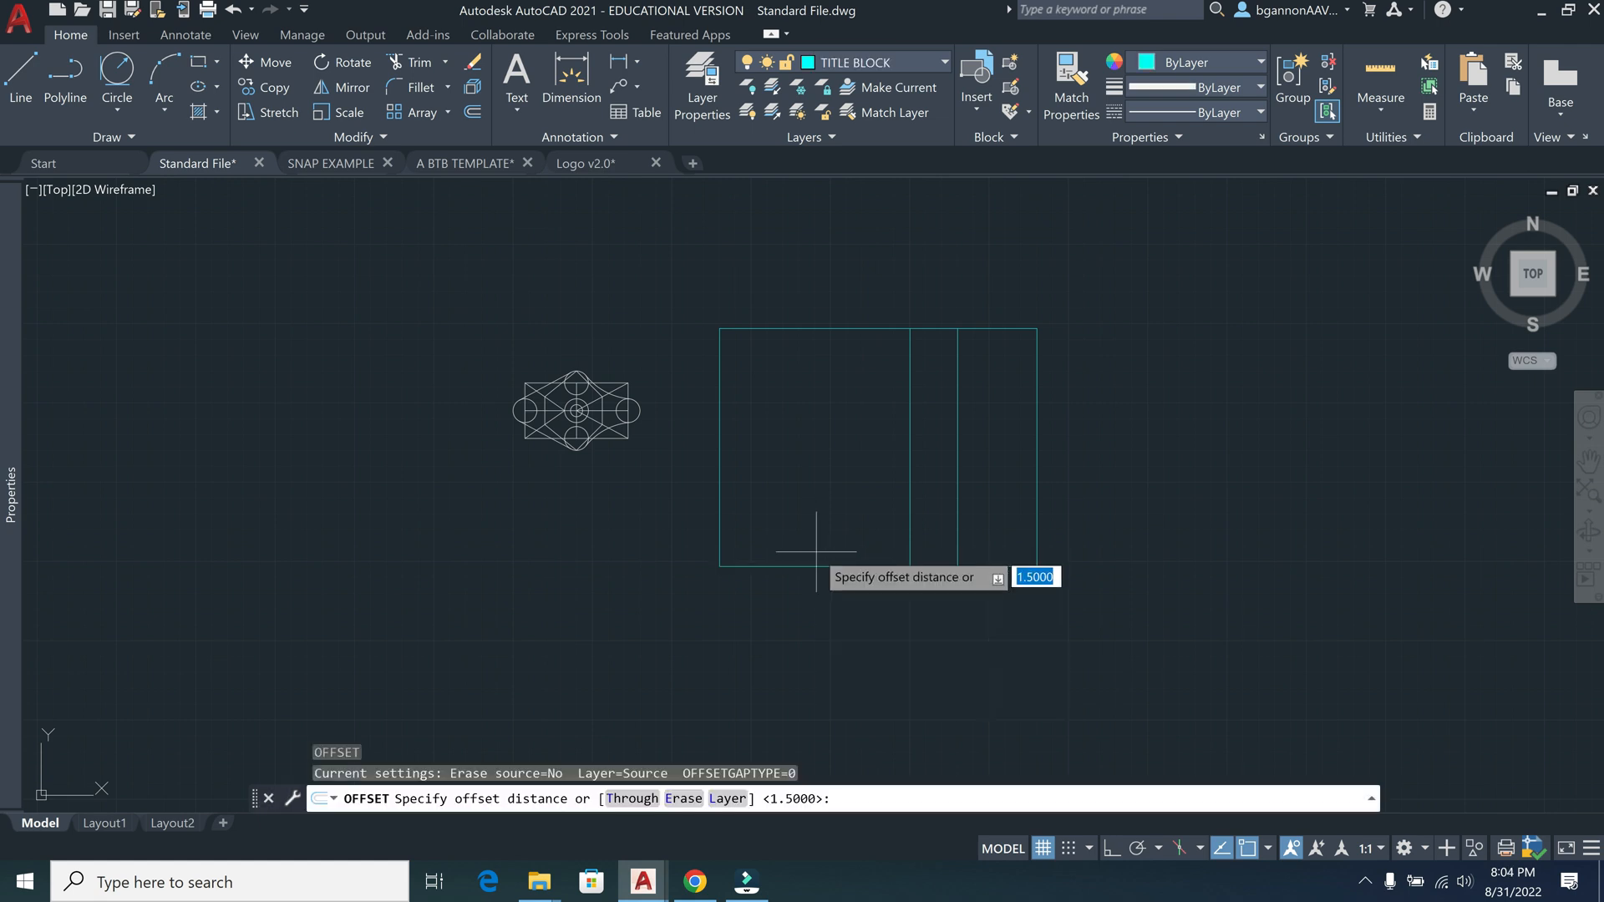
pyautogui.write('.5')
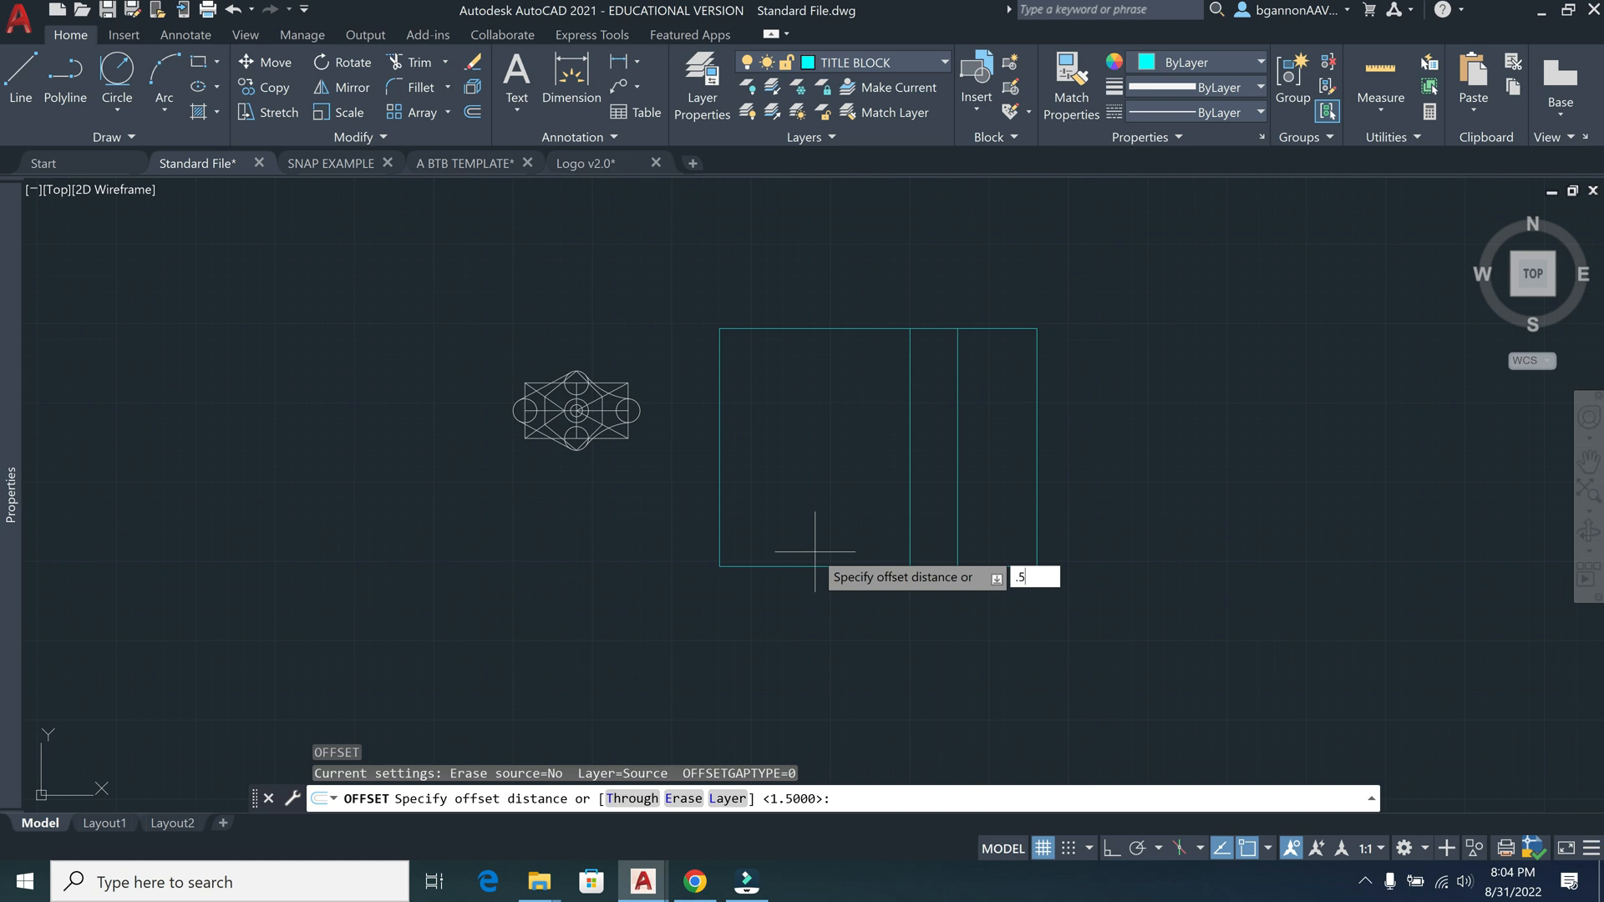
pyautogui.press('Return')
pyautogui.click(814, 566)
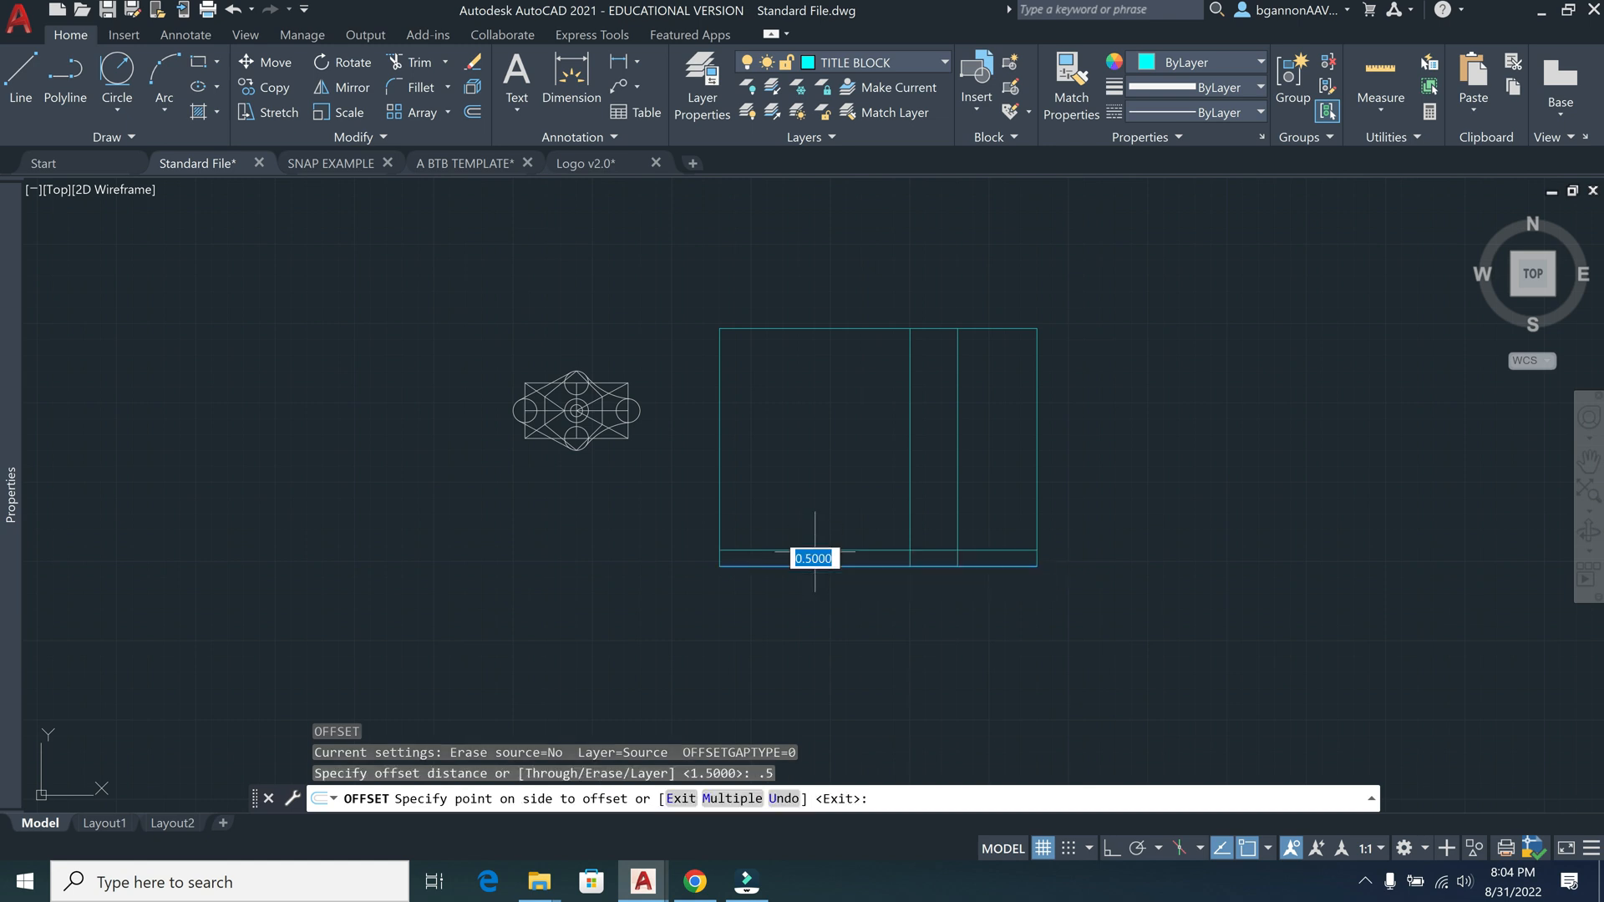
pyautogui.click(816, 530)
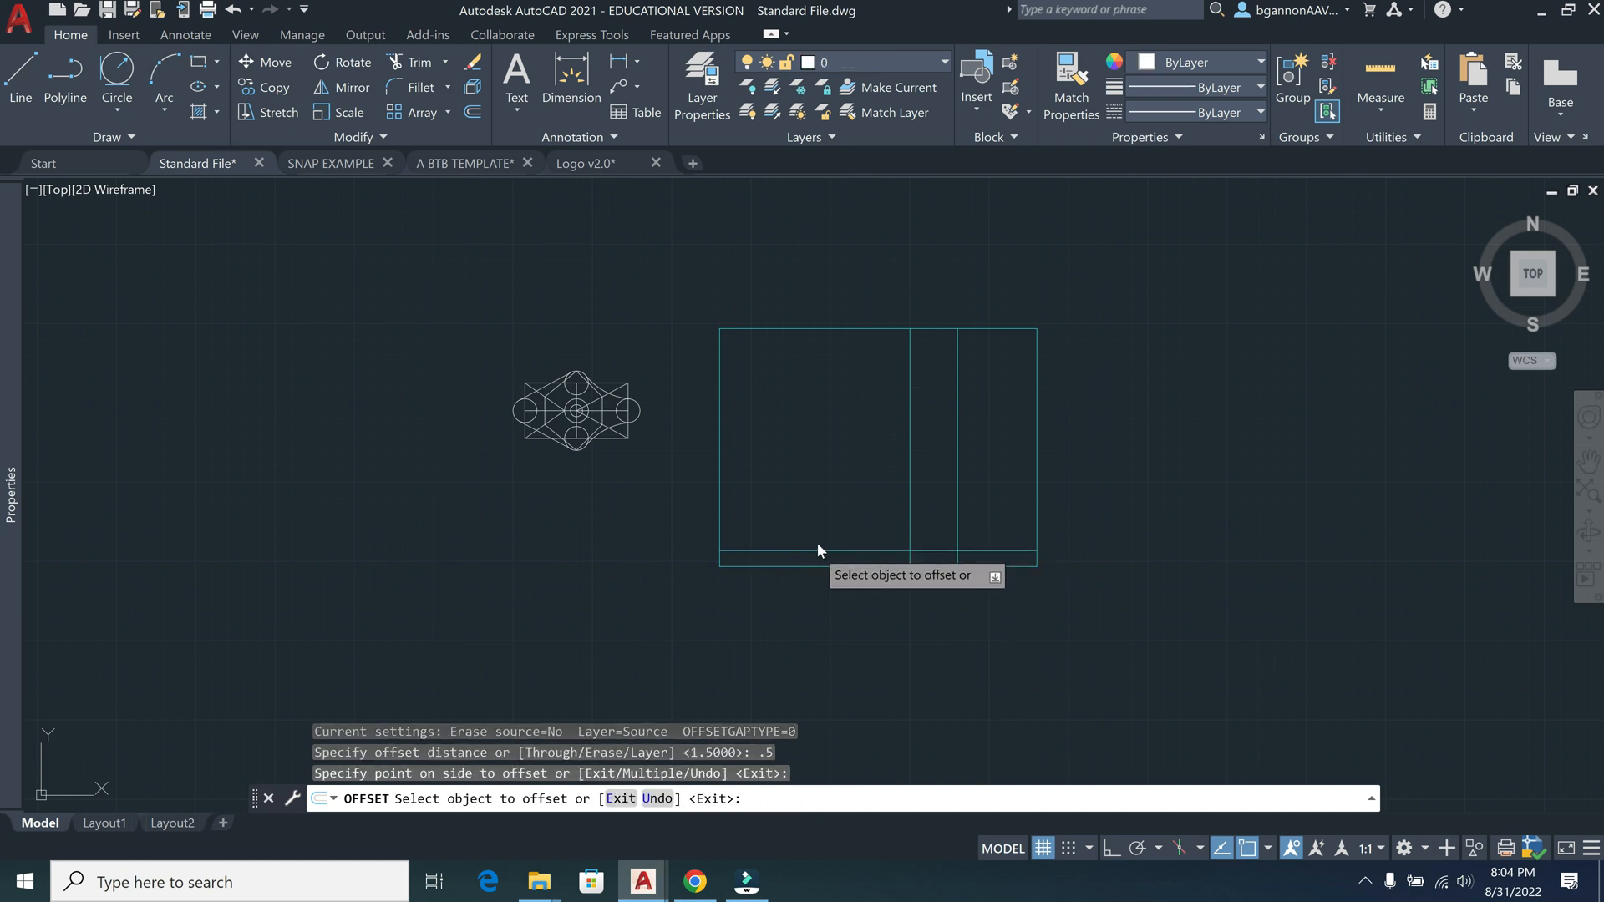
pyautogui.click(816, 551)
pyautogui.click(817, 548)
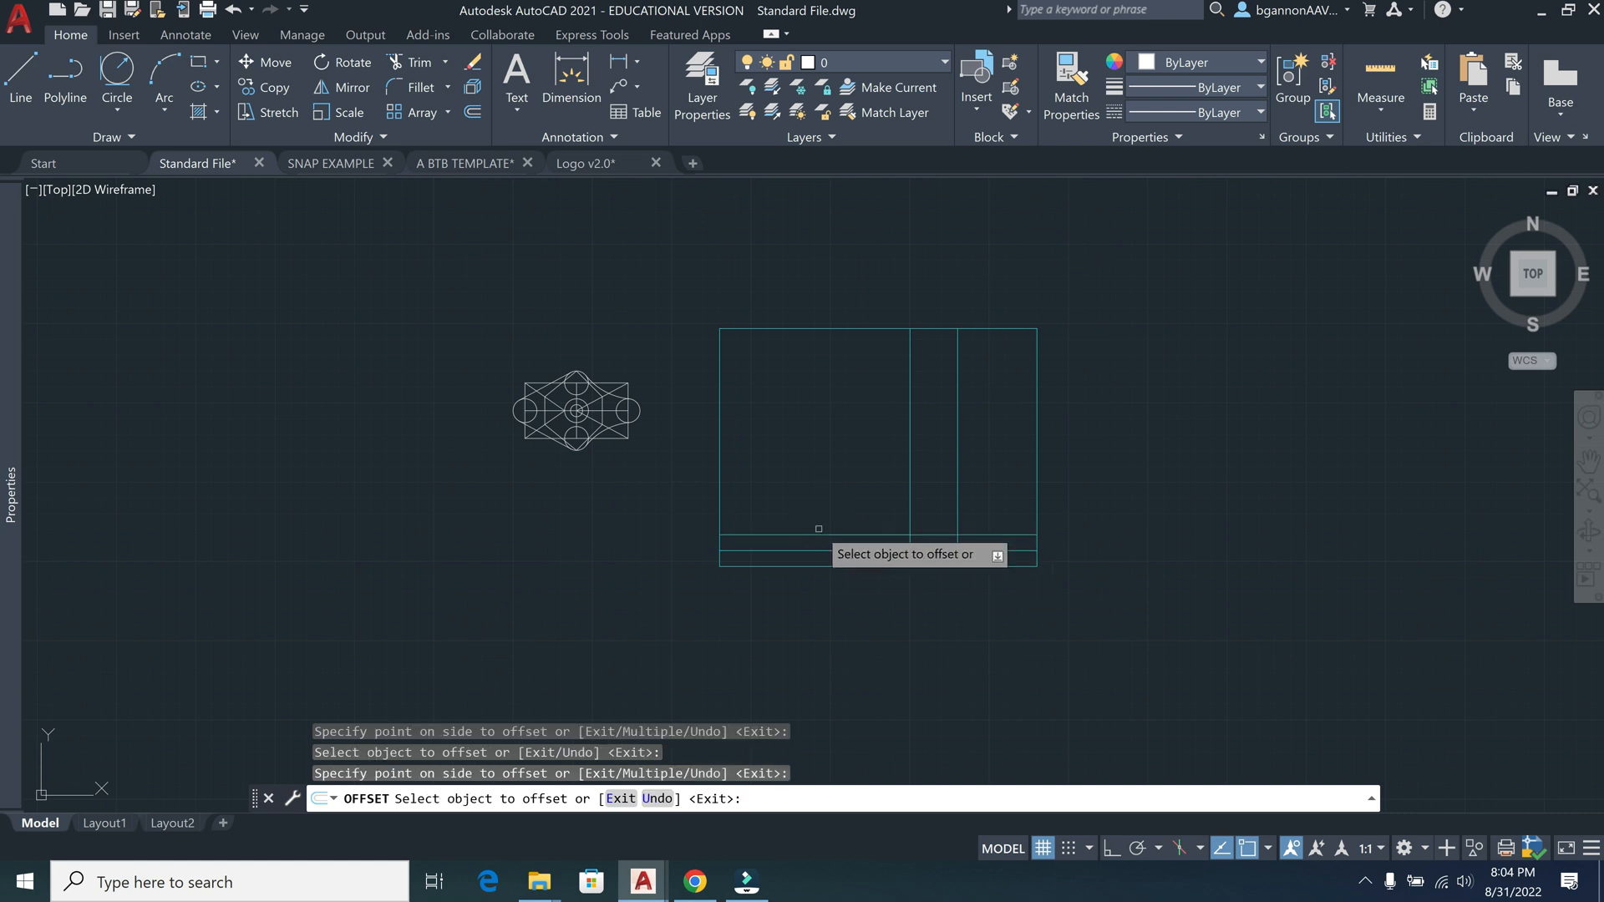
pyautogui.click(817, 535)
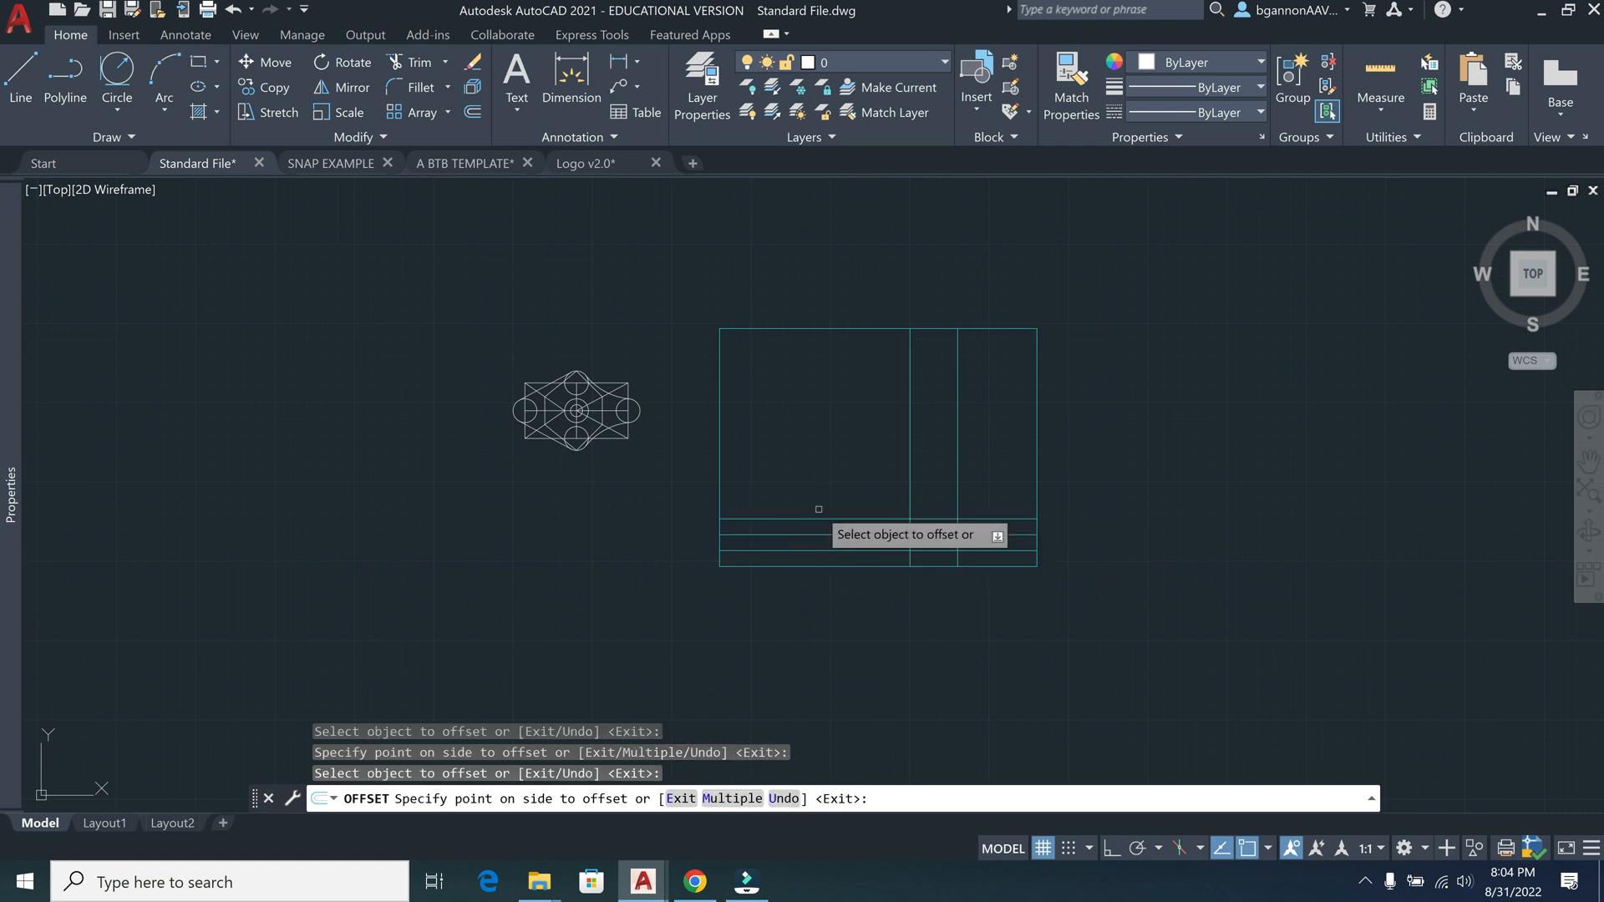
pyautogui.click(820, 523)
pyautogui.press('Escape')
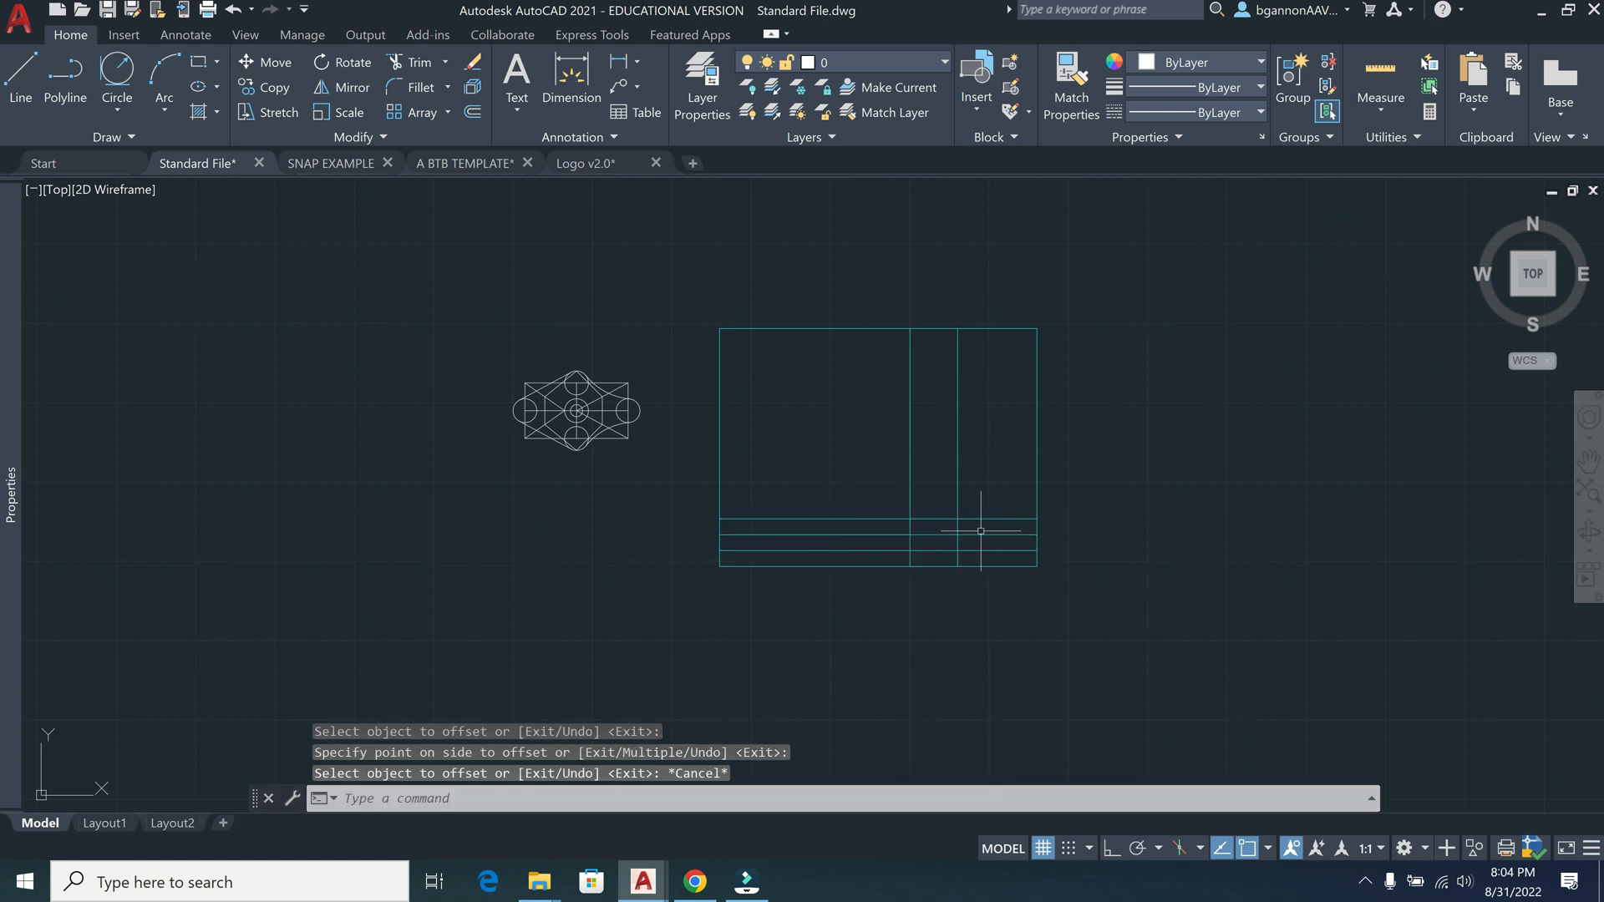
# Offset the border's right edge inward by 1 and end the Offset command
pyautogui.scroll(4, 1027, 555)
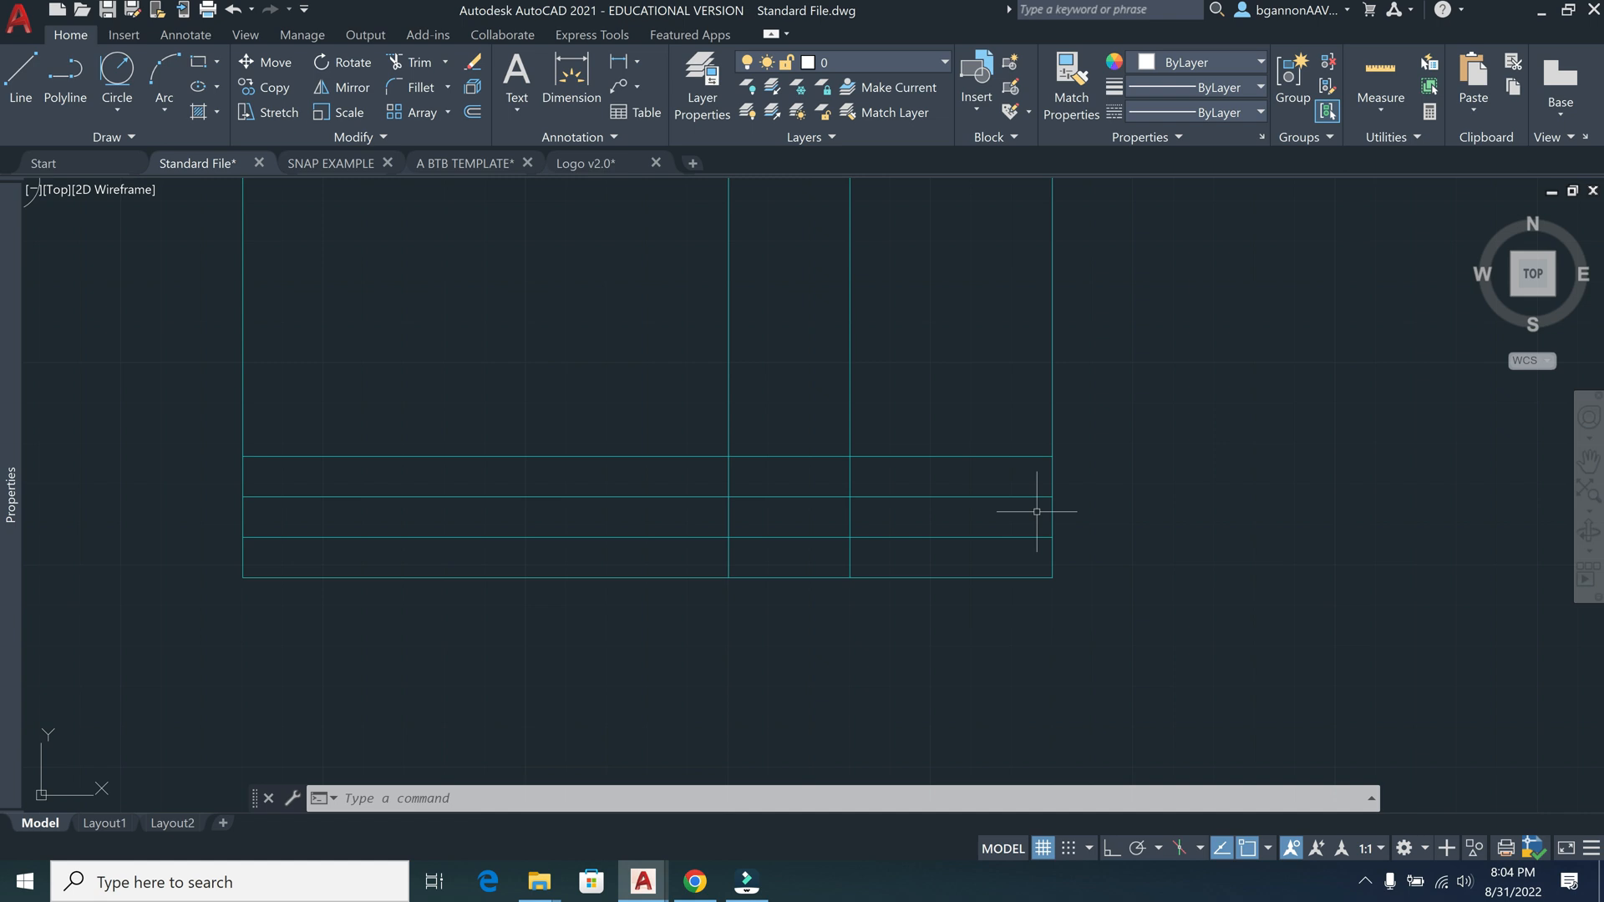
pyautogui.write('o')
pyautogui.press('Return')
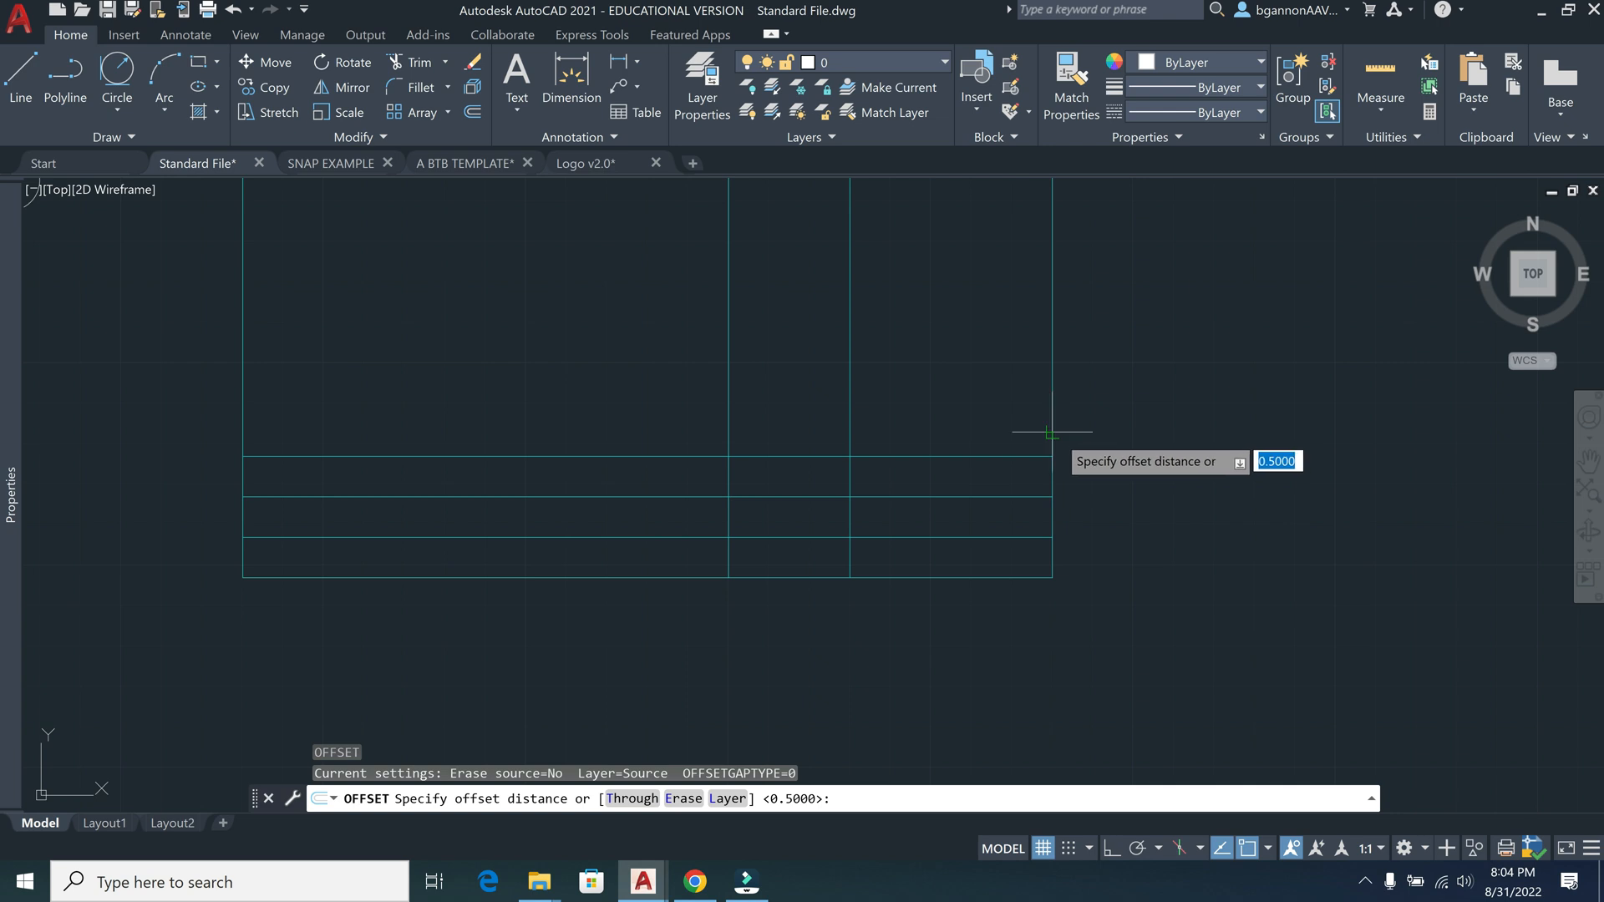
pyautogui.write('1')
pyautogui.press('Return')
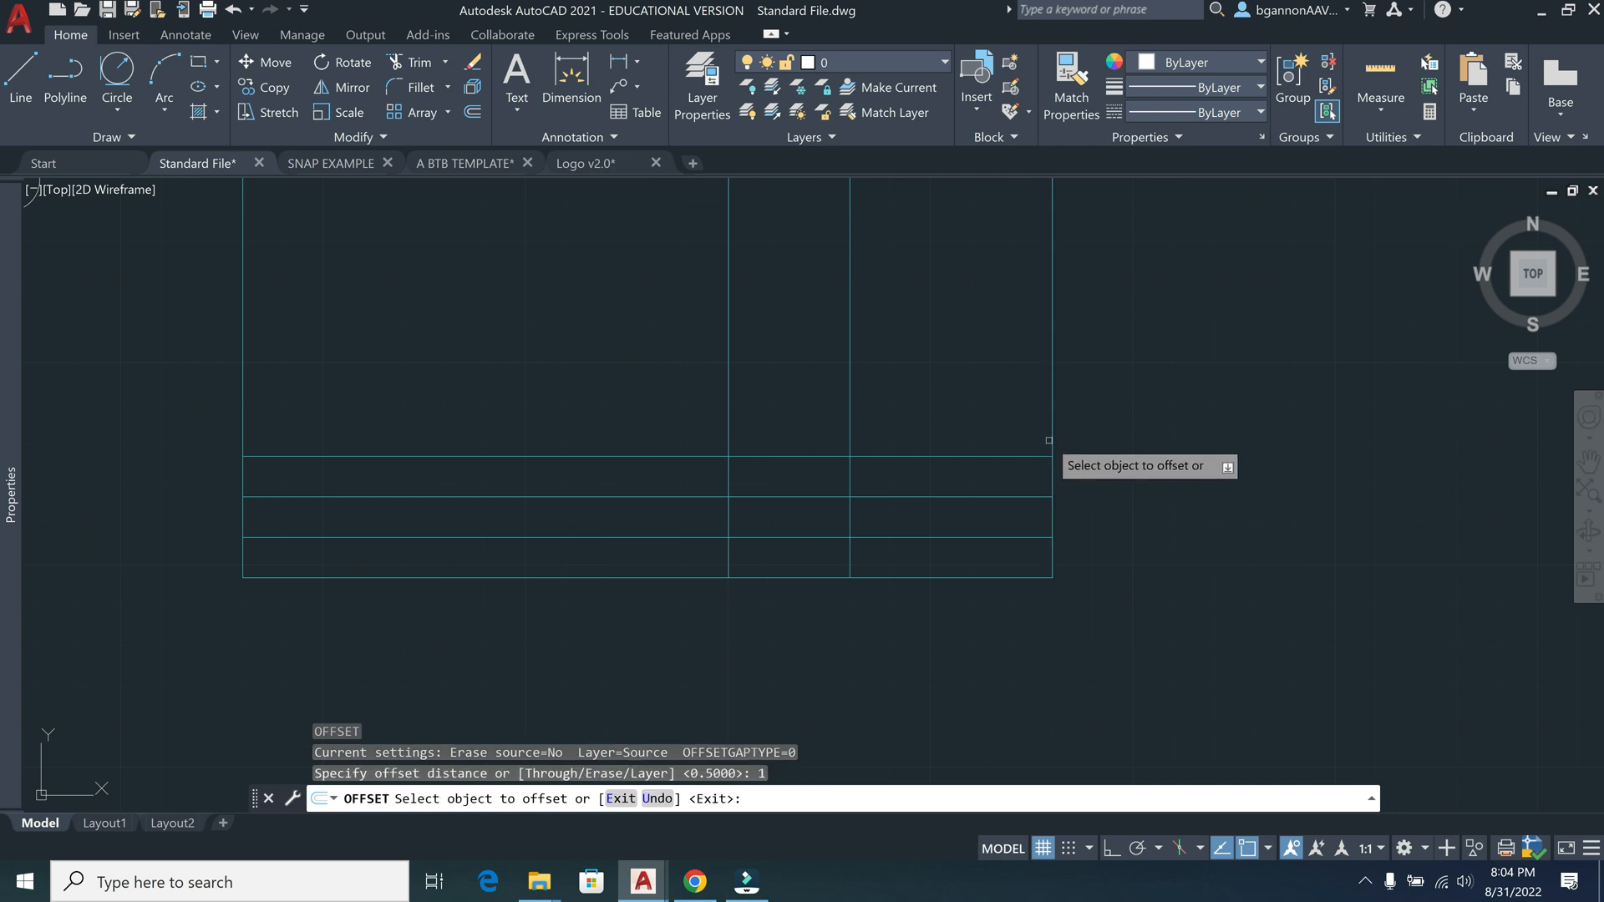
pyautogui.click(1049, 440)
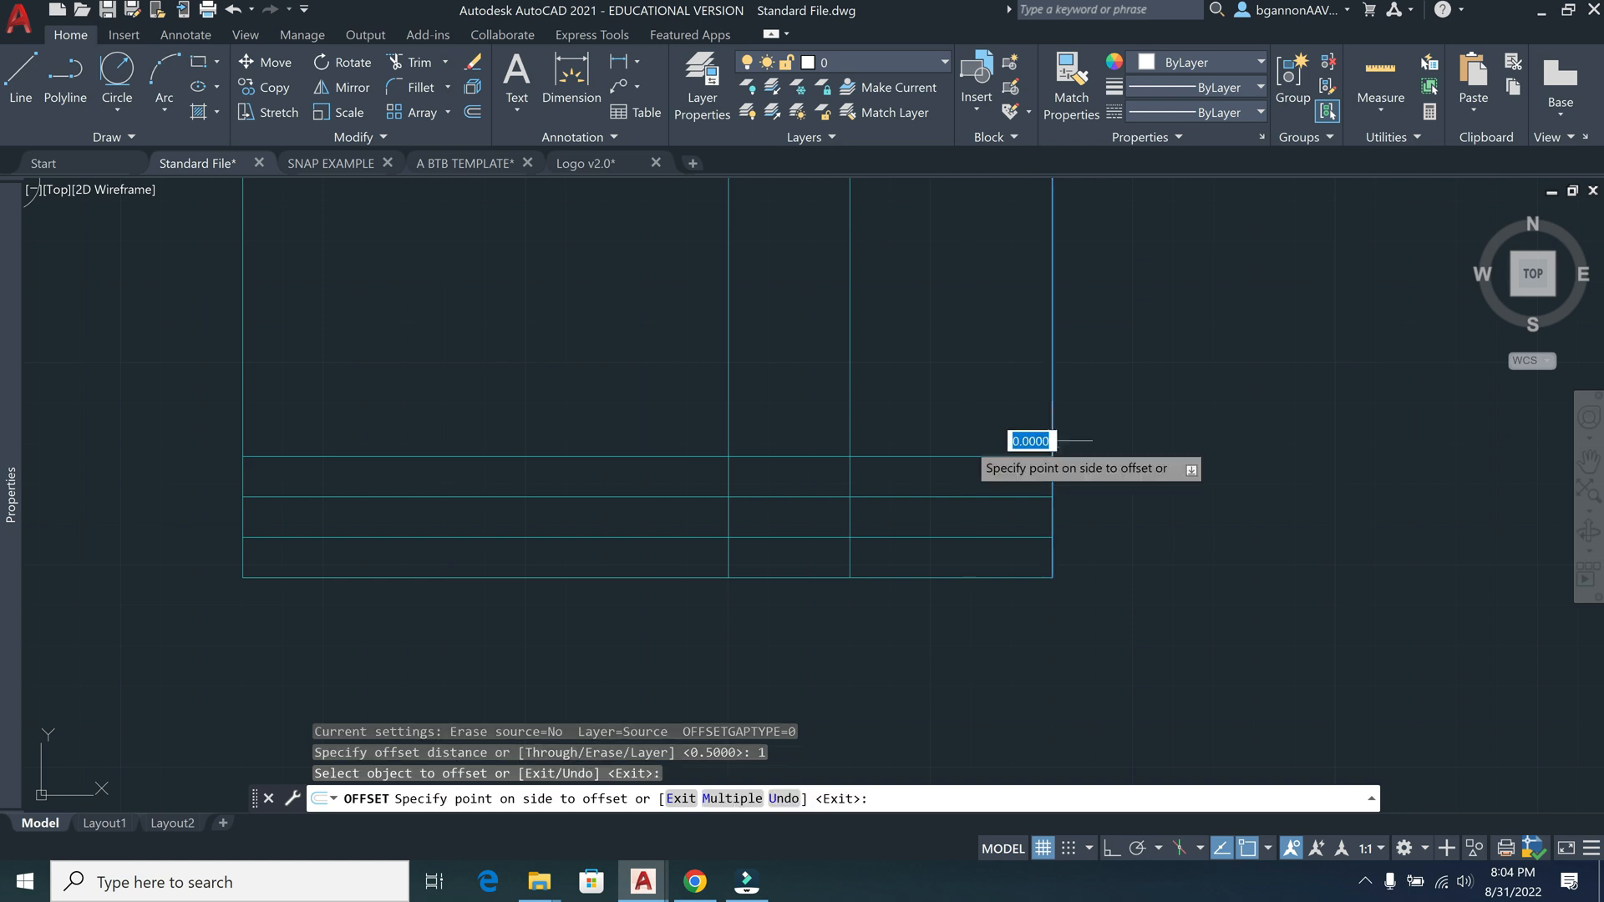
pyautogui.click(937, 444)
pyautogui.press('Escape')
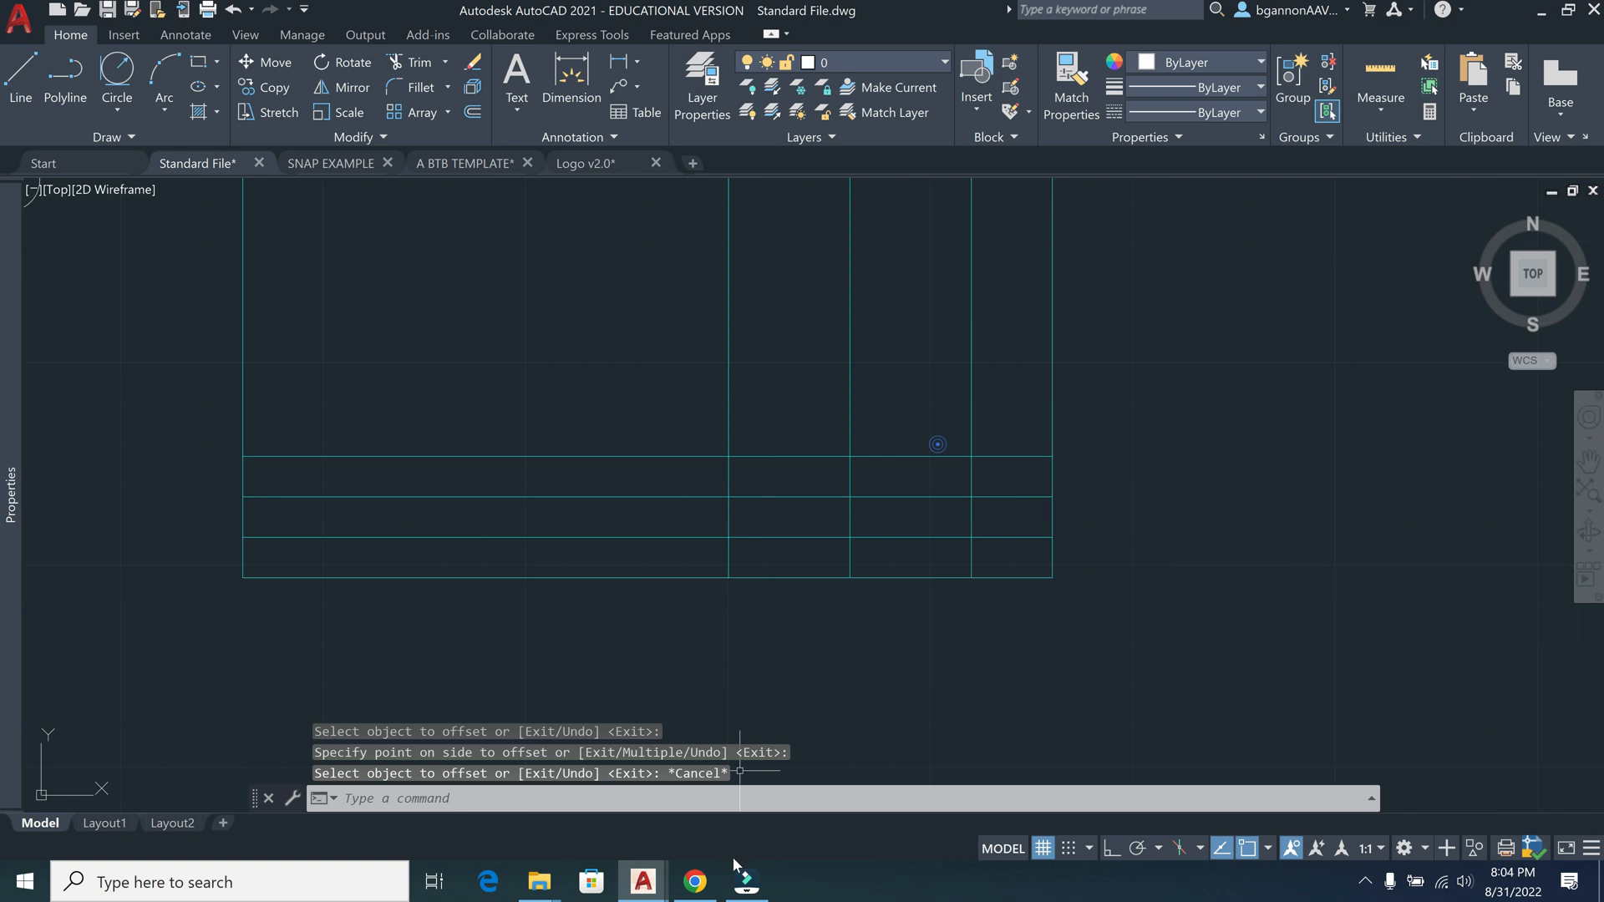
# Check the title block's cell layout in the reference drawing in Chrome, and return to Standard File in AutoCAD
pyautogui.click(696, 881)
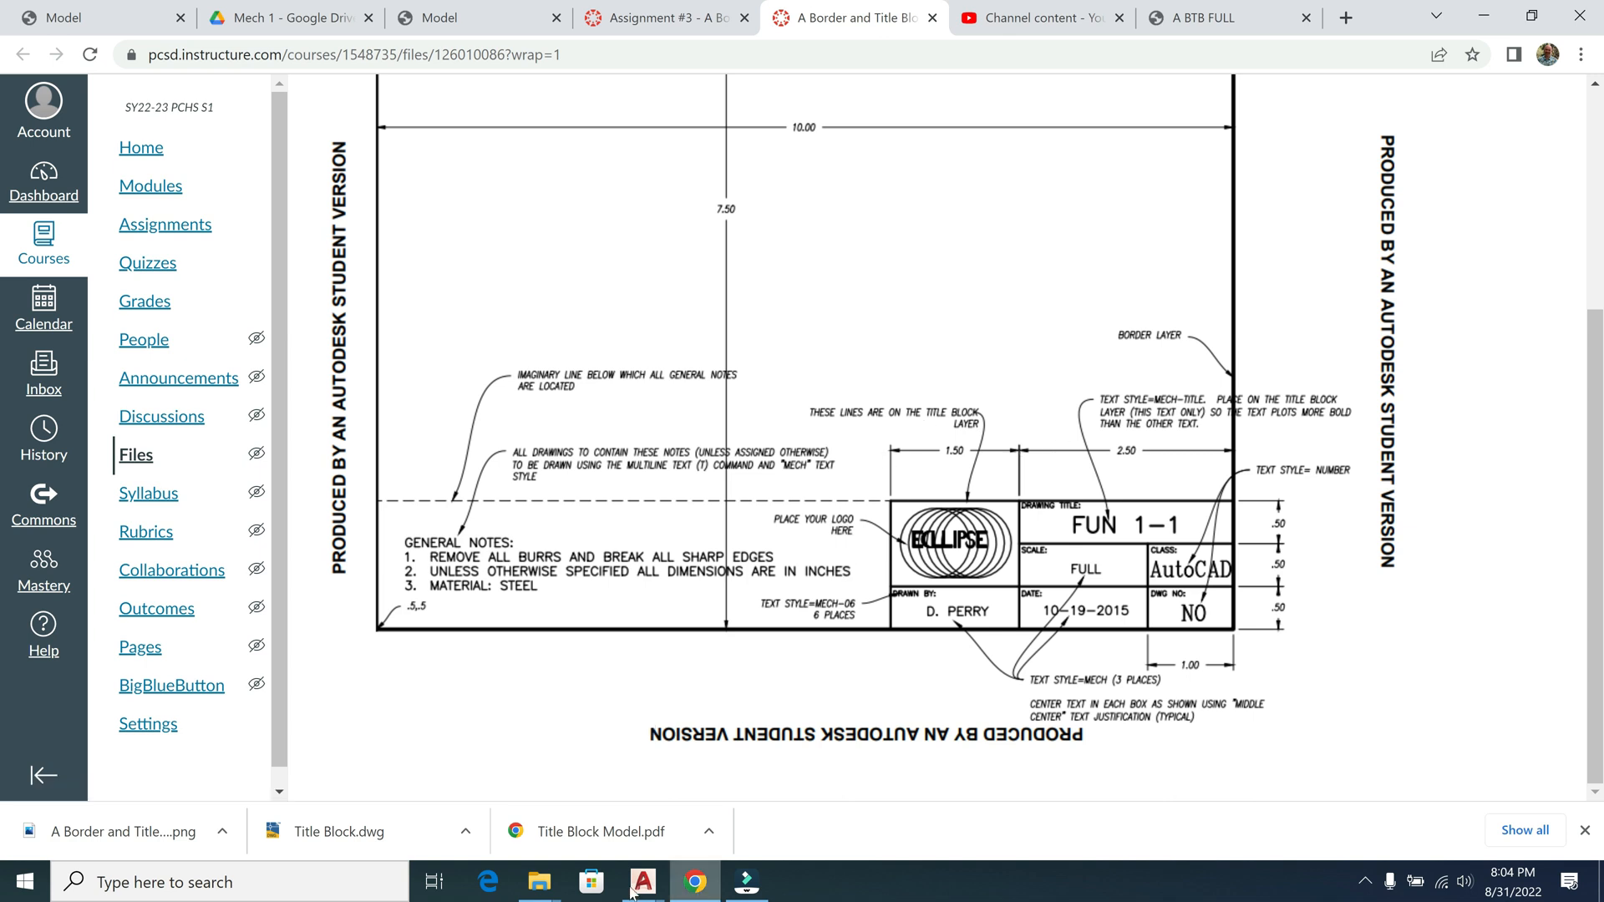
pyautogui.moveTo(619, 877)
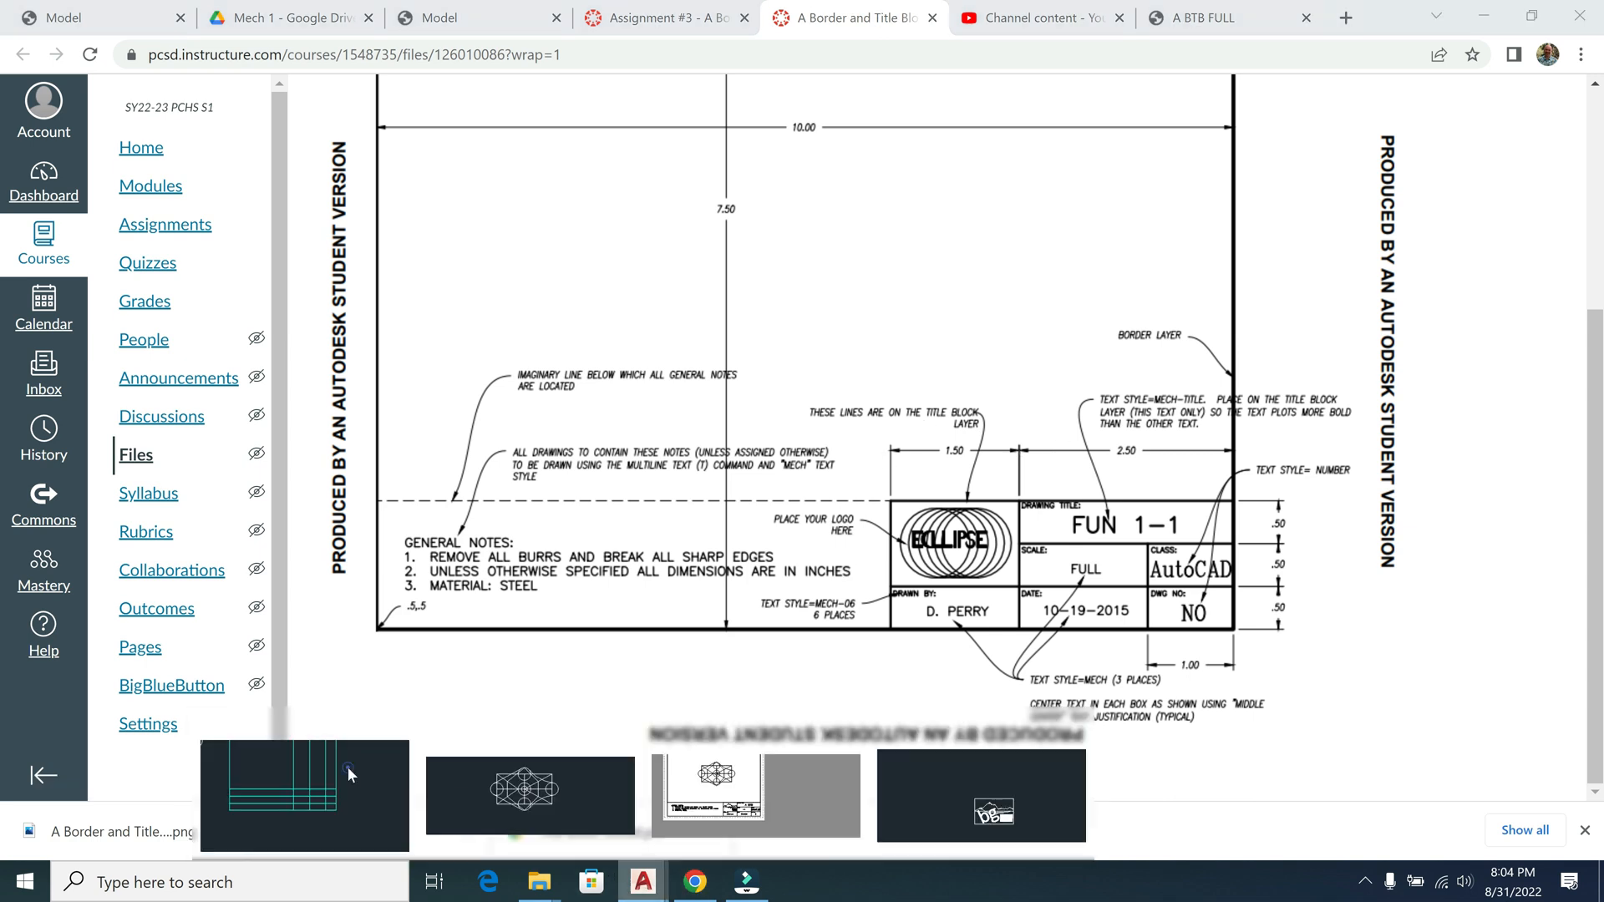
pyautogui.click(347, 767)
# Trim the offset lines back to the title block outline and remove the inner segments crossing the logo and drawing title cells
pyautogui.write('tr')
pyautogui.press('Return')
pyautogui.click(655, 457)
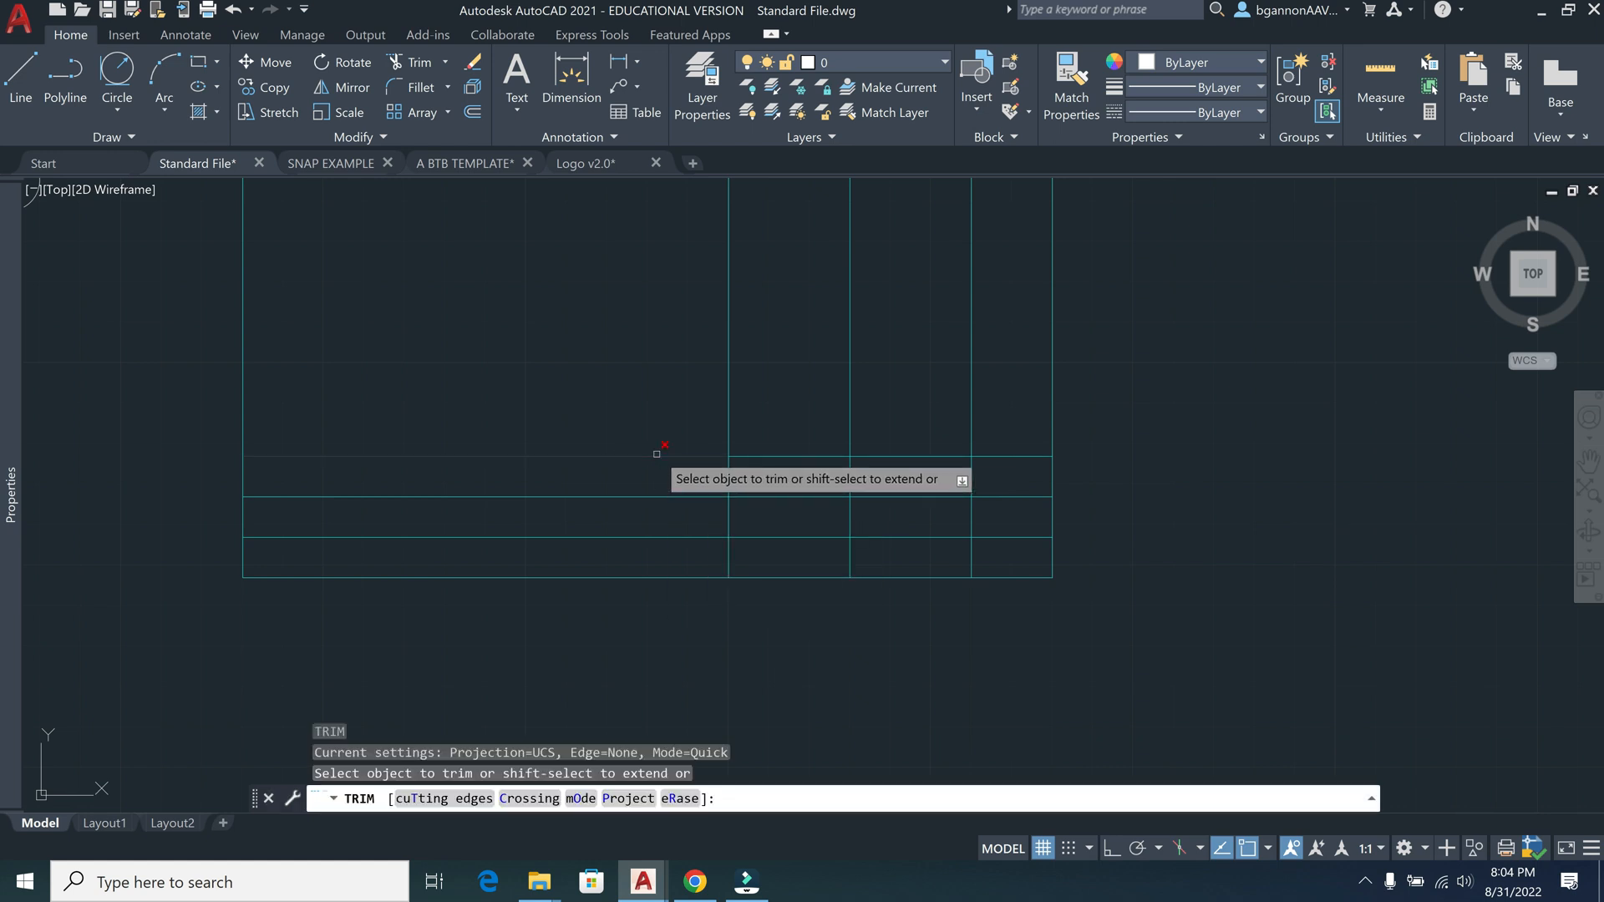
pyautogui.click(656, 498)
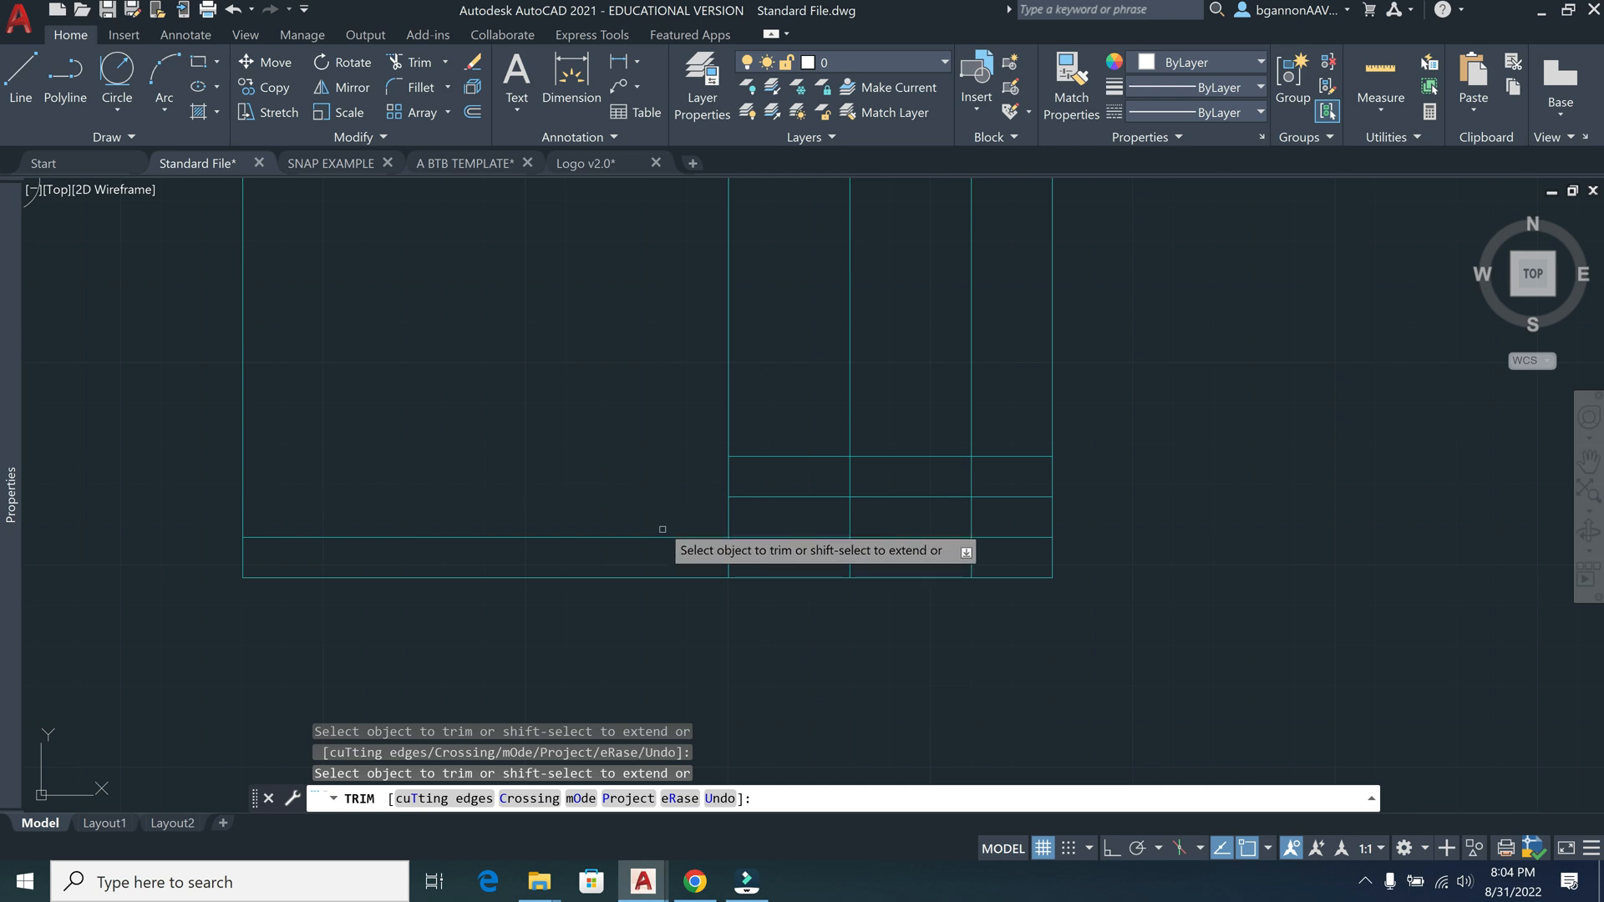
pyautogui.click(730, 415)
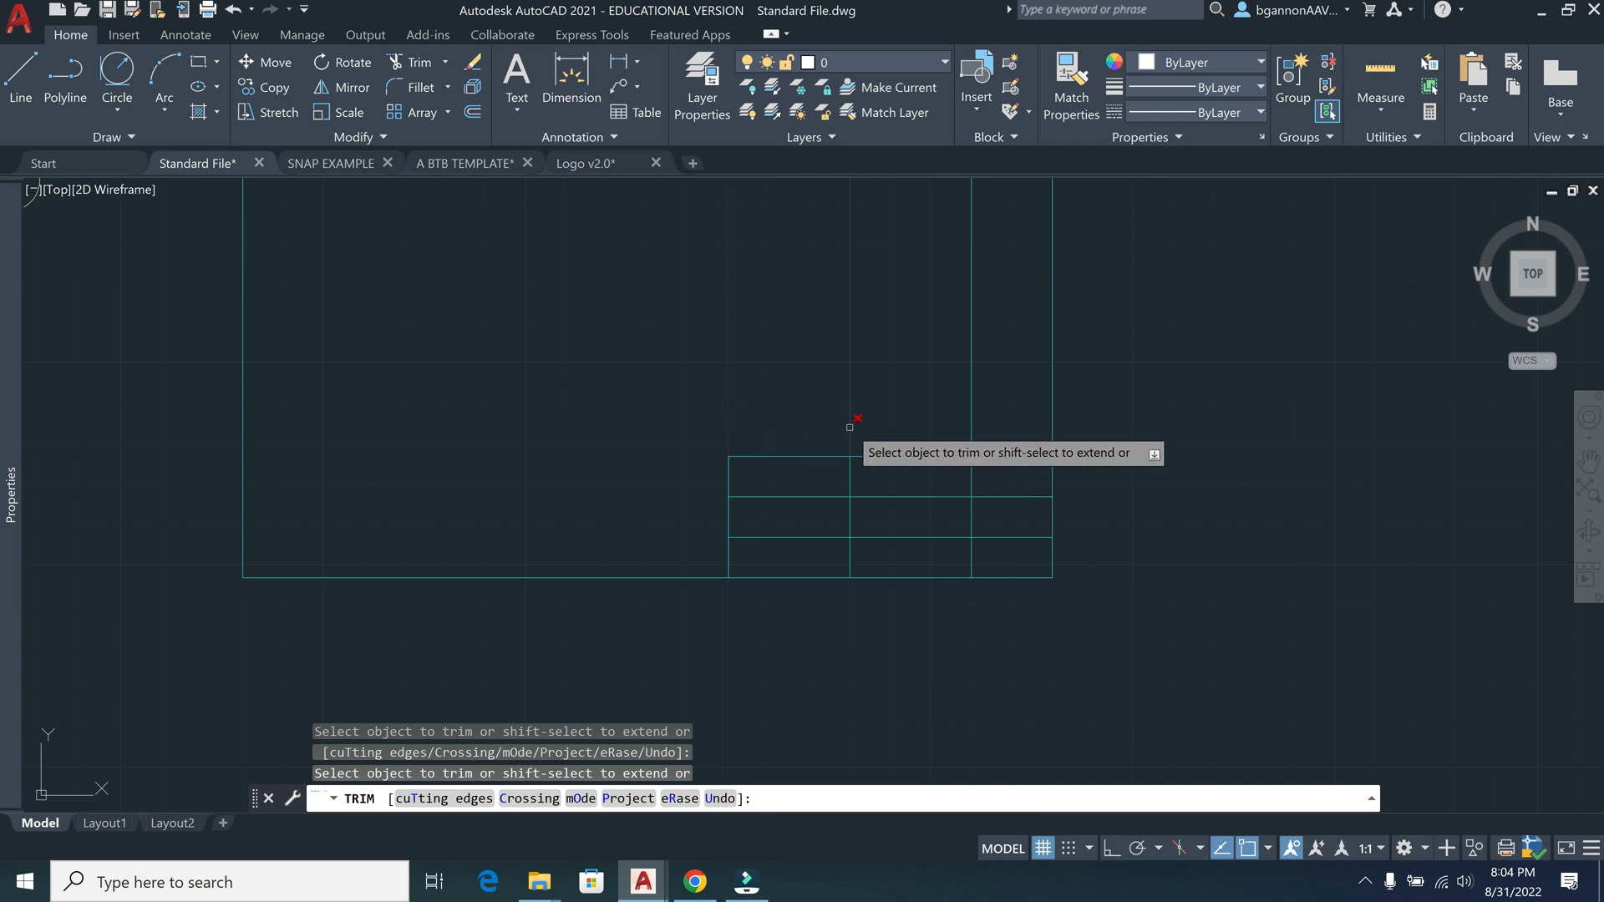
pyautogui.click(975, 422)
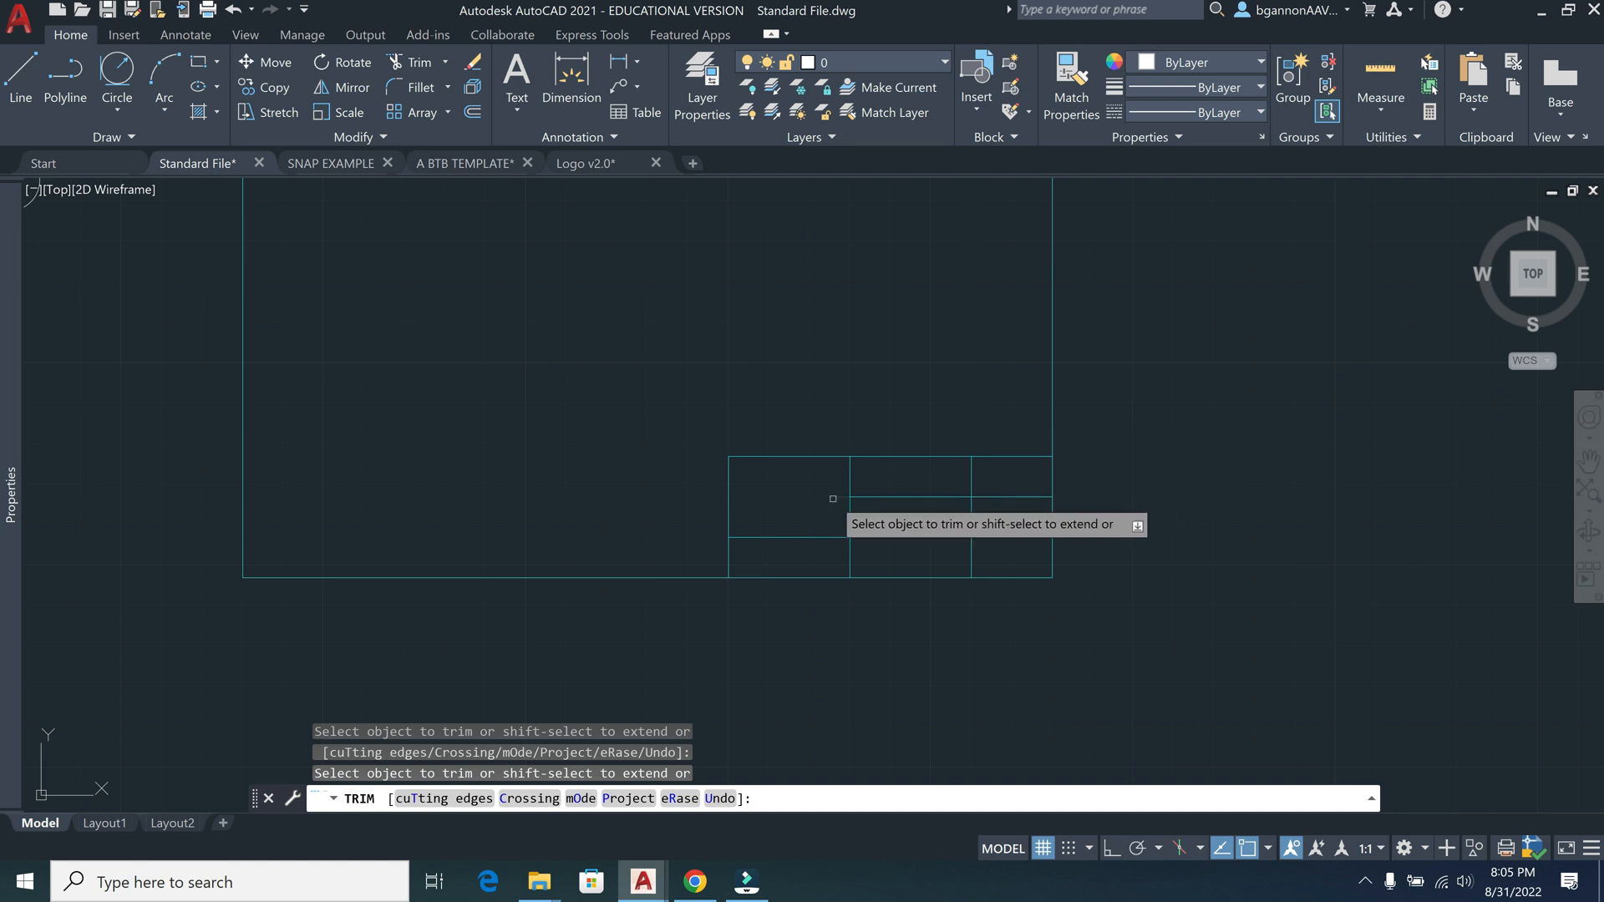
pyautogui.click(982, 496)
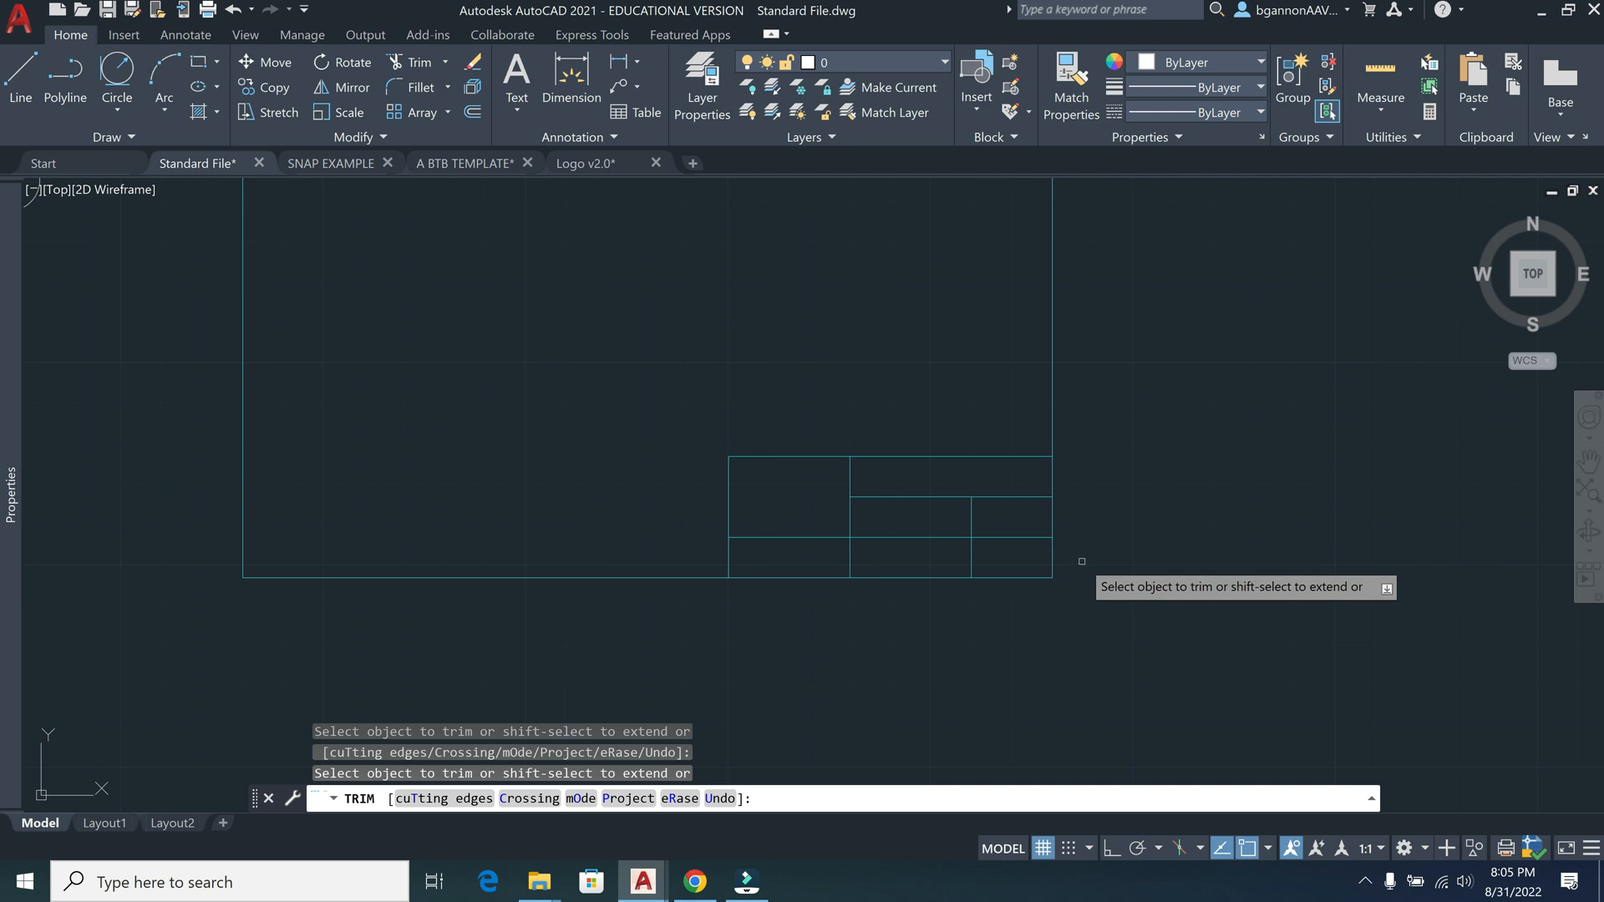
pyautogui.press('Escape')
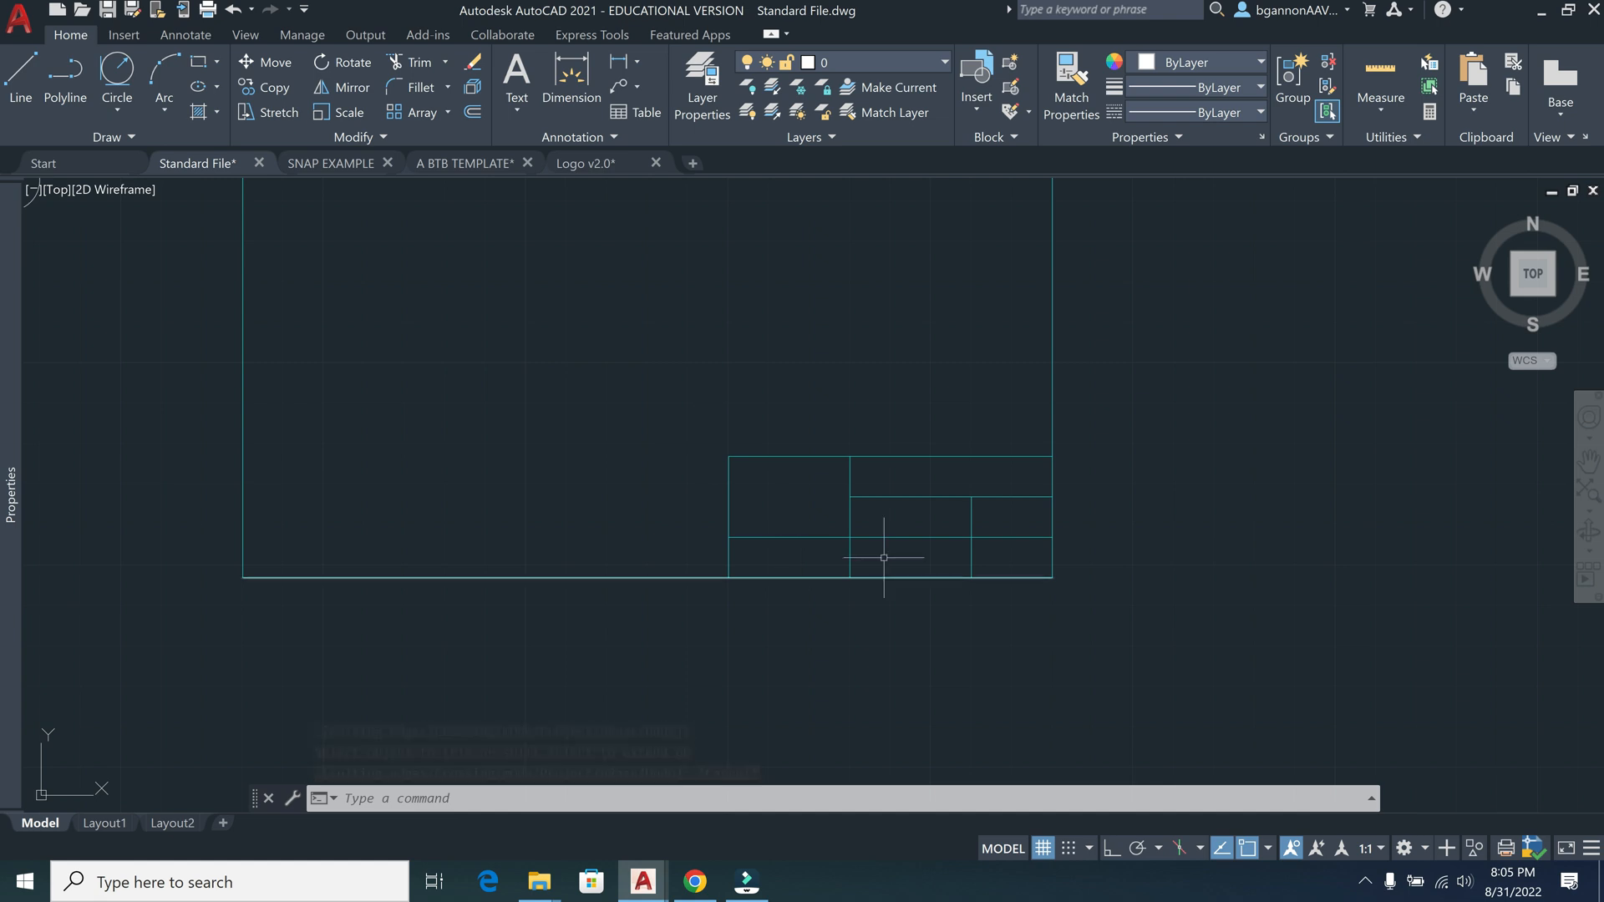
# Select the title block's lowest inner horizontal line to check its layer, and clear the selection
pyautogui.click(806, 537)
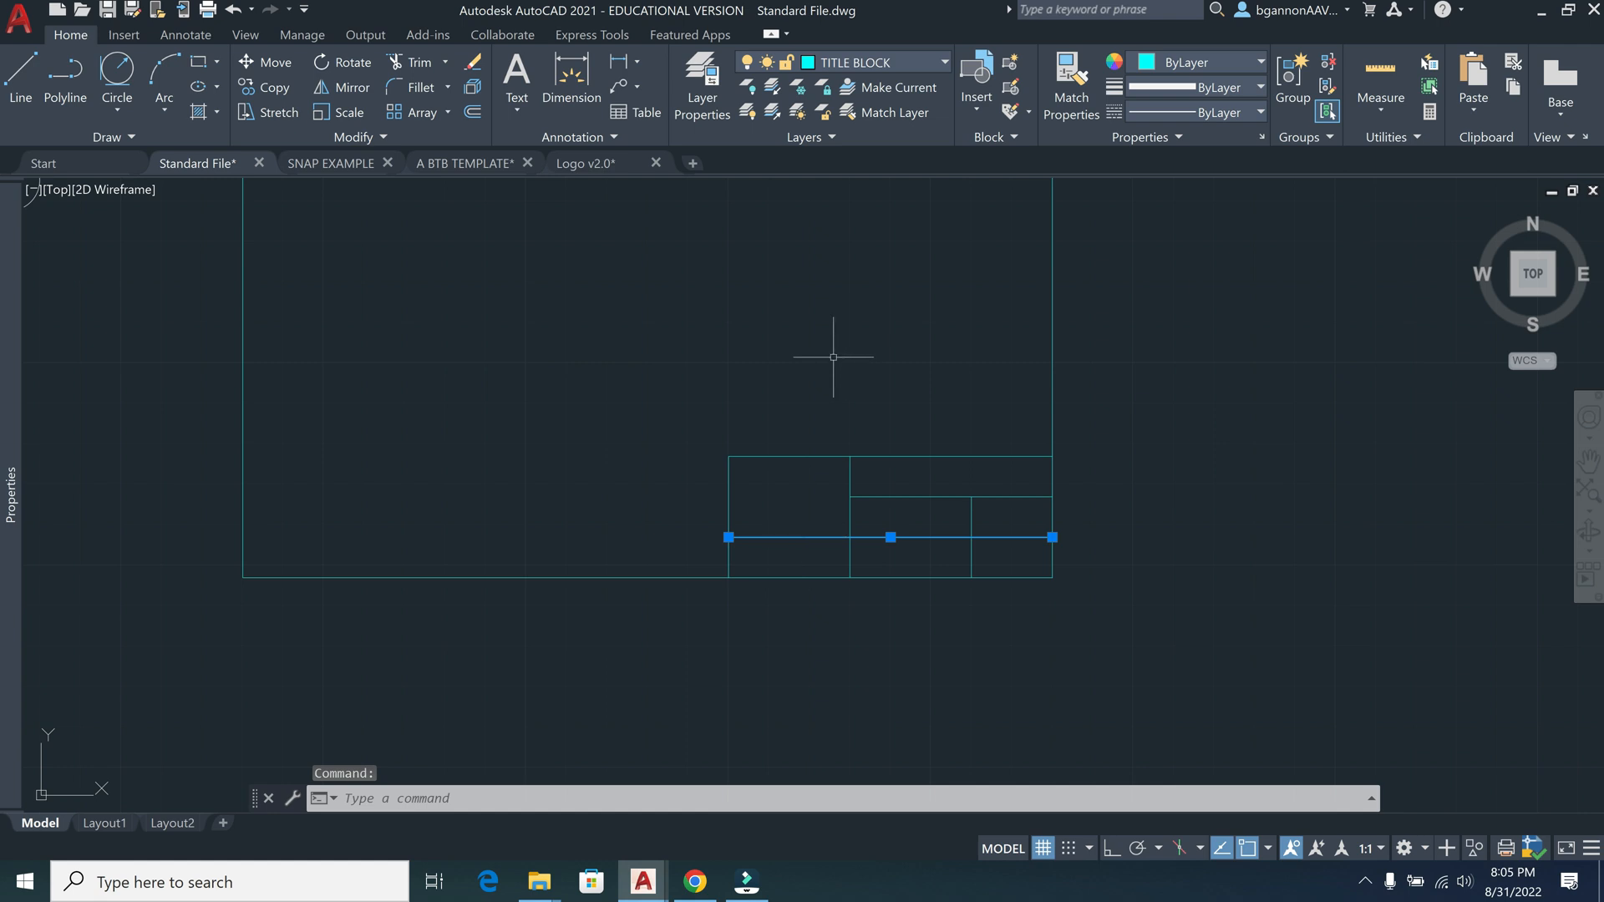
pyautogui.press('Escape')
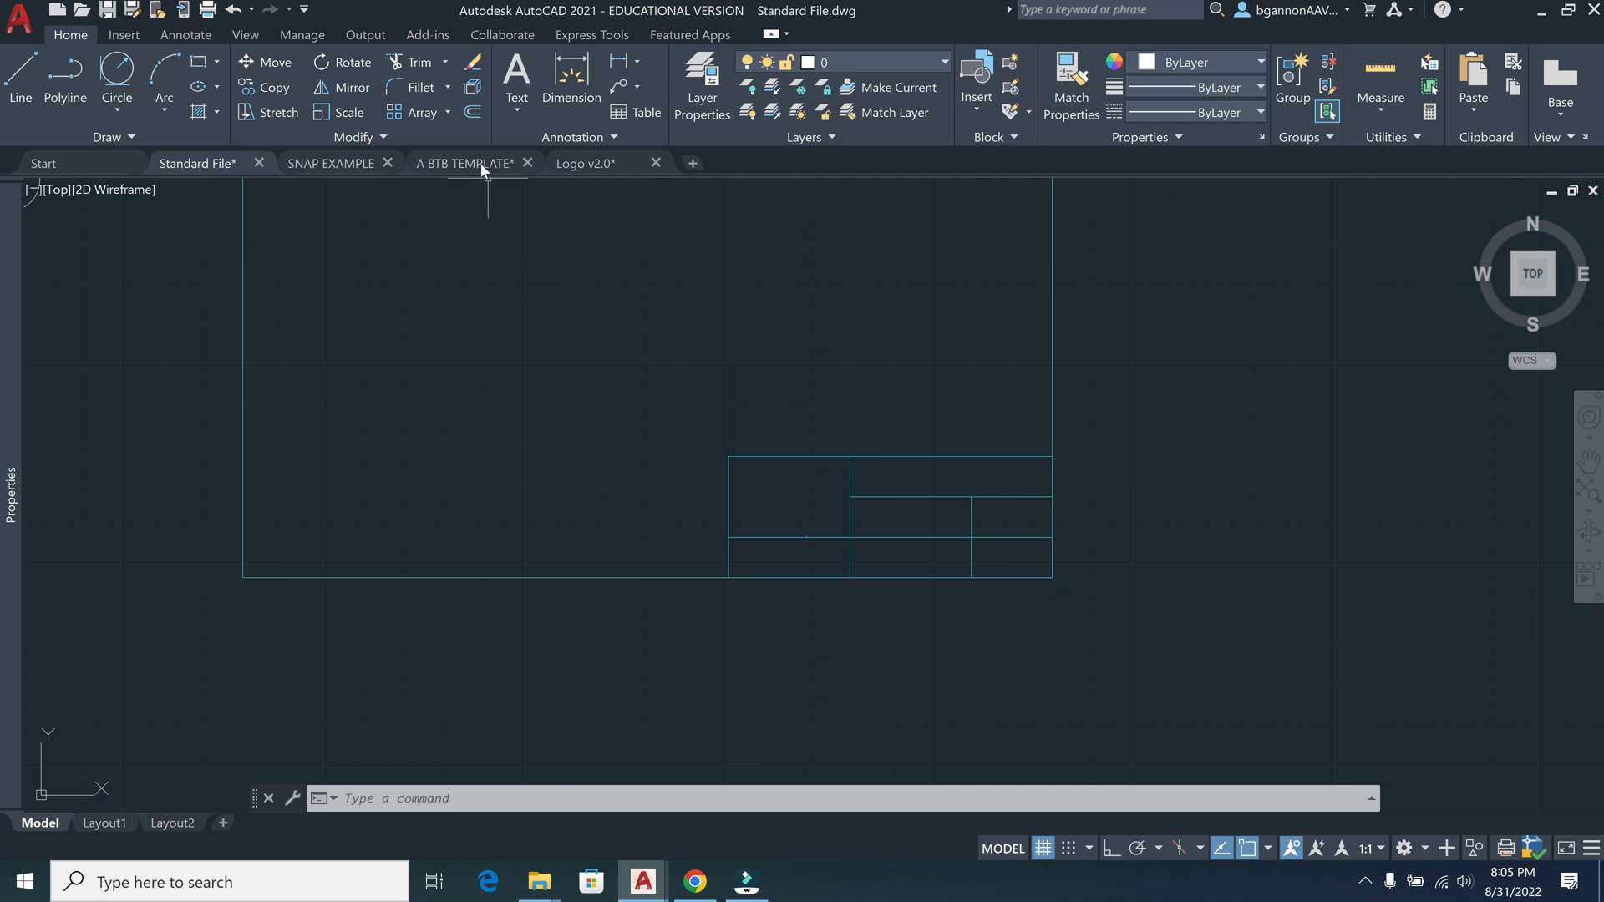
# Make MECH-06 the current text style in the Text Style dialog
pyautogui.click(511, 114)
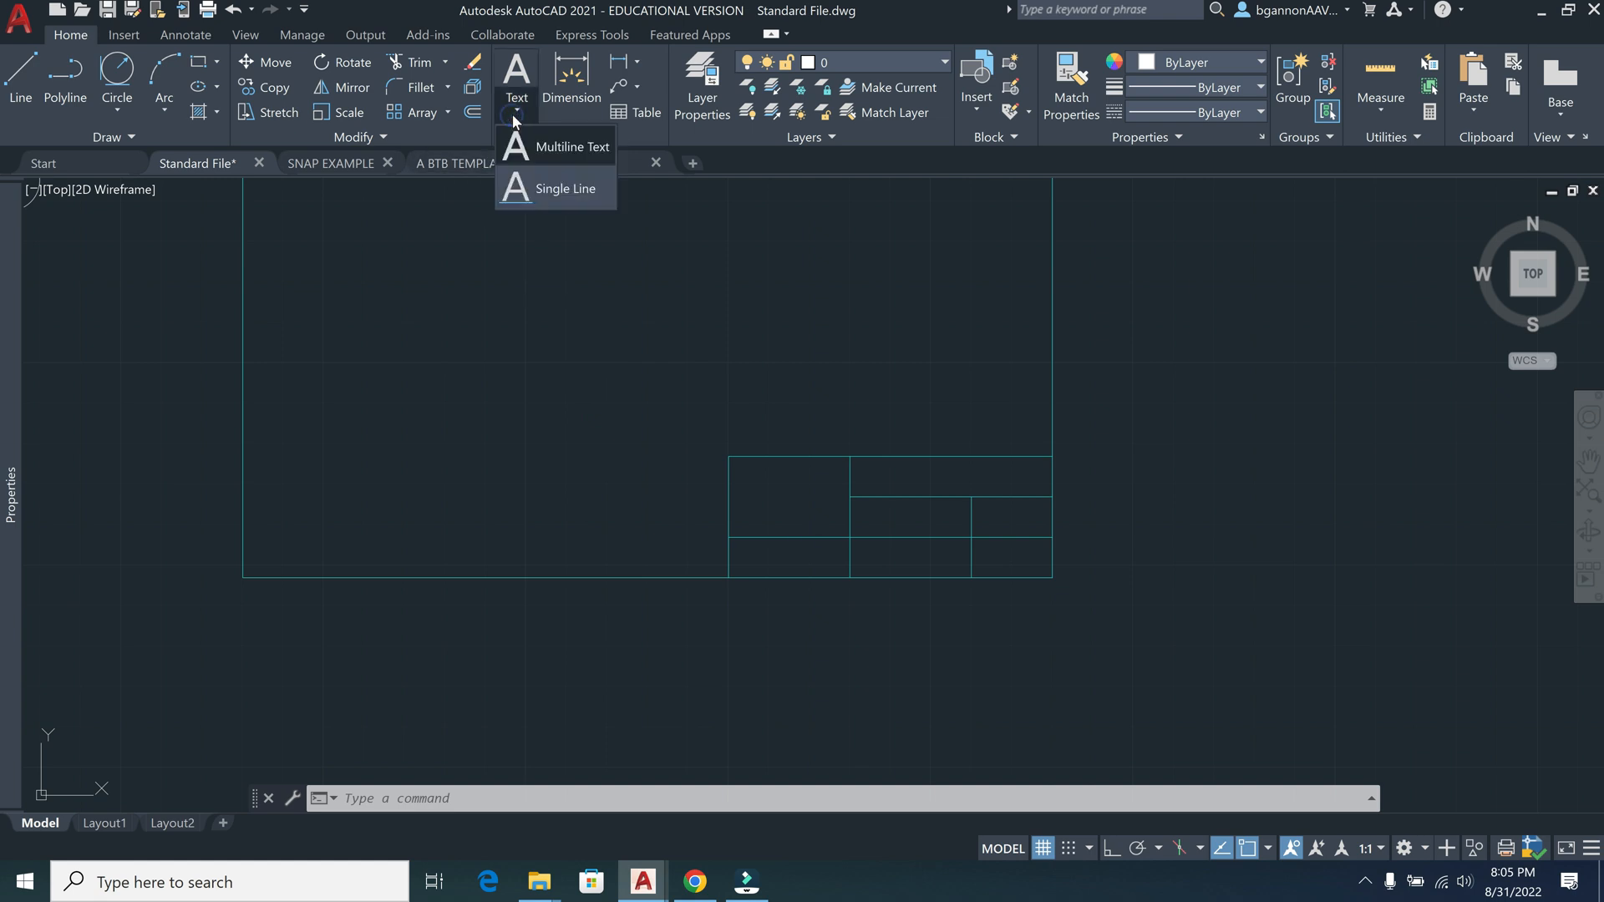
pyautogui.click(511, 114)
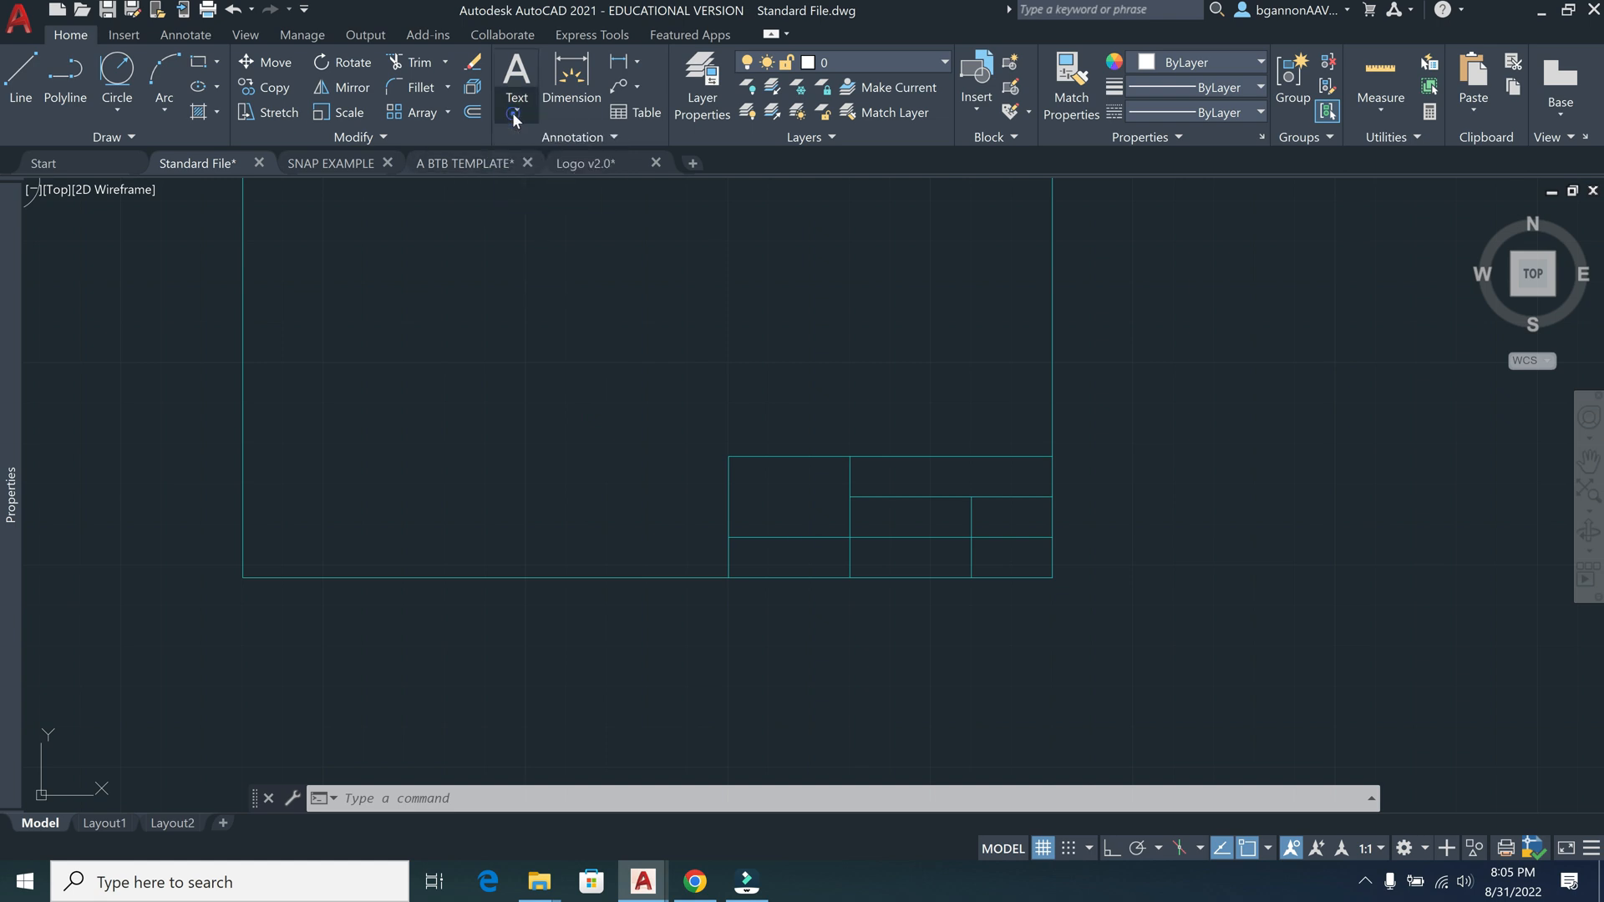
pyautogui.click(613, 139)
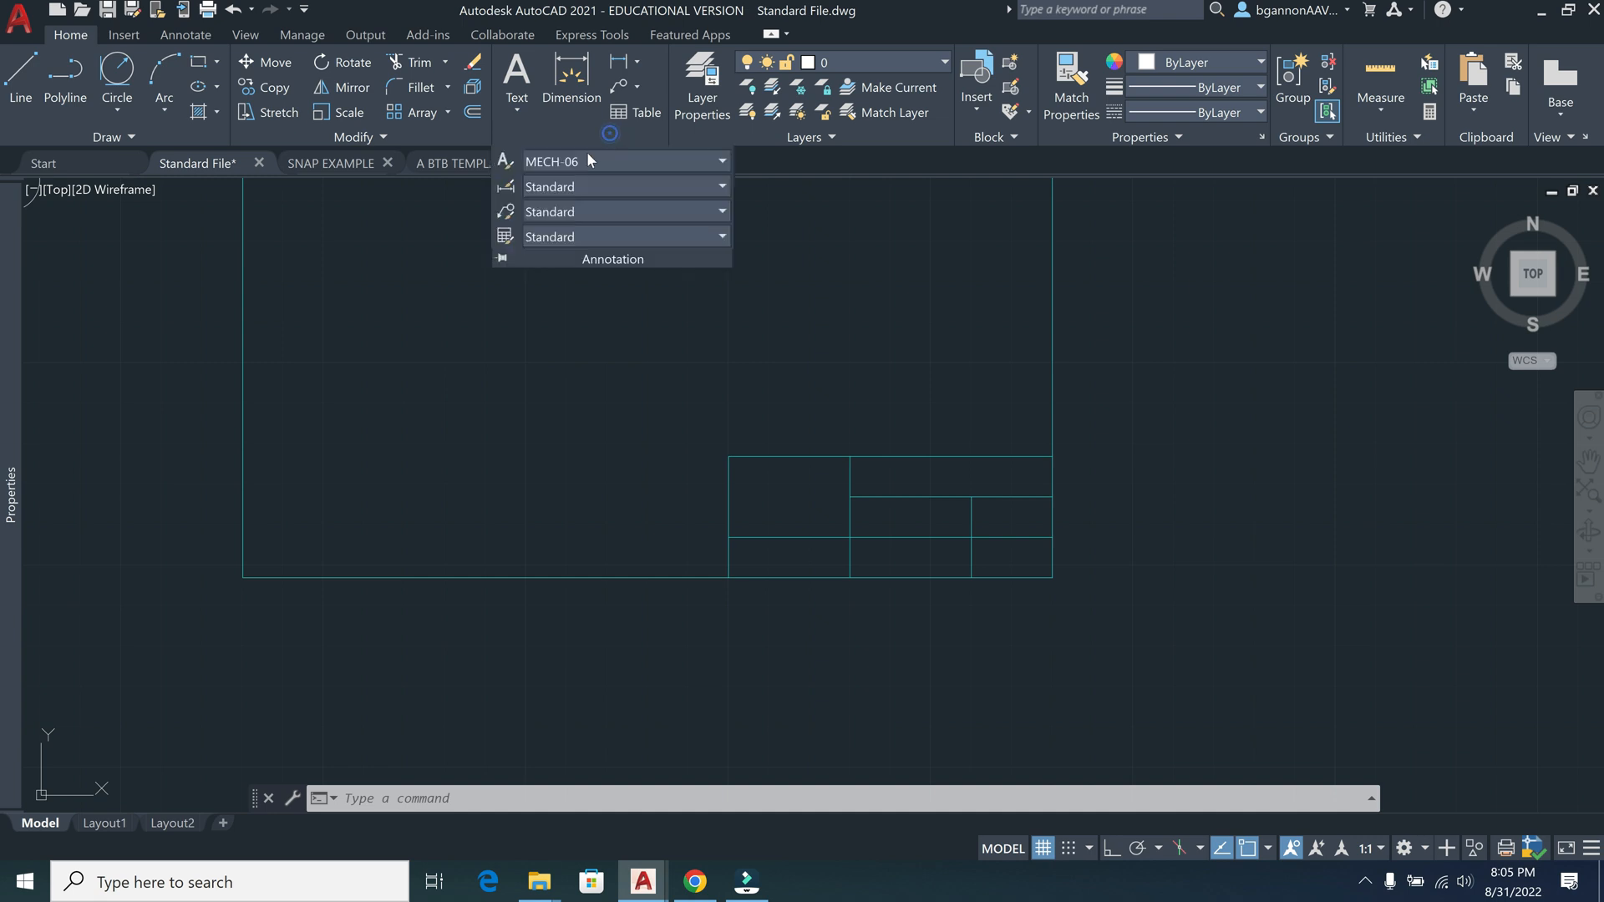
pyautogui.click(508, 163)
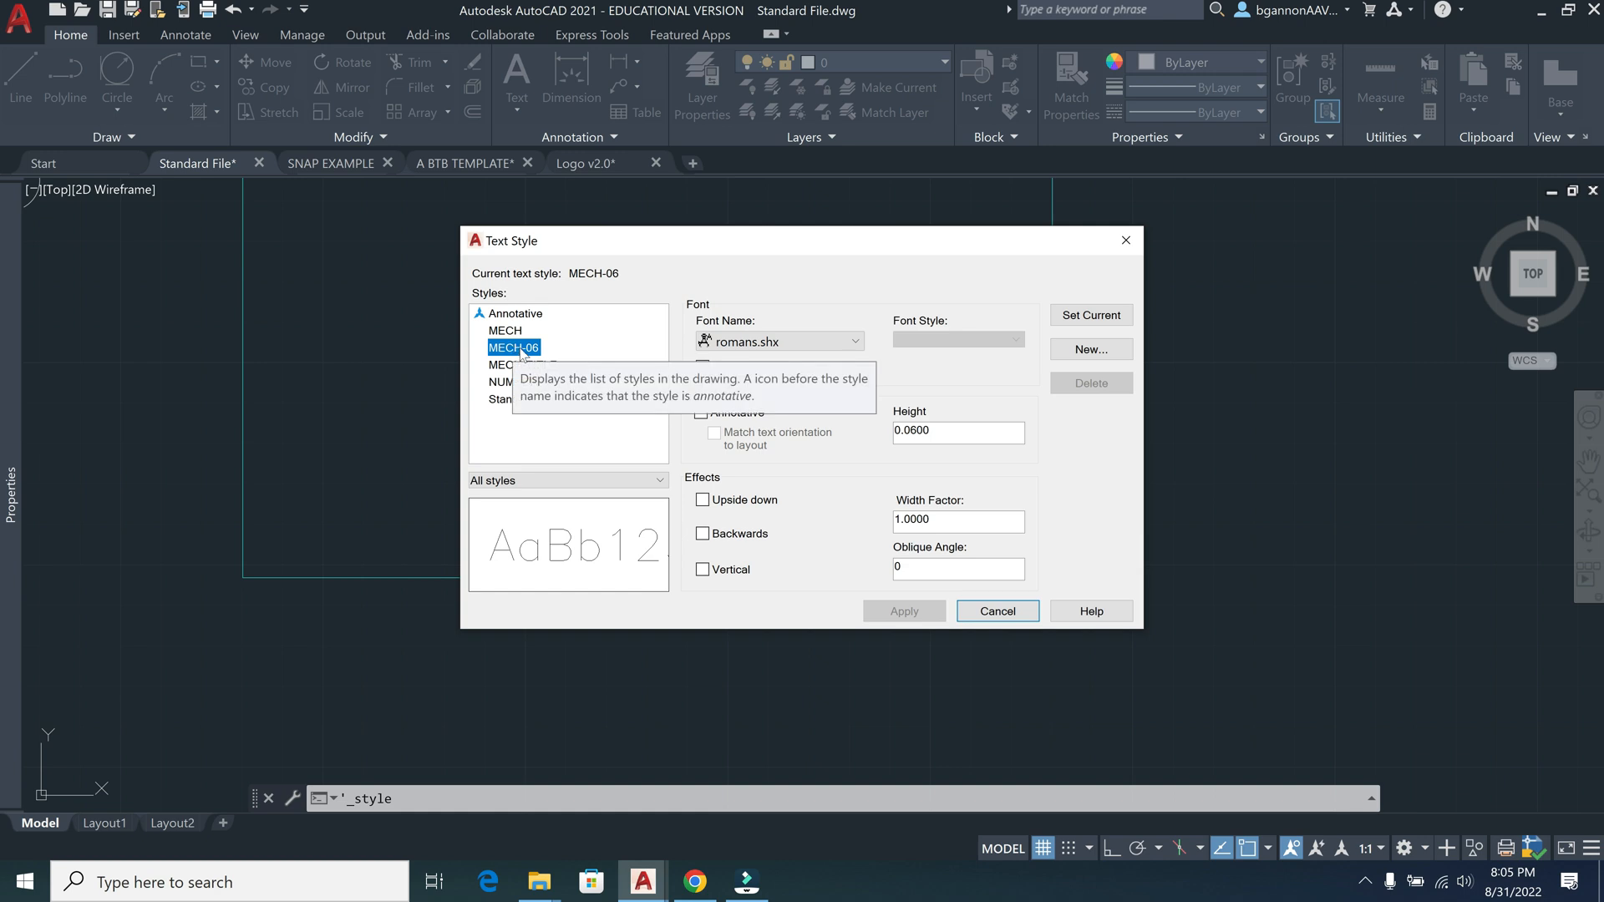
pyautogui.click(524, 349)
pyautogui.click(535, 360)
pyautogui.click(529, 351)
pyautogui.rightClick(531, 353)
pyautogui.click(547, 366)
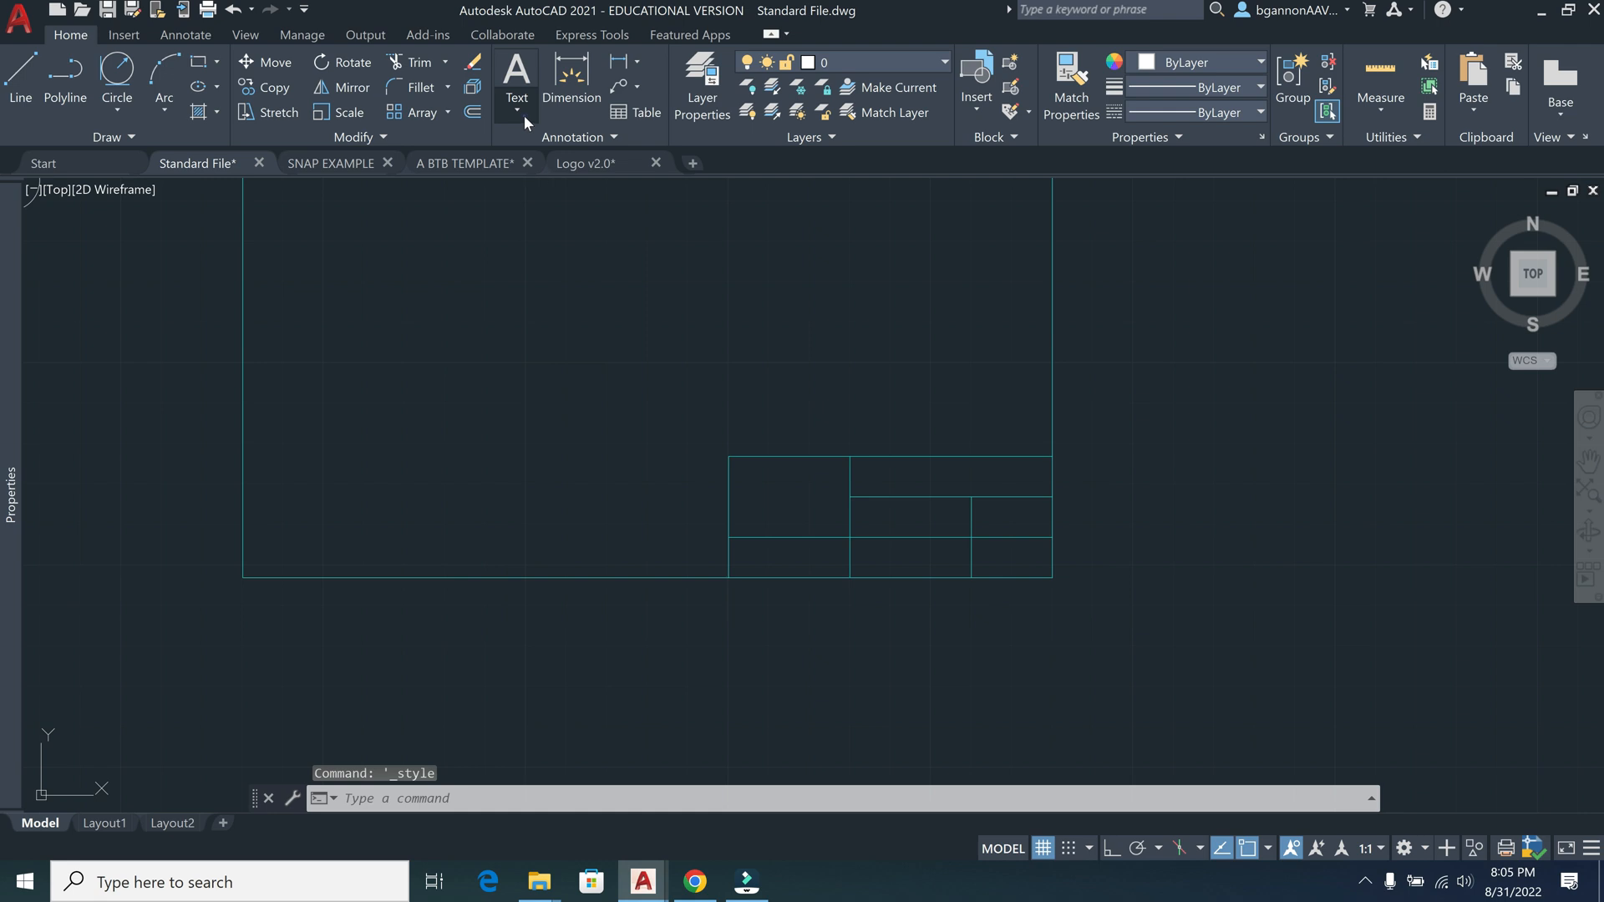
# Place the single-line text "DRAWN BY:" with rotation angle 0 in the empty area inside the border, and end the Text command
pyautogui.click(523, 115)
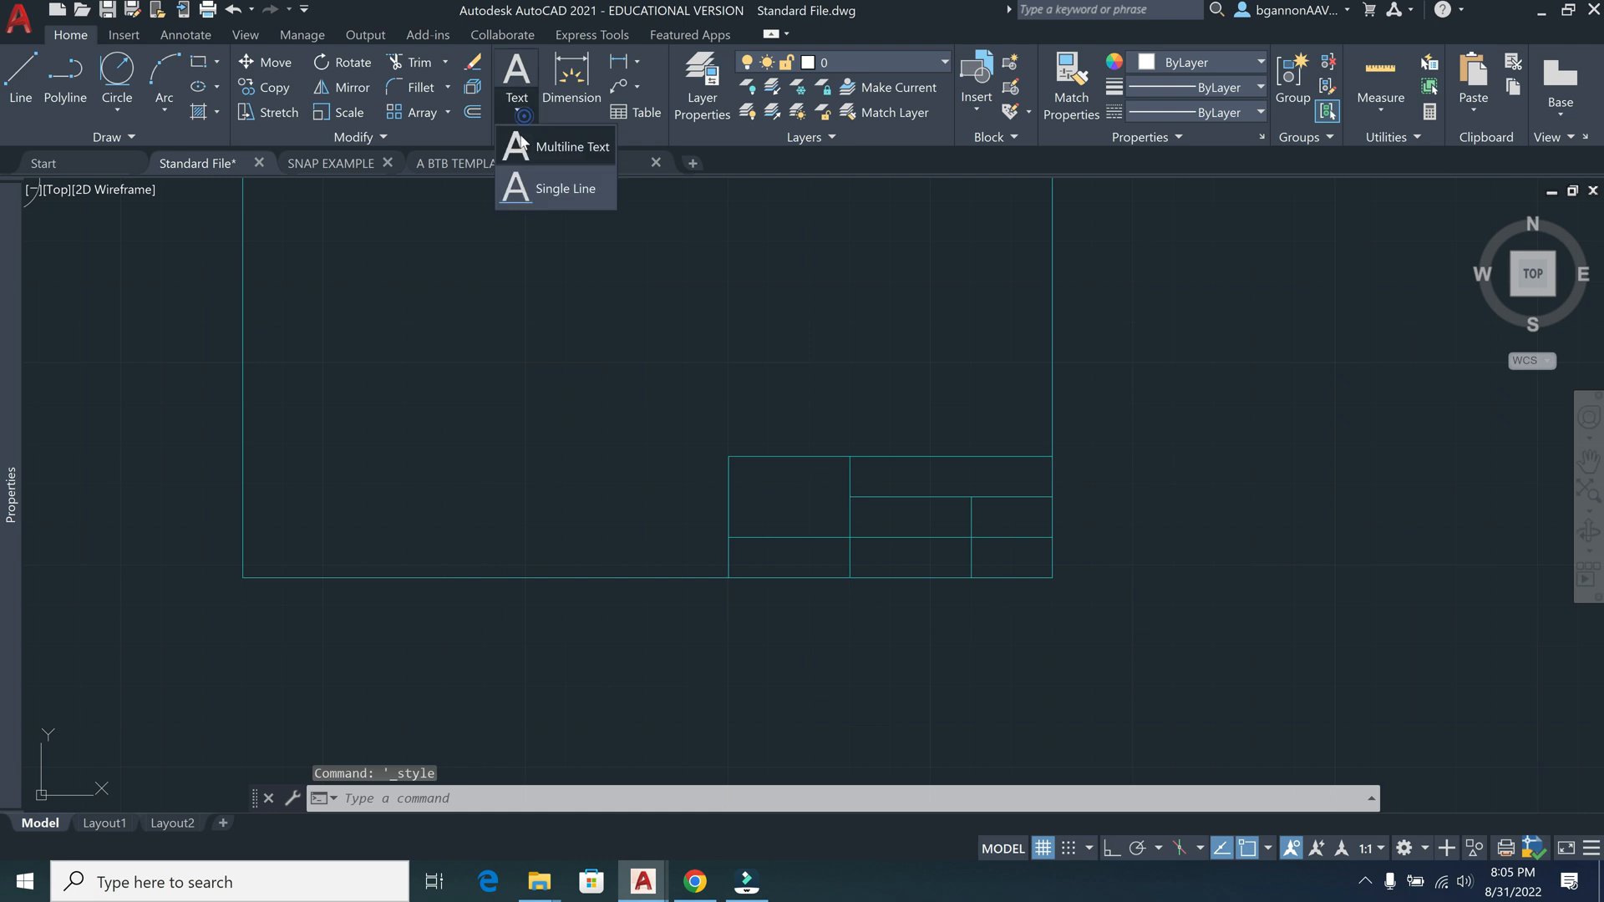
pyautogui.click(523, 188)
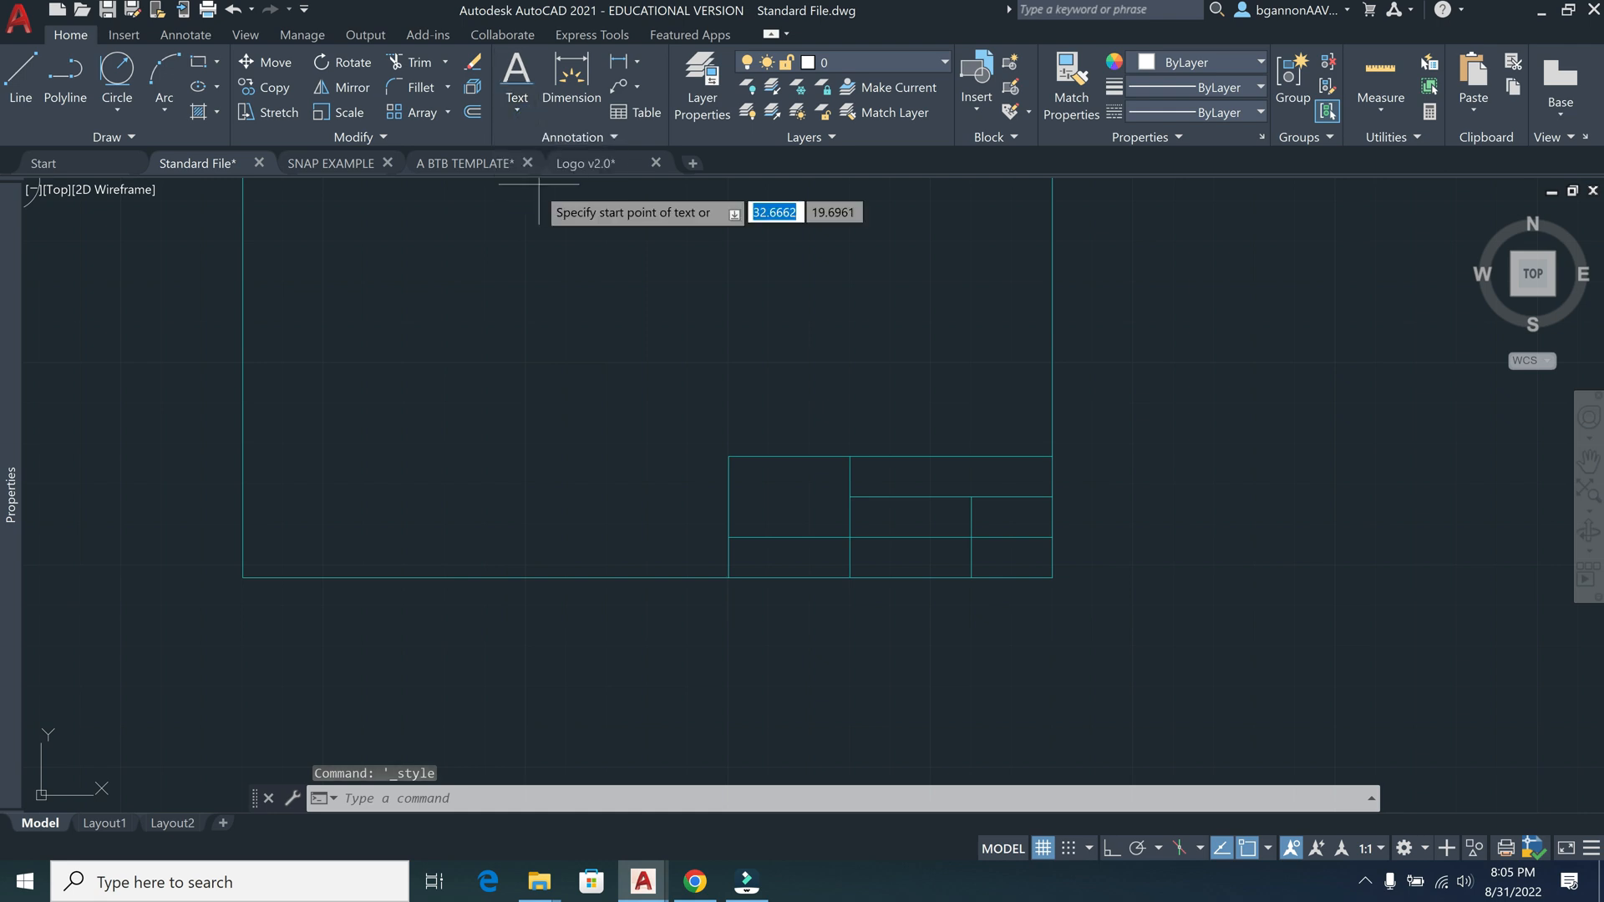
pyautogui.click(529, 361)
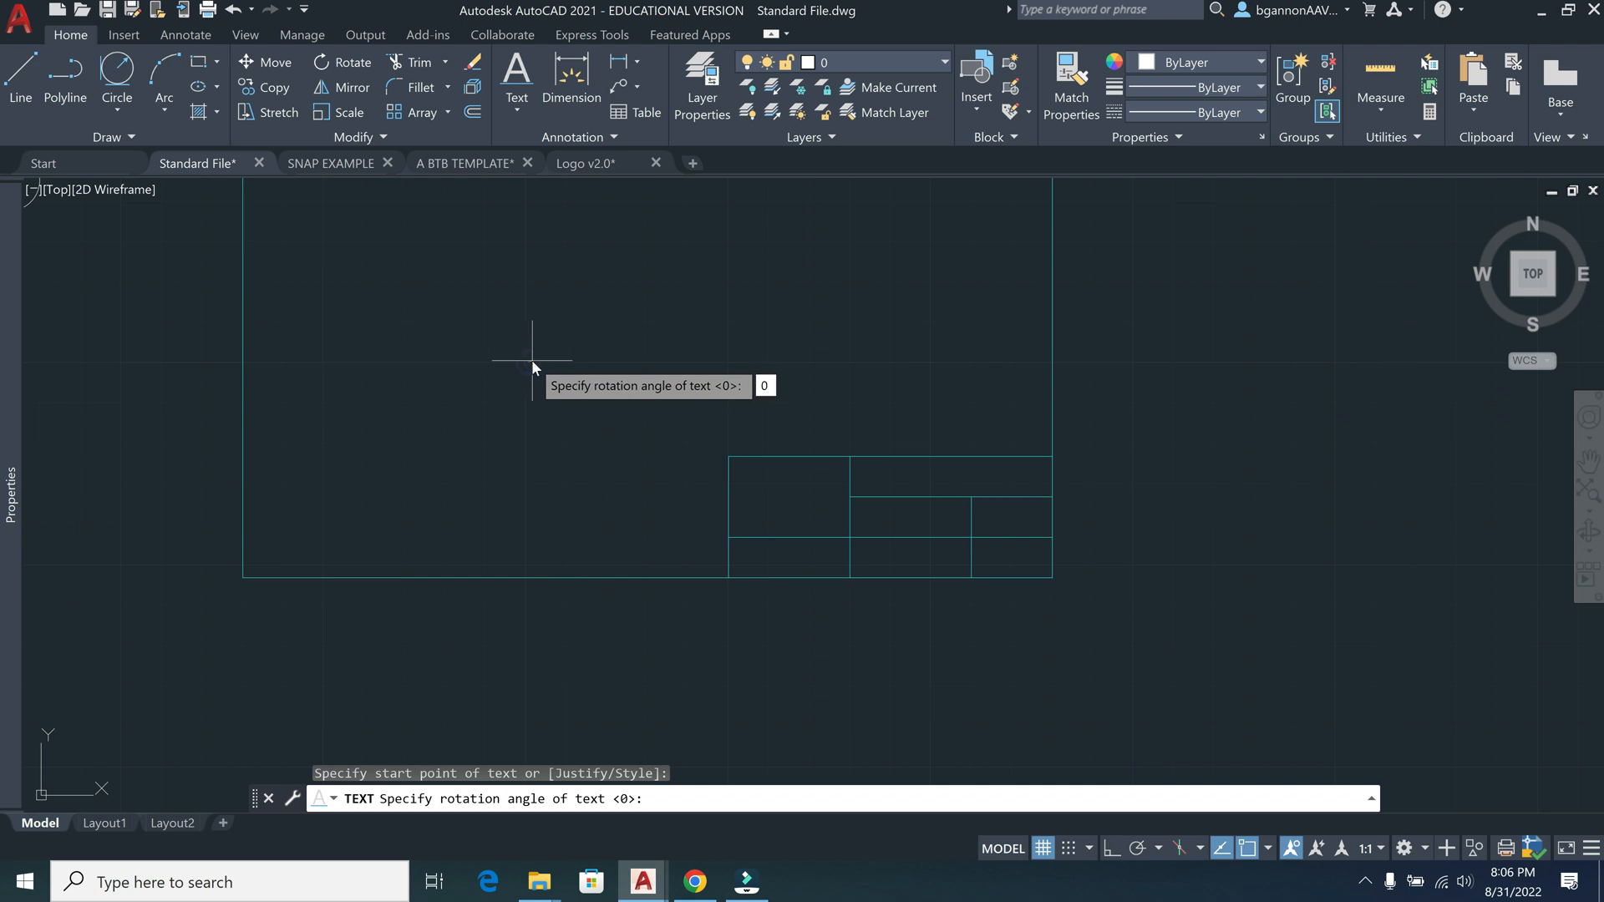
pyautogui.write('0')
pyautogui.press('Return')
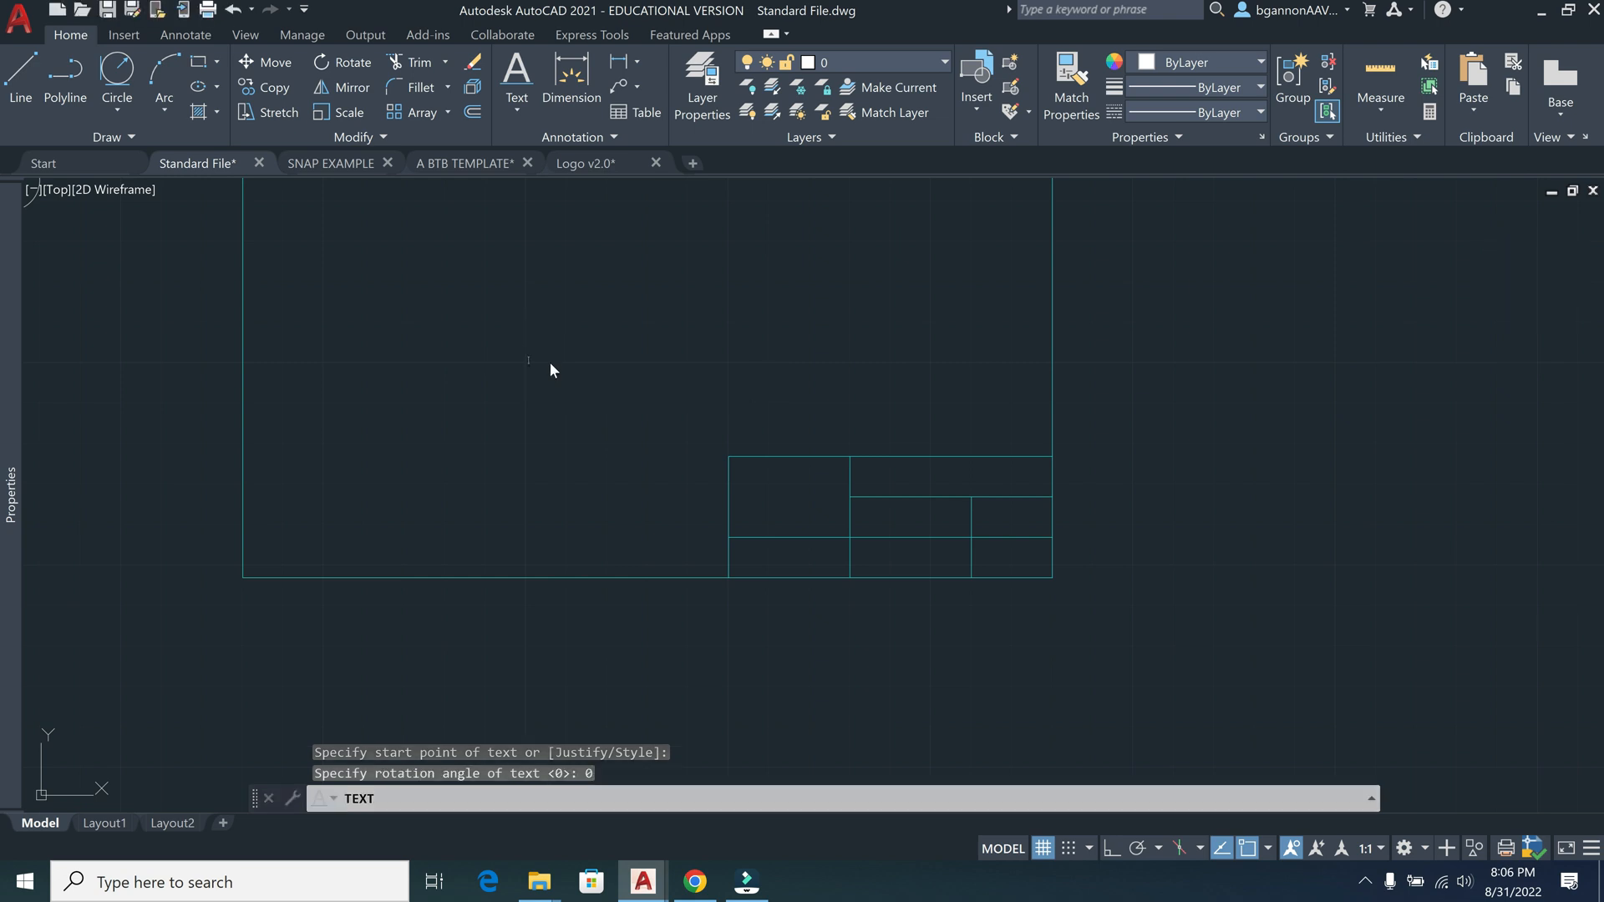
pyautogui.scroll(4, 543, 364)
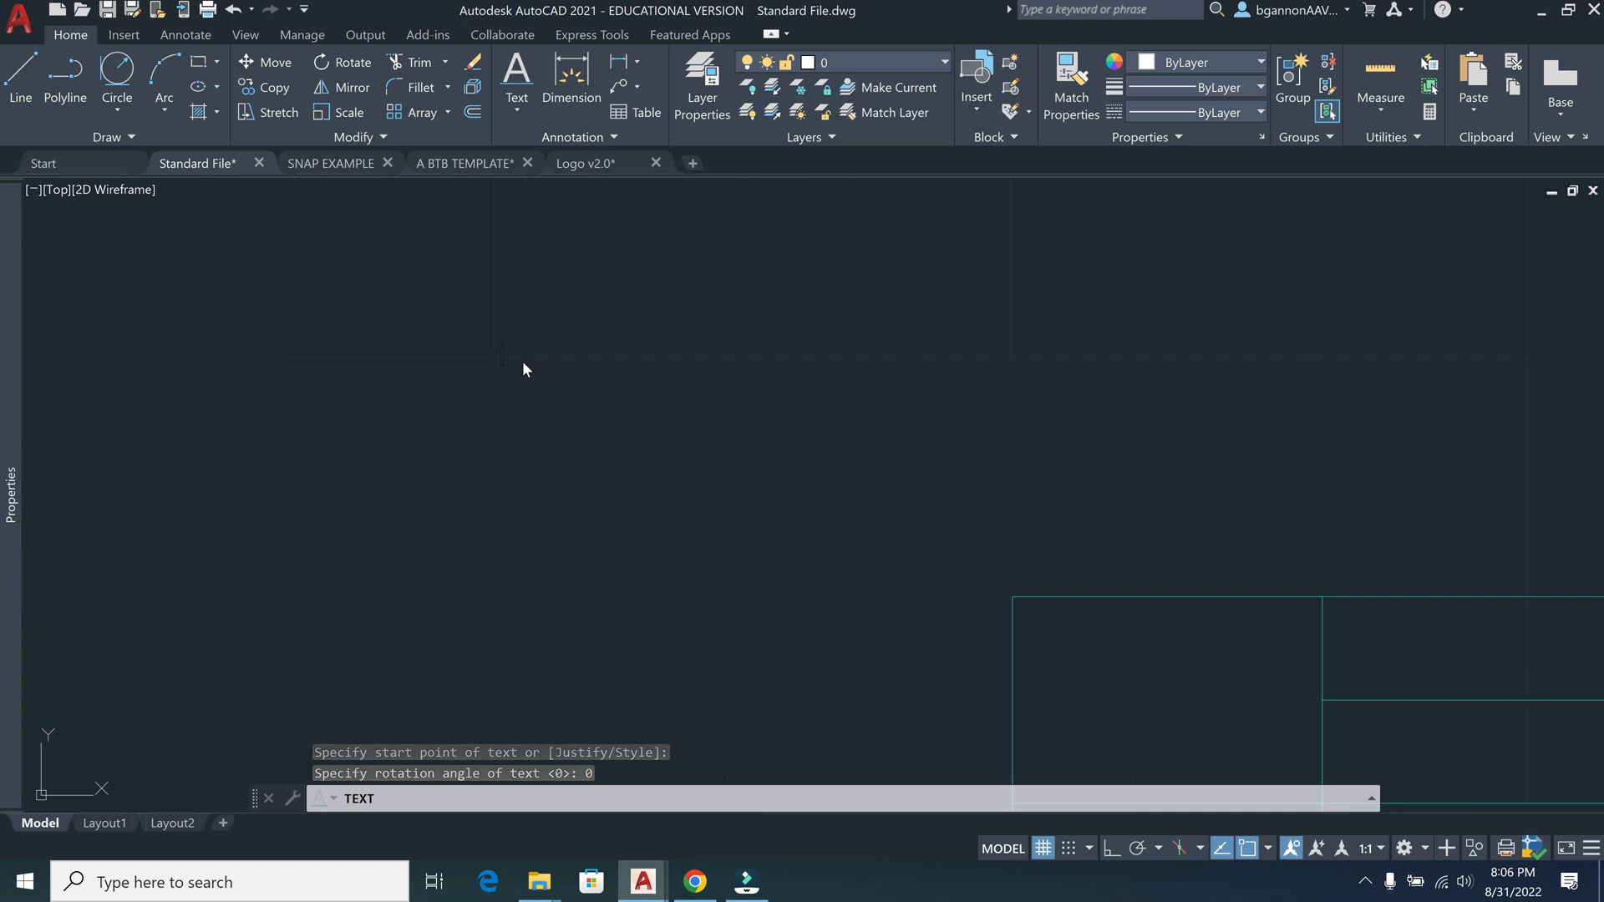
pyautogui.write('DRAWN BY:')
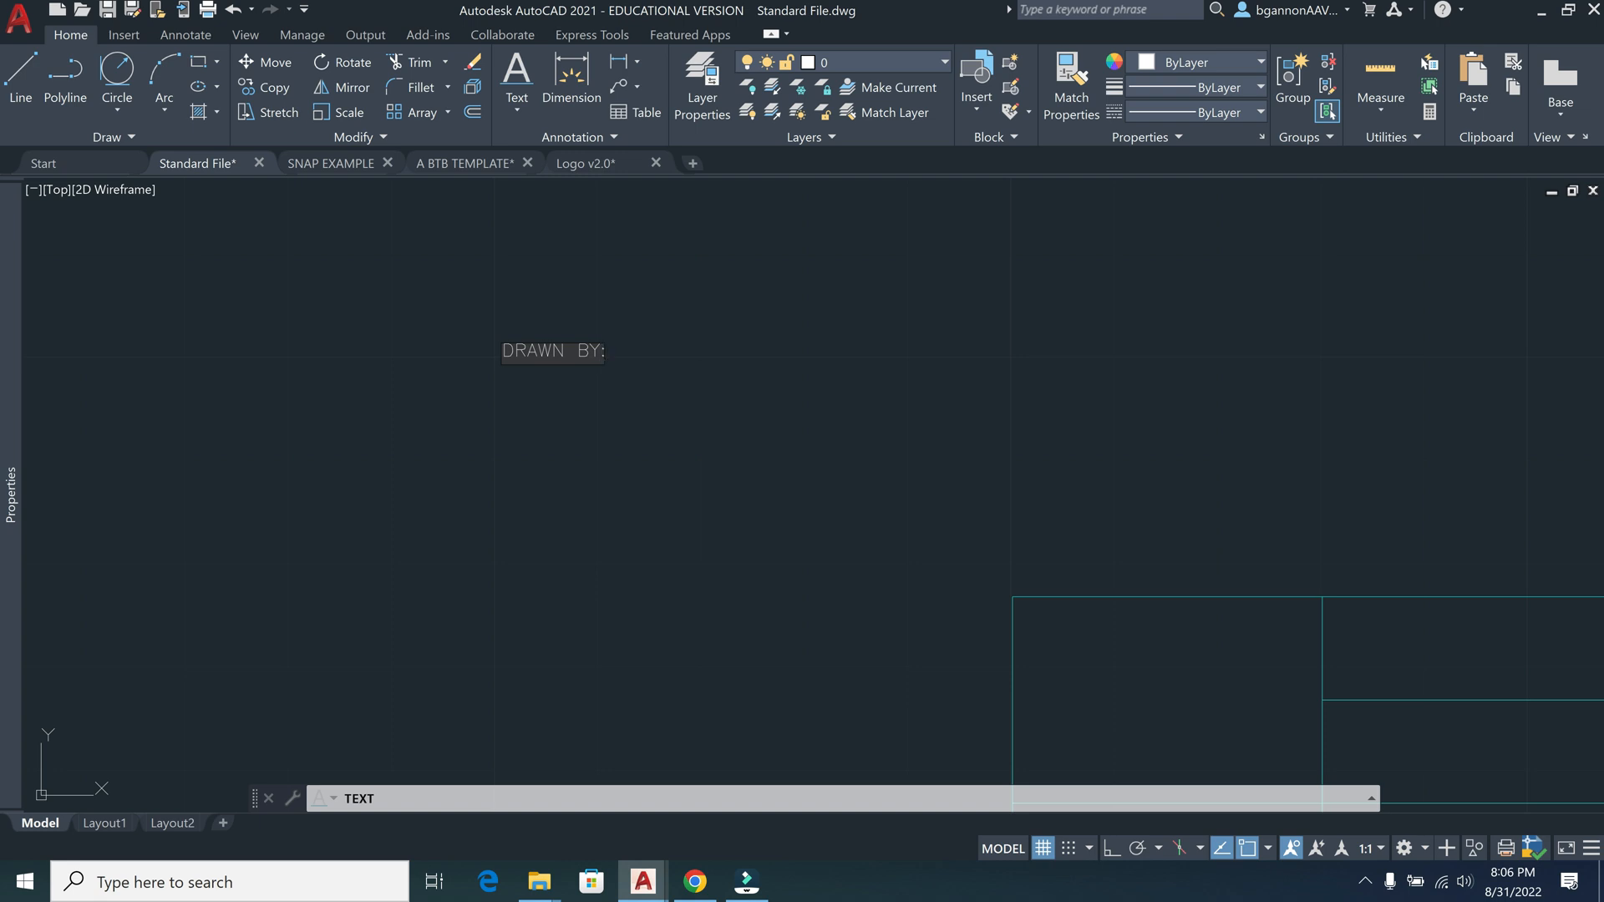
pyautogui.click(576, 388)
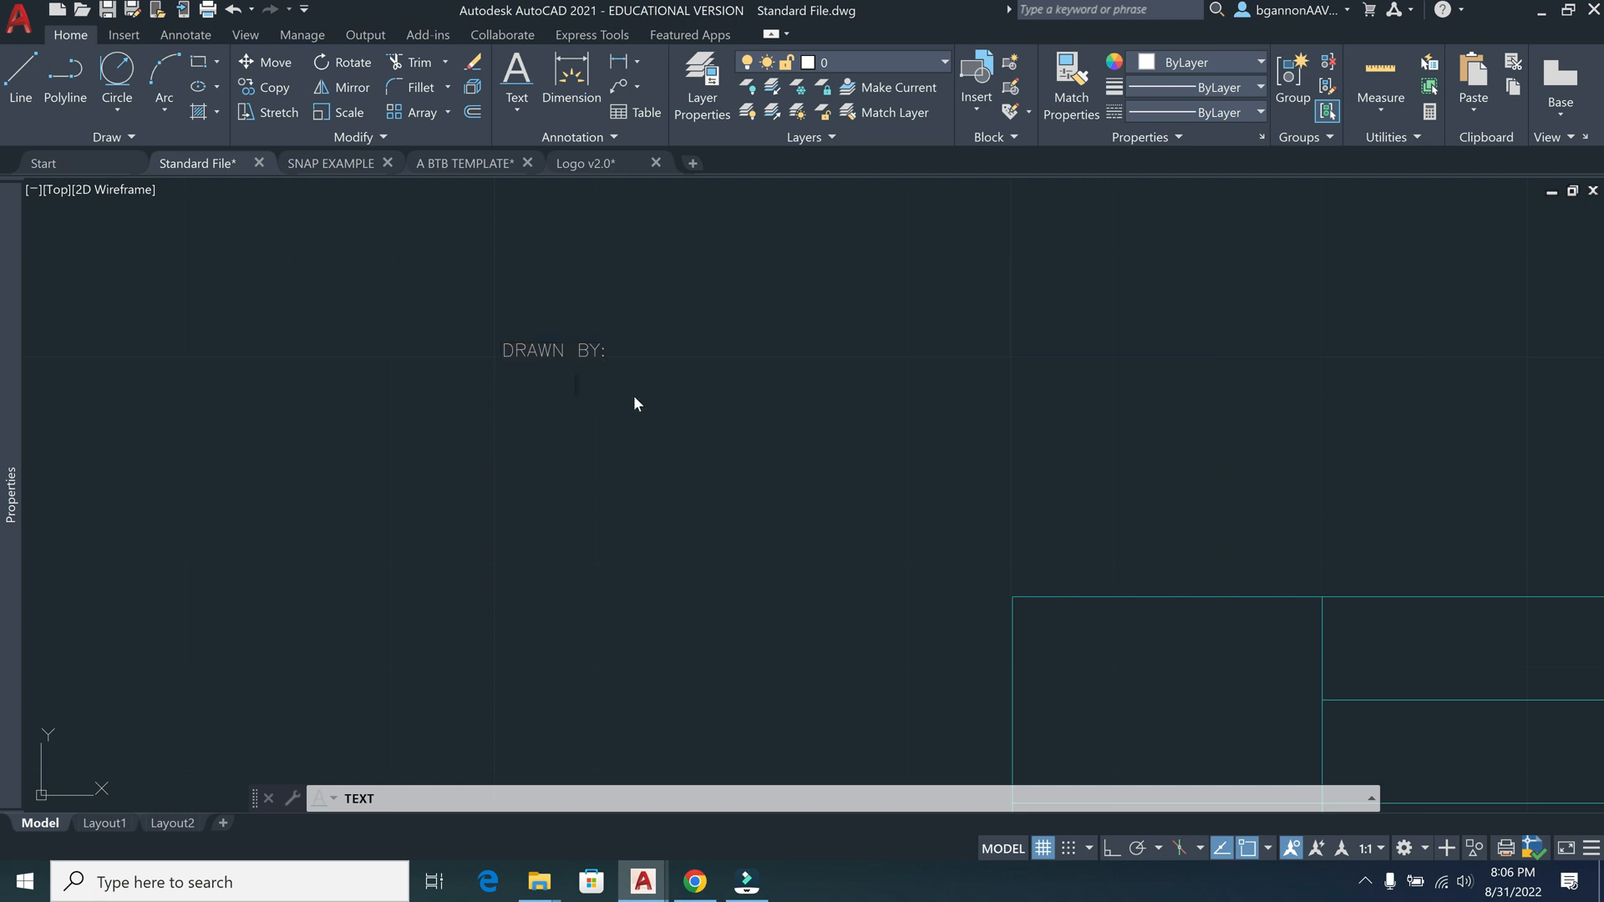
pyautogui.press('Escape')
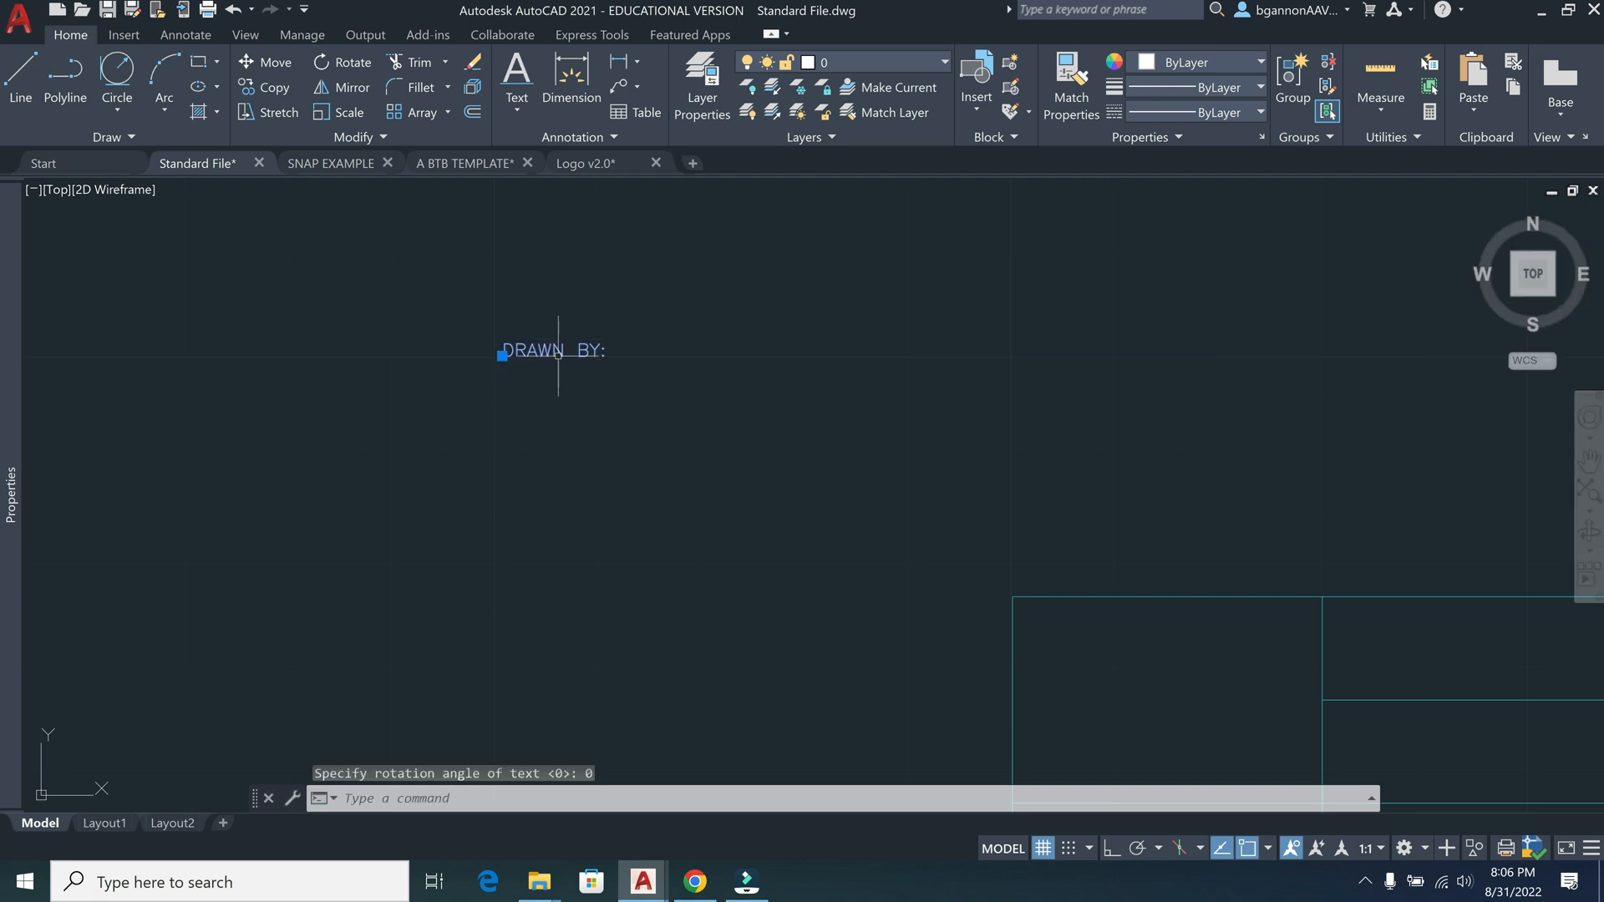
# Move the "DRAWN BY:" text by its grip into the upper-left corner of the title block's lower-left cell, and clear the selection
pyautogui.click(558, 355)
pyautogui.scroll(-6, 555, 354)
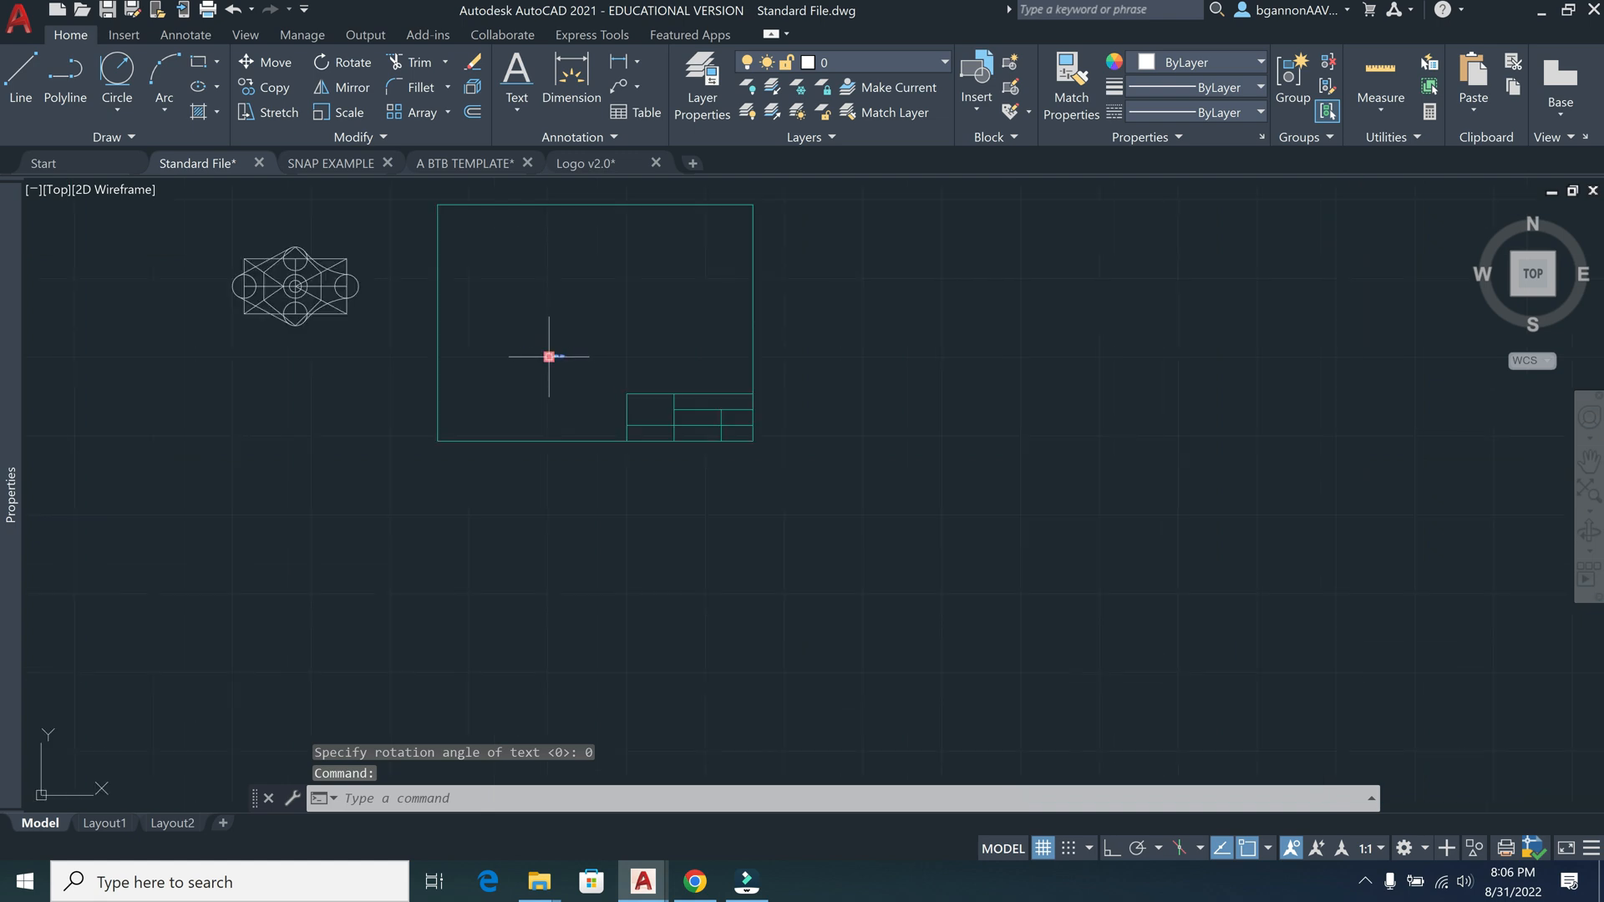
pyautogui.click(549, 356)
pyautogui.scroll(10, 635, 425)
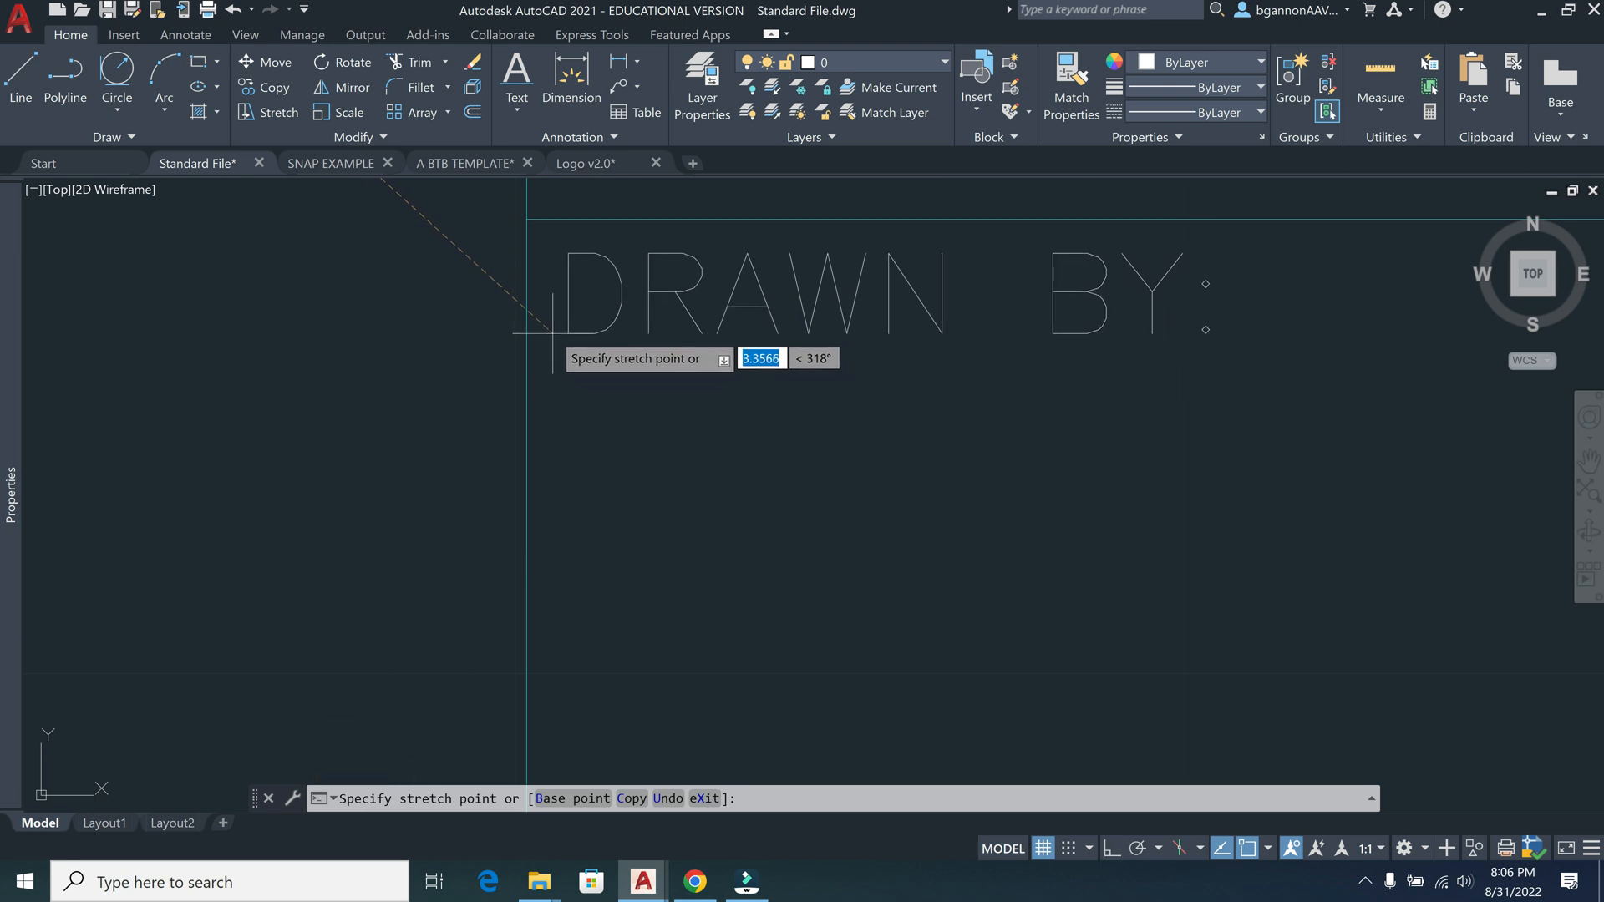
pyautogui.click(551, 332)
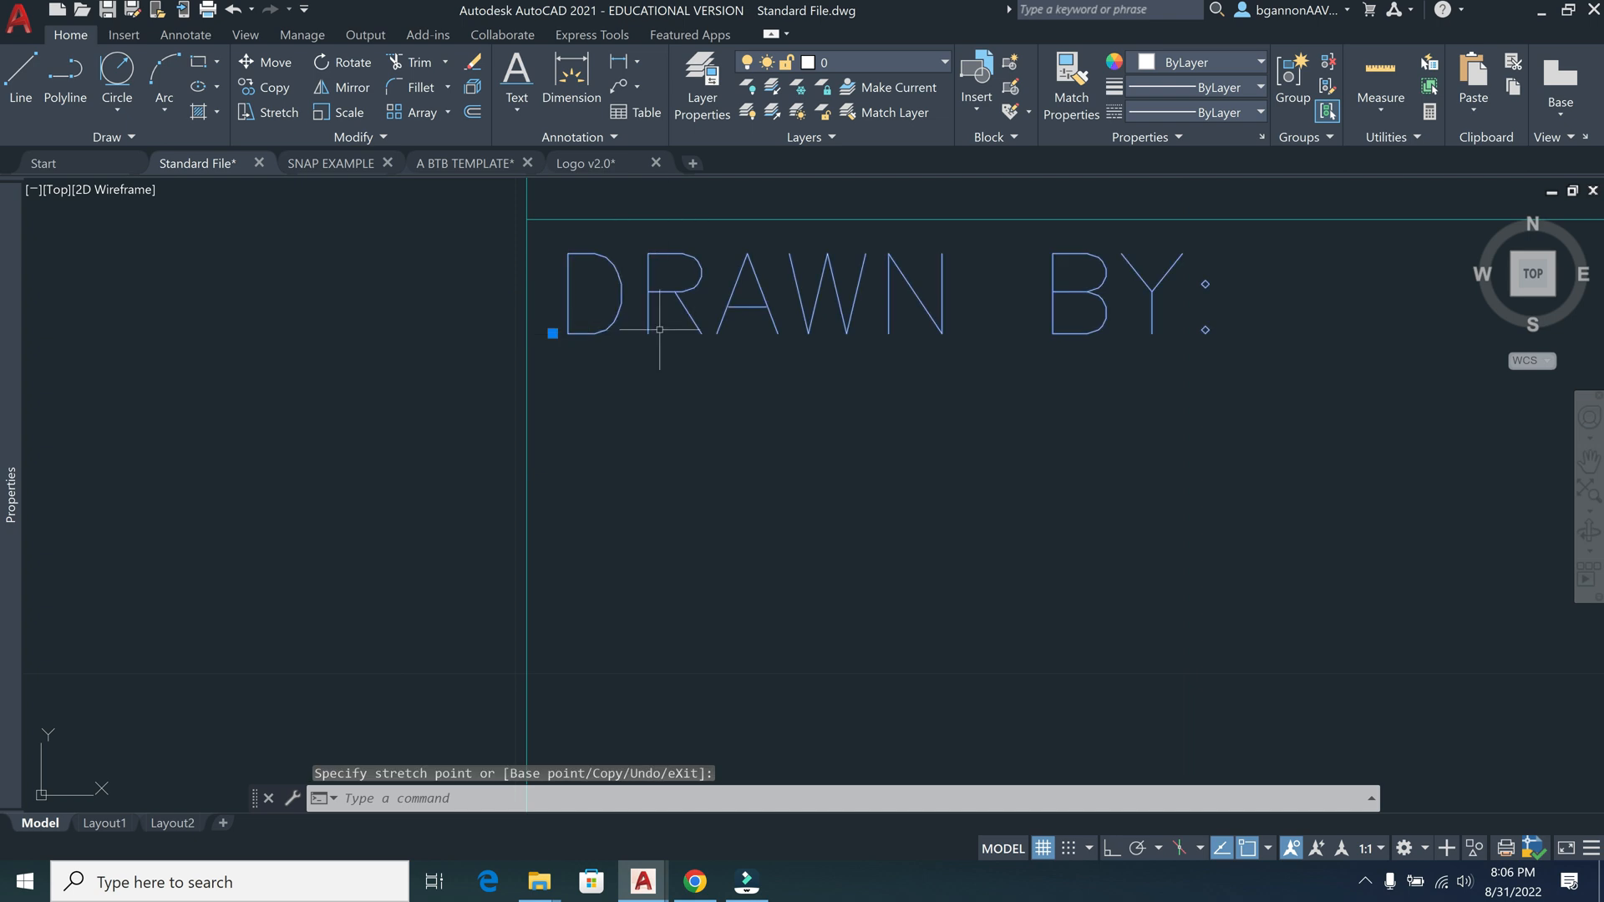
pyautogui.scroll(-5, 667, 354)
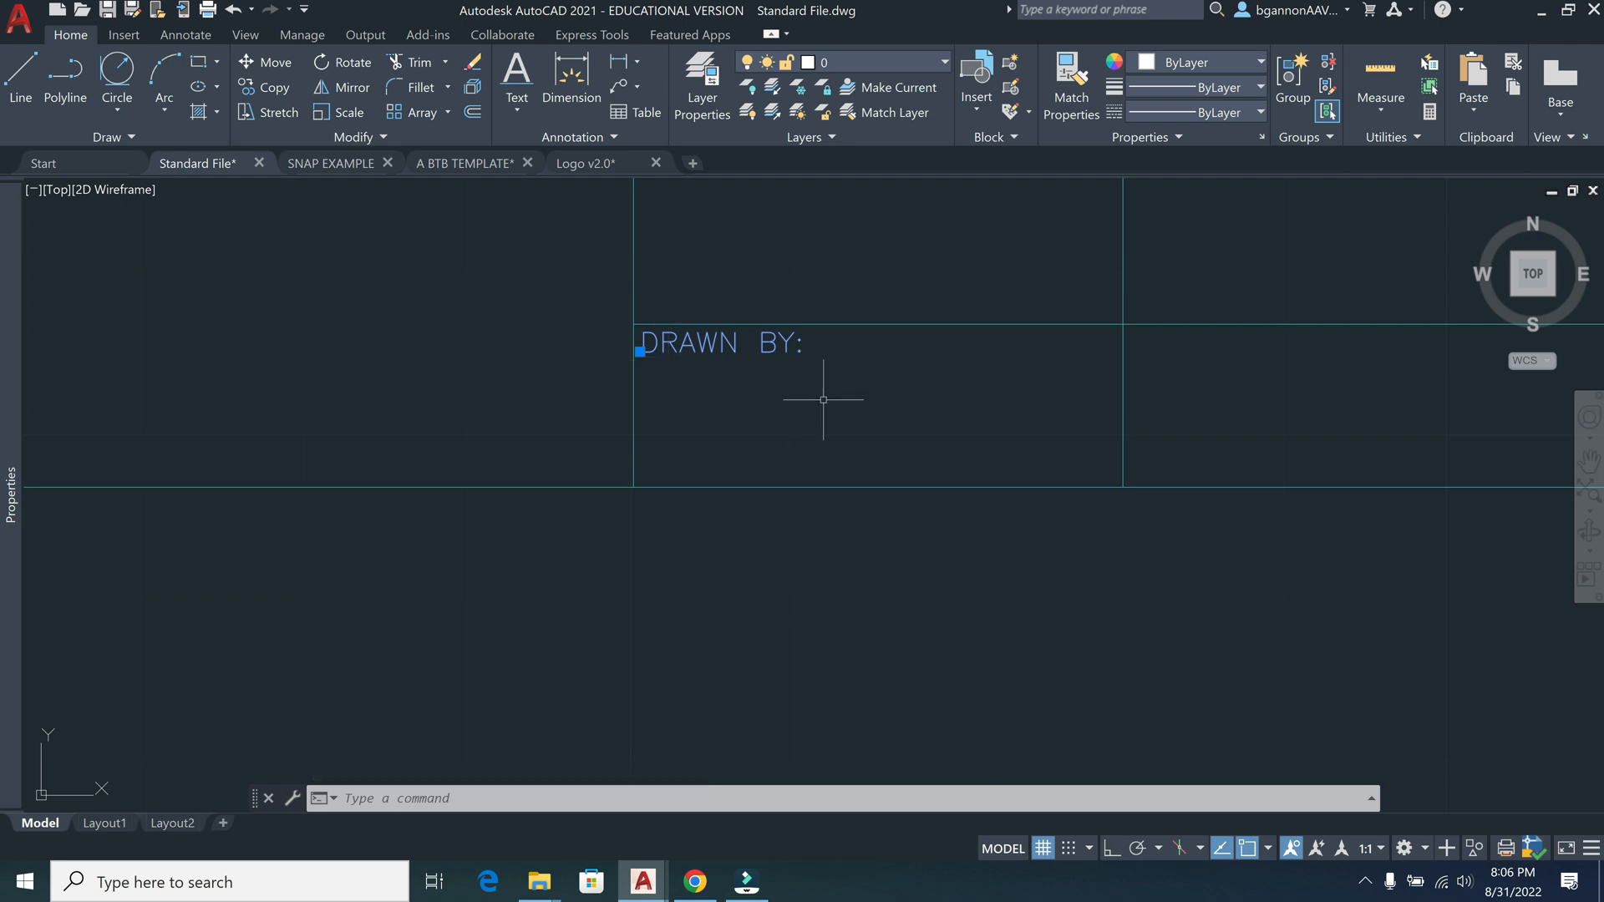
pyautogui.scroll(2, 859, 419)
pyautogui.moveTo(860, 418); pyautogui.dragTo(498, 451, button='middle')
pyautogui.scroll(-2, 510, 447)
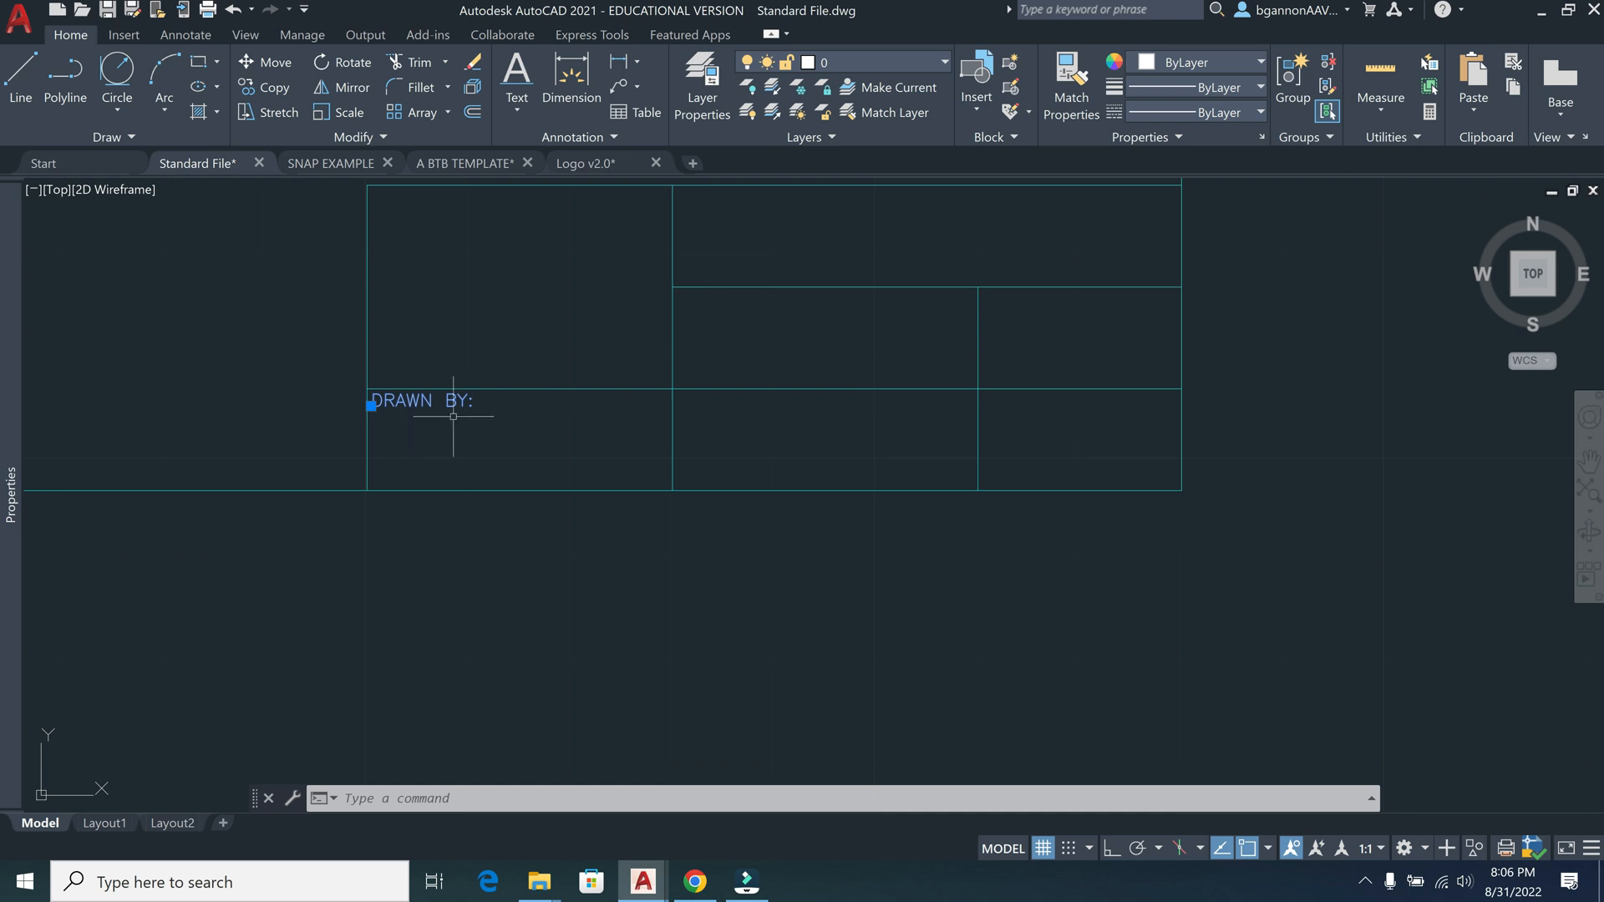
pyautogui.press('Escape')
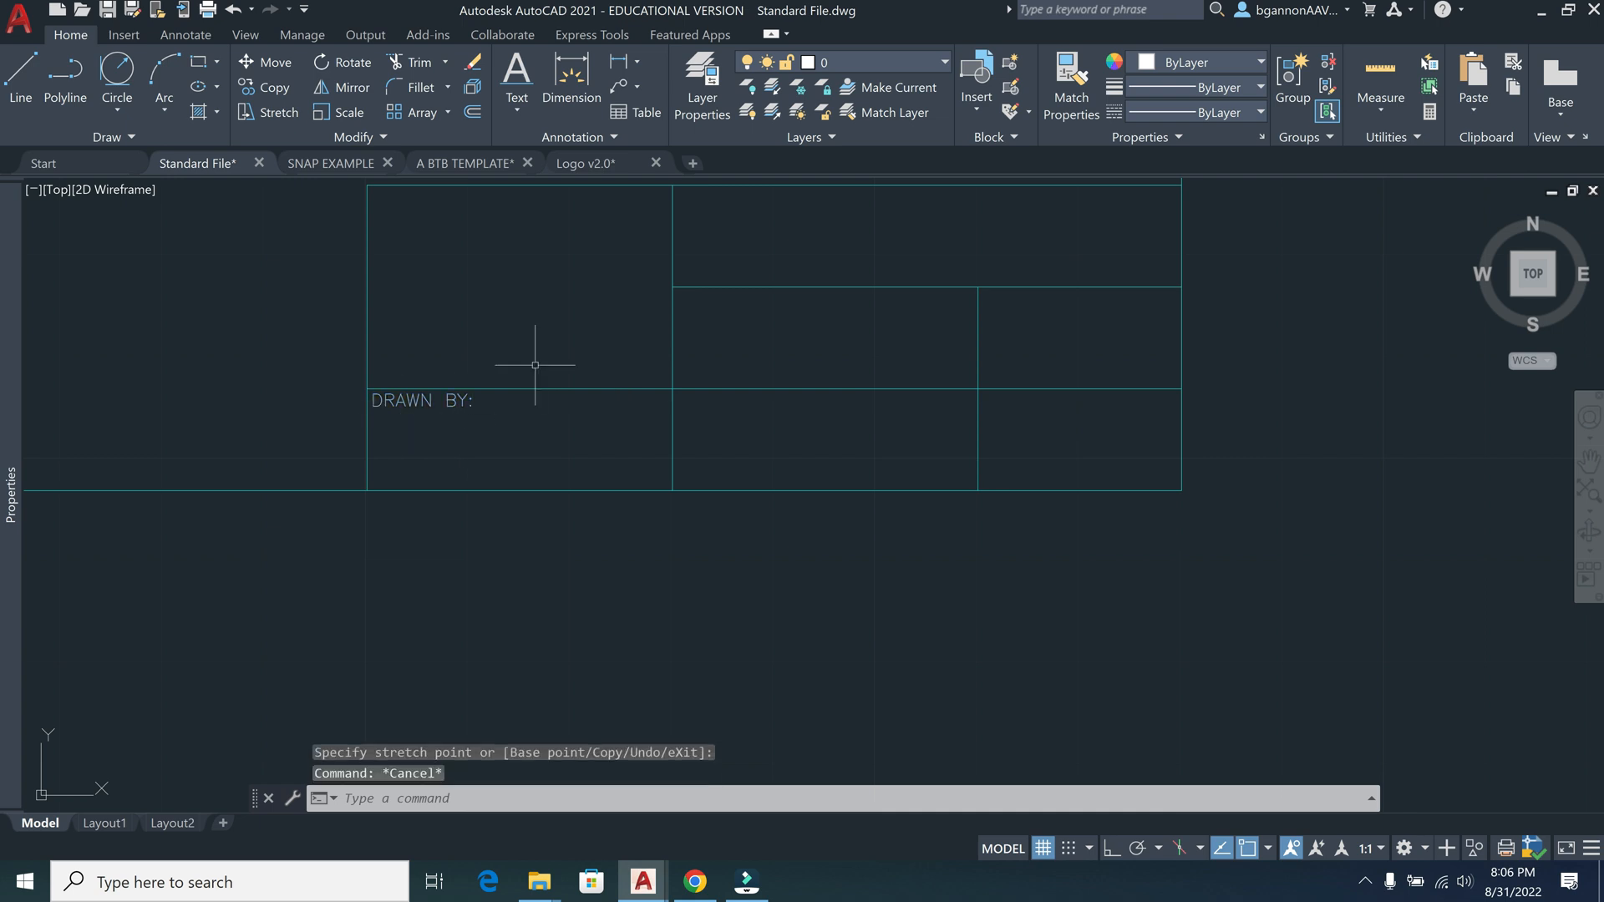
# Copy the "DRAWN BY:" text from its cell's lower-left corner to the matching corner of the title block's bottom middle cell
pyautogui.write('co')
pyautogui.press('Return')
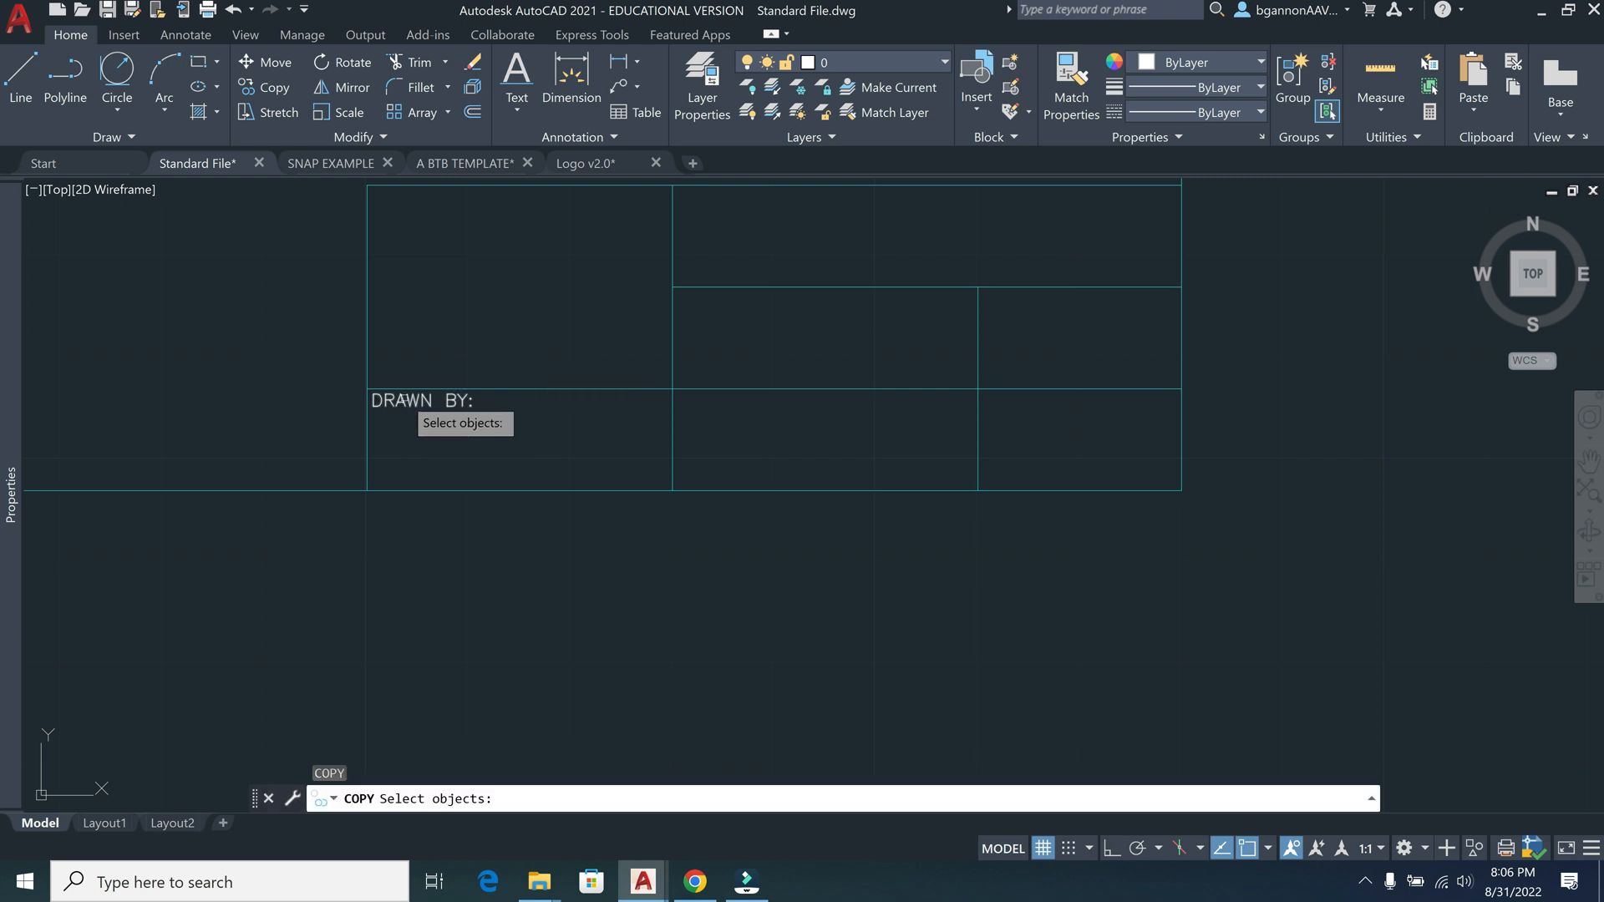
pyautogui.click(403, 400)
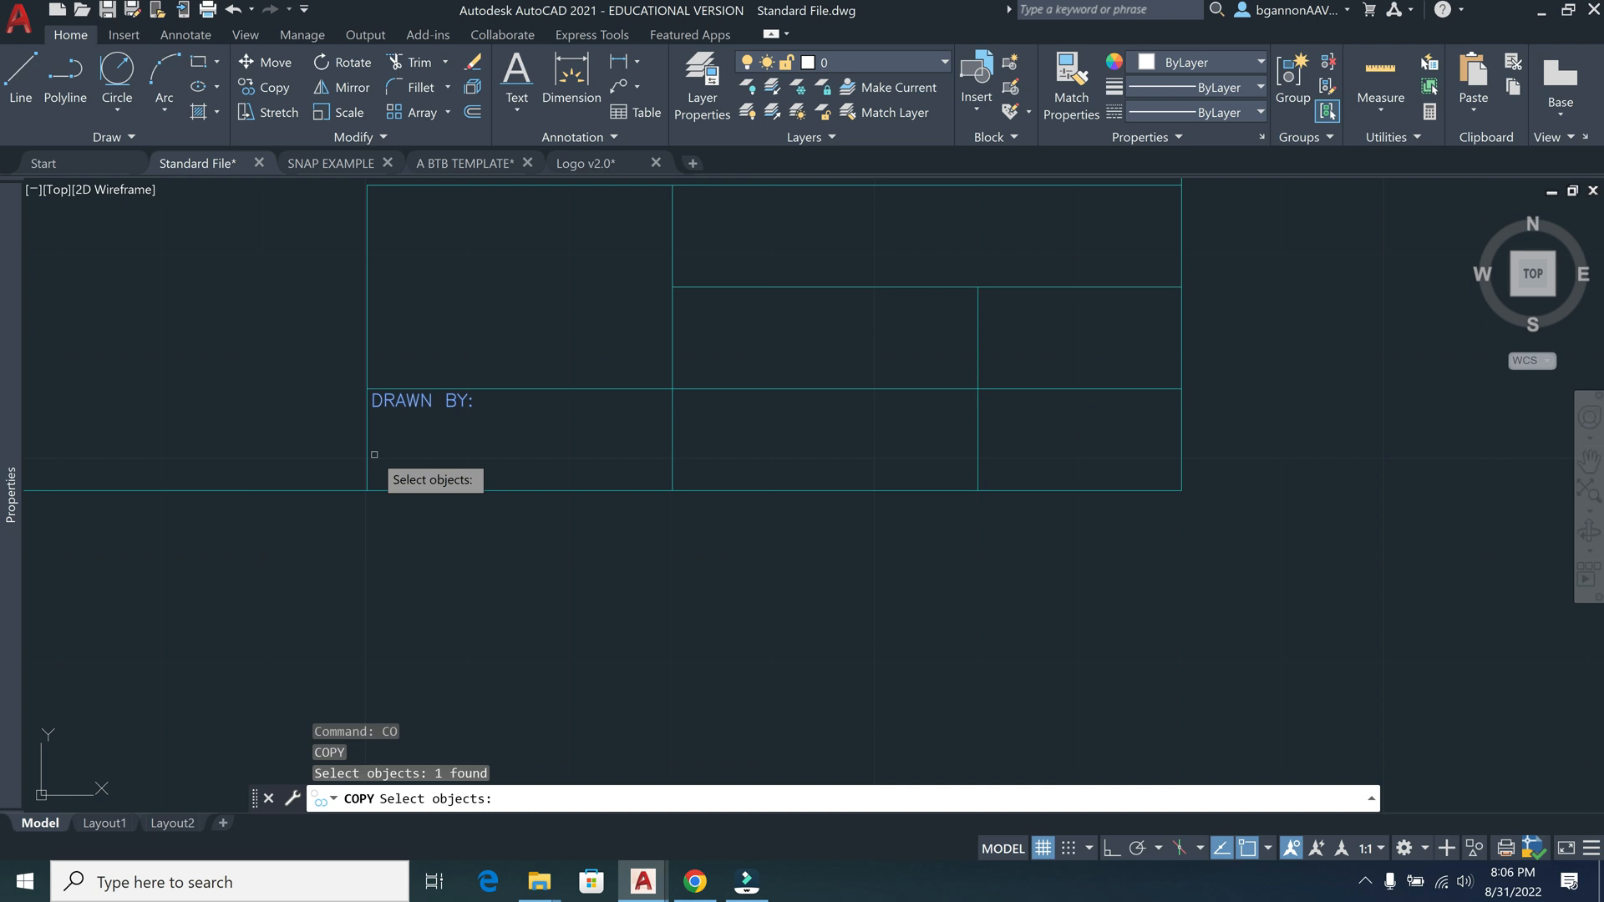
pyautogui.press('Return')
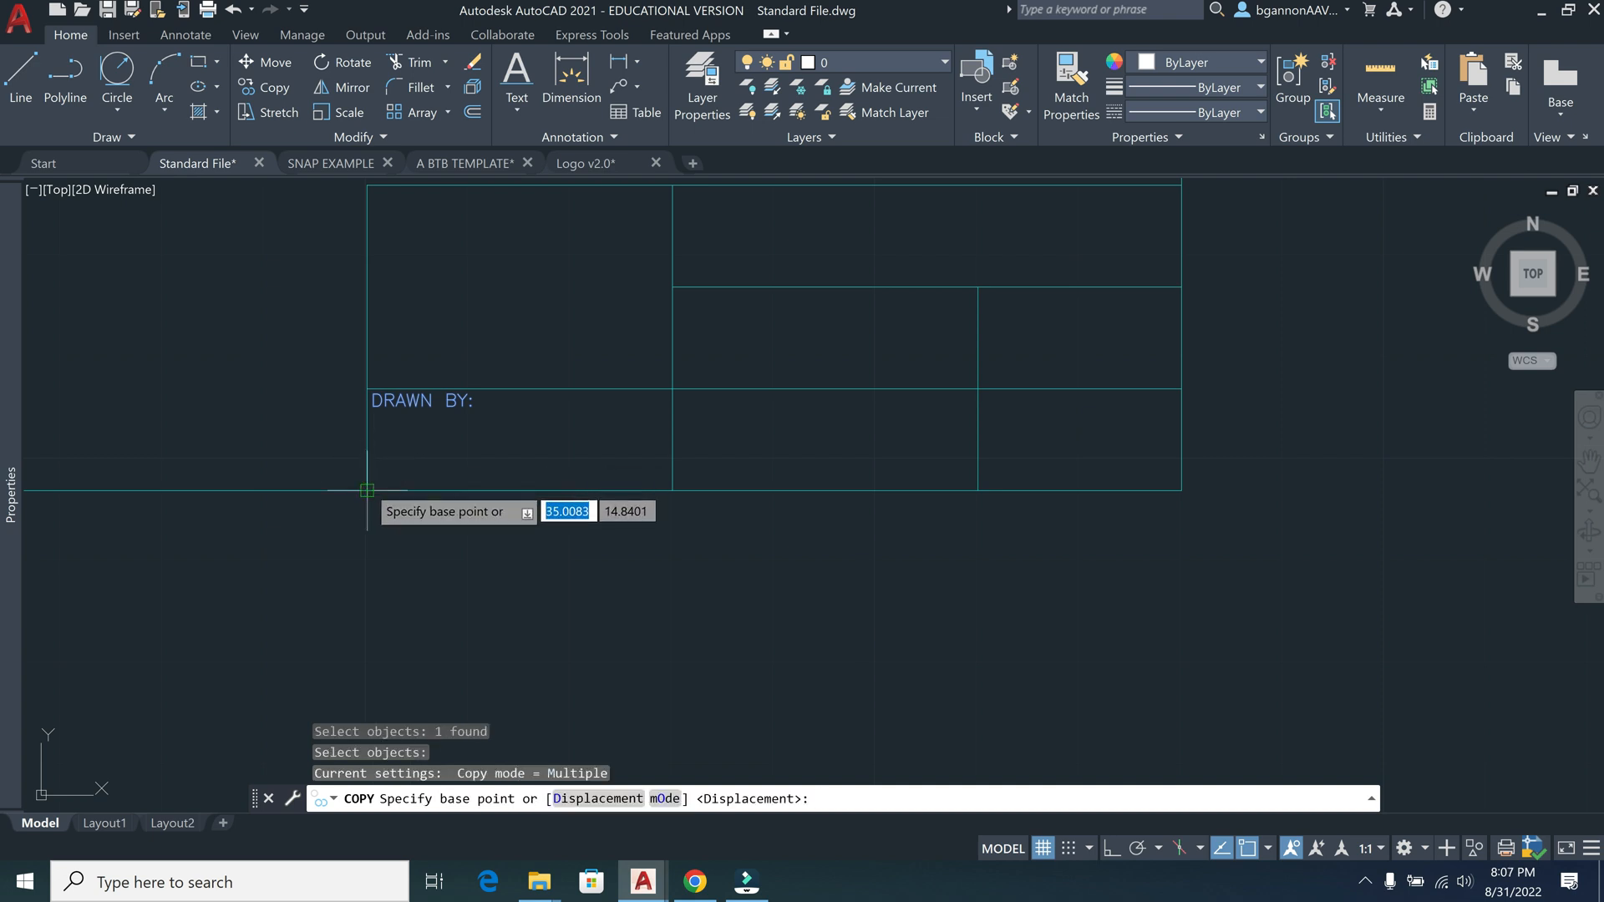
pyautogui.click(366, 490)
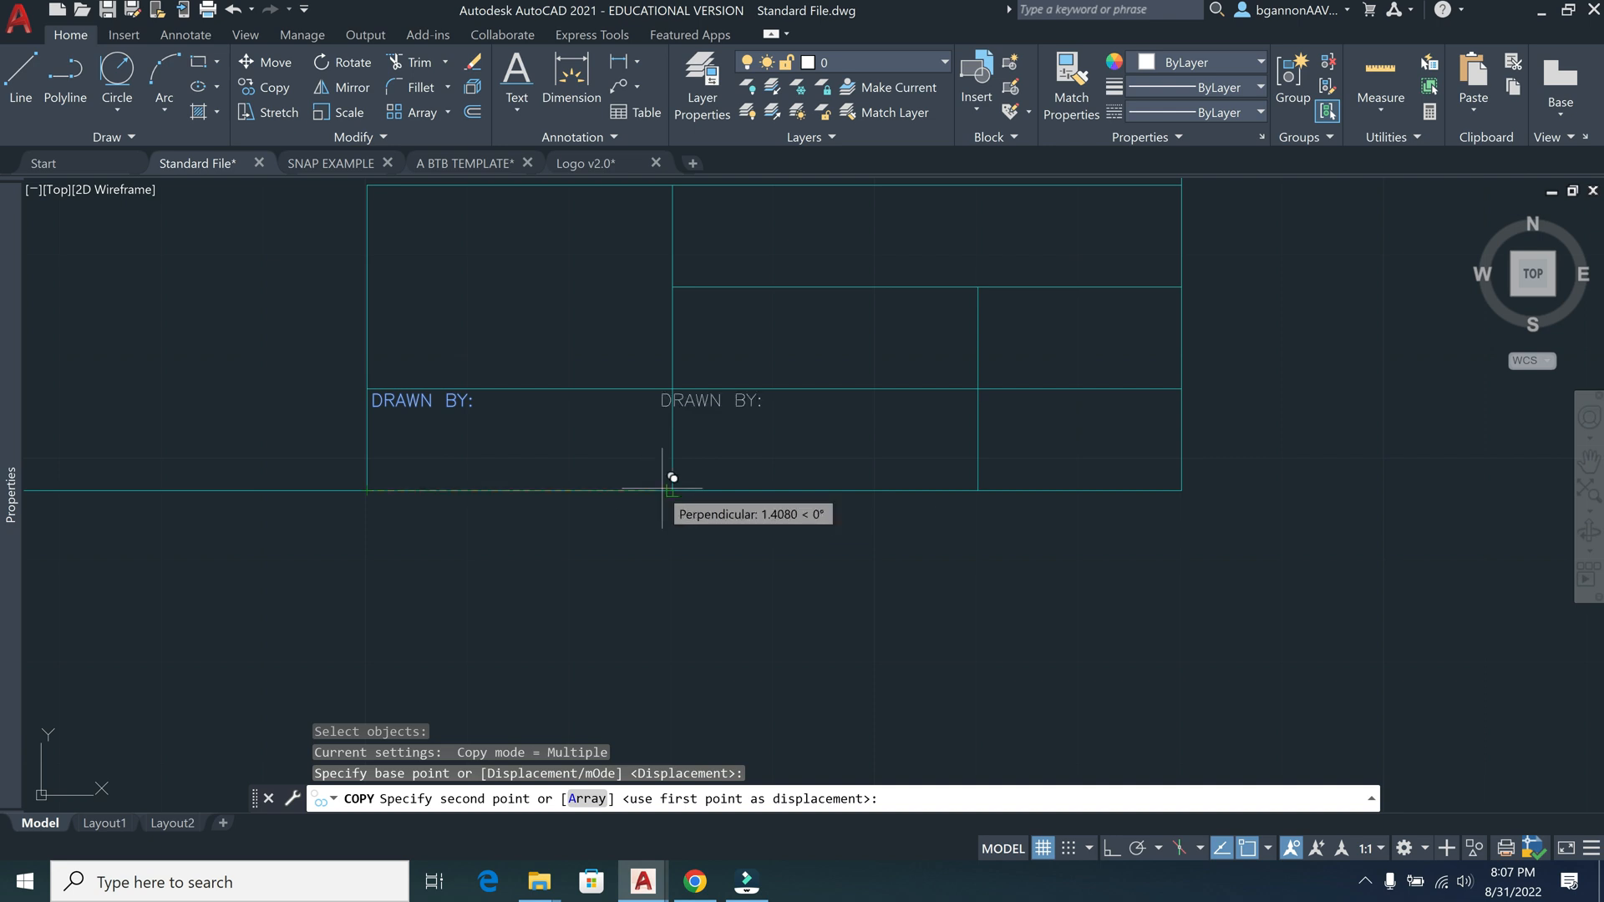
pyautogui.scroll(2, 680, 476)
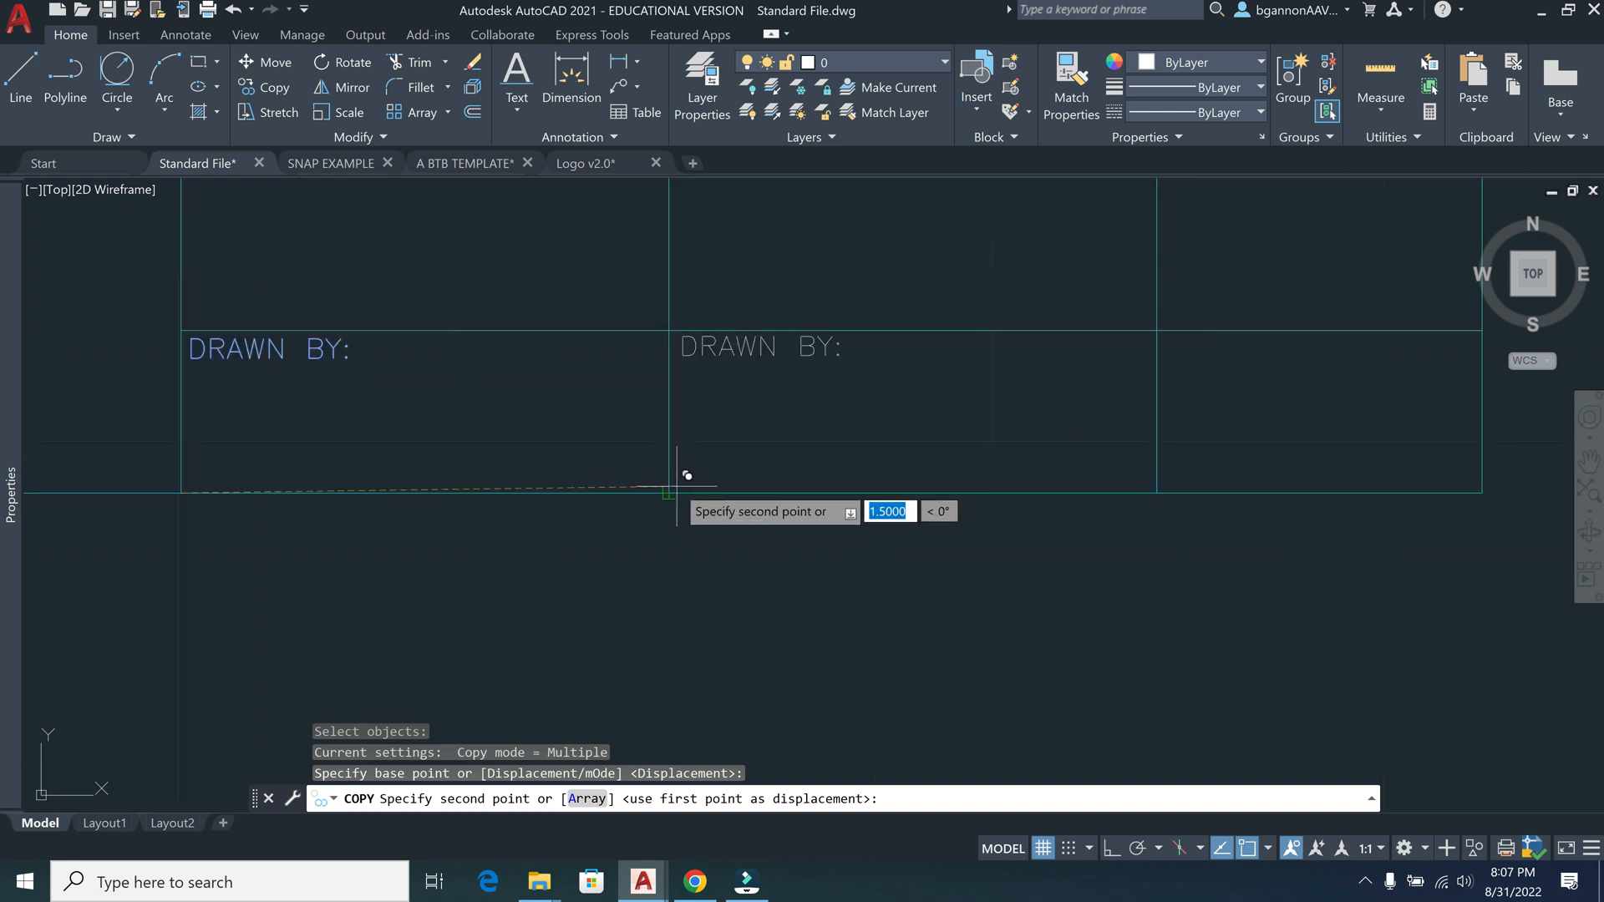
pyautogui.scroll(2, 677, 485)
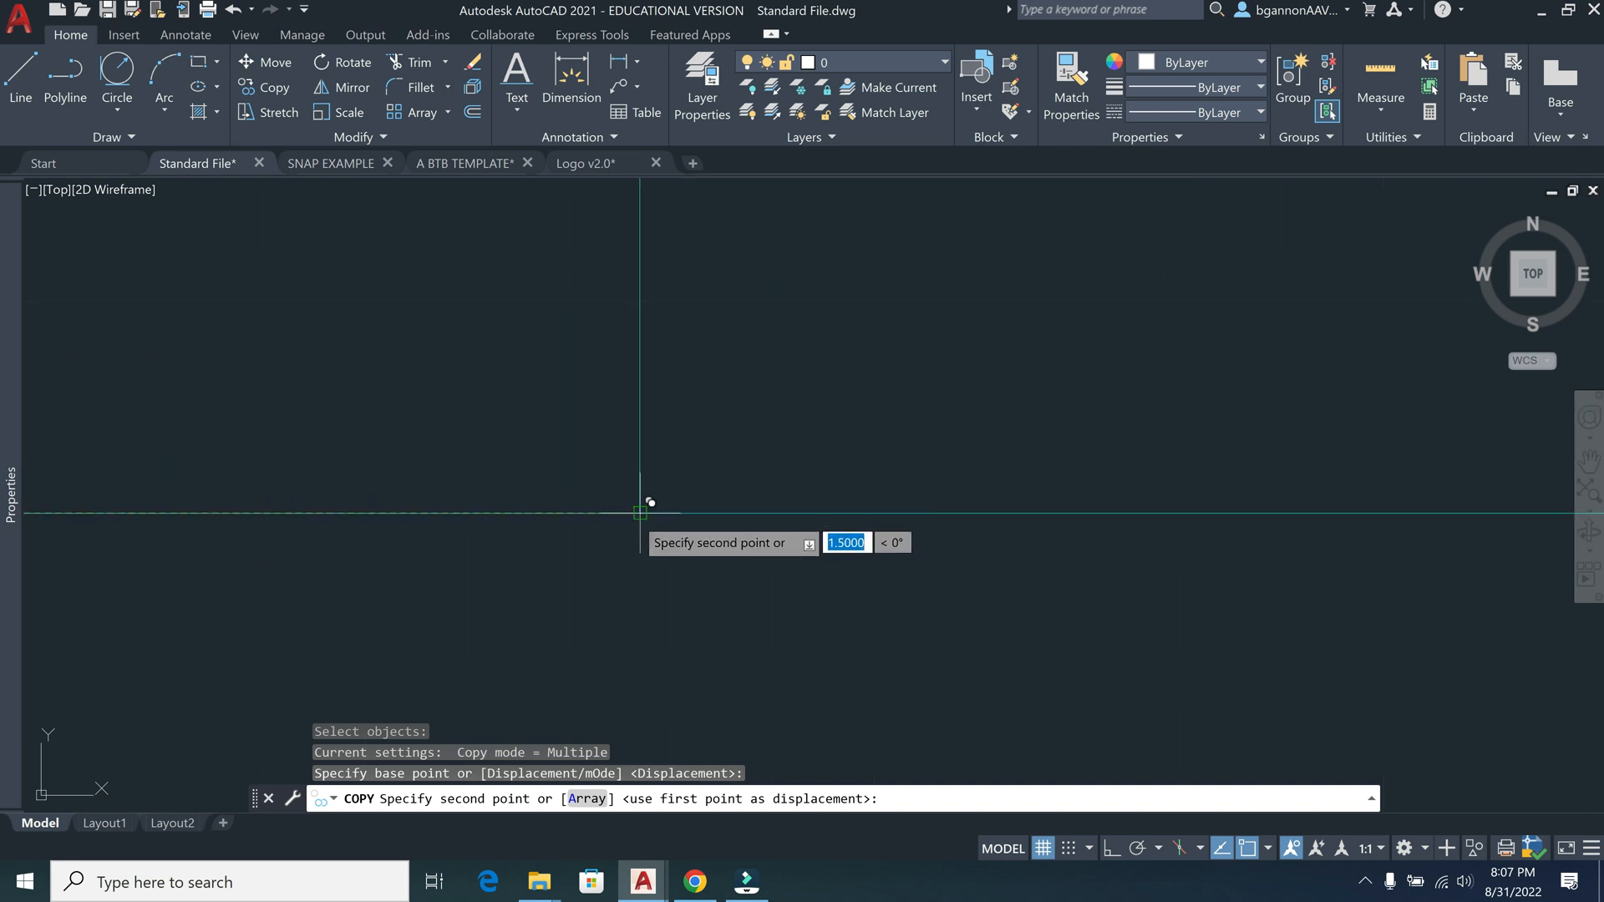
pyautogui.click(640, 512)
# Place further copies of "DRAWN BY:" in the middle-row cell directly above and in the wide top cell, aligned to their lower-left corners
pyautogui.scroll(-2, 645, 508)
pyautogui.scroll(4, 650, 471)
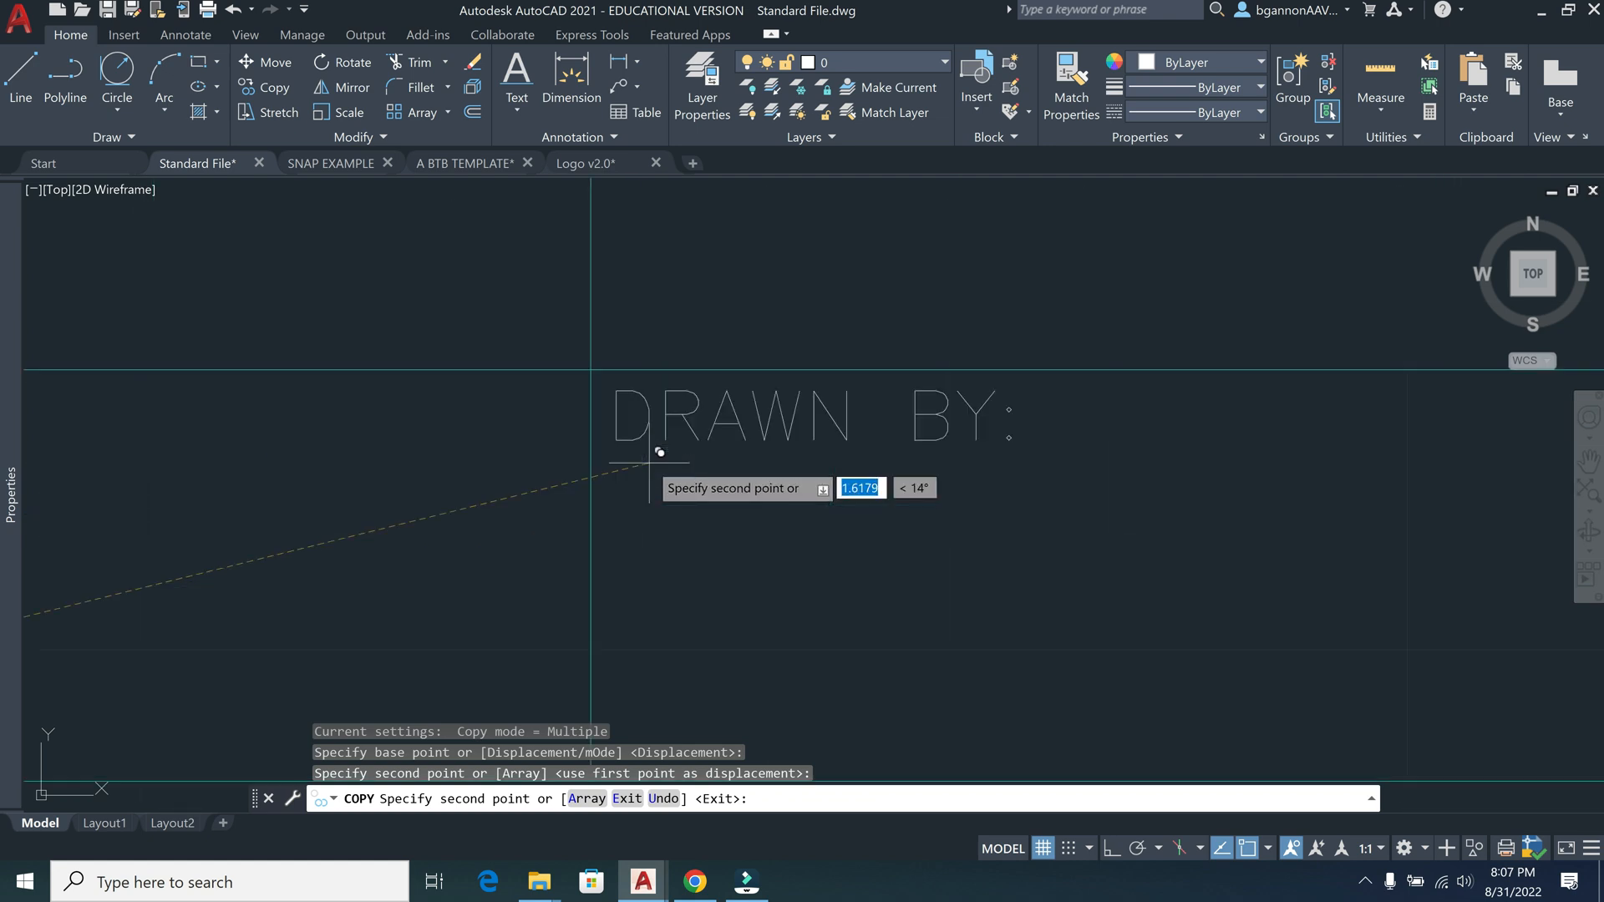
pyautogui.click(591, 369)
pyautogui.scroll(-5, 590, 368)
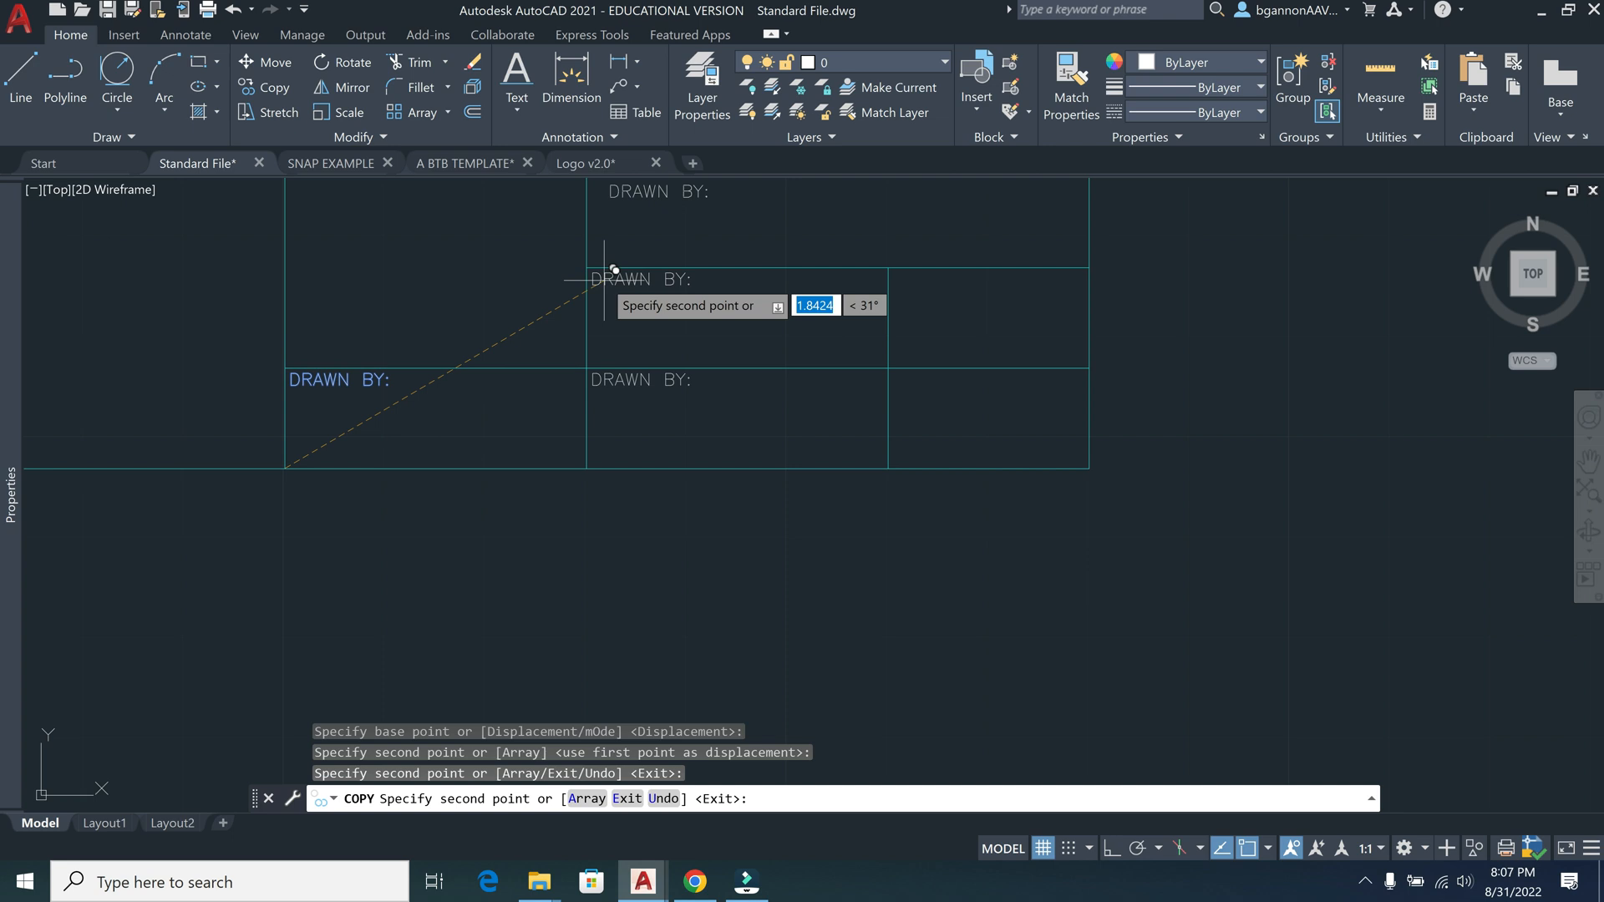
pyautogui.moveTo(622, 268)
pyautogui.mouseDown(button='middle')
pyautogui.moveTo(635, 393)
pyautogui.moveTo(612, 401)
pyautogui.mouseUp(button='middle')
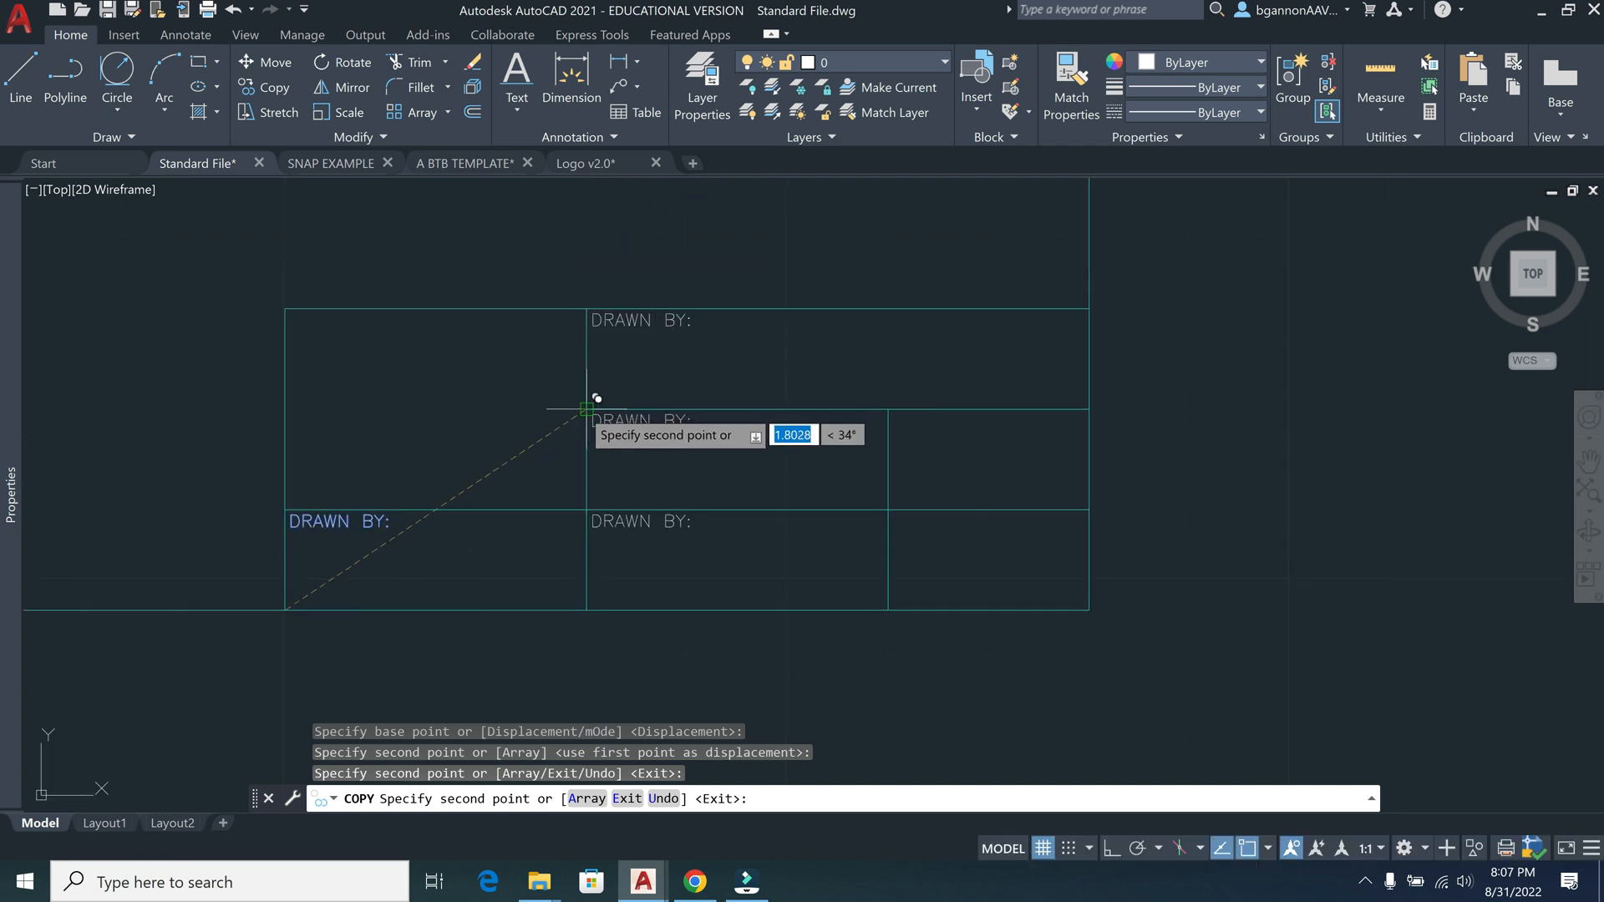
pyautogui.click(586, 409)
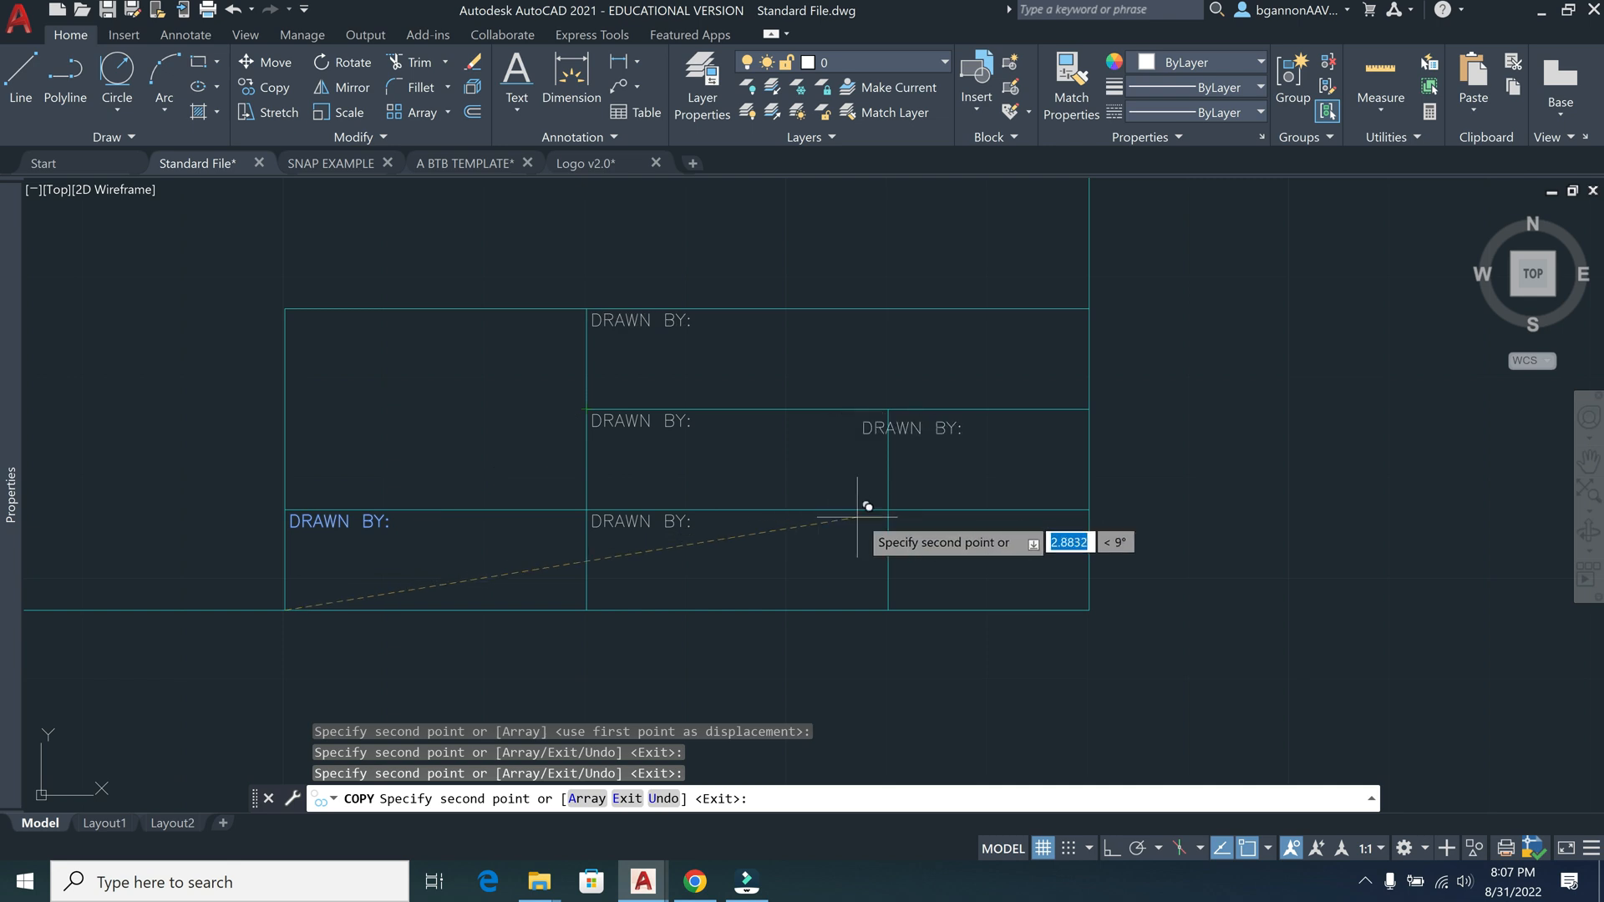
# Place copies of "DRAWN BY:" in the two right-hand cells, aligned to their lower-left corners, and end the Copy command
pyautogui.click(897, 501)
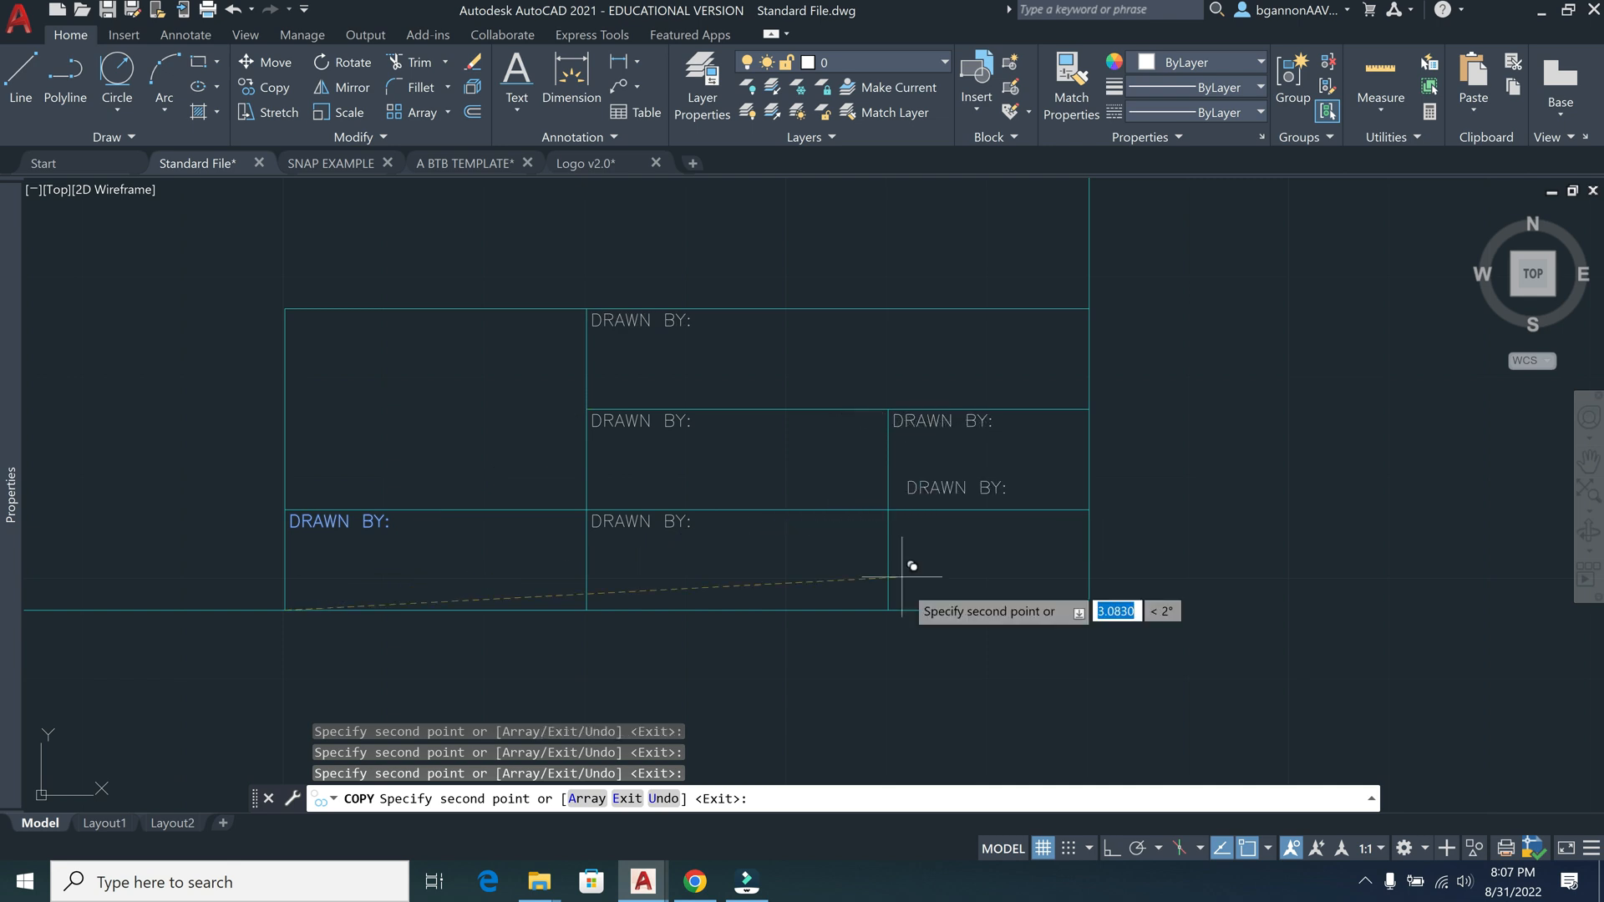
pyautogui.click(888, 609)
pyautogui.press('Escape')
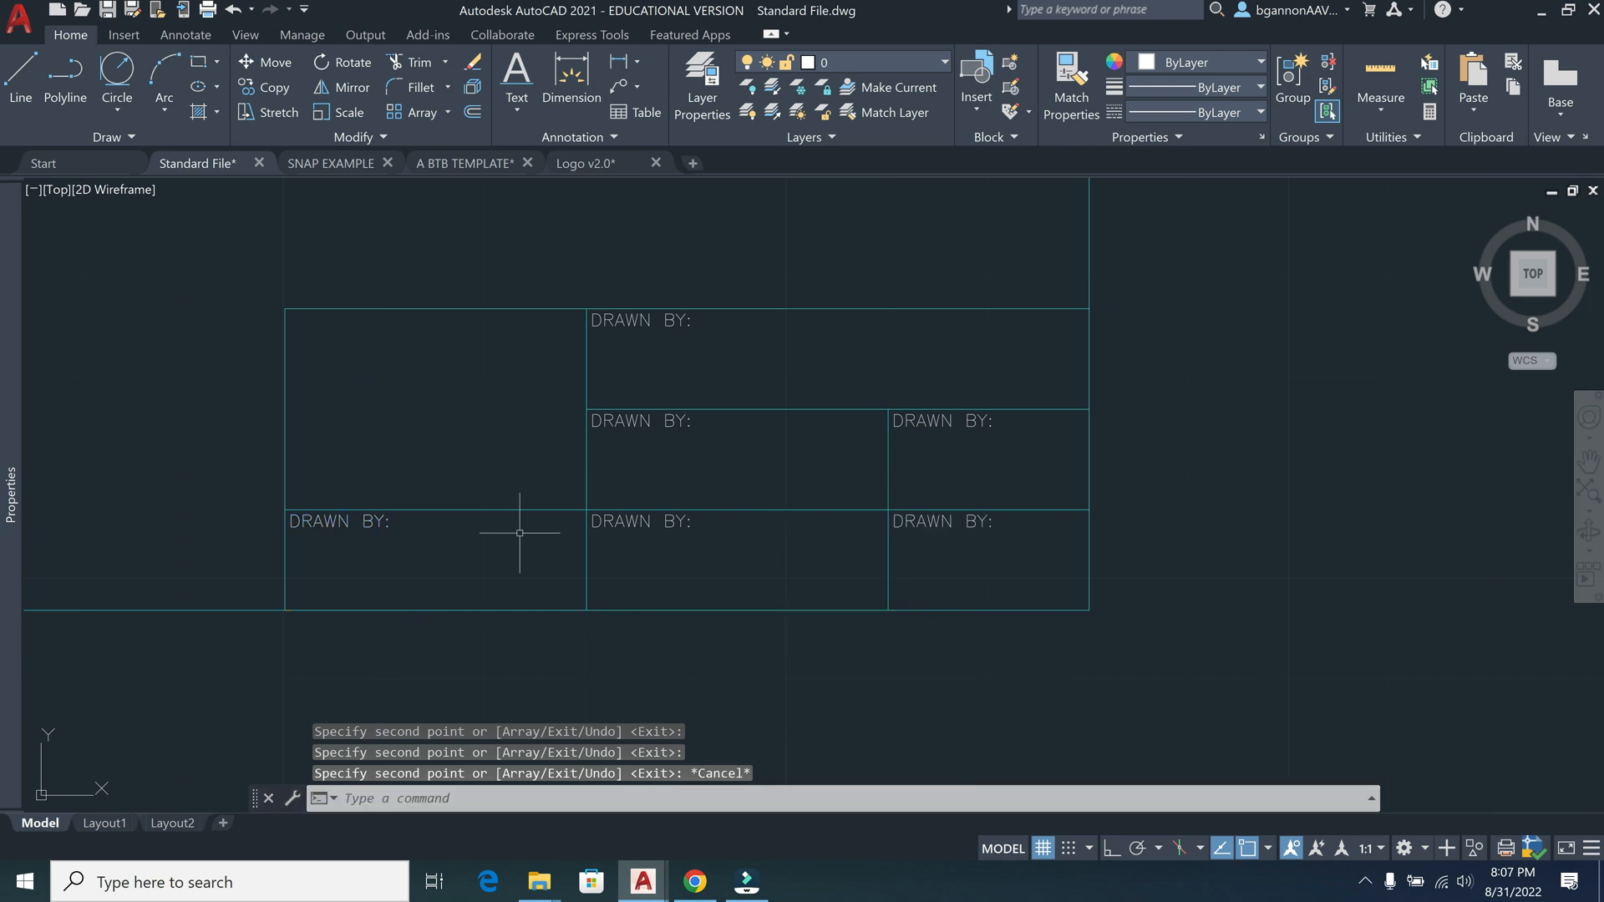
# Move the original "DRAWN BY:" text in the lower-left cell to the TEXT layer, accept green as its layer color, and clear the selection
pyautogui.click(381, 521)
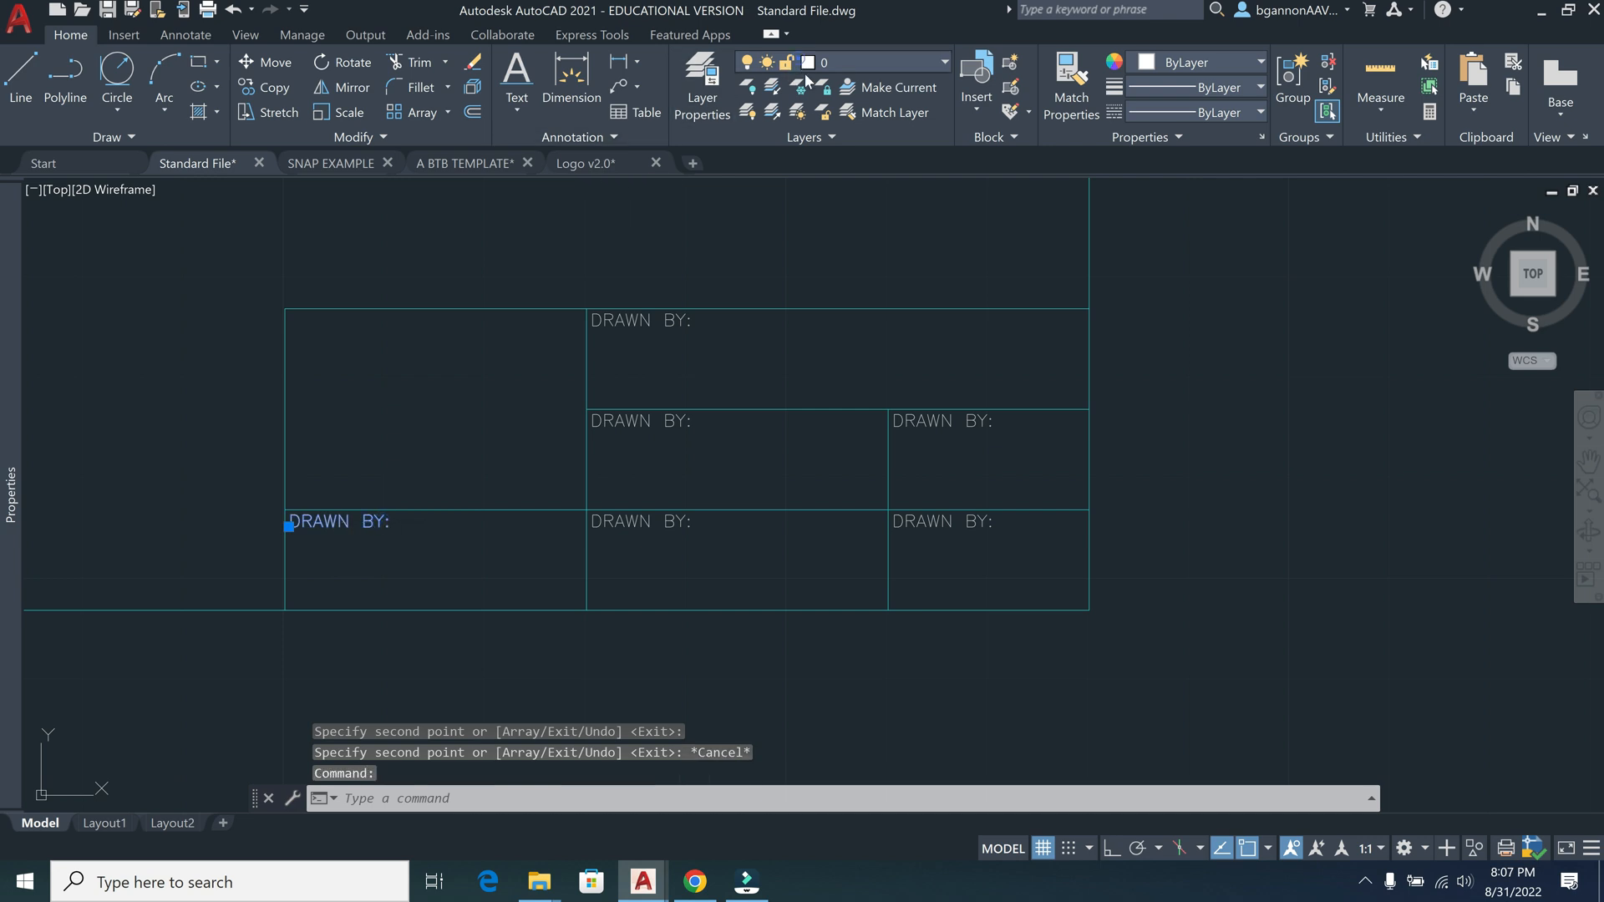
pyautogui.click(835, 62)
pyautogui.click(839, 312)
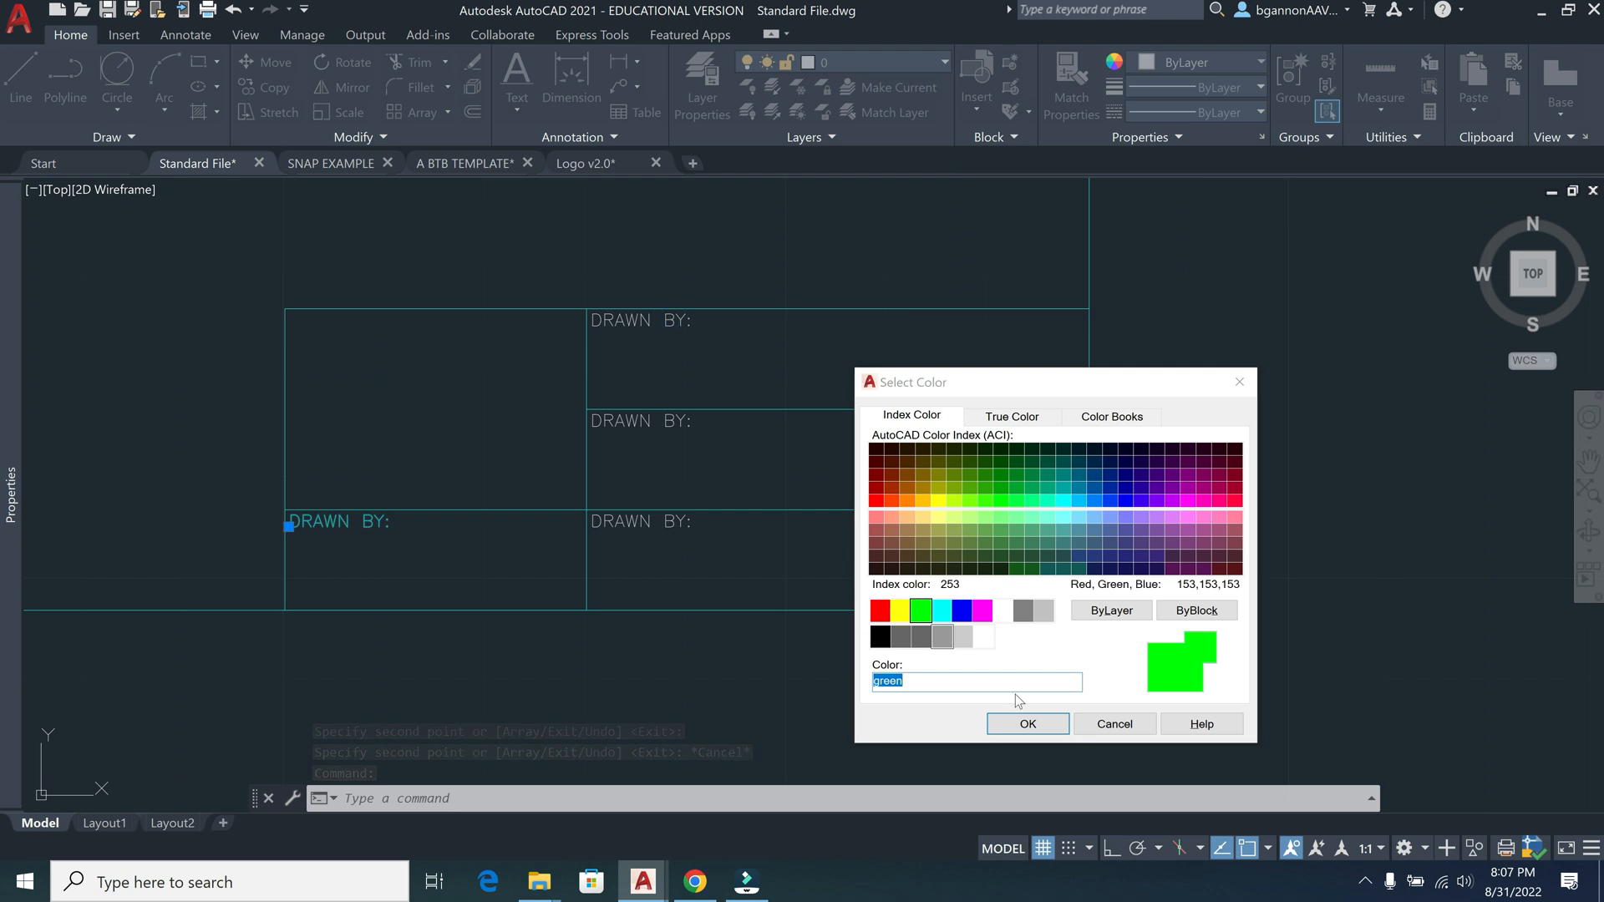
pyautogui.click(1028, 724)
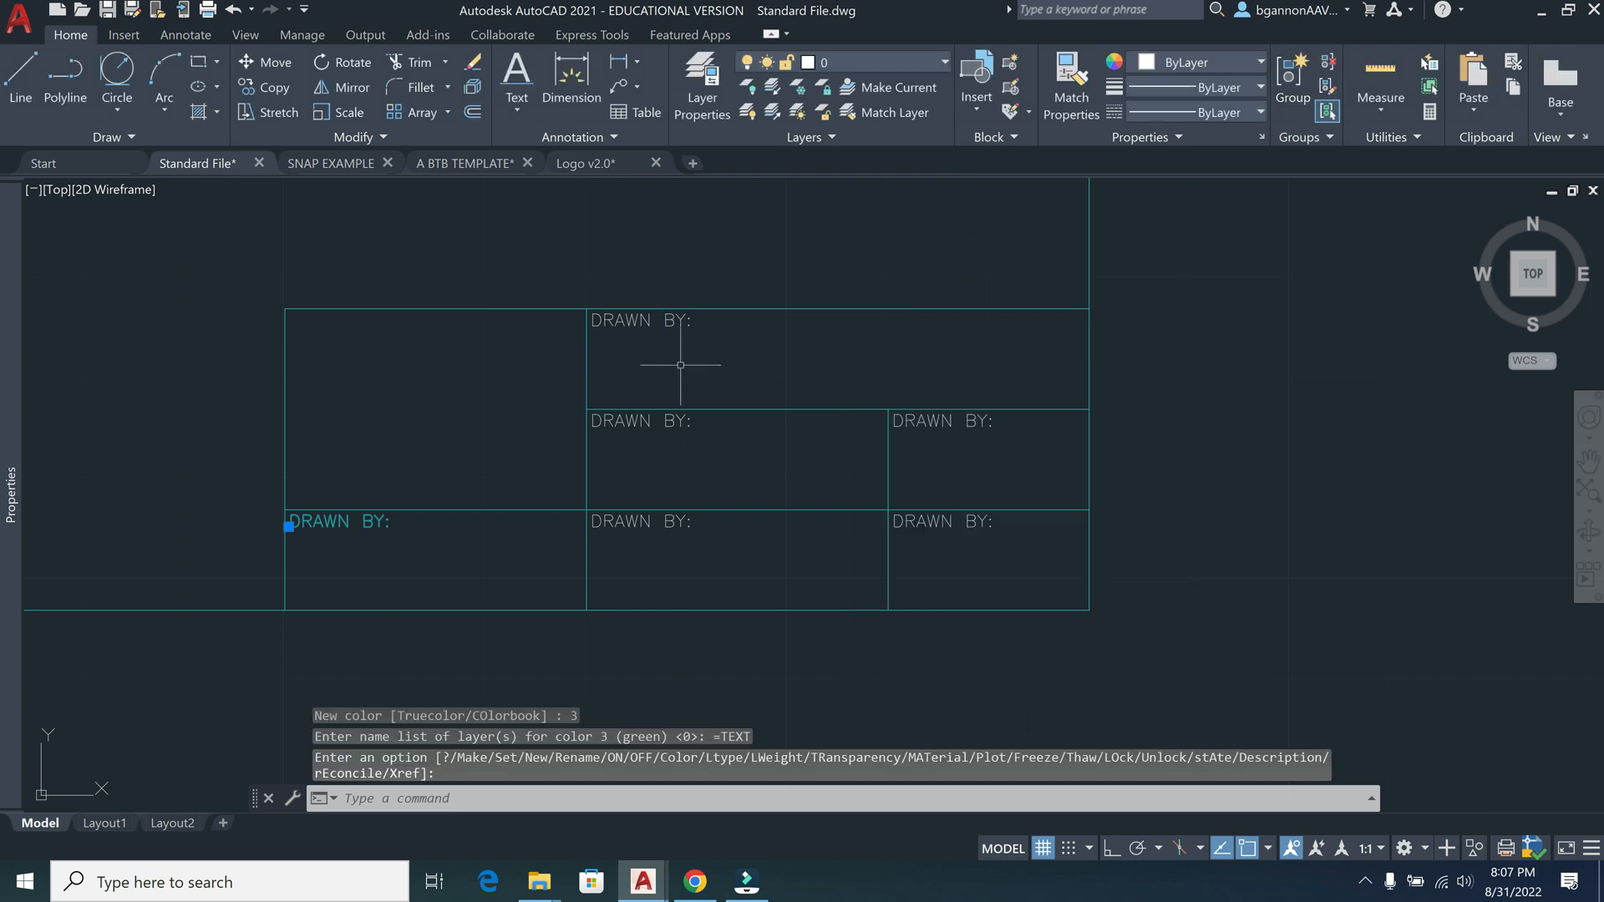
pyautogui.press('Escape')
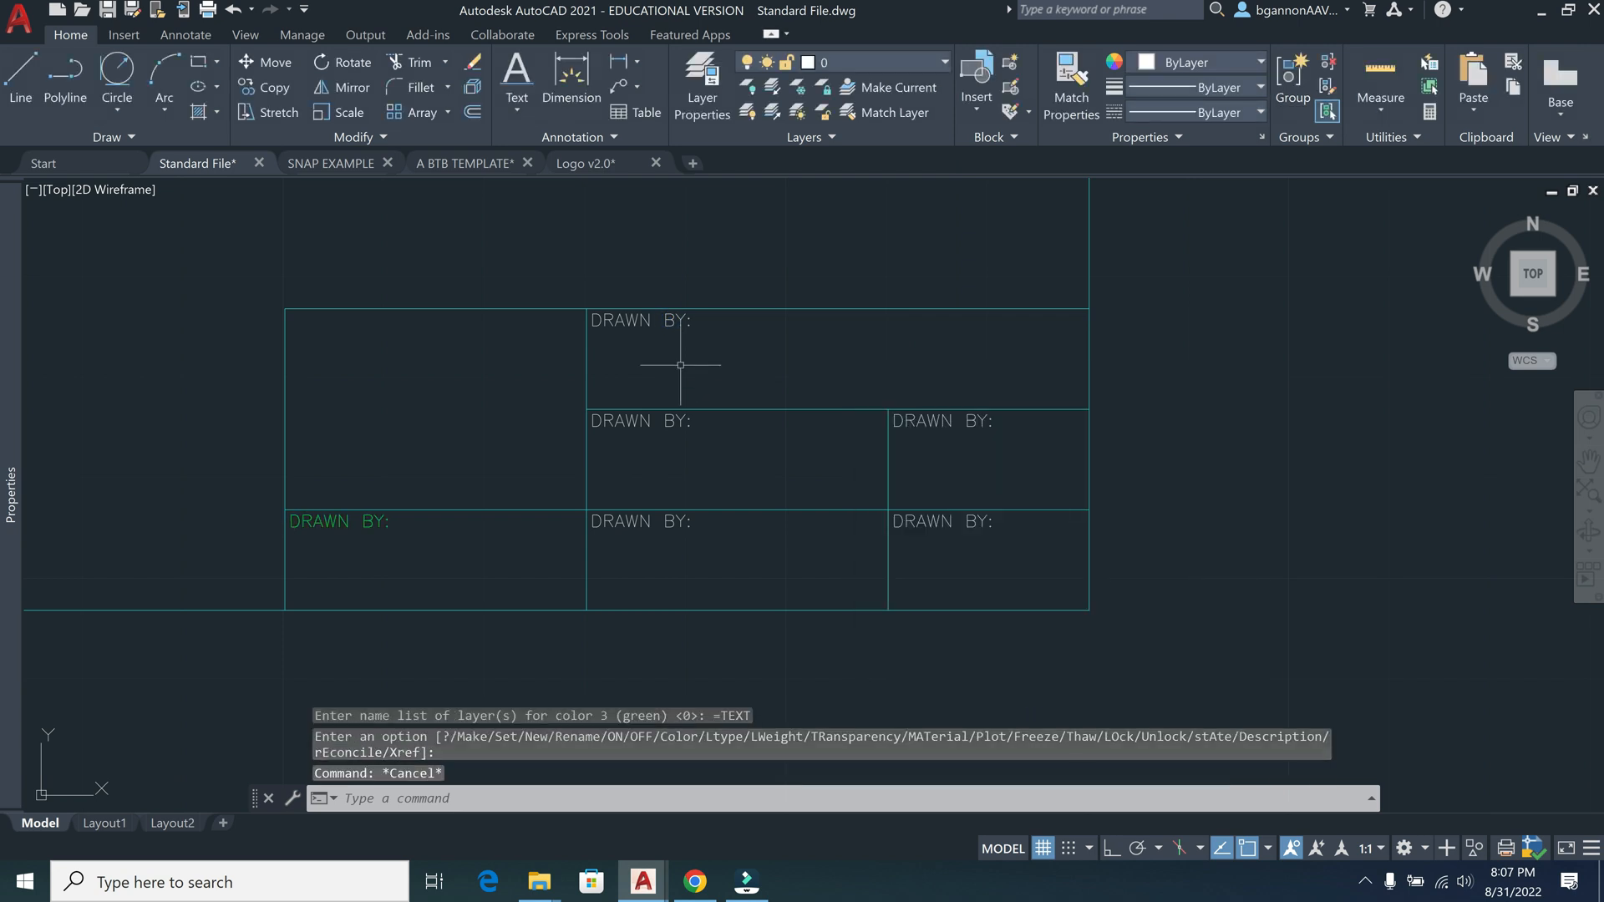
# Move the five copied "DRAWN BY:" texts in the other cells to the TEXT layer and clear the selection
pyautogui.click(679, 321)
pyautogui.click(662, 421)
pyautogui.click(671, 526)
pyautogui.click(905, 518)
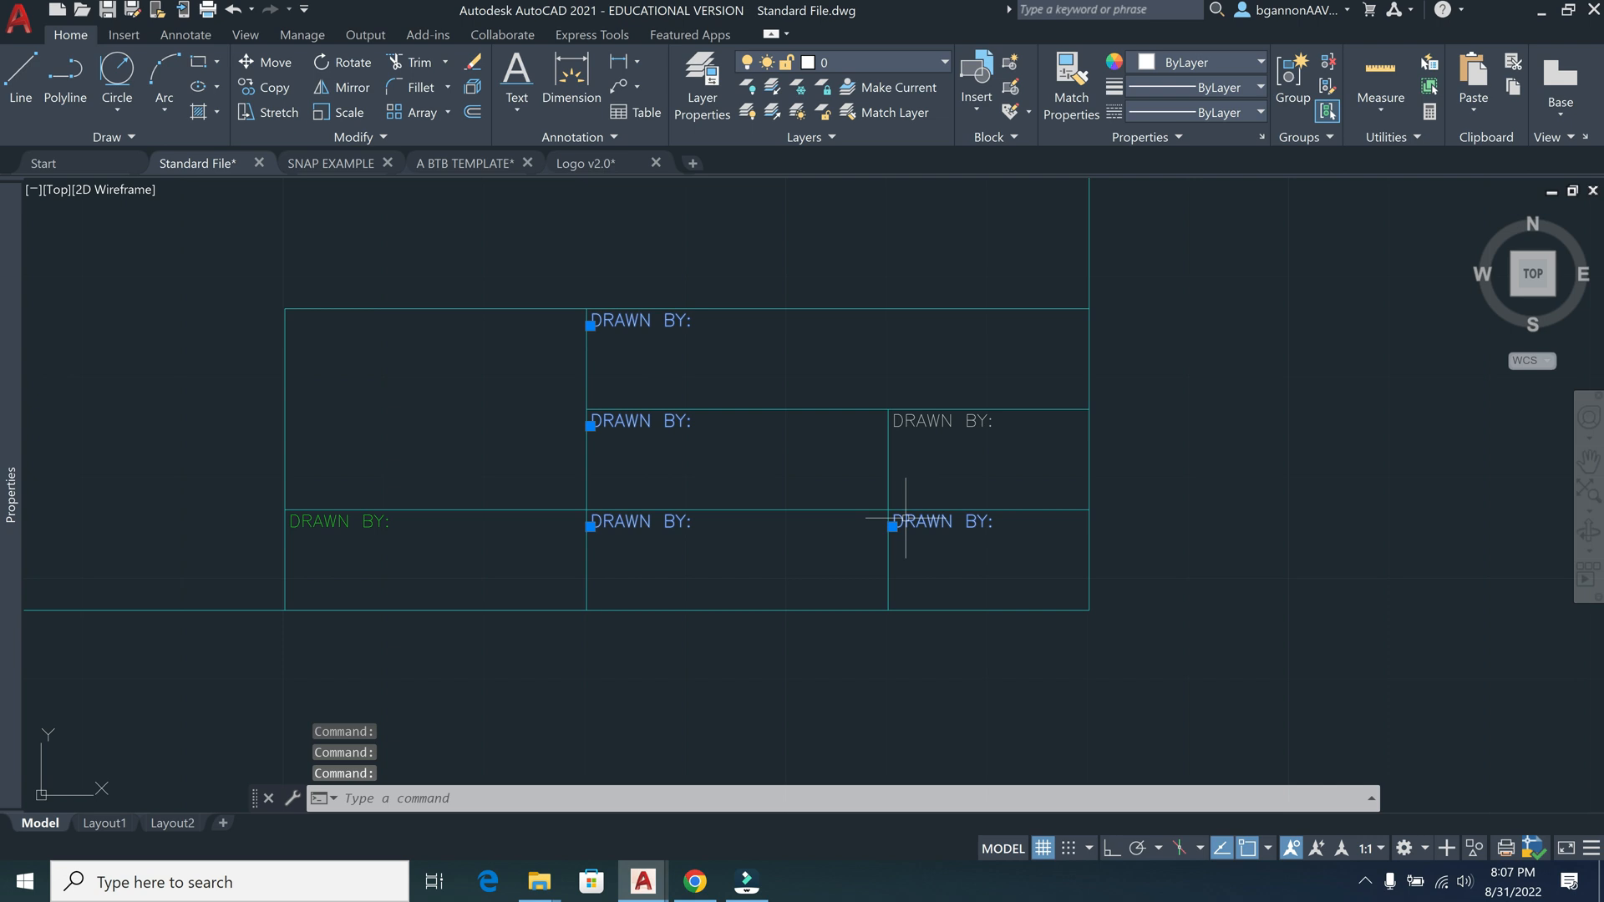
pyautogui.click(927, 421)
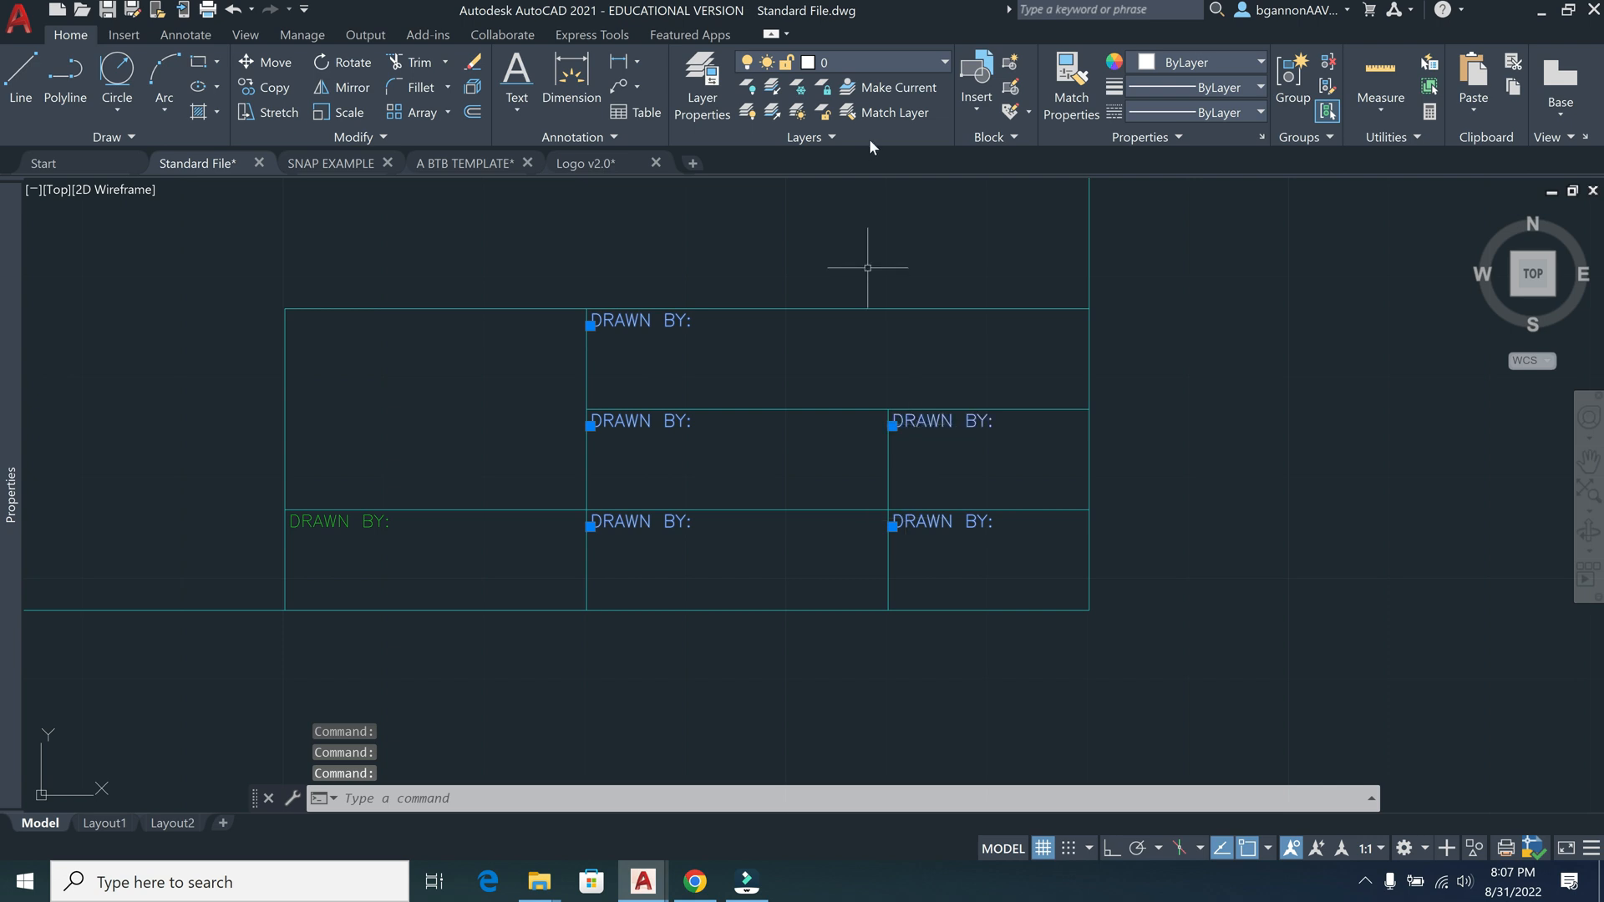
pyautogui.click(878, 63)
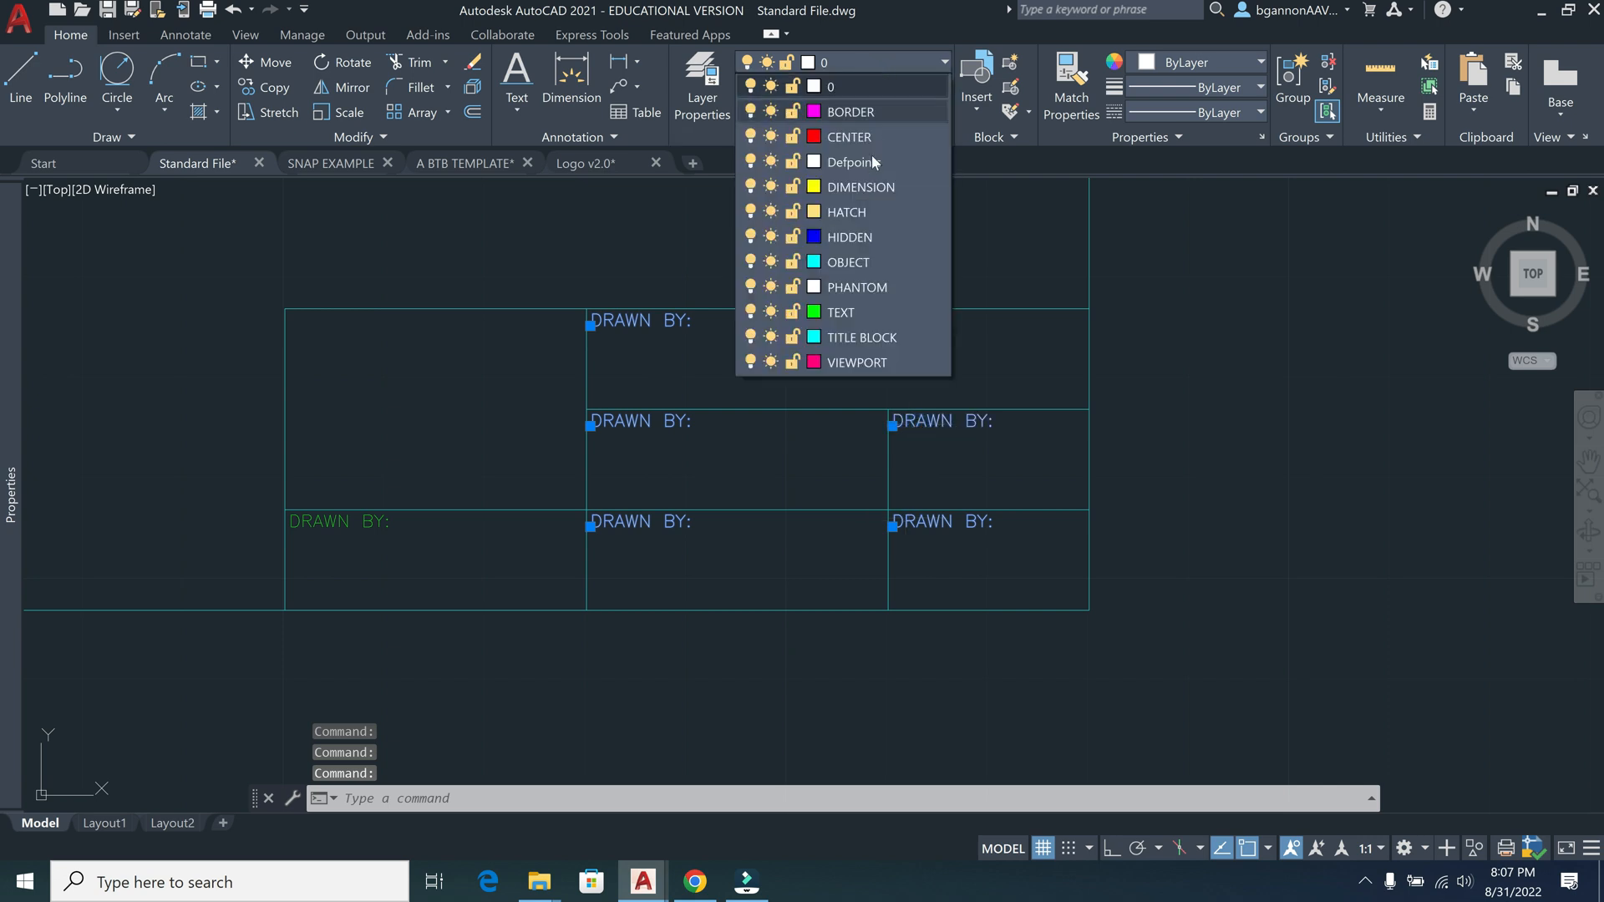
pyautogui.click(855, 311)
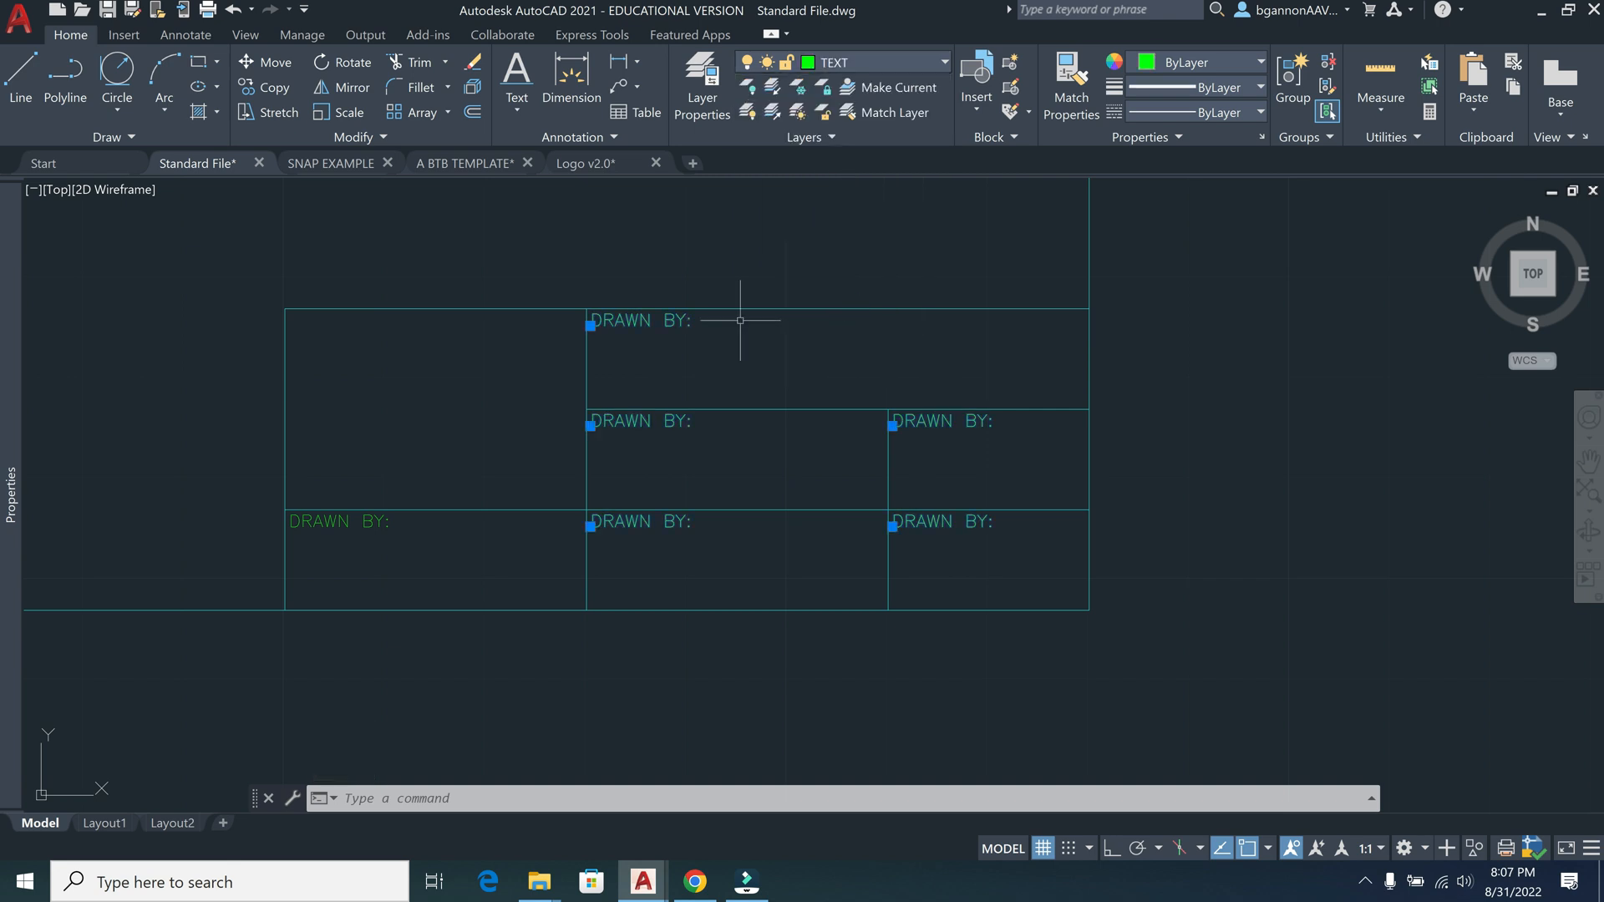
pyautogui.press('Escape')
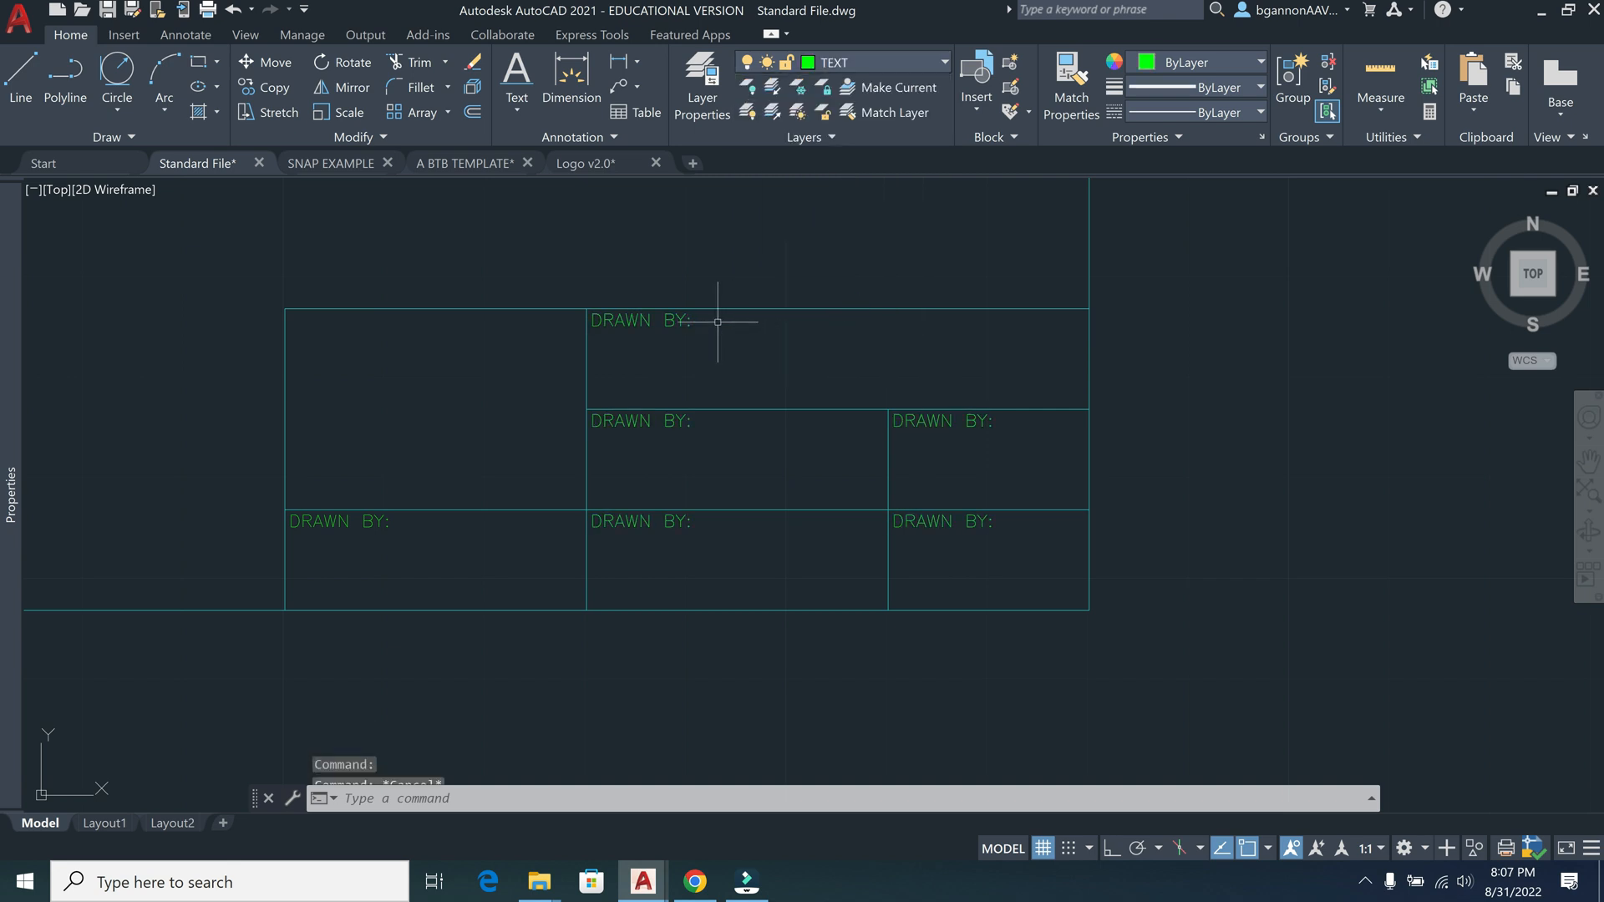
# Change the label in the title block's wide top cell to "DRAWING TITLE:"
pyautogui.doubleClick(591, 324)
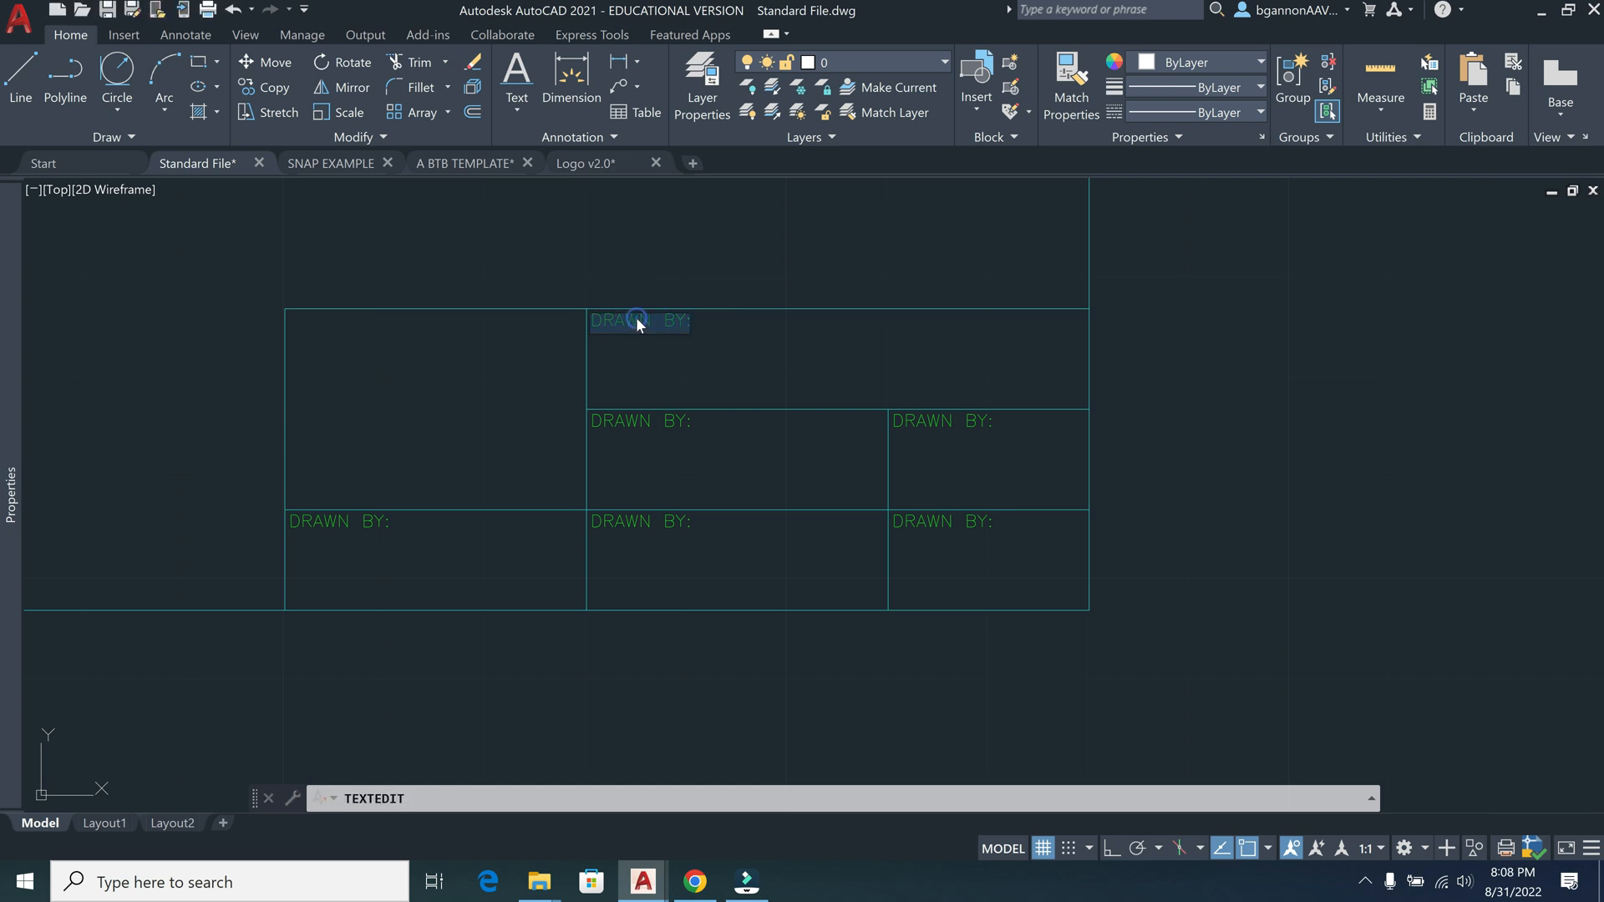
pyautogui.write('DRAWING TITLE')
pyautogui.press('Return')
# Change the middle column's label in the middle row to "SCALE:" and the one in the bottom row to "DATE:"
pyautogui.click(638, 426)
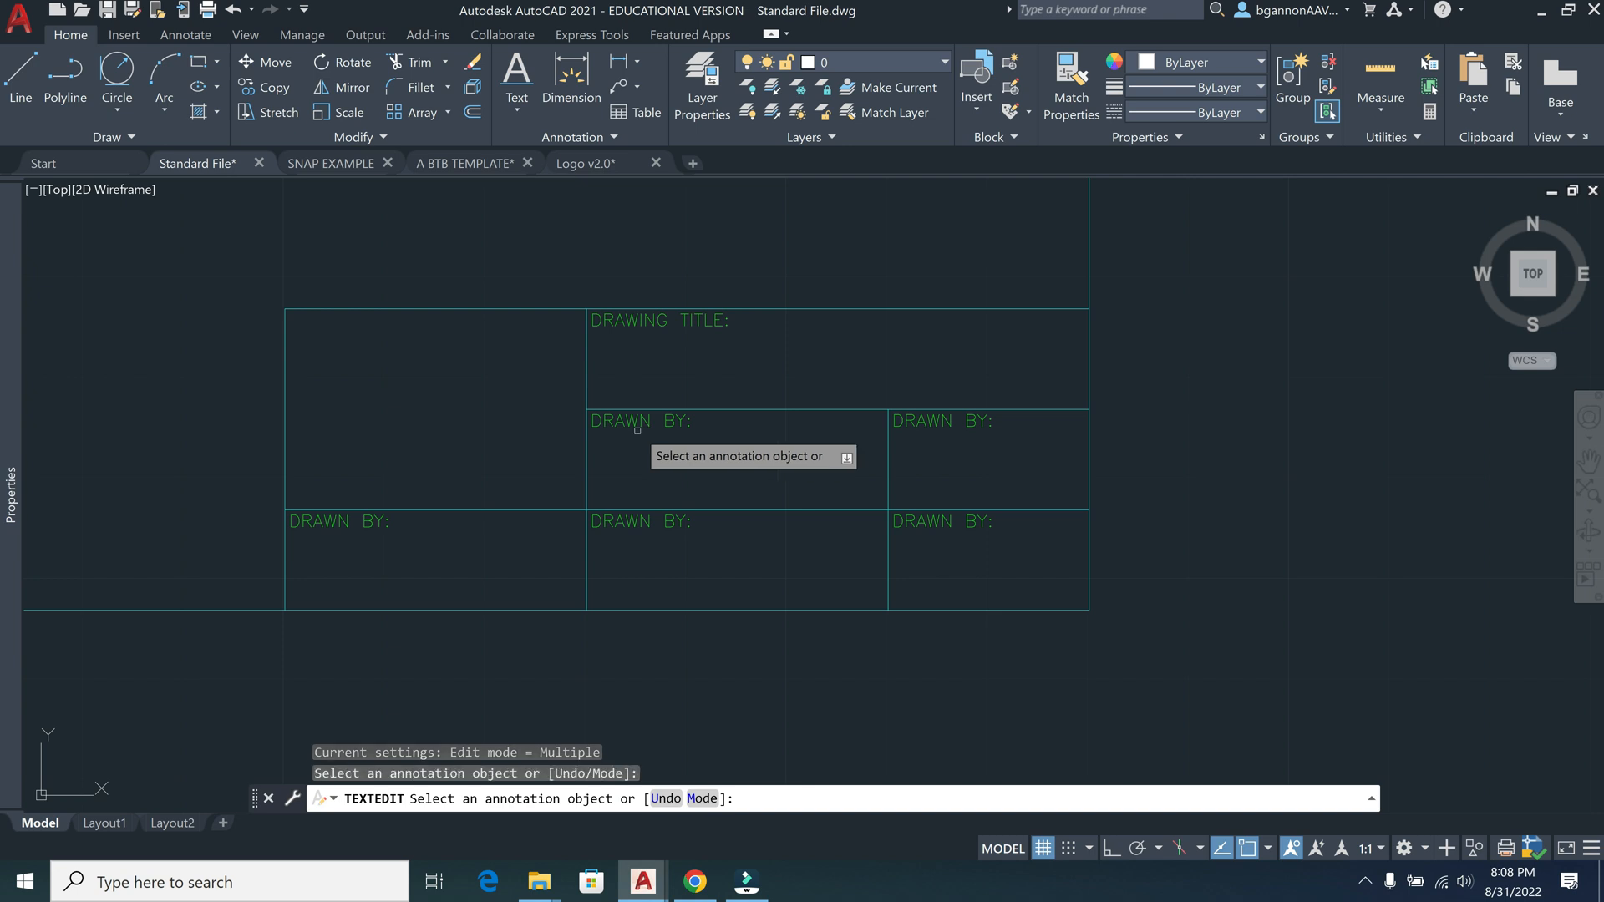
pyautogui.click(638, 426)
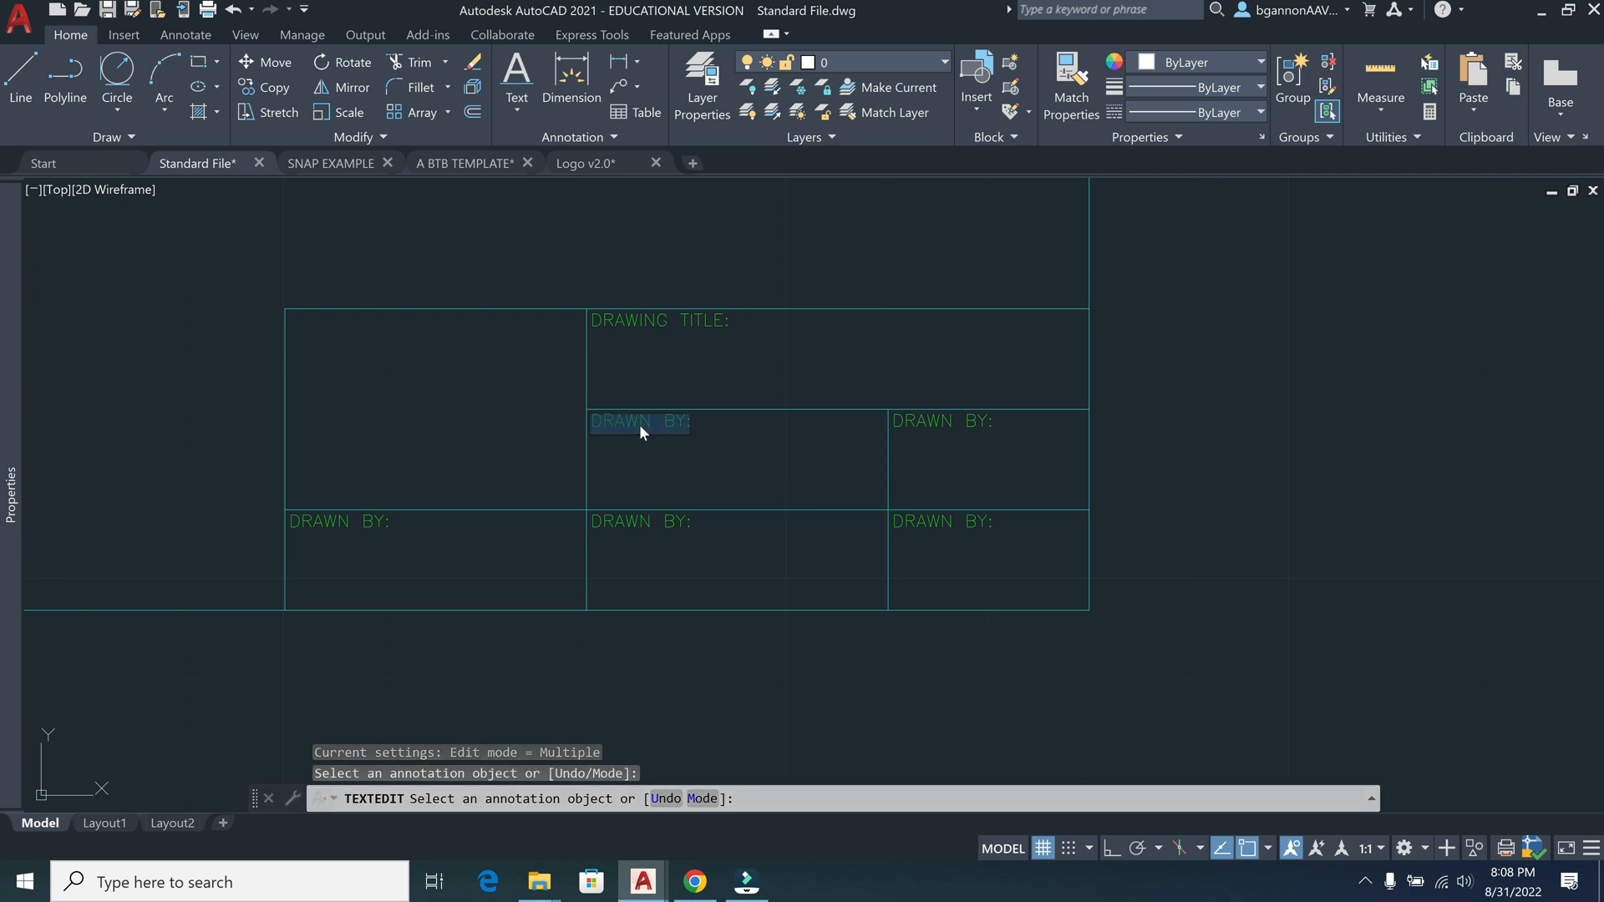
pyautogui.click(639, 425)
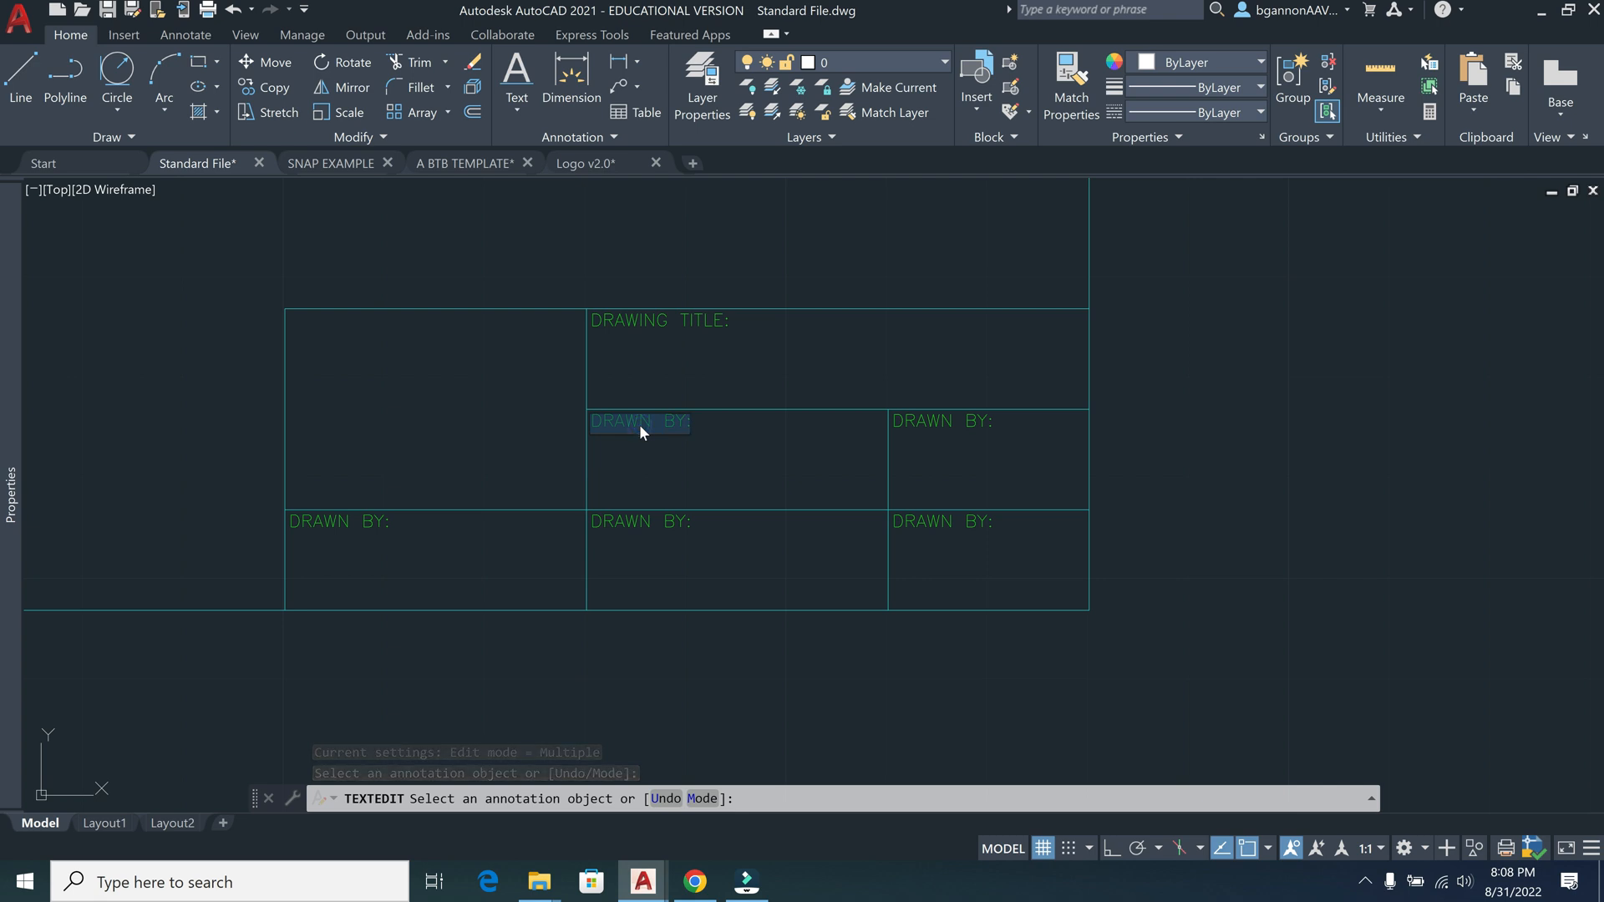
pyautogui.write('SCALE')
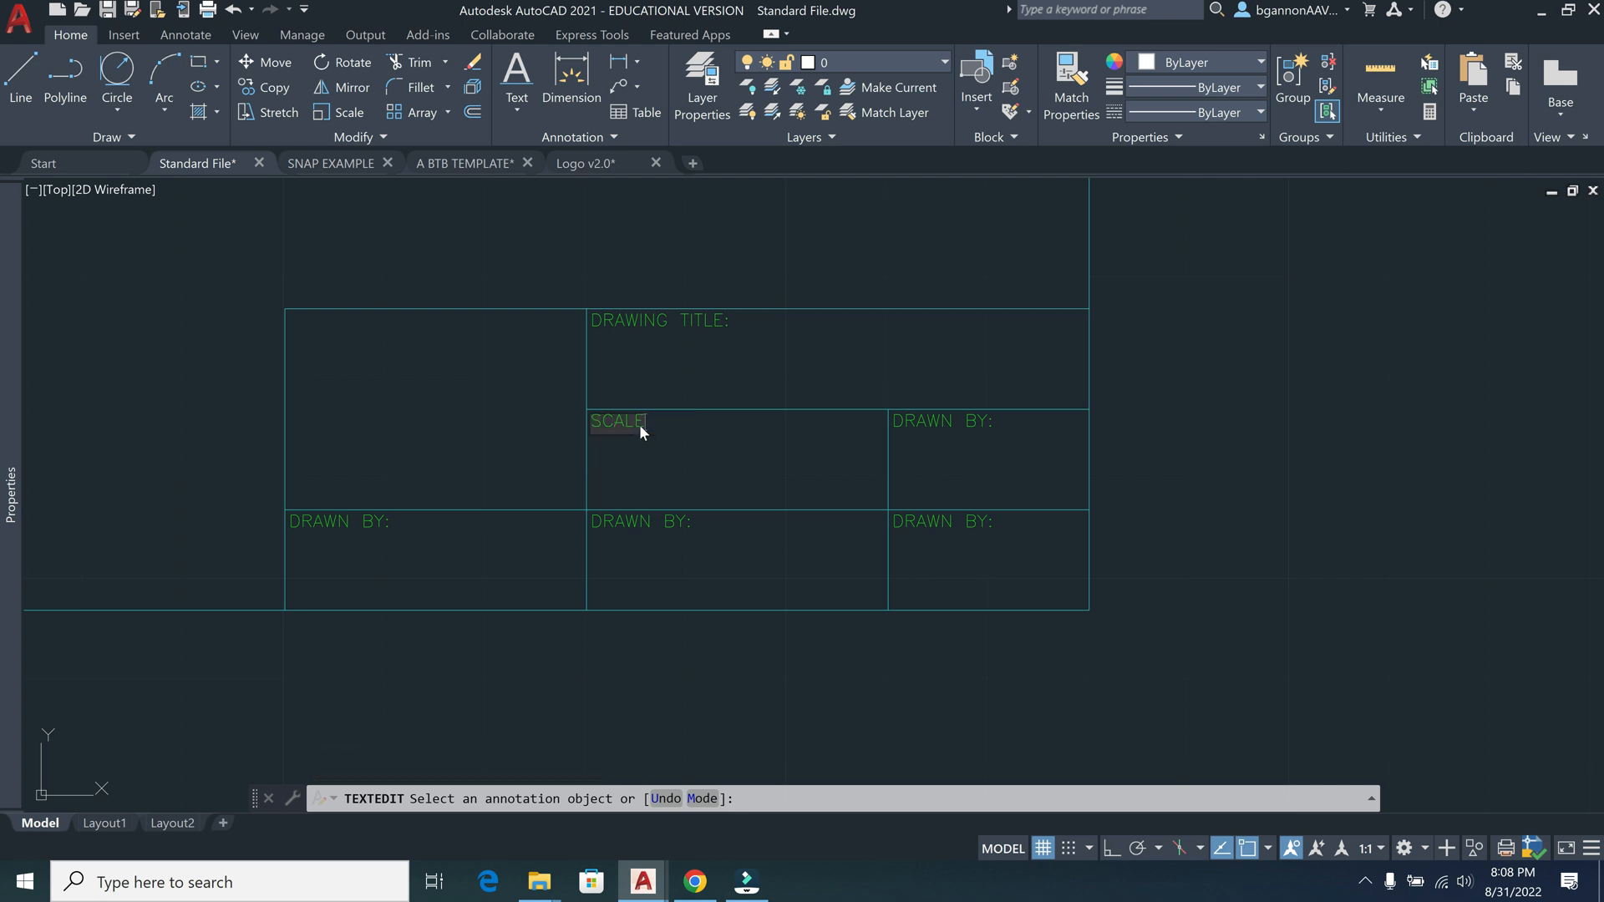
pyautogui.click(651, 518)
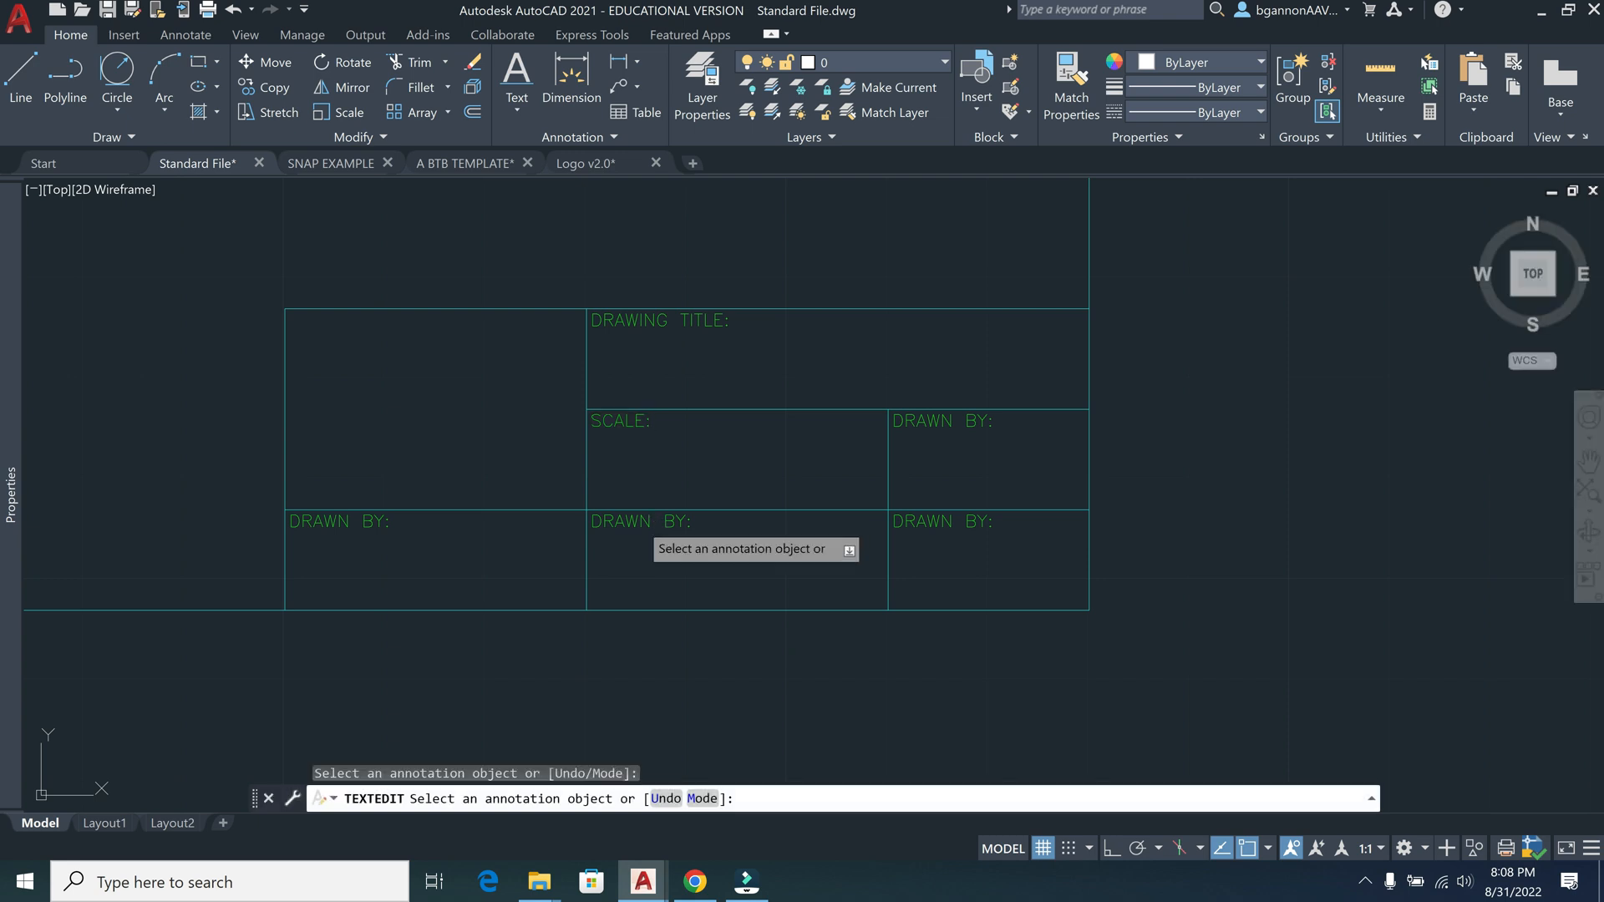
pyautogui.click(641, 525)
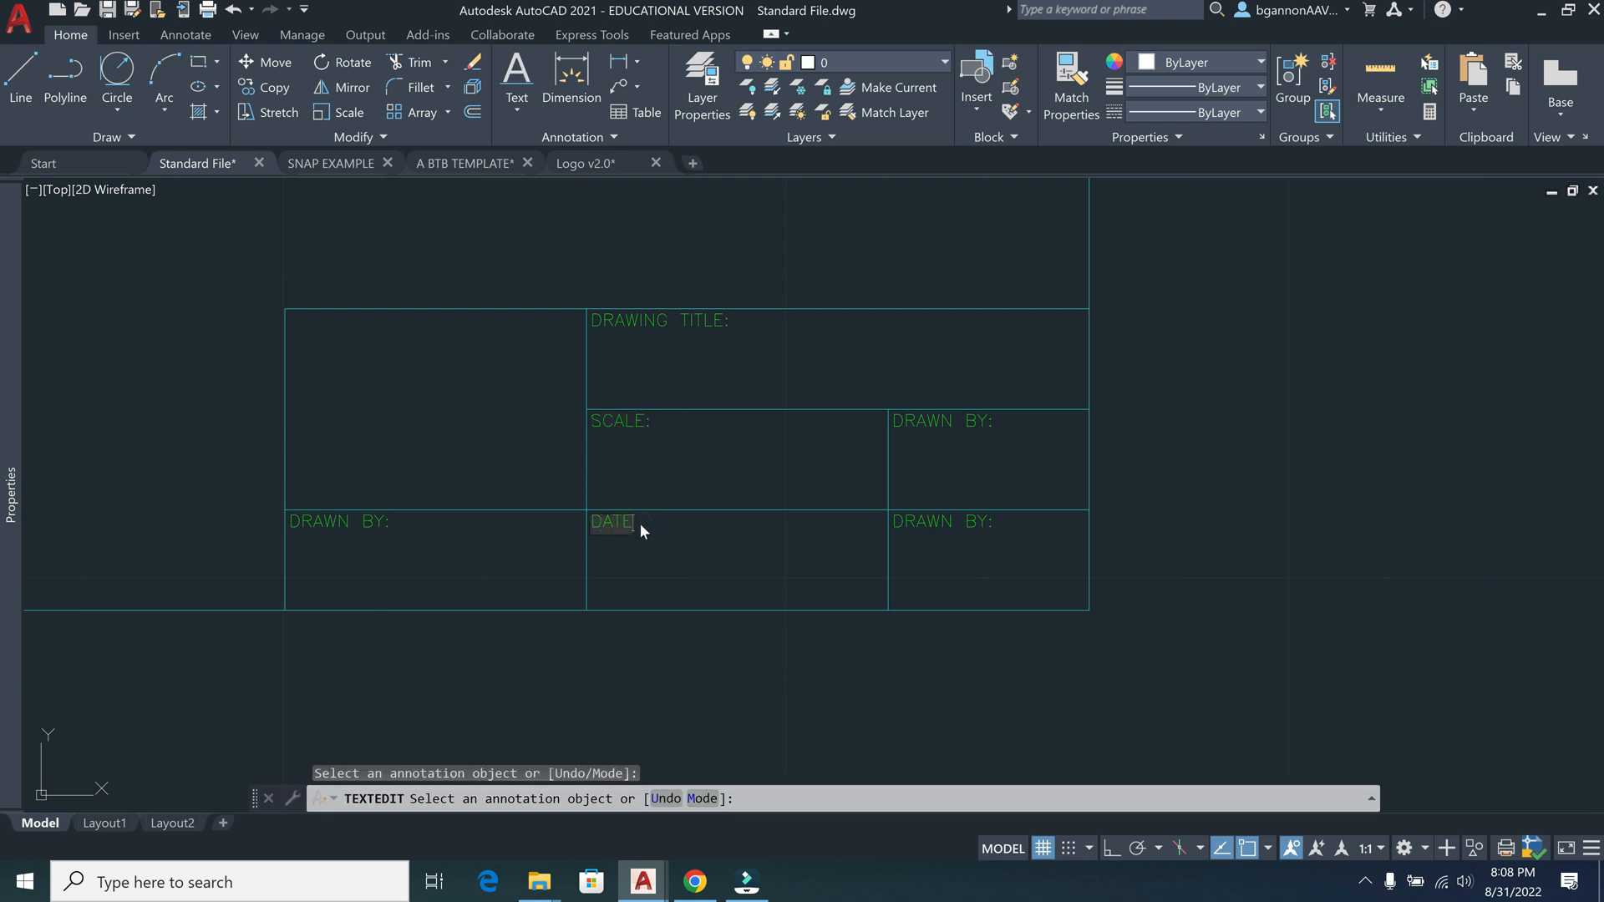
pyautogui.click(640, 523)
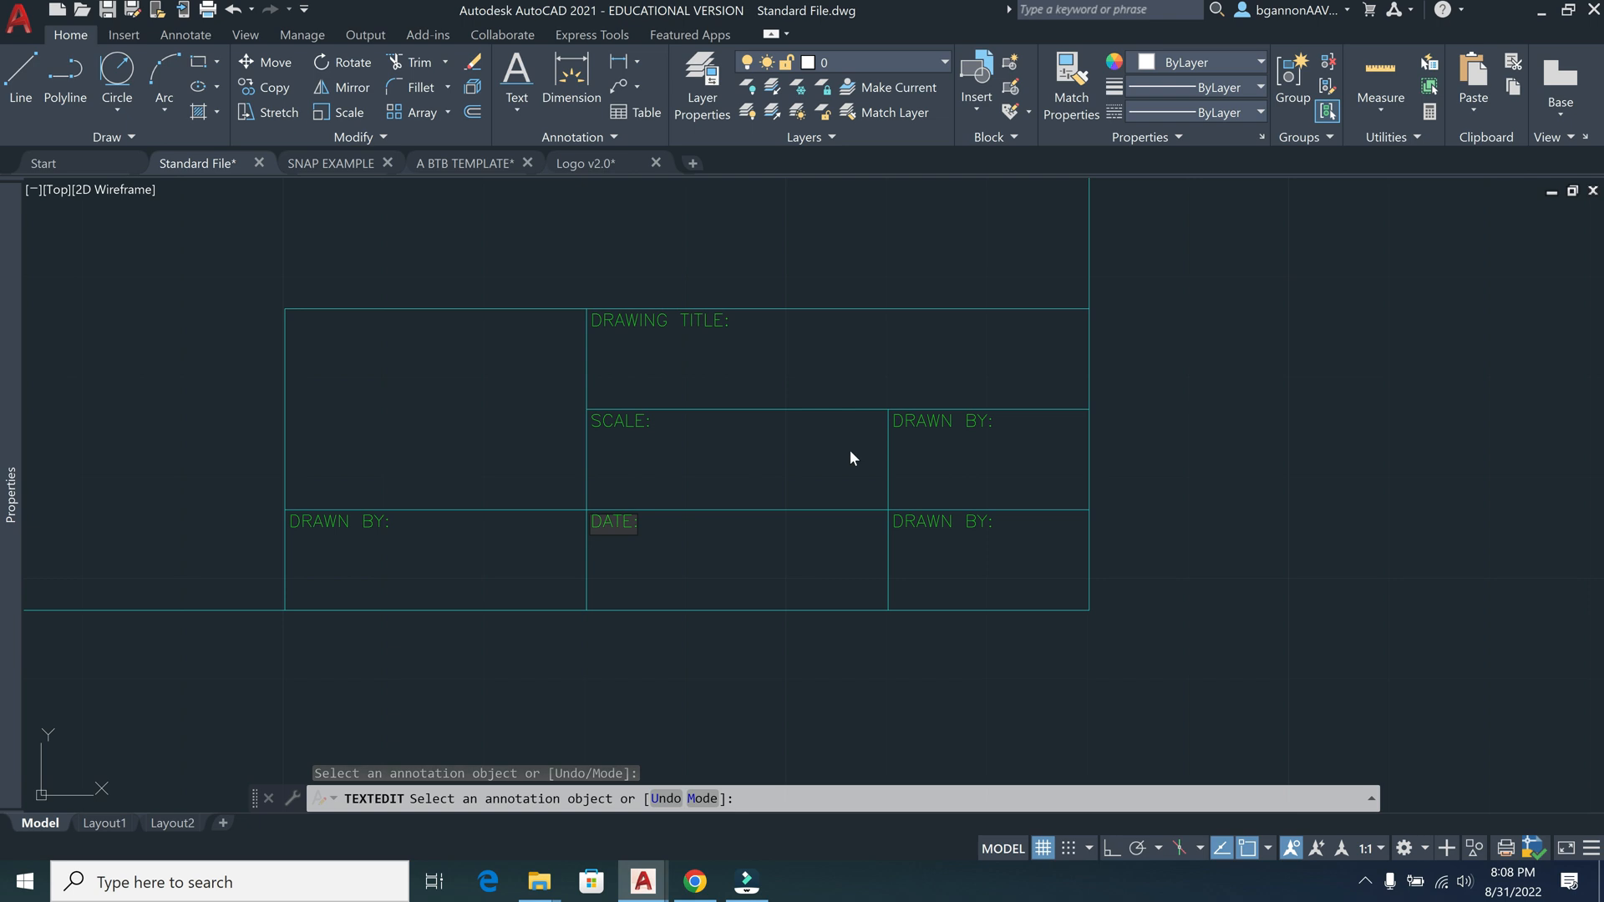
# Change the right column's upper label to "CLASS:" and its lower label to "DWG NO:", and end text editing
pyautogui.click(913, 421)
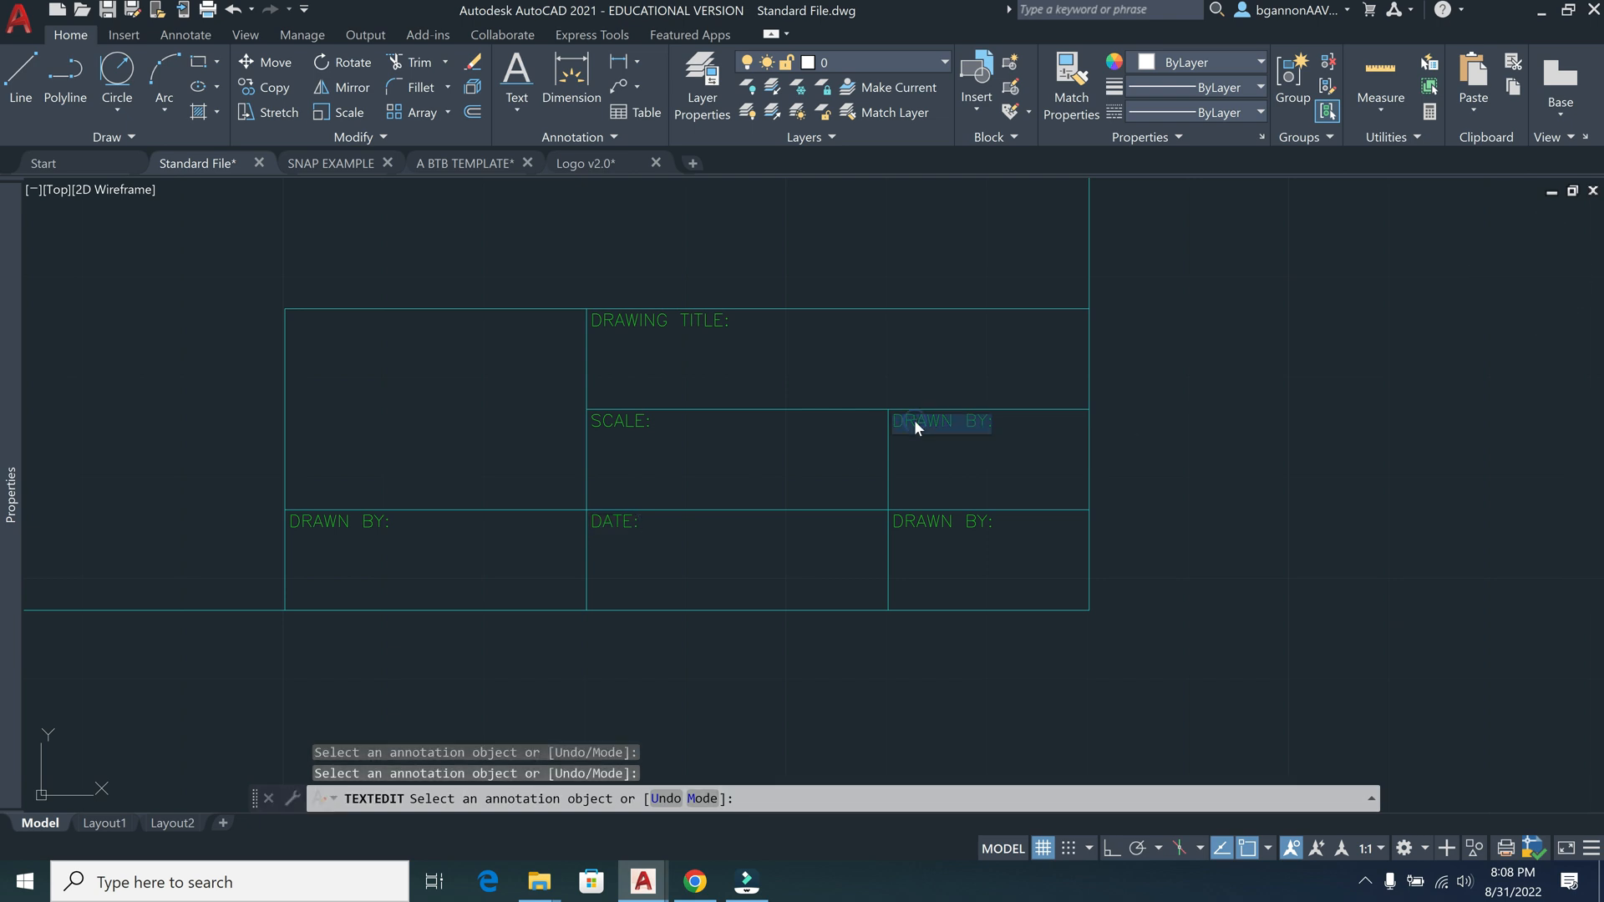
pyautogui.write('CLASS:')
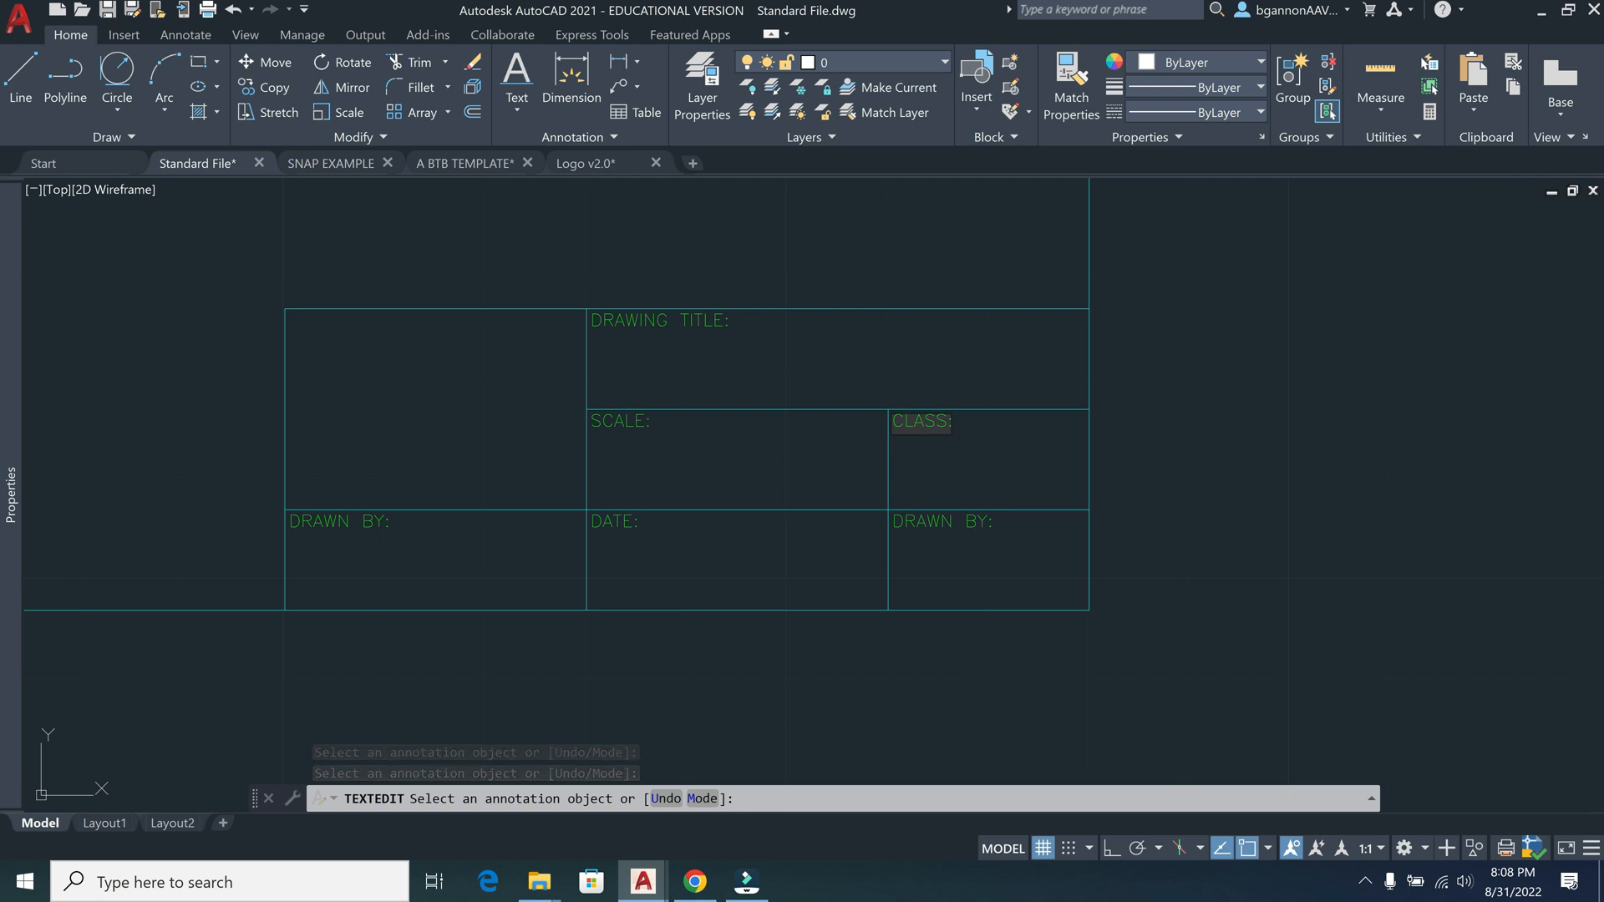
pyautogui.click(974, 518)
pyautogui.click(968, 521)
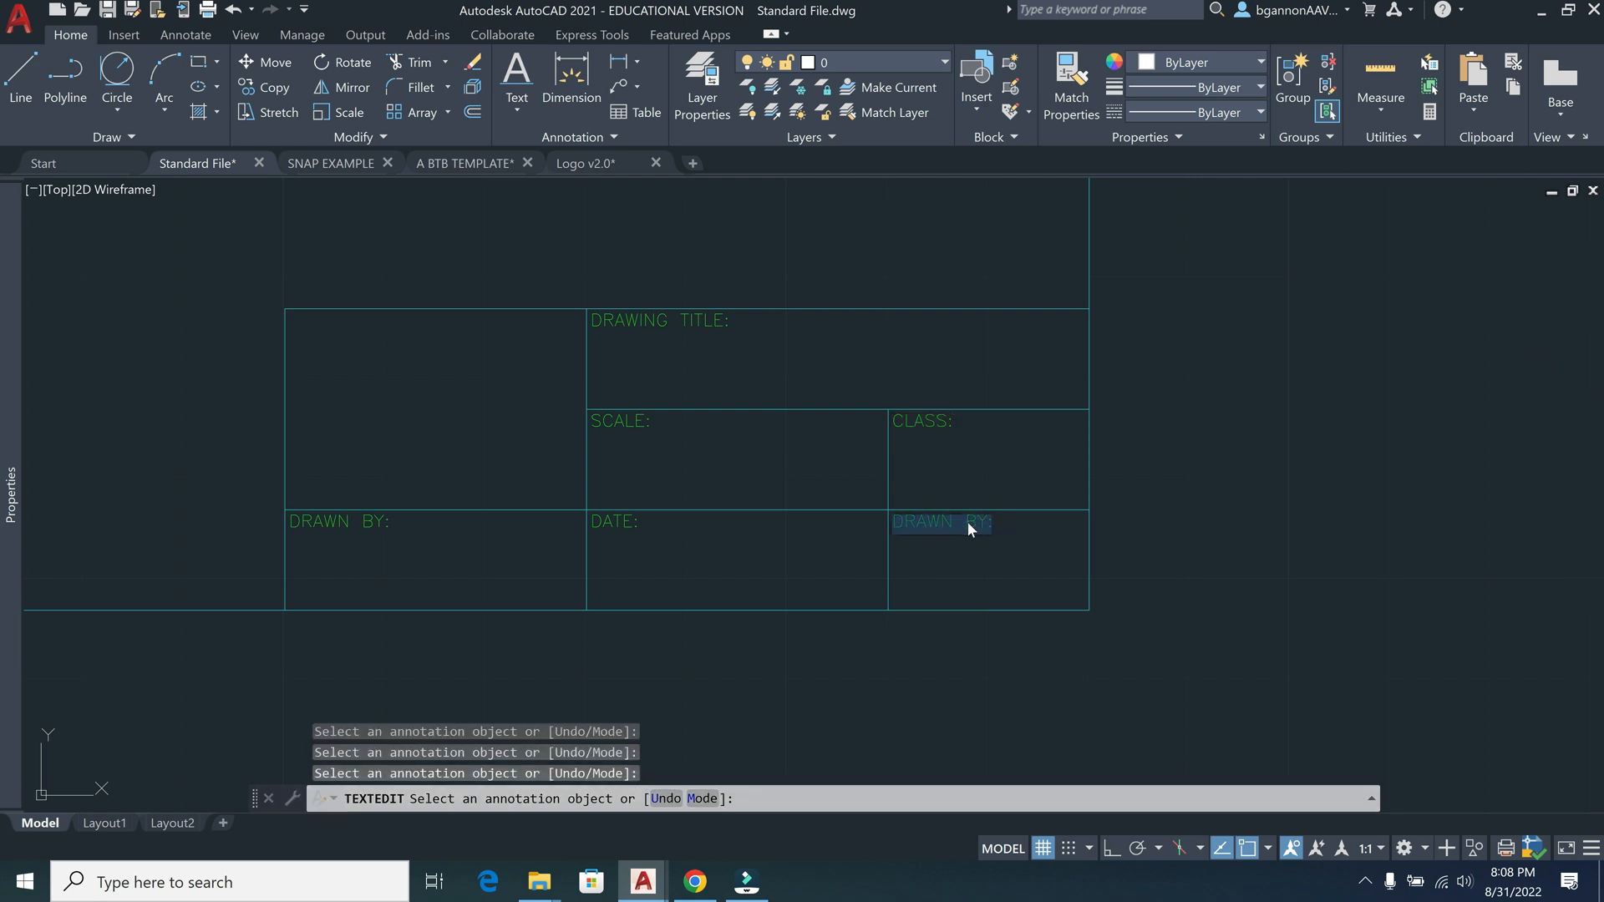
pyautogui.write('DWG NO:')
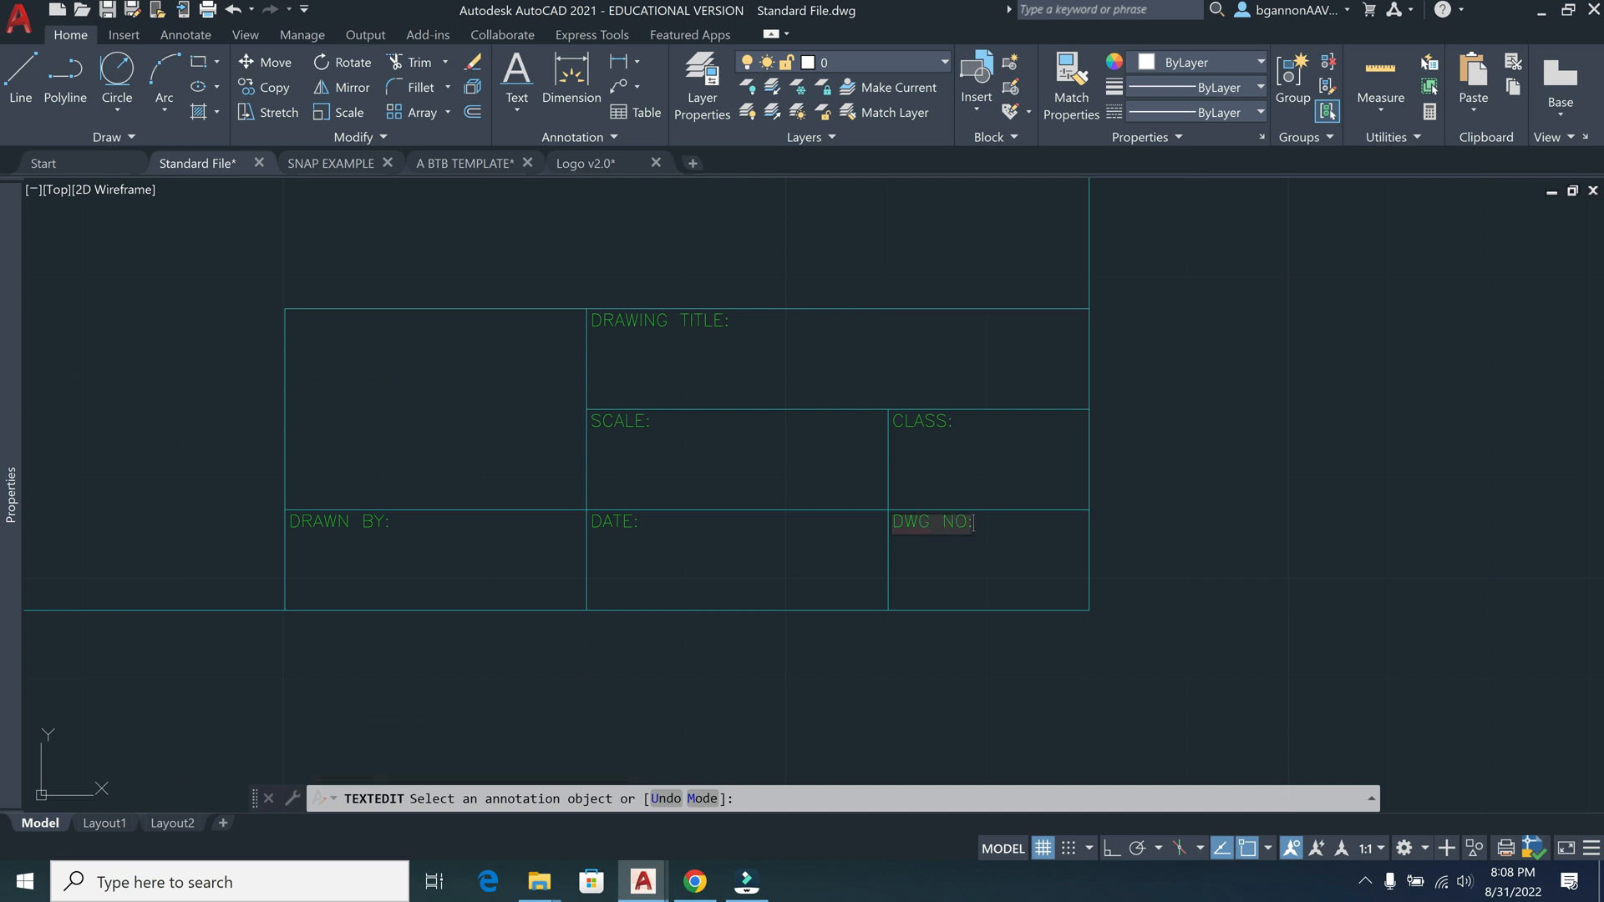
pyautogui.press('Return')
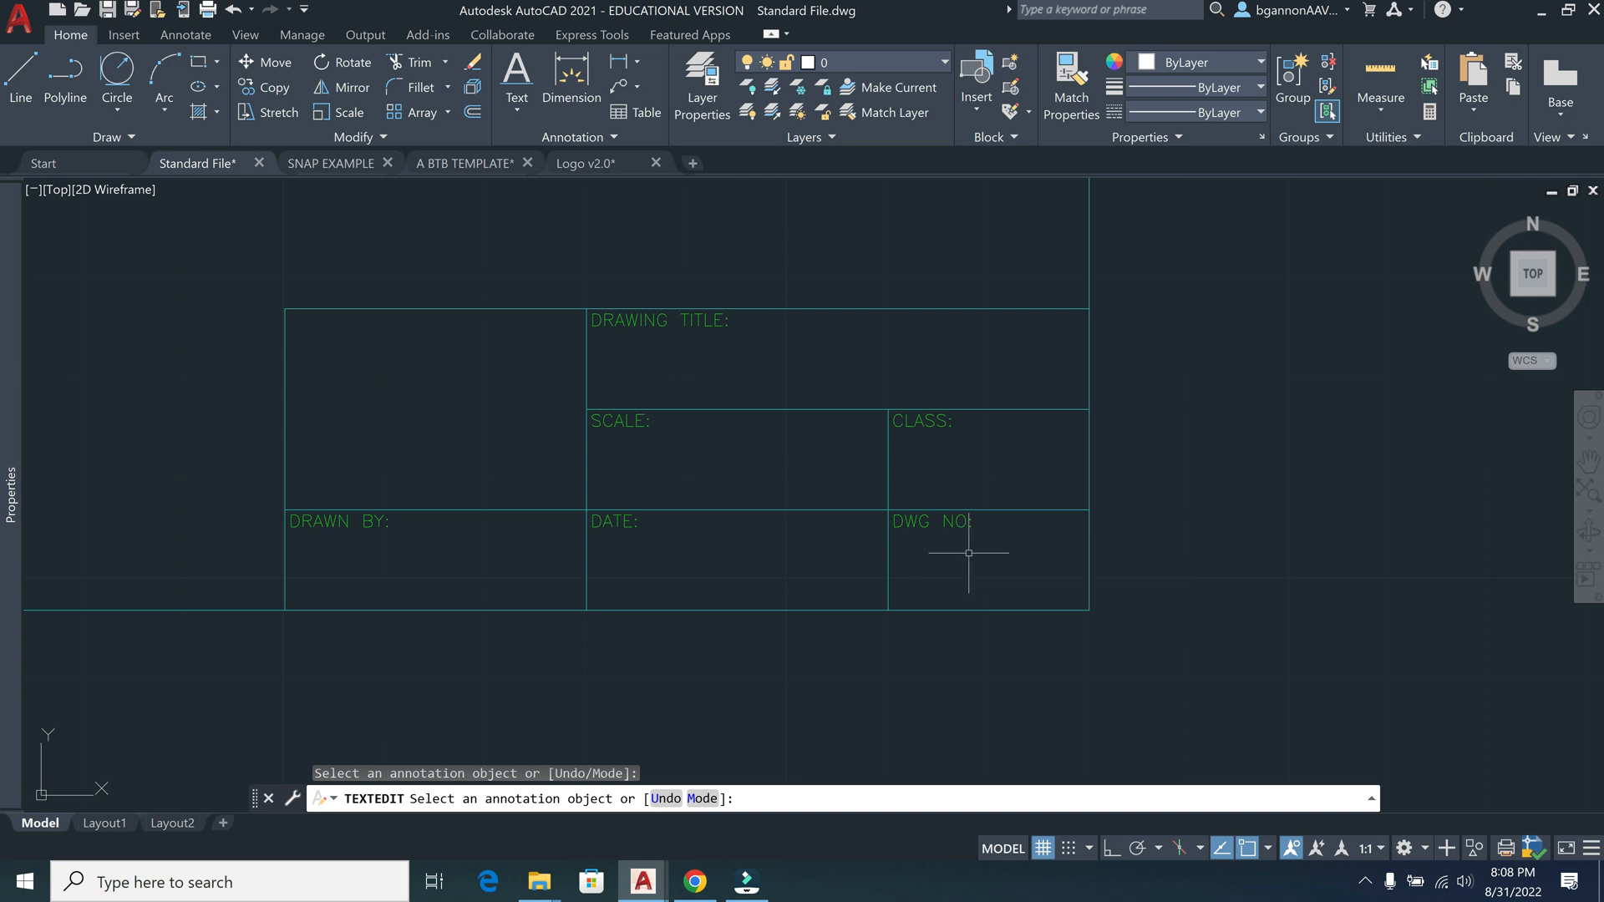
pyautogui.press('Escape')
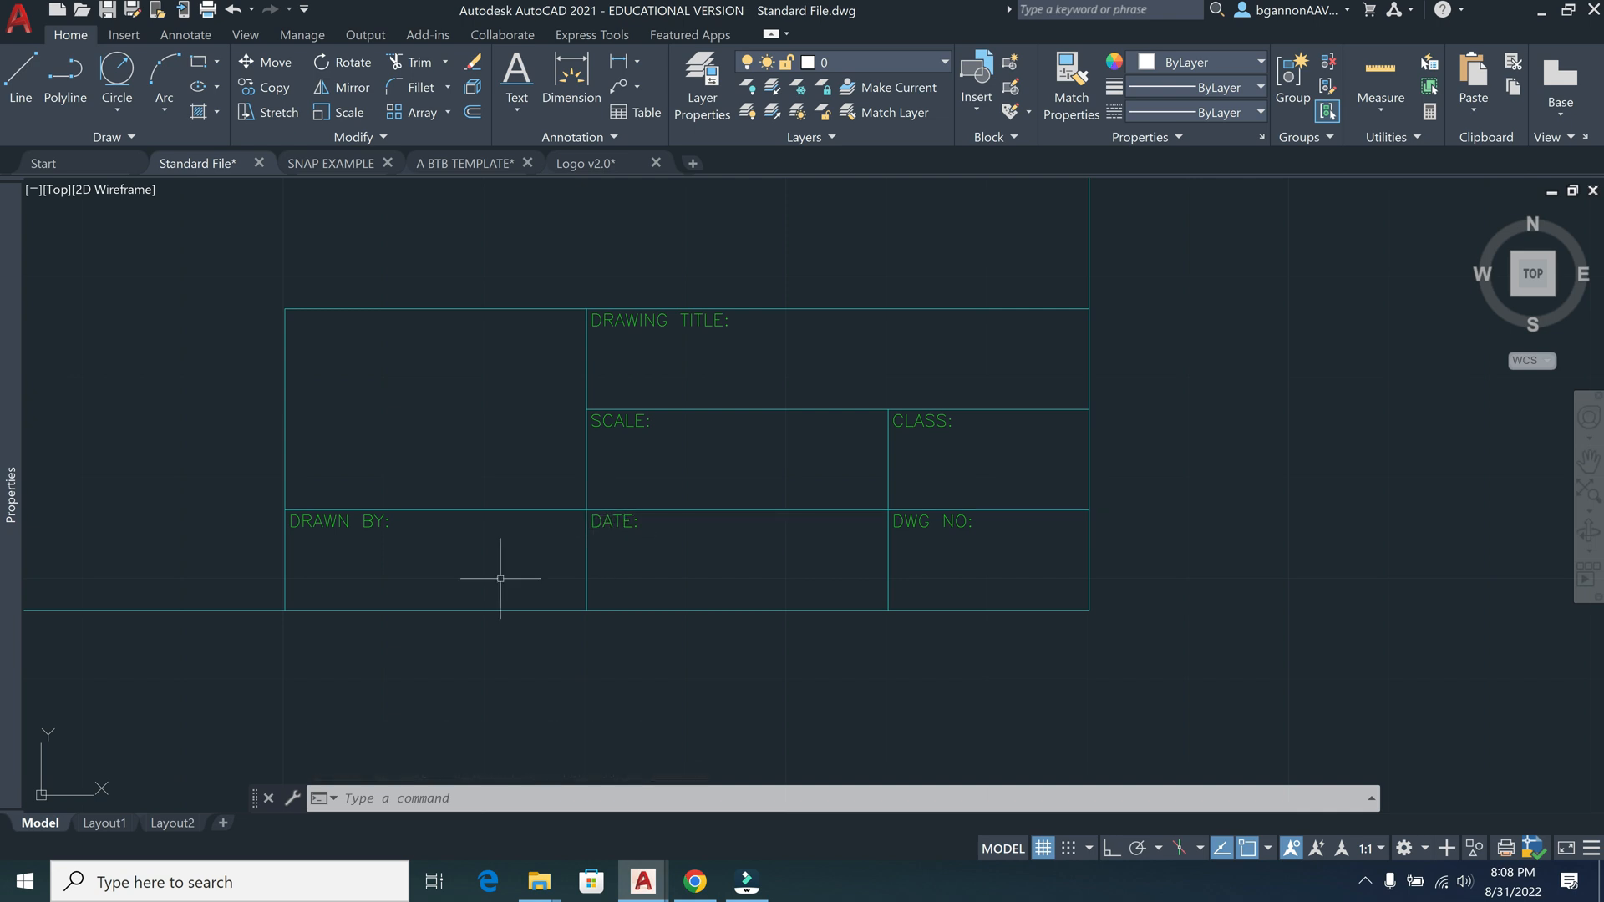
# Copy the "DRAWN BY:" label and paste the duplicate in the empty area just above the title block
pyautogui.scroll(-2, 479, 580)
pyautogui.moveTo(487, 573); pyautogui.dragTo(723, 605, button='middle')
pyautogui.click(645, 573)
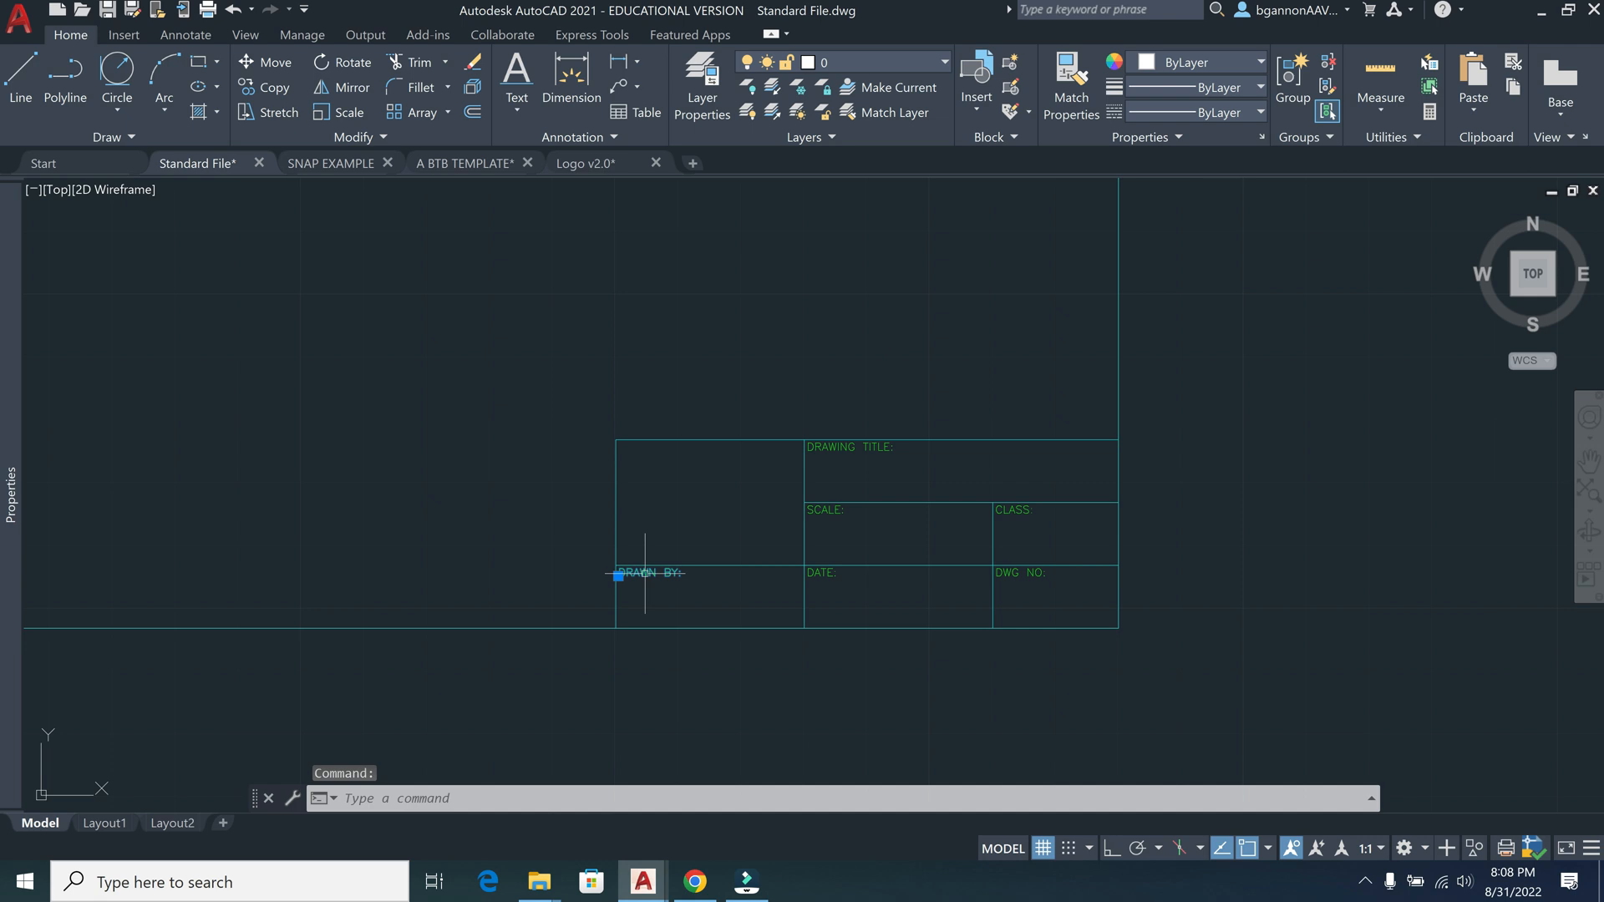
pyautogui.hotkey('ctrl', 'c')
pyautogui.hotkey('ctrl', 'v')
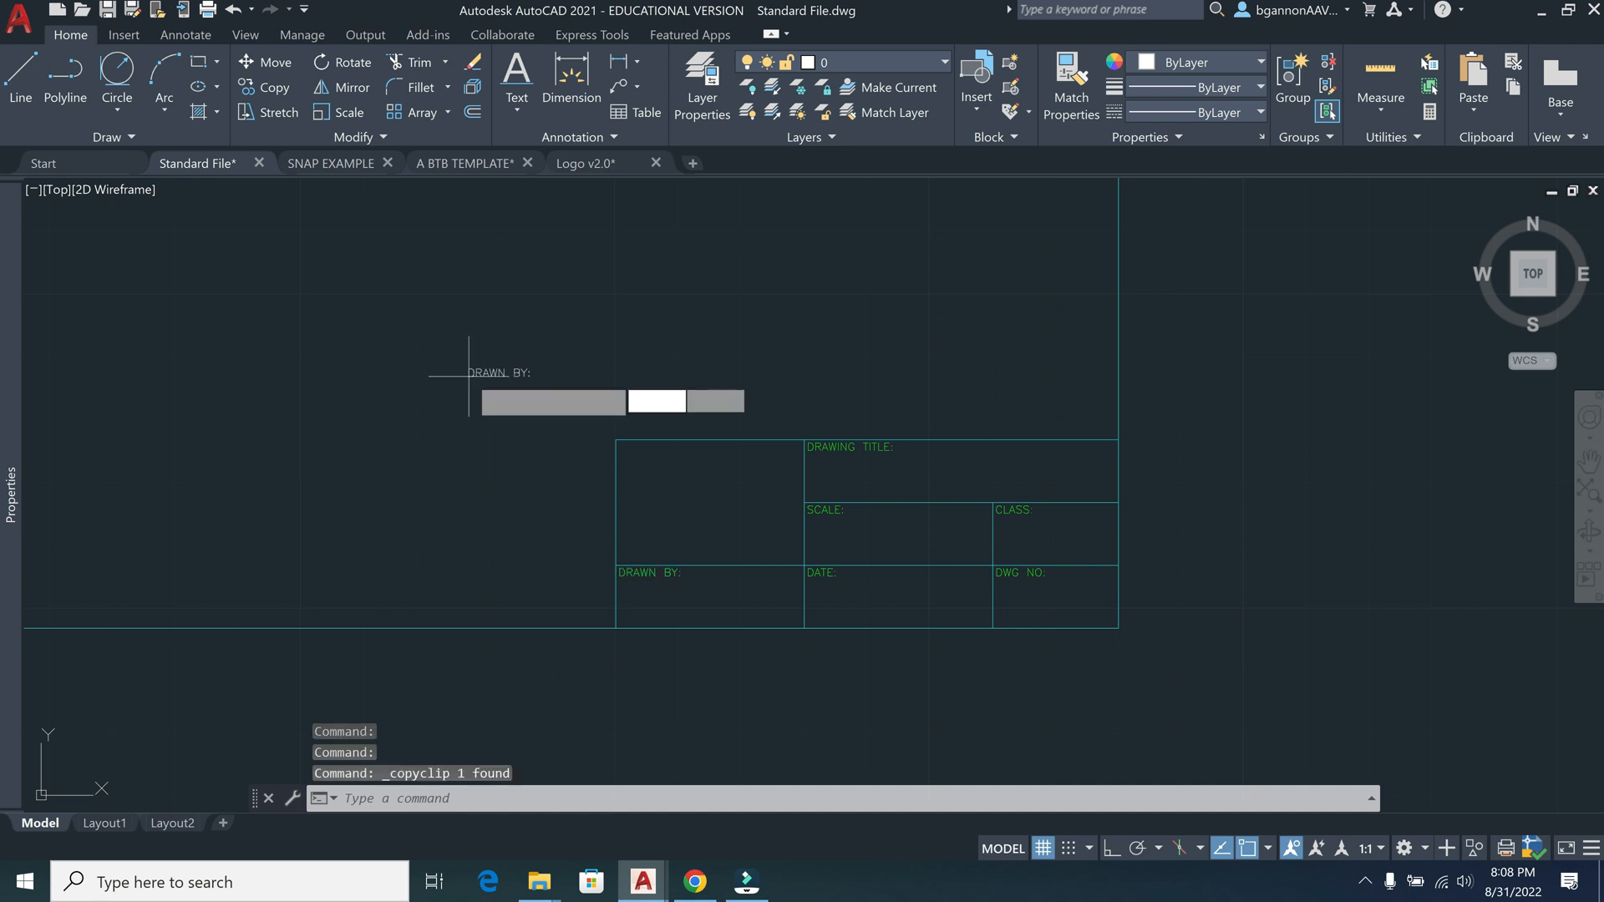
pyautogui.click(550, 374)
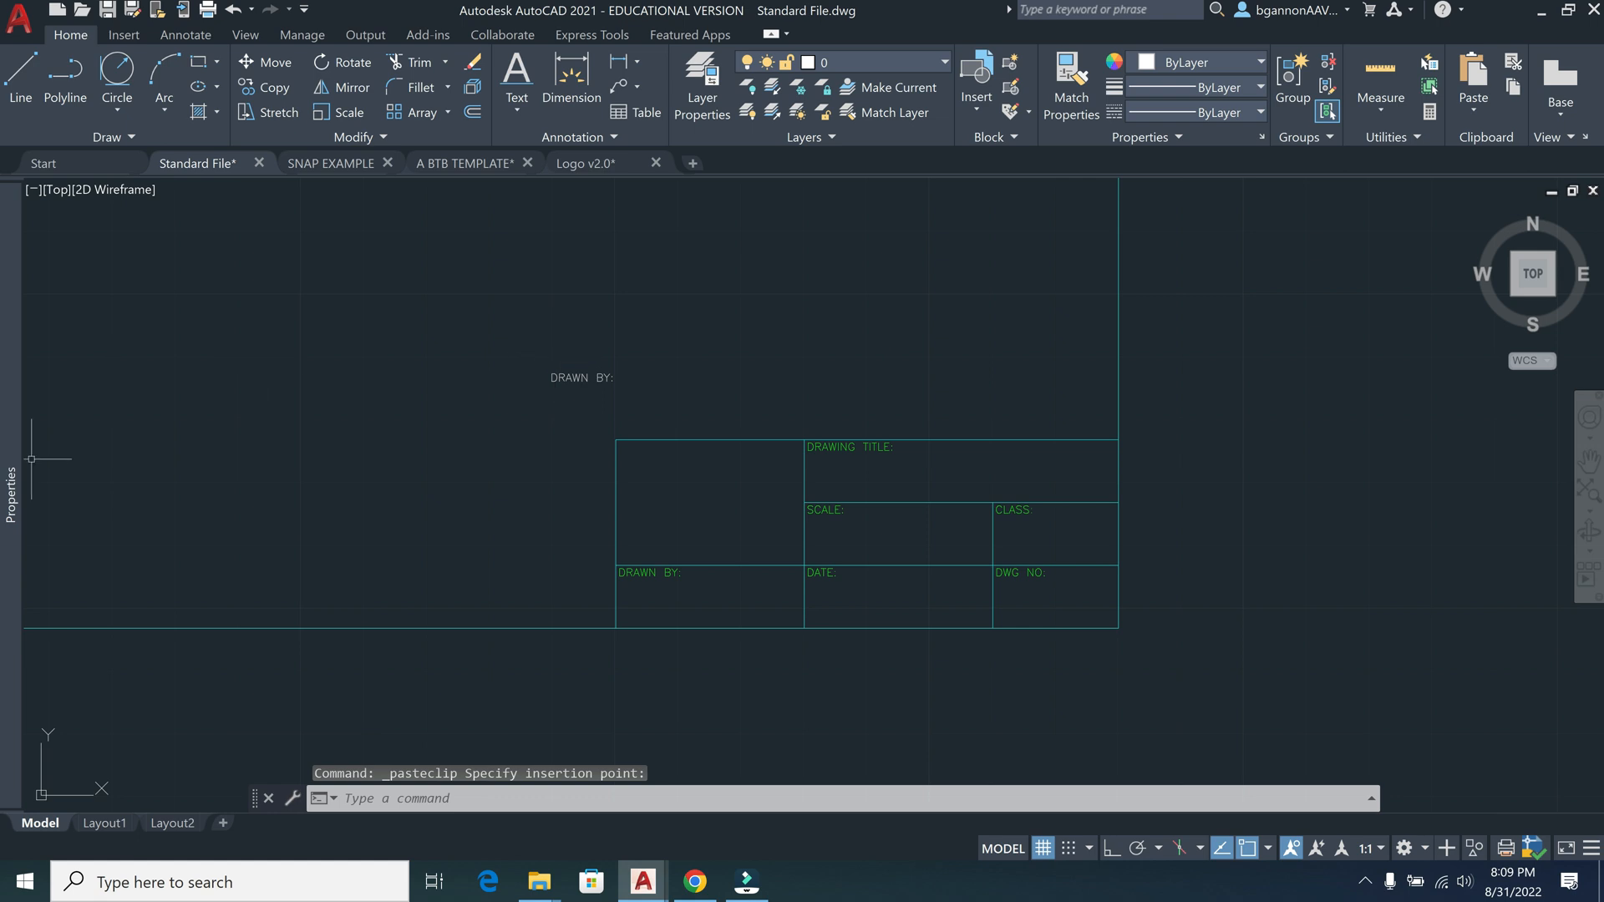
# Set the text style of the pasted "DRAWN BY:" text above the title block to MECH
pyautogui.moveTo(19, 482)
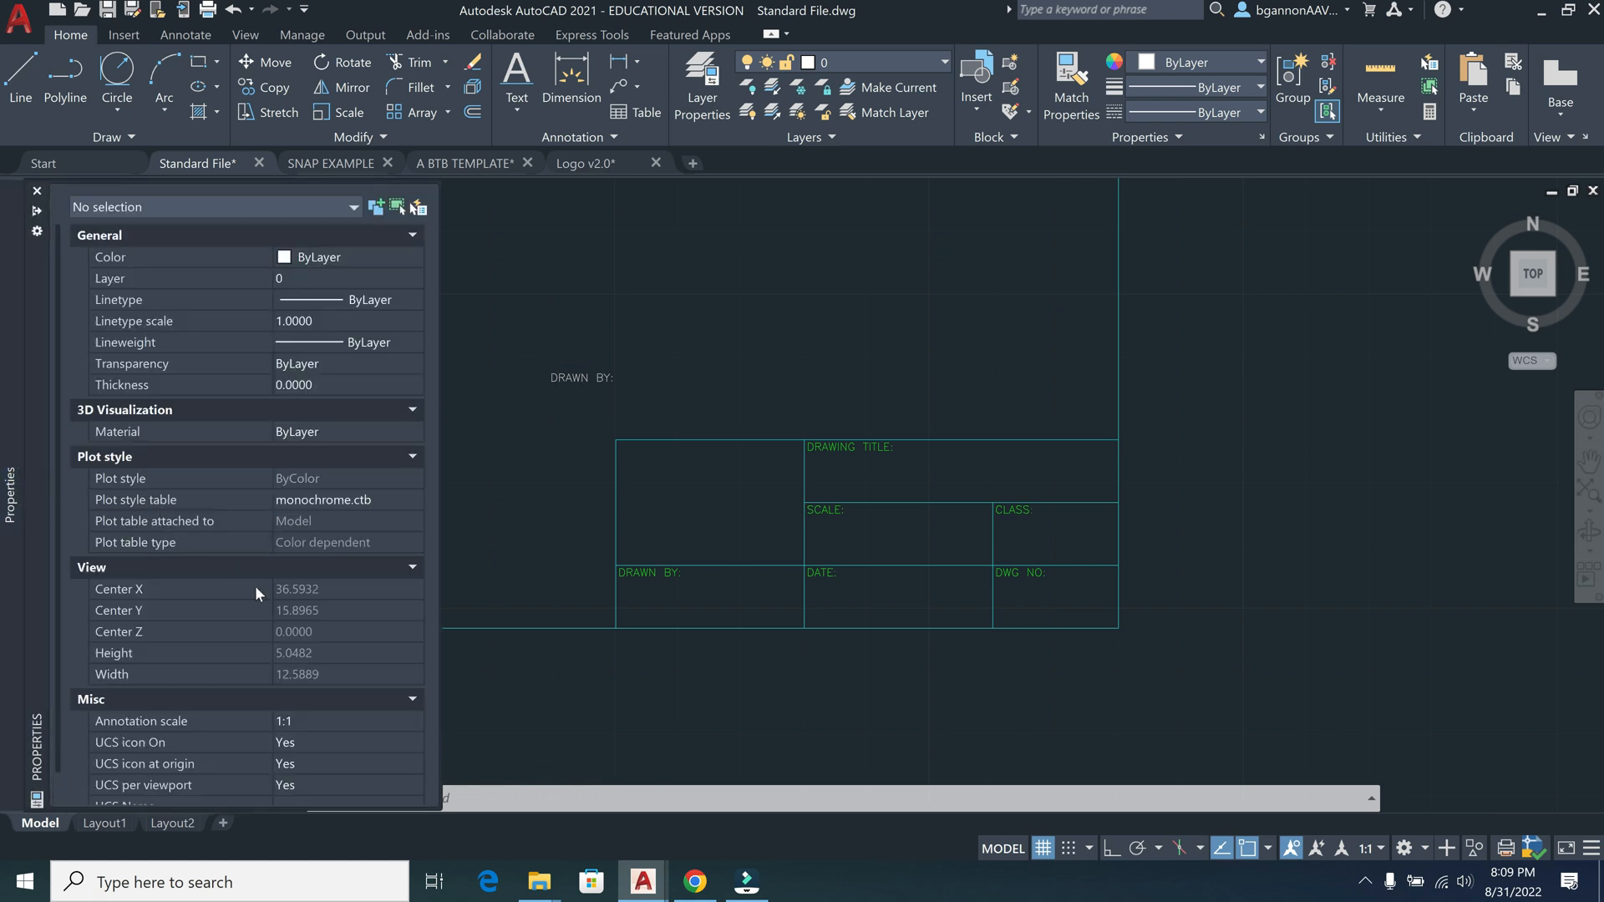
pyautogui.click(580, 376)
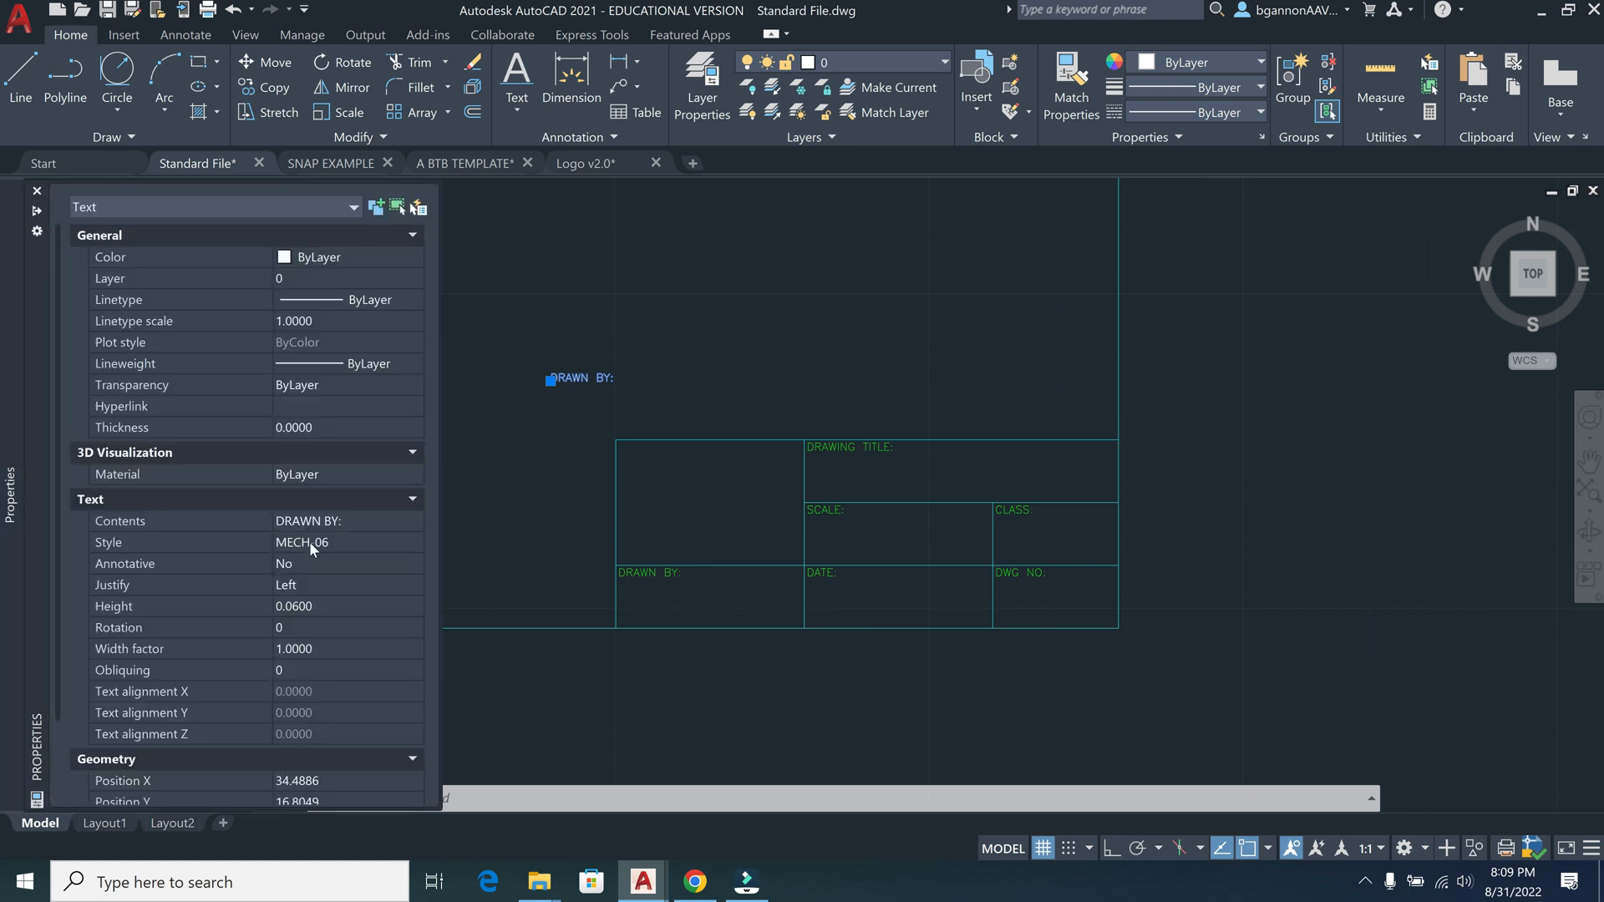
pyautogui.click(309, 541)
pyautogui.click(418, 542)
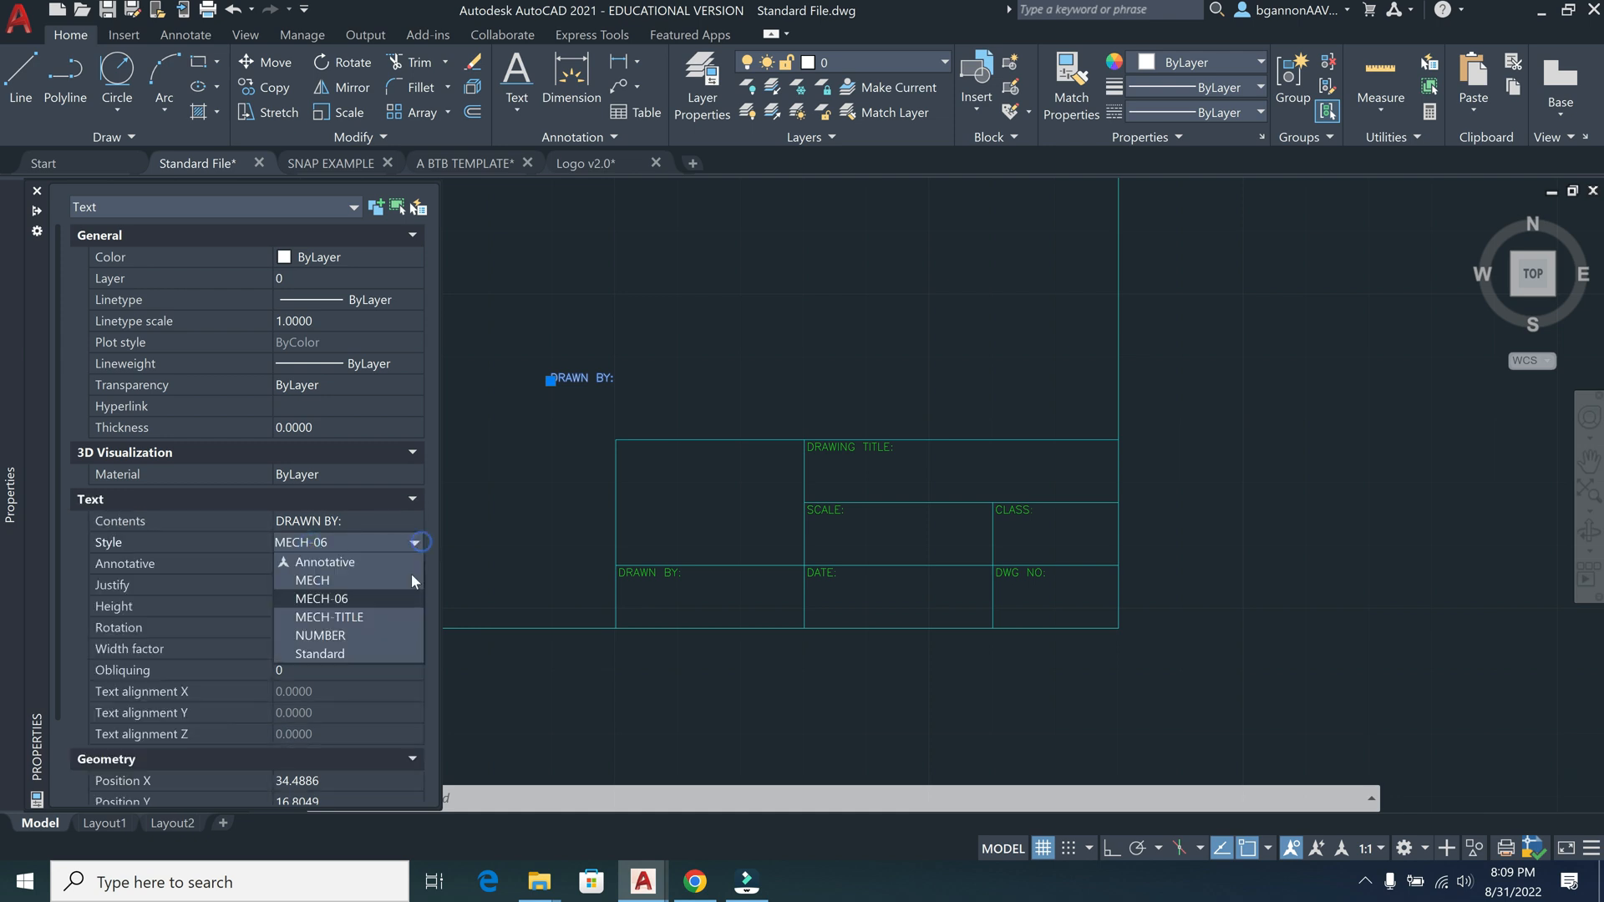
pyautogui.click(385, 579)
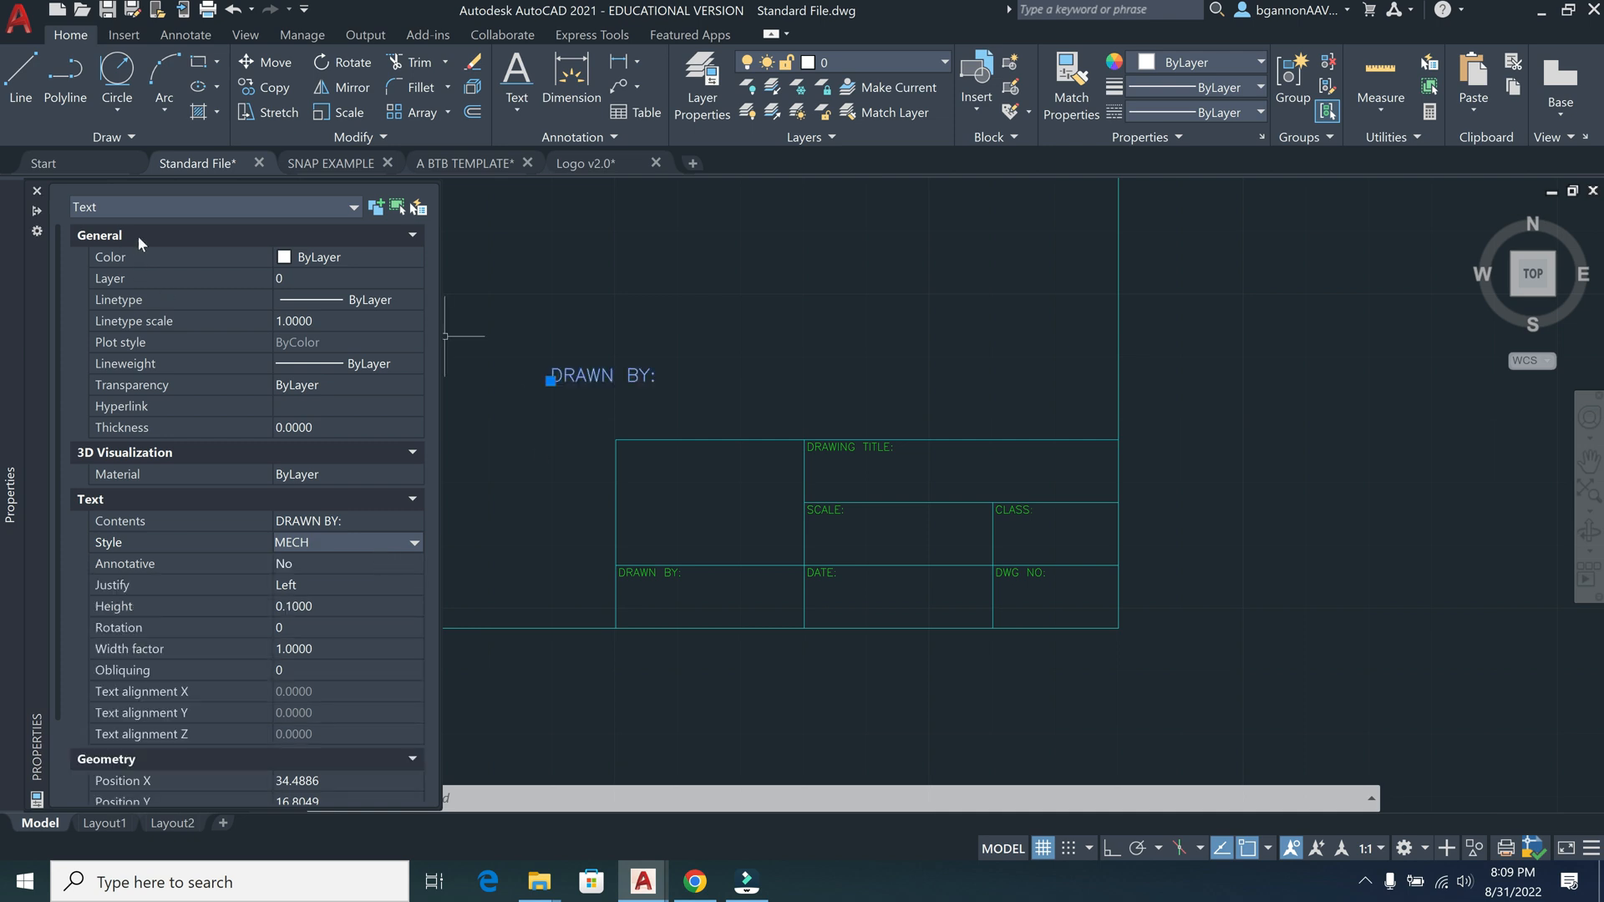
# Replace the pasted text's content with the drafter's initial and surname, and end text editing
pyautogui.doubleClick(581, 376)
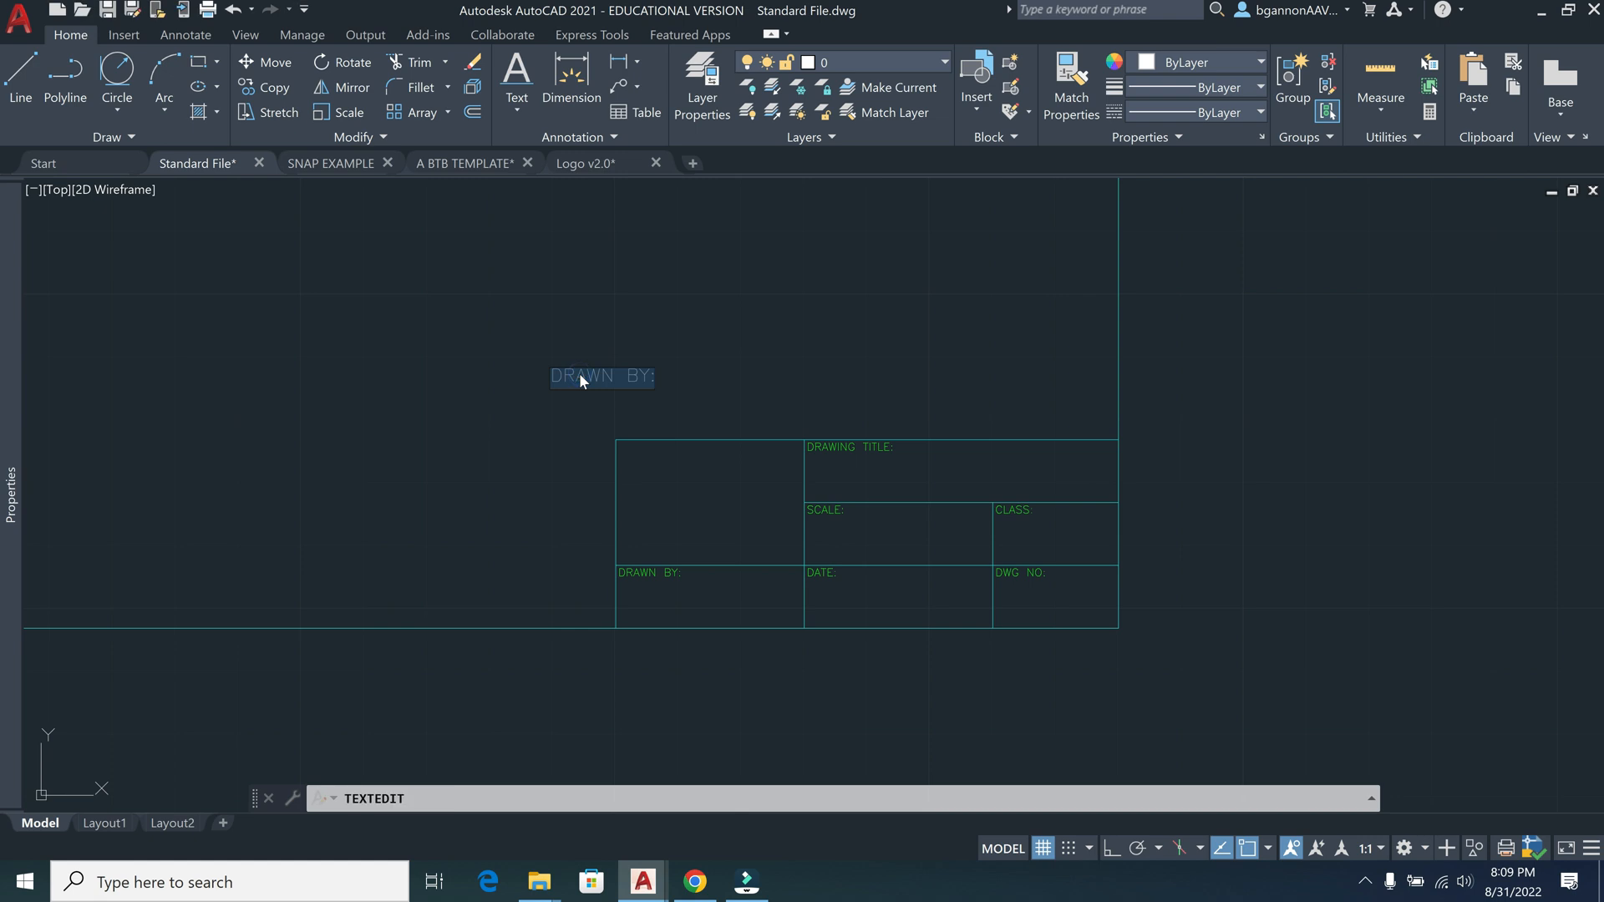
pyautogui.write('B.GA')
pyautogui.press('BackSpace')
pyautogui.press('BackSpace')
pyautogui.write('GANNON')
pyautogui.press('Return')
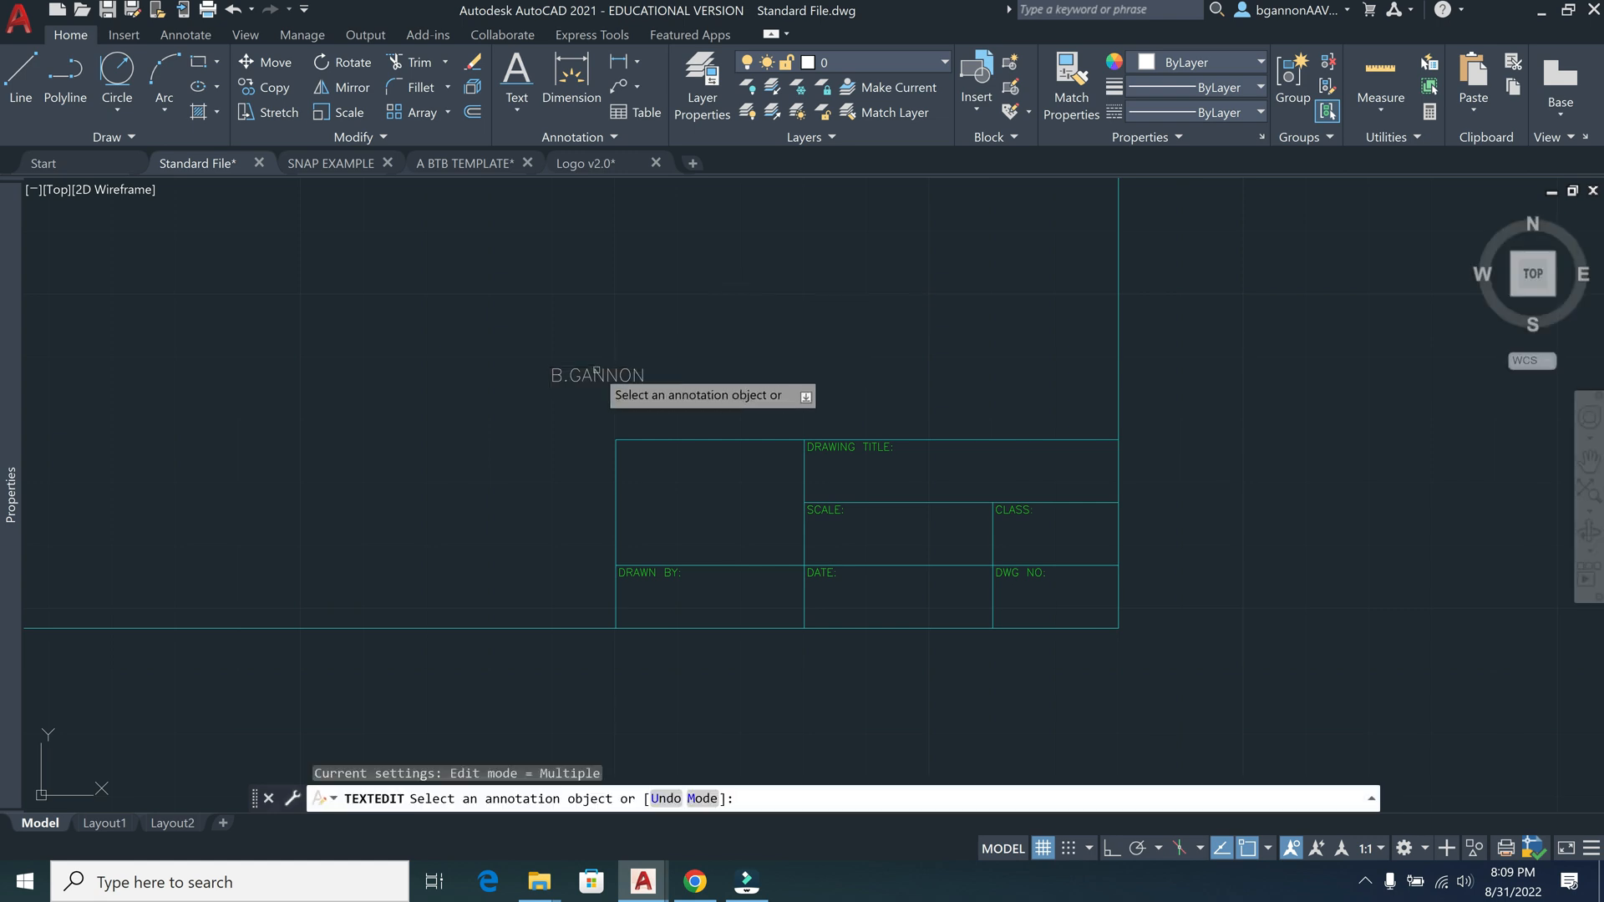
pyautogui.press('Escape')
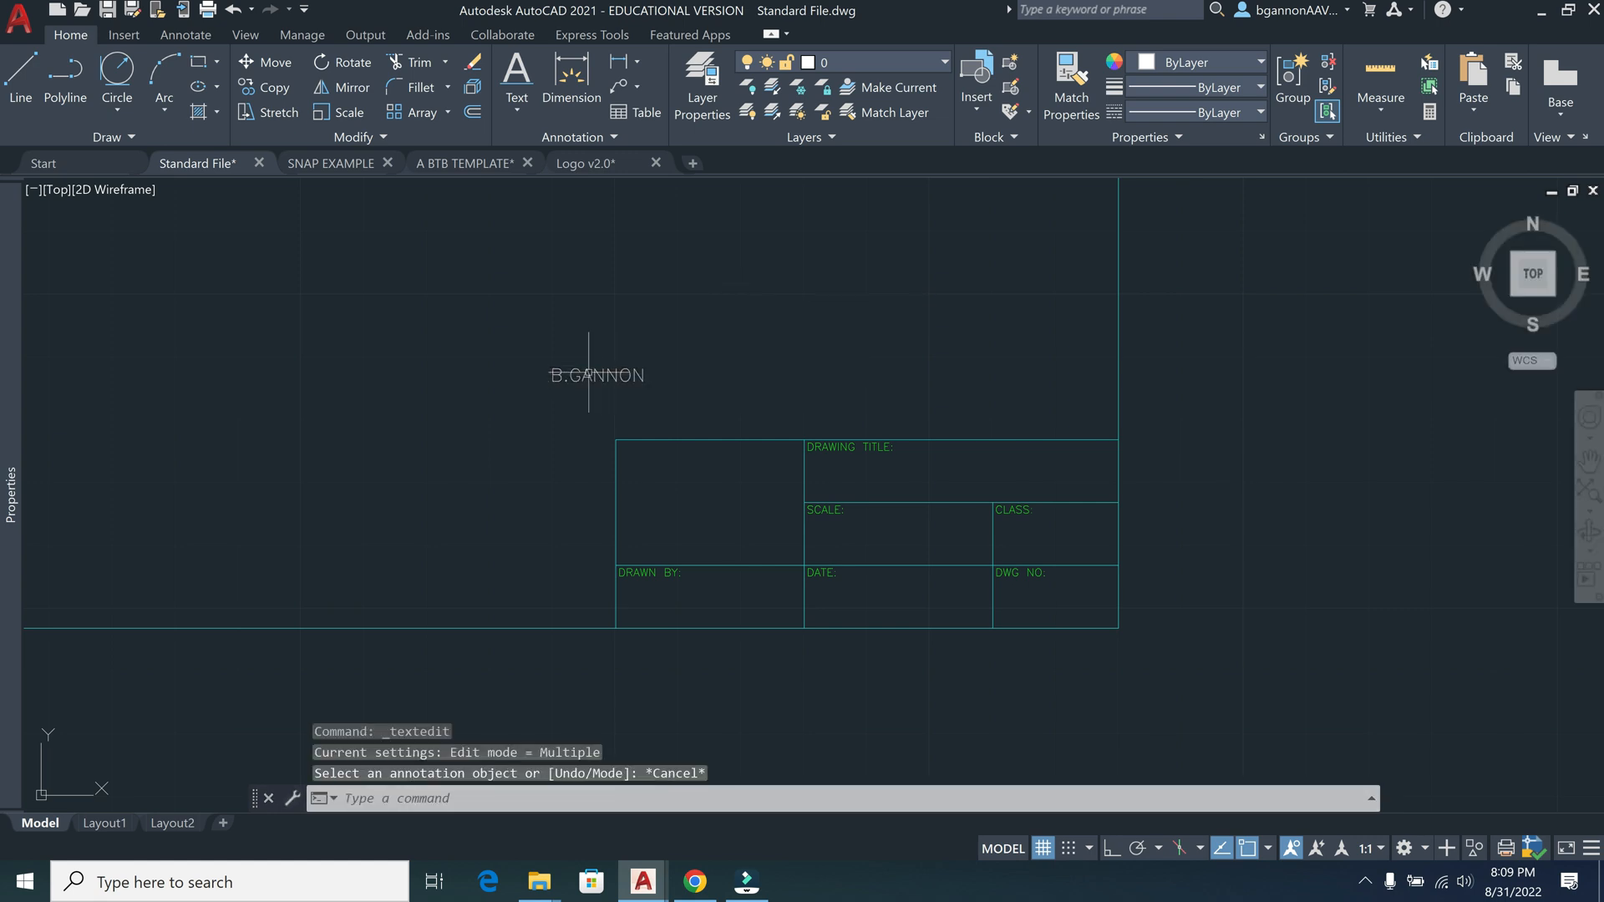
# Move the drafter's name text into the DRAWN BY cell, below its label
pyautogui.click(589, 375)
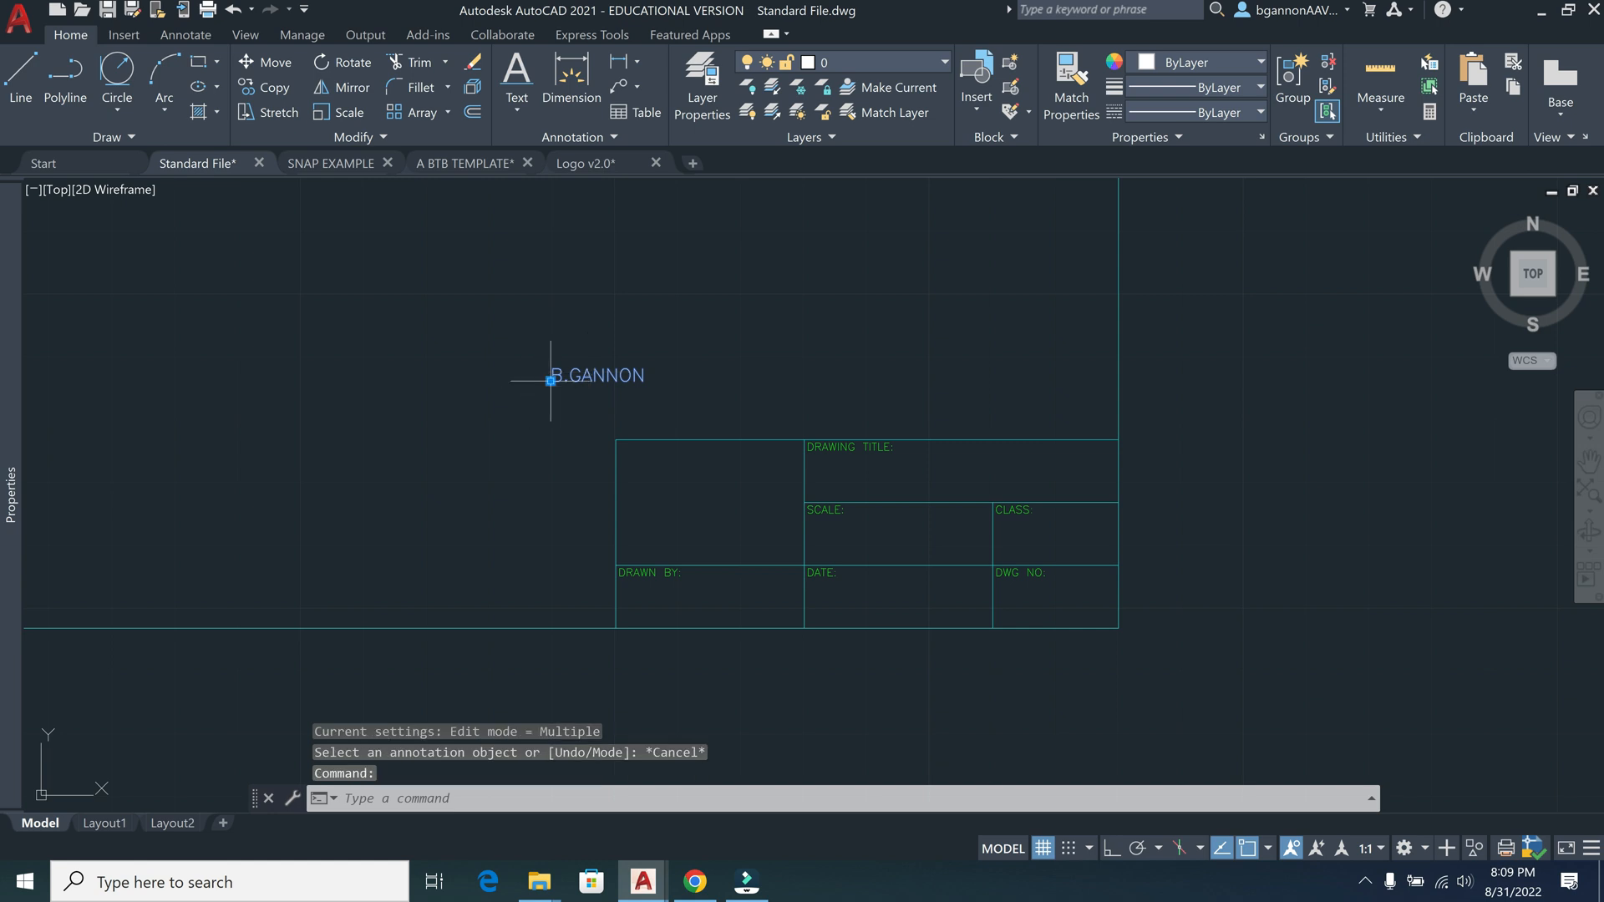
pyautogui.click(551, 380)
pyautogui.scroll(5, 645, 582)
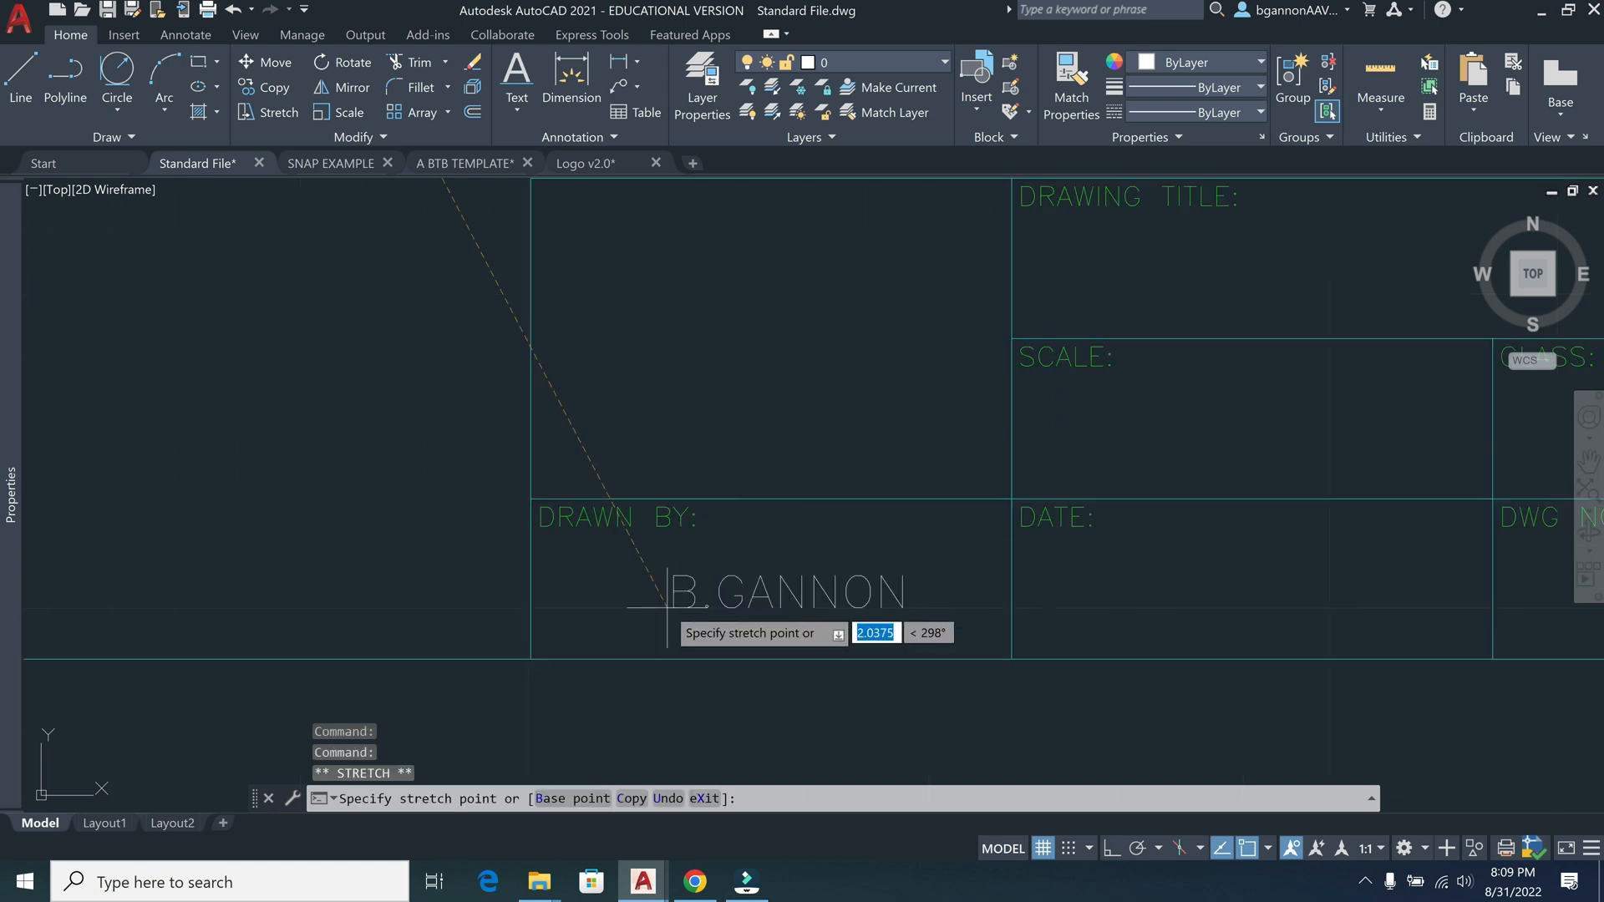
pyautogui.click(661, 597)
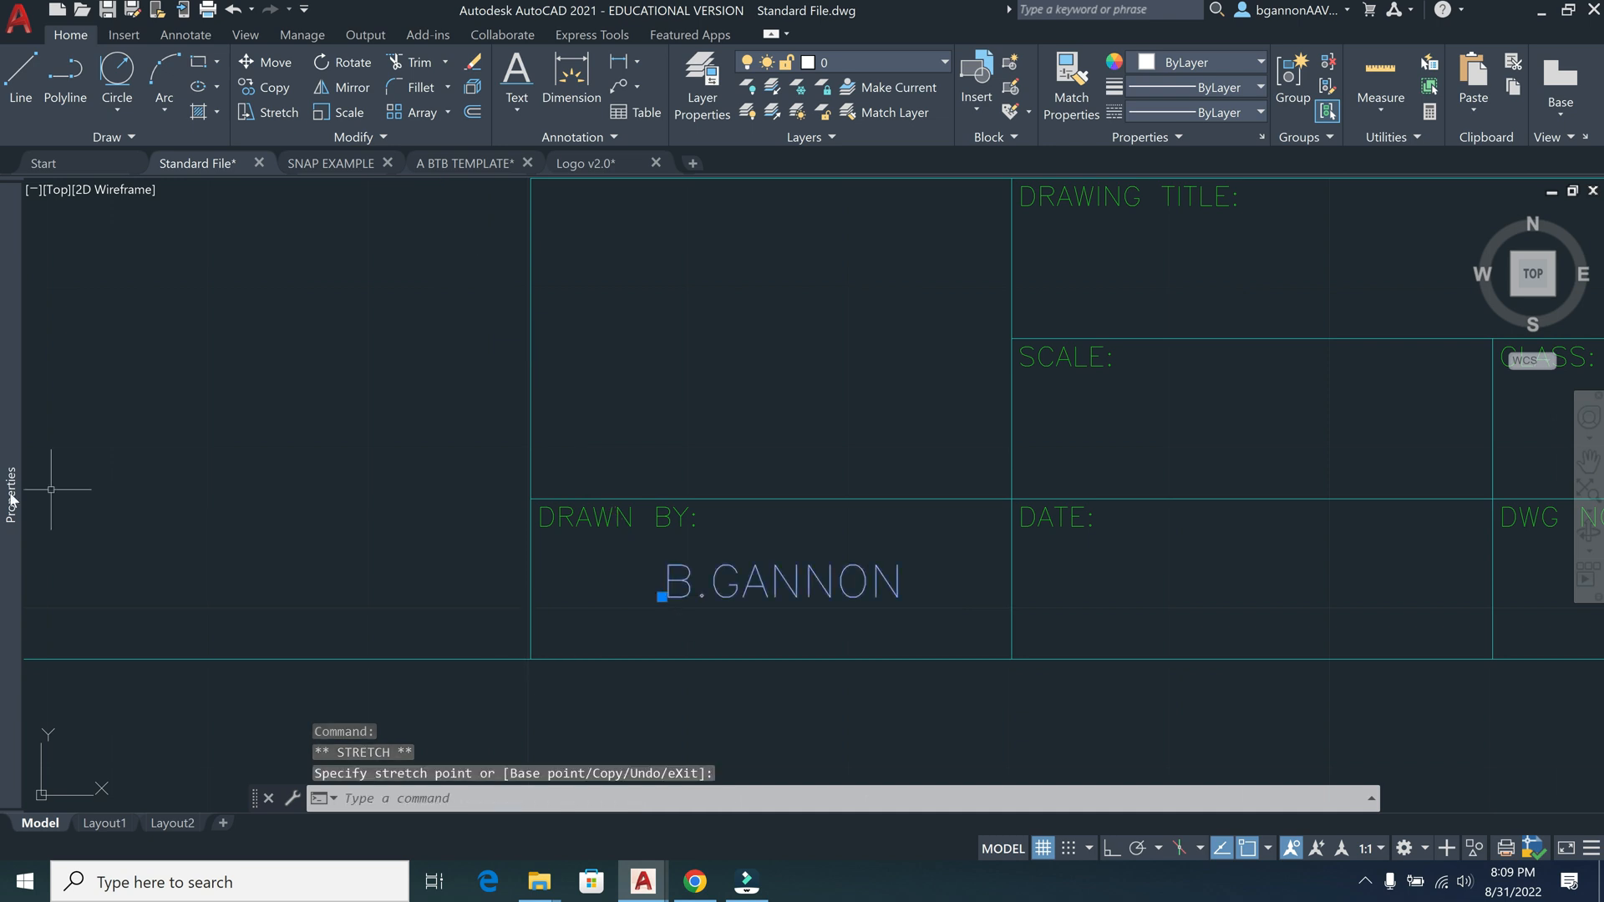
# Set the name text's justification to Center and reposition it in the middle of the DRAWN BY cell
pyautogui.moveTo(10, 502)
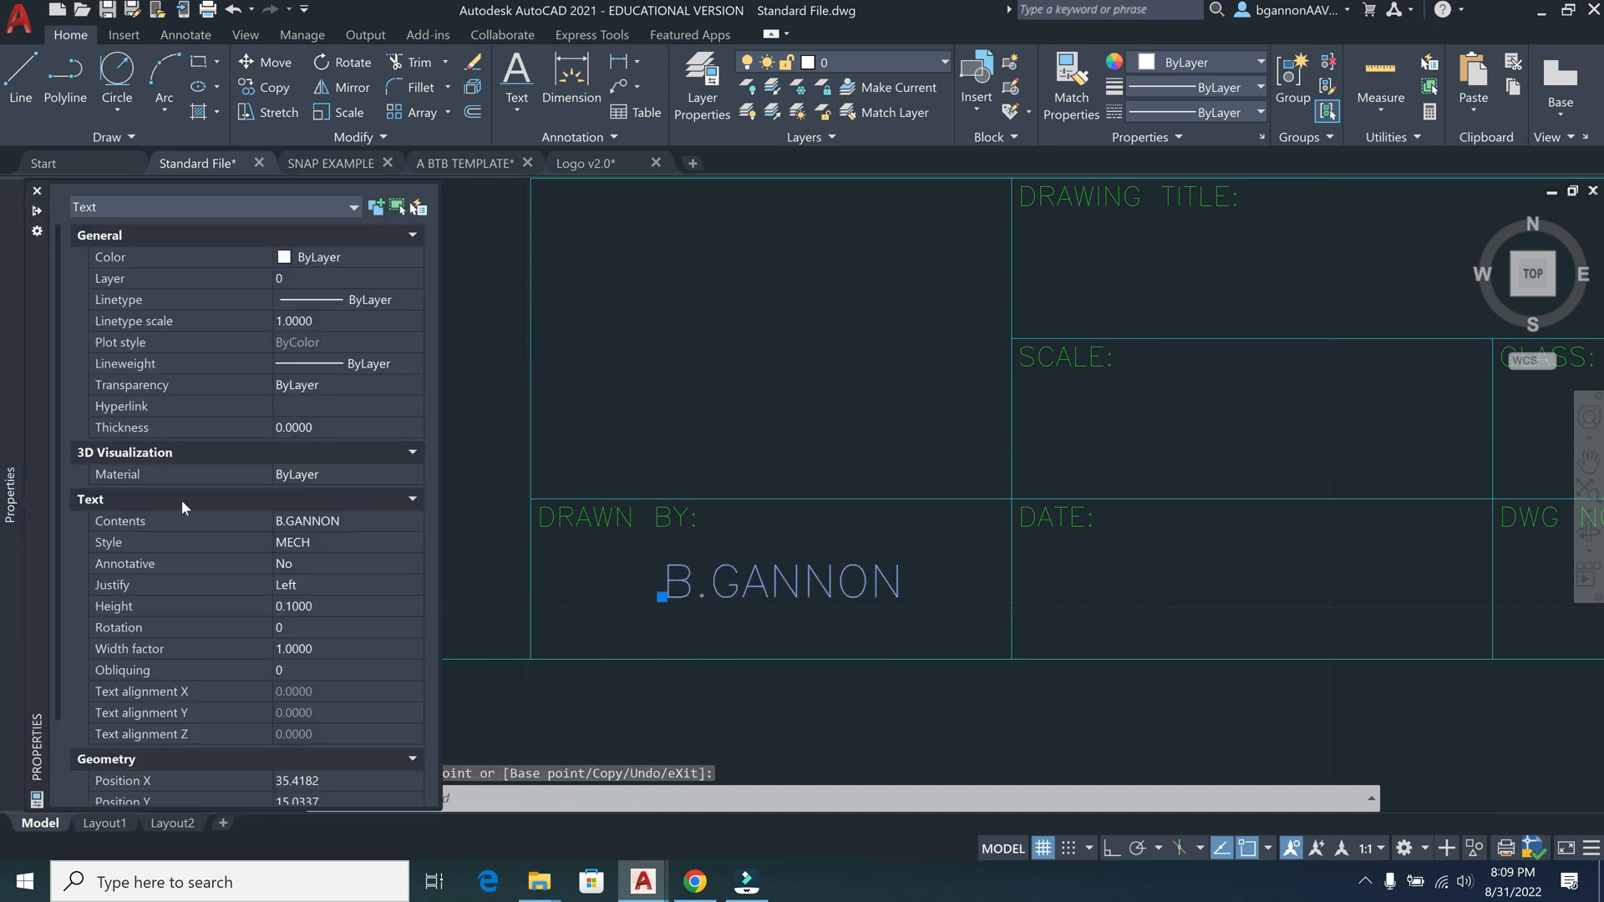
pyautogui.click(299, 583)
pyautogui.click(415, 586)
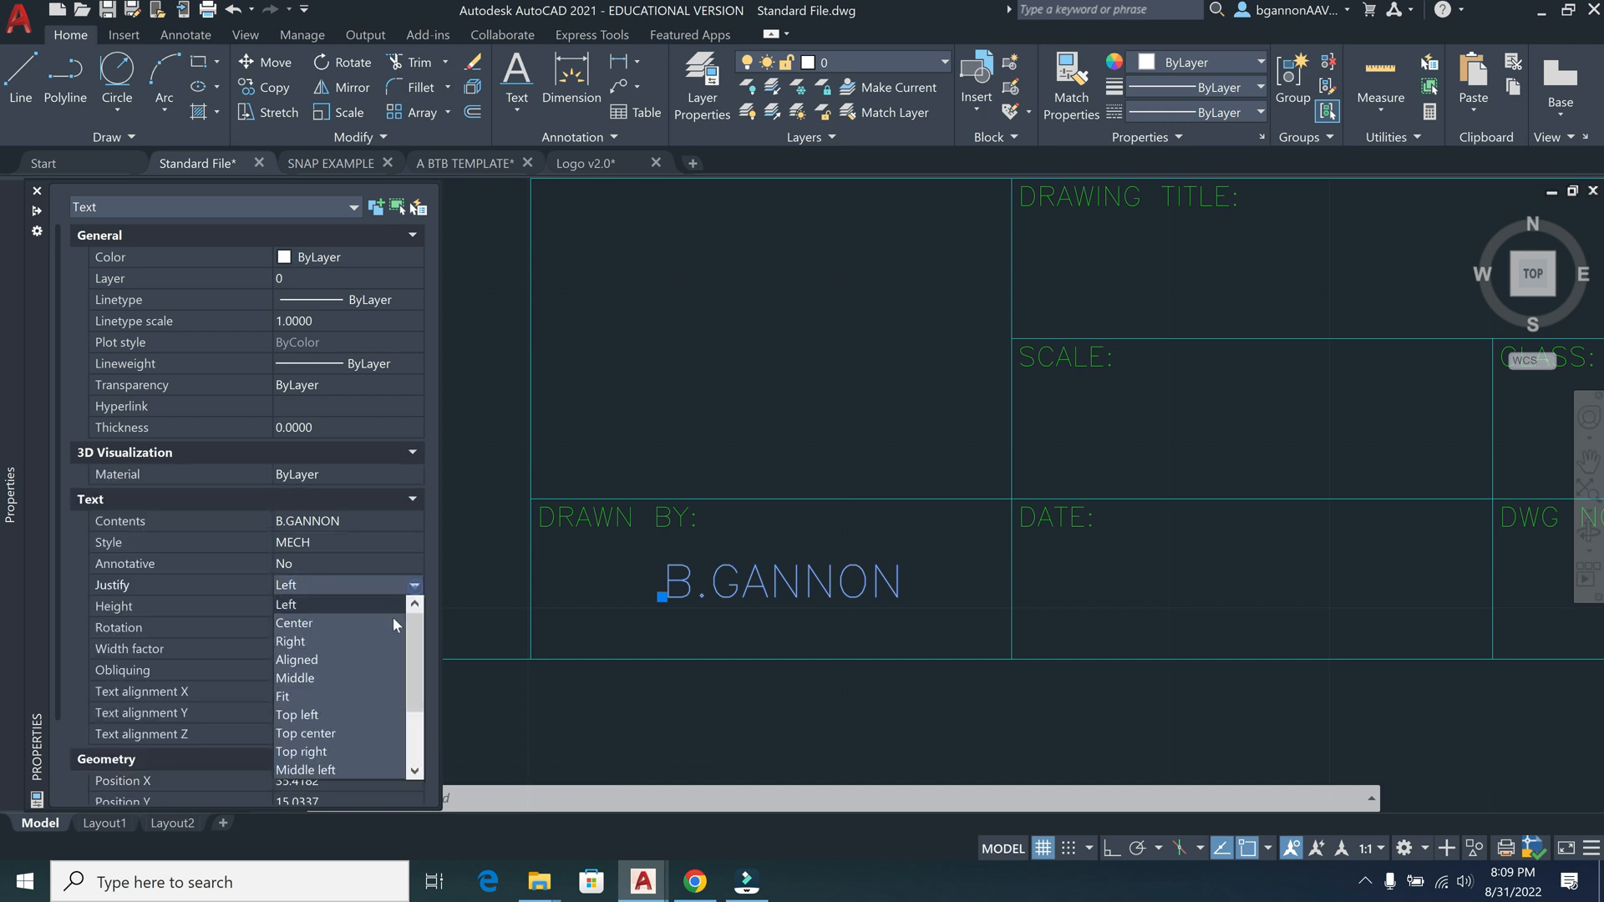
pyautogui.click(374, 623)
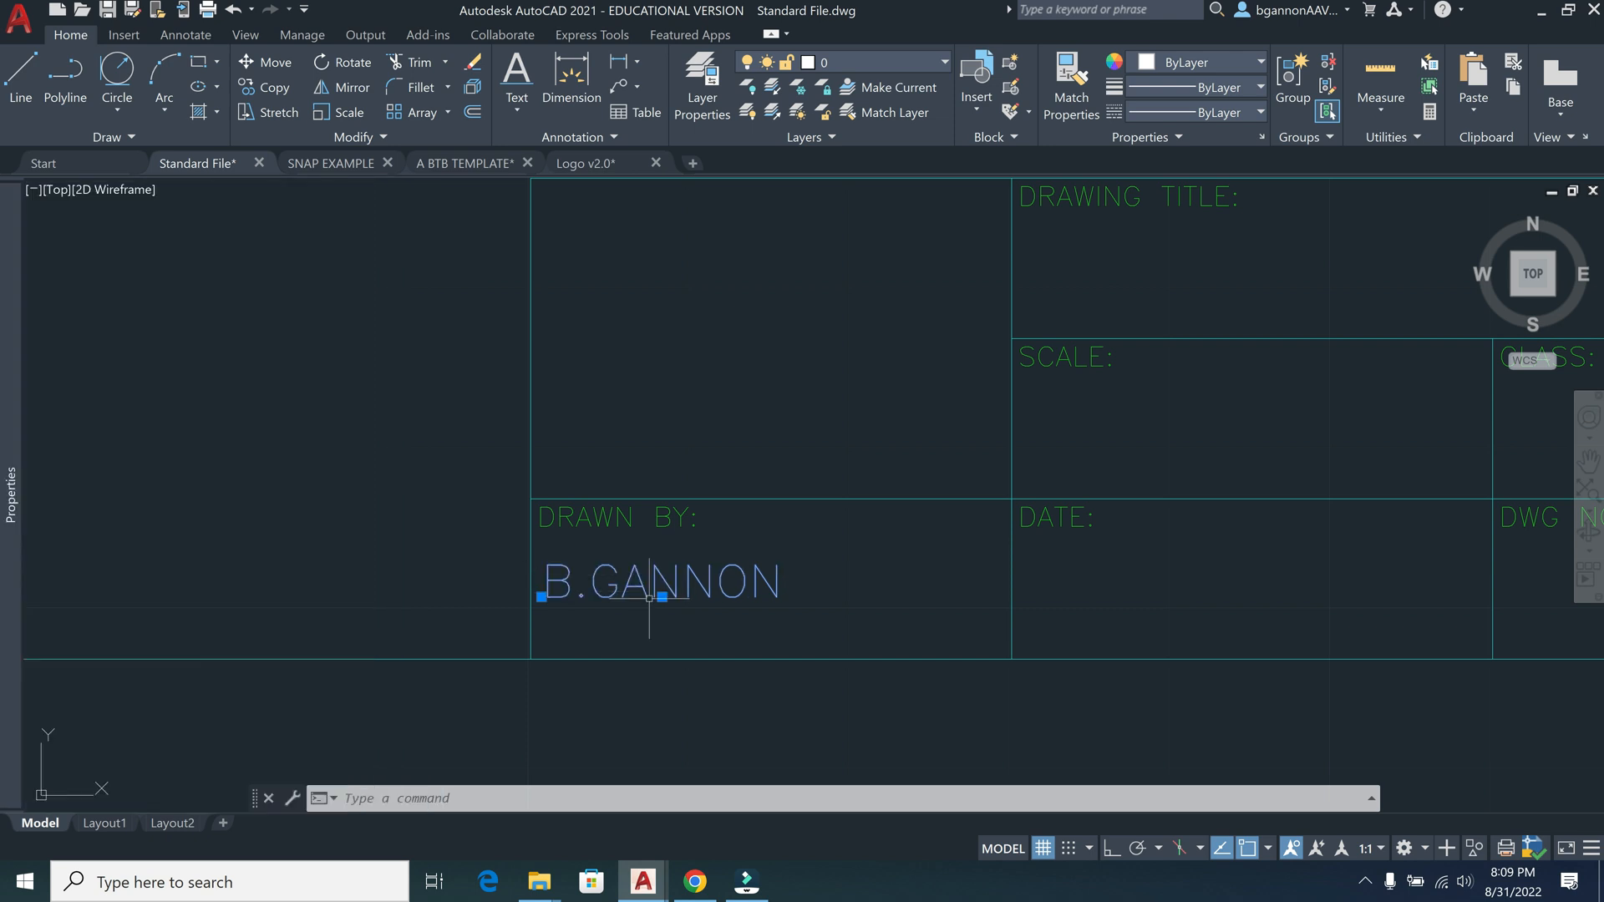
pyautogui.click(661, 596)
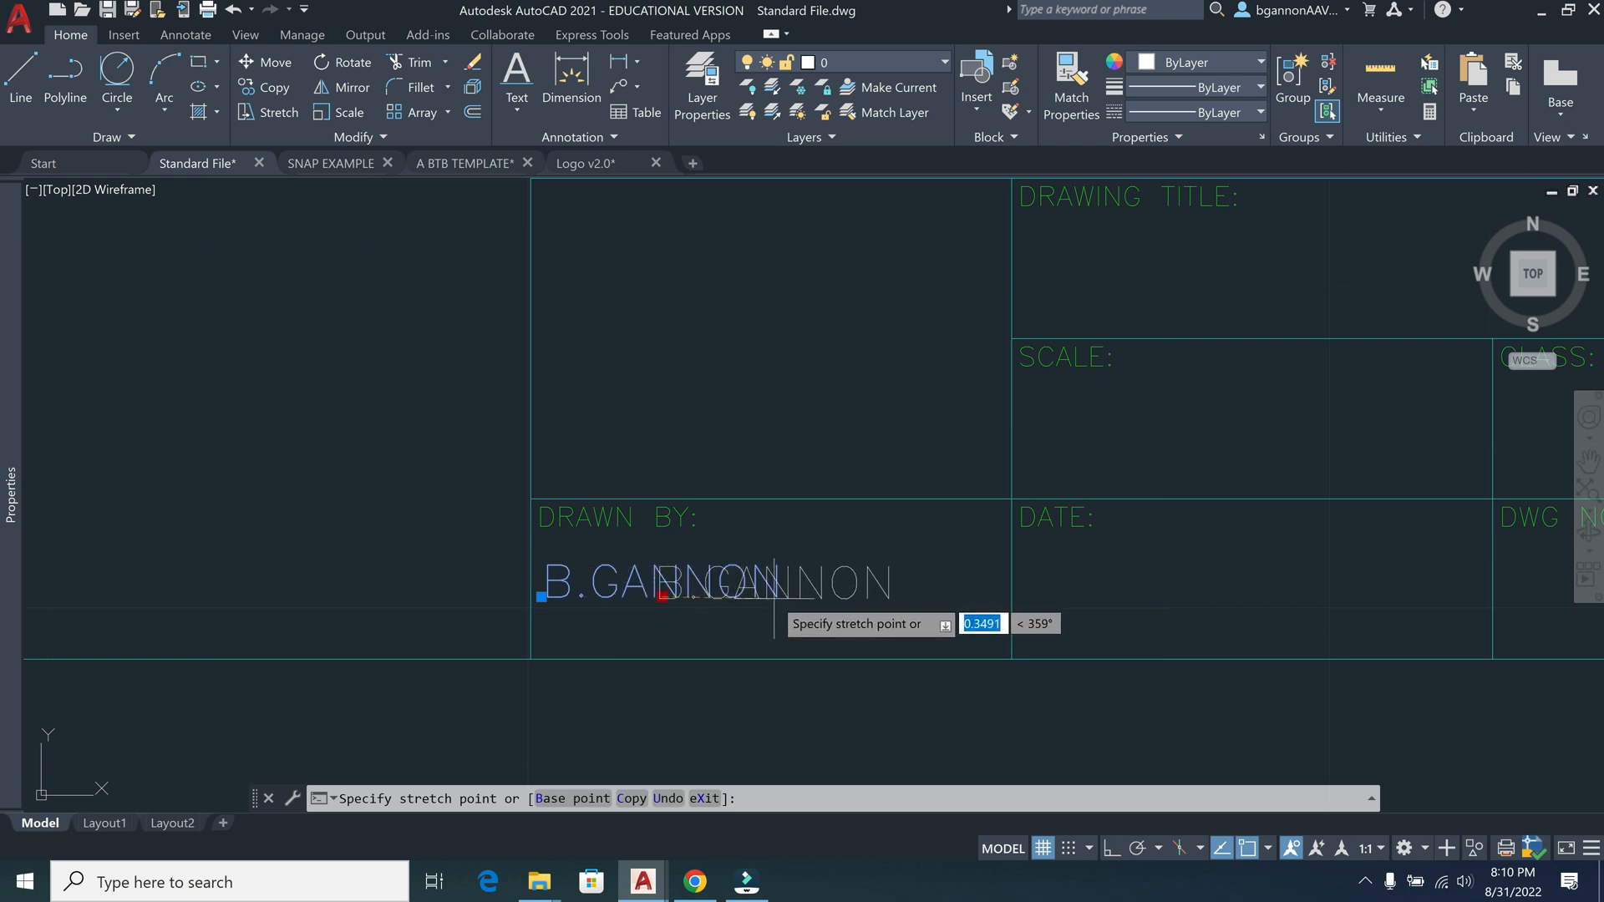
pyautogui.click(775, 598)
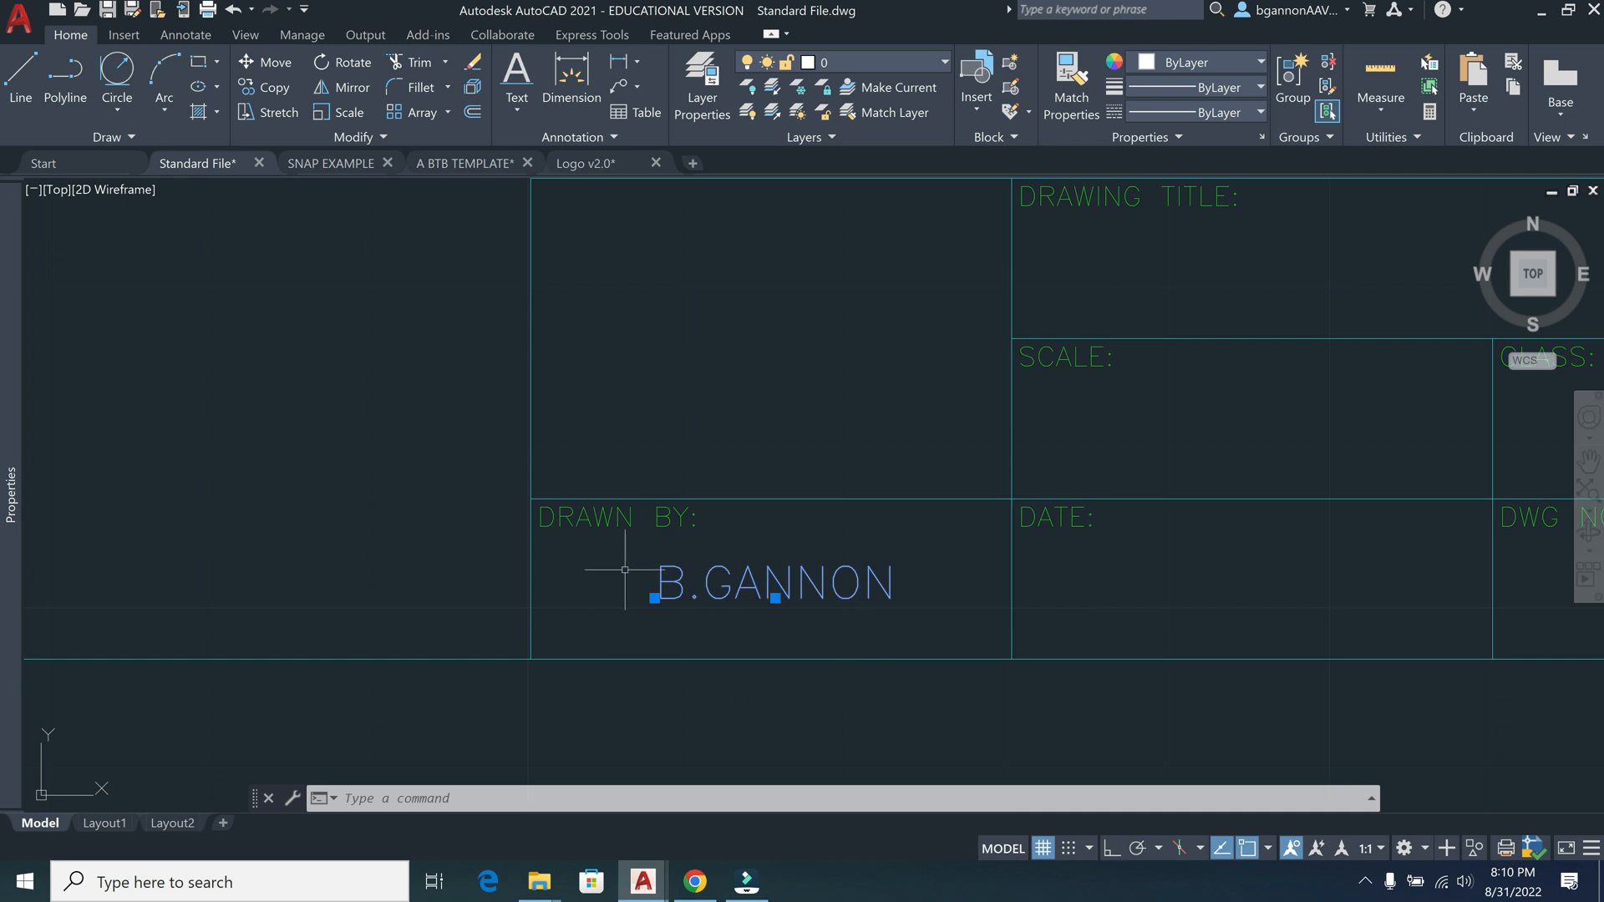
# Copy the name text from the DRAWN BY cell's lower-left corner to the matching corners of the DATE and SCALE cells
pyautogui.write('OIL')
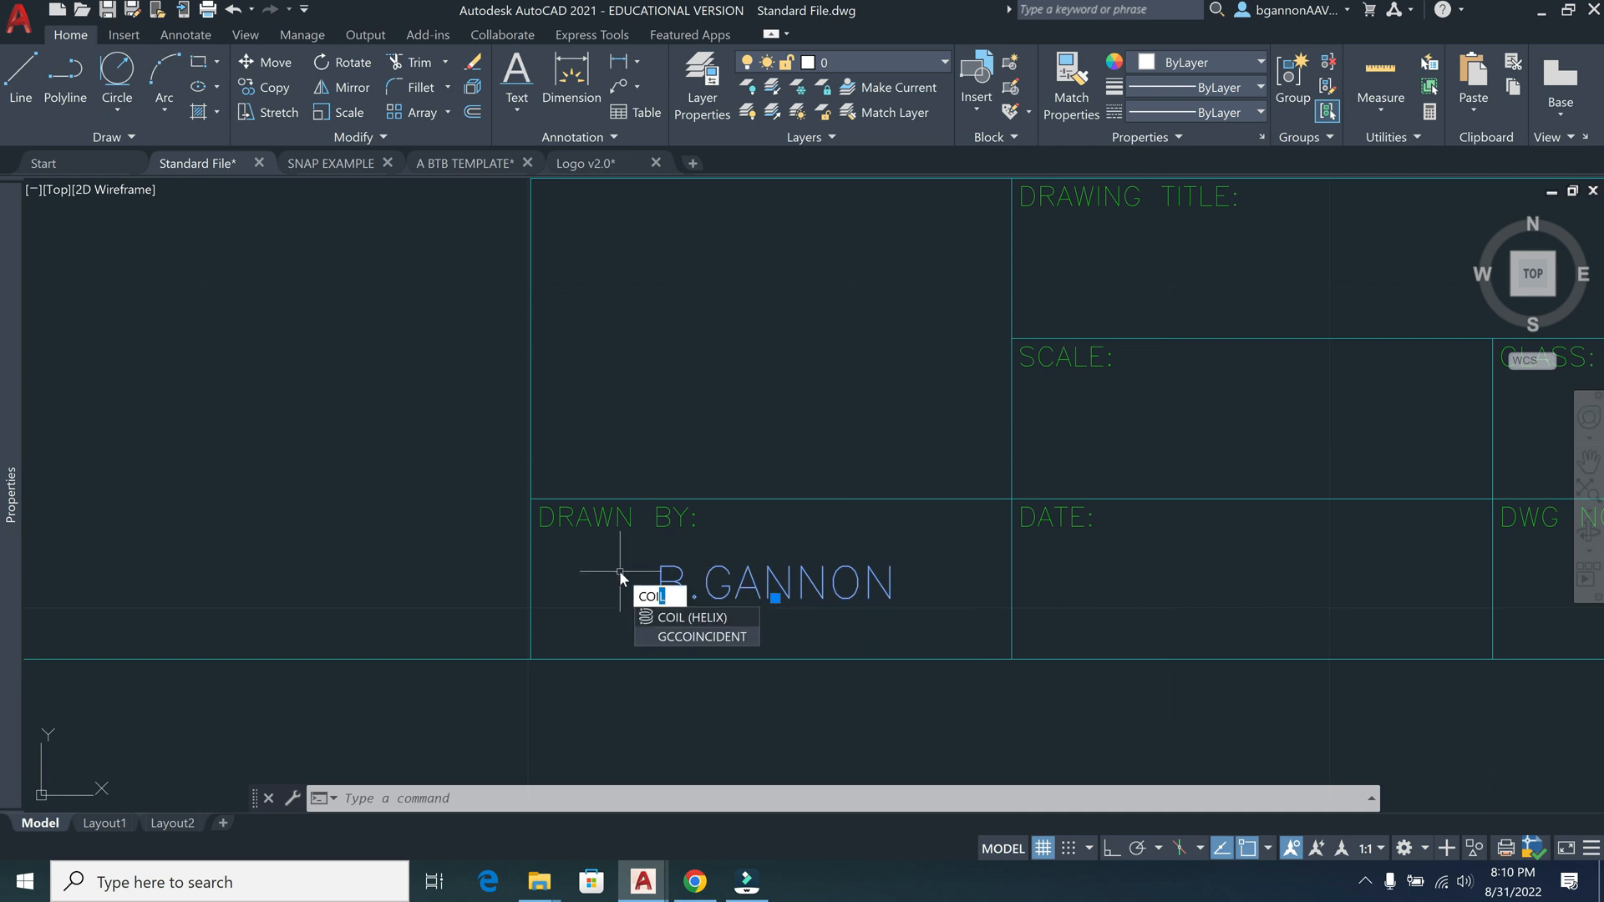
pyautogui.press('BackSpace')
pyautogui.press('Return')
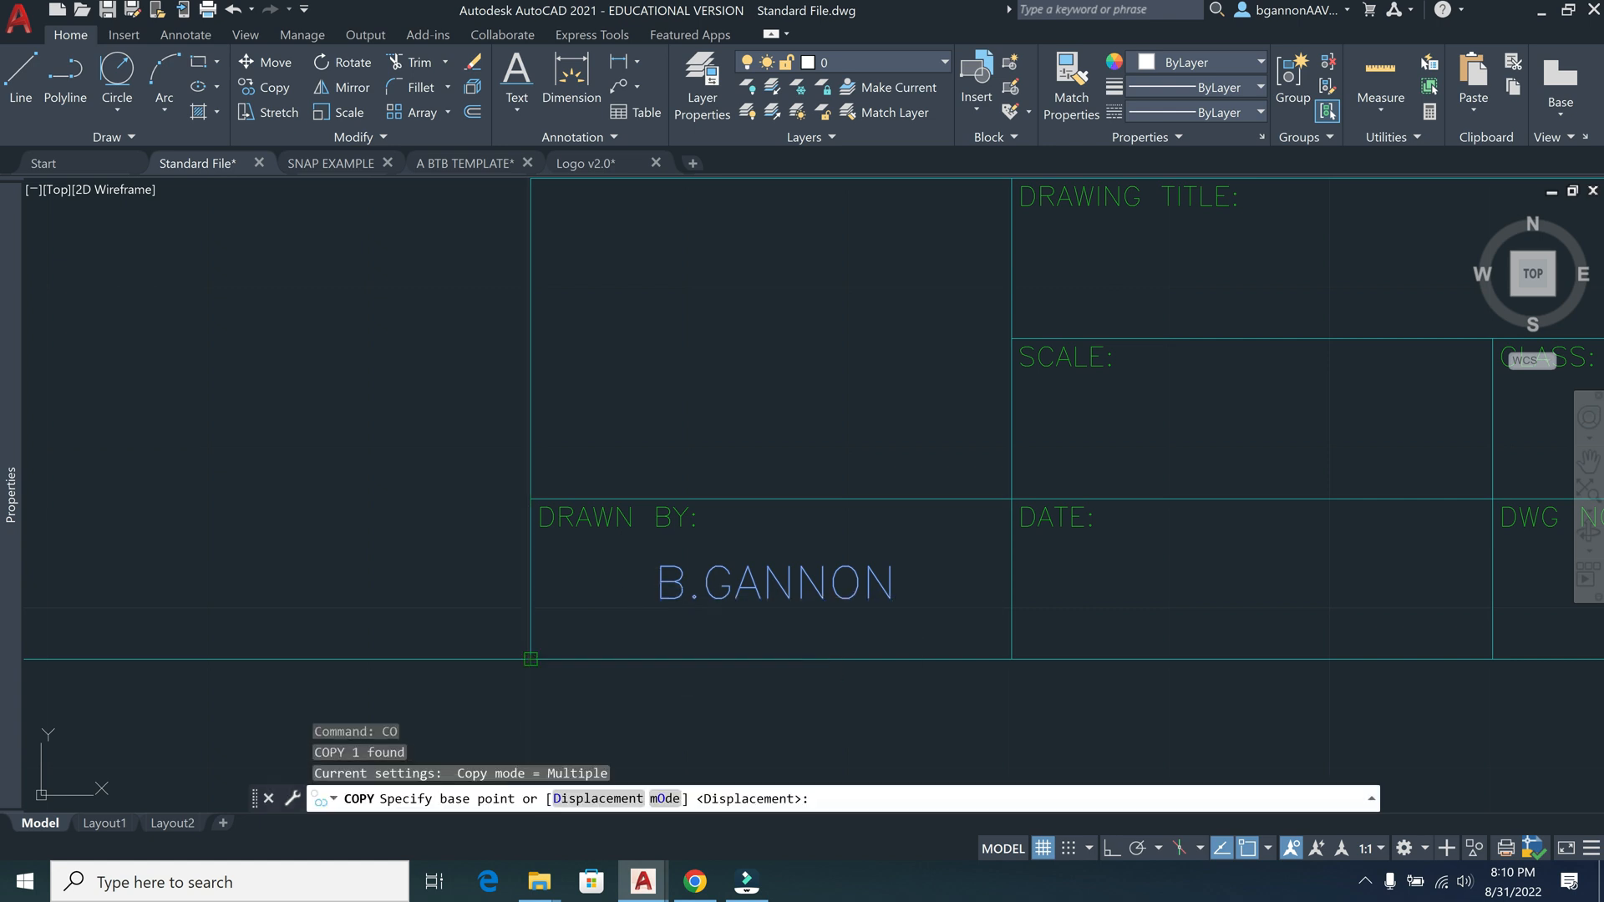
pyautogui.click(530, 659)
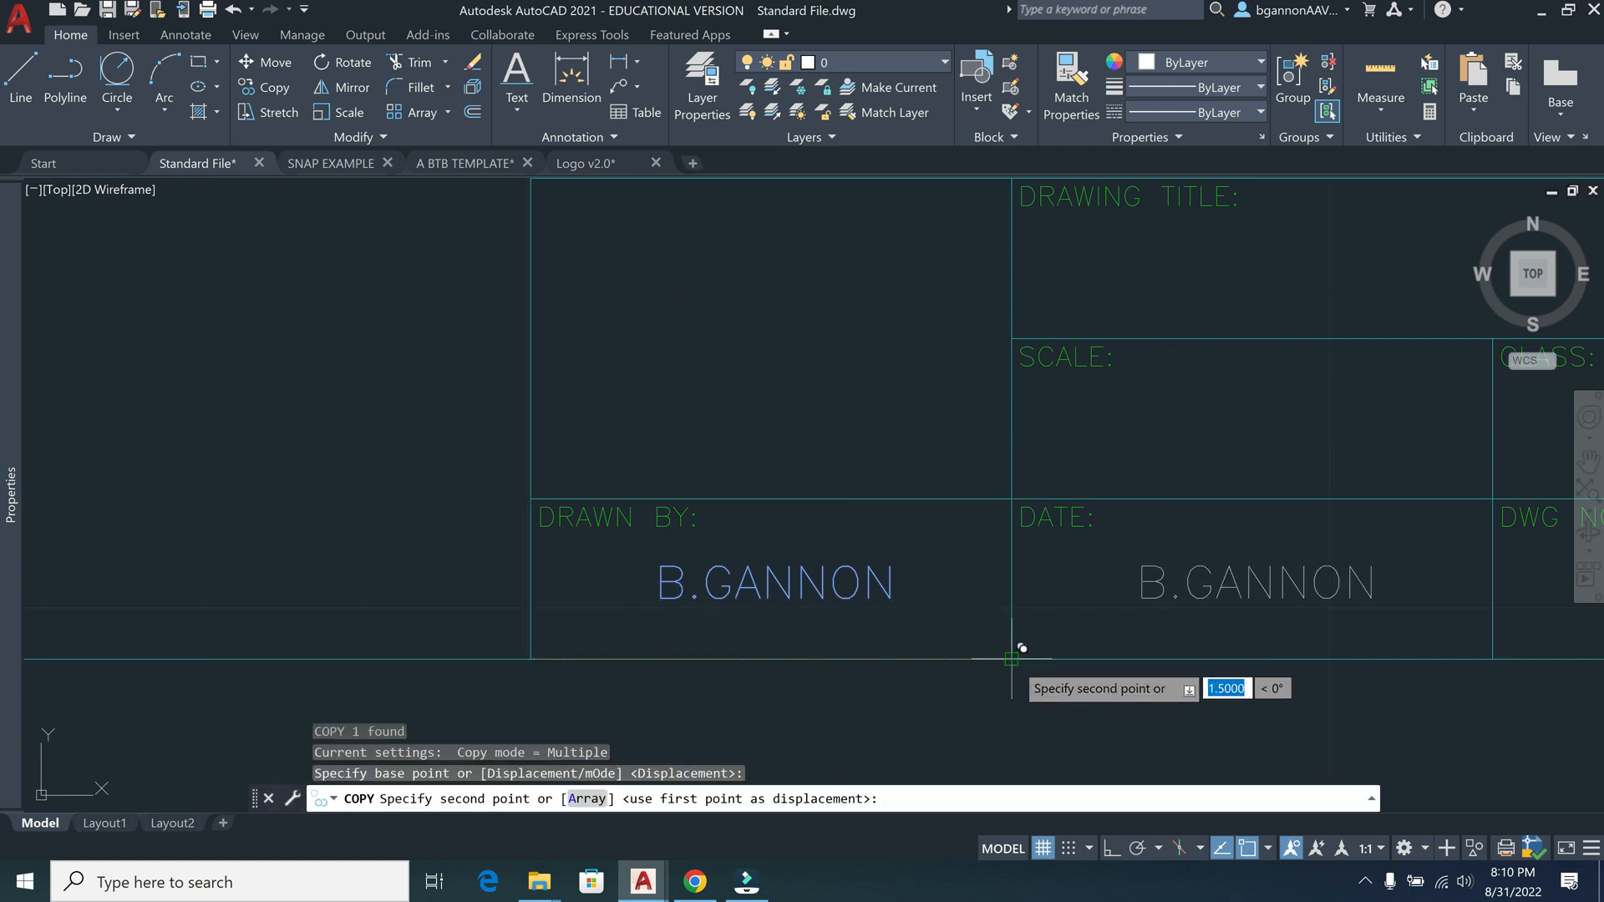
pyautogui.click(1010, 659)
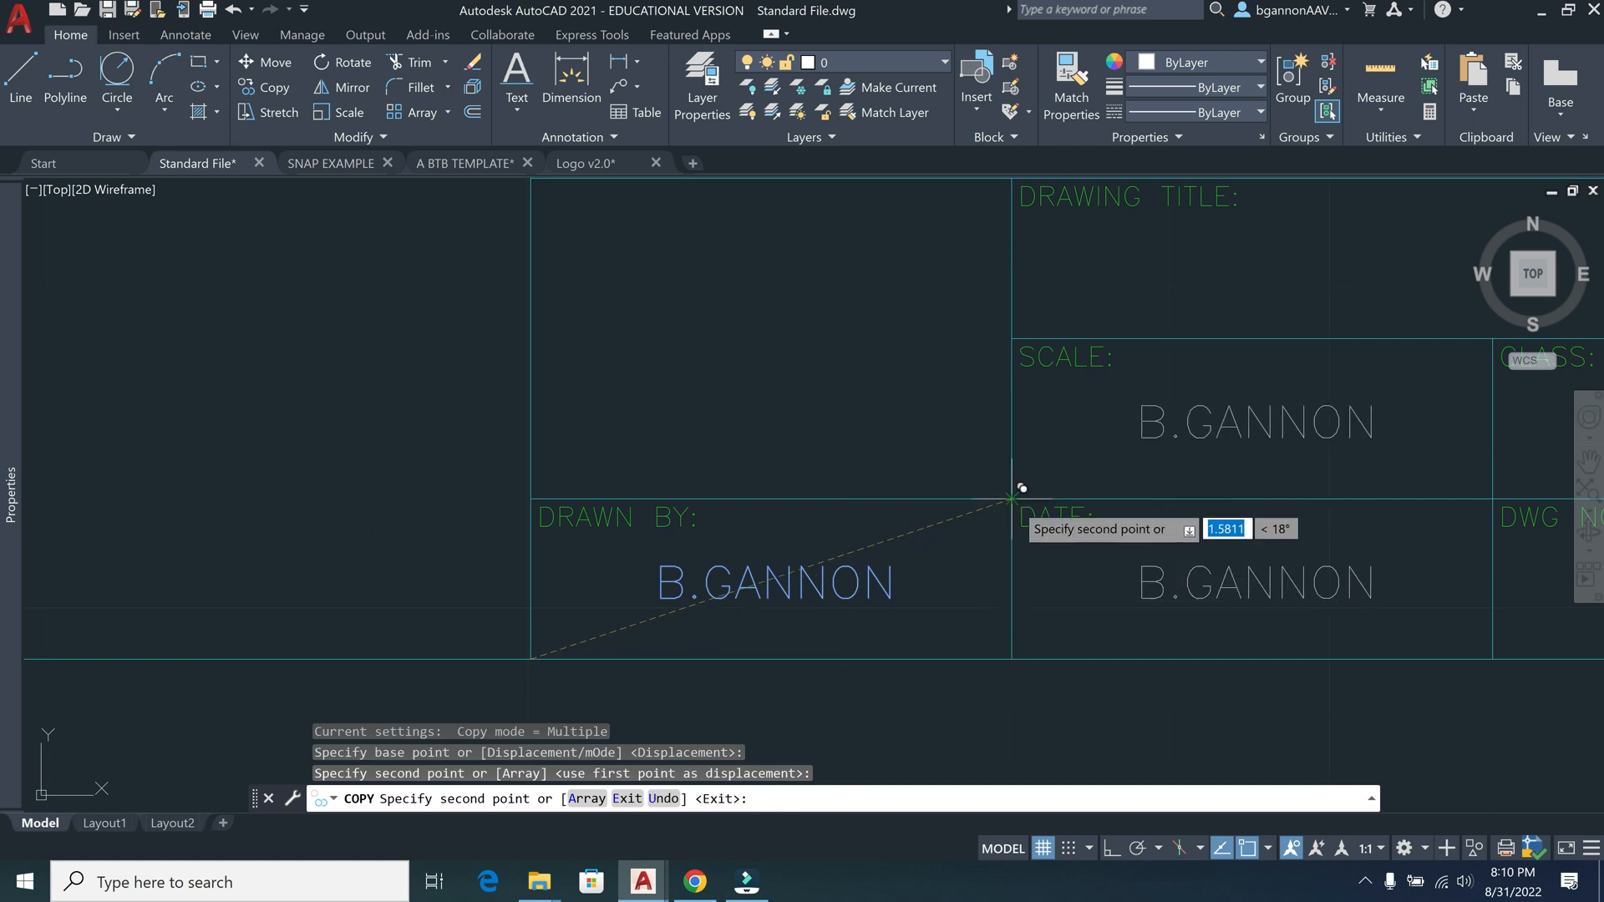
pyautogui.press('Escape')
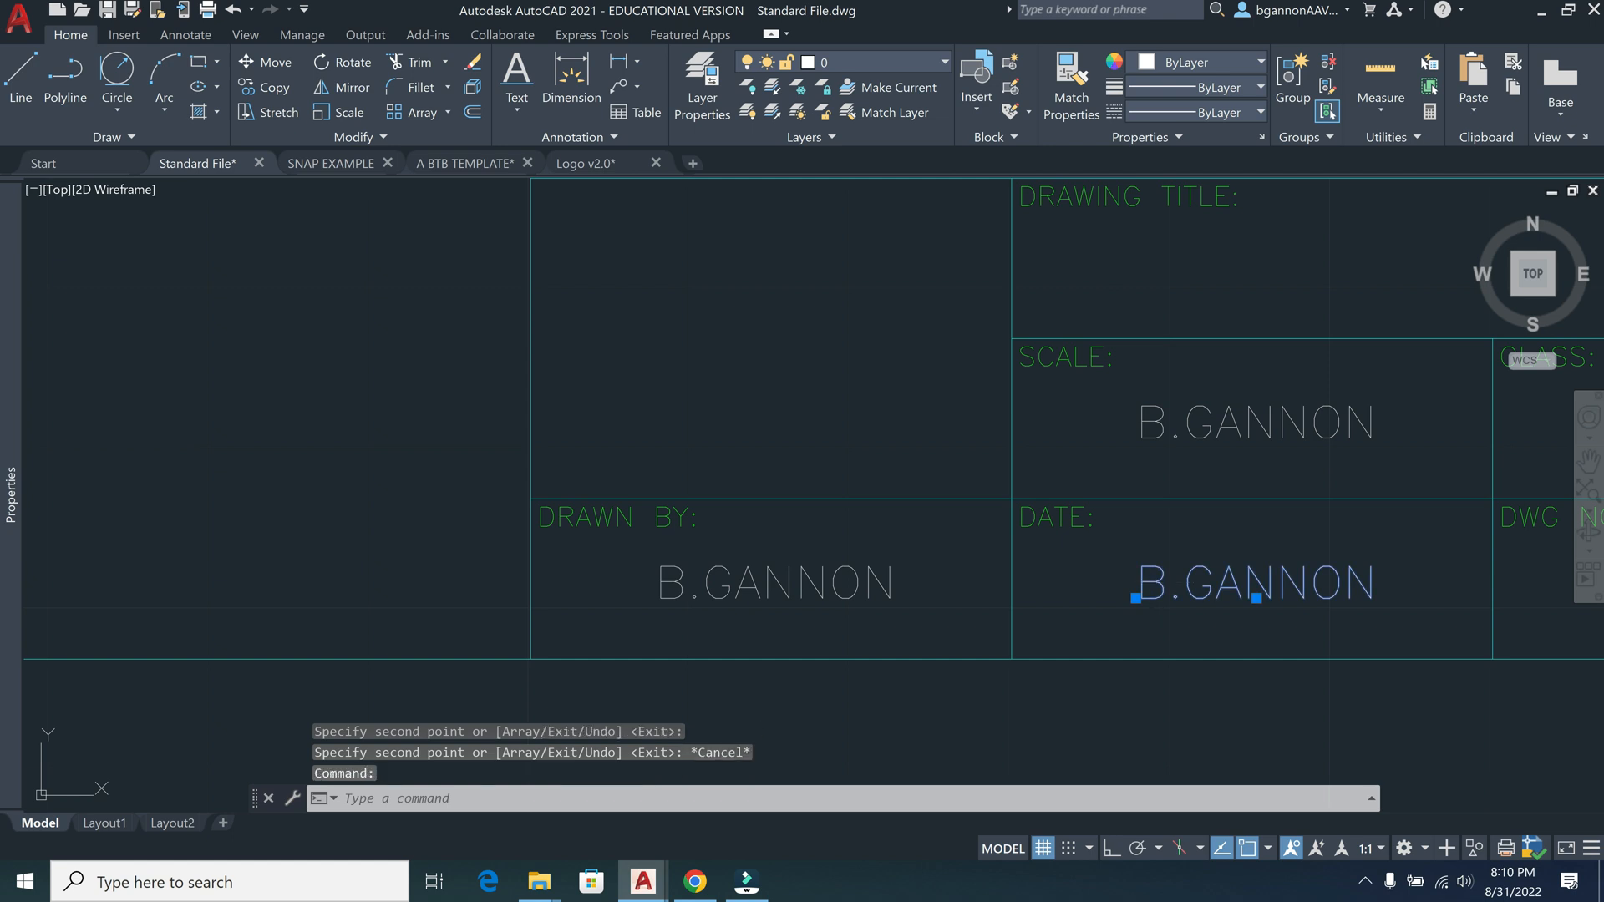
# Change the copied text in the DATE cell to "08.31.22" and the one in the SCALE cell to "1:1"
pyautogui.doubleClick(1152, 585)
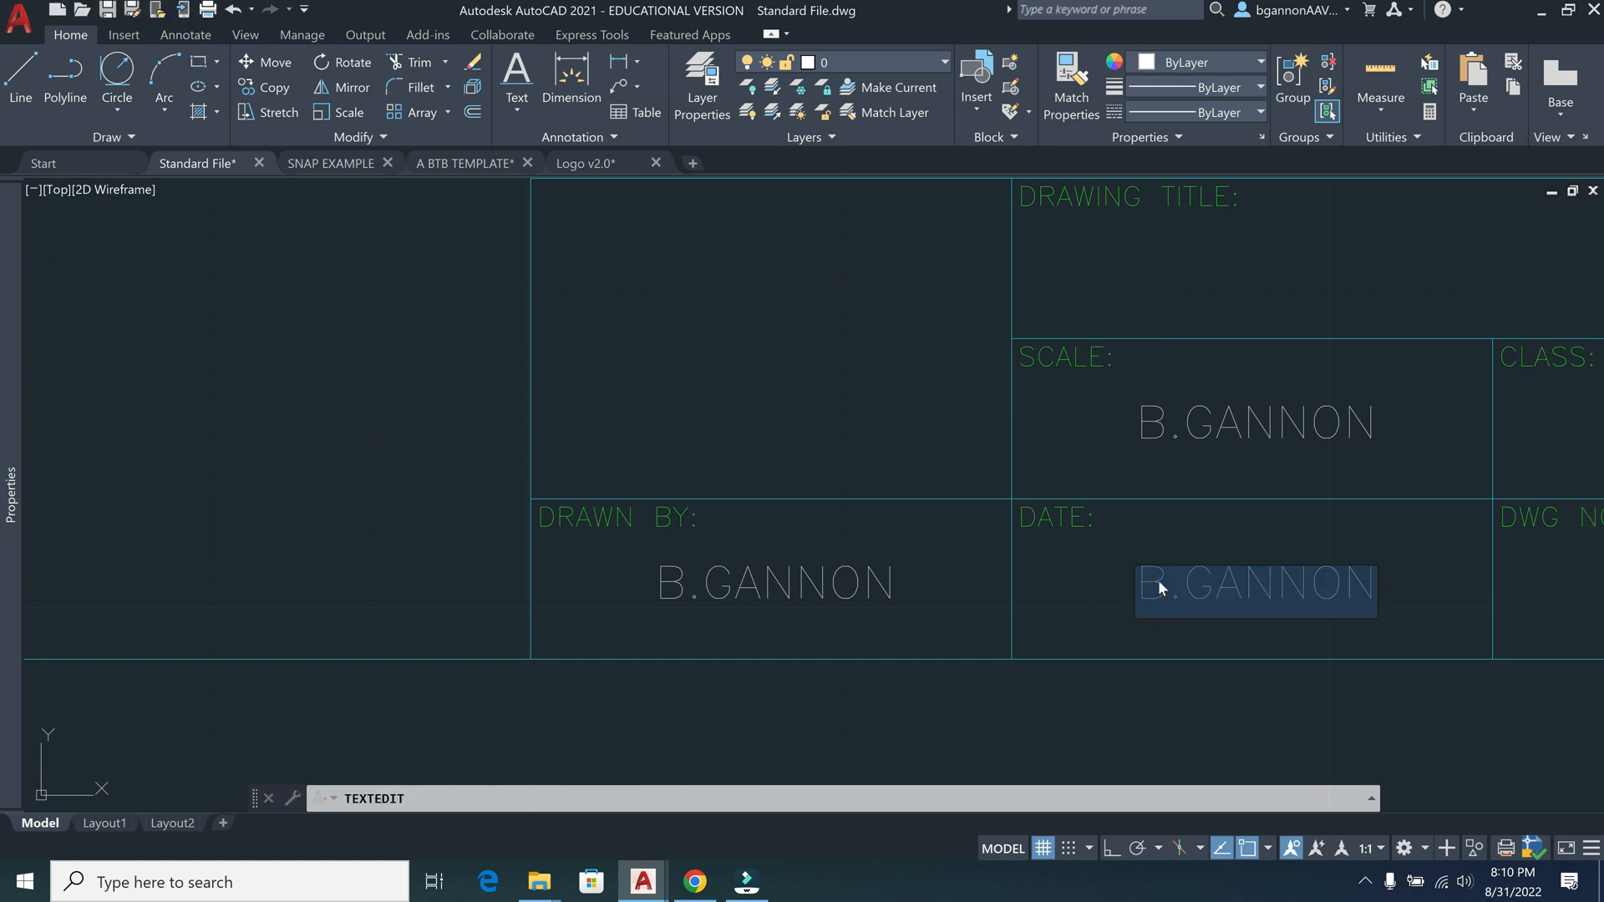
pyautogui.write('08')
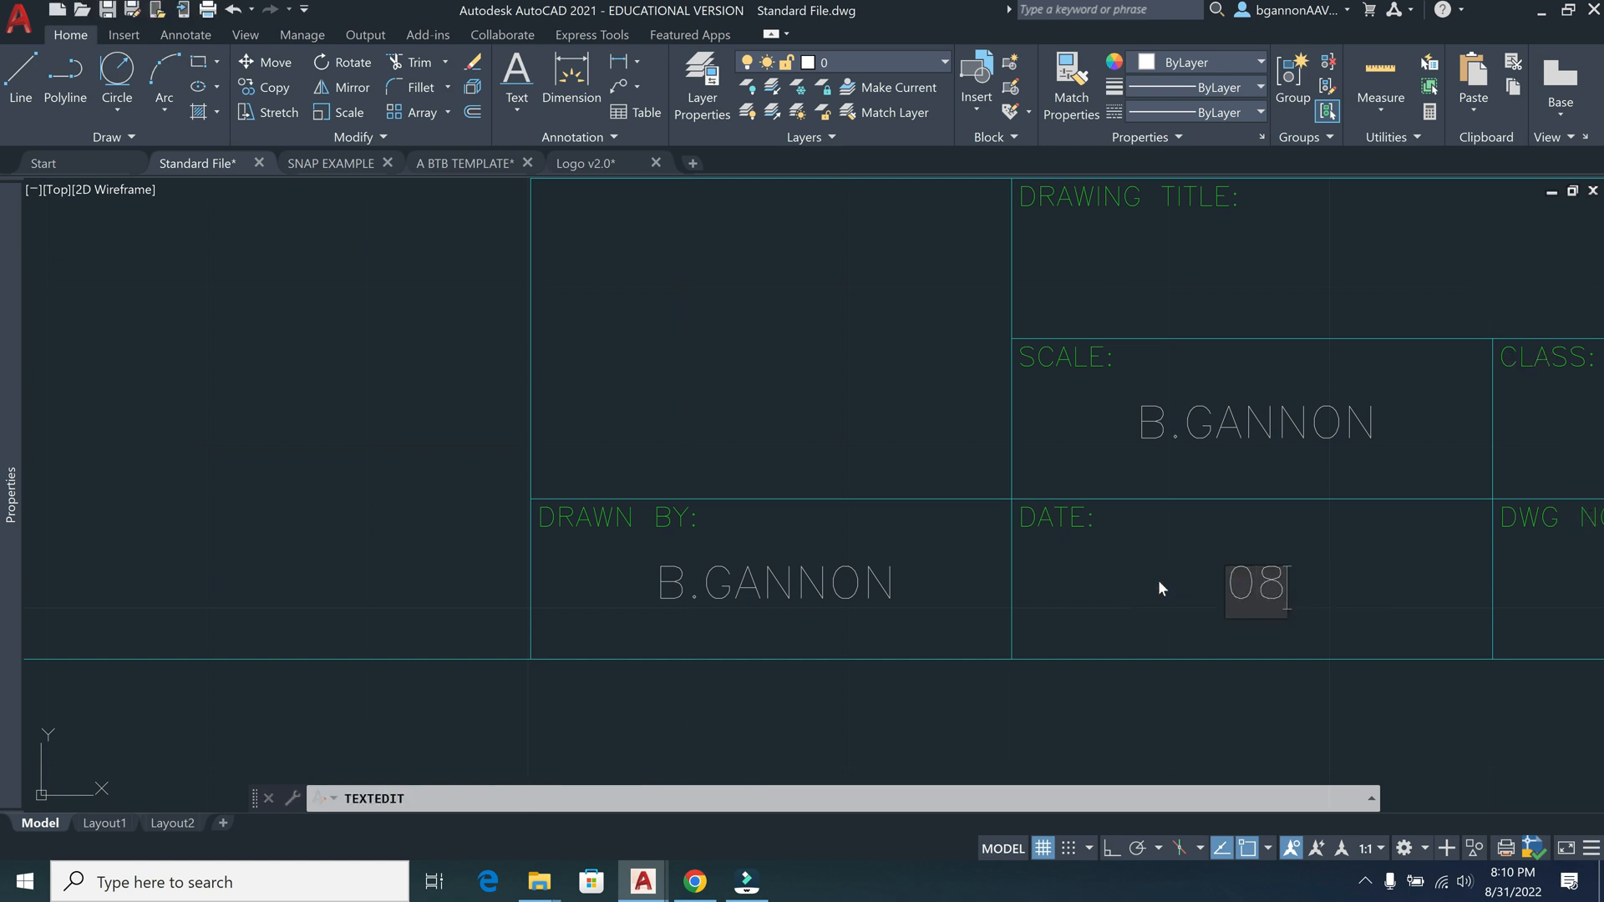
pyautogui.write('.31.22')
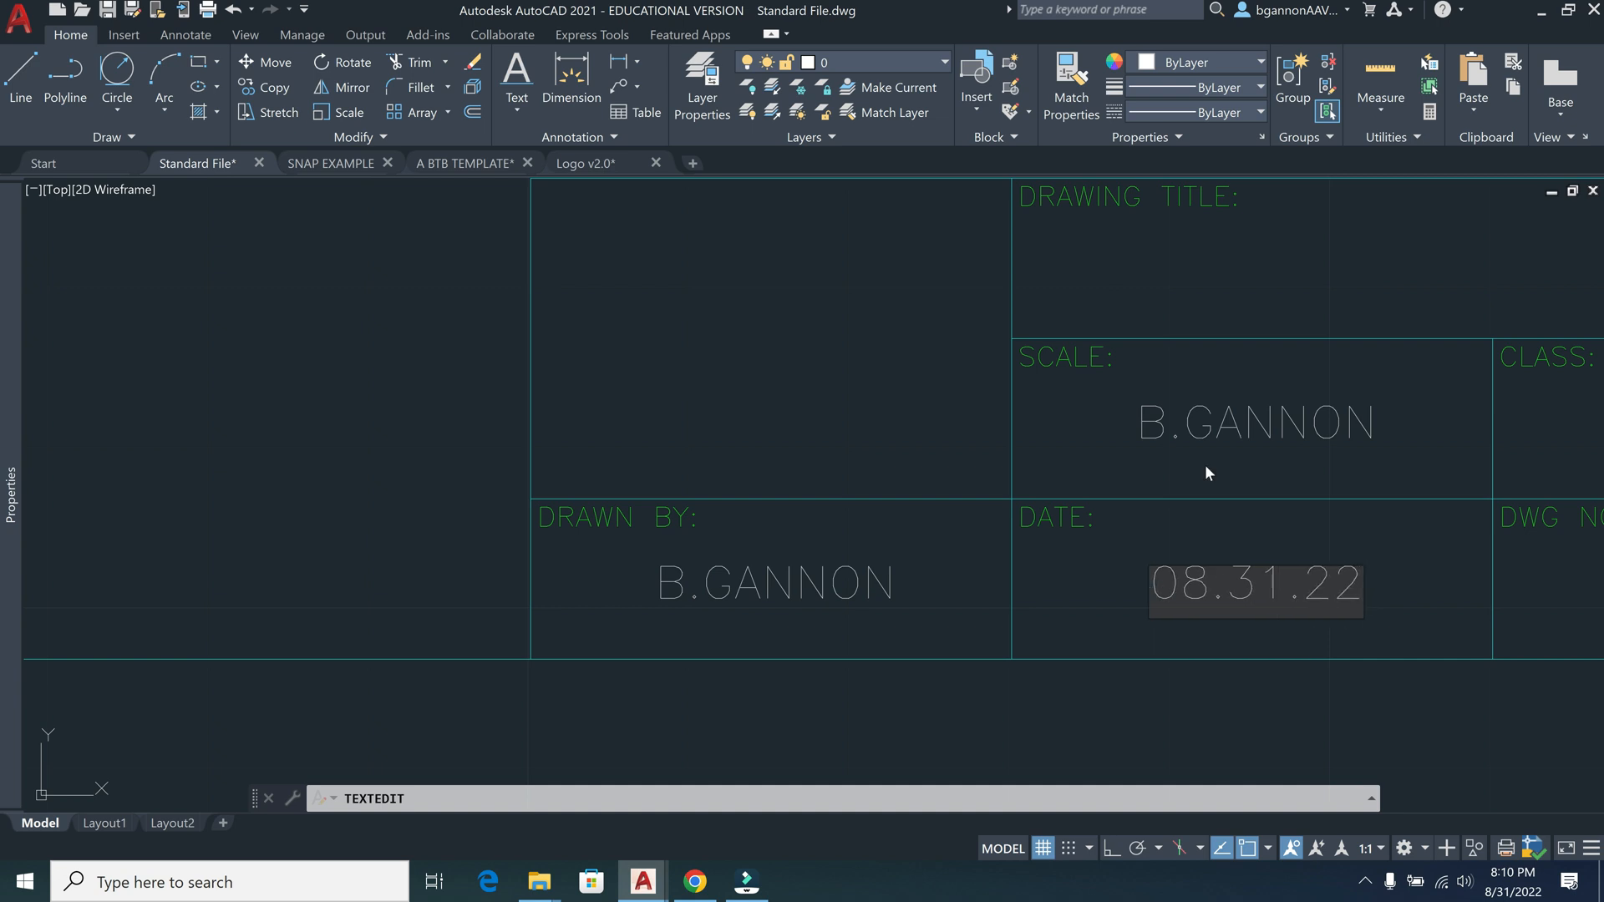
pyautogui.press('Return')
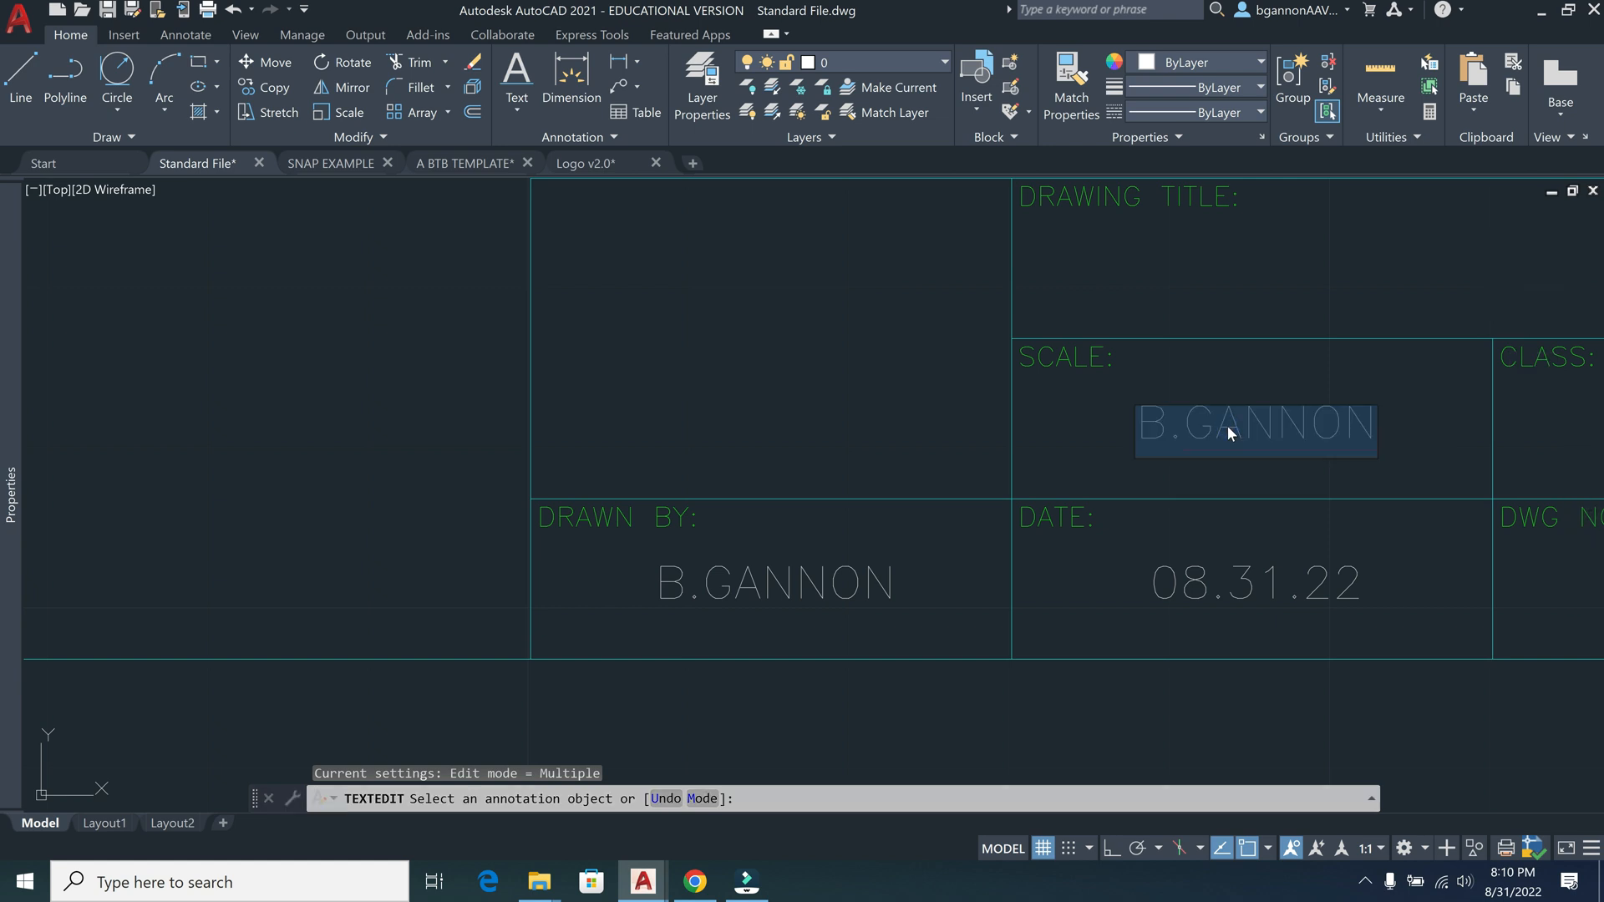
pyautogui.write('1:1')
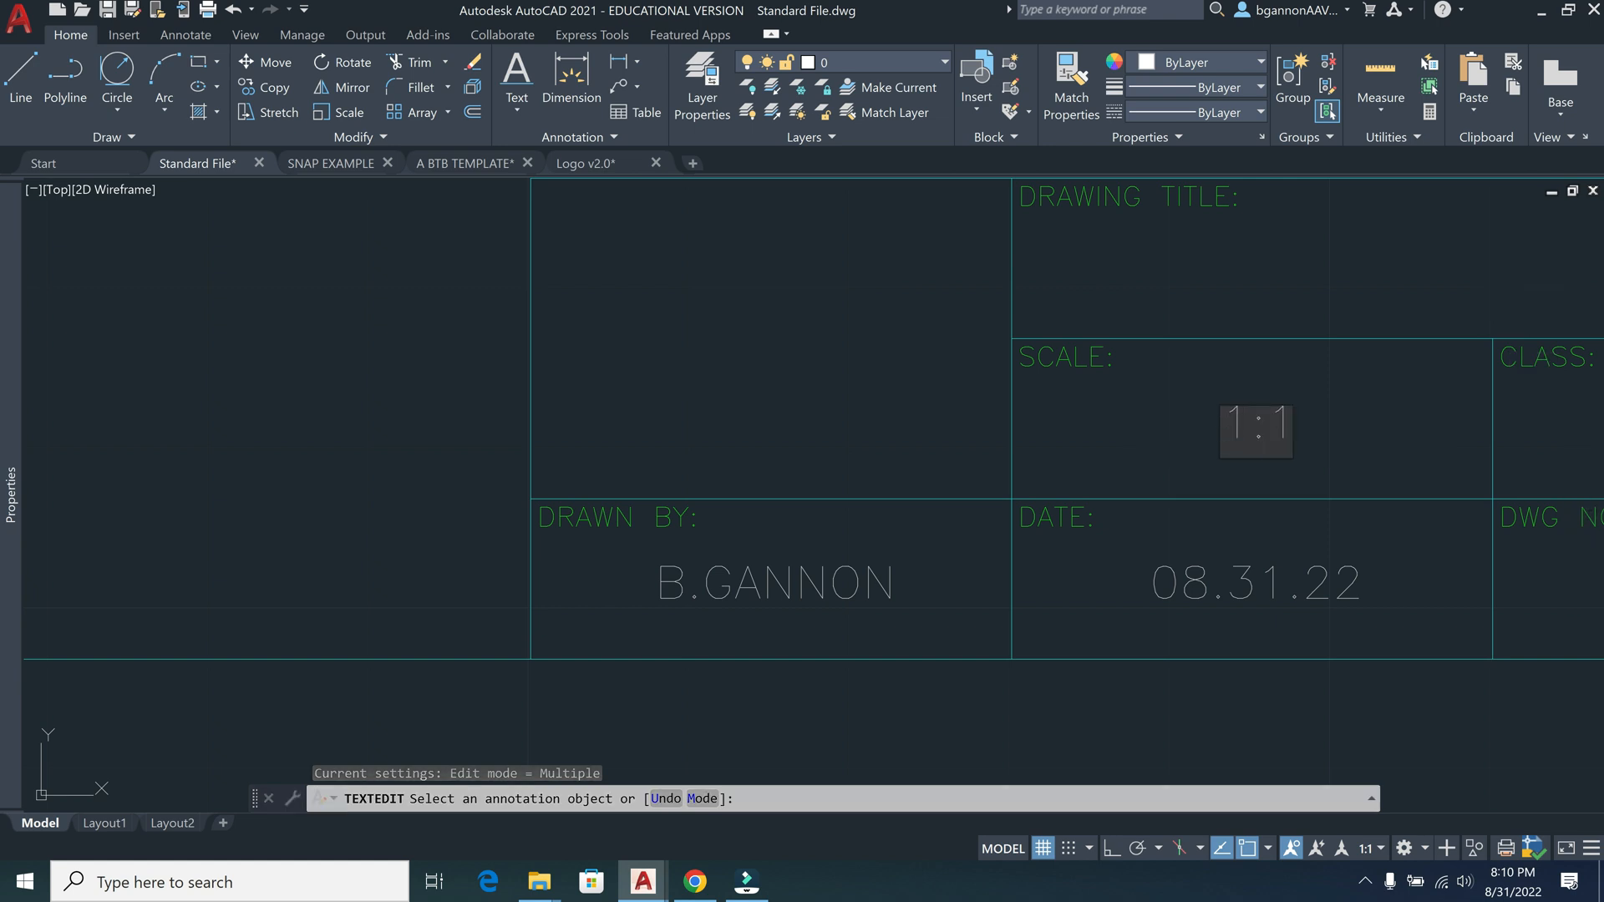
pyautogui.press('Return')
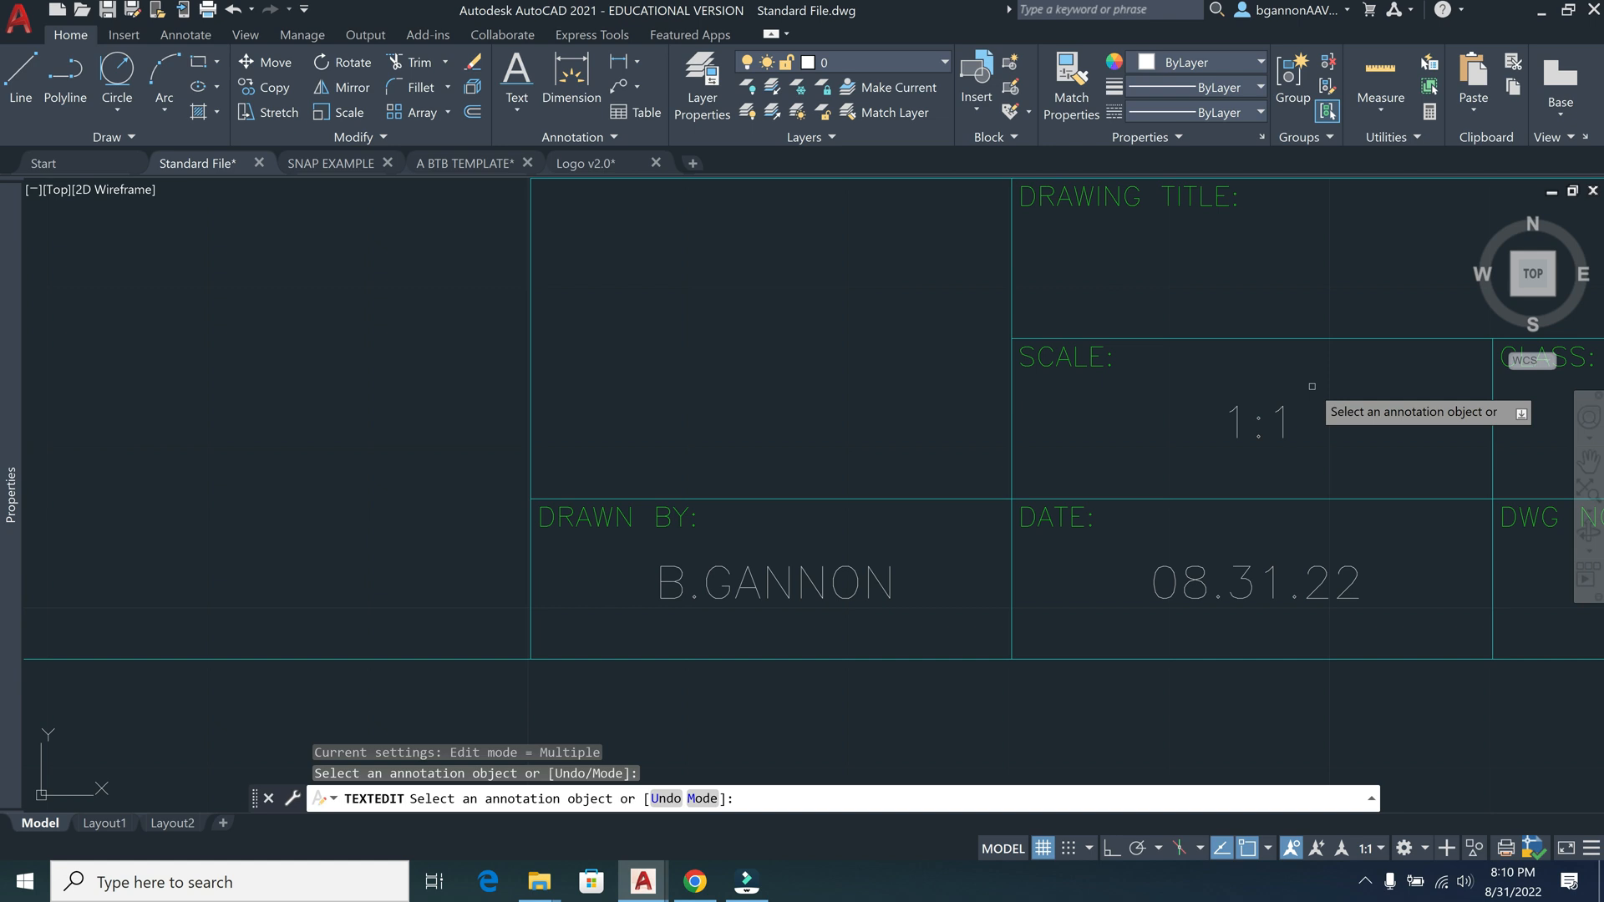
# End text editing and copy the name text from the DRAWN BY cell to the empty area above the title block
pyautogui.moveTo(1295, 333); pyautogui.dragTo(991, 433, button='middle')
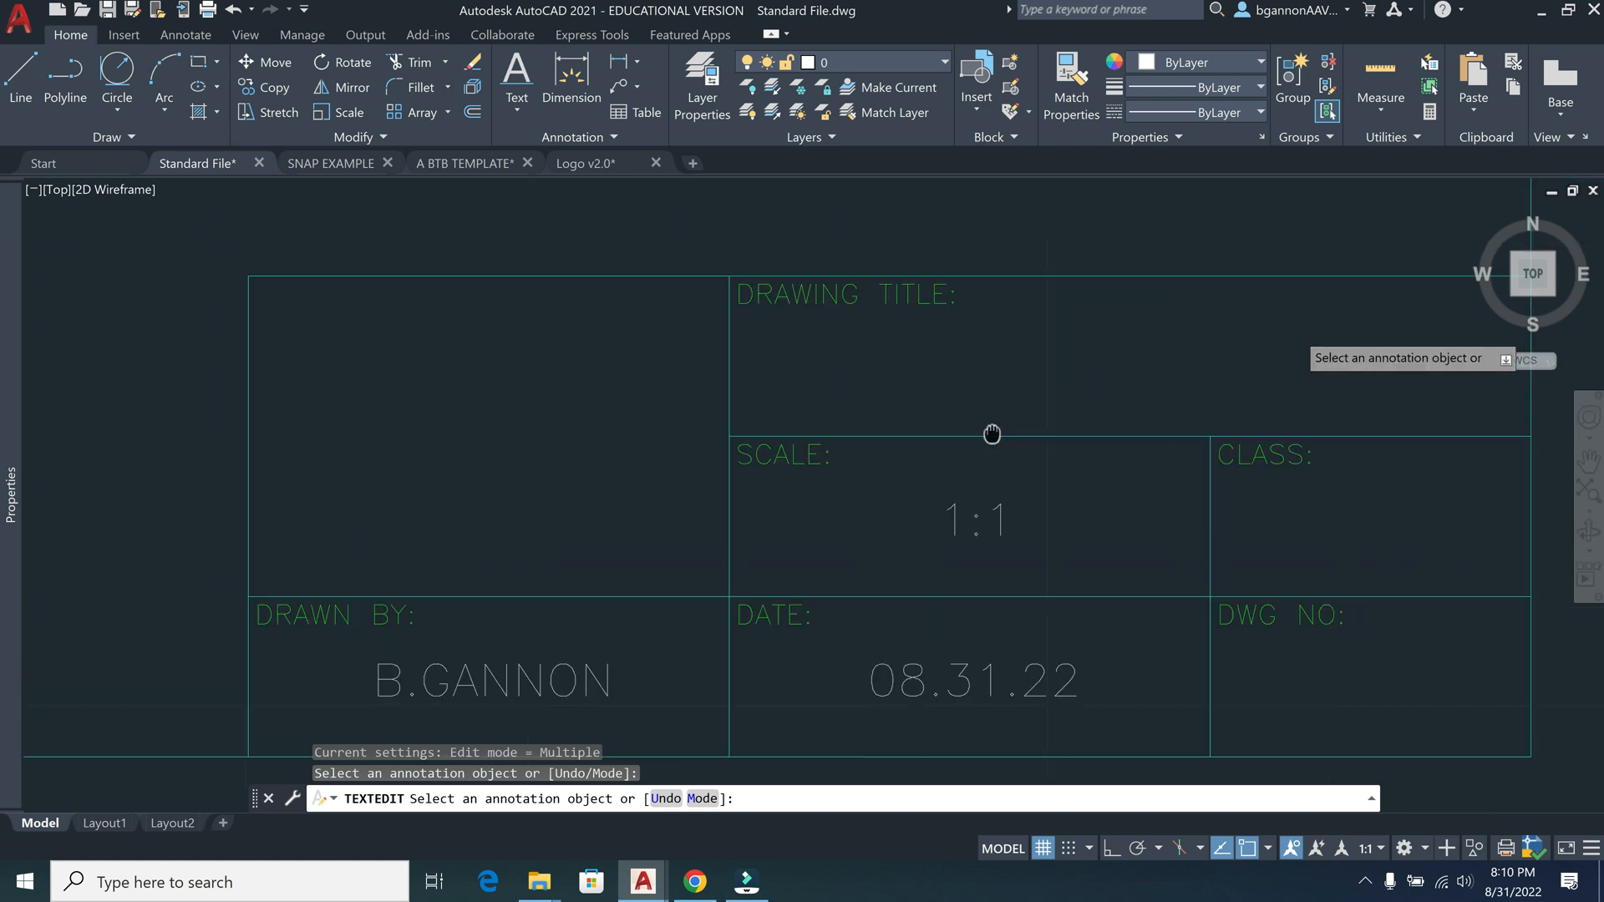
pyautogui.scroll(2, 960, 436)
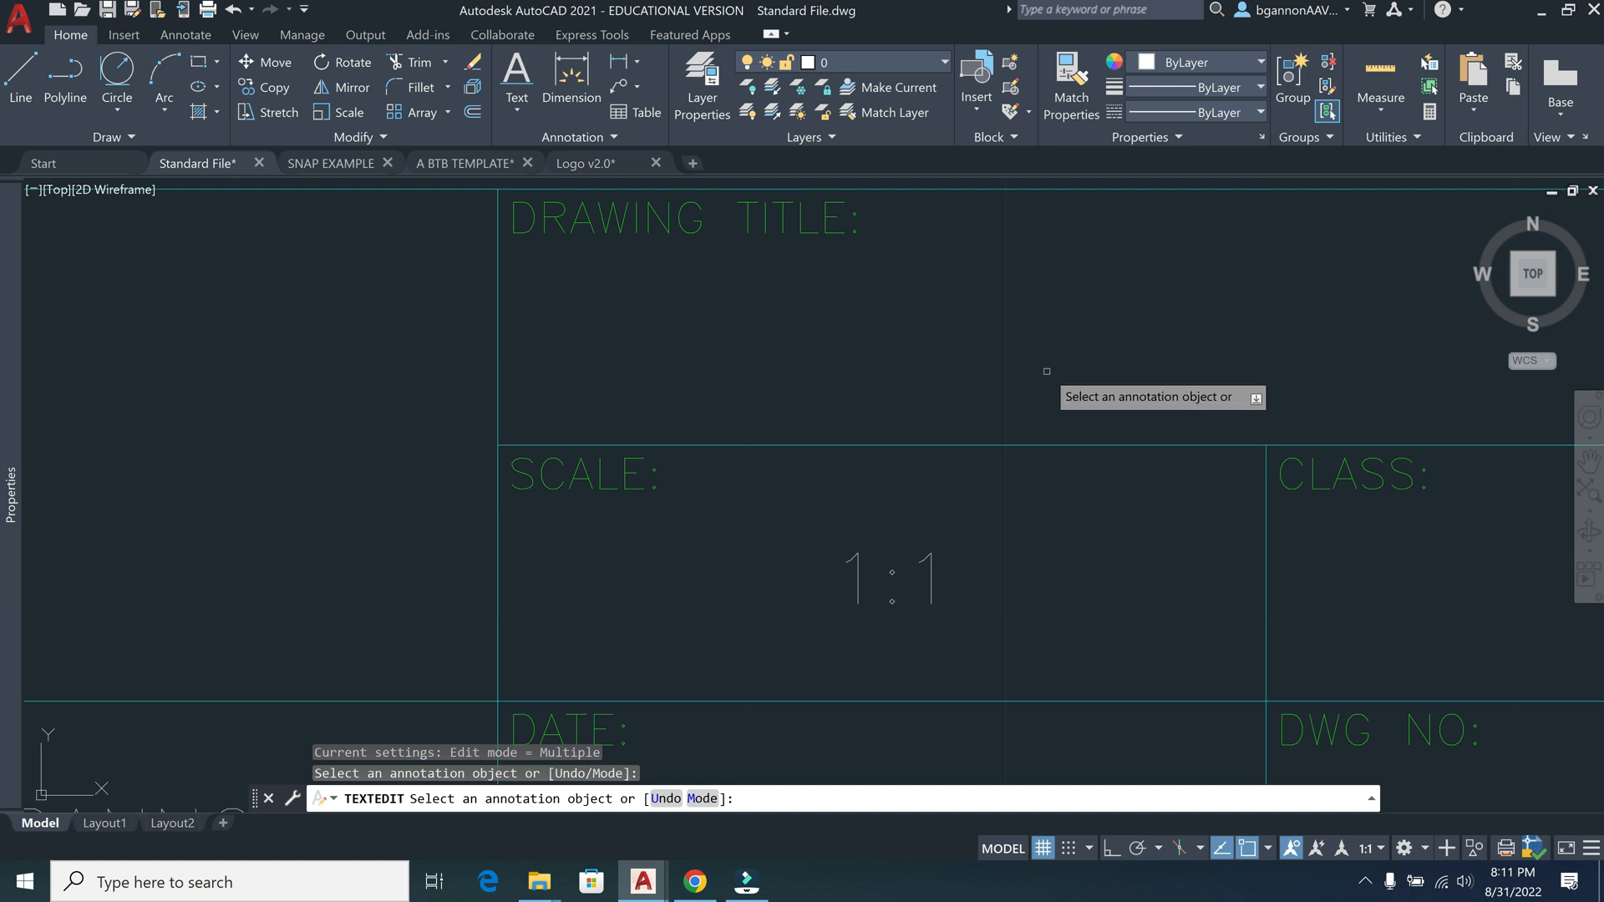
pyautogui.scroll(-5, 1047, 371)
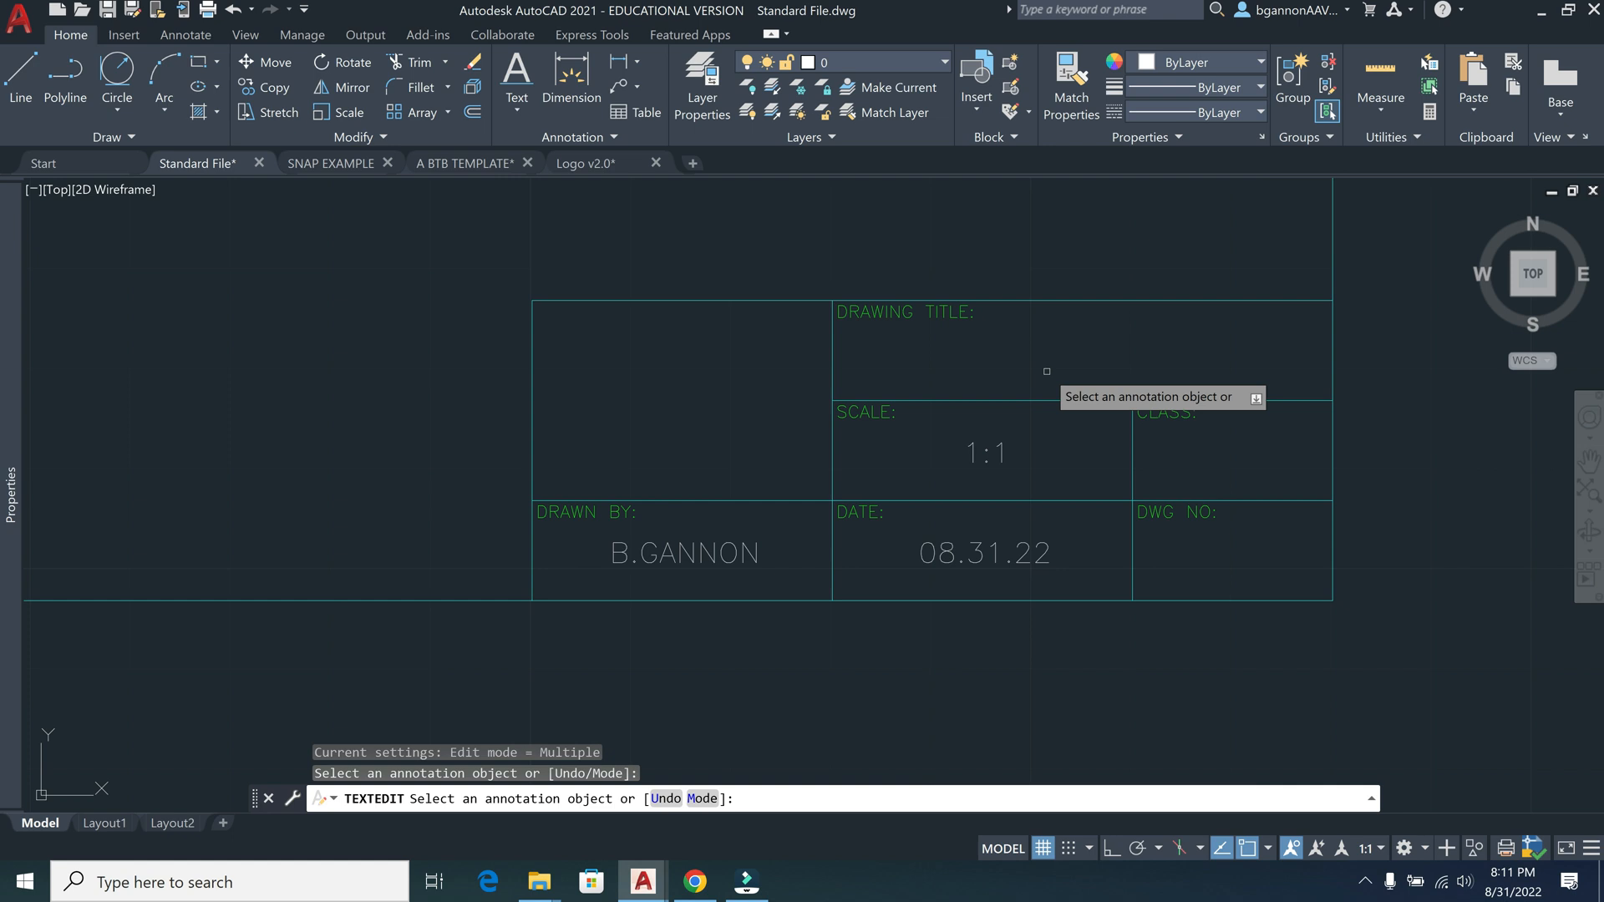
pyautogui.scroll(-2, 1047, 371)
pyautogui.moveTo(1047, 371)
pyautogui.mouseDown(button='middle')
pyautogui.moveTo(1006, 387)
pyautogui.moveTo(960, 501)
pyautogui.moveTo(983, 547)
pyautogui.moveTo(1016, 556)
pyautogui.mouseUp(button='middle')
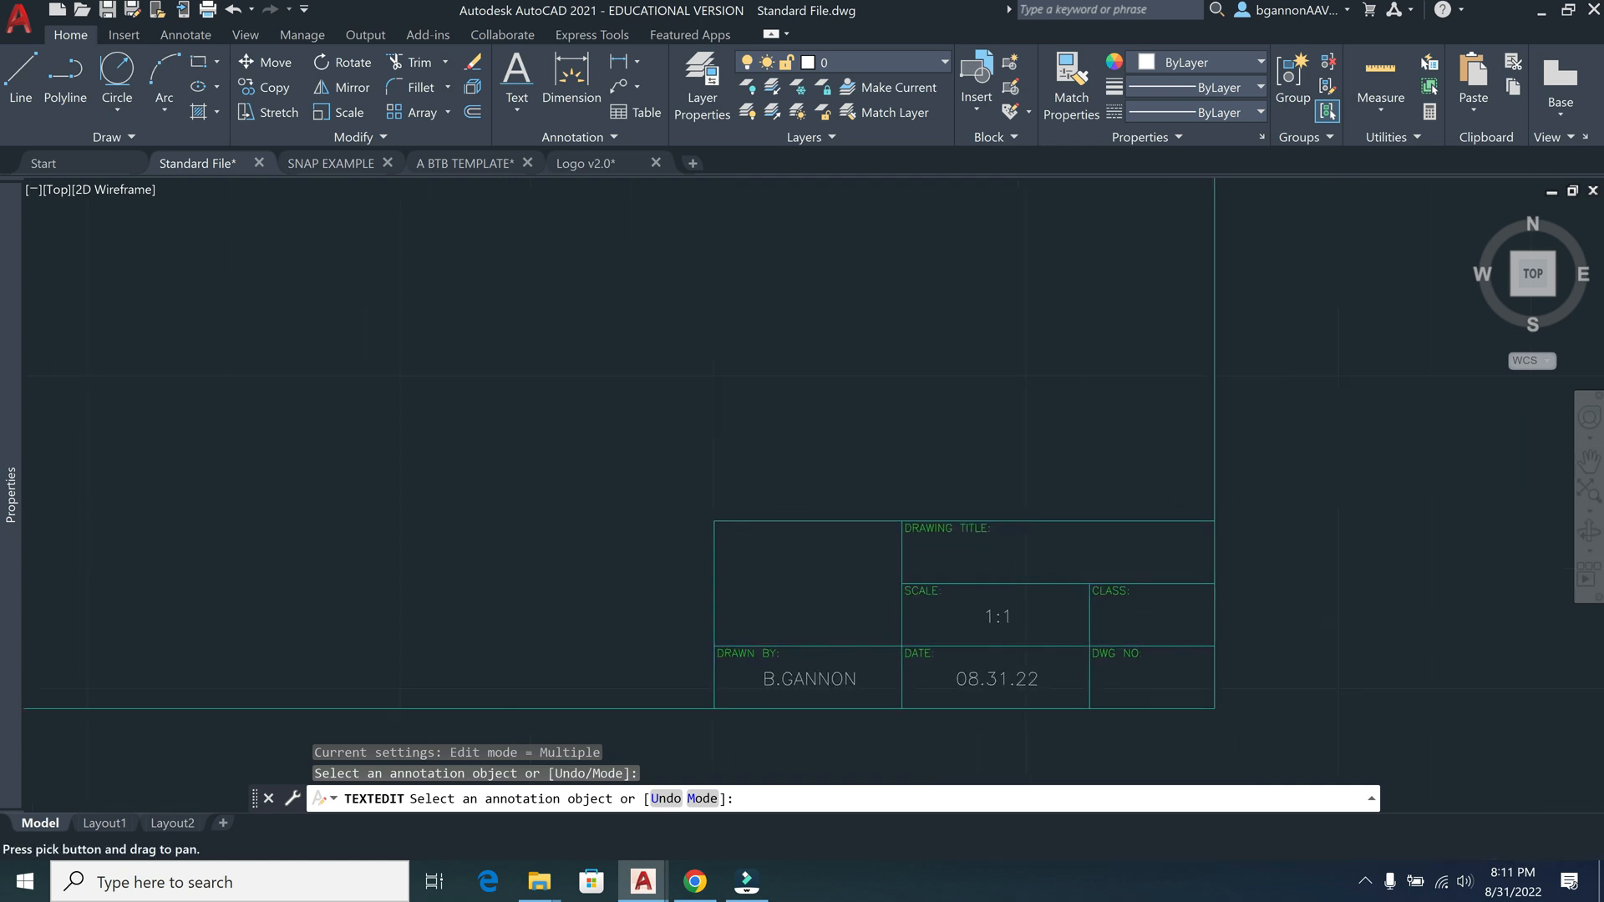
pyautogui.press('Escape')
pyautogui.click(827, 679)
pyautogui.write('co')
pyautogui.press('Return')
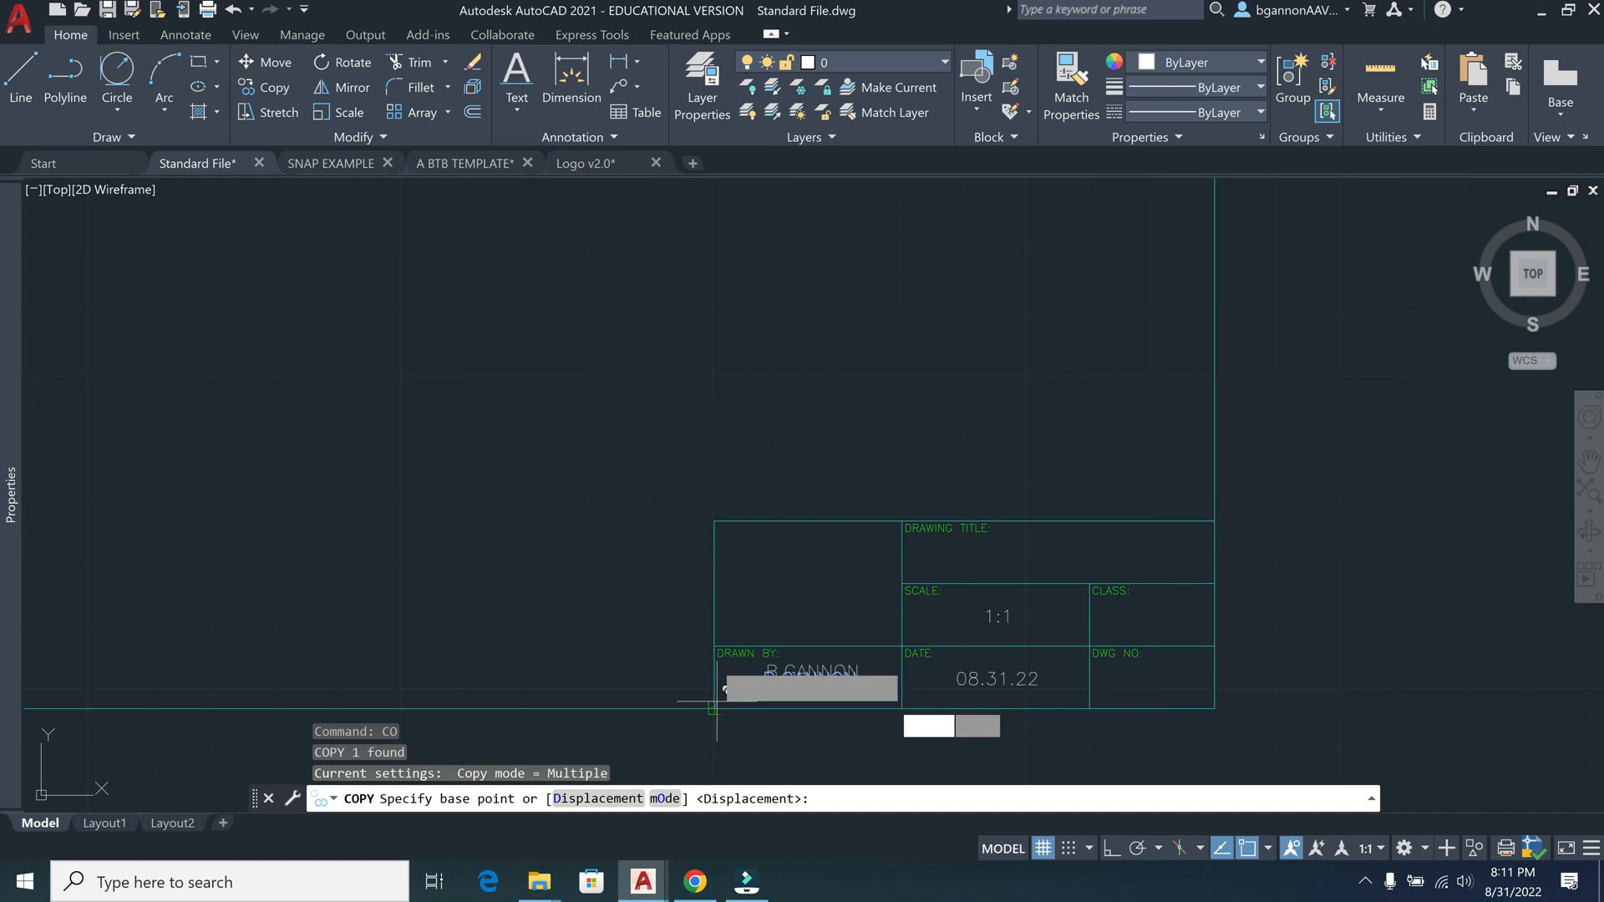
pyautogui.click(716, 706)
pyautogui.click(779, 421)
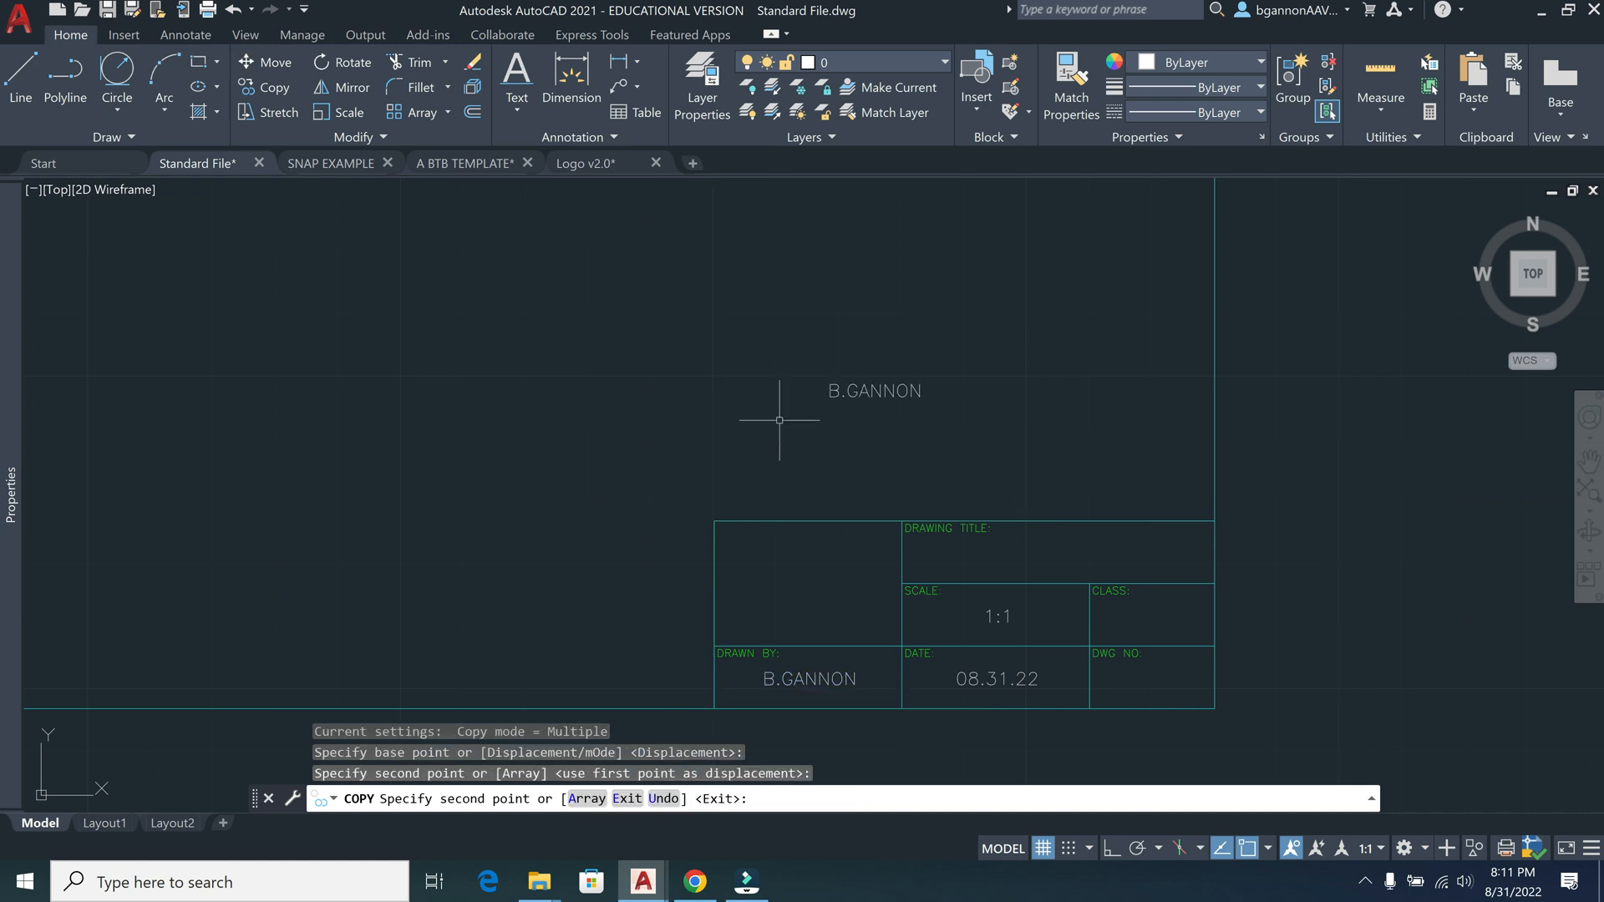
# Finish copying and change the copied name text above the title block to "A BTB"
pyautogui.press('Return')
pyautogui.click(865, 390)
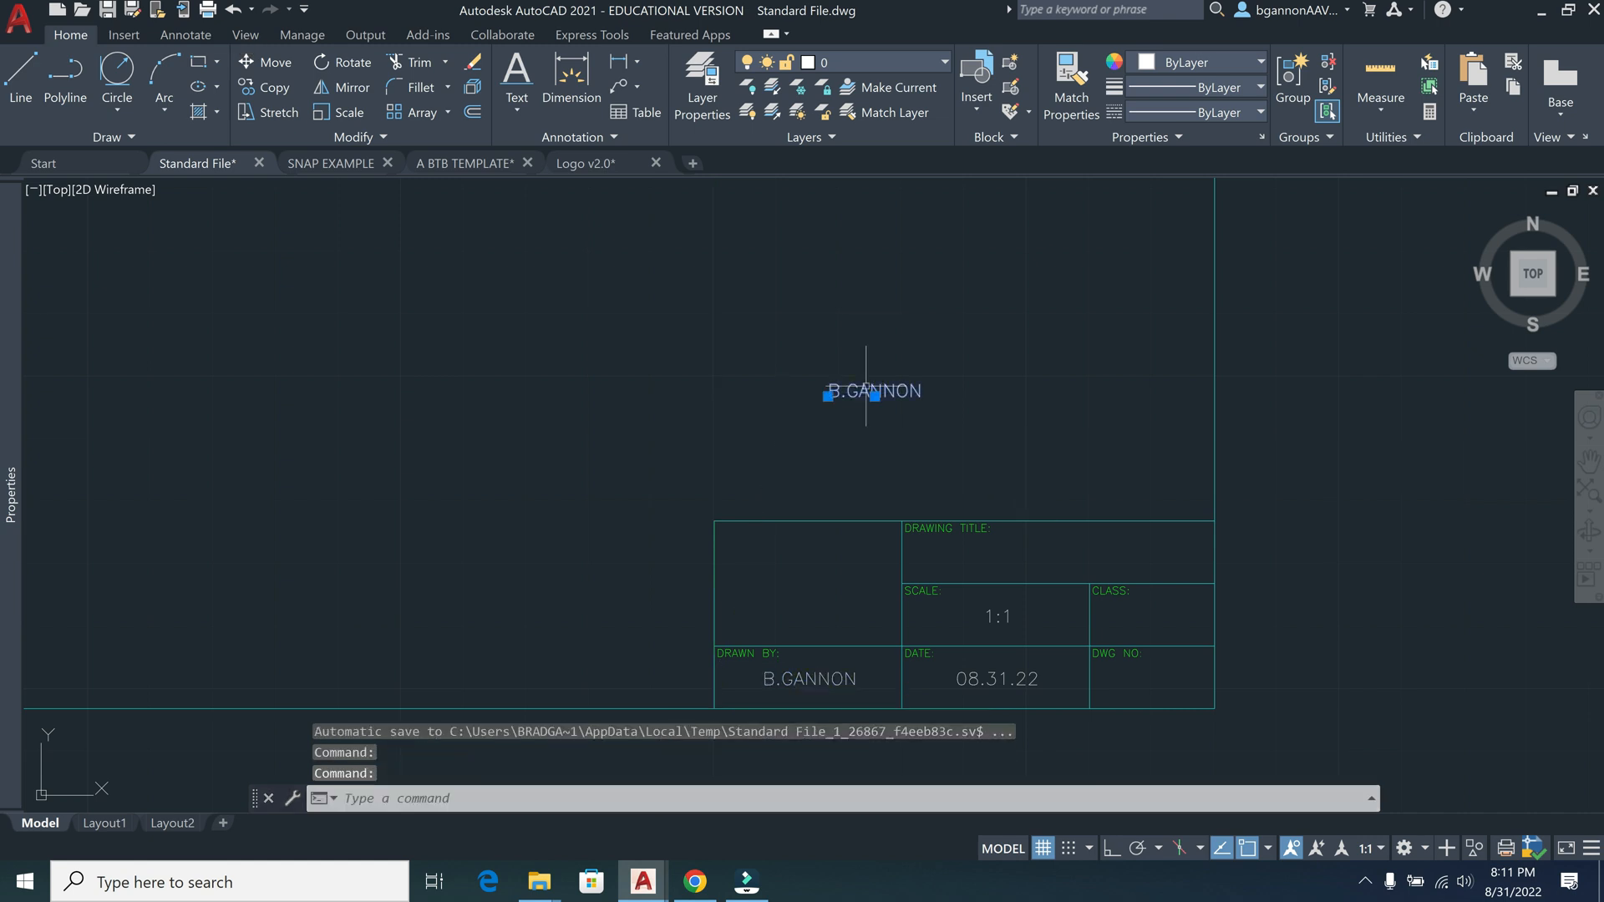
pyautogui.doubleClick(866, 389)
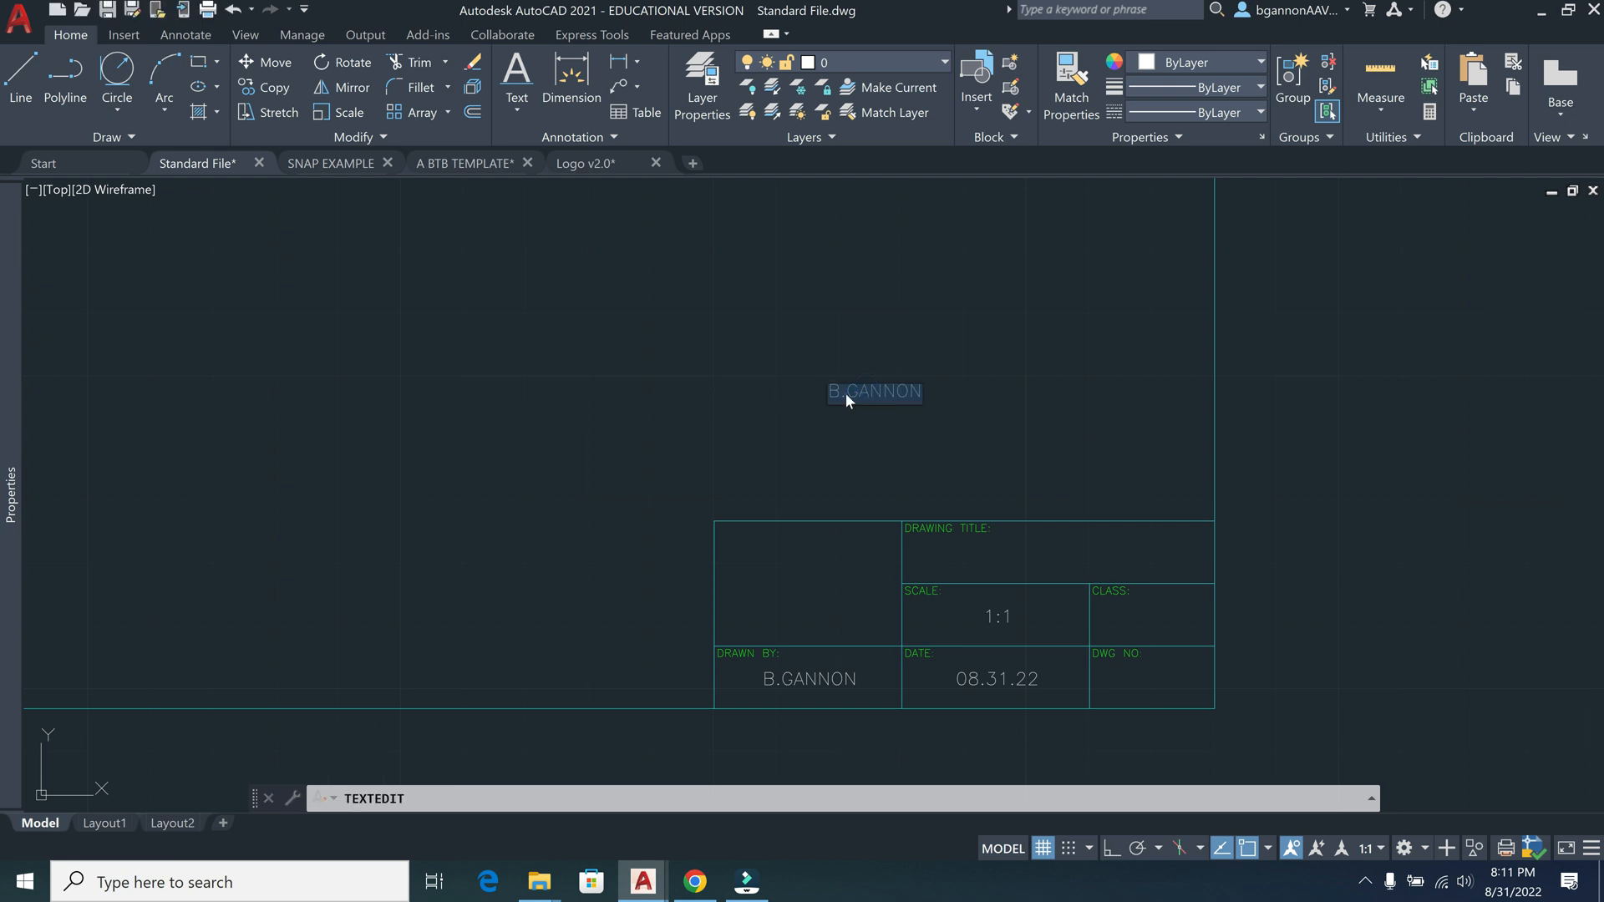
pyautogui.write('B.A')
pyautogui.press('Return')
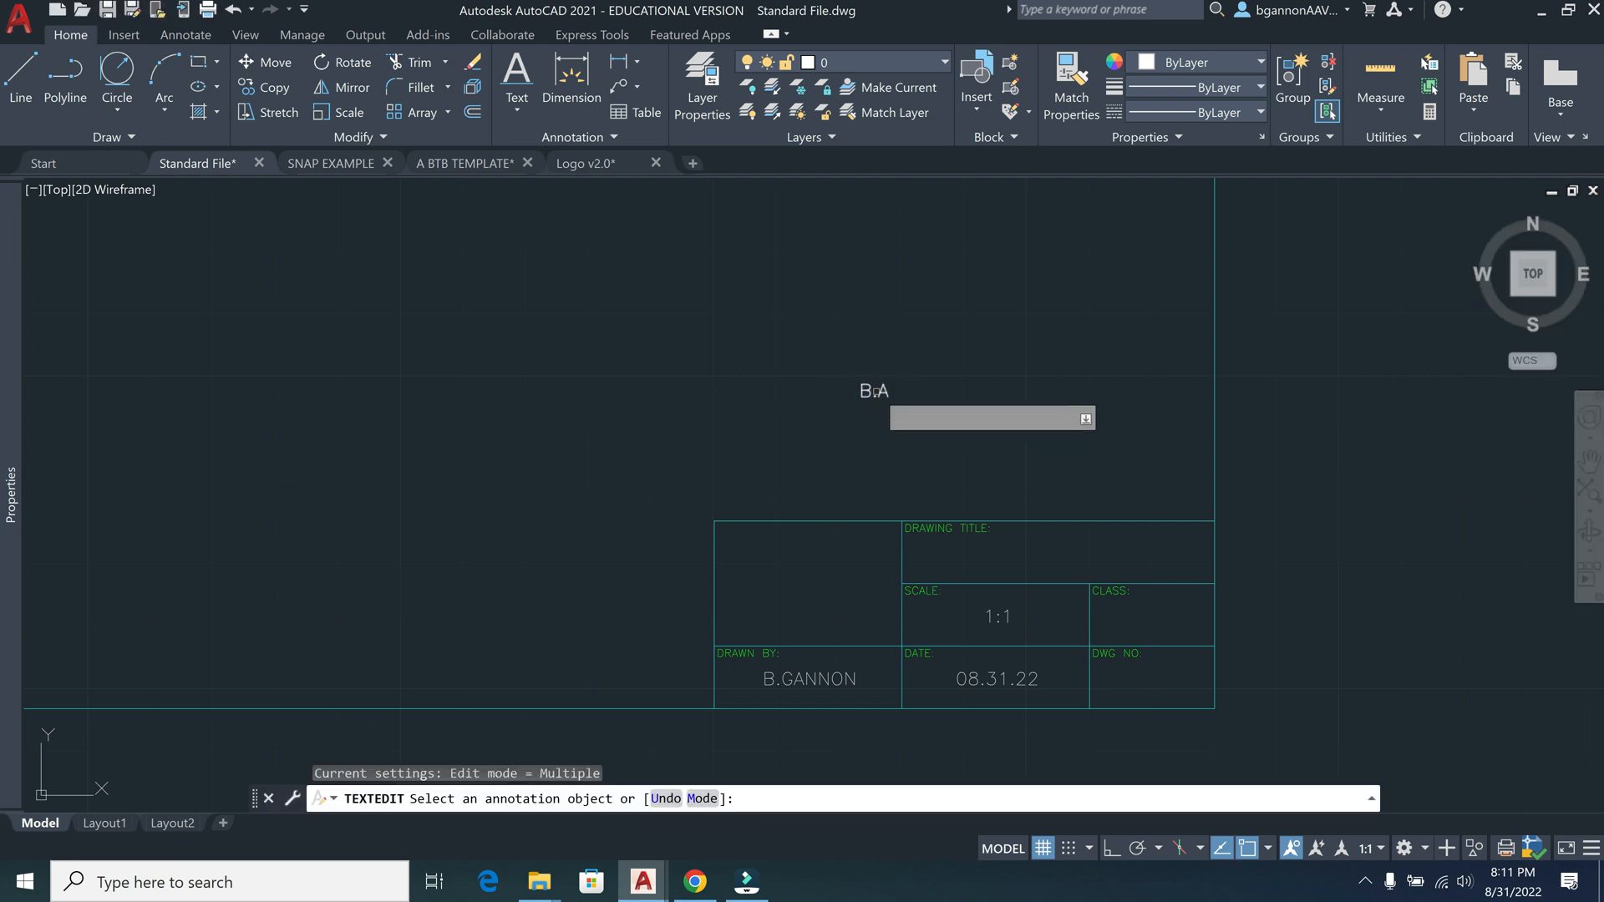
pyautogui.click(874, 390)
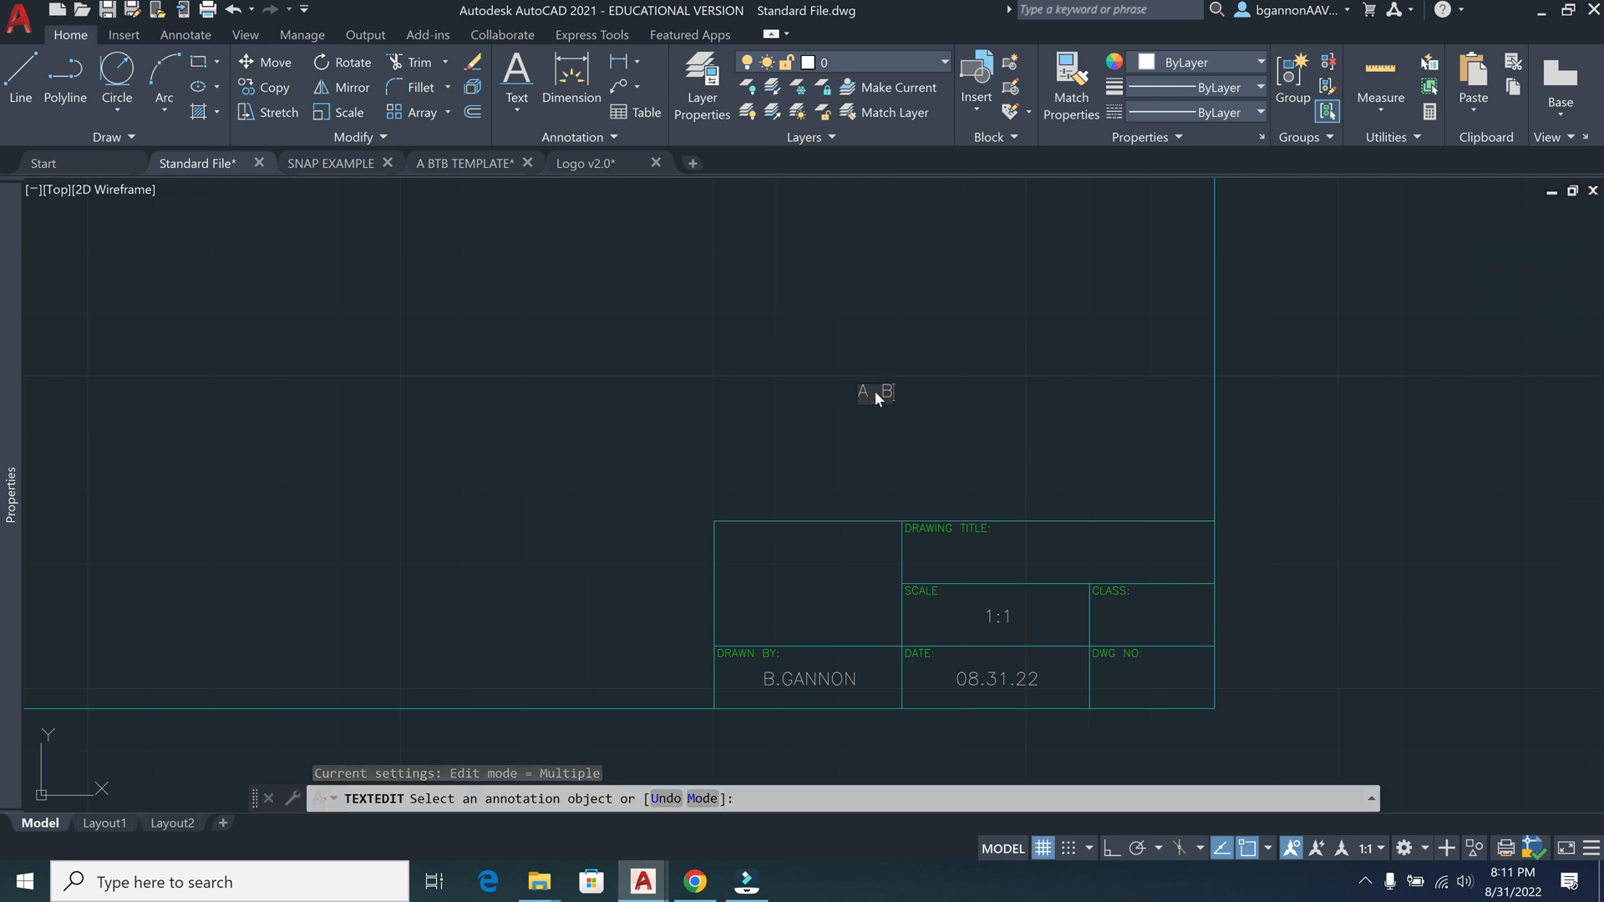
pyautogui.write('TB')
pyautogui.scroll(2, 874, 390)
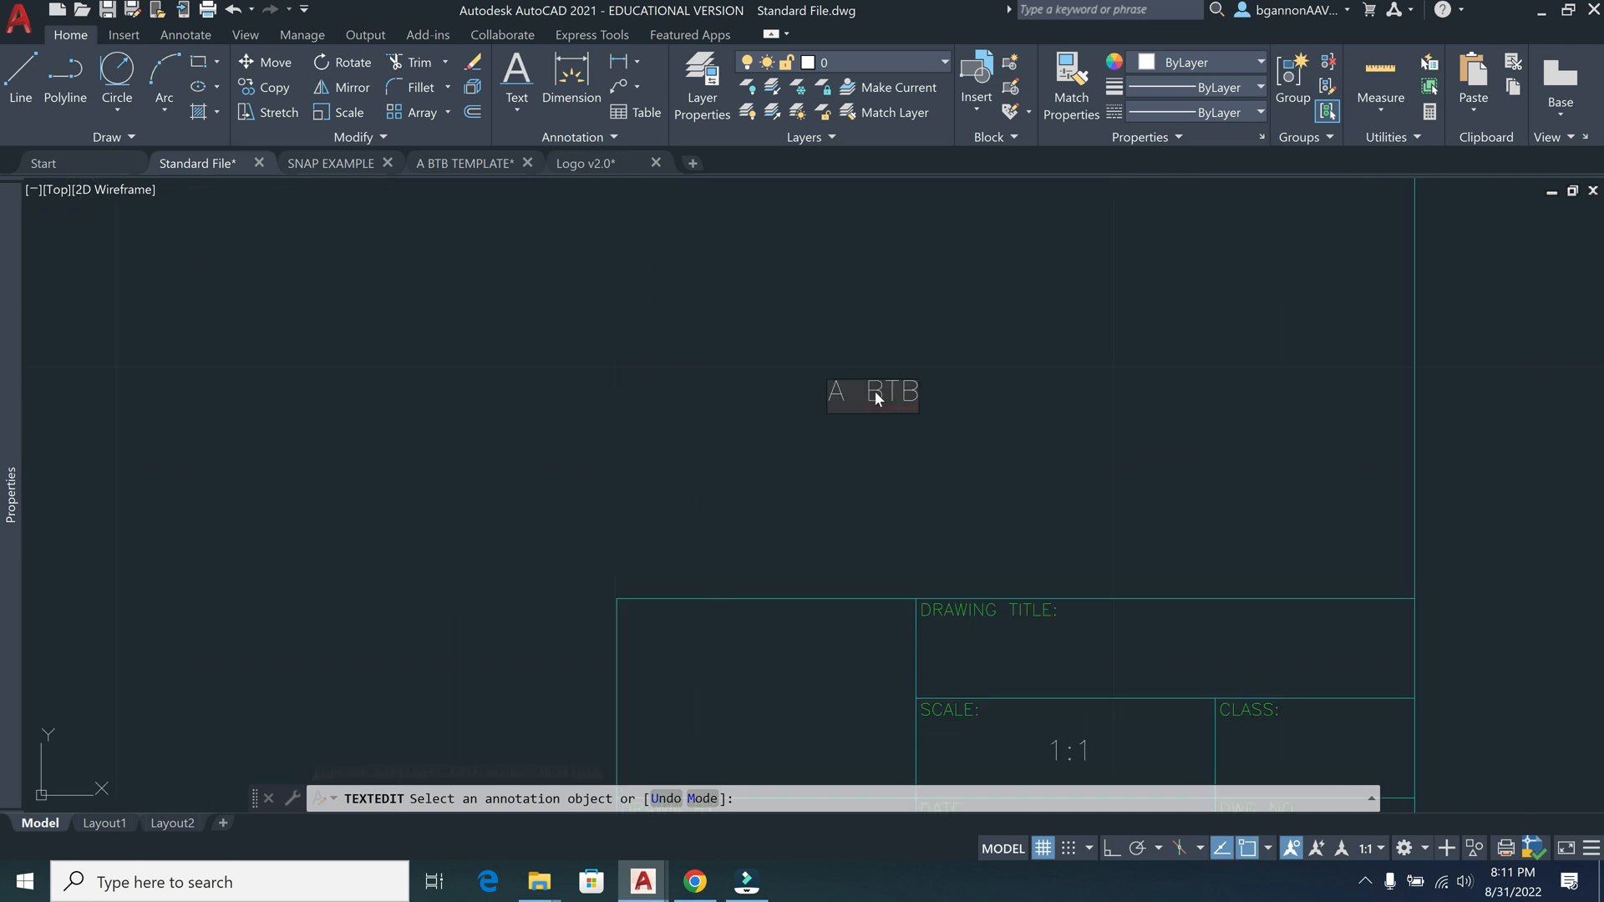
pyautogui.scroll(5, 874, 389)
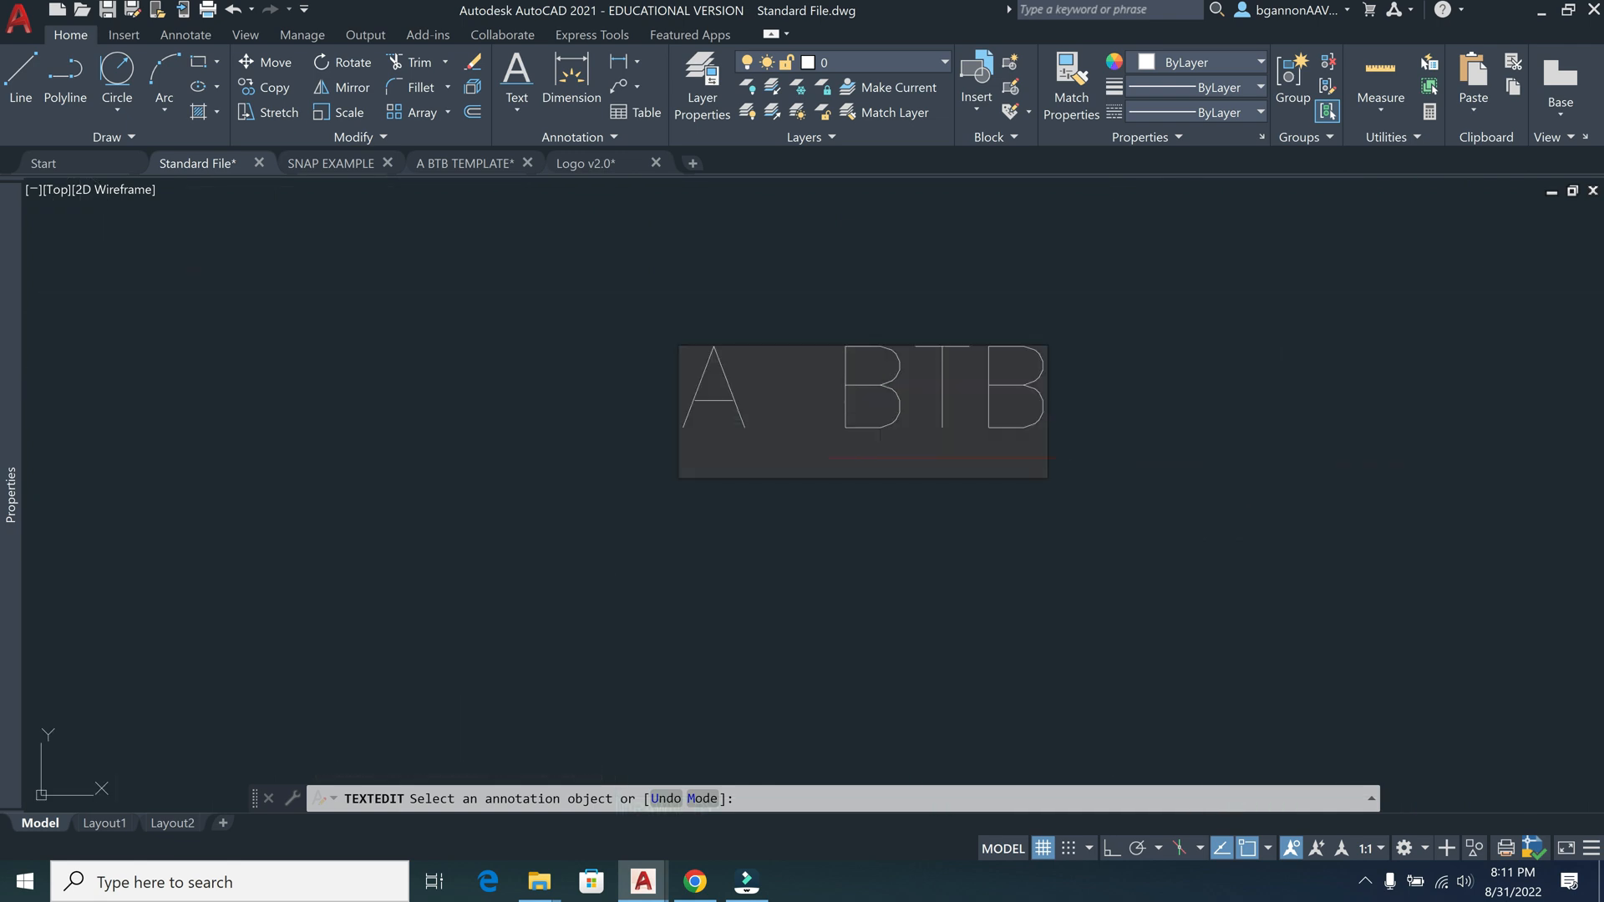
pyautogui.press('Return')
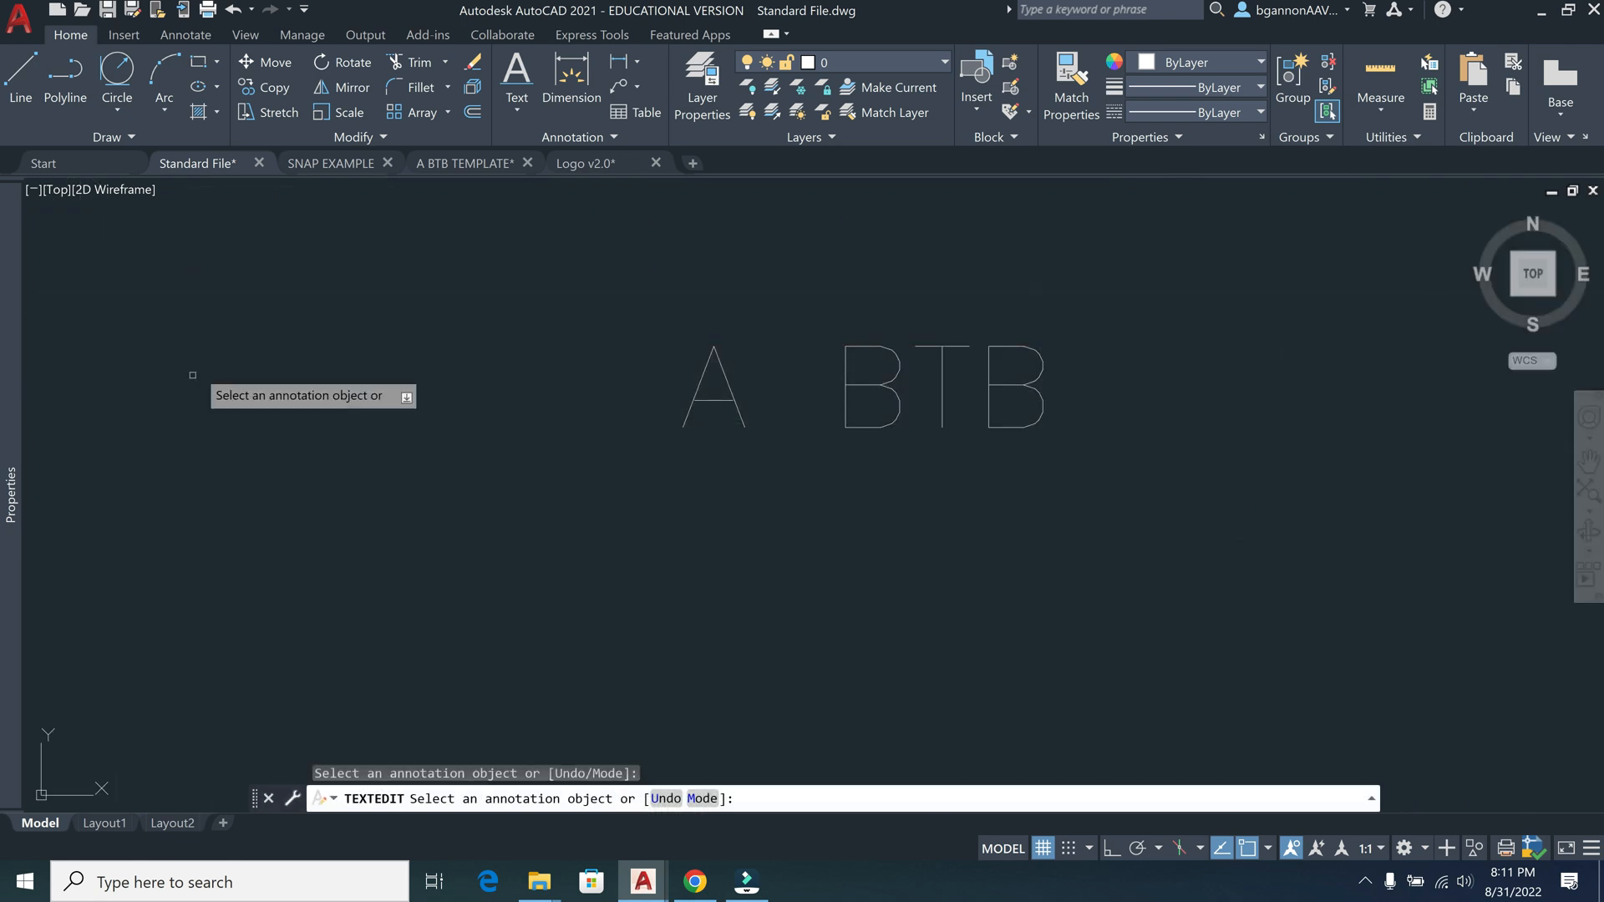
# End text editing and set the "A BTB" text's style to MECH-TITLE
pyautogui.moveTo(15, 485)
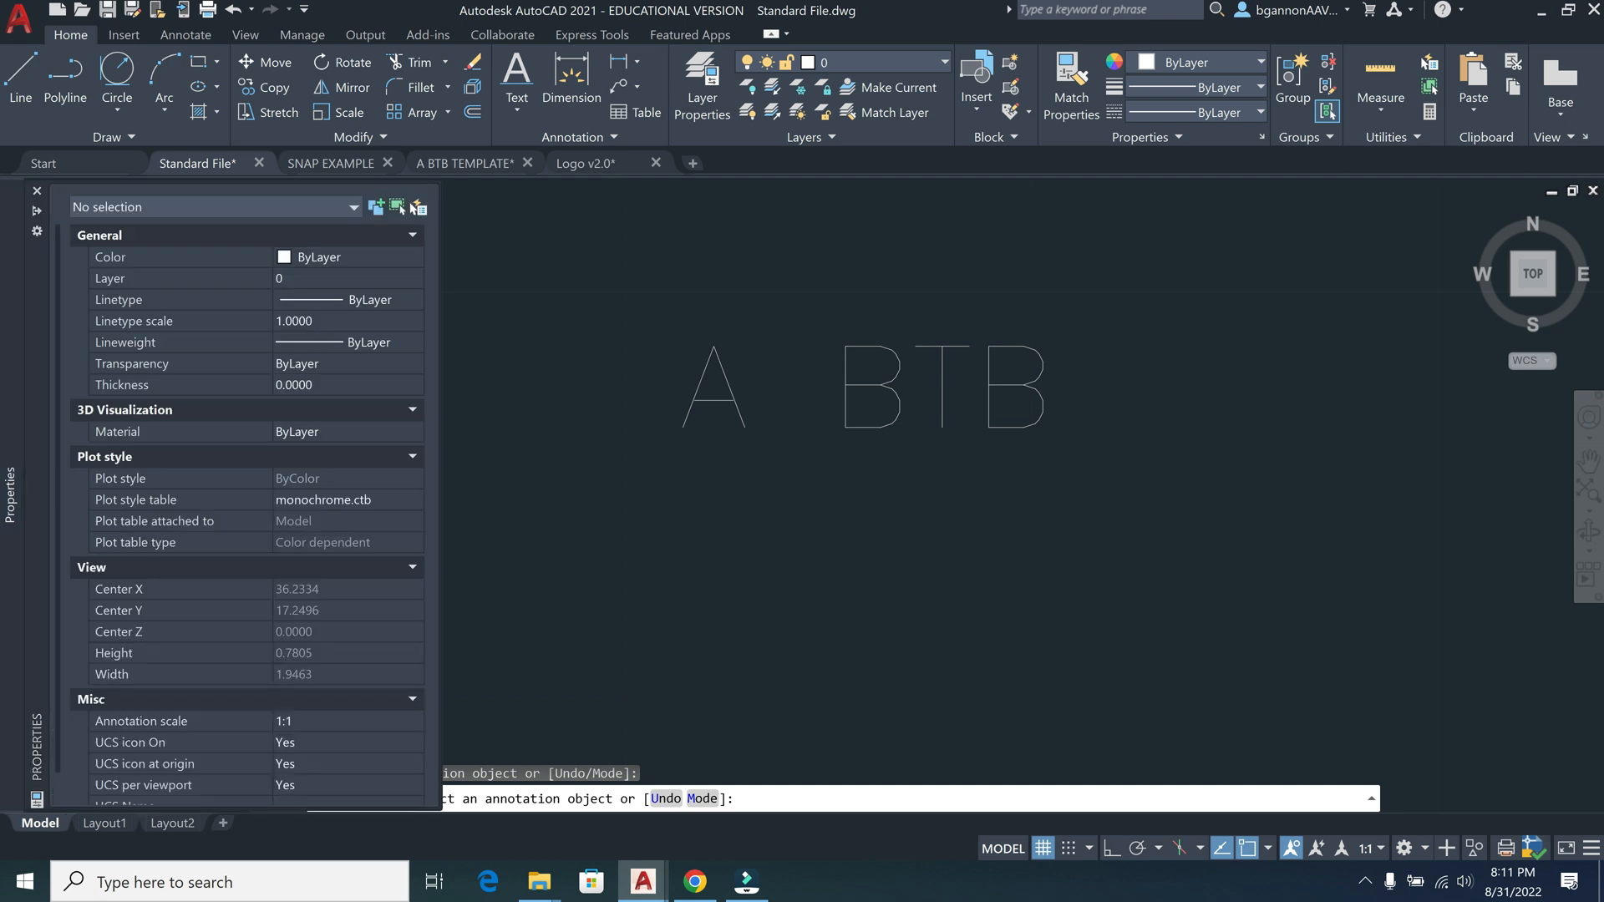
pyautogui.doubleClick(694, 401)
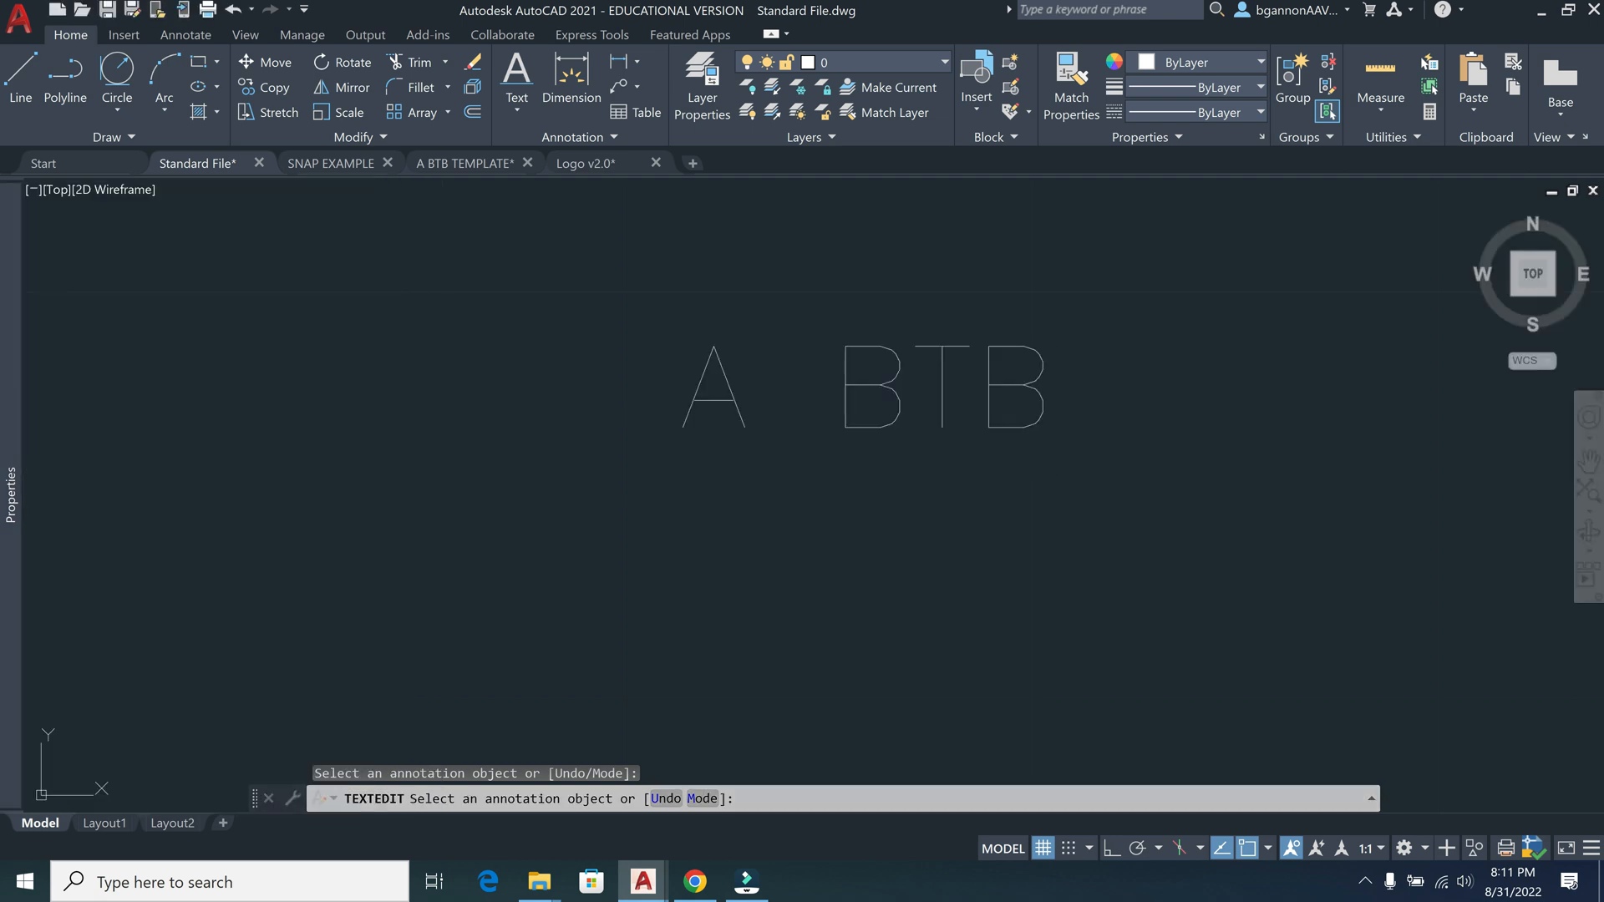
pyautogui.doubleClick(695, 401)
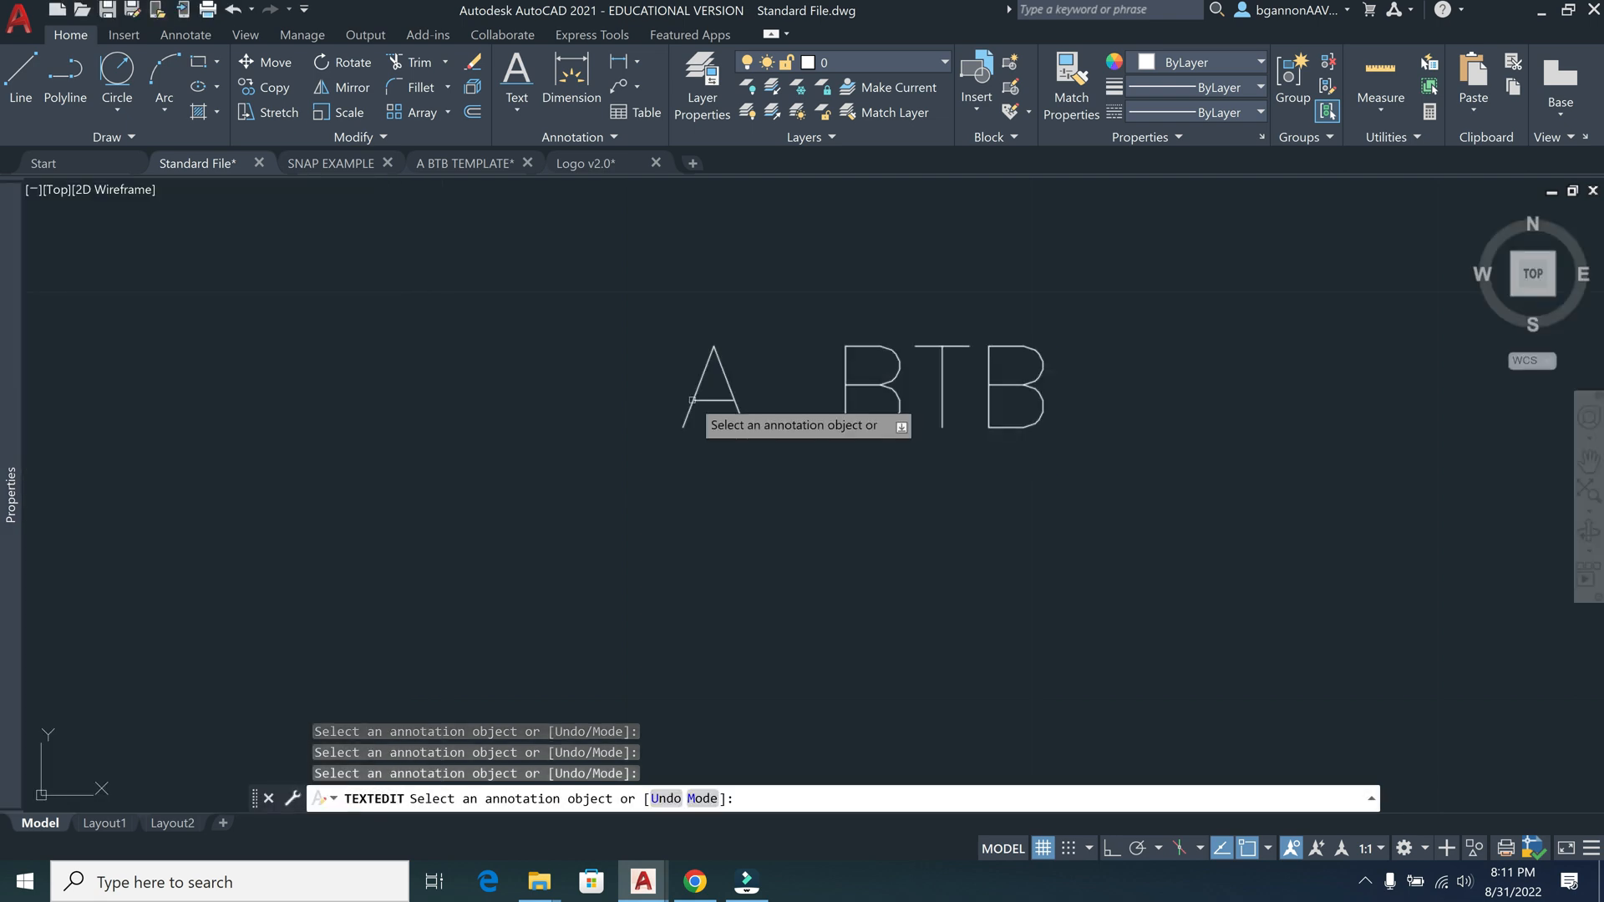
pyautogui.press('Escape')
pyautogui.click(680, 415)
pyautogui.click(685, 416)
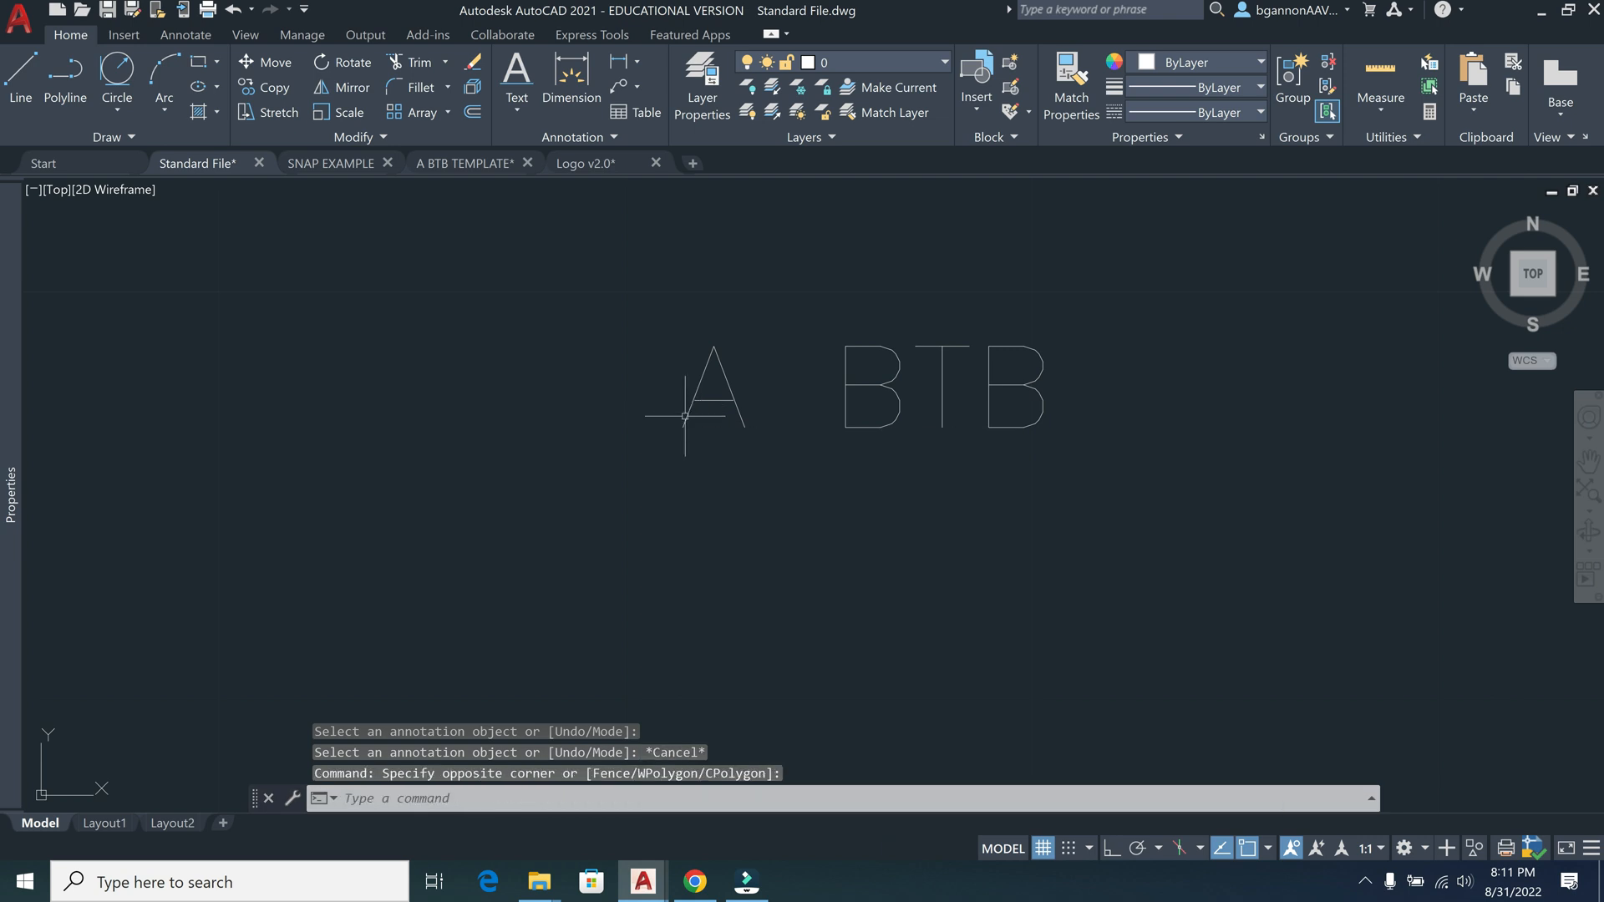
pyautogui.click(684, 416)
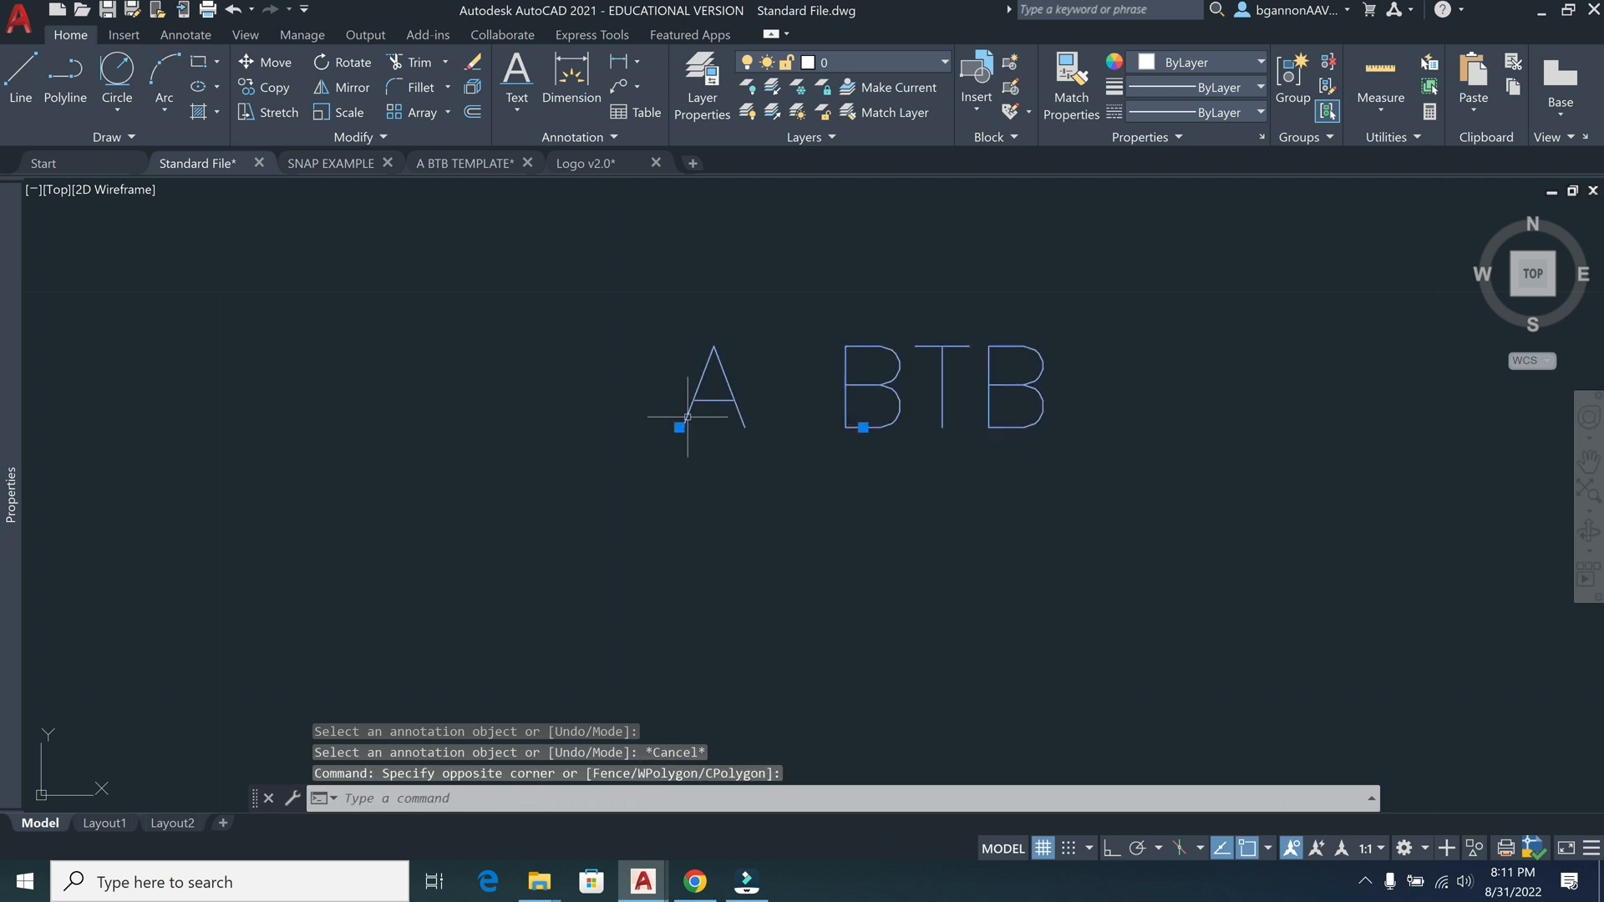
pyautogui.moveTo(10, 314)
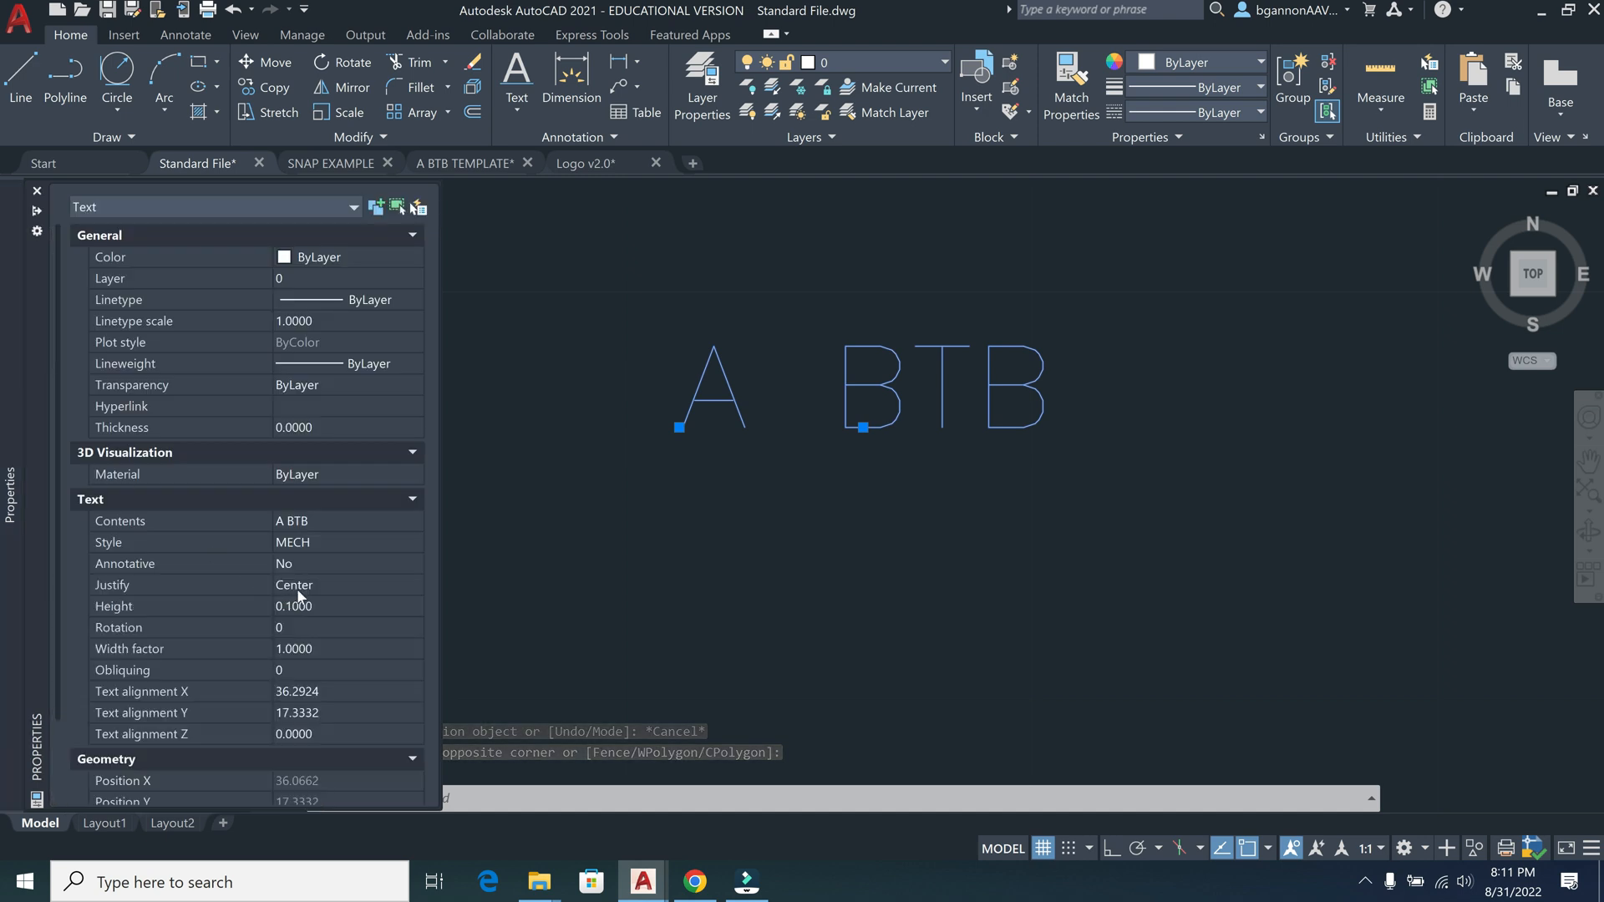
pyautogui.click(400, 543)
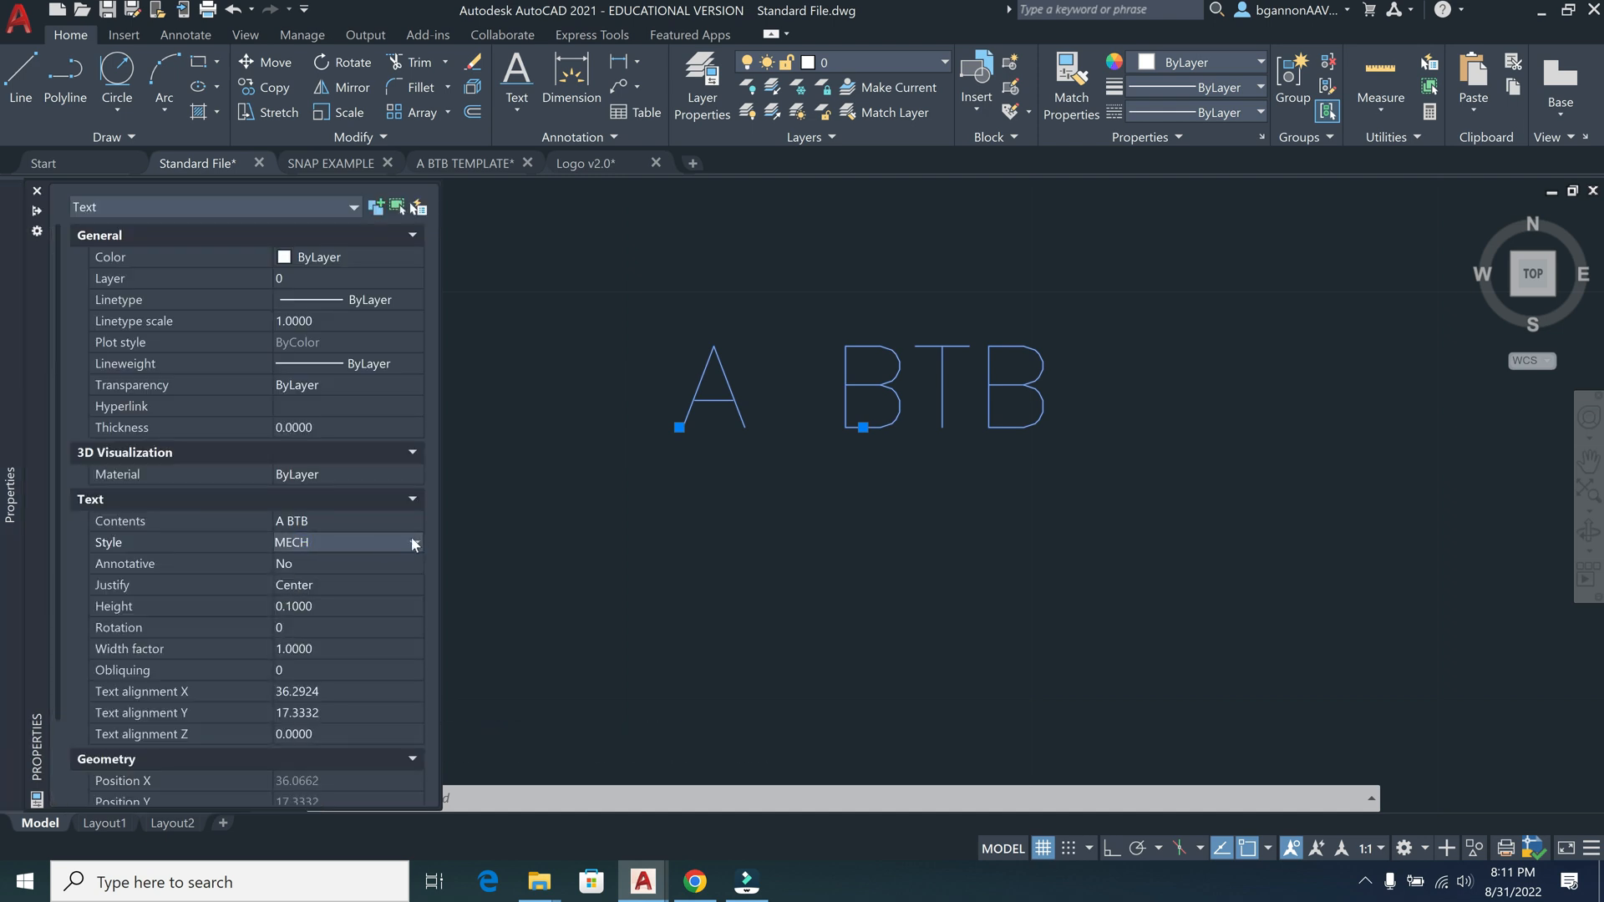
pyautogui.click(415, 544)
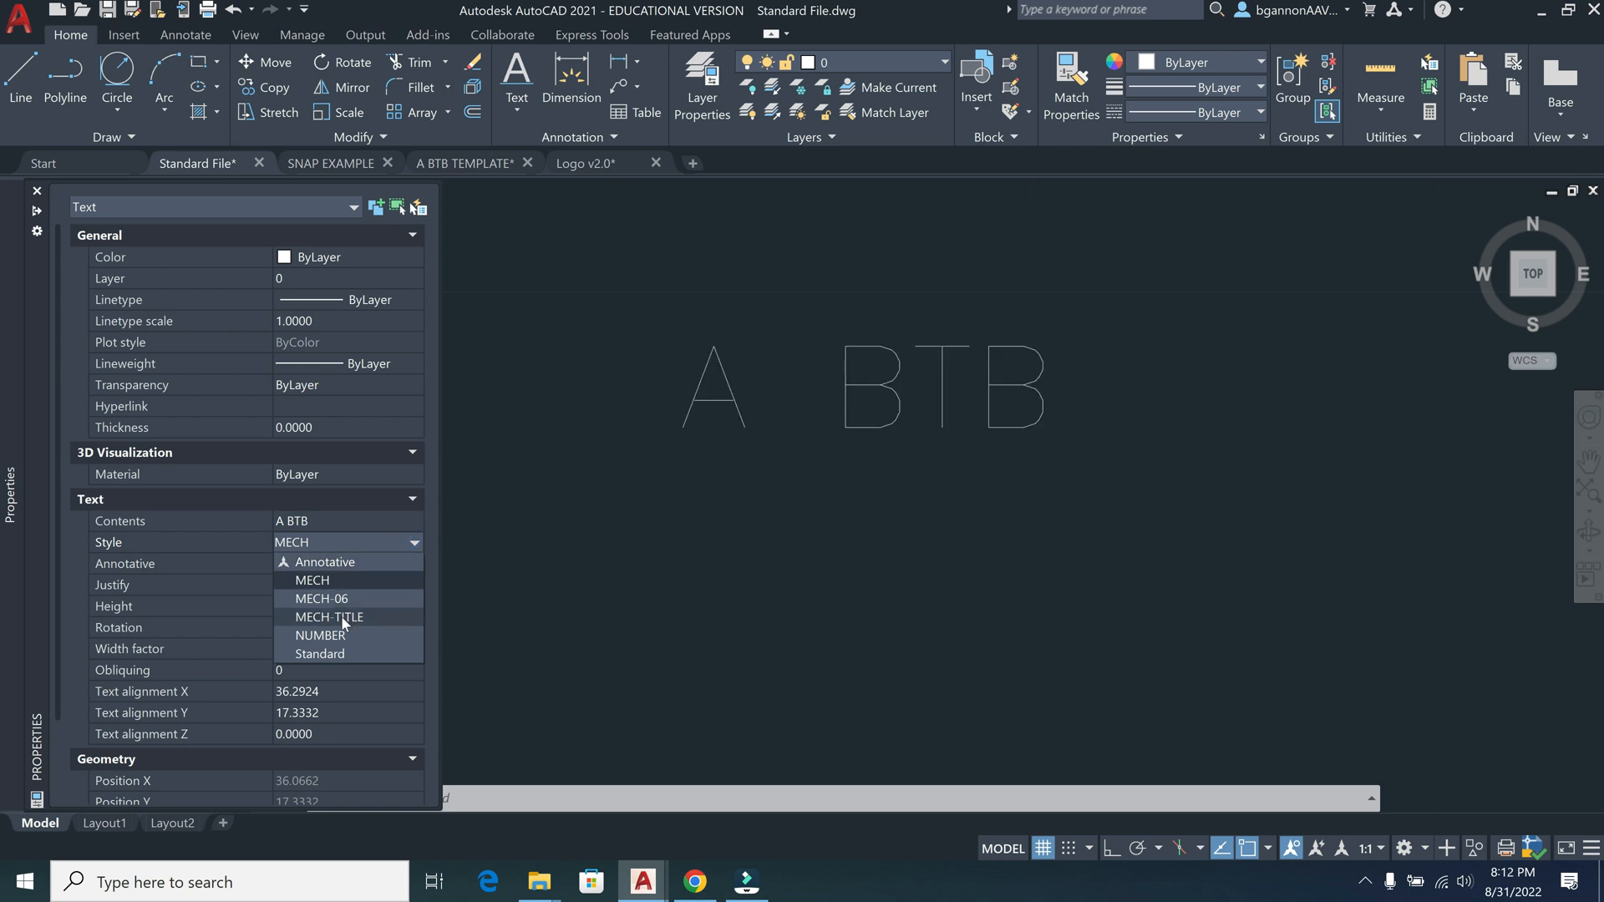
pyautogui.click(340, 617)
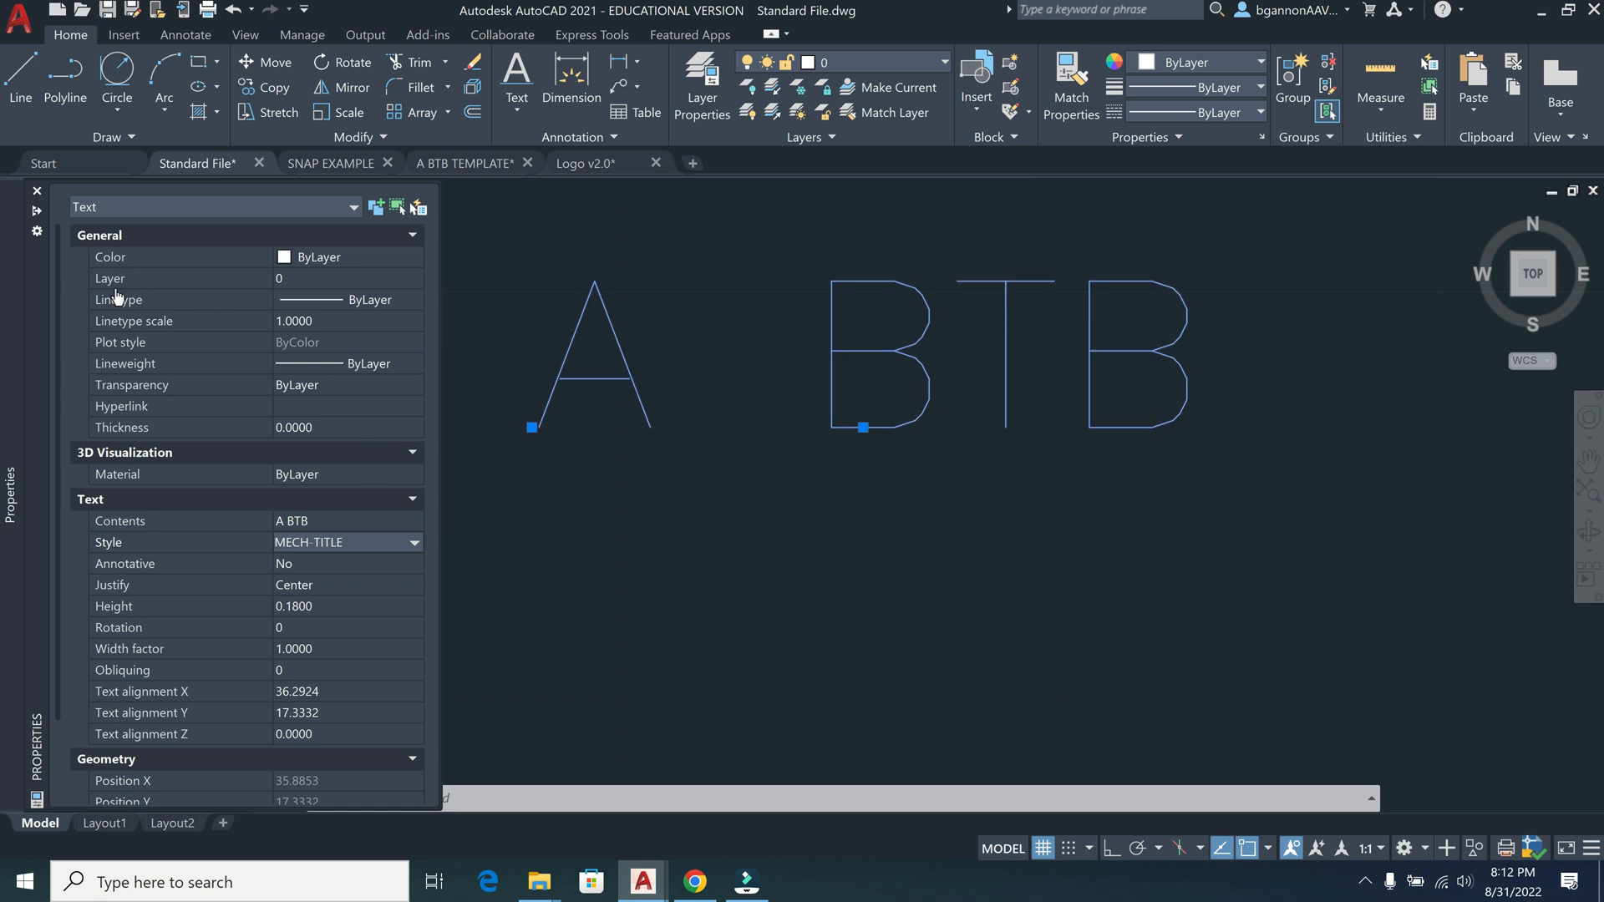
# Move the "A BTB" text by its center point into the middle of the DRAWING TITLE cell
pyautogui.scroll(-6, 793, 583)
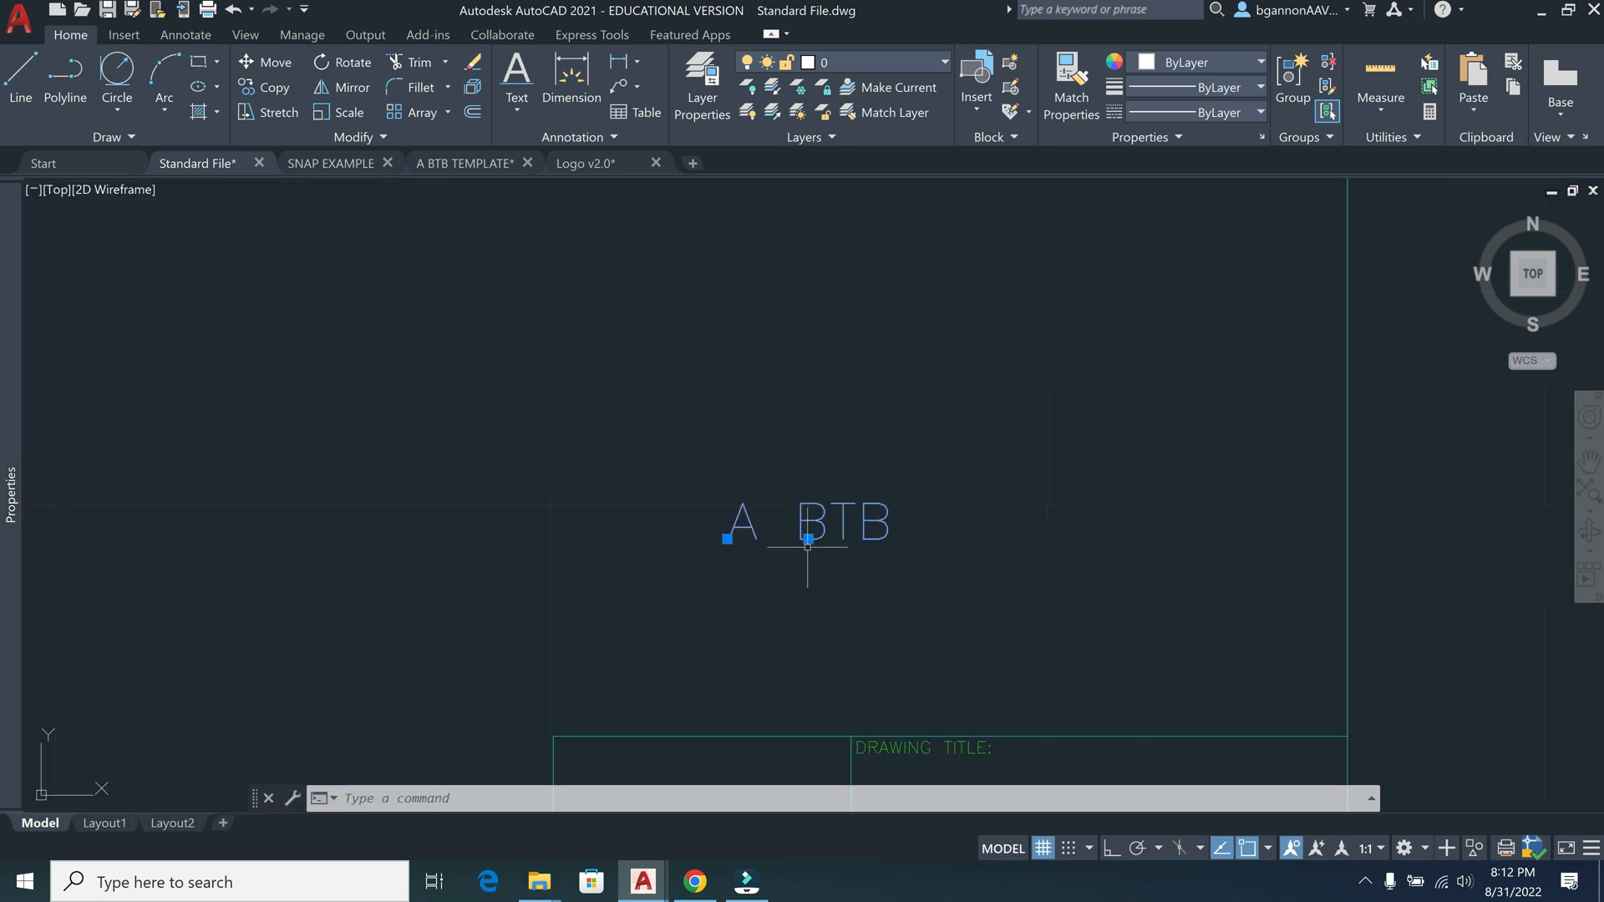
pyautogui.moveTo(924, 584); pyautogui.dragTo(772, 345, button='middle')
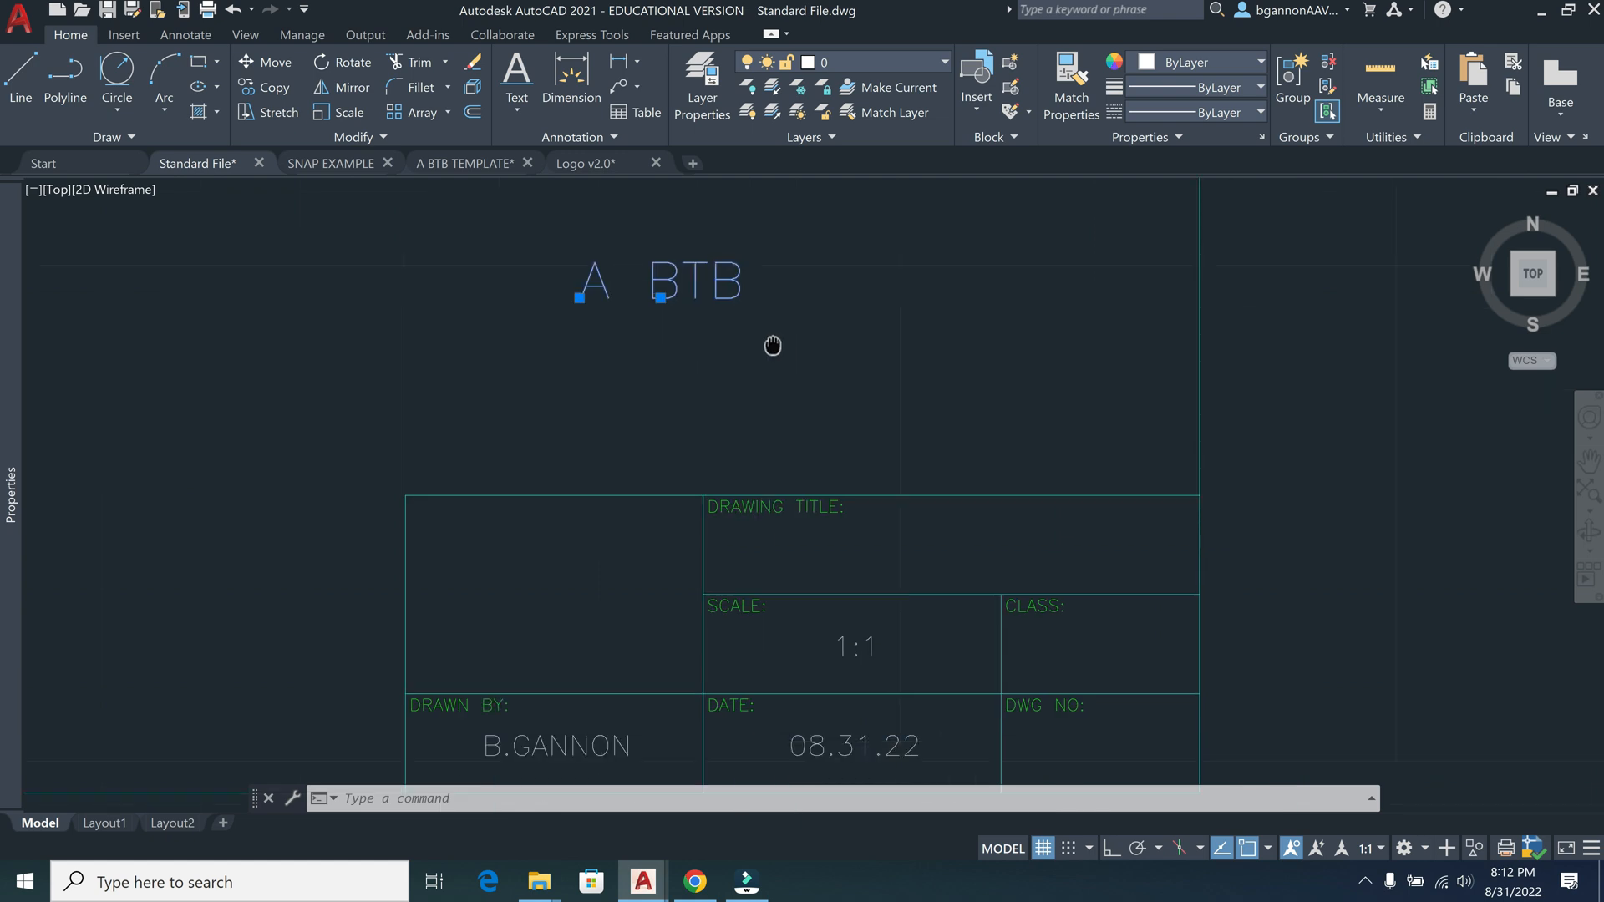
pyautogui.click(660, 298)
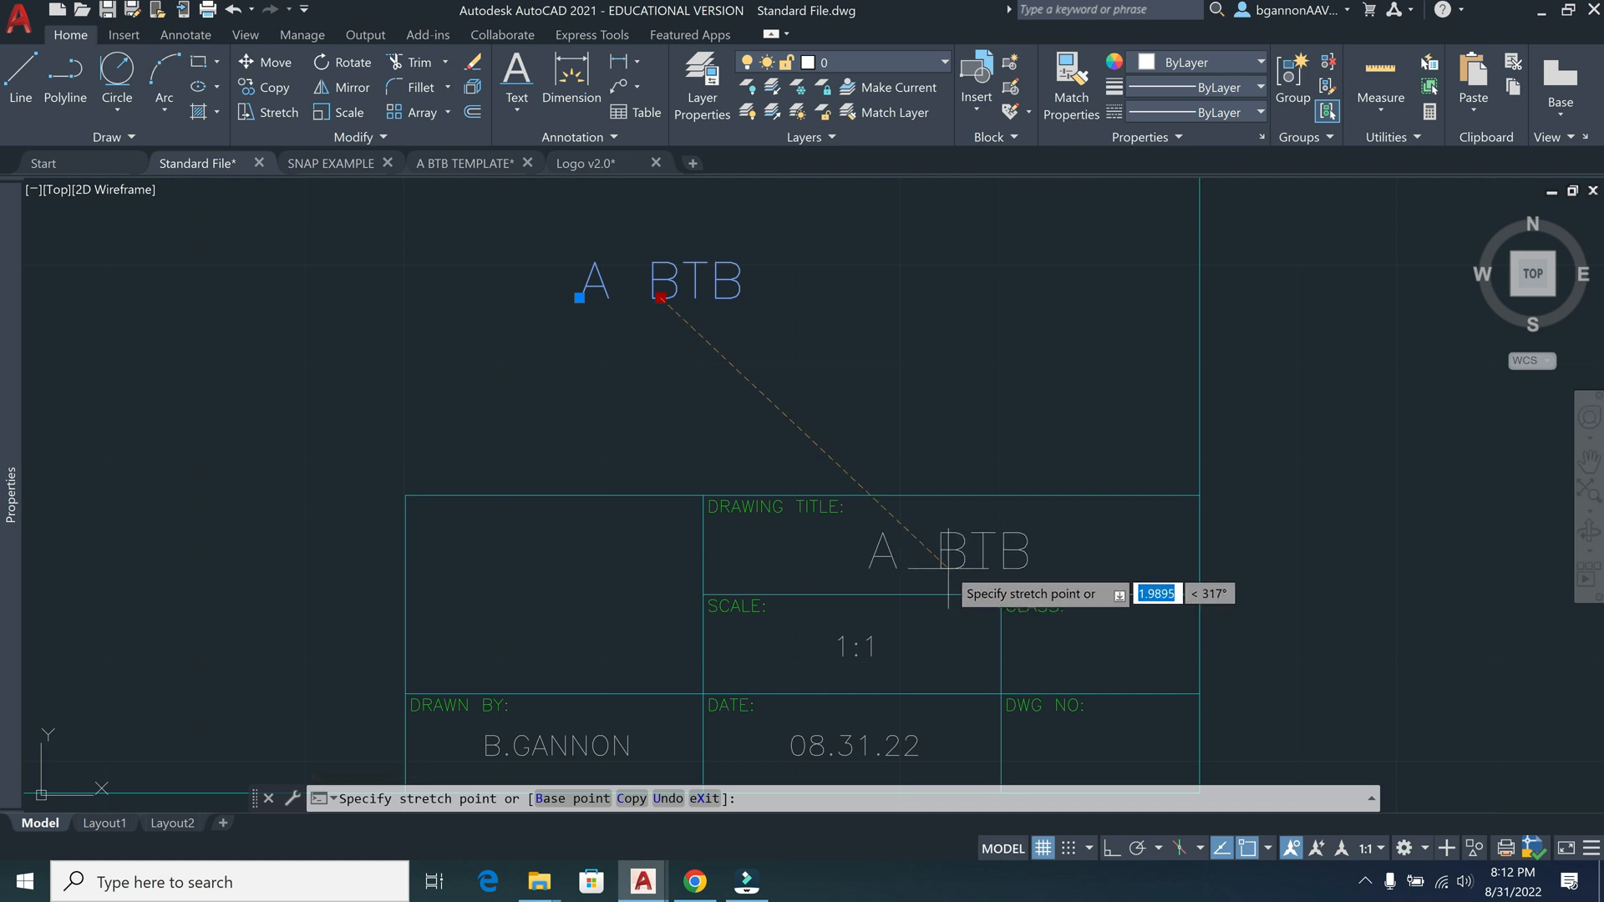
pyautogui.click(948, 567)
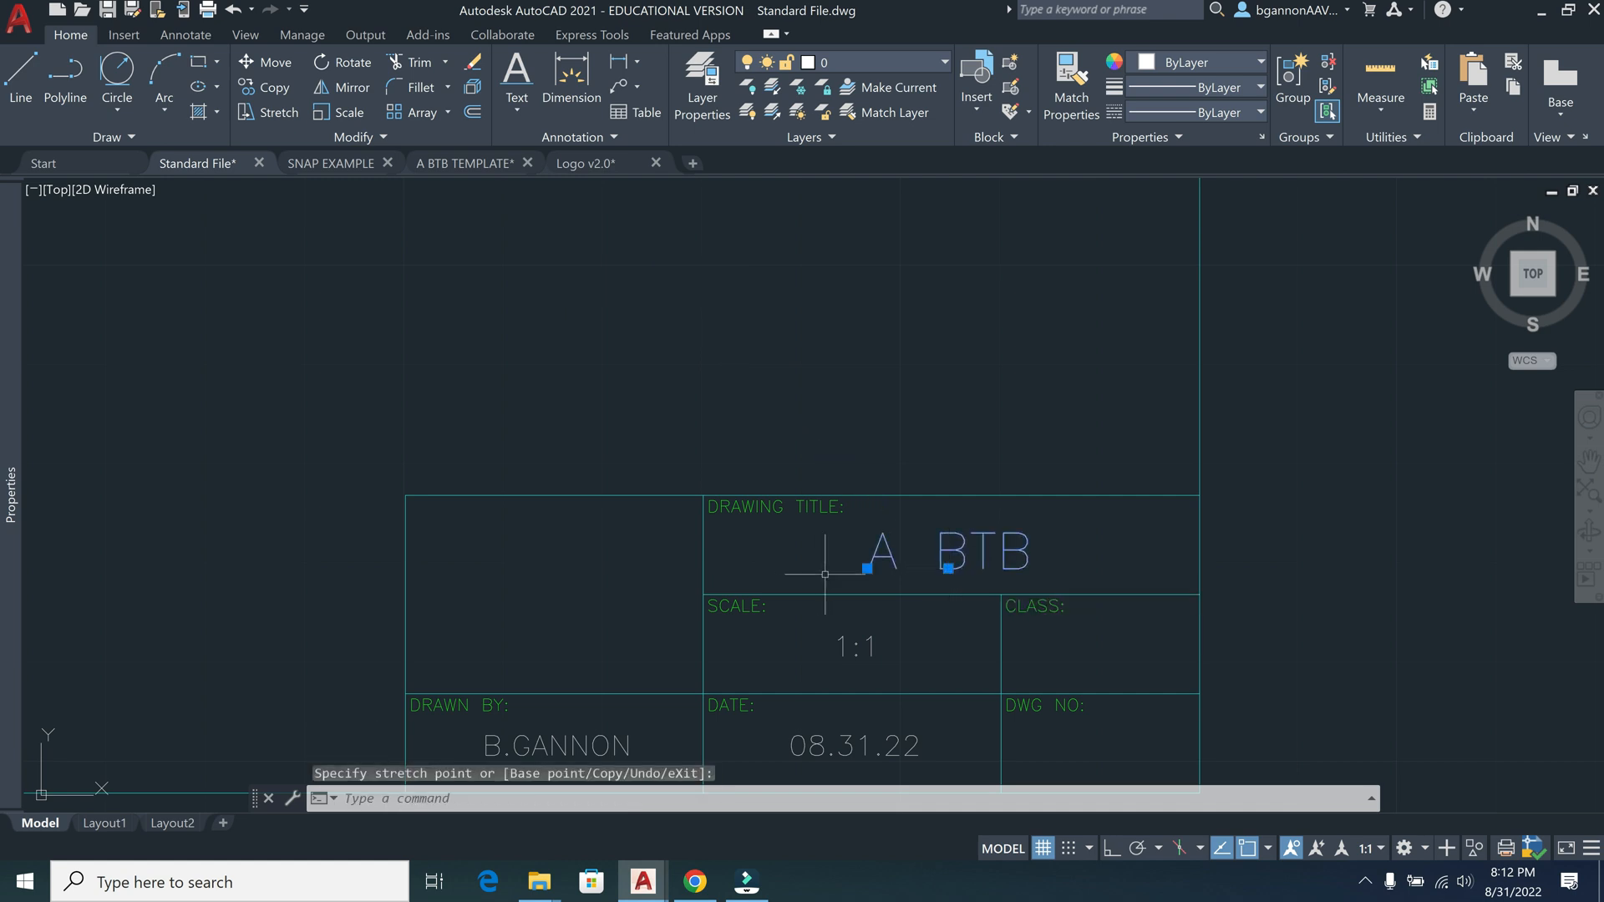
# Paste a copy of the "A BTB" title text in the empty area to the right of the title block
pyautogui.moveTo(974, 619); pyautogui.dragTo(795, 508, button='middle')
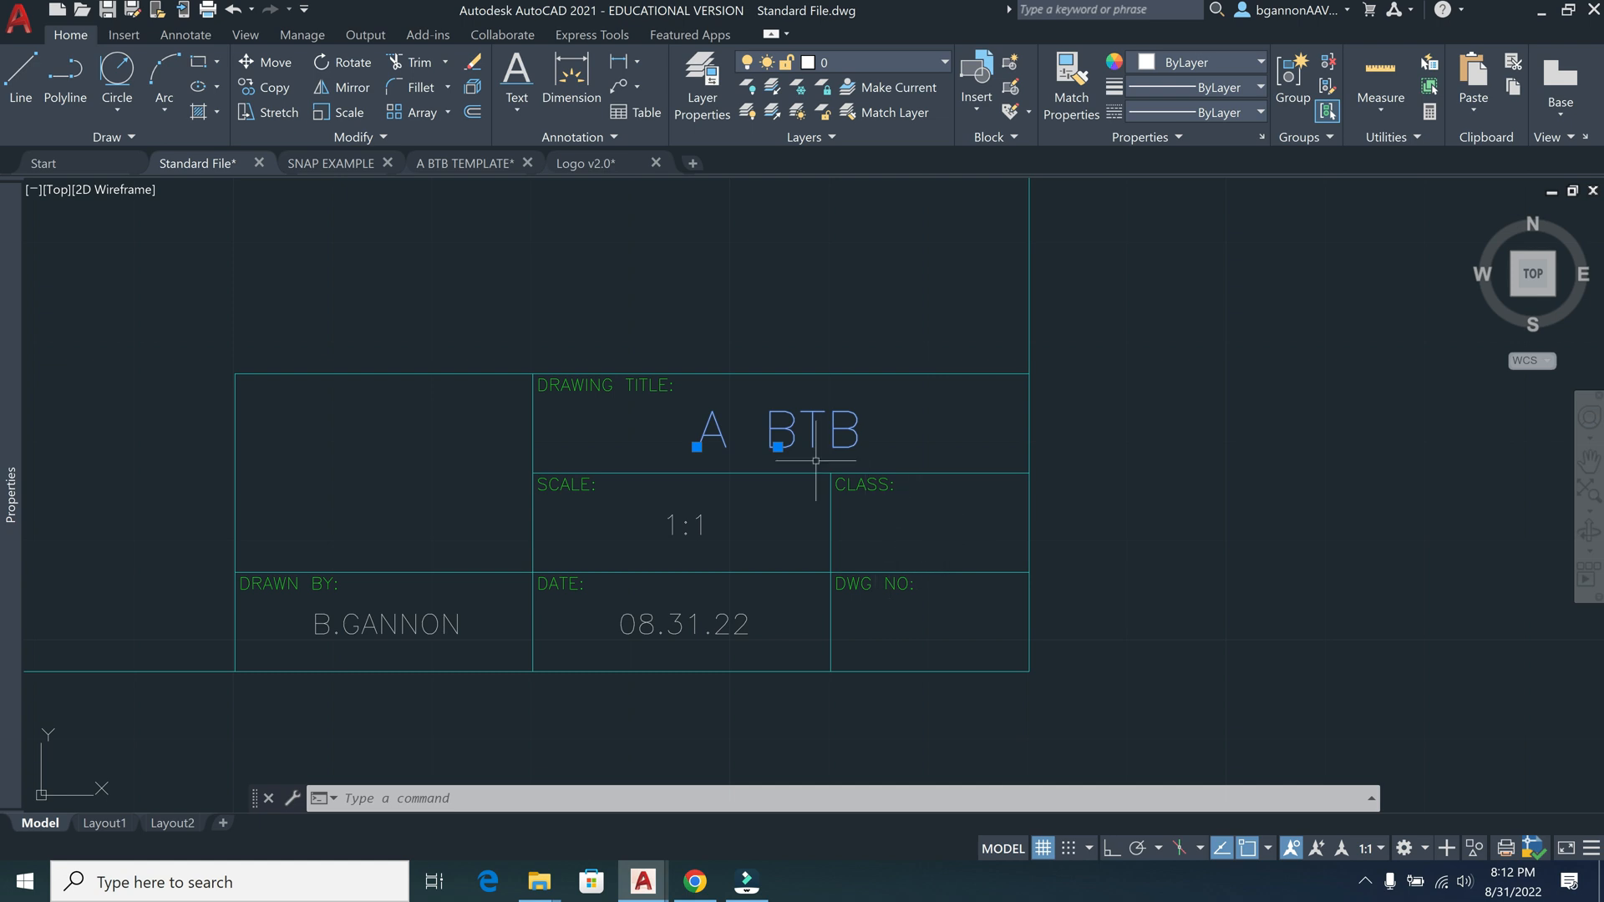
pyautogui.hotkey('ctrl', 'v')
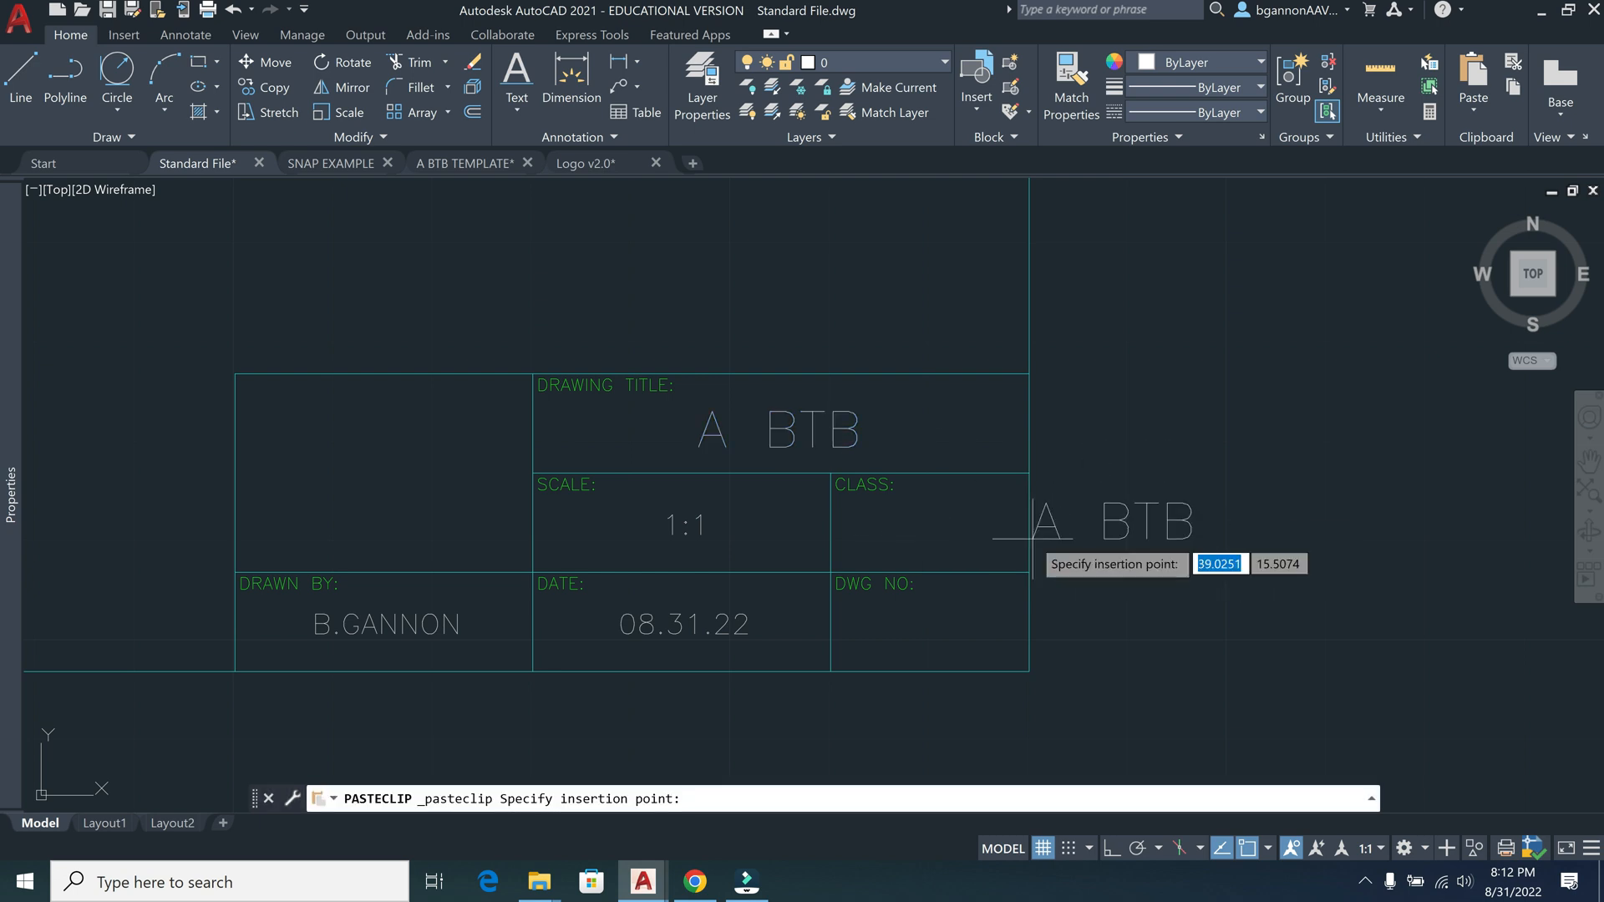
pyautogui.click(1117, 529)
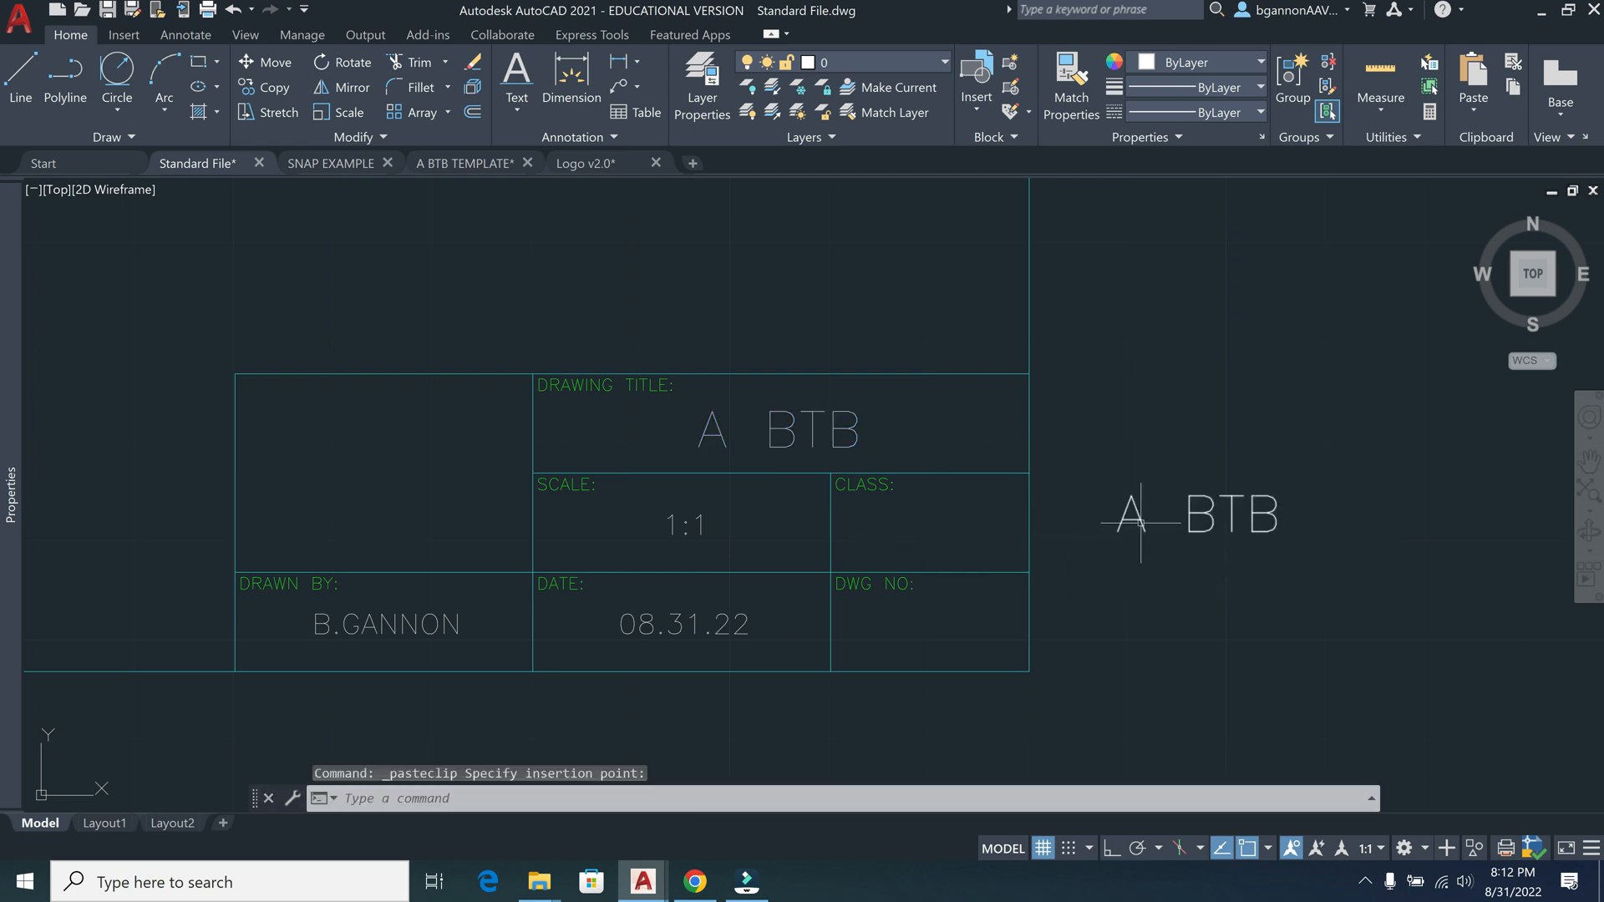
# Set the text style of the pasted "A BTB" copy beside the title block to NUMBER
pyautogui.click(1146, 520)
pyautogui.moveTo(6, 493)
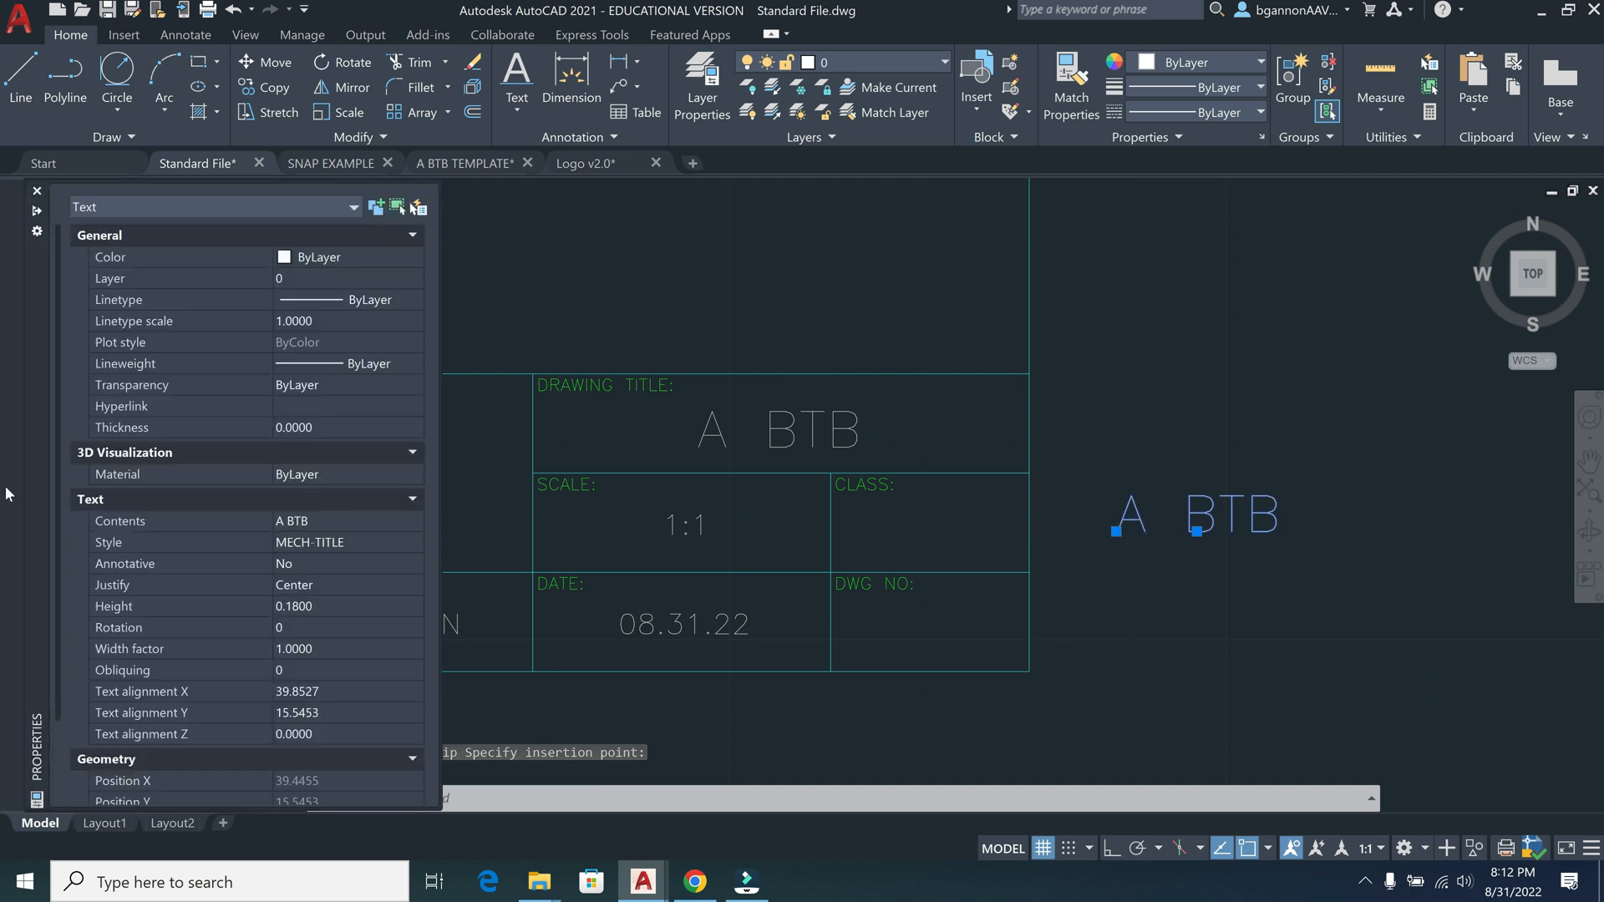
pyautogui.click(293, 542)
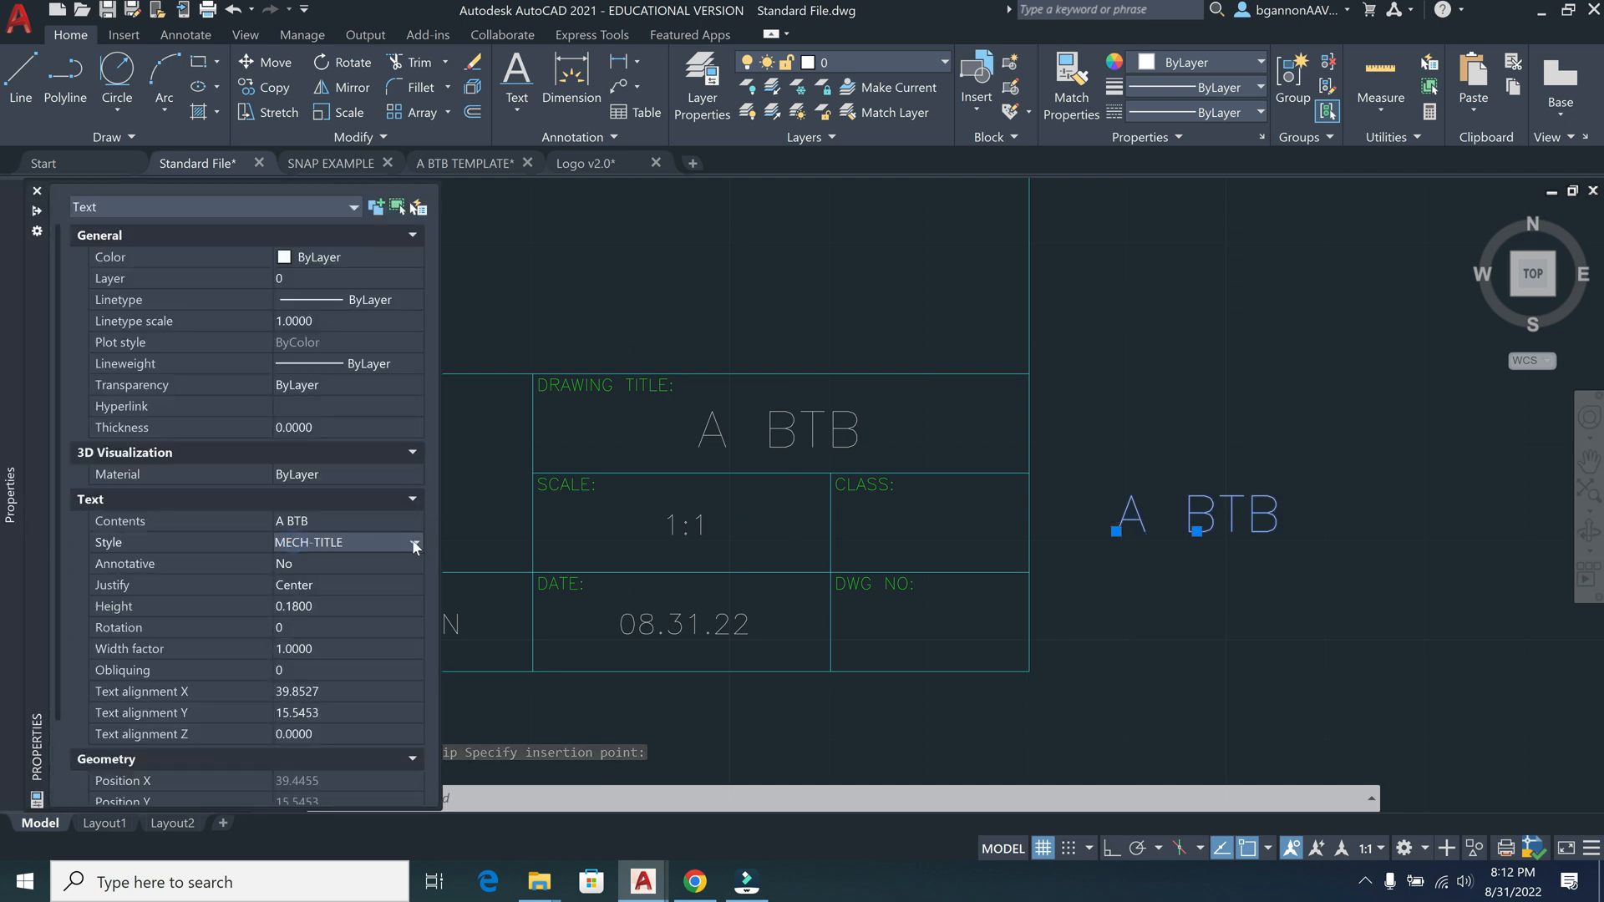
pyautogui.click(413, 542)
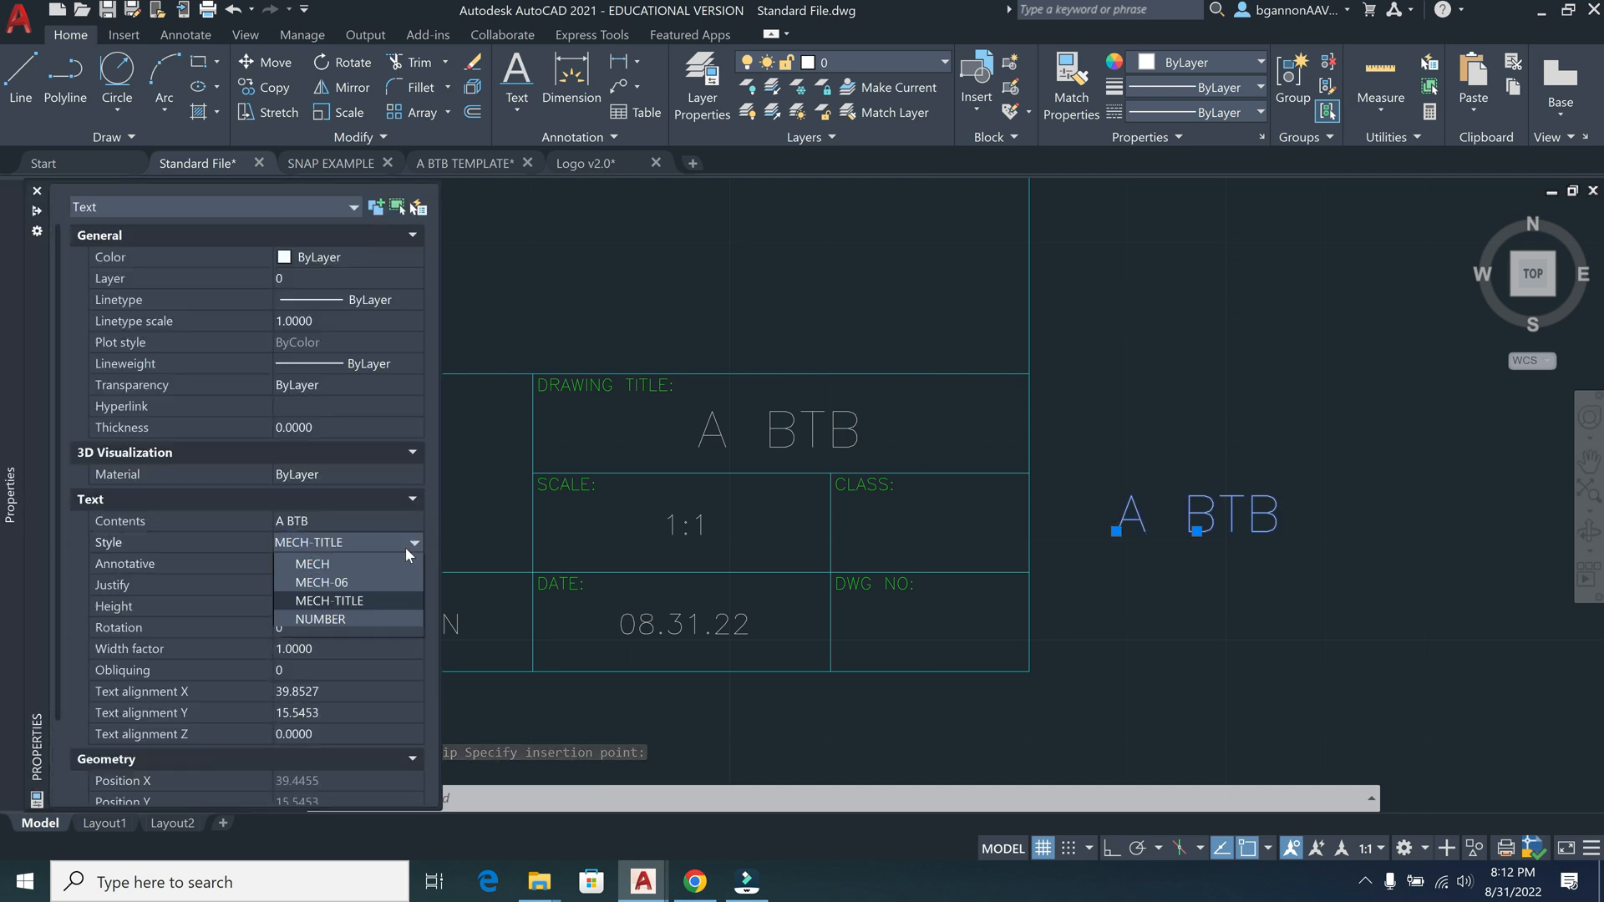
pyautogui.click(353, 634)
# Change the pasted text beside the title block to "AutoCAD" and end text editing
pyautogui.click(1136, 516)
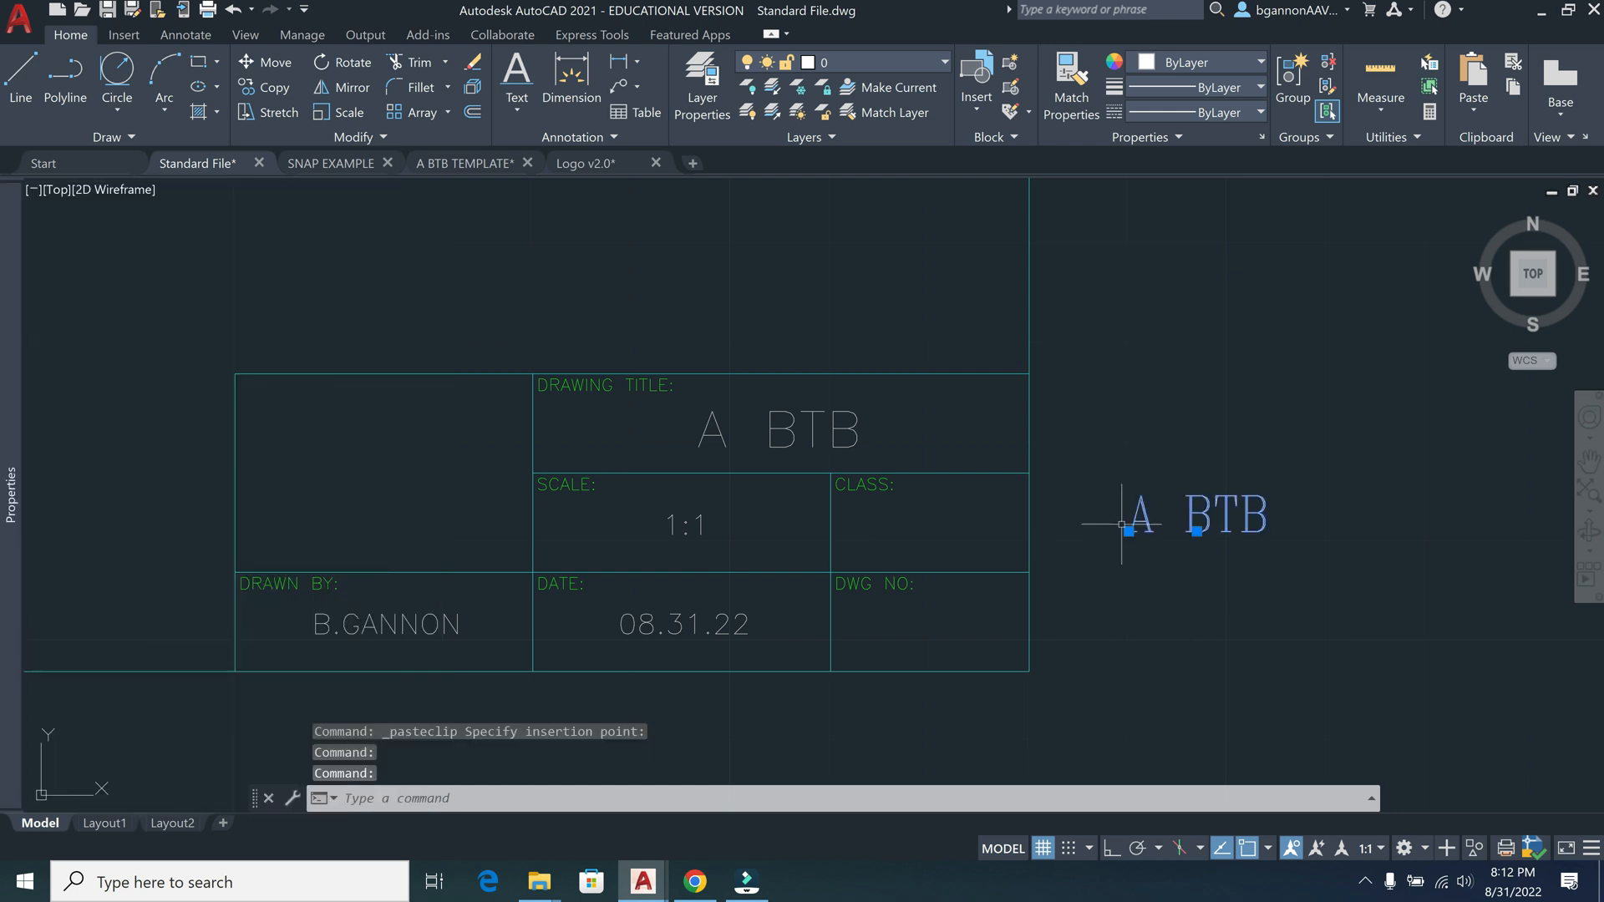
pyautogui.doubleClick(1140, 520)
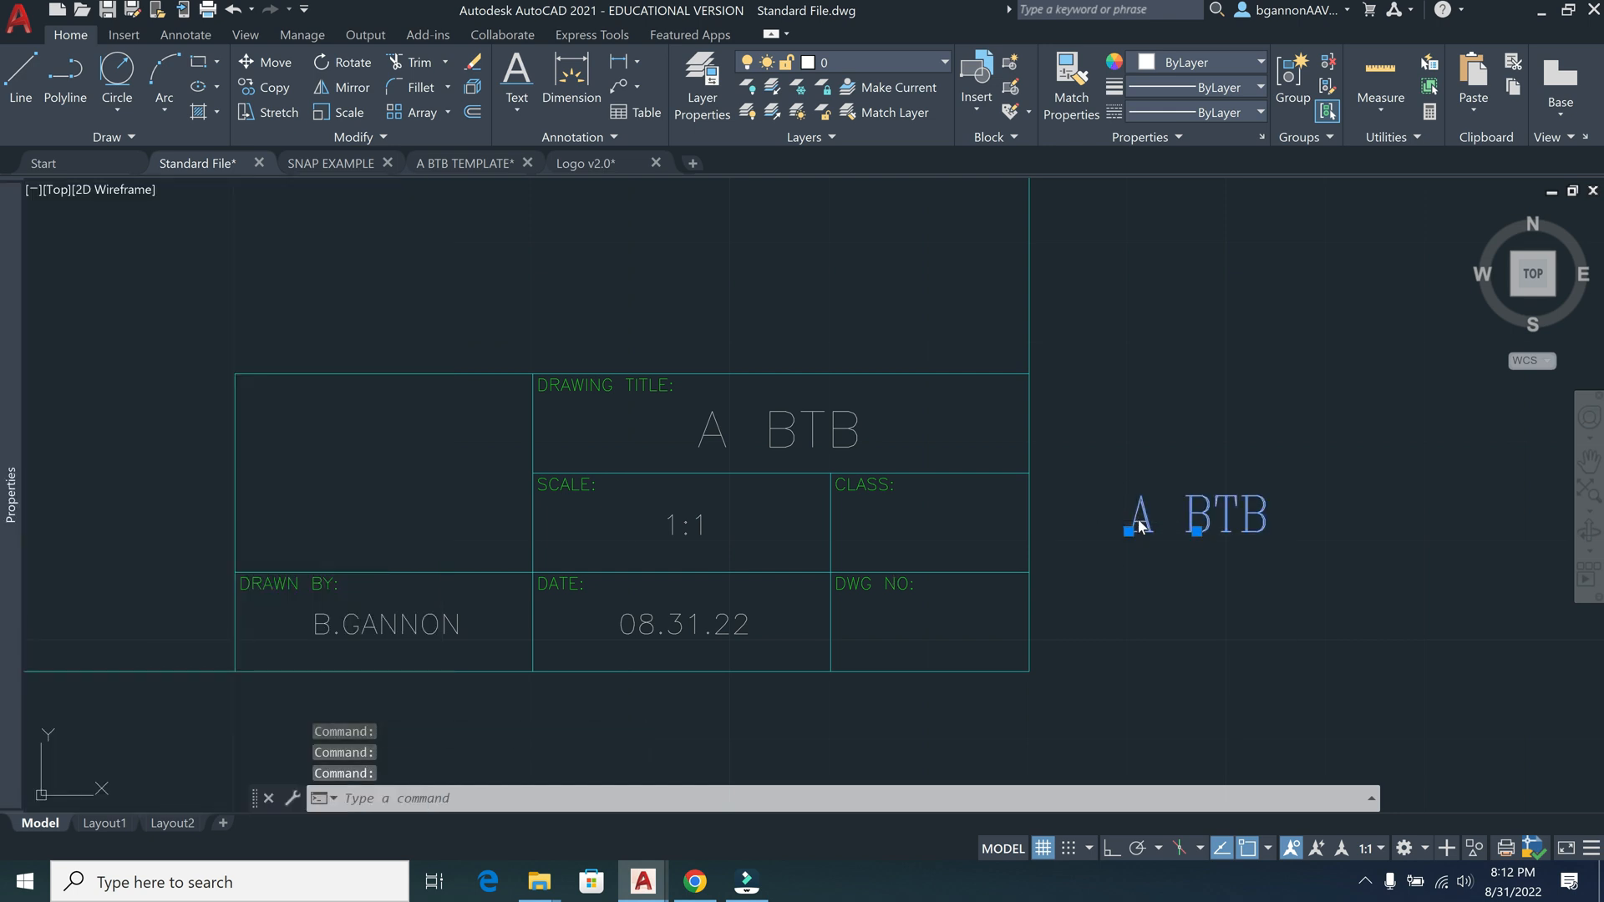
pyautogui.write('A')
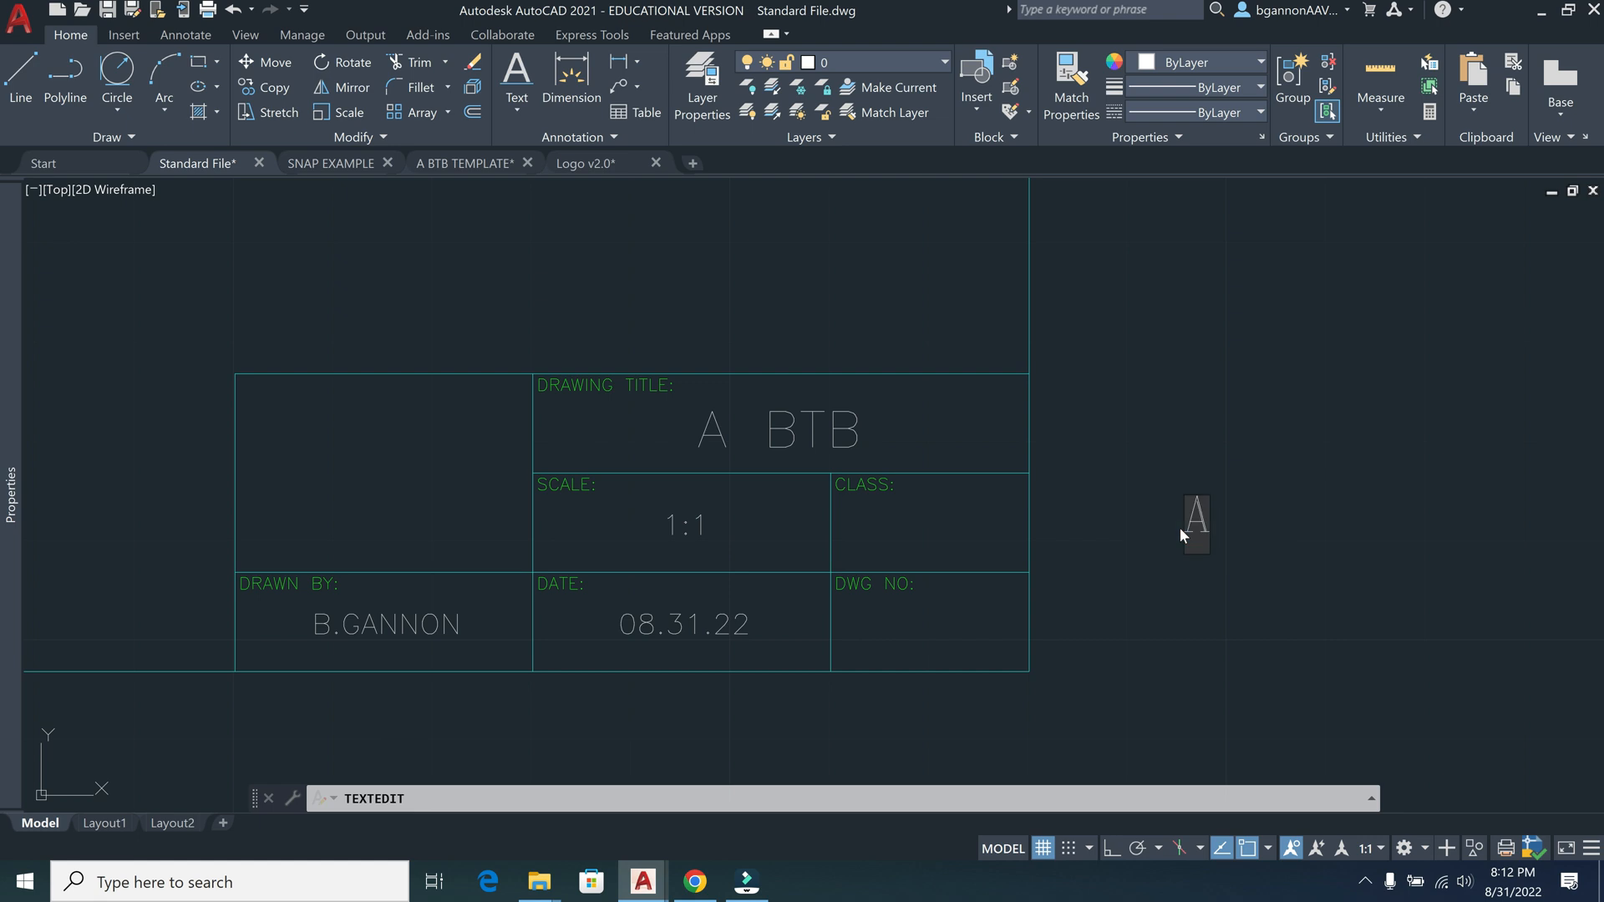
pyautogui.write('utoCAD')
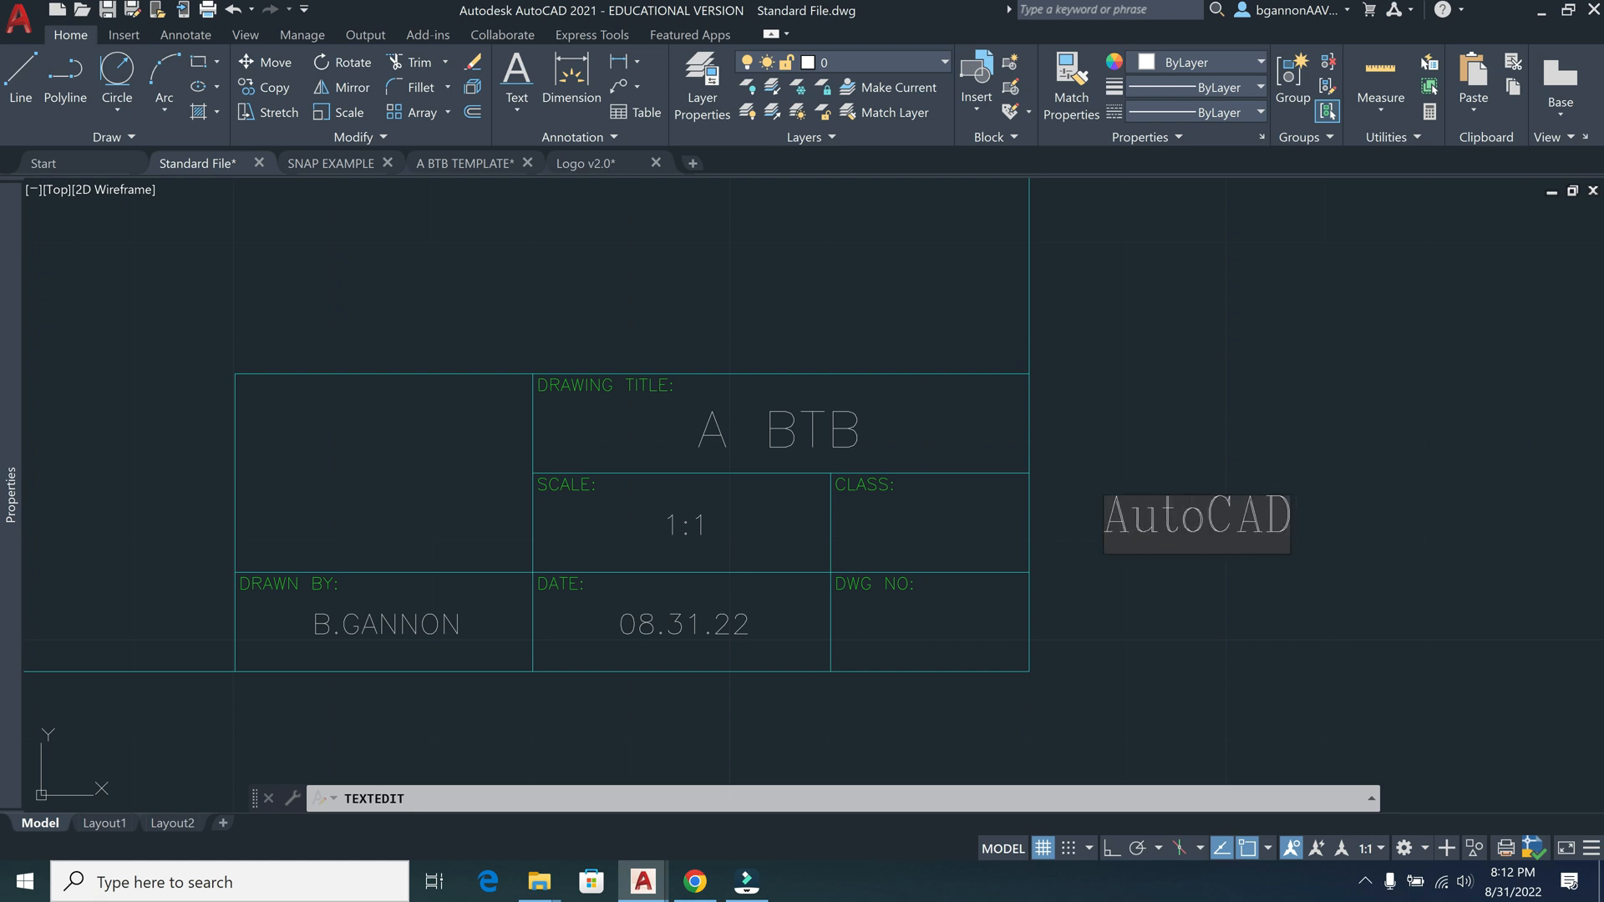
pyautogui.click(1204, 573)
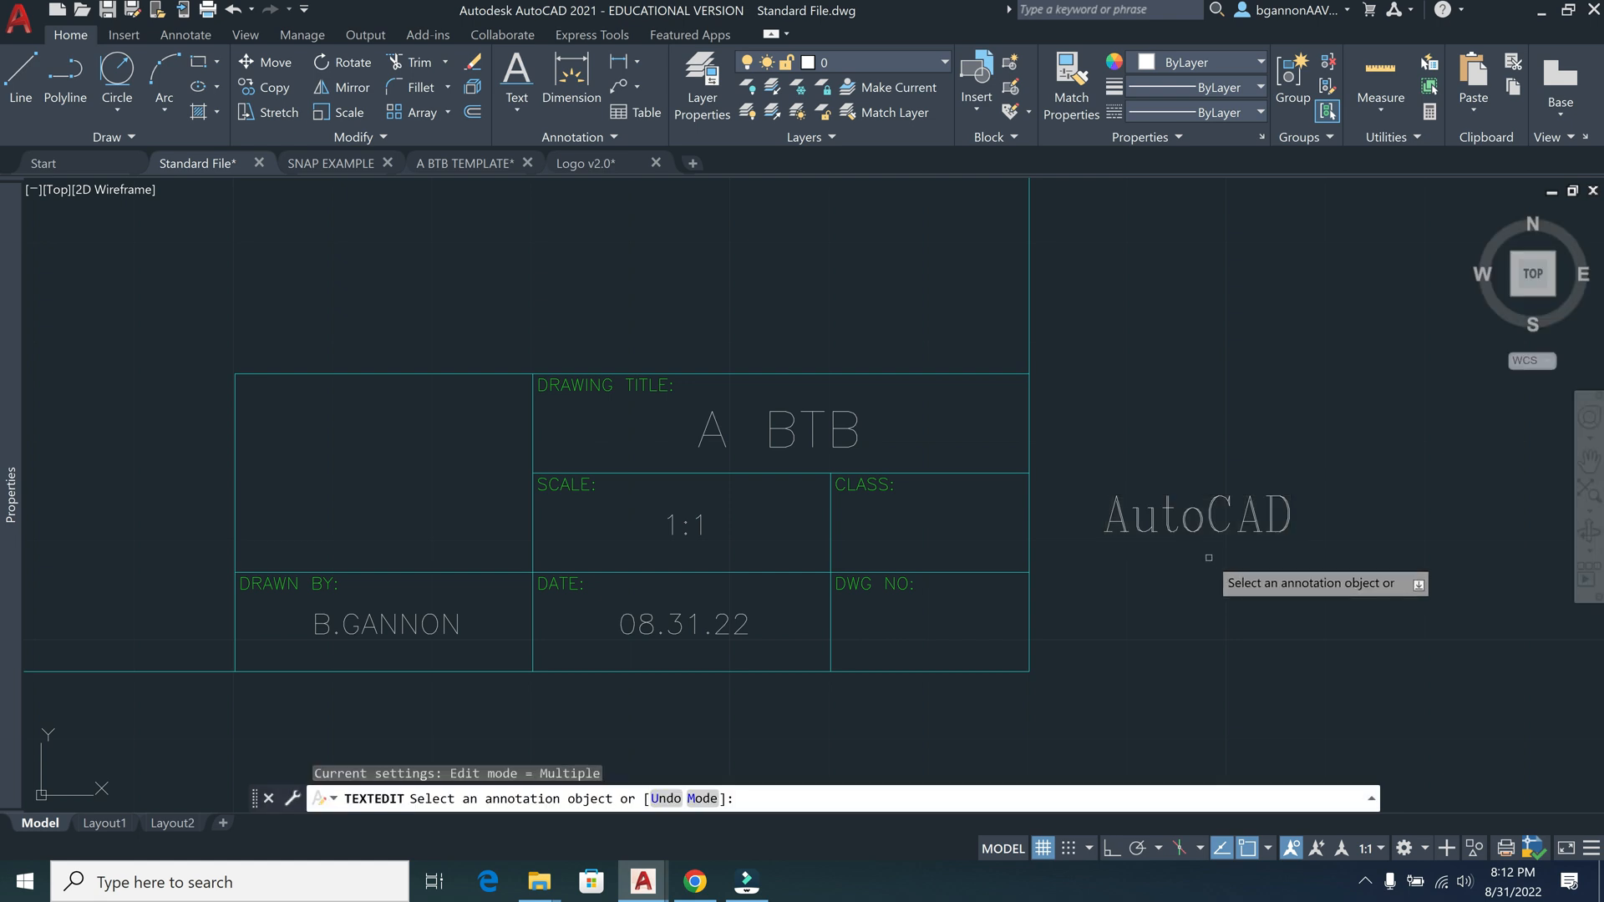
pyautogui.press('Return')
# Move the "AutoCAD" text by its center point into the middle of the CLASS cell
pyautogui.click(1102, 514)
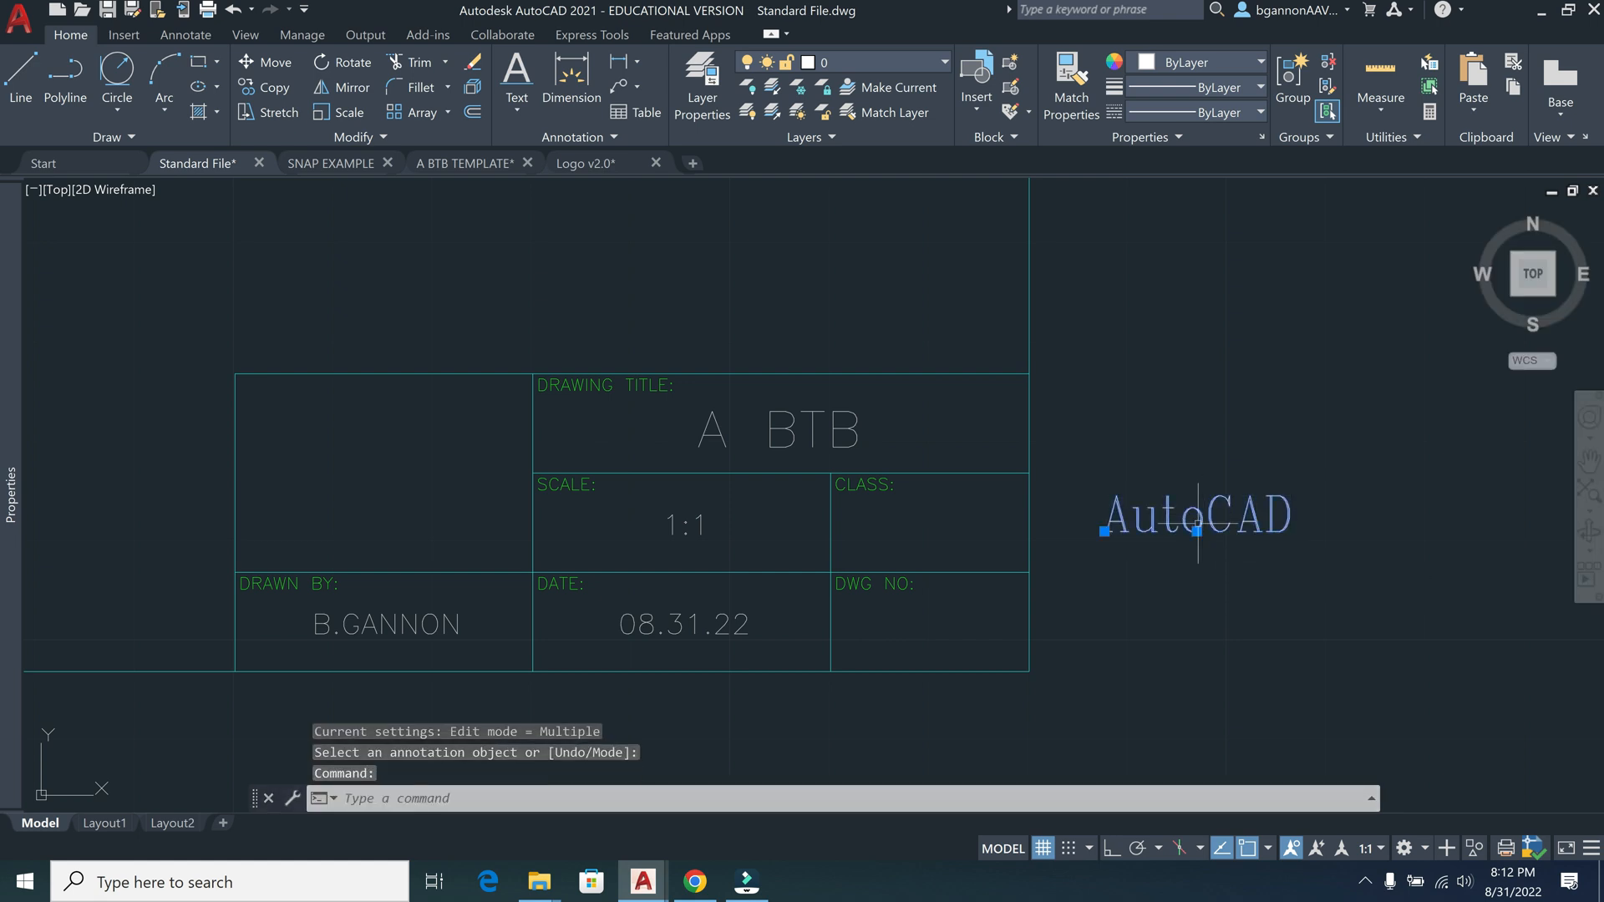
pyautogui.click(1196, 532)
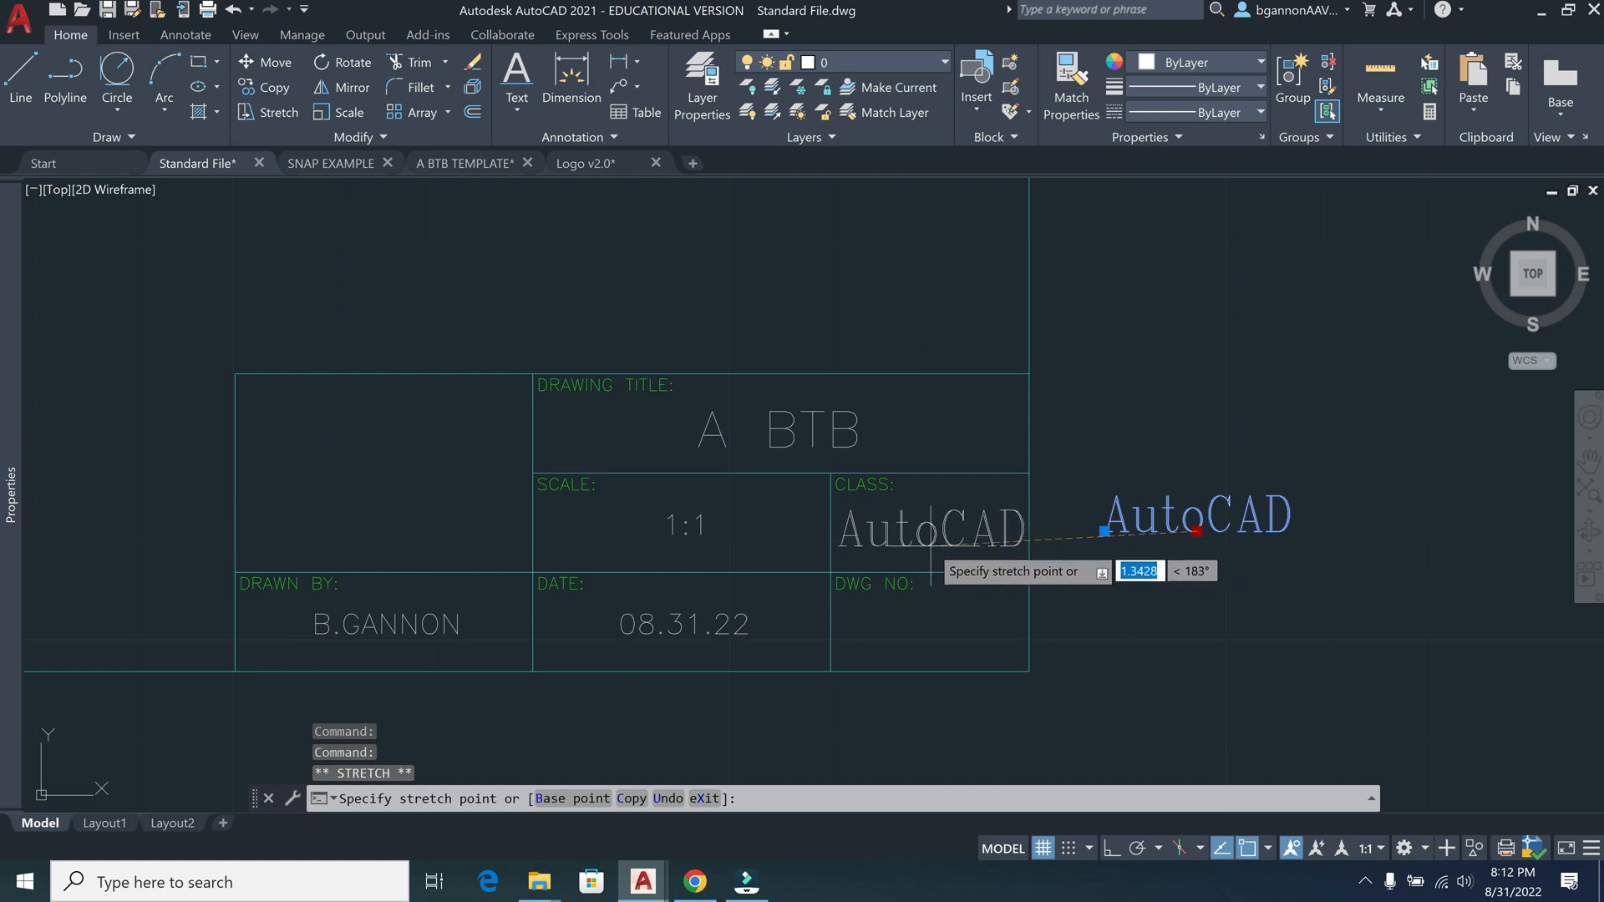
pyautogui.click(930, 546)
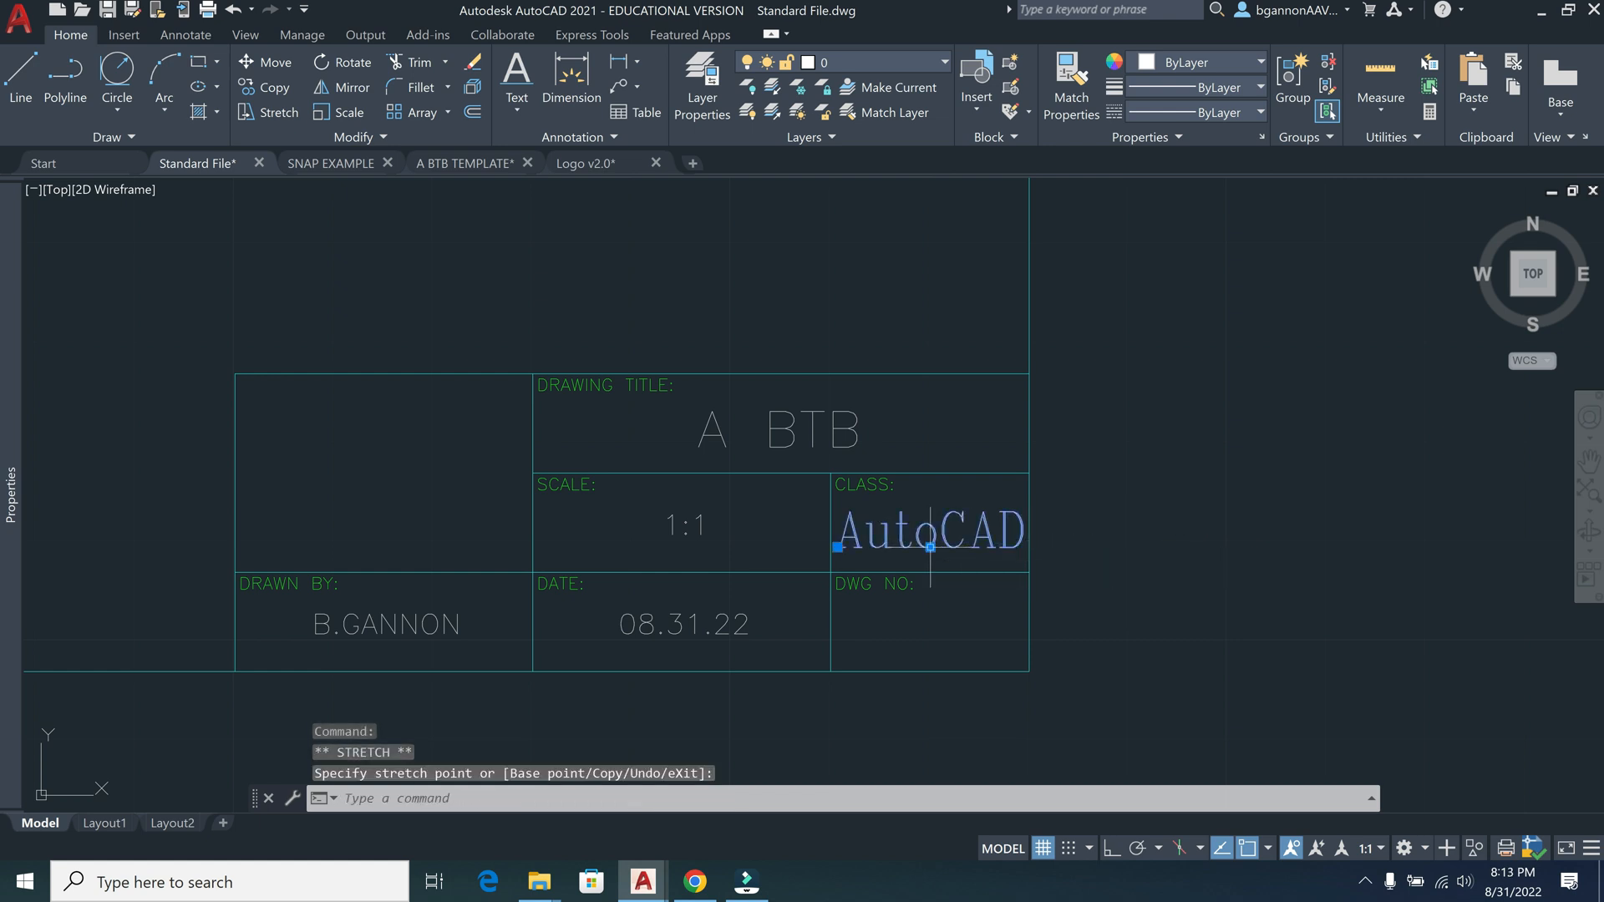
# Copy the "AutoCAD" text from the CLASS cell straight down into the DWG NO cell, keeping the same relative placement
pyautogui.write('CO')
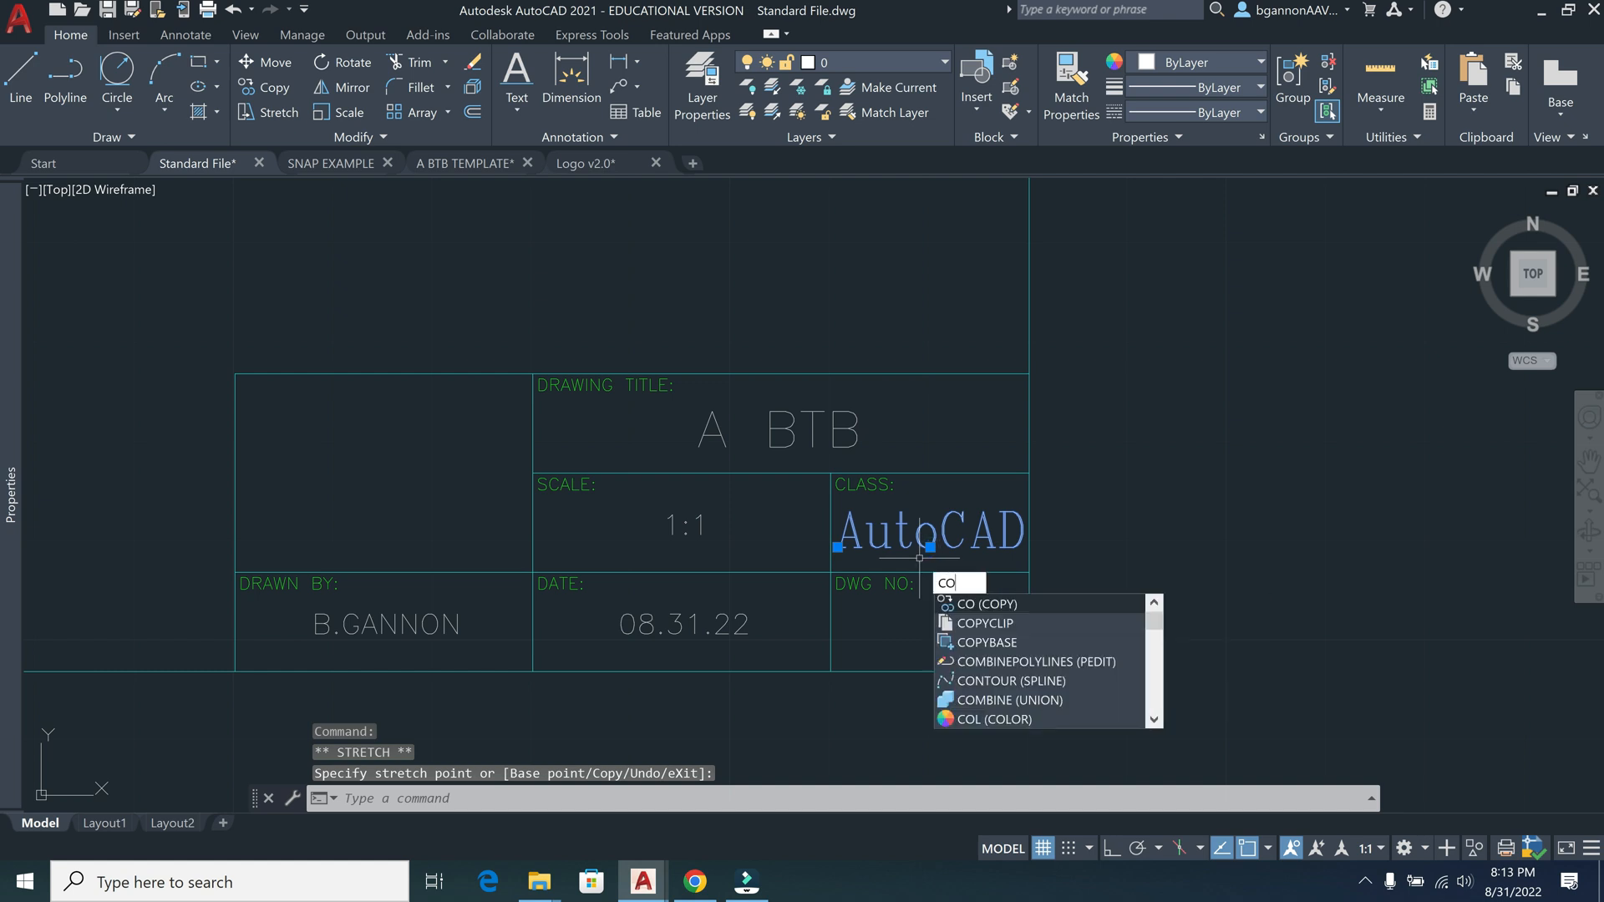
pyautogui.press('Return')
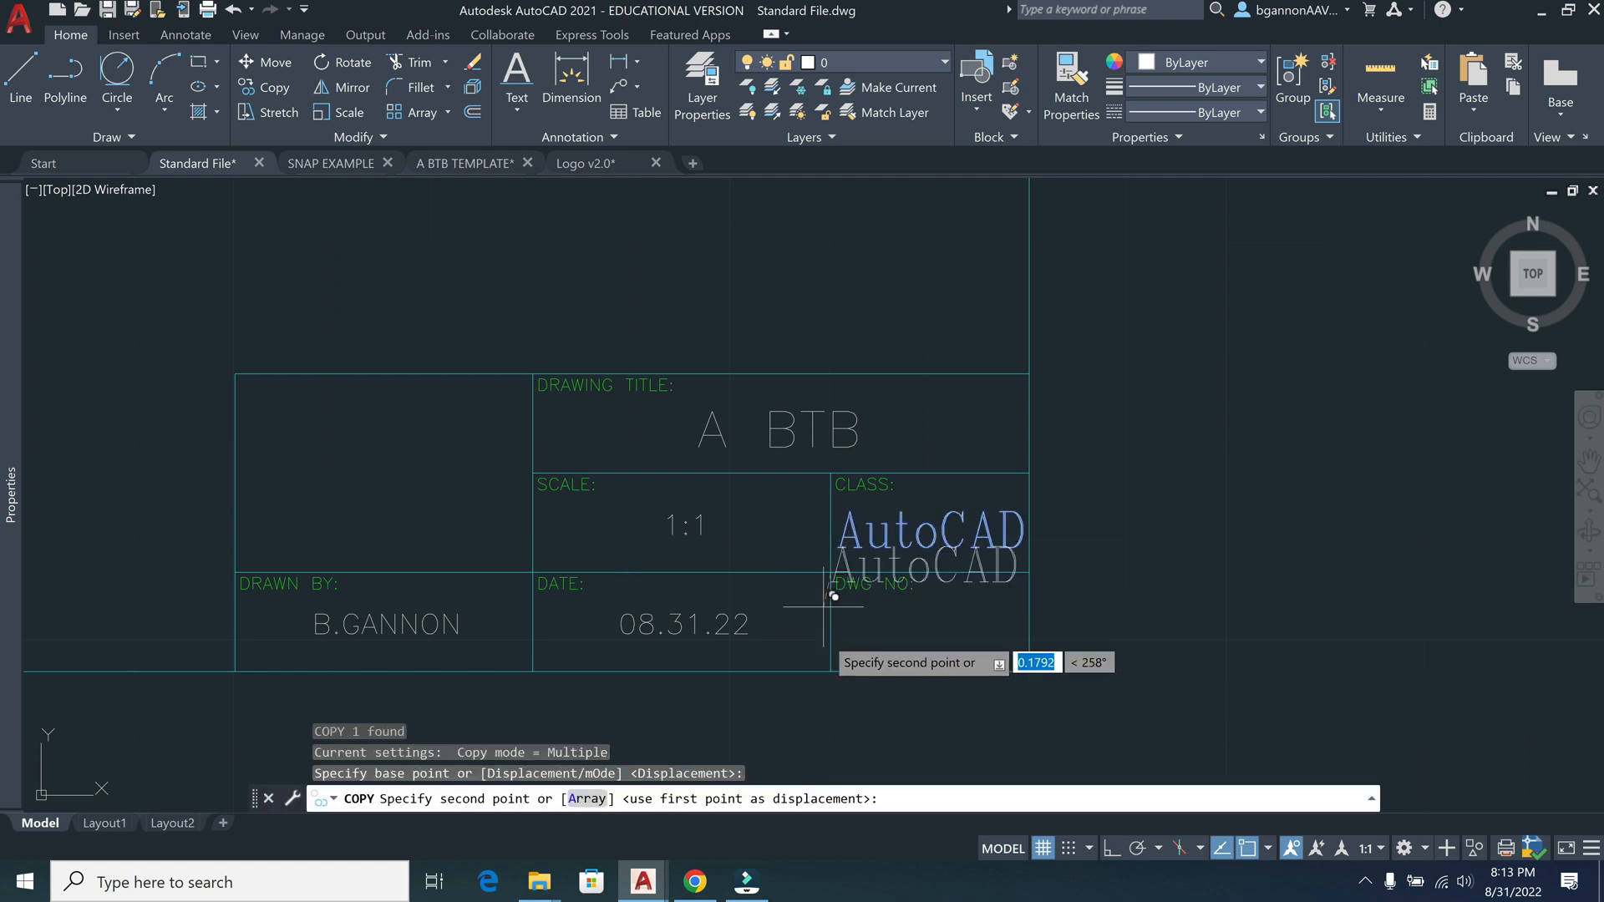
pyautogui.click(841, 660)
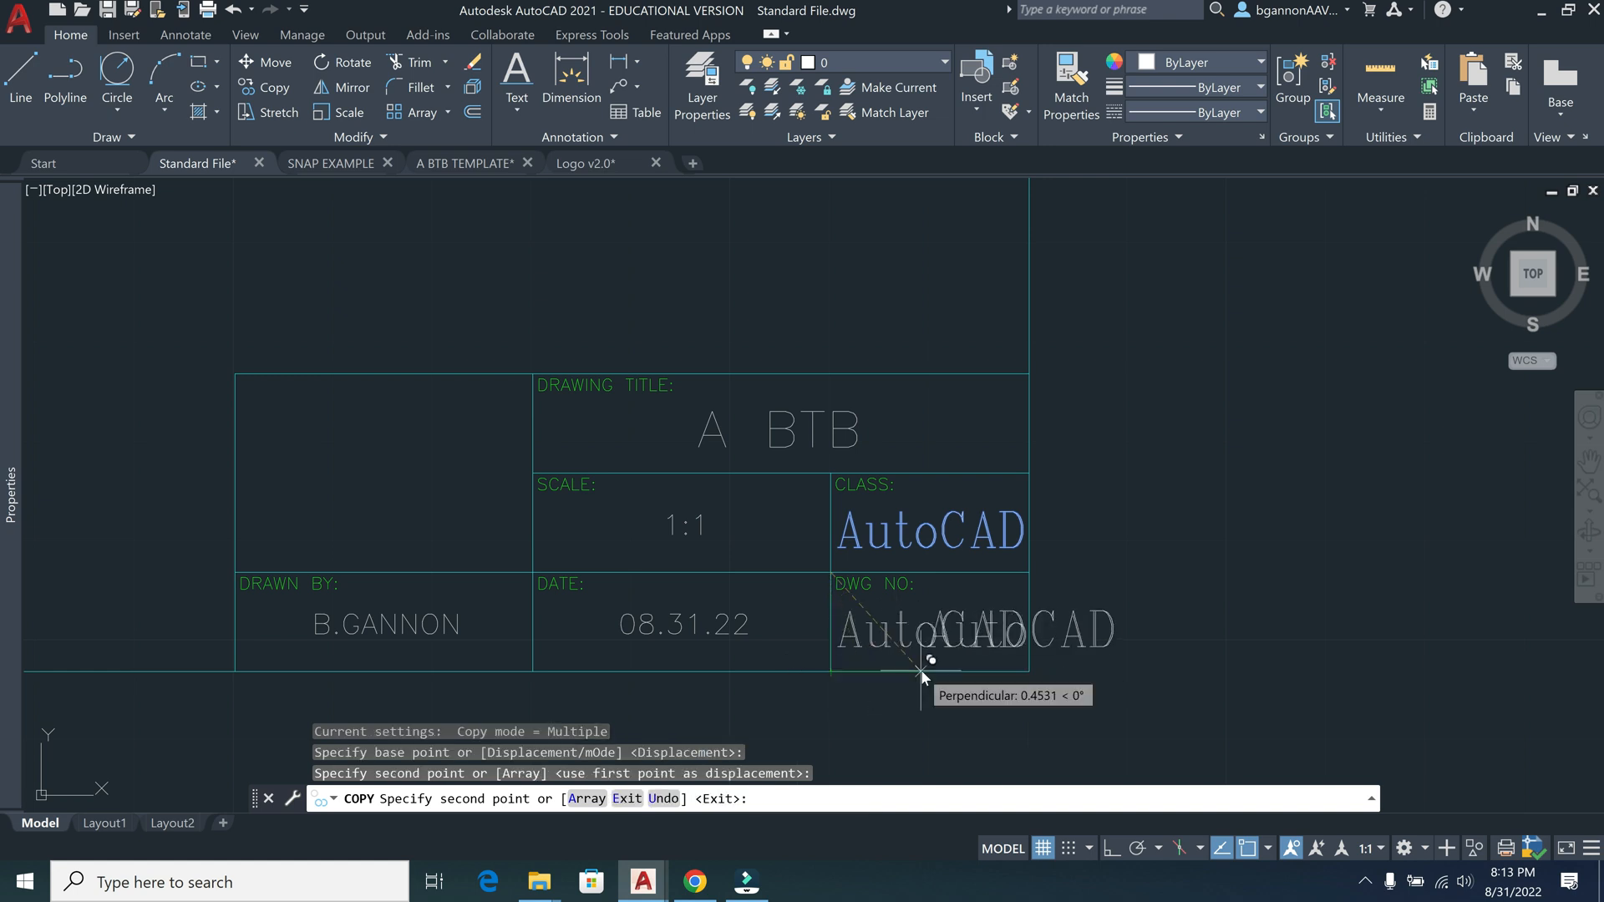
pyautogui.press('Escape')
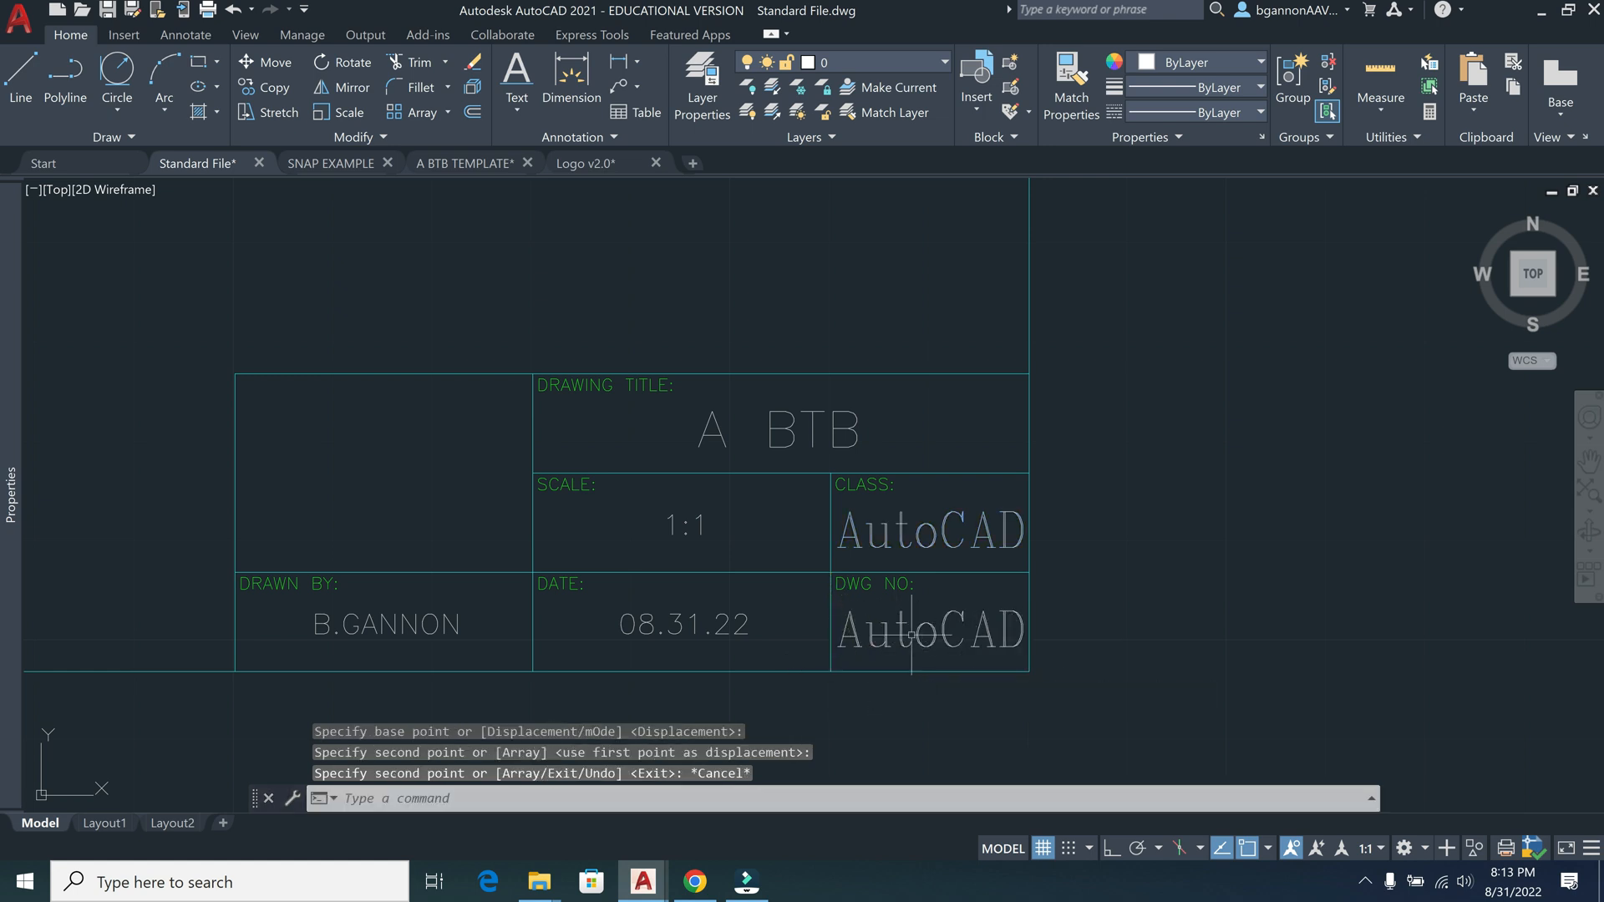
# Change the copied text in the DWG NO cell to "NO"
pyautogui.click(911, 635)
pyautogui.click(904, 640)
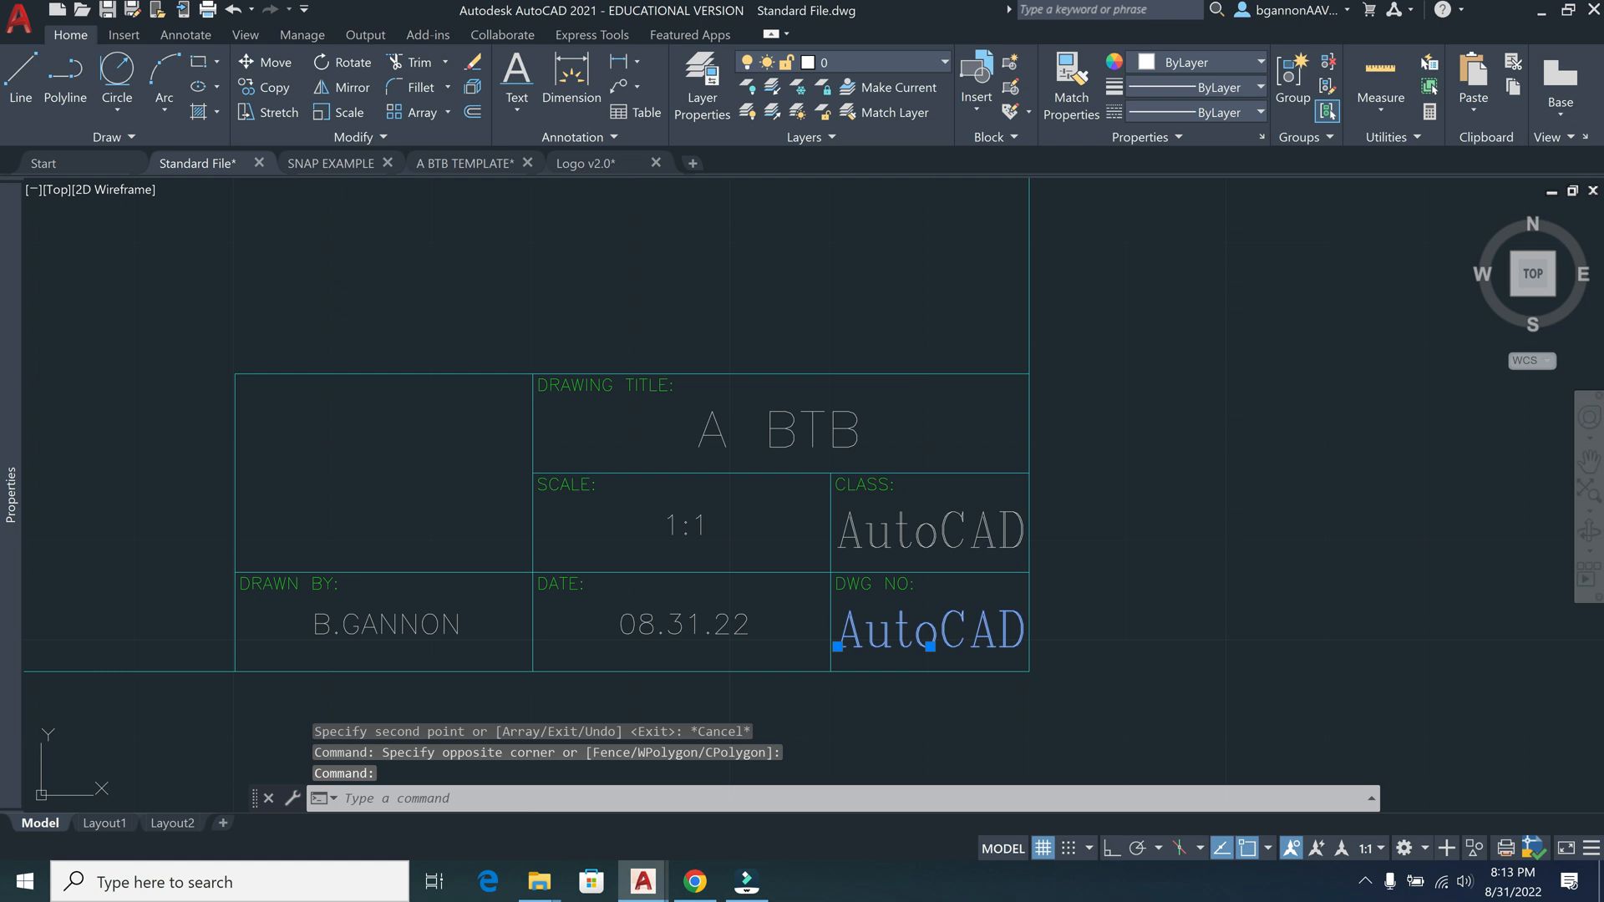
pyautogui.doubleClick(902, 634)
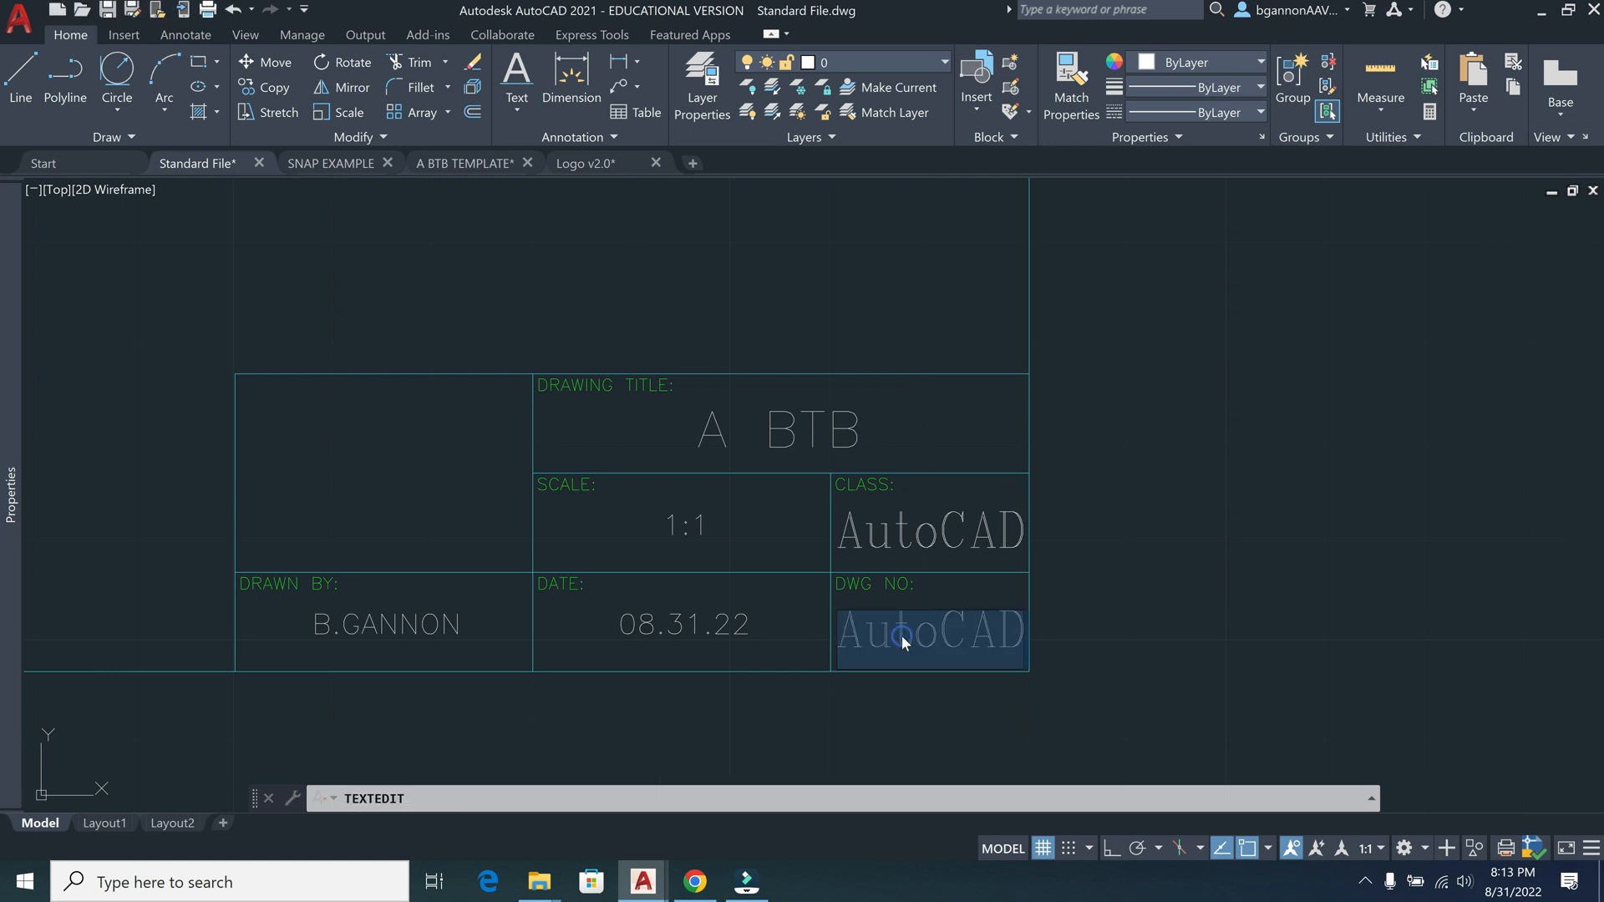
pyautogui.write('NO')
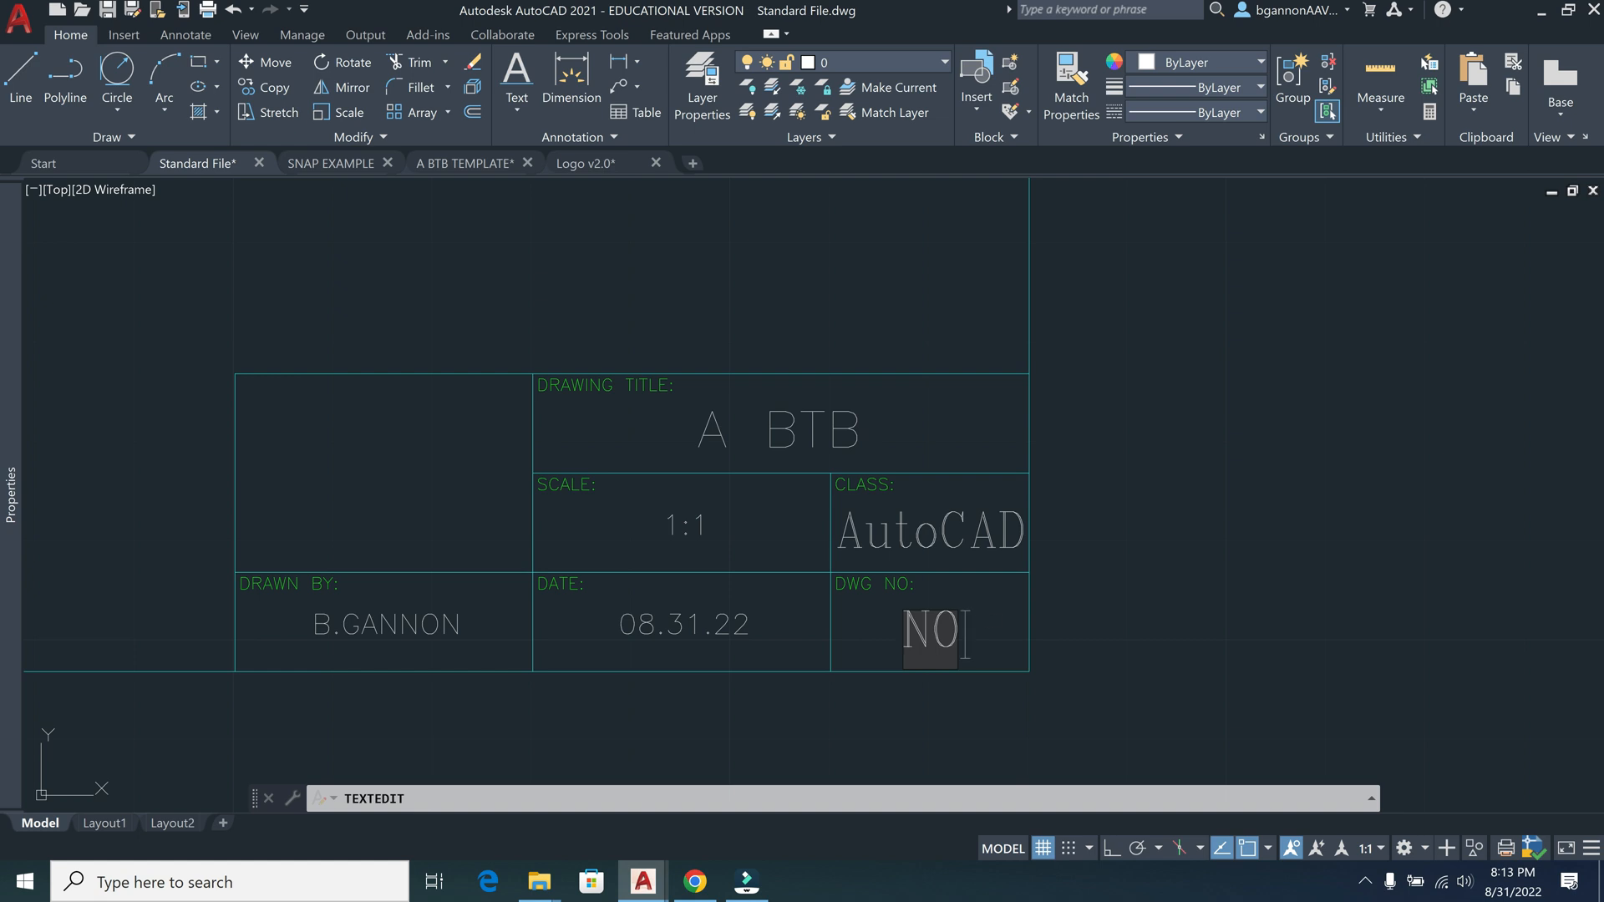
pyautogui.click(1099, 569)
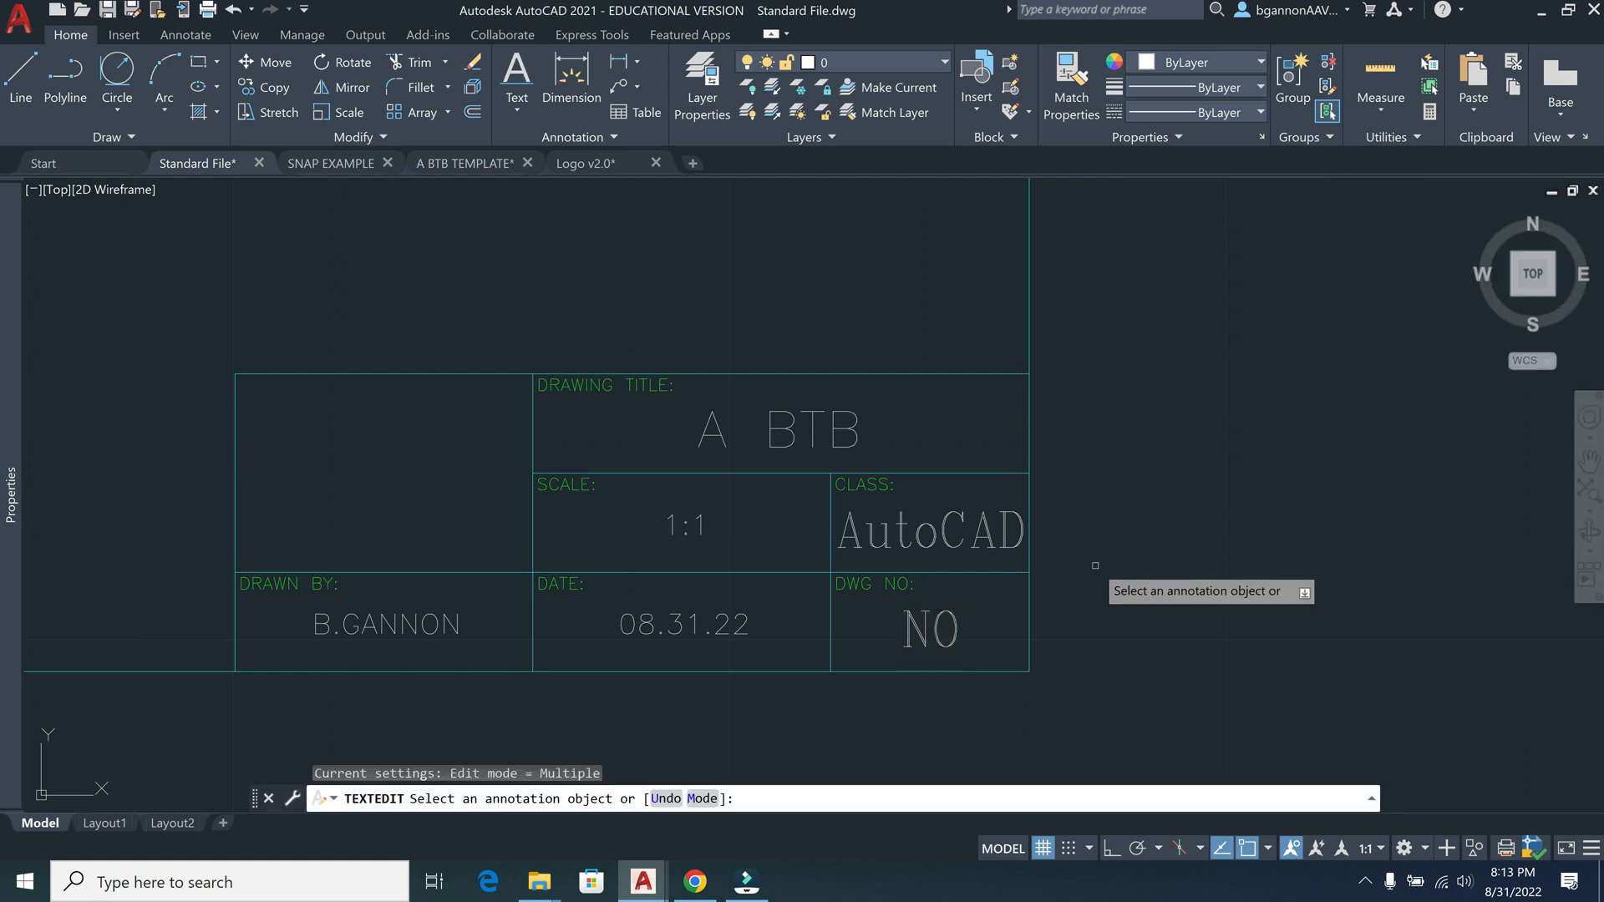
# Save the Standard File drawing
pyautogui.scroll(-4, 1111, 585)
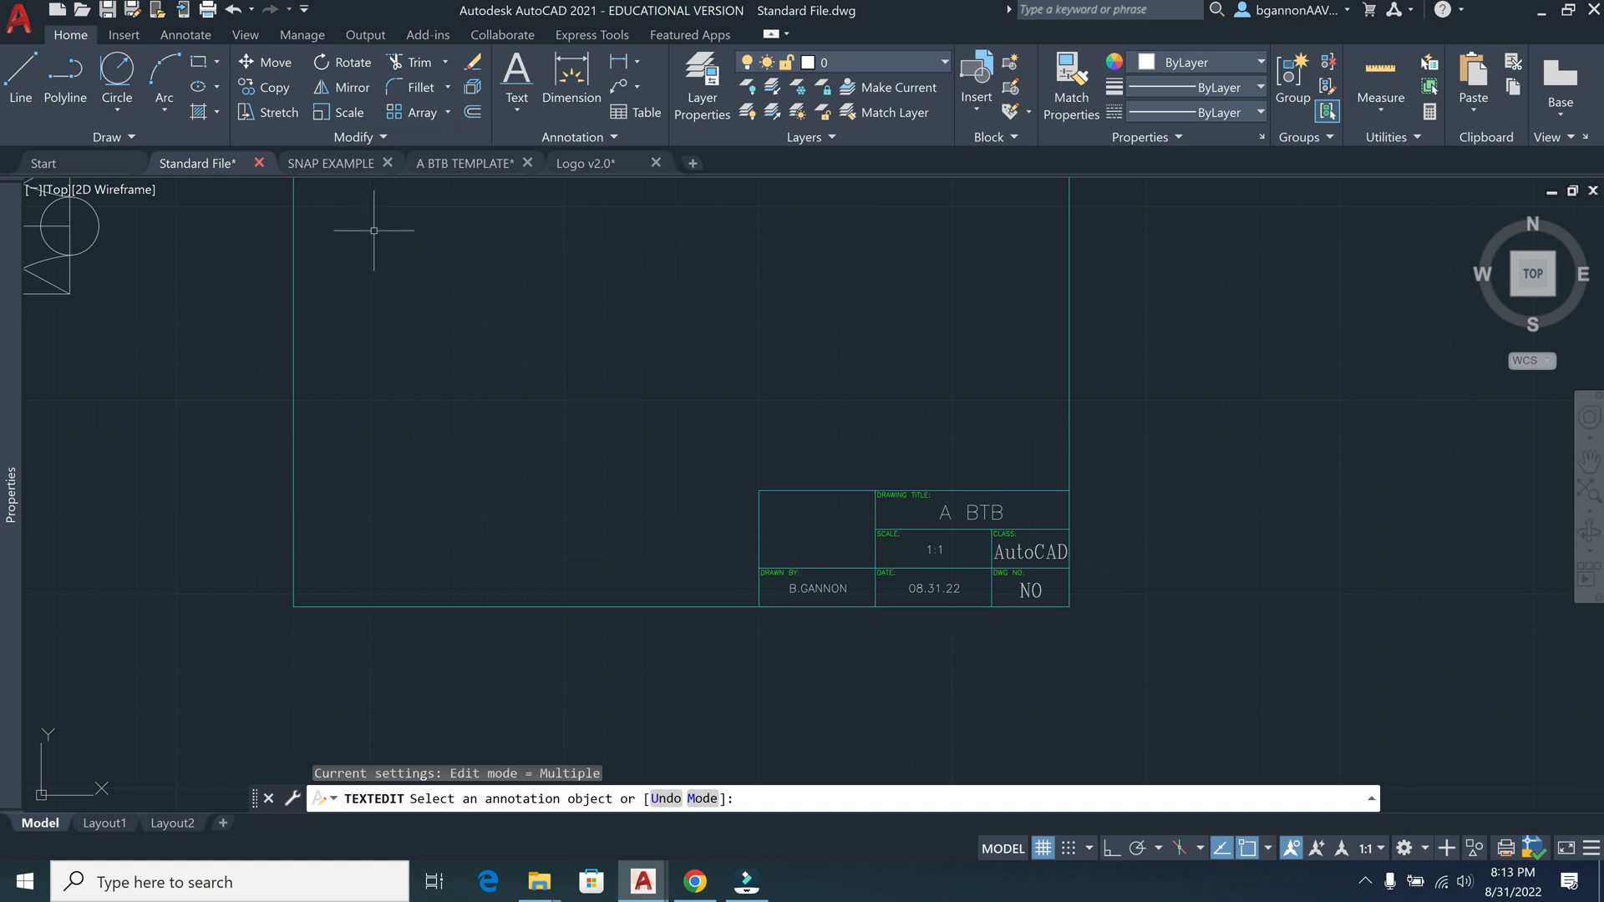
pyautogui.hotkey('ctrl', 's')
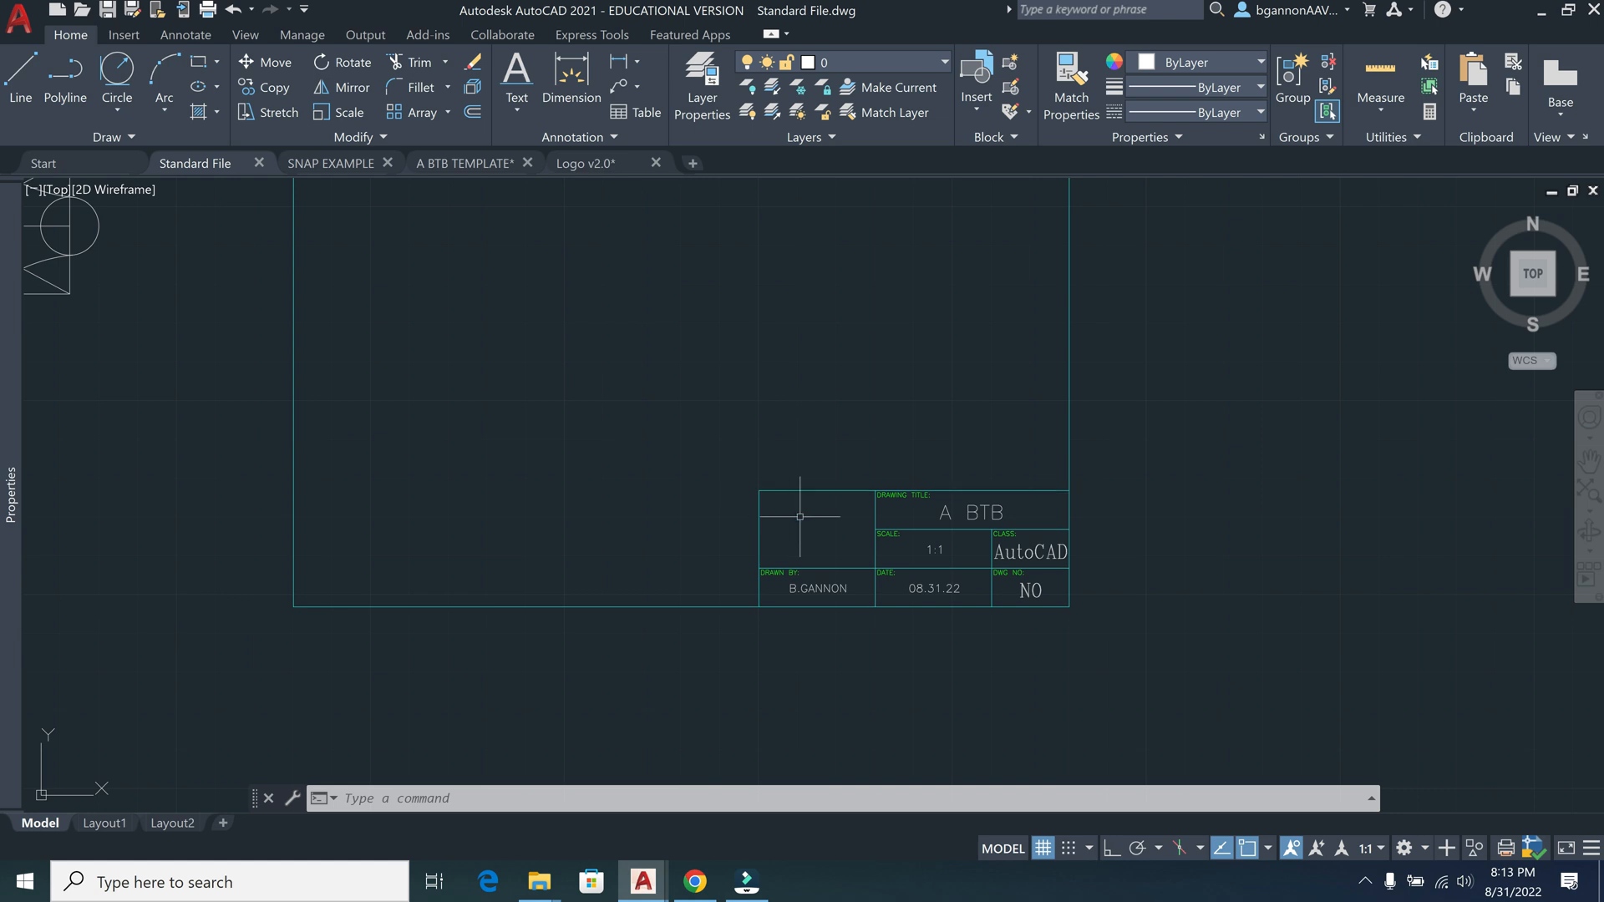
pyautogui.scroll(4, 804, 513)
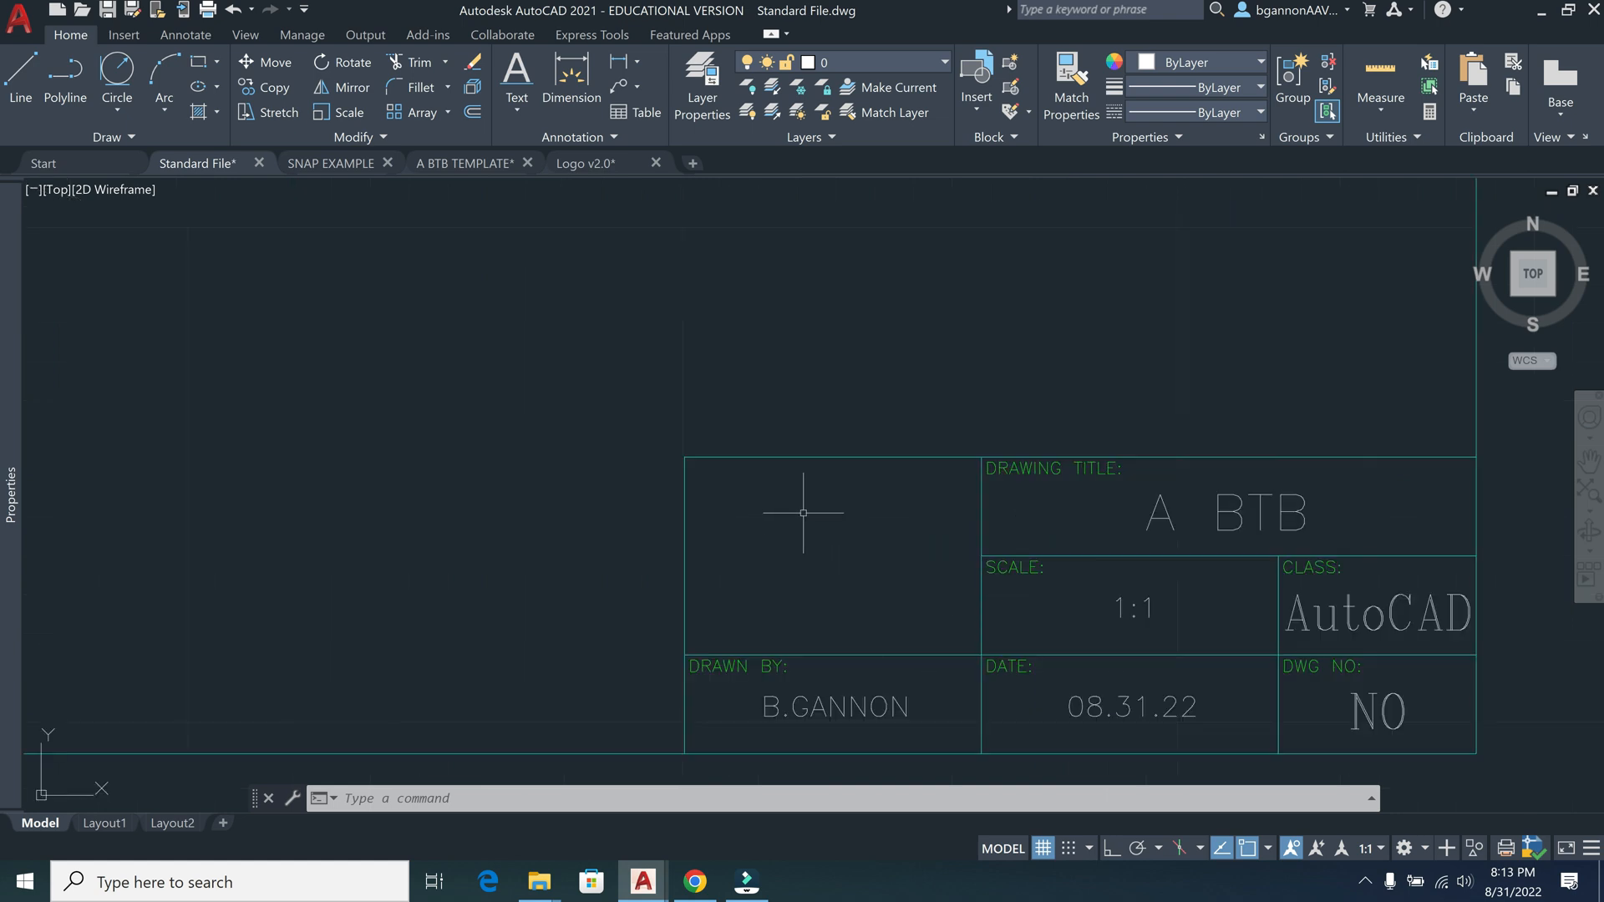
pyautogui.click(613, 162)
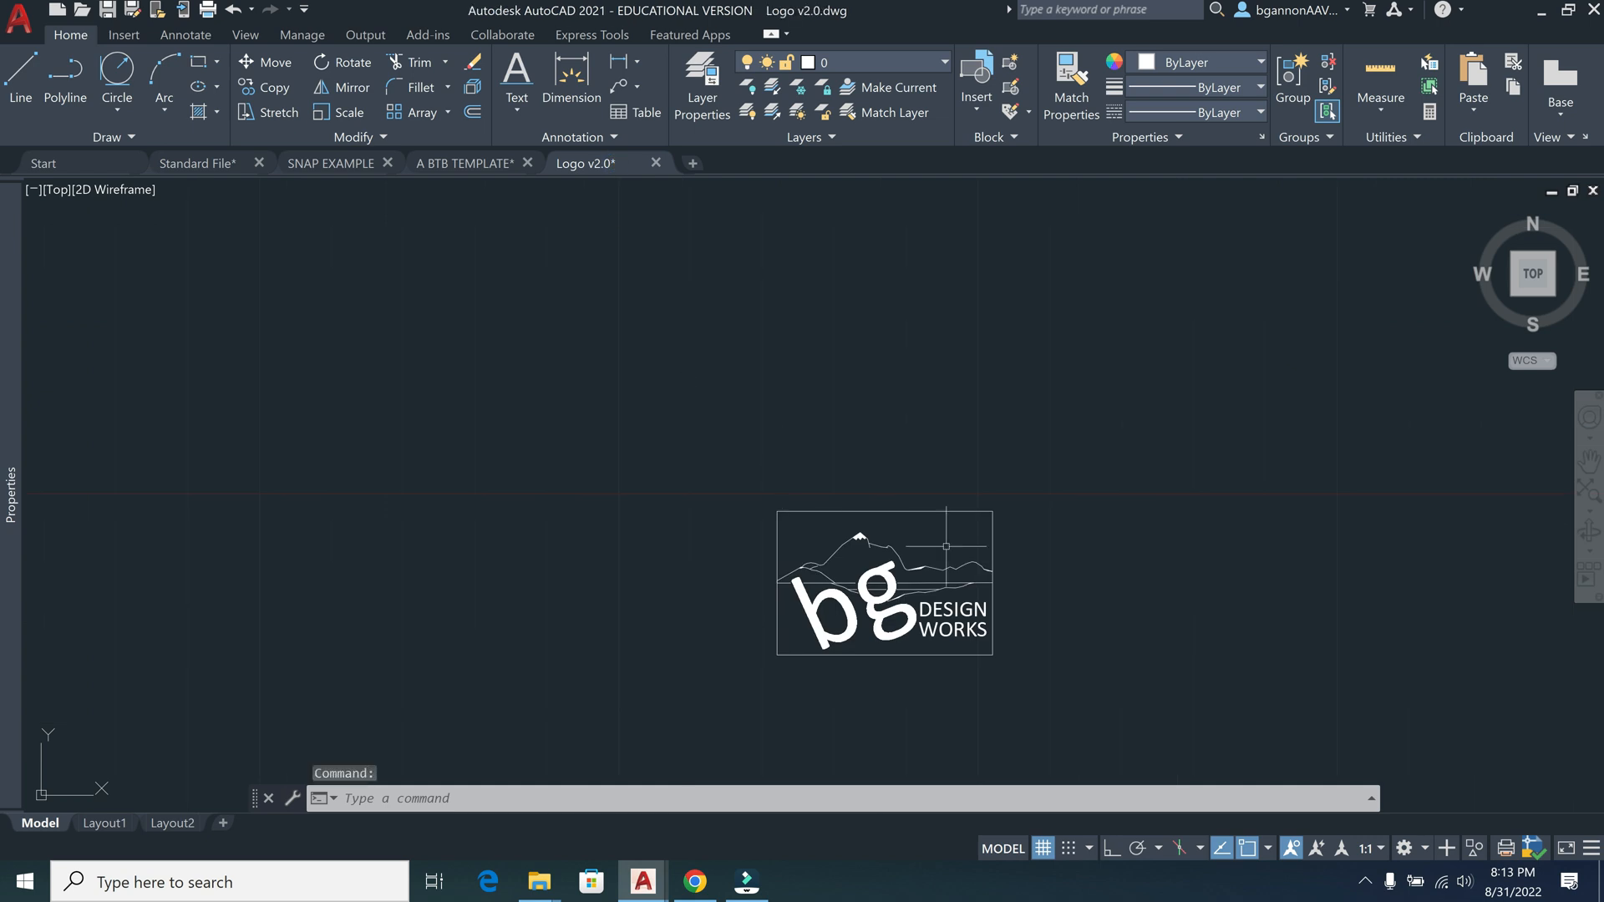
pyautogui.click(1016, 673)
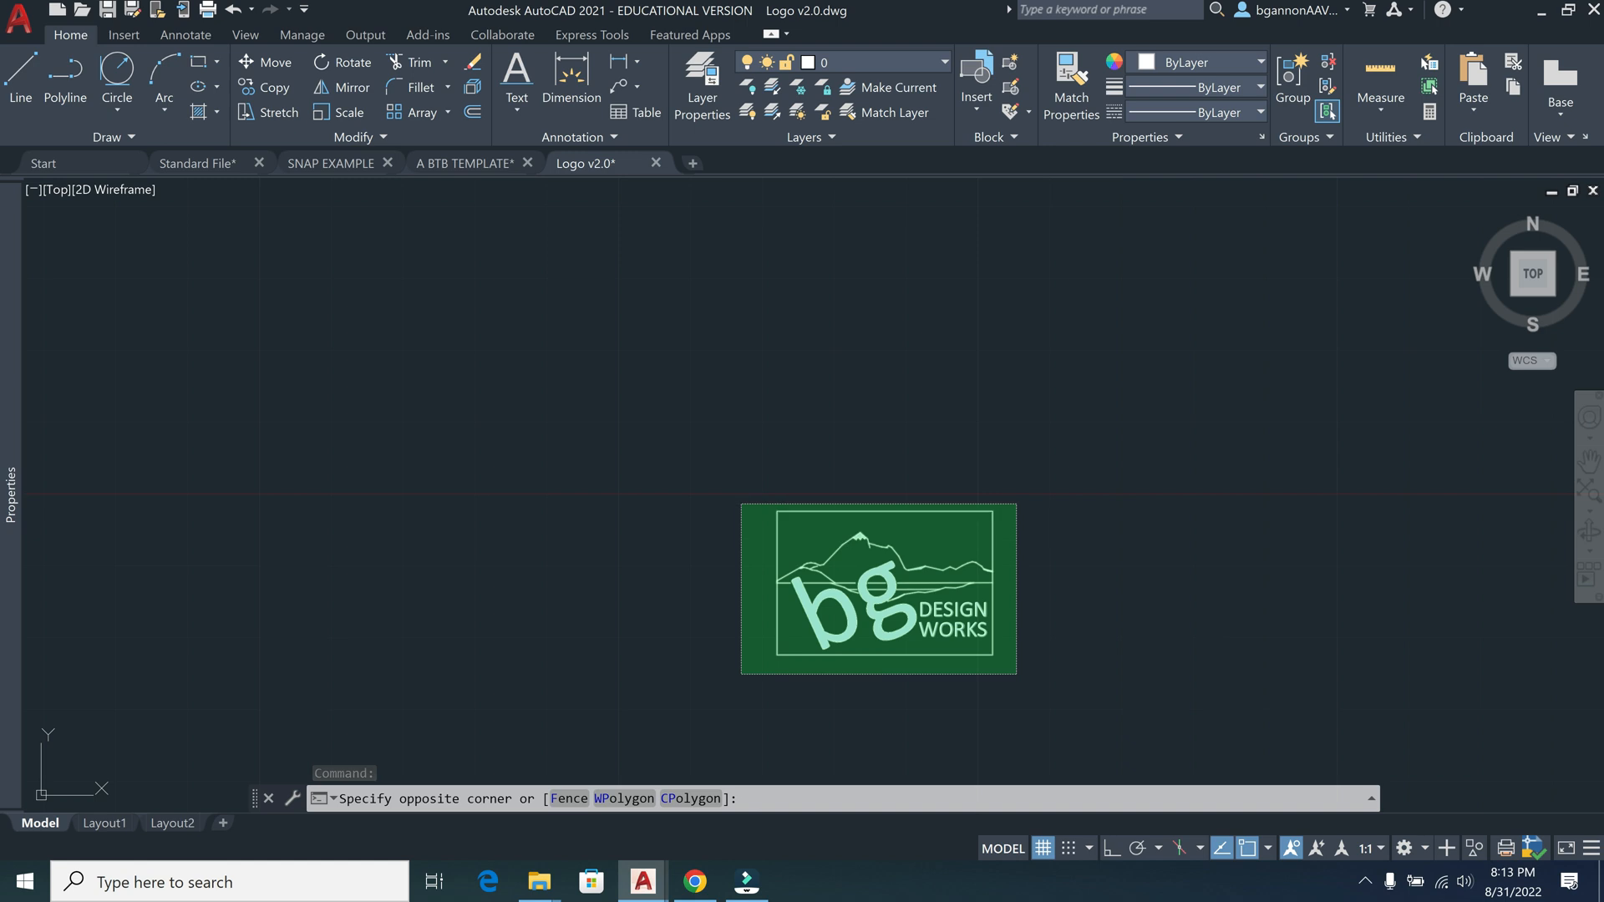
pyautogui.click(741, 504)
pyautogui.press('Escape')
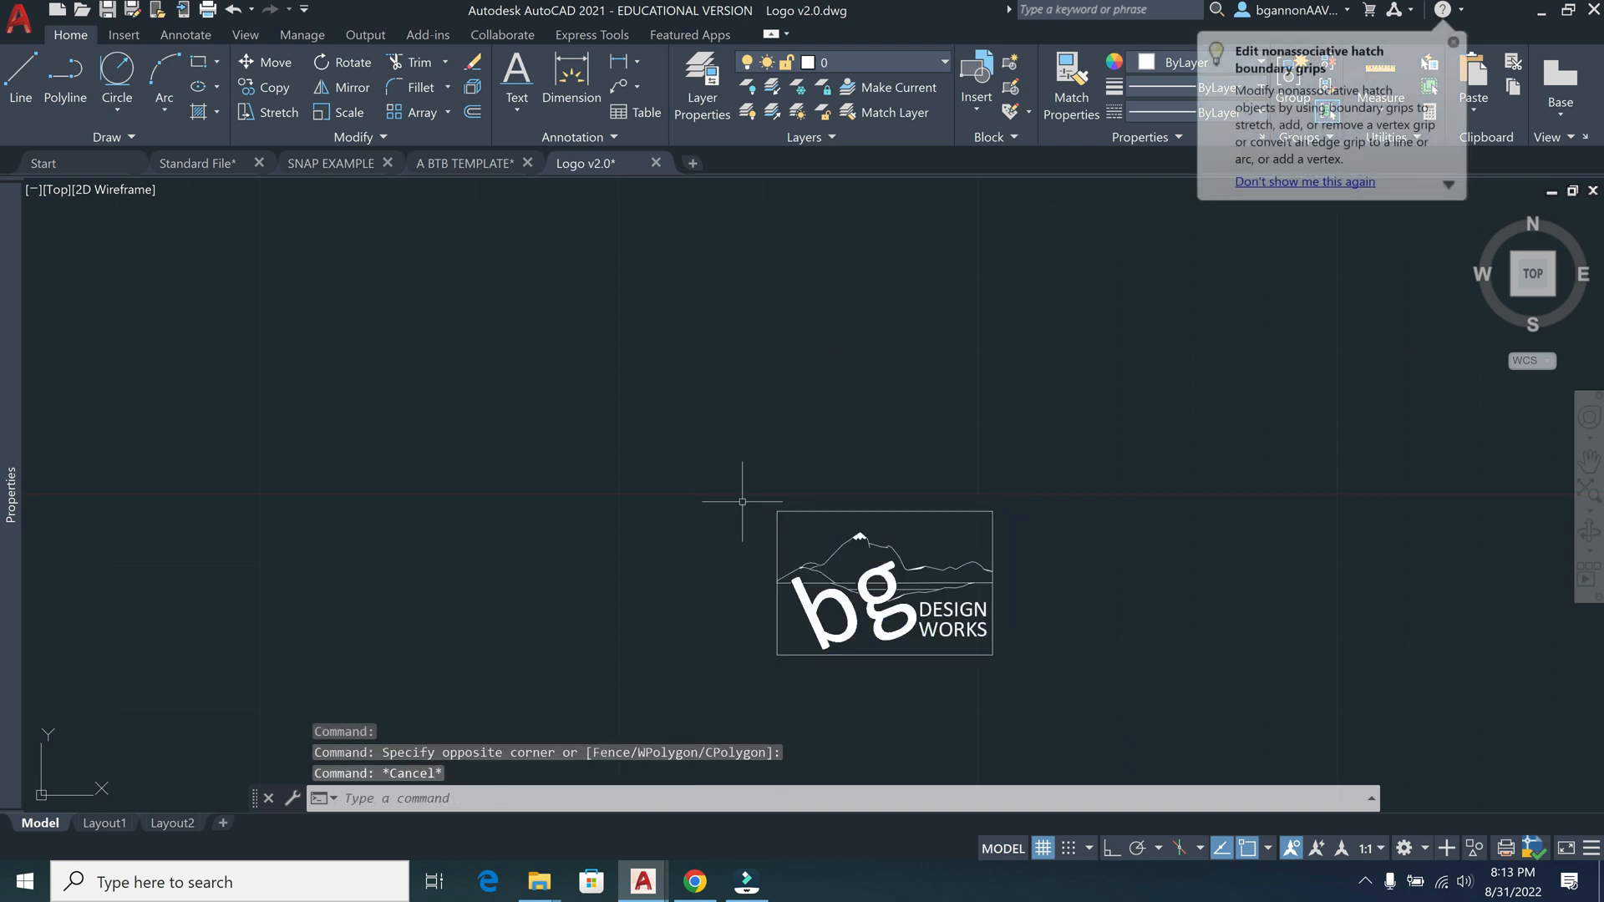
pyautogui.write('co')
pyautogui.press('Return')
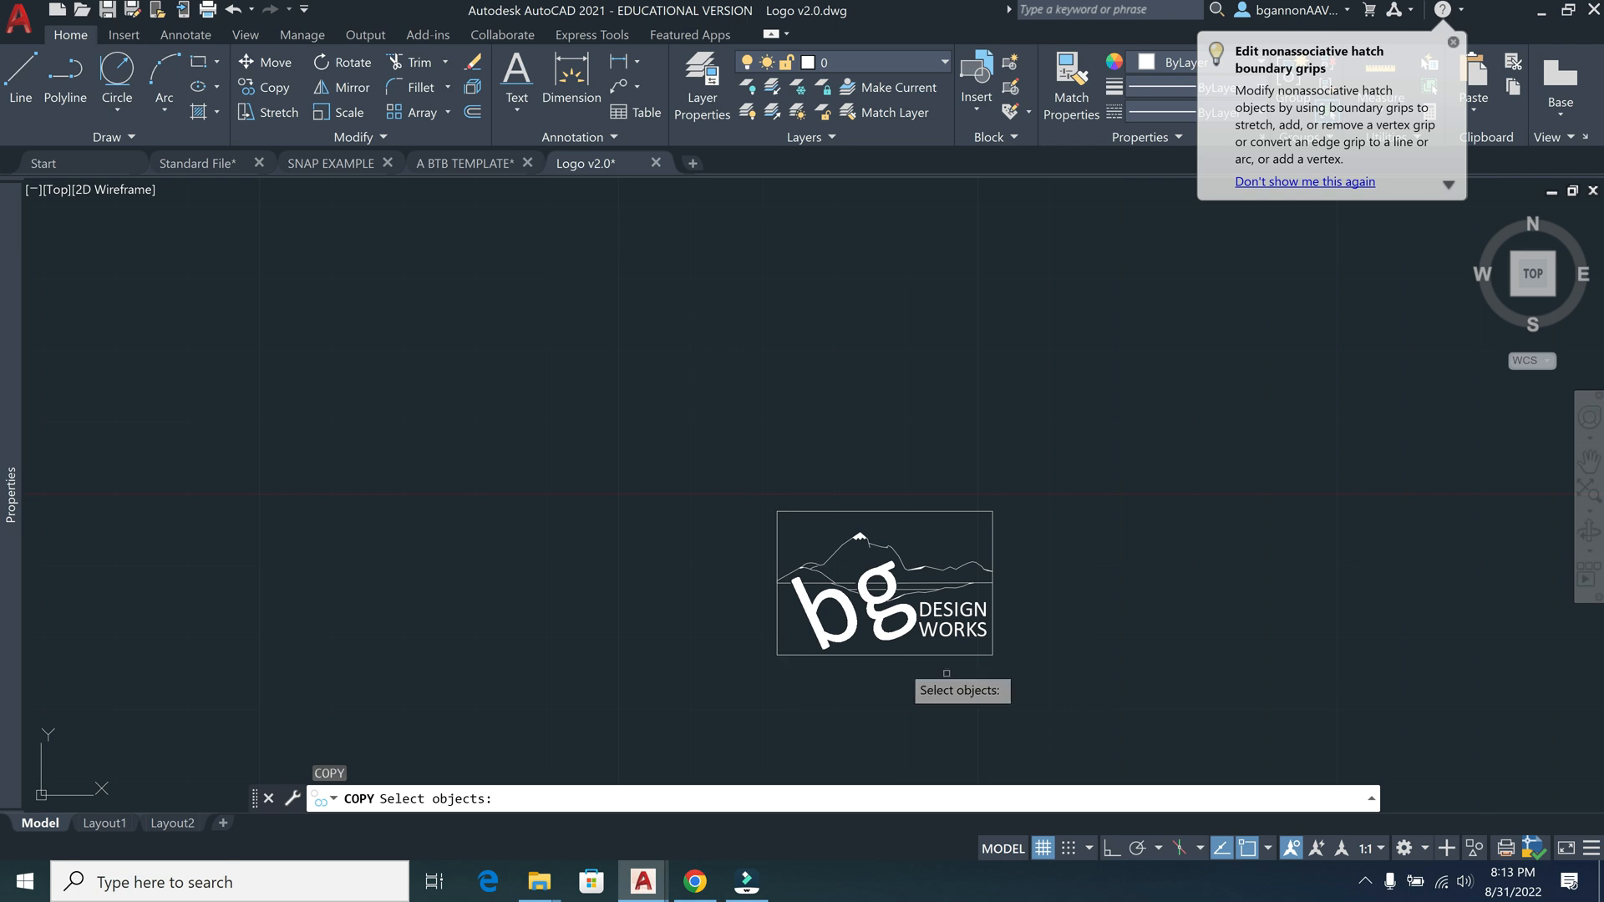
pyautogui.press('Escape')
pyautogui.click(1028, 674)
pyautogui.click(780, 511)
pyautogui.write('co')
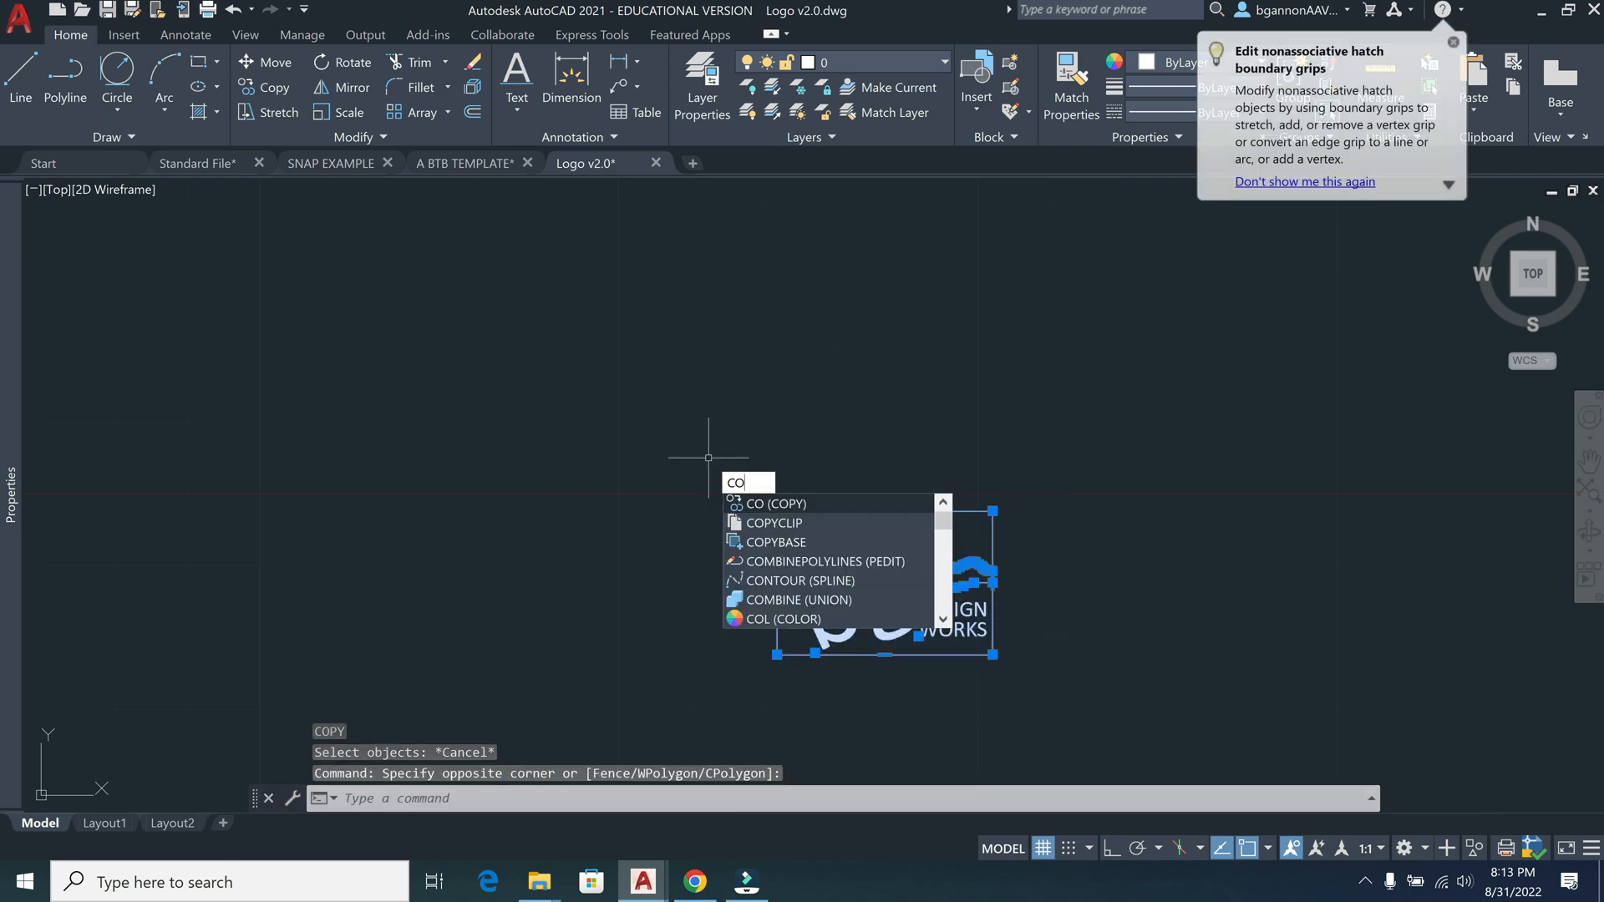
pyautogui.press('Return')
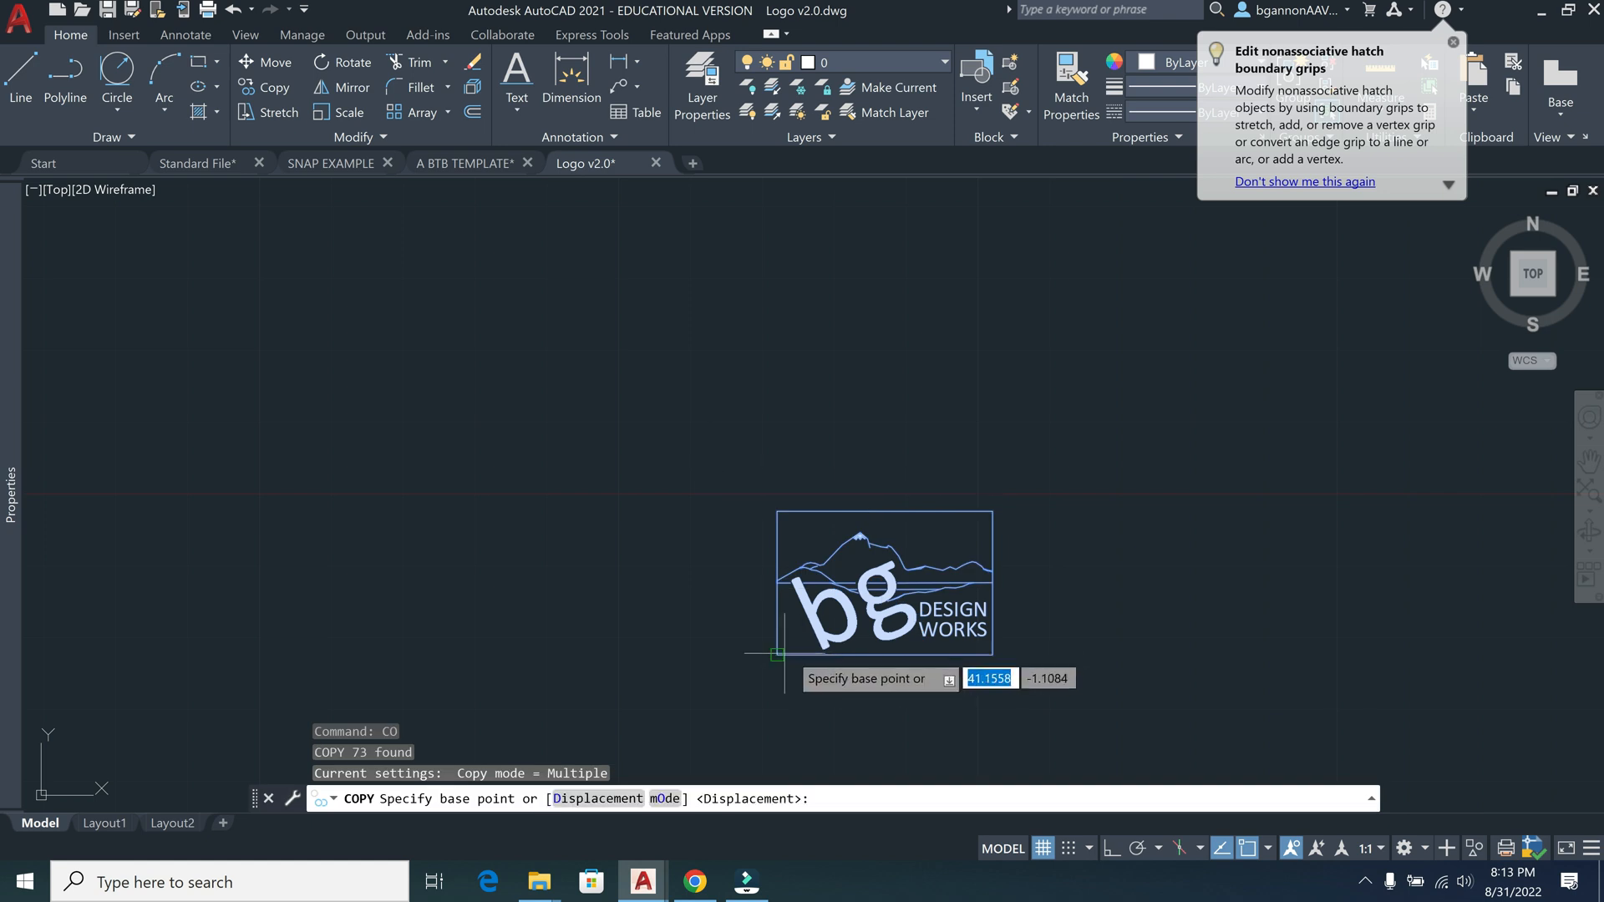
pyautogui.click(778, 655)
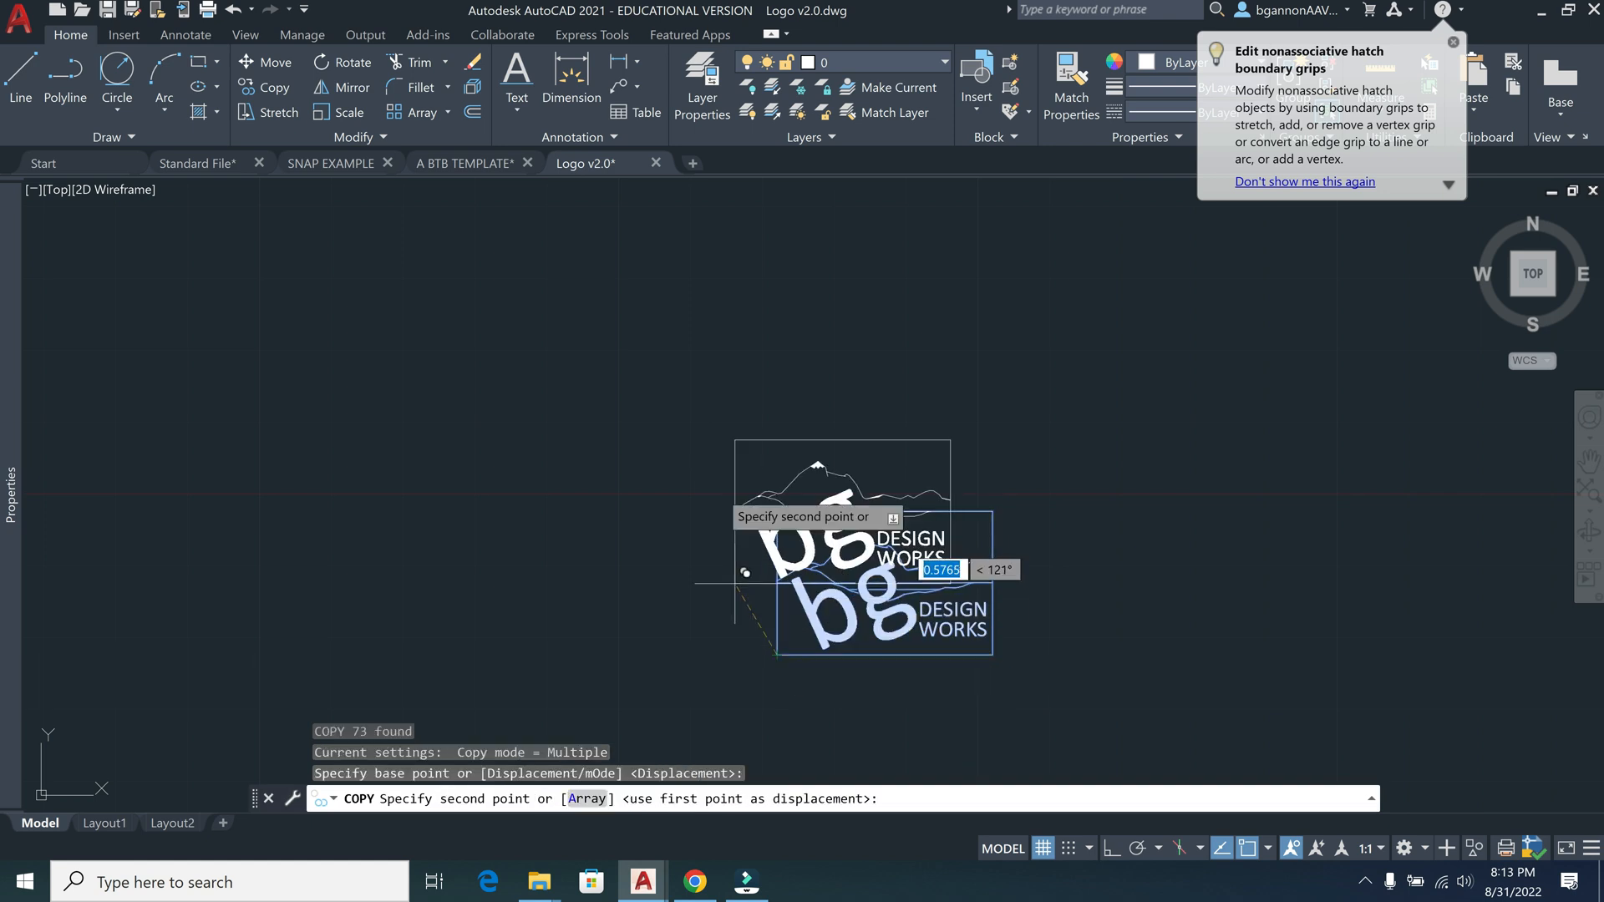
pyautogui.moveTo(457, 167)
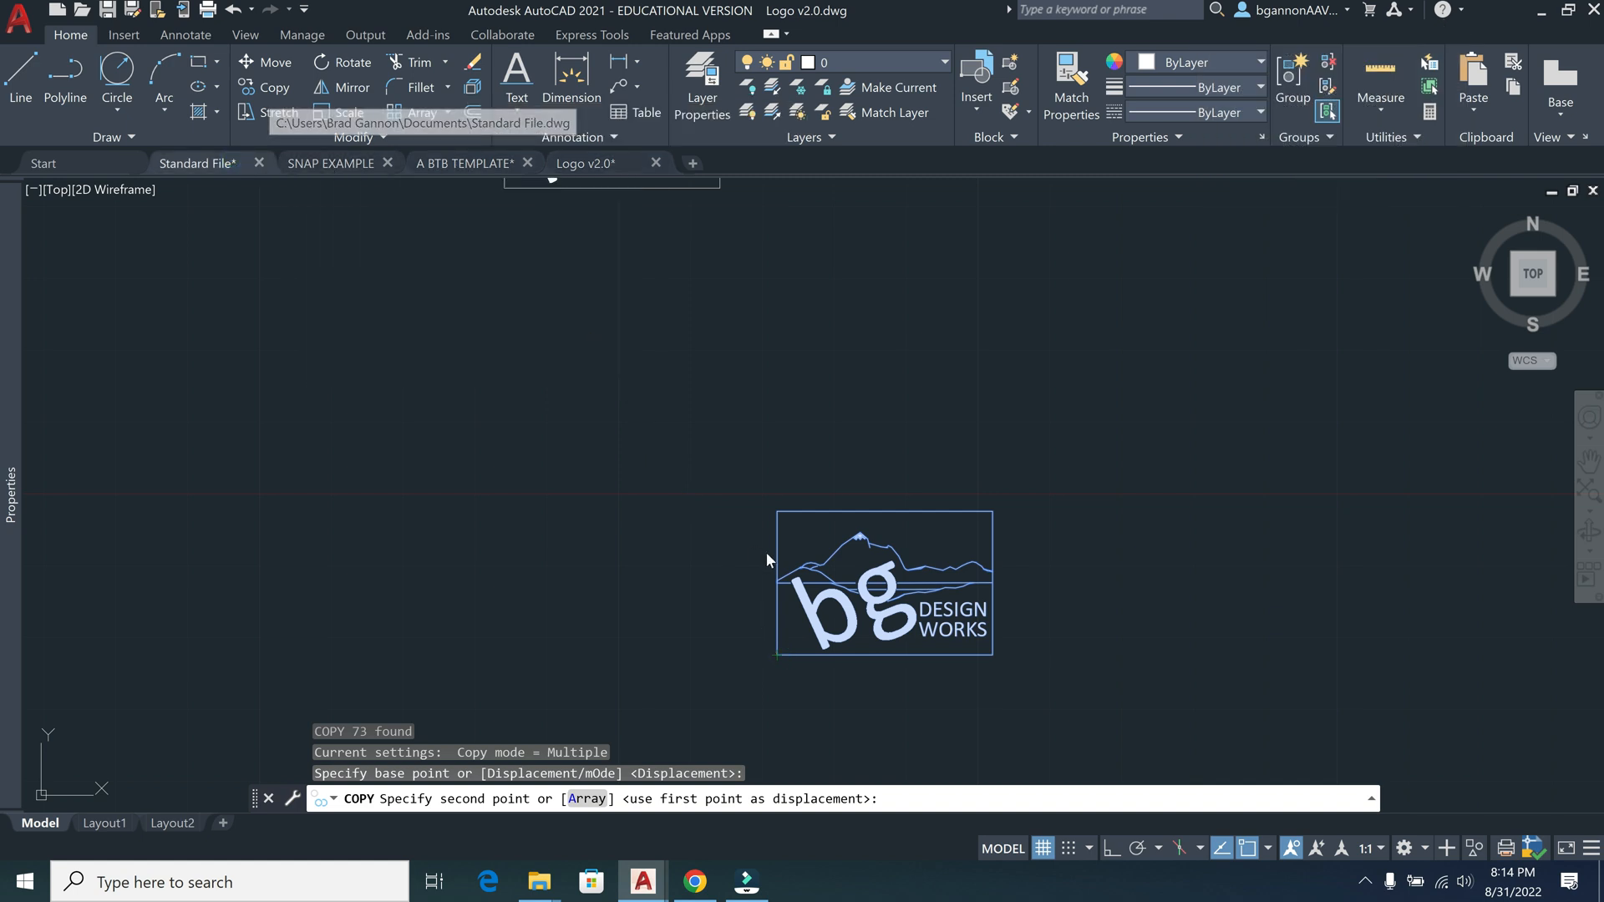
pyautogui.press('Escape')
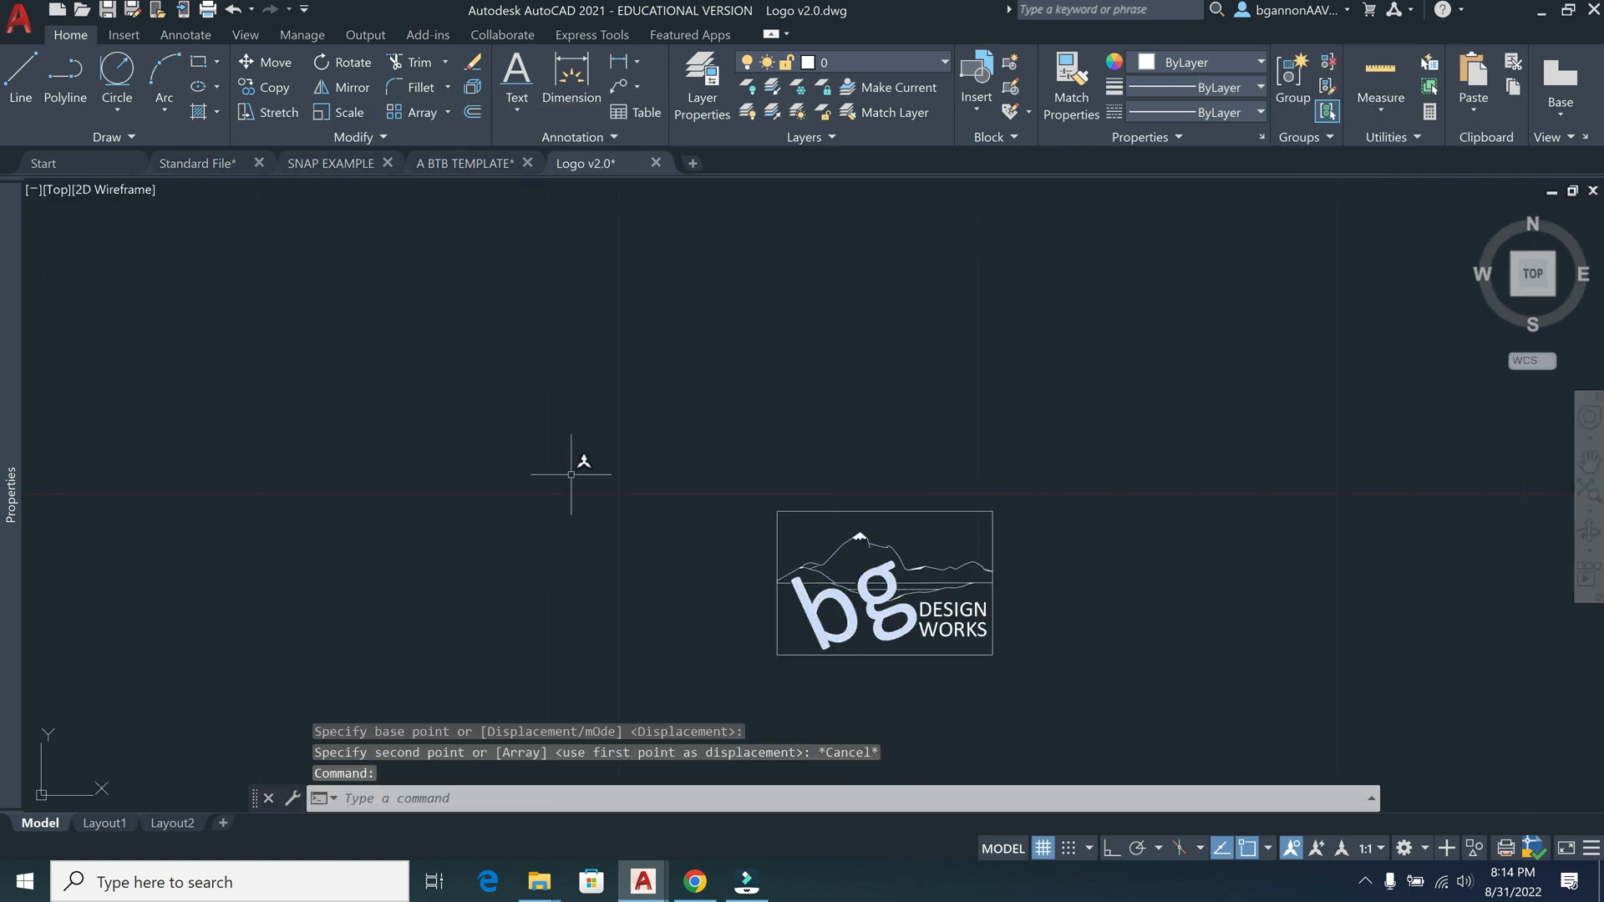
pyautogui.click(205, 163)
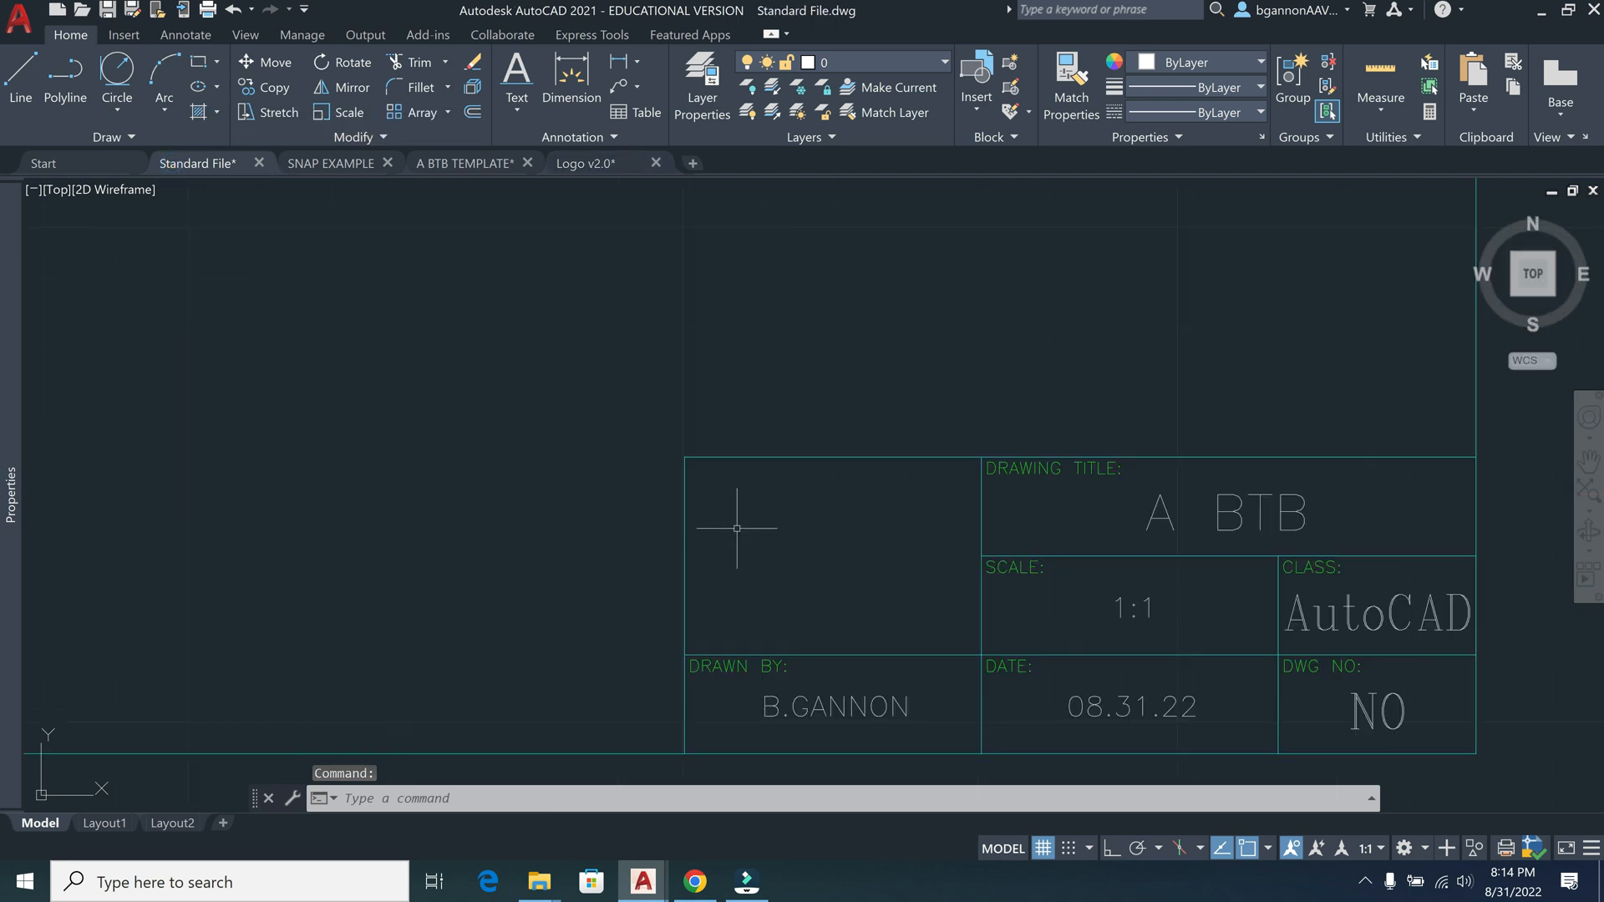
pyautogui.hotkey('ctrl', 'v')
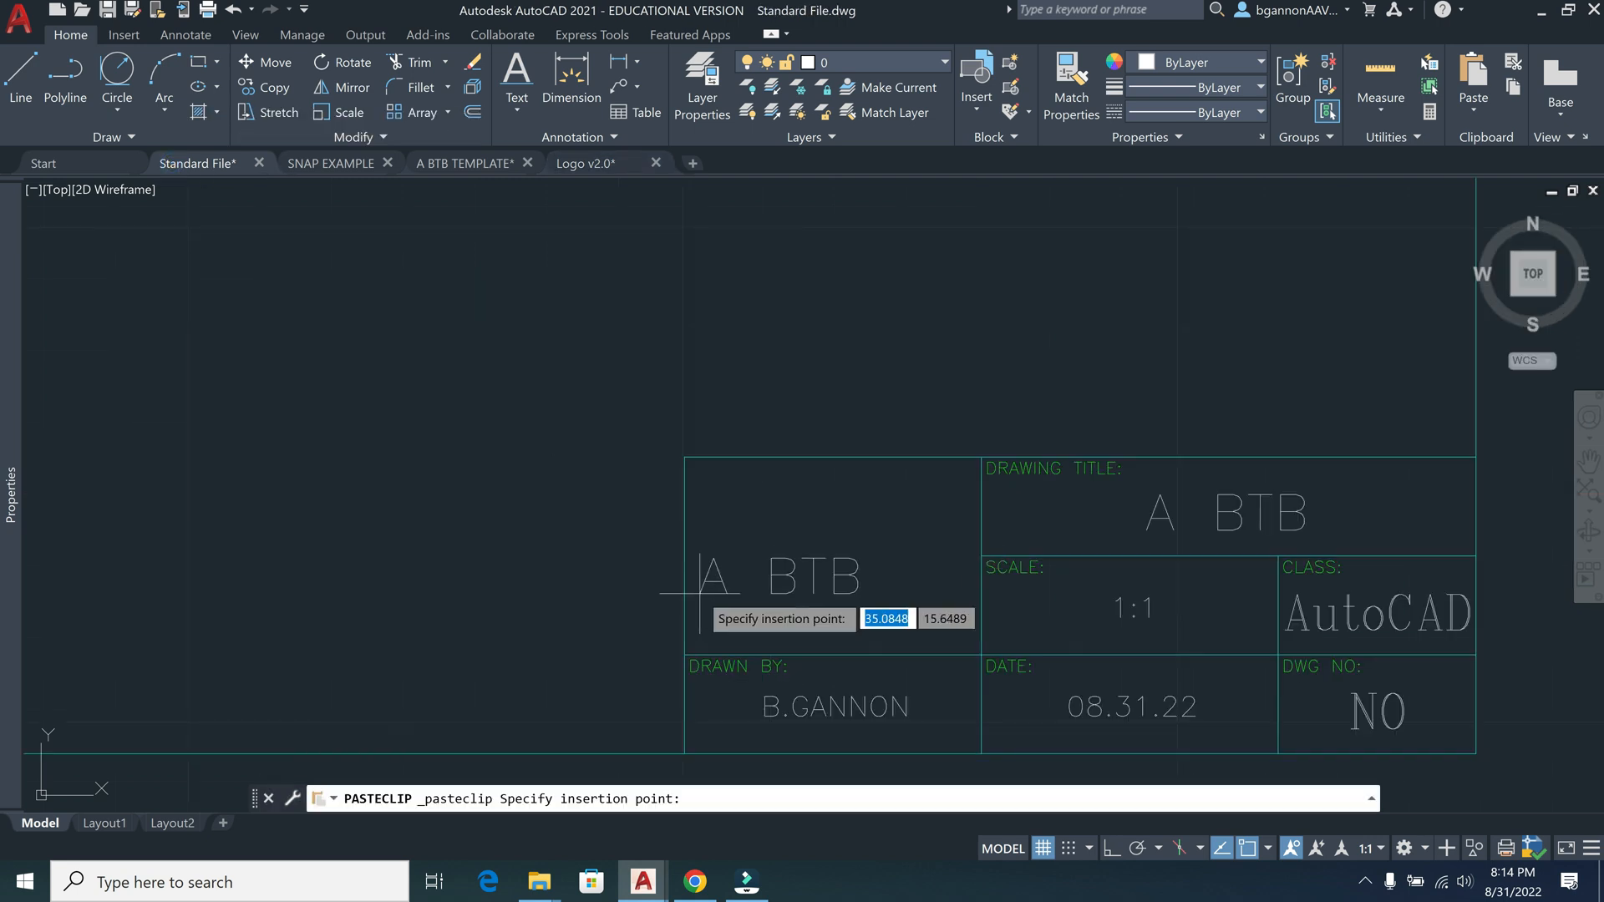
pyautogui.press('Escape')
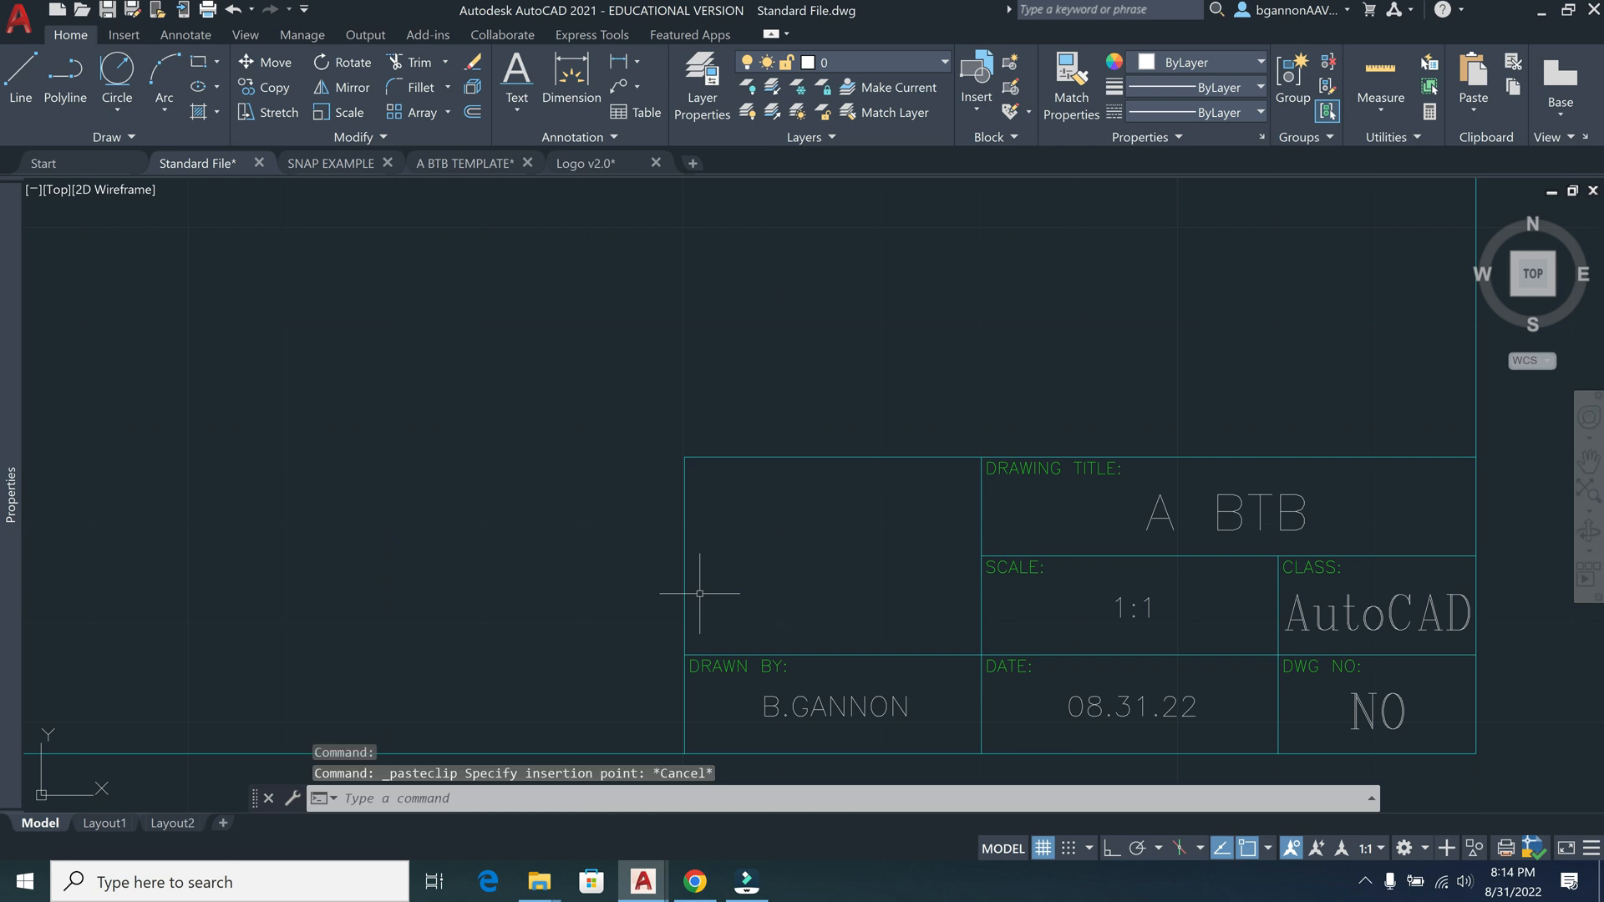
# Copy the entire bg Design Works logo, including its frame, from the Logo v2.0 drawing to the clipboard
pyautogui.click(602, 163)
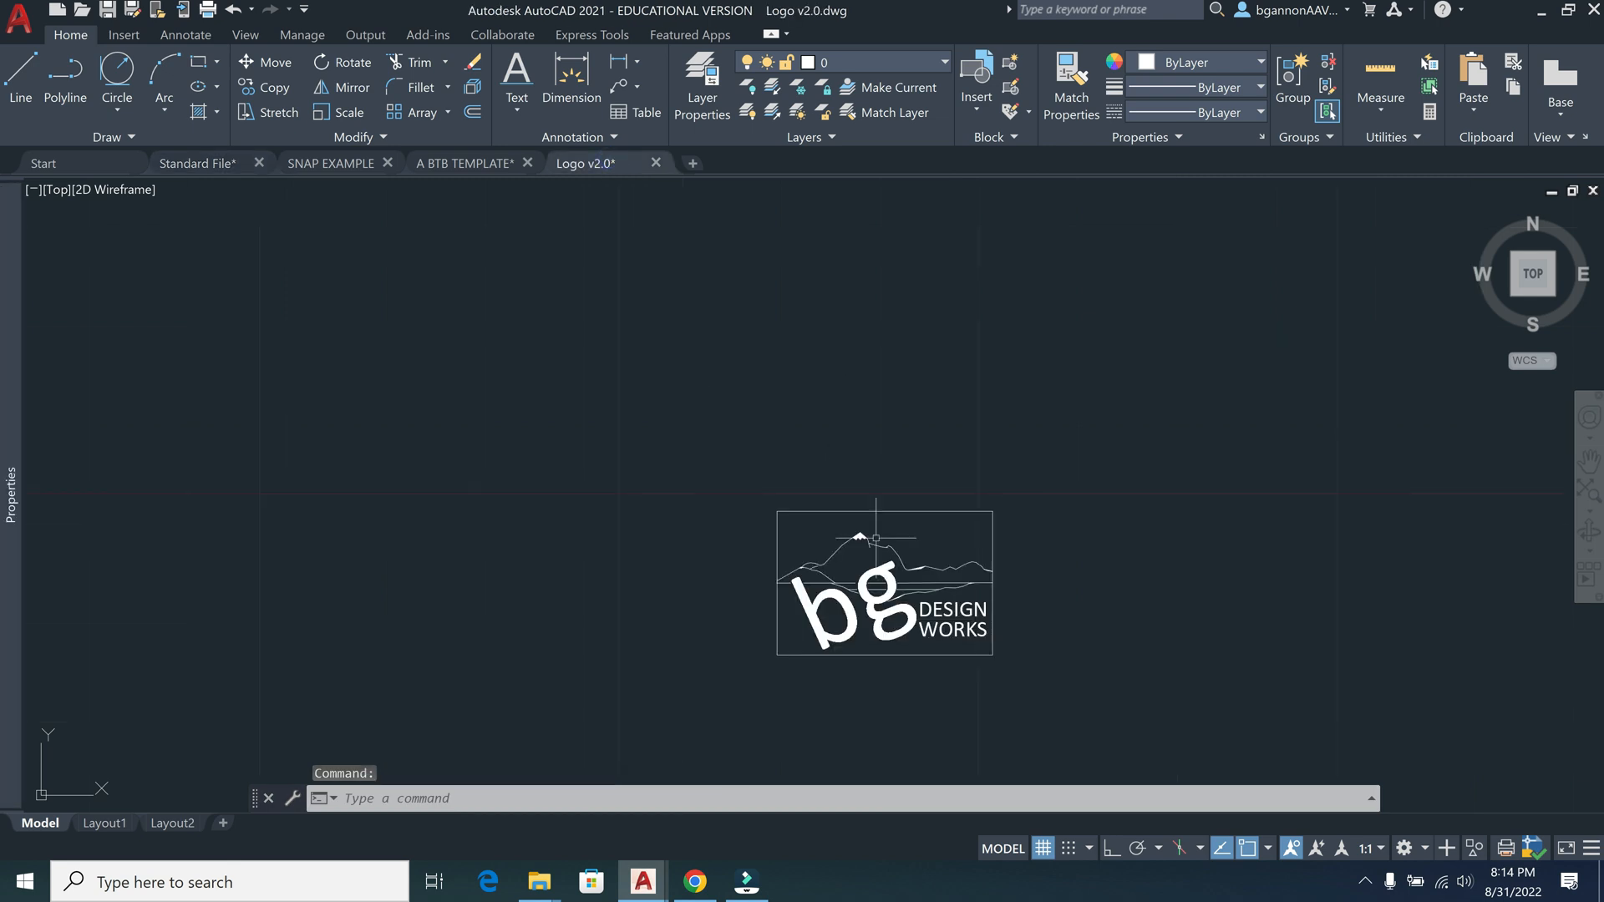
pyautogui.click(1062, 663)
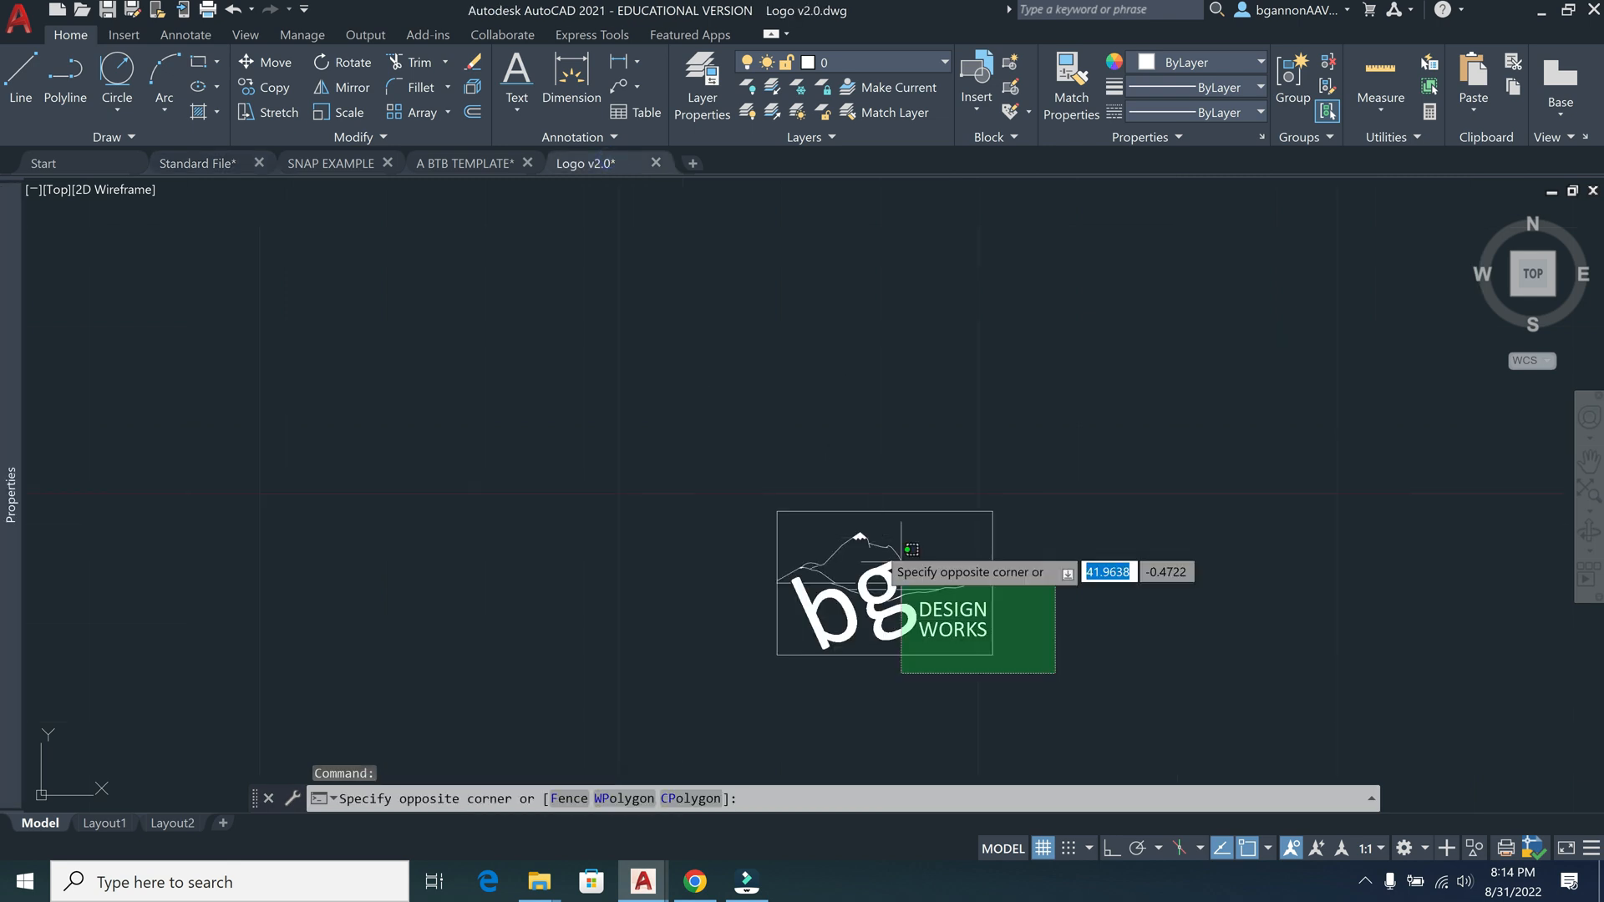
pyautogui.click(692, 443)
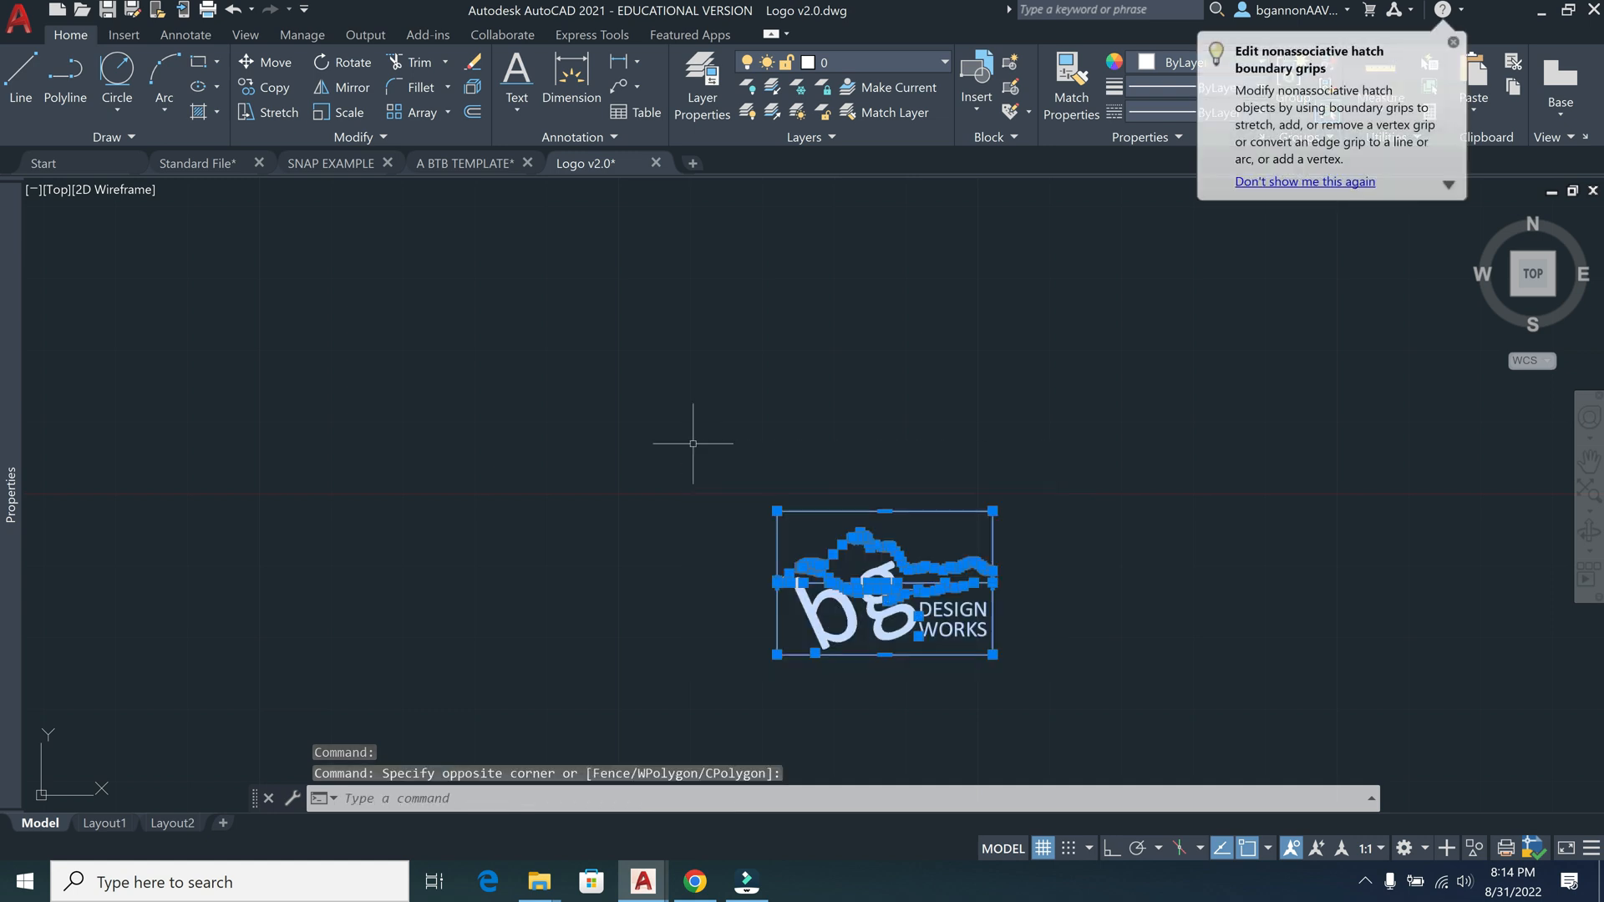
pyautogui.hotkey('ctrl', 'c')
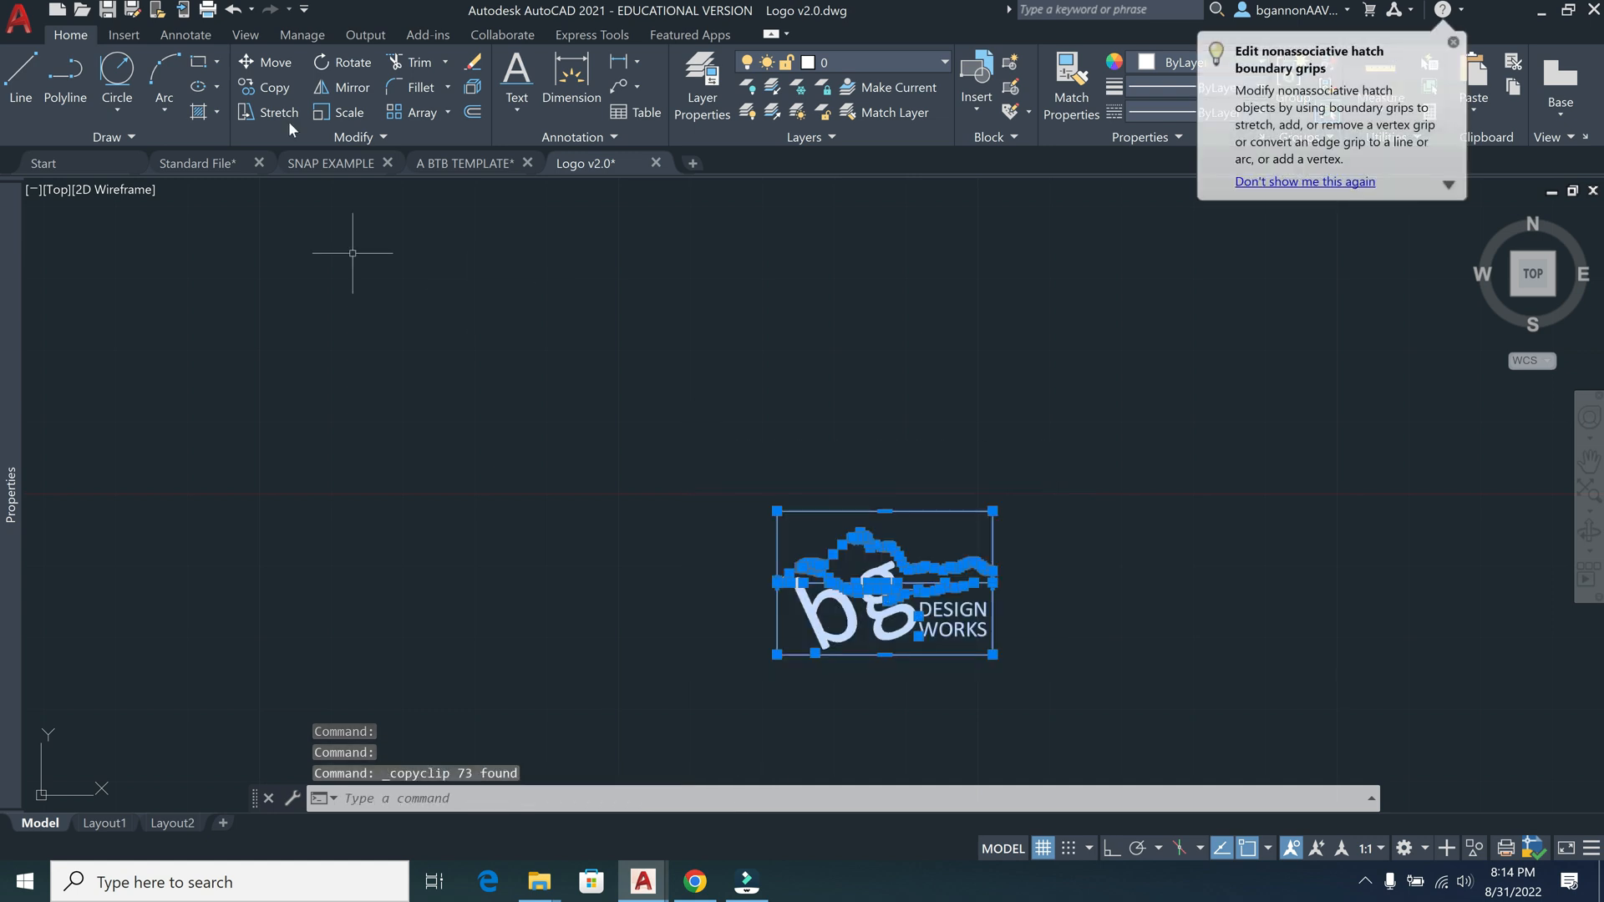
# Paste the copied logo into the Standard File drawing, in the empty area above the title block
pyautogui.click(227, 161)
pyautogui.hotkey('ctrl', 'v')
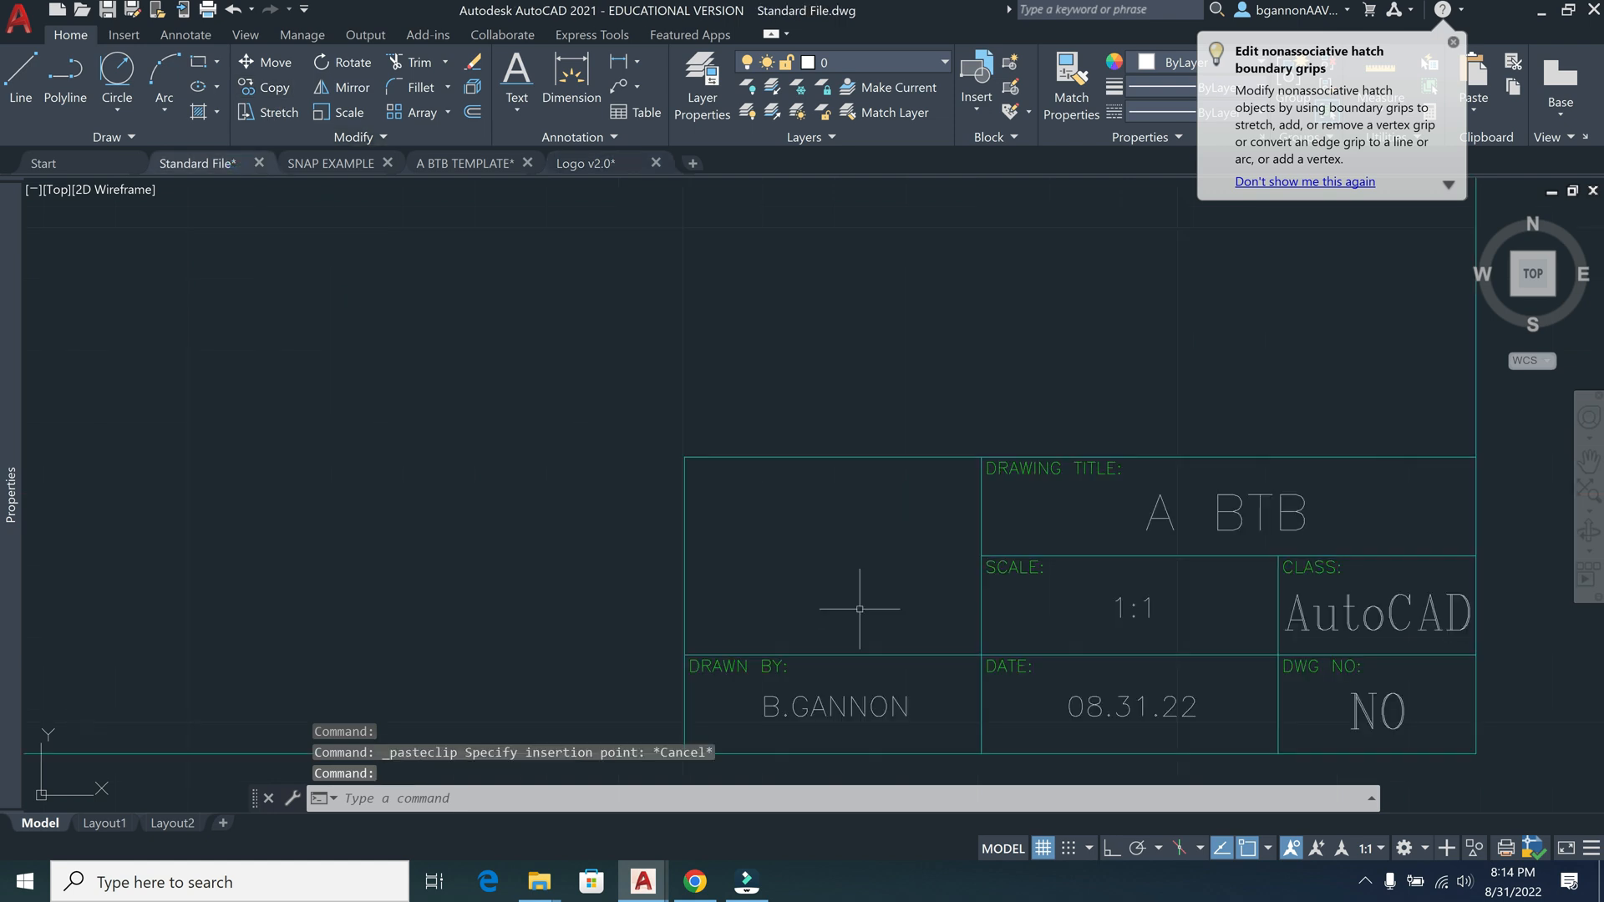
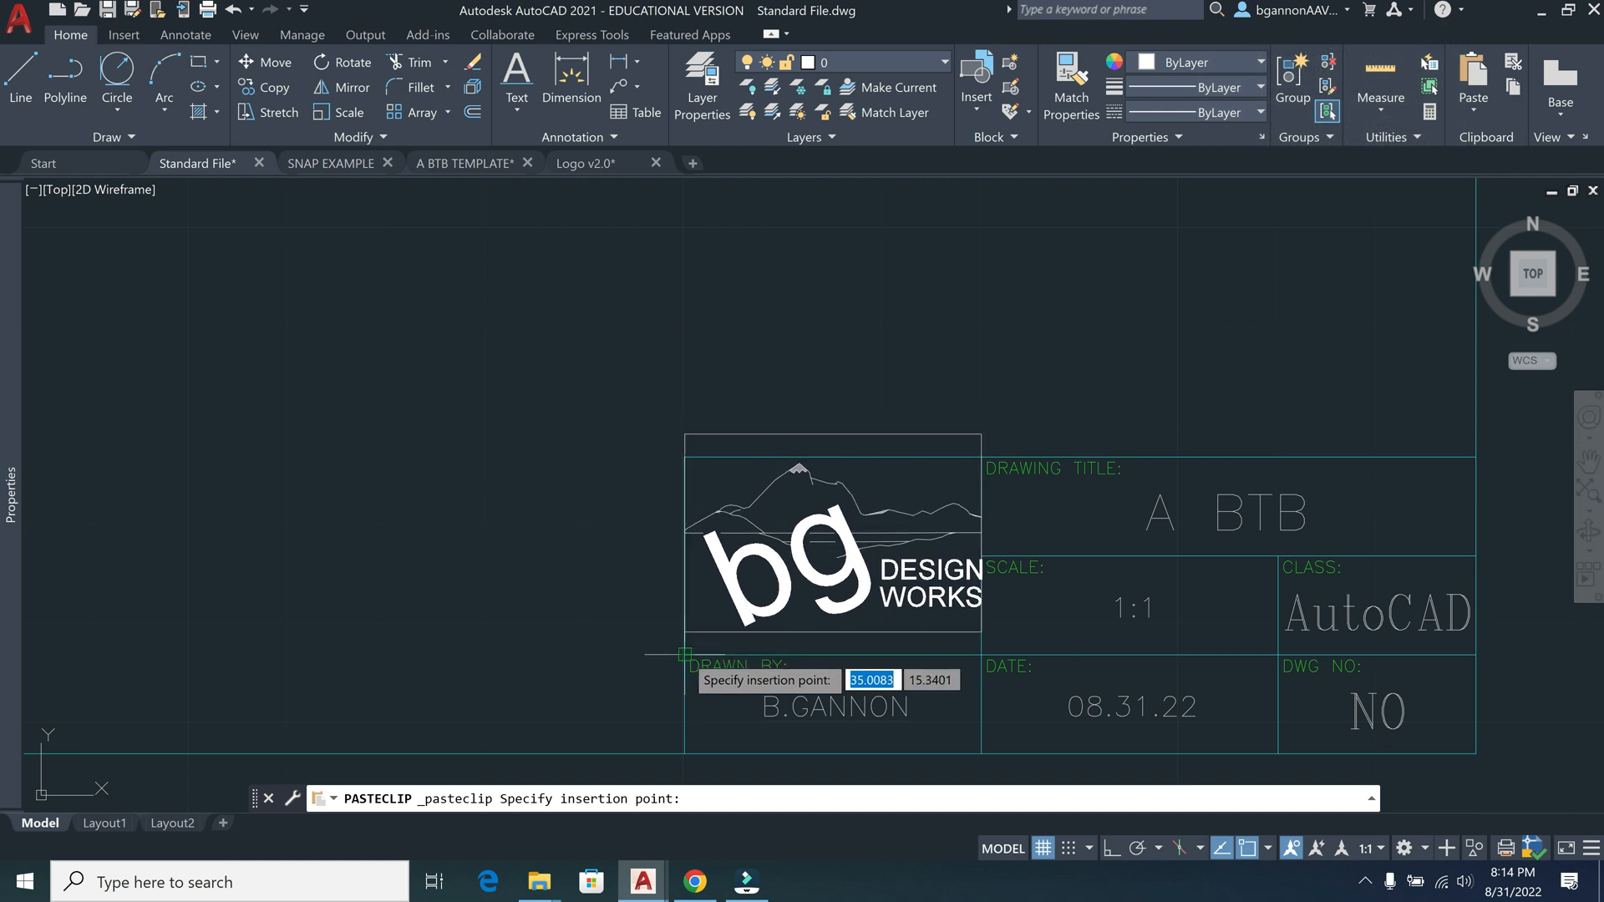
pyautogui.click(557, 408)
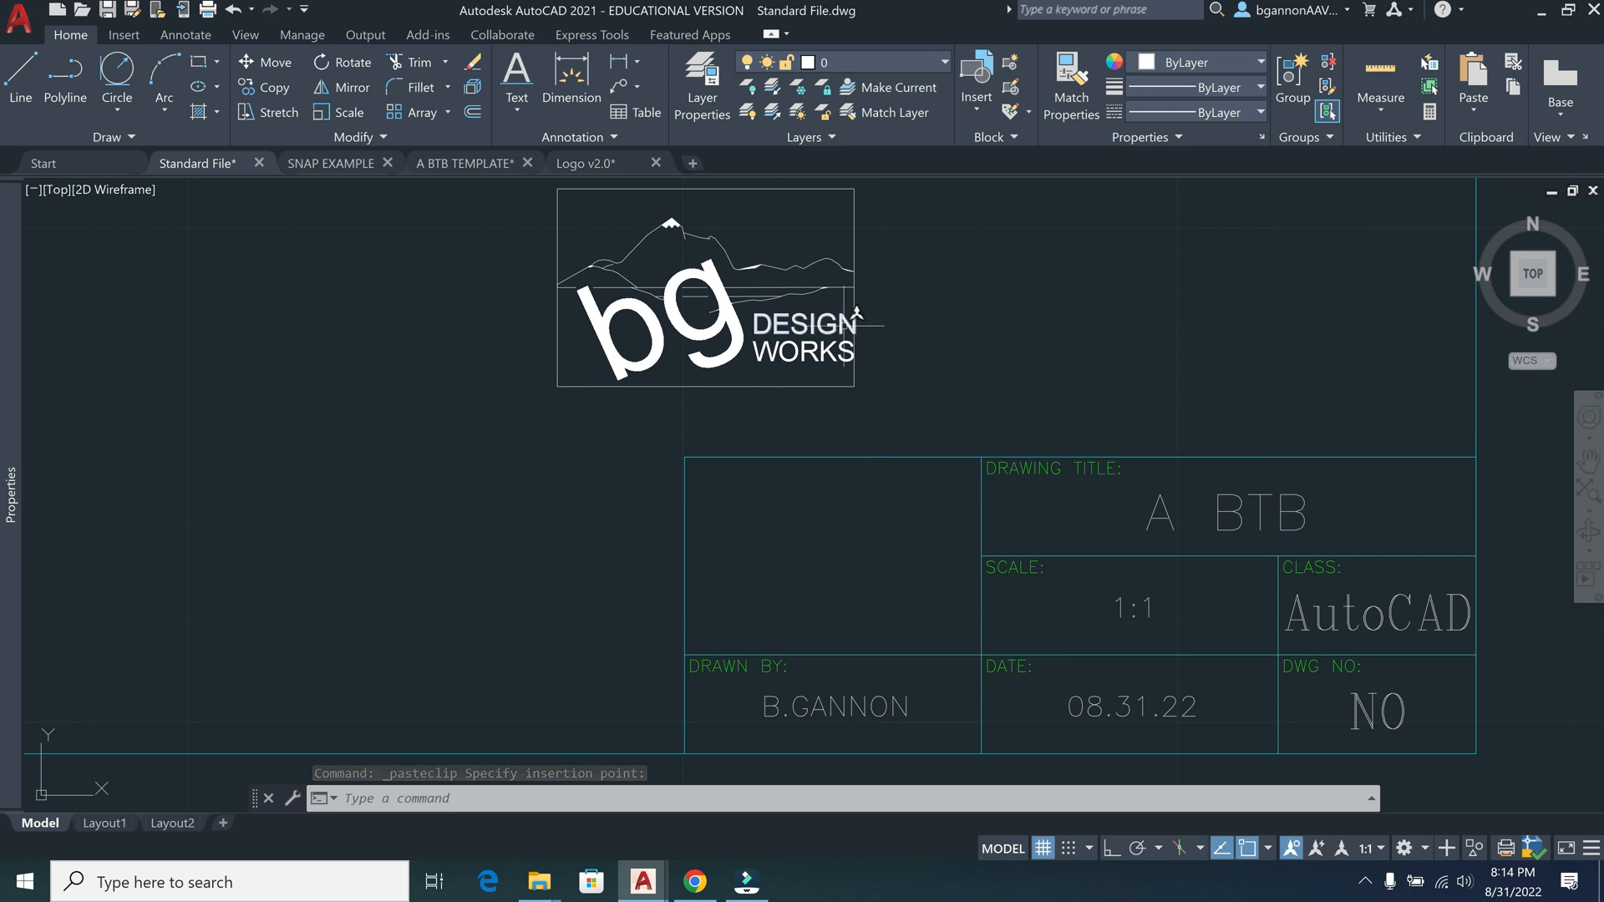
# Shift the logo's "DESIGN" text about 0.03 to the left so it sits inside the logo frame
pyautogui.scroll(5, 843, 326)
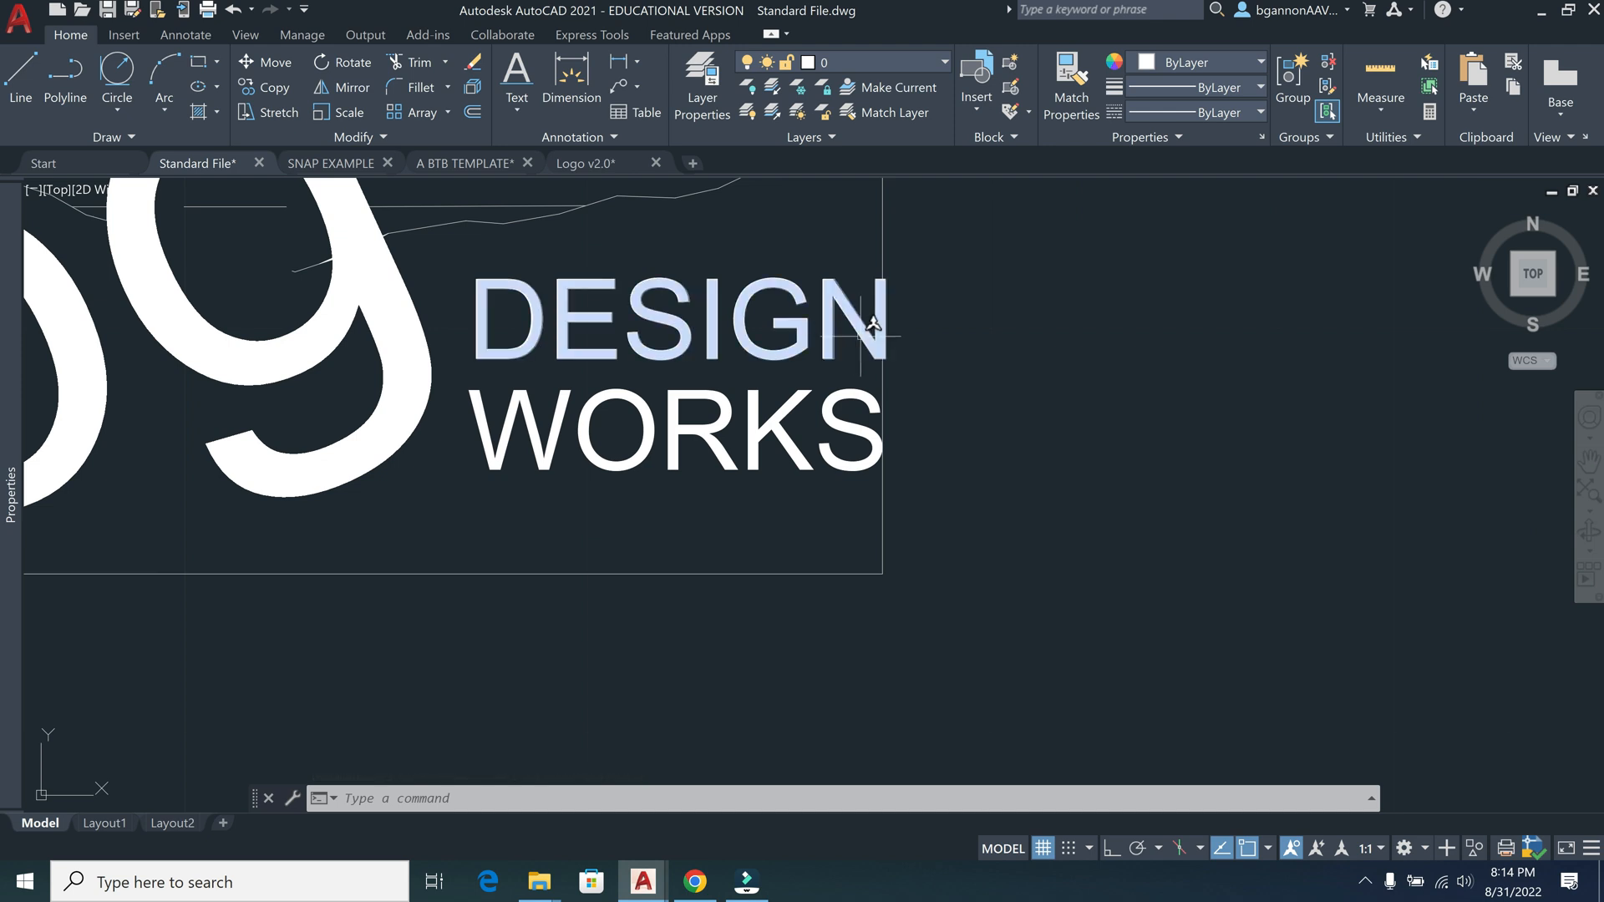
pyautogui.click(494, 355)
pyautogui.click(494, 315)
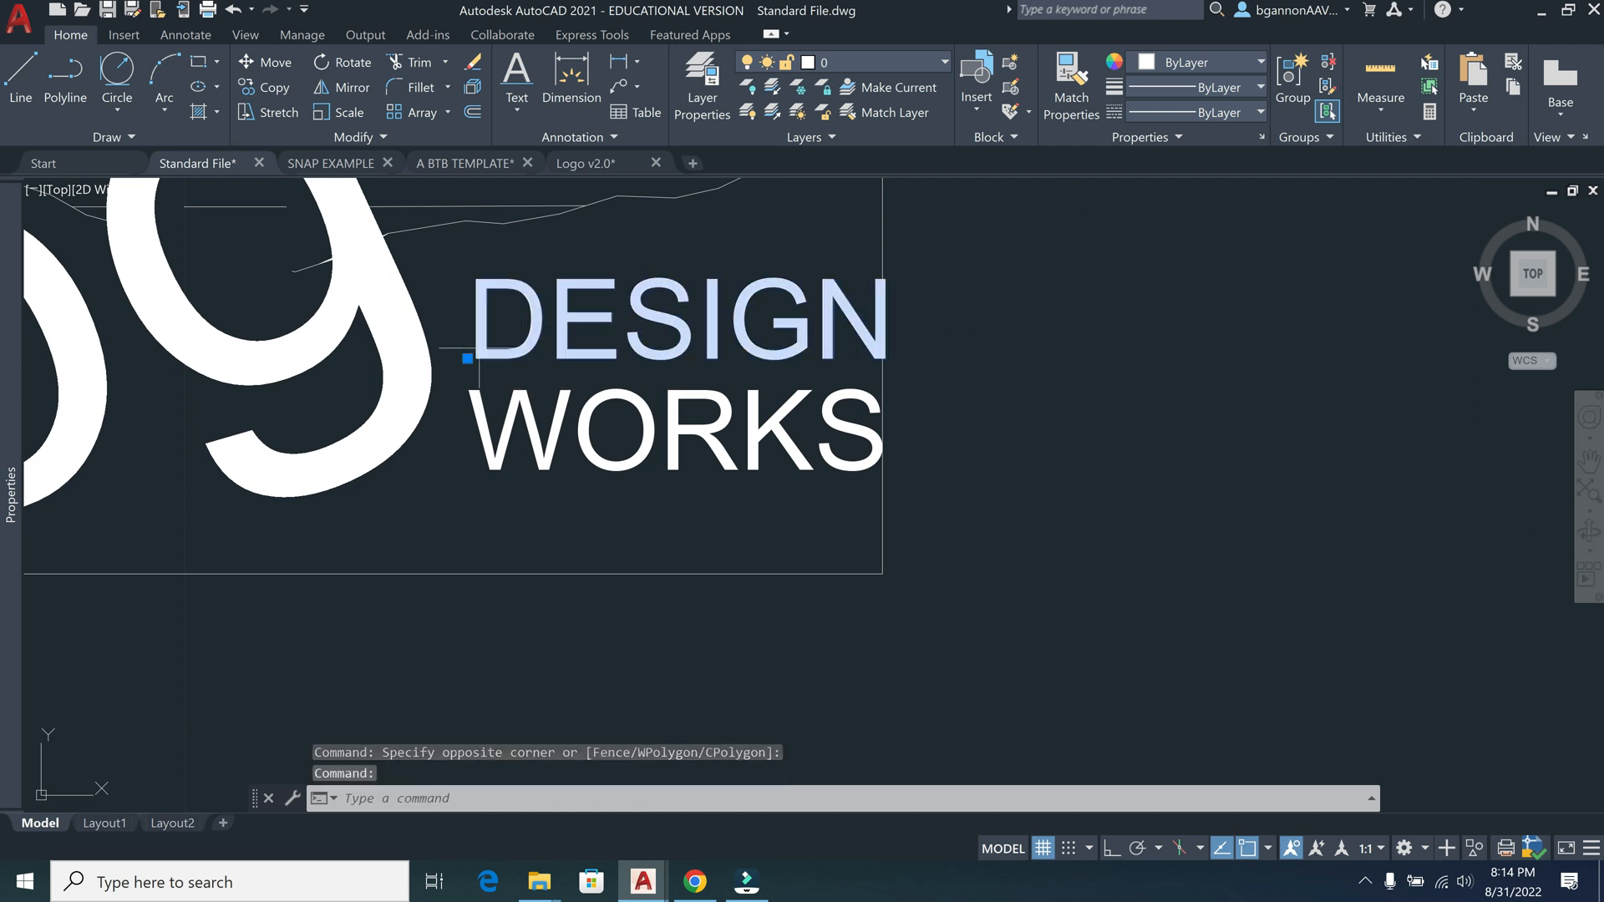
pyautogui.click(467, 358)
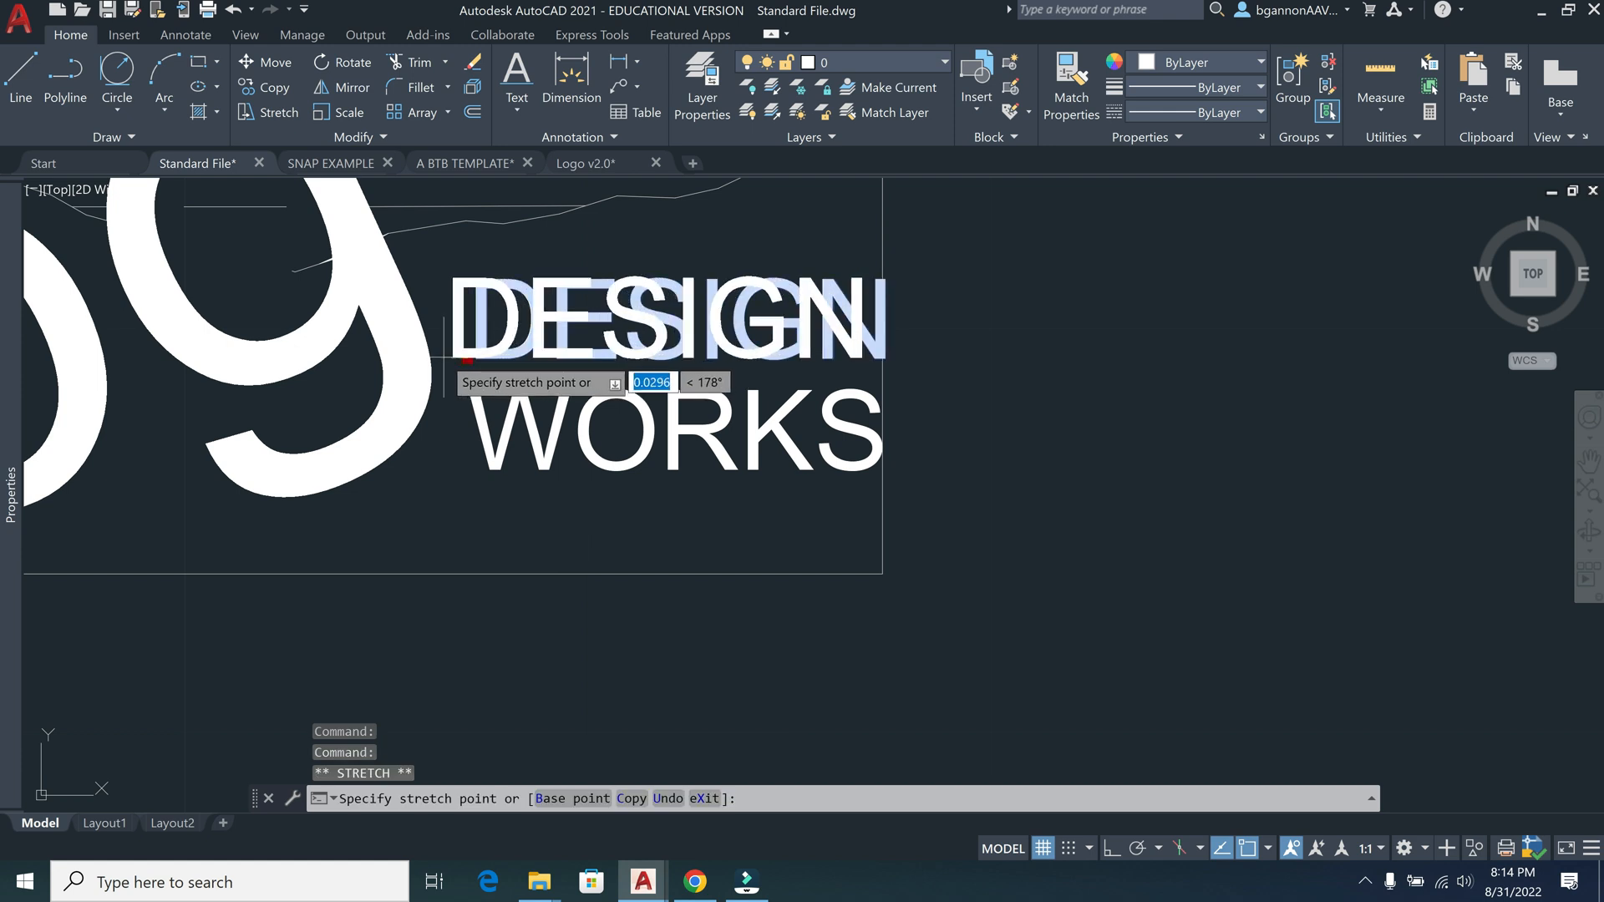
pyautogui.click(444, 357)
# Shift the logo's "WORKS" text about 0.02 to the left so it lines up under "DESIGN"
pyautogui.click(472, 455)
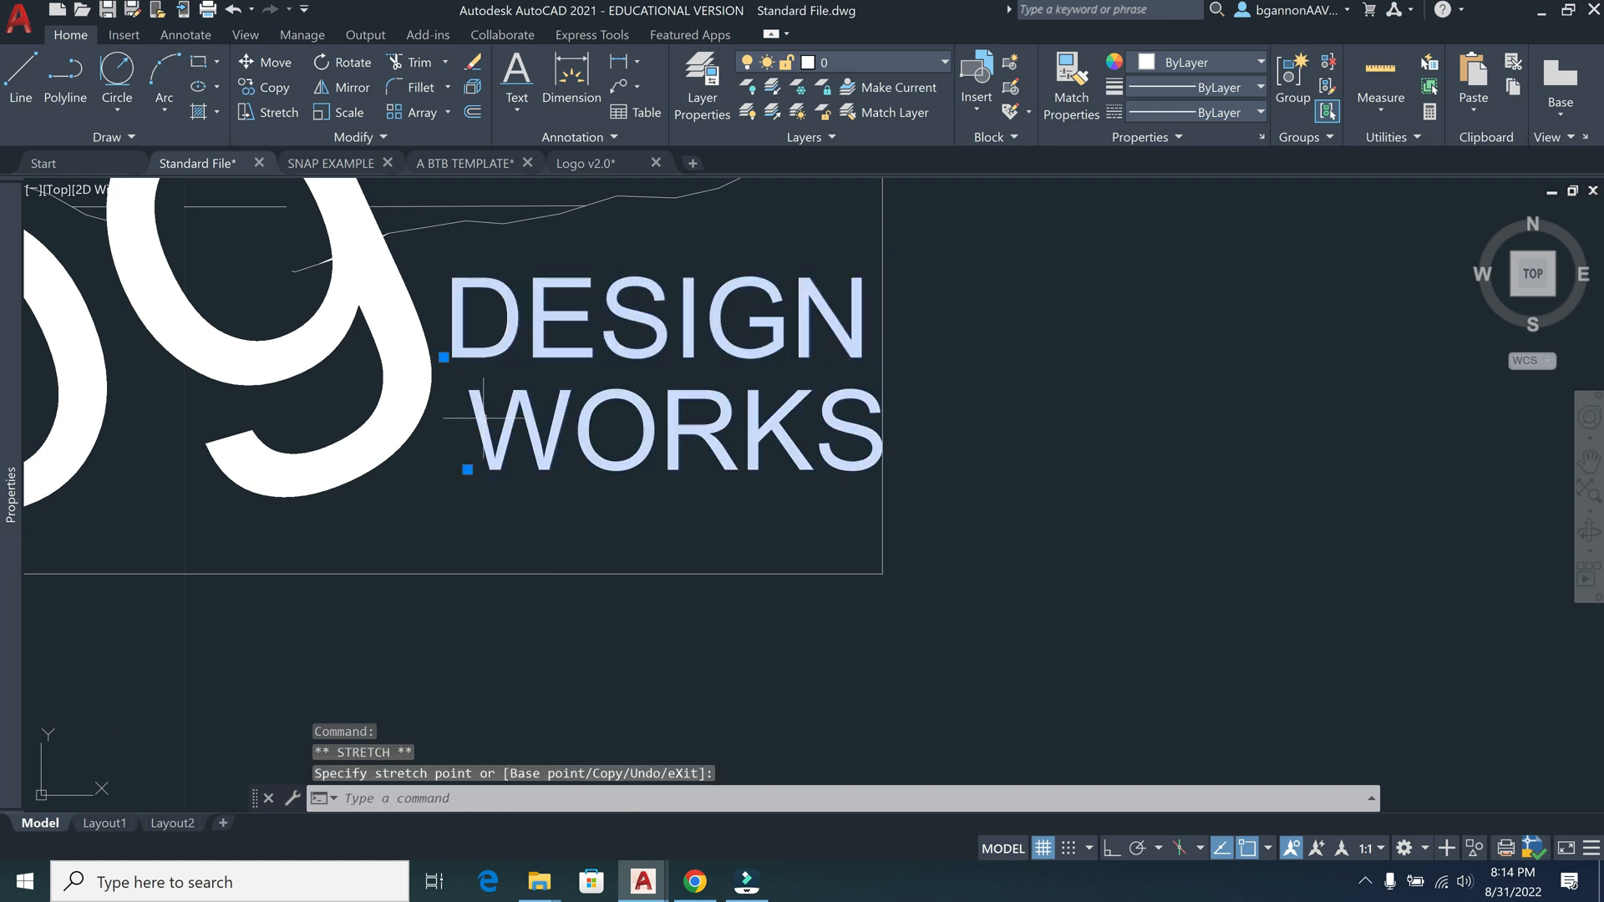
pyautogui.click(467, 470)
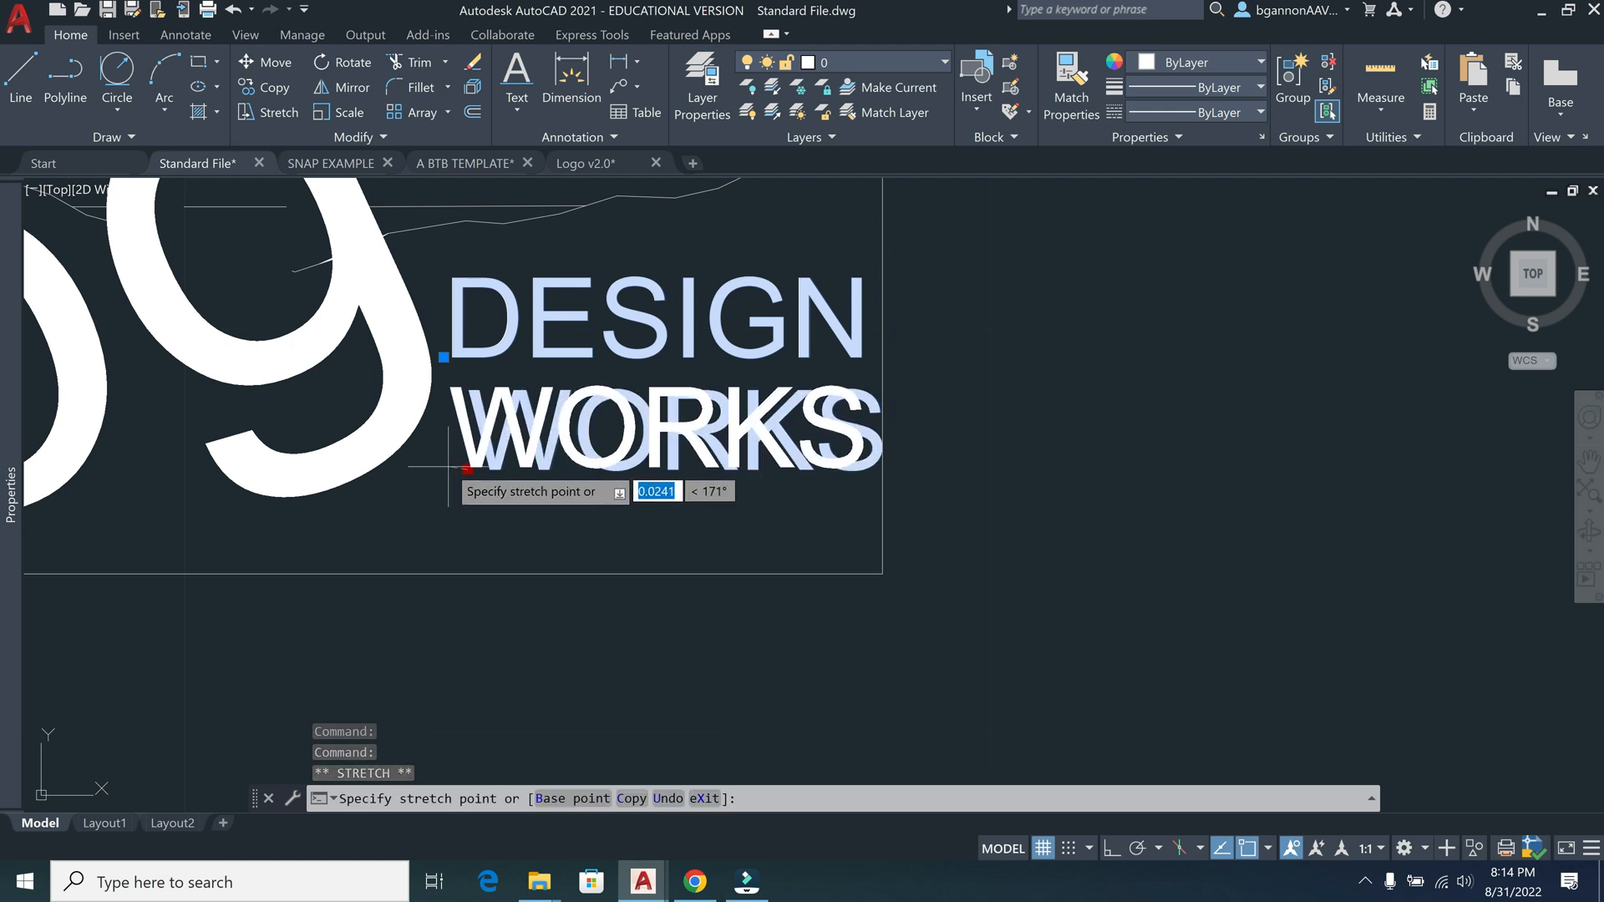
pyautogui.click(448, 466)
# Group all objects of the bg Design Works logo, including its frame, into a single group
pyautogui.scroll(-5, 530, 475)
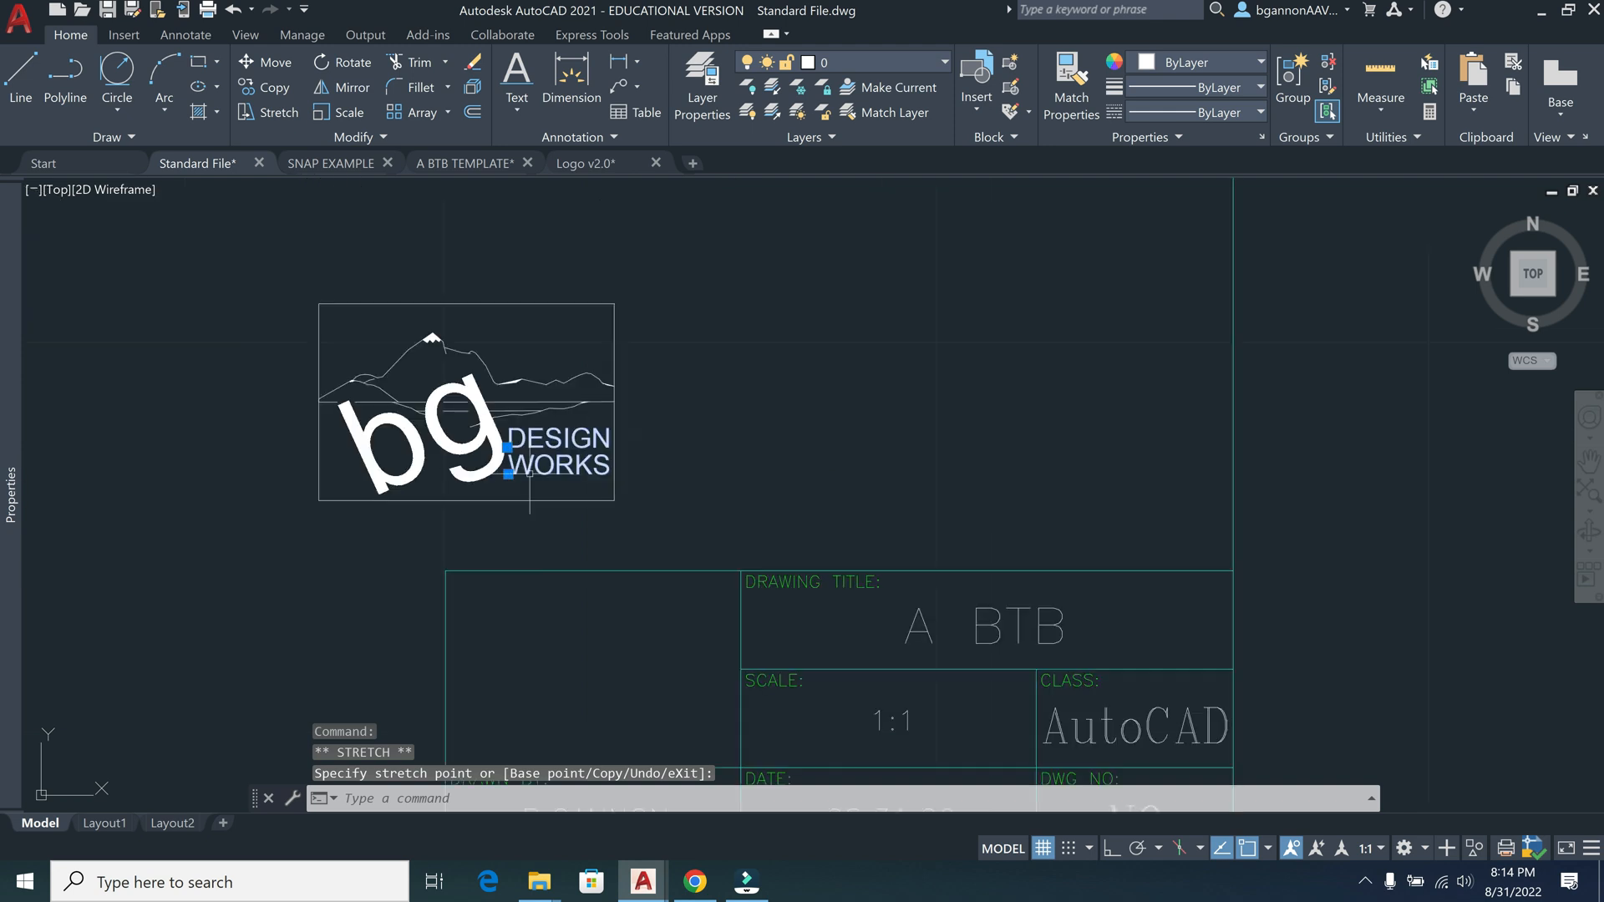
pyautogui.click(662, 517)
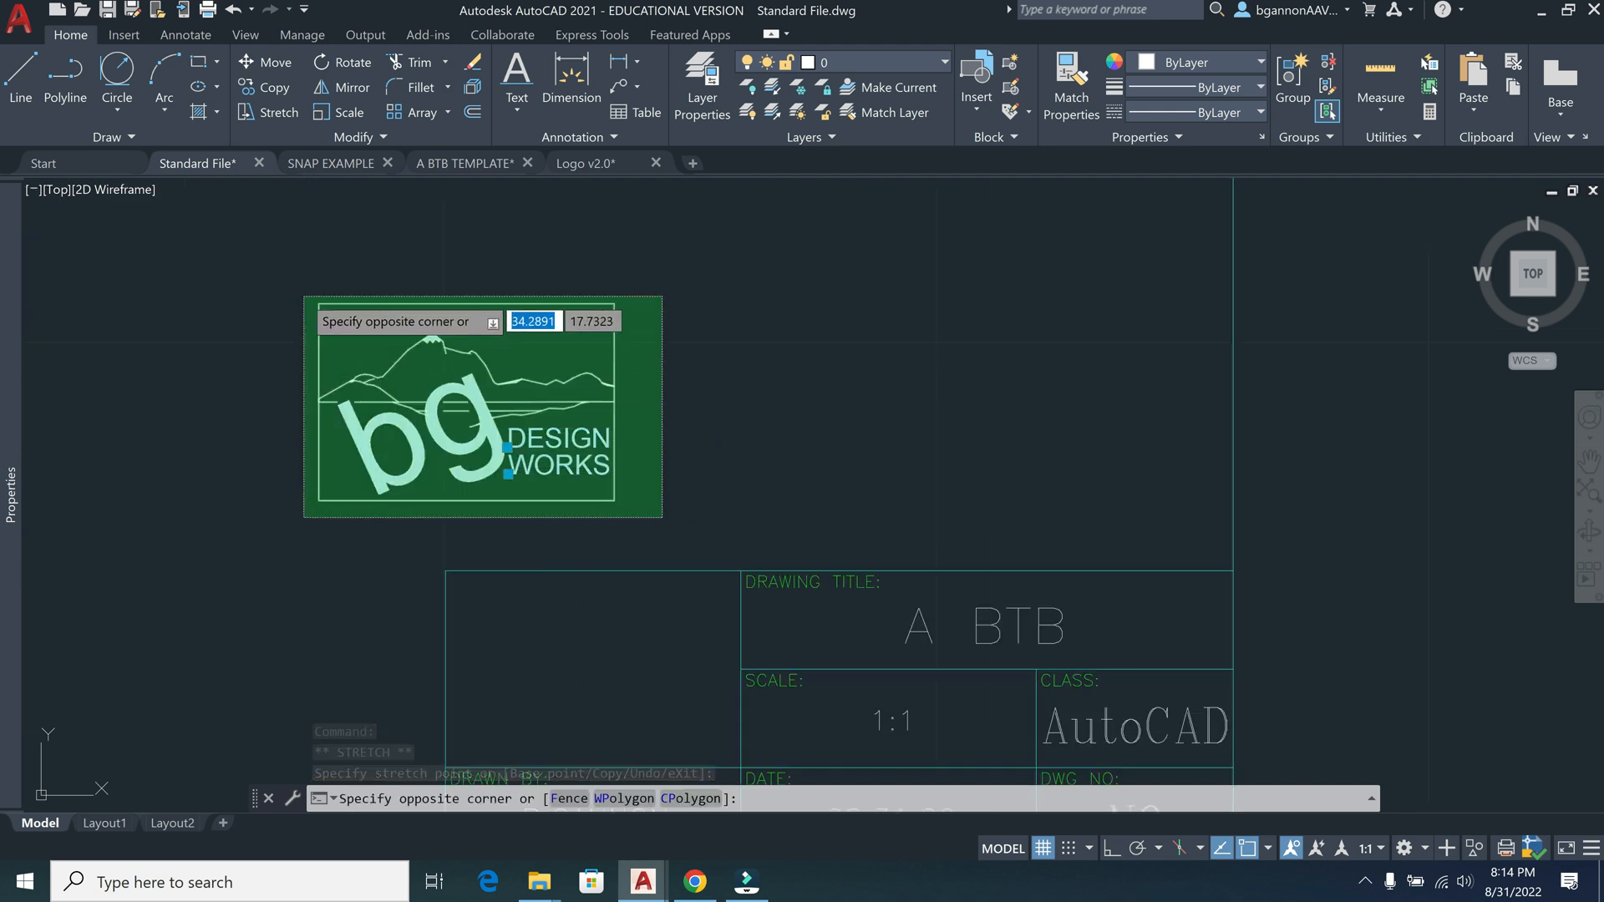
pyautogui.click(312, 294)
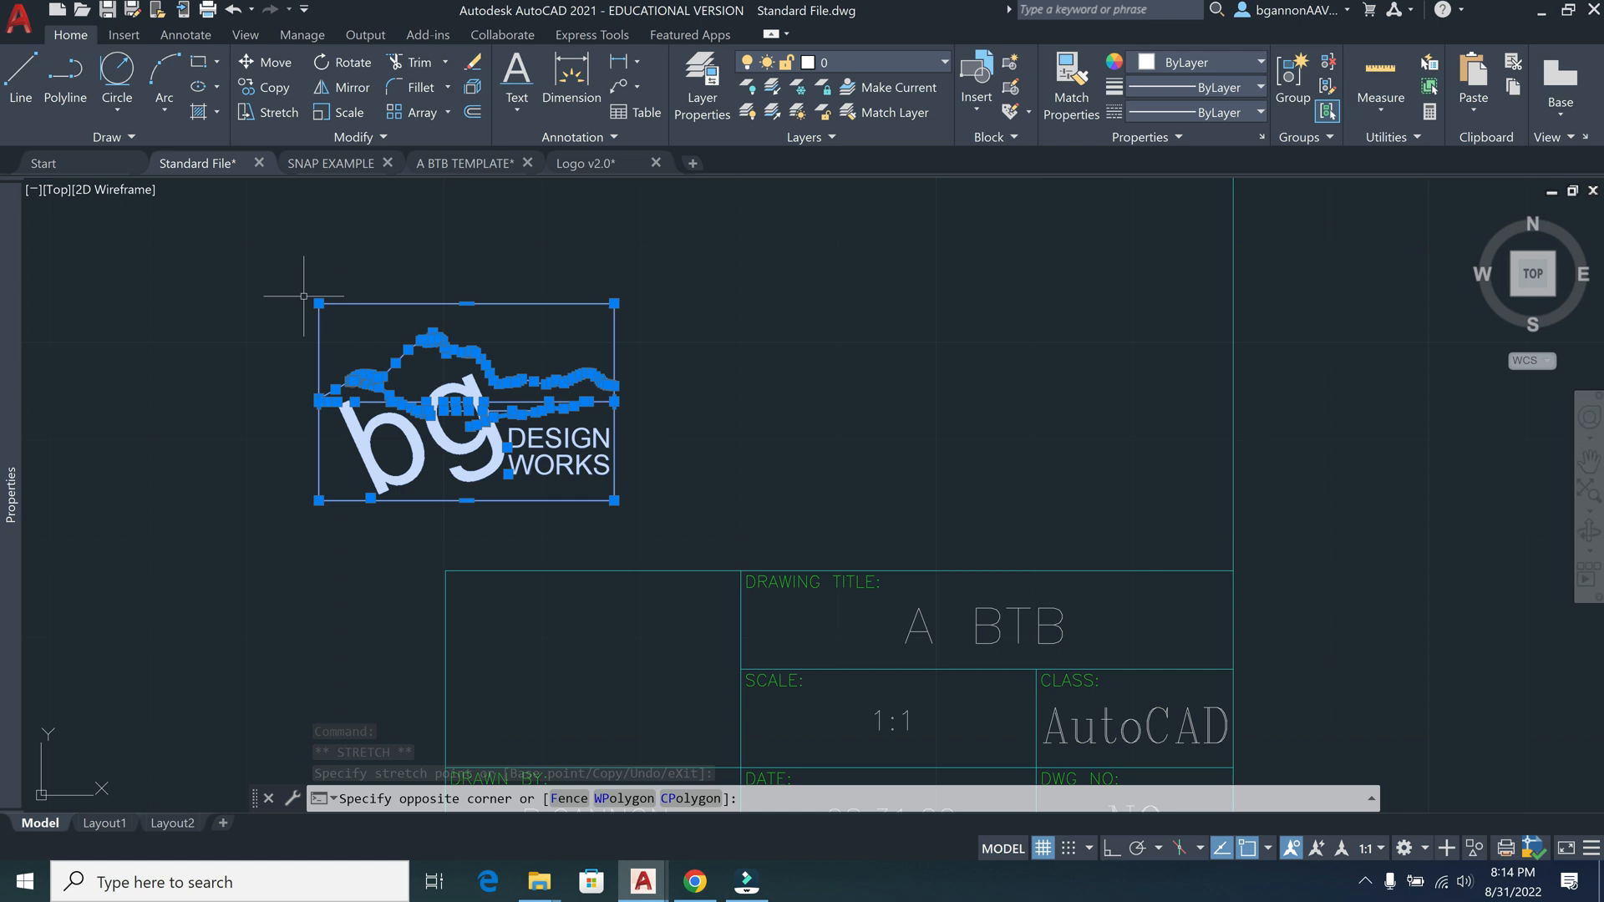
pyautogui.rightClick(372, 455)
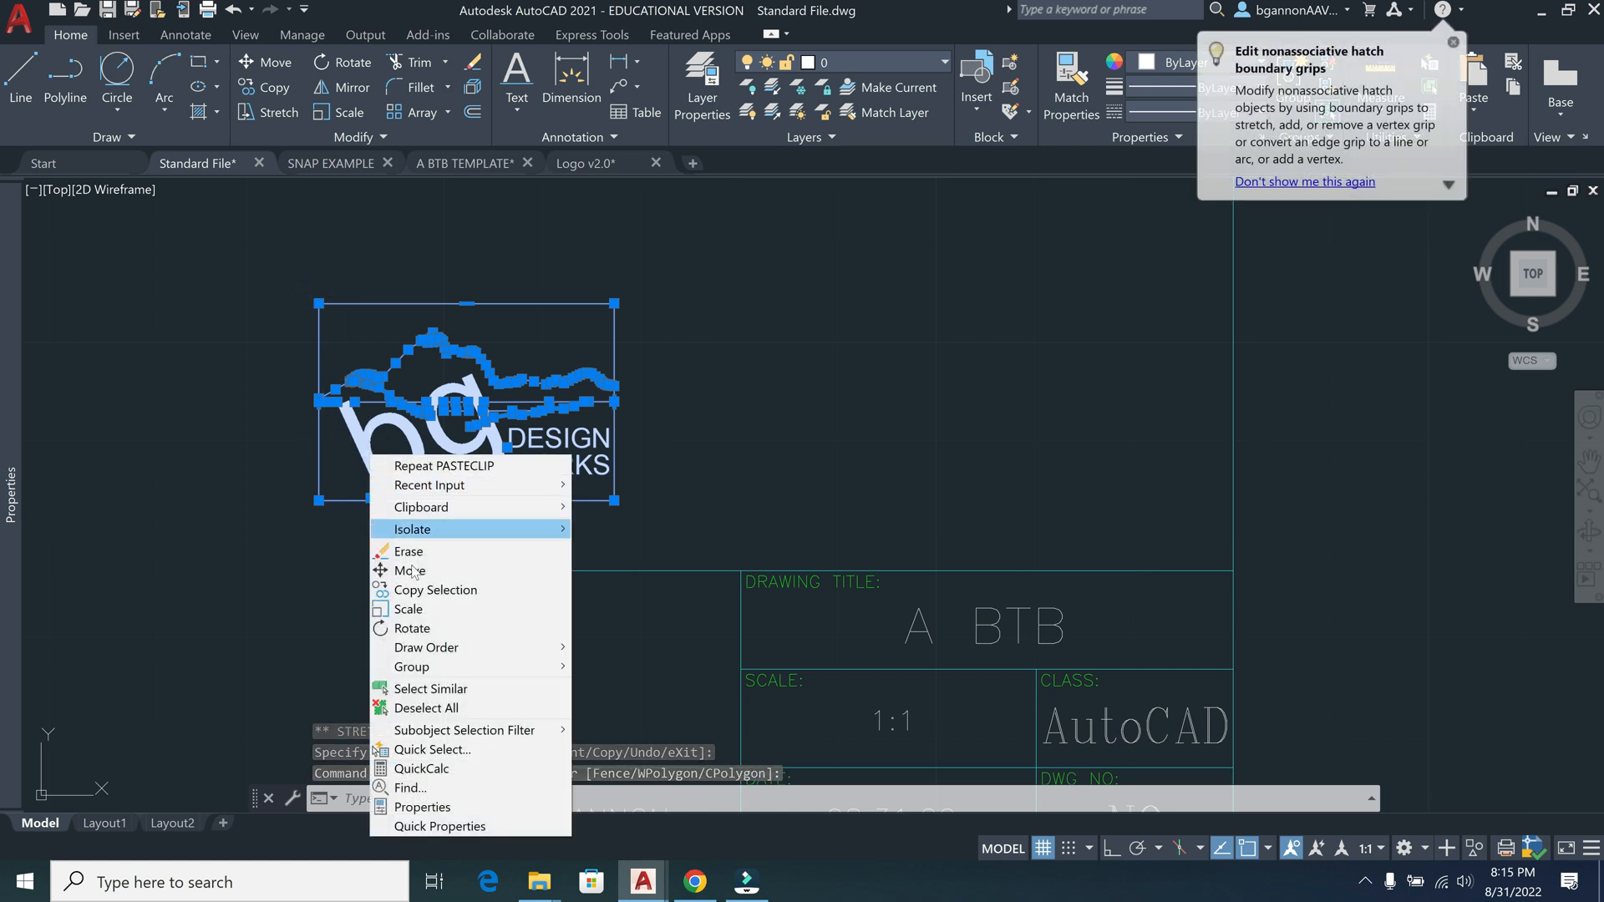
pyautogui.moveTo(438, 670)
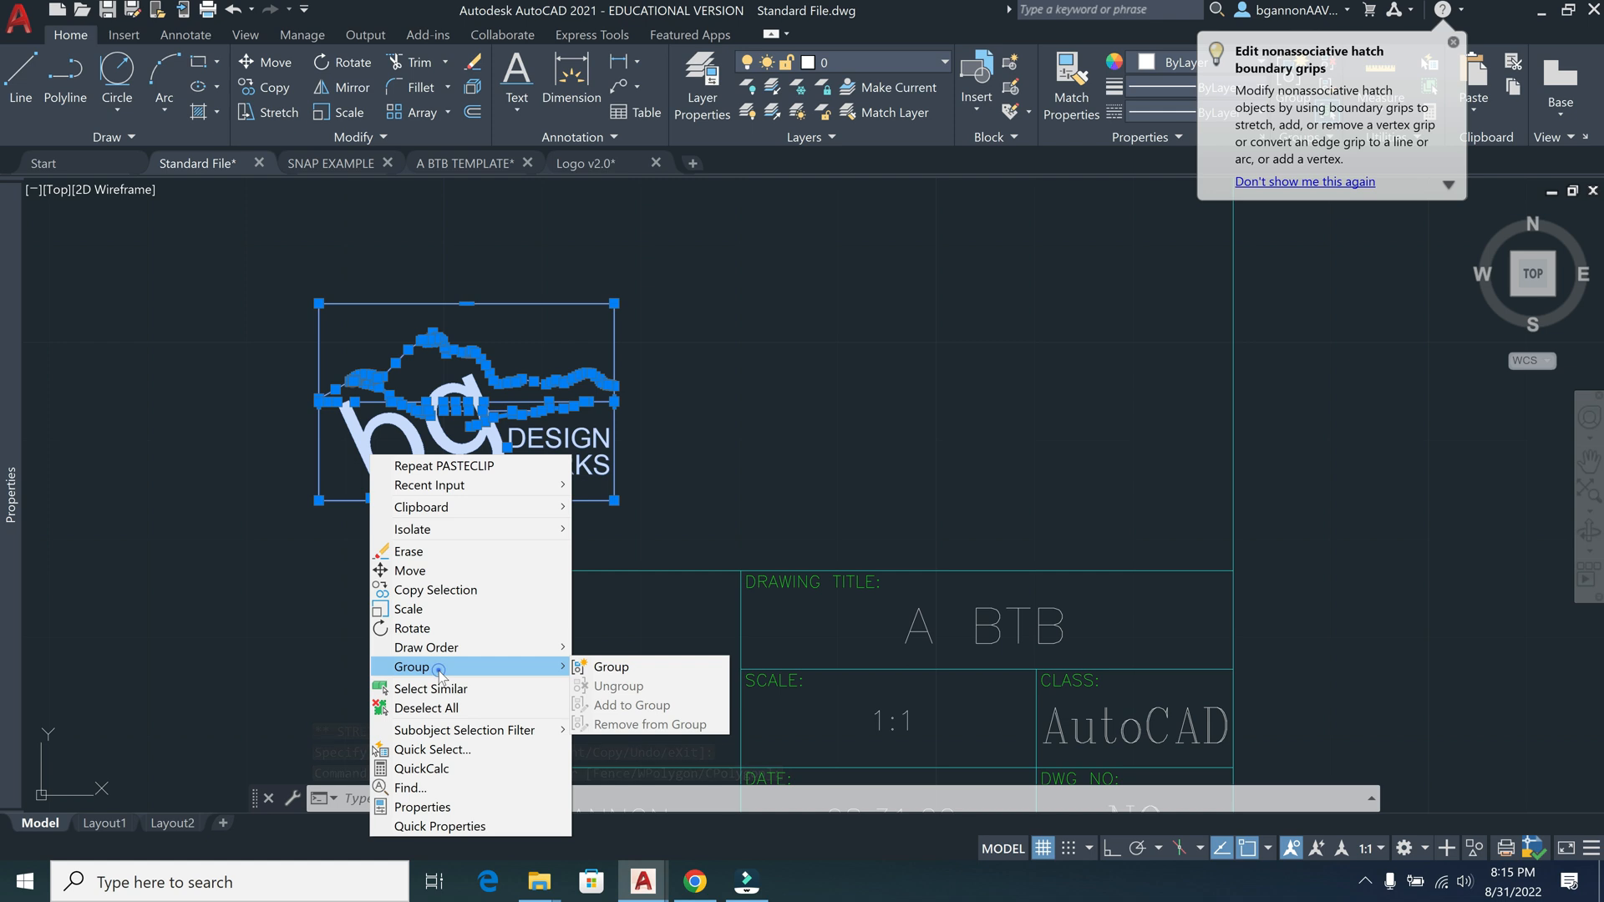
pyautogui.click(608, 667)
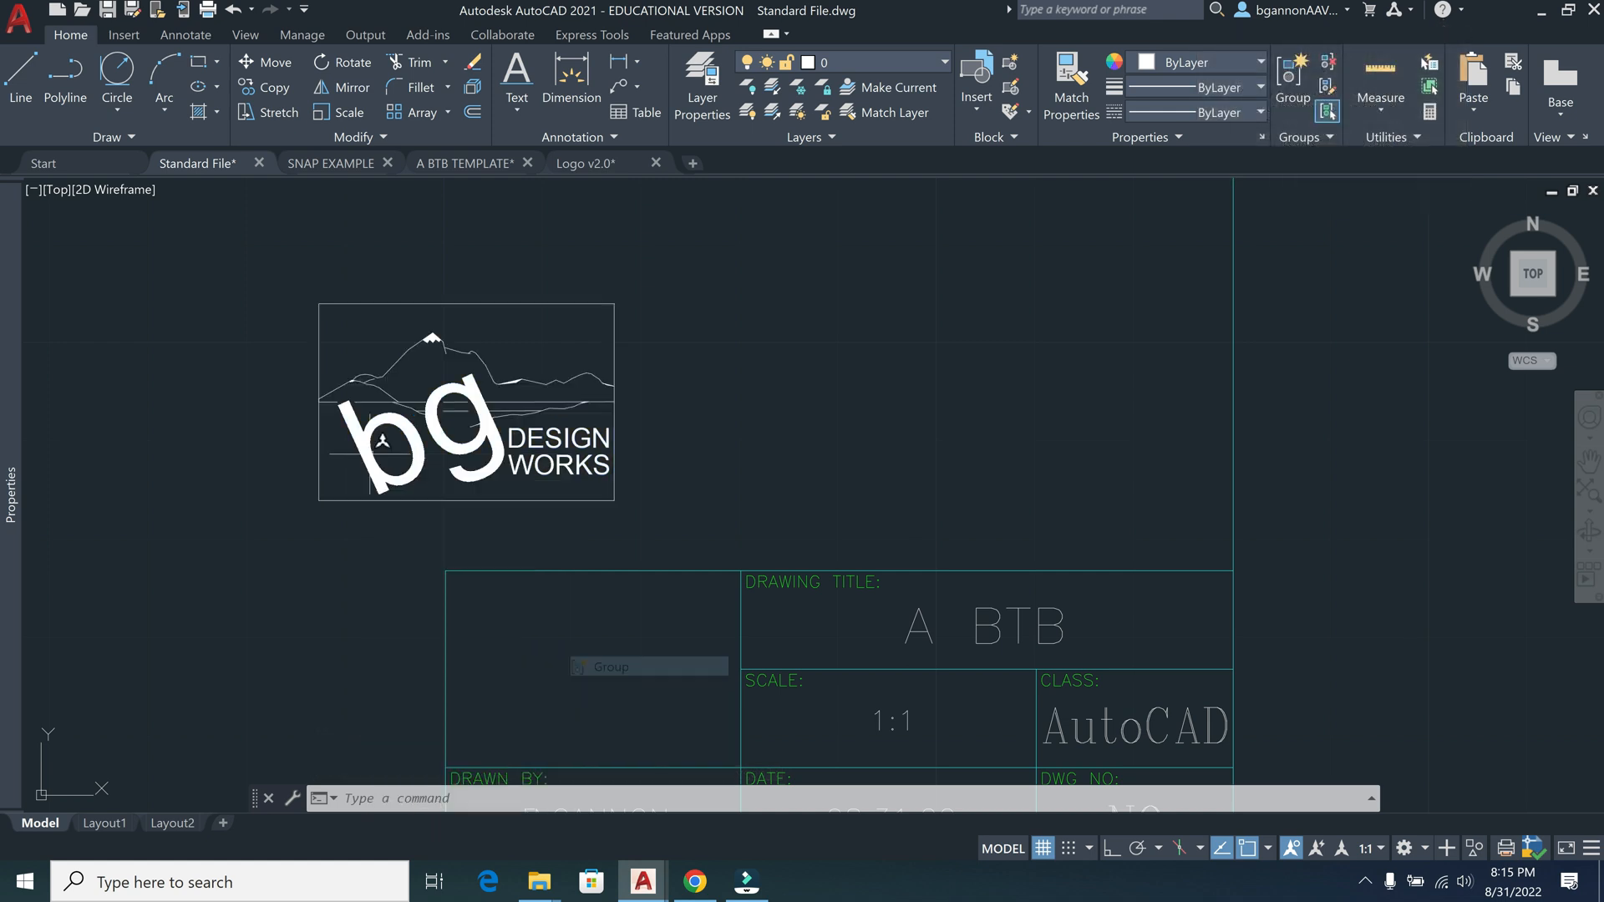
# Move the grouped logo by its frame's lower-left corner to the lower-left corner of the empty cell above DRAWN BY
pyautogui.click(321, 498)
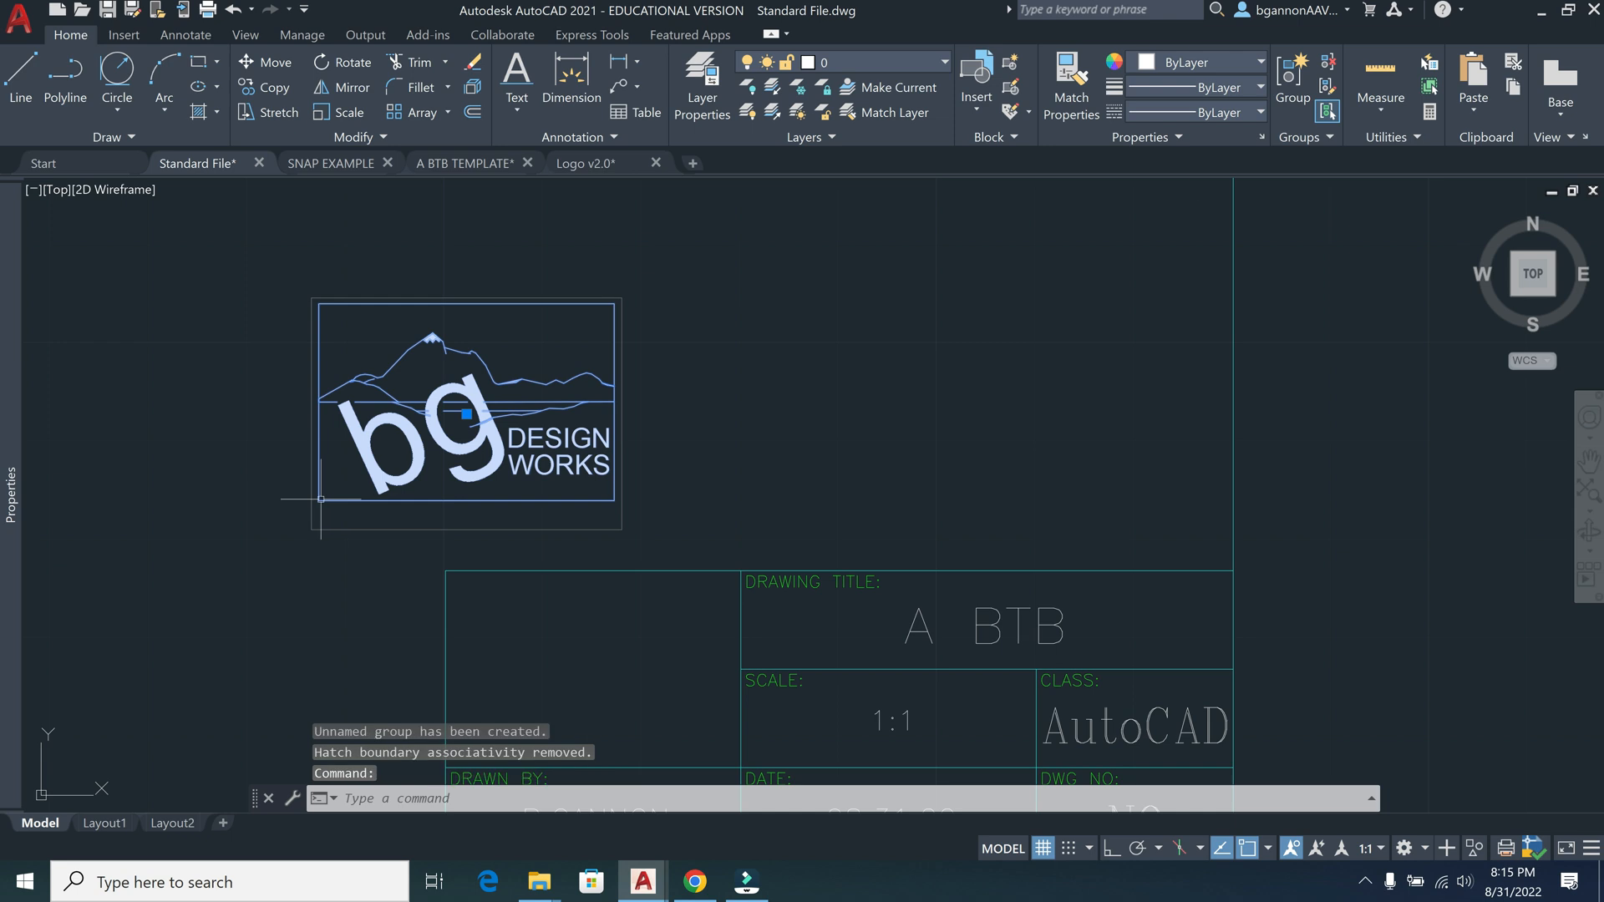
pyautogui.write('M')
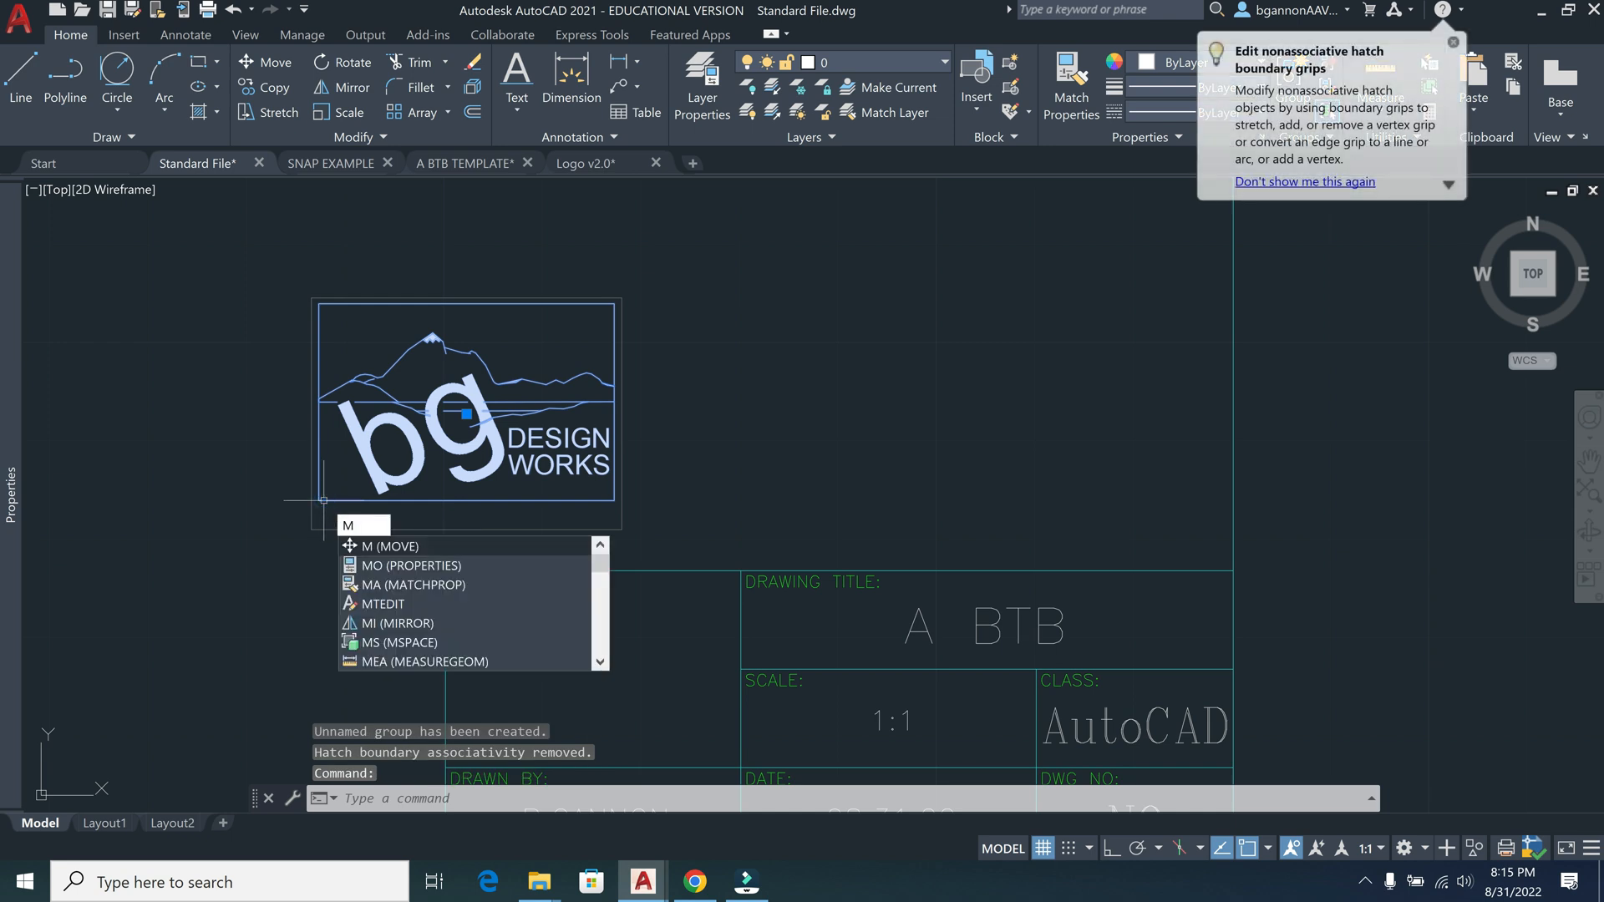
pyautogui.press('Return')
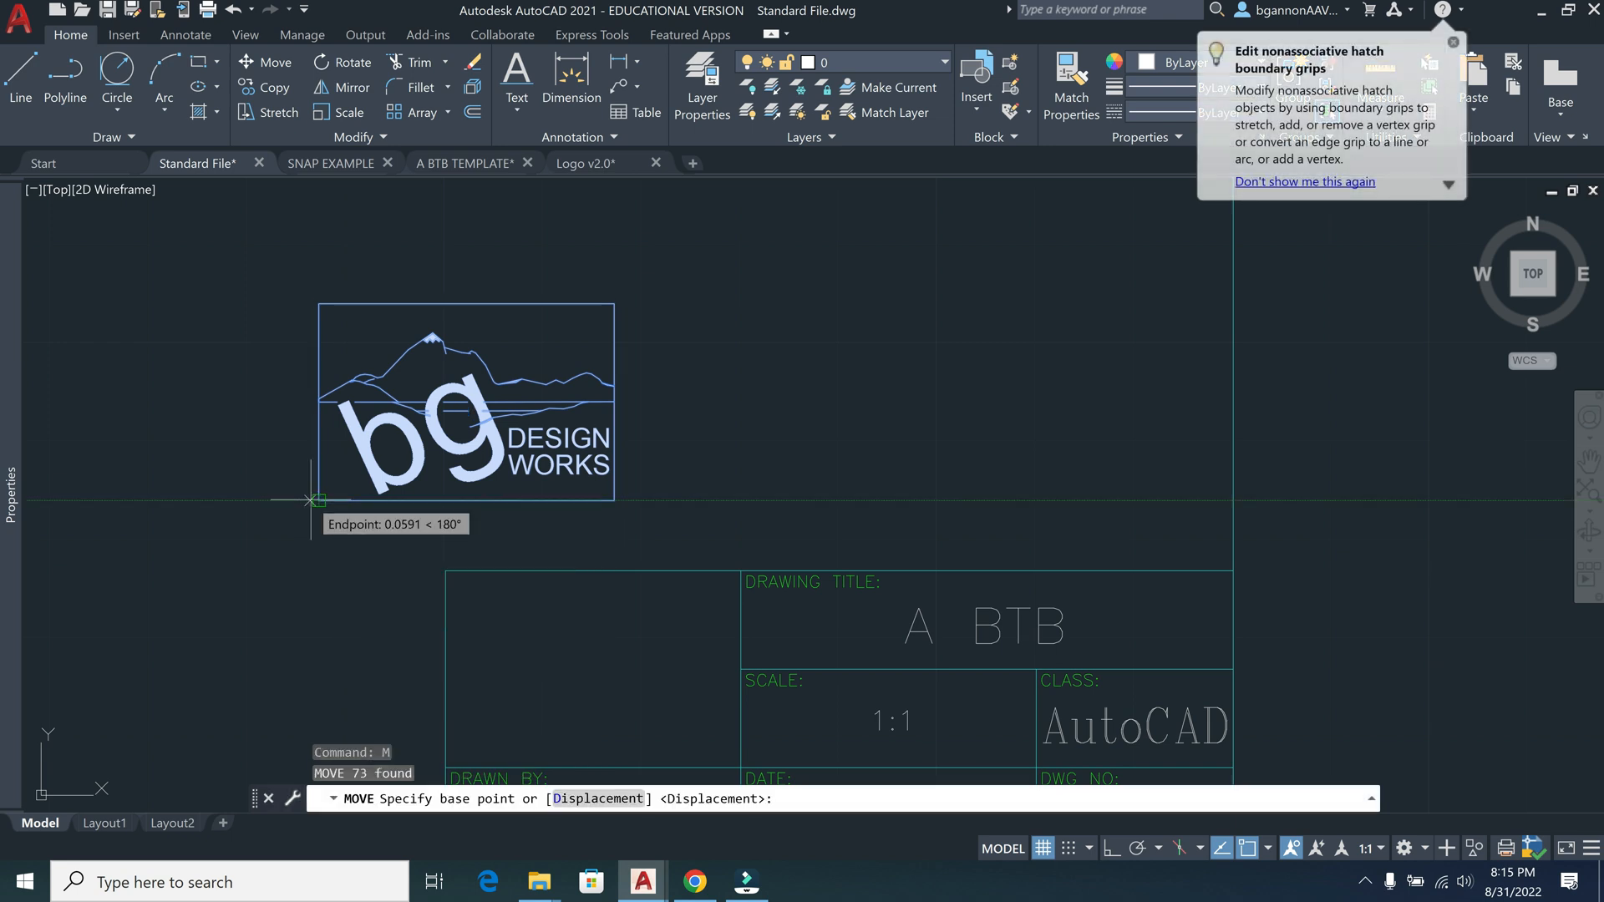
pyautogui.click(312, 499)
pyautogui.scroll(-4, 484, 648)
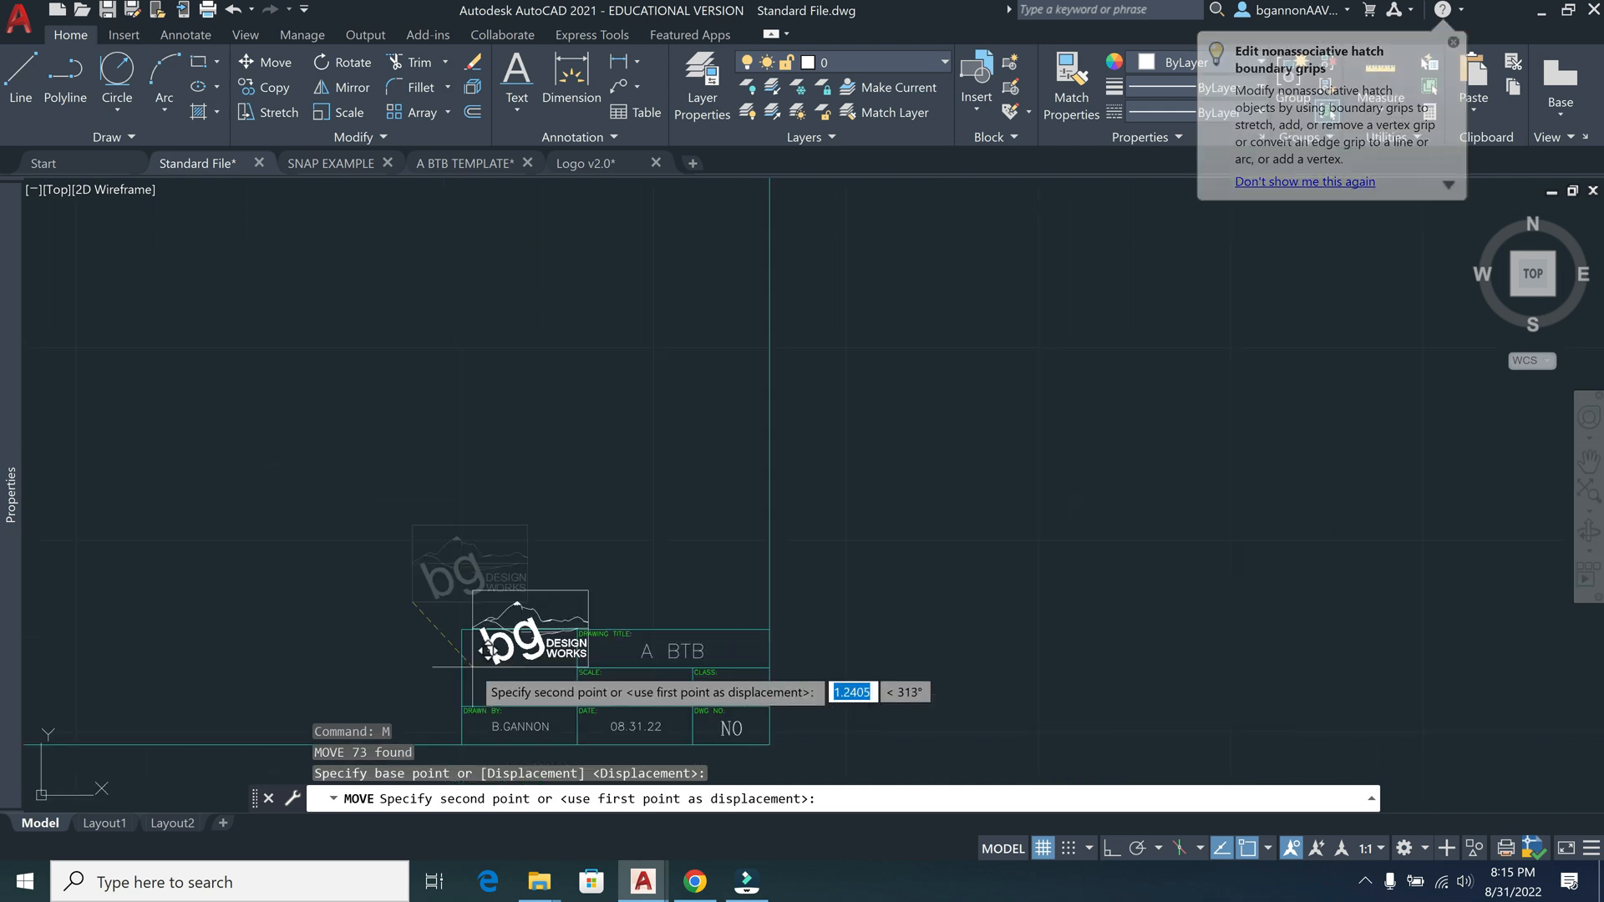
pyautogui.scroll(5, 439, 714)
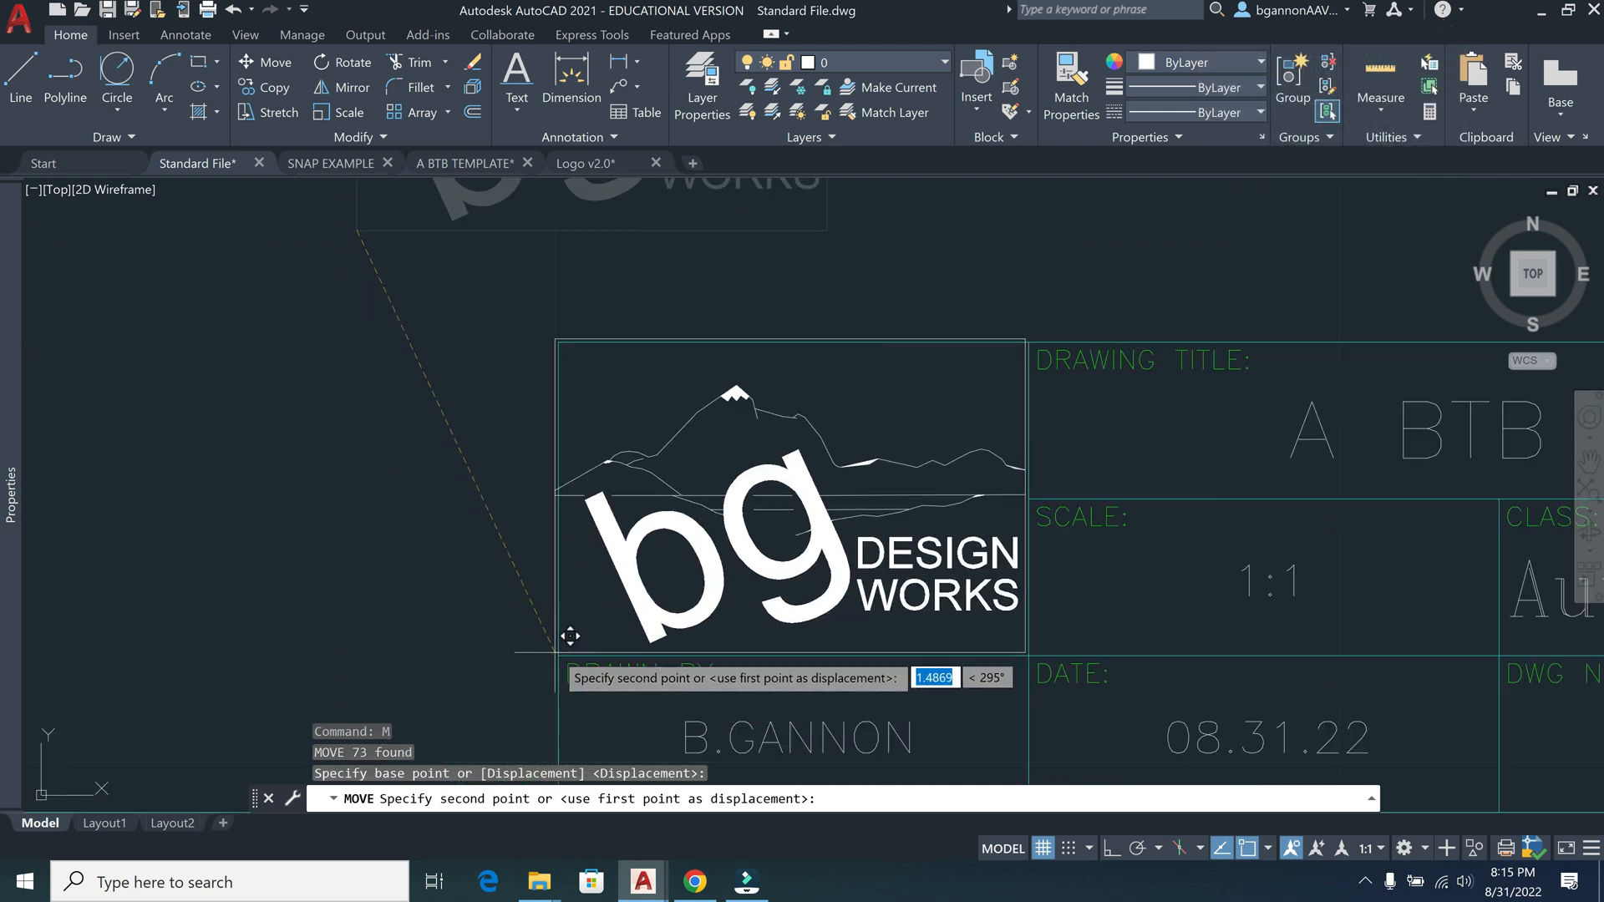
pyautogui.click(559, 655)
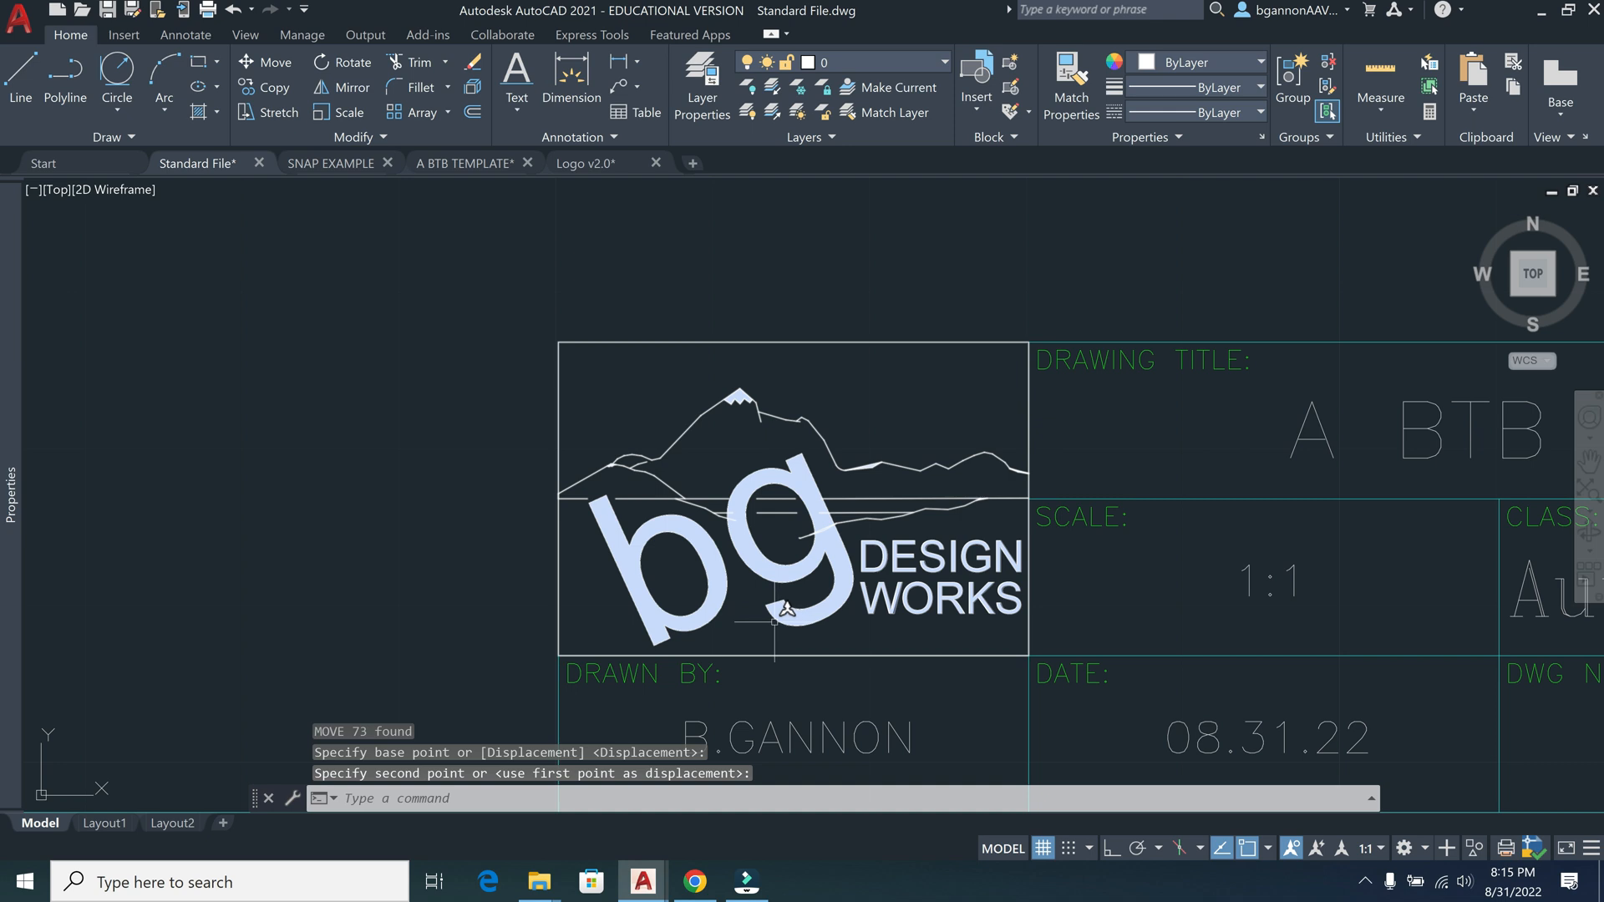
pyautogui.press('Escape')
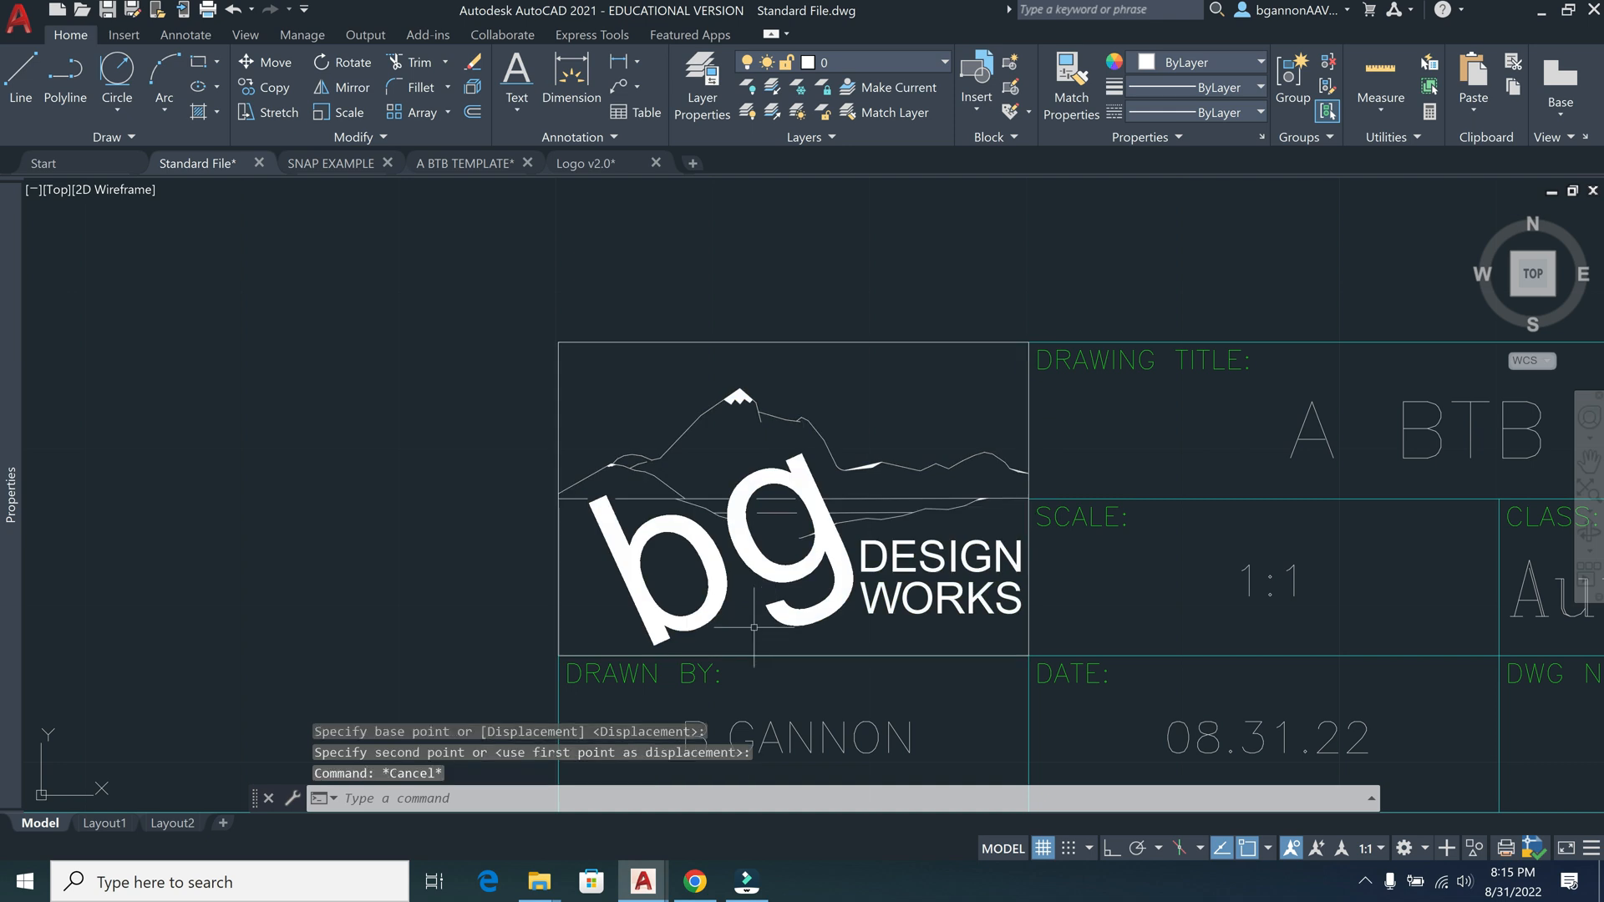
pyautogui.press('Escape')
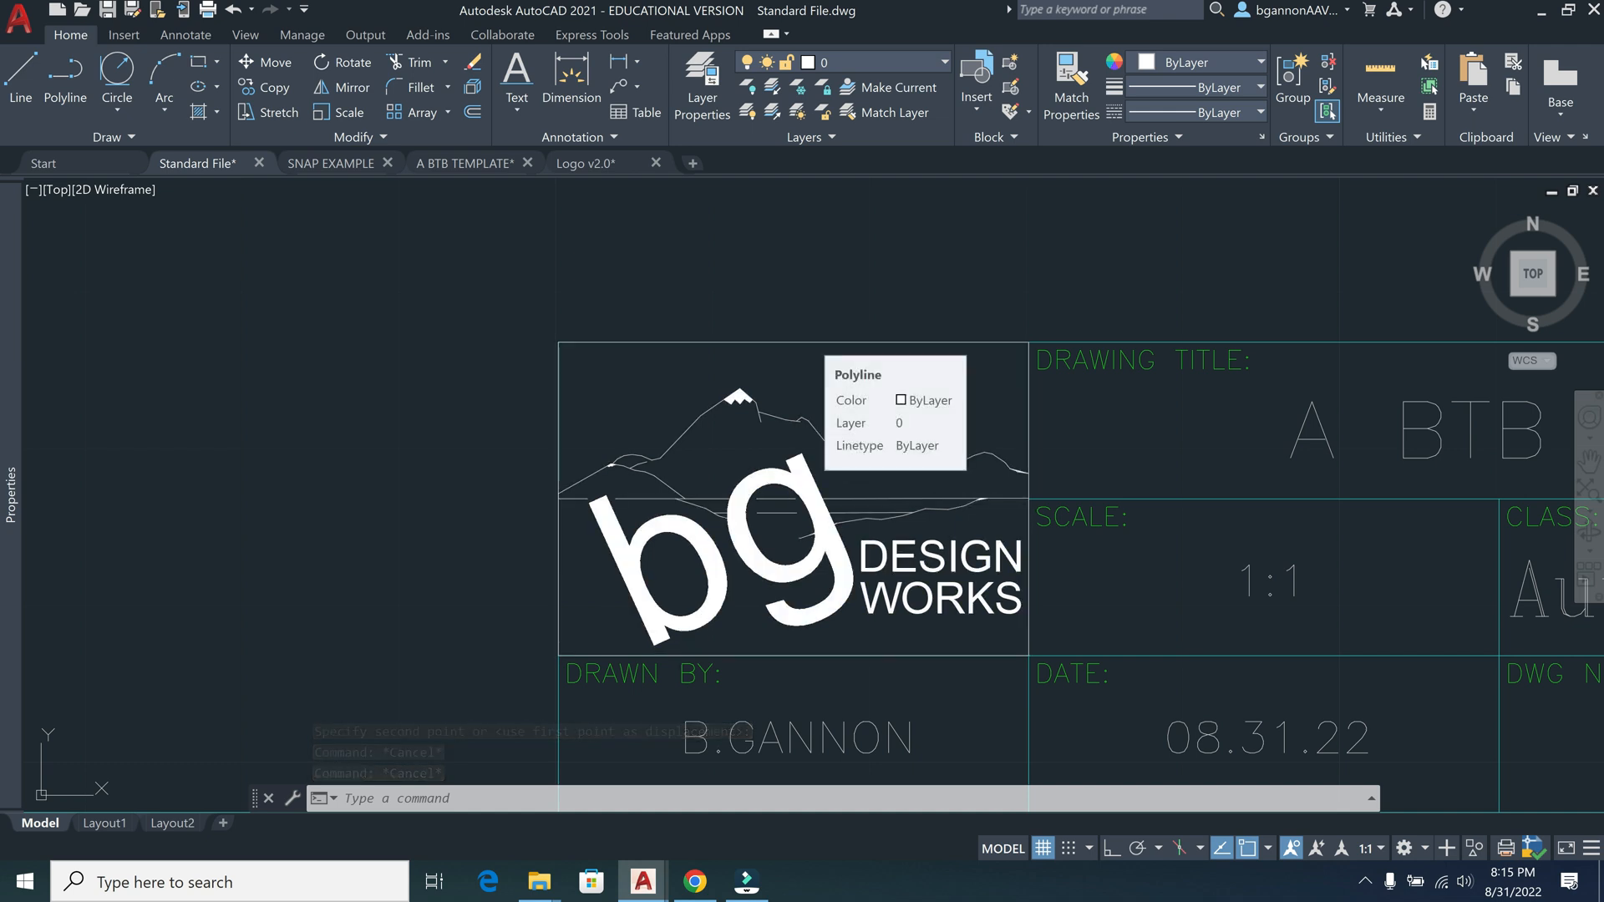
# Ungroup the logo placed in the title block so its parts are separate objects
pyautogui.click(810, 341)
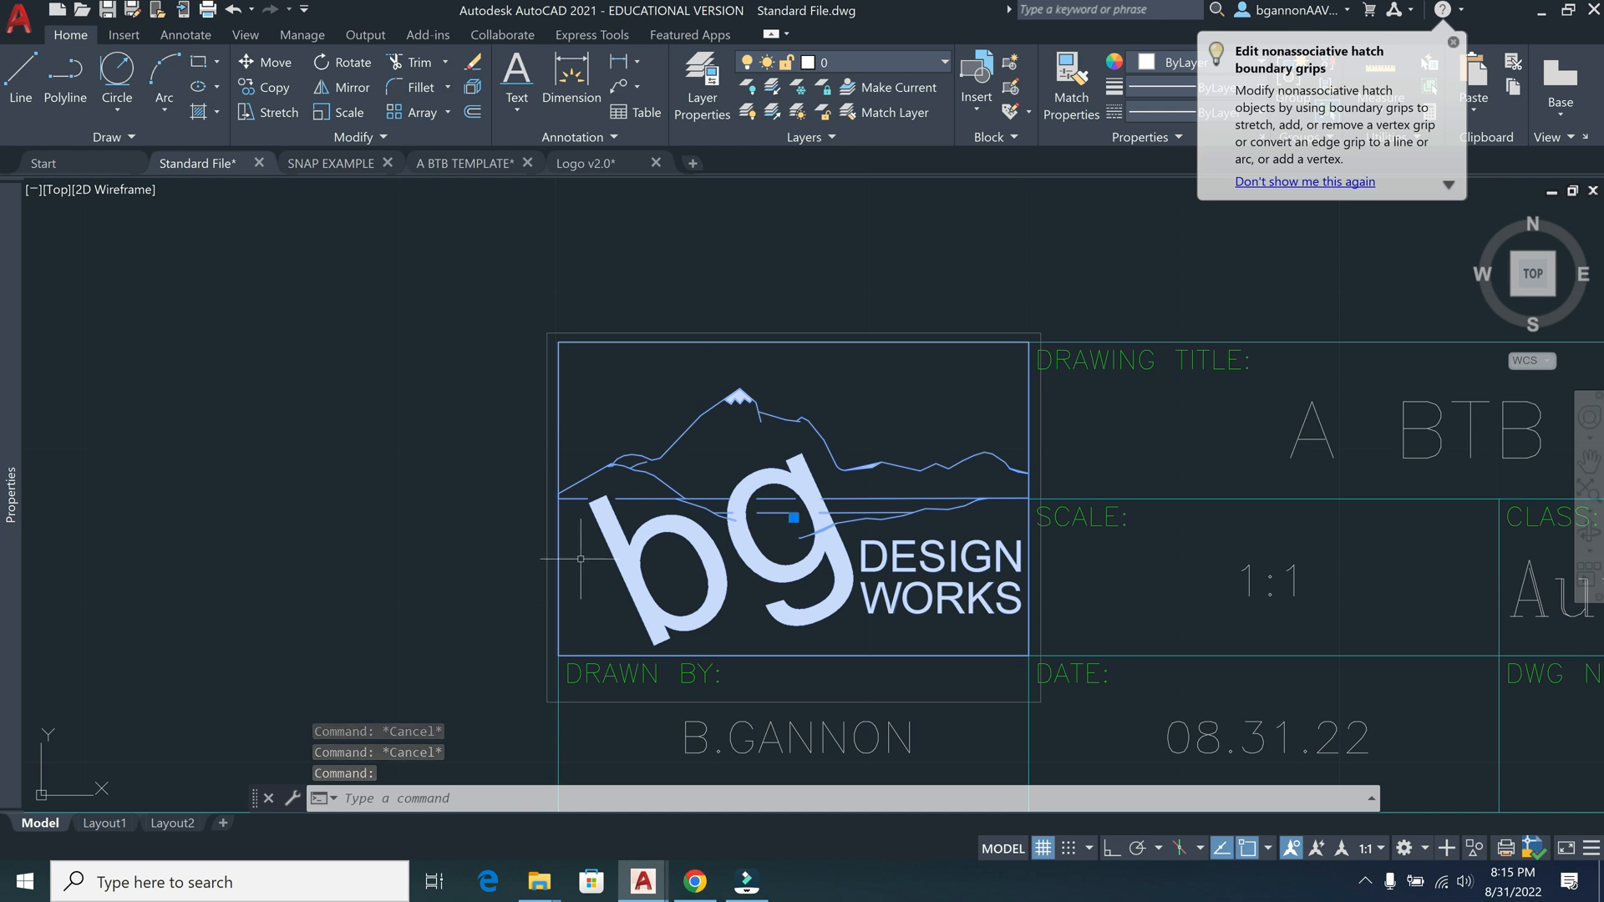
pyautogui.rightClick(574, 498)
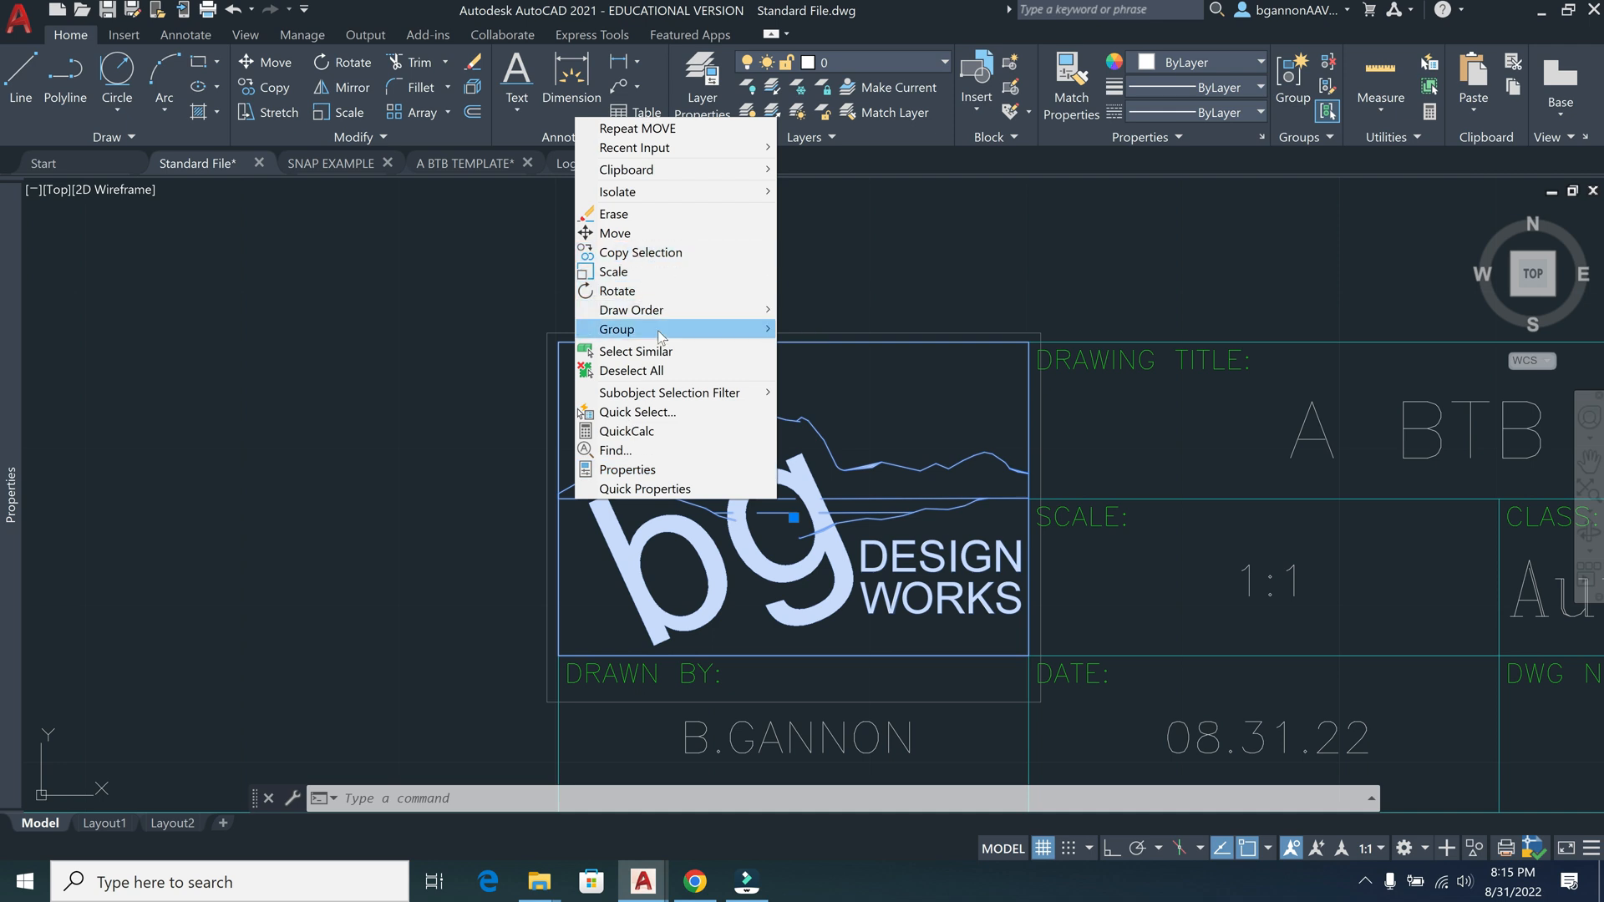
pyautogui.moveTo(658, 329)
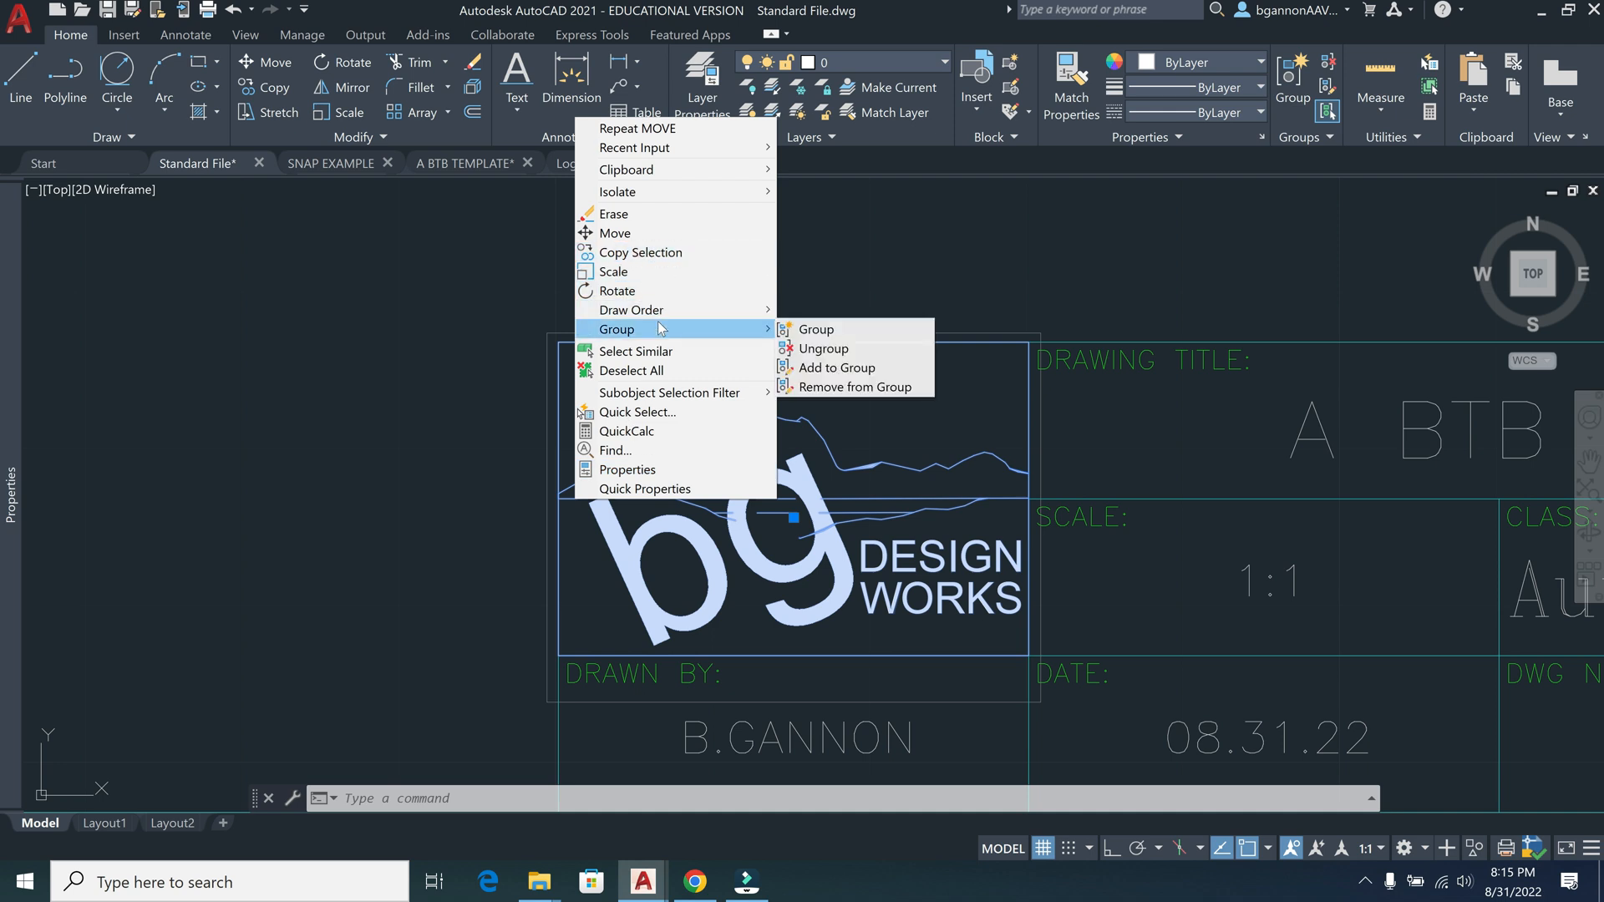
pyautogui.click(823, 348)
# Delete the logo's rectangular frame that overlaps the title block cell, keeping the rest of the logo
pyautogui.click(852, 343)
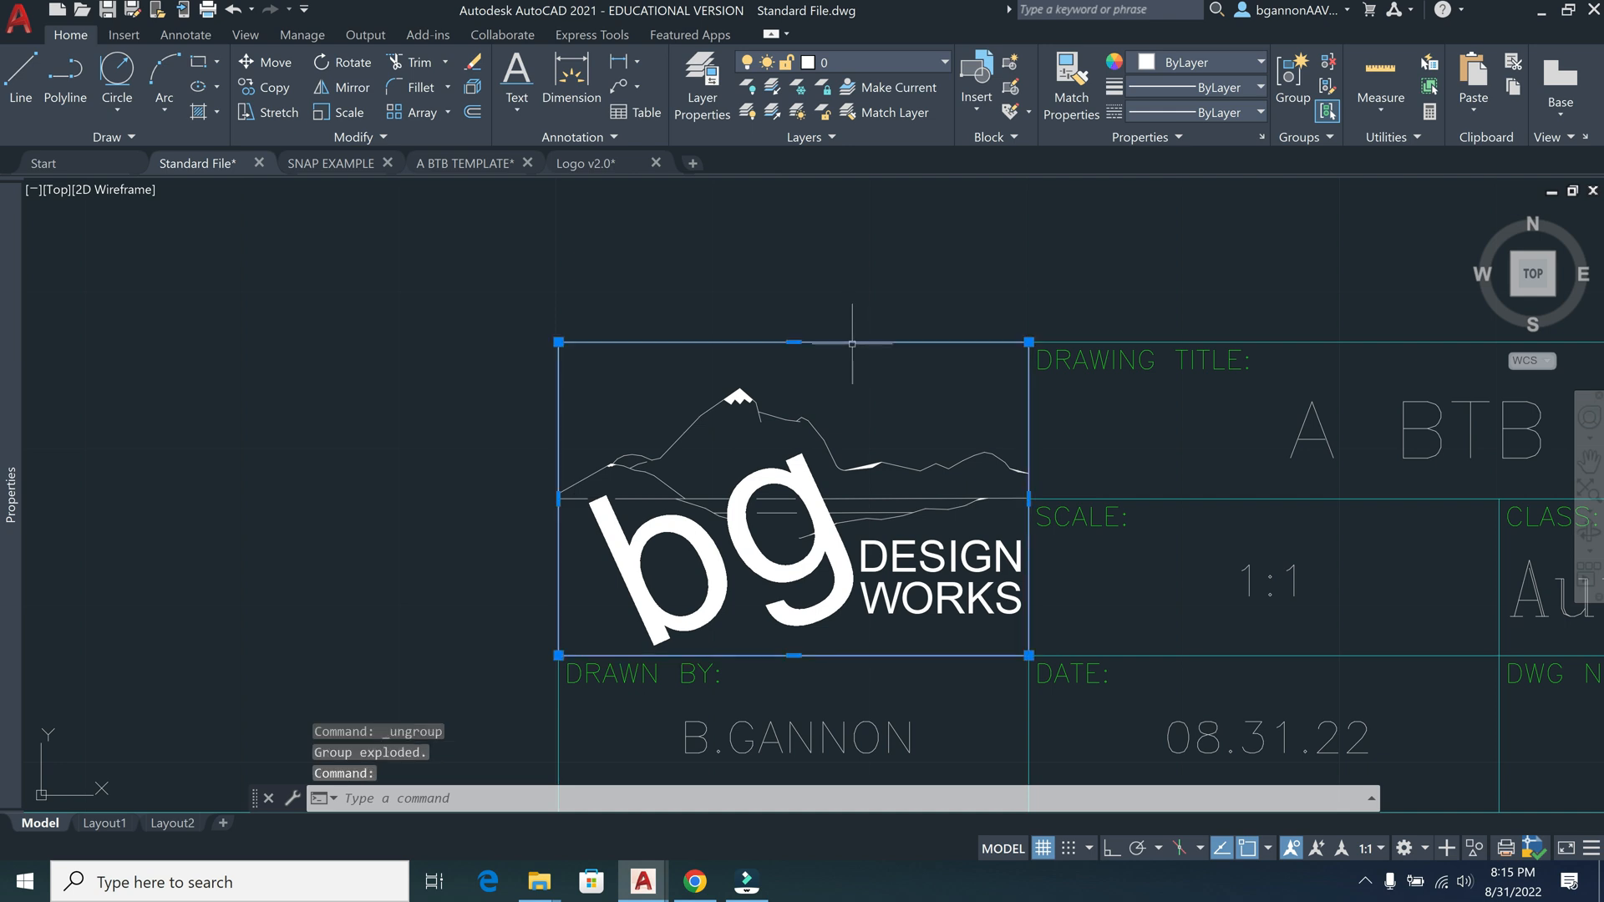
pyautogui.press('Delete')
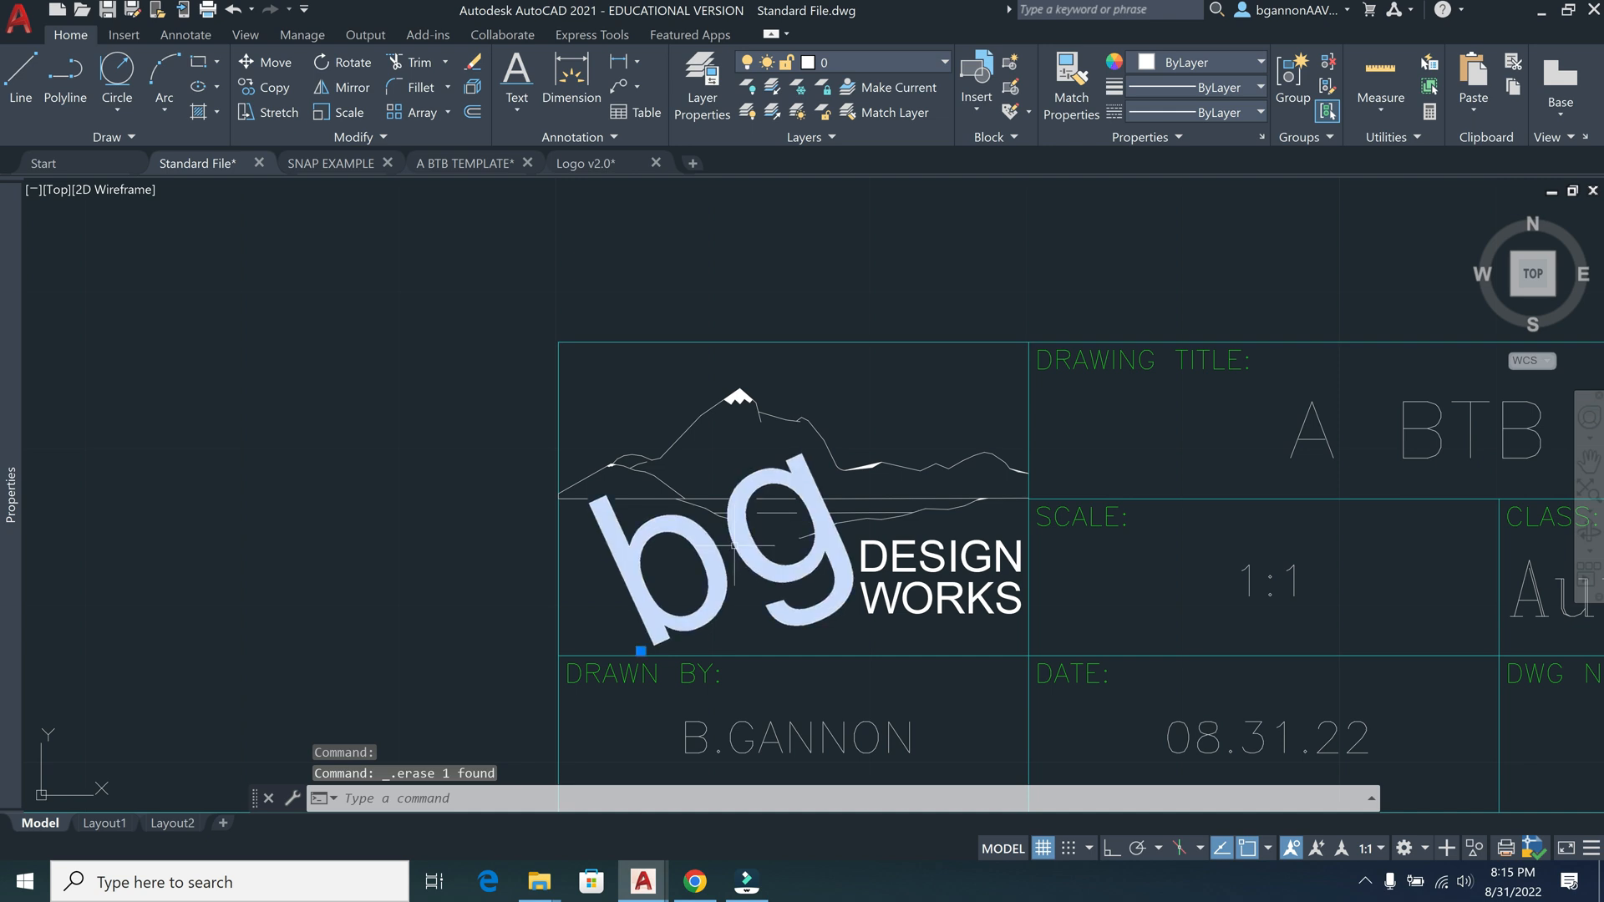
pyautogui.click(720, 547)
pyautogui.press('Escape')
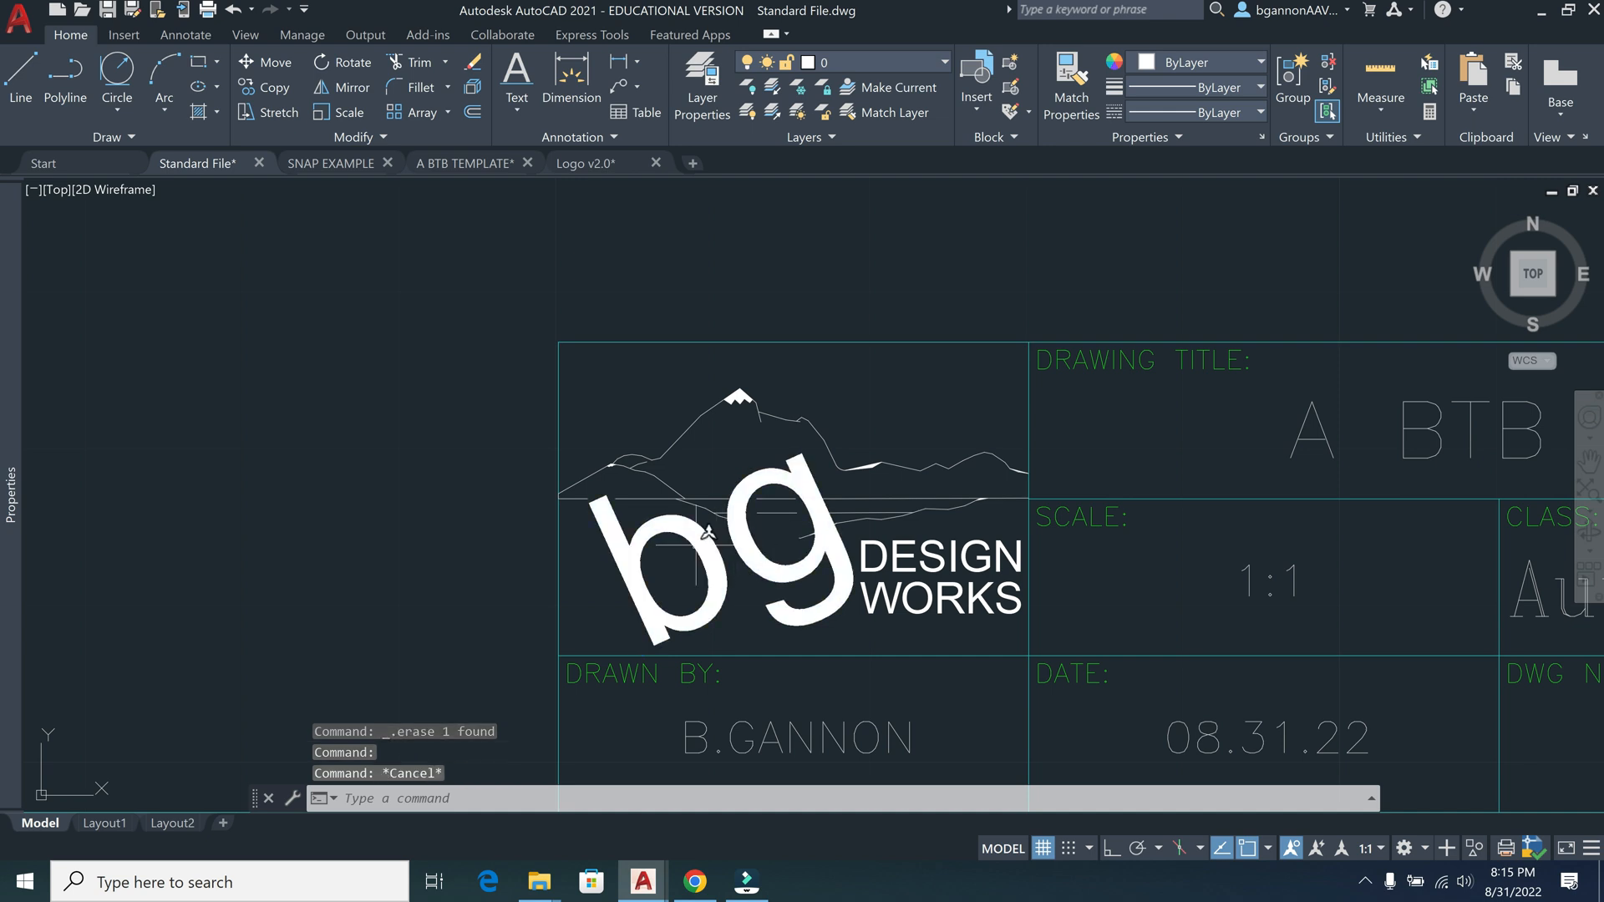
# Draw a horizontal line from the title block's upper-left corner leftward past the border's left edge, with ortho on
pyautogui.scroll(-4, 708, 530)
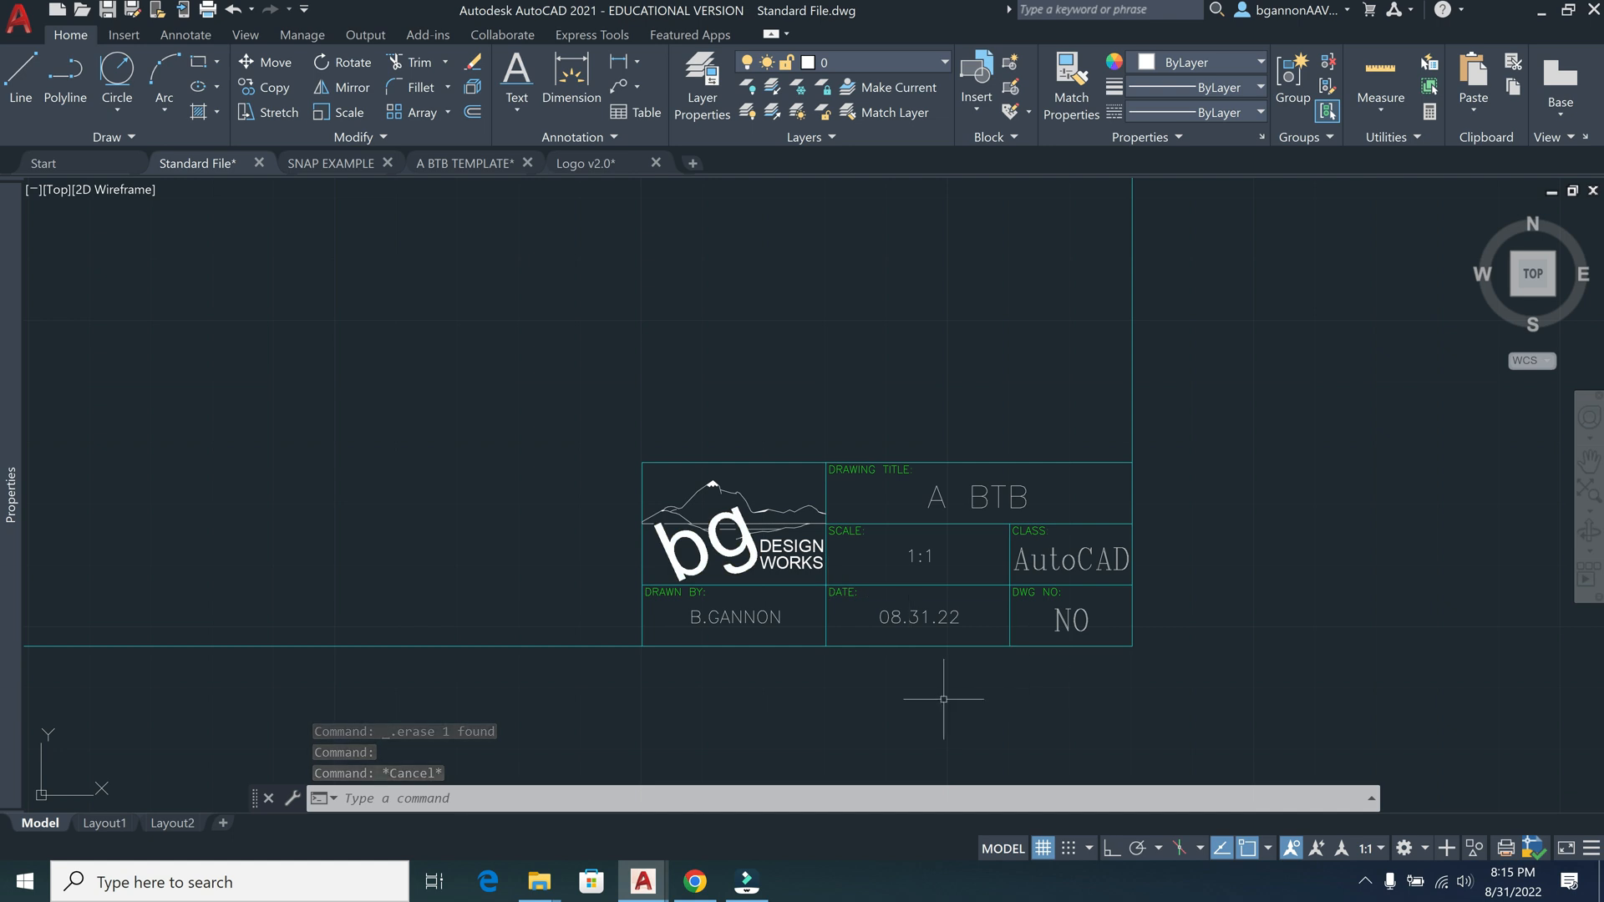
pyautogui.scroll(2, 952, 703)
pyautogui.moveTo(966, 702); pyautogui.dragTo(1392, 768, button='middle')
pyautogui.scroll(-4, 1392, 768)
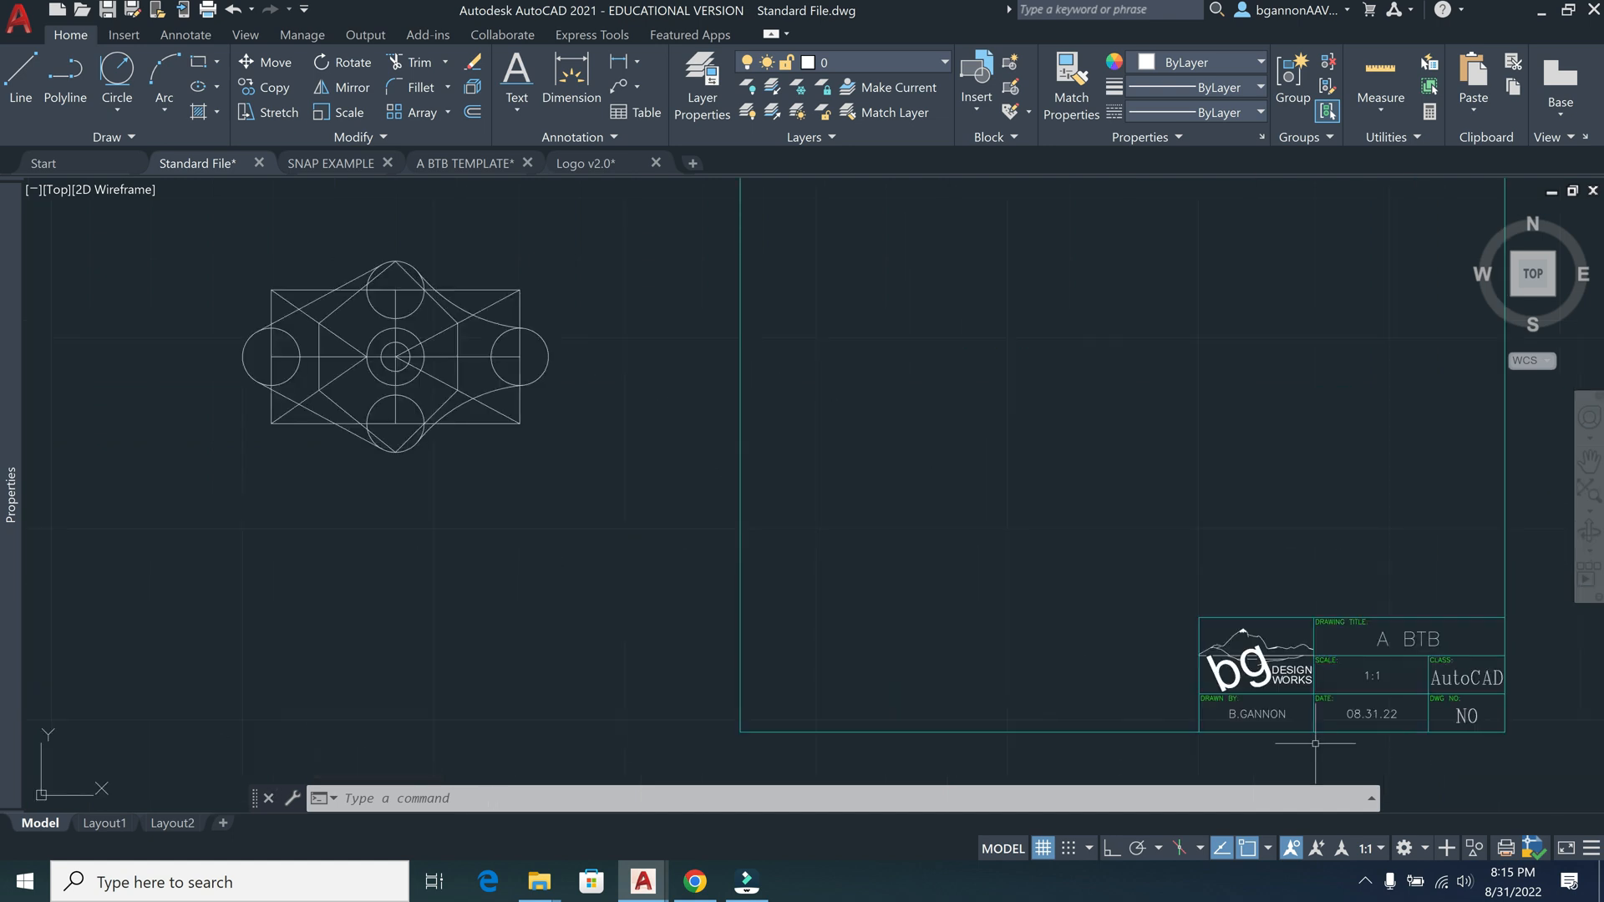
pyautogui.write('L')
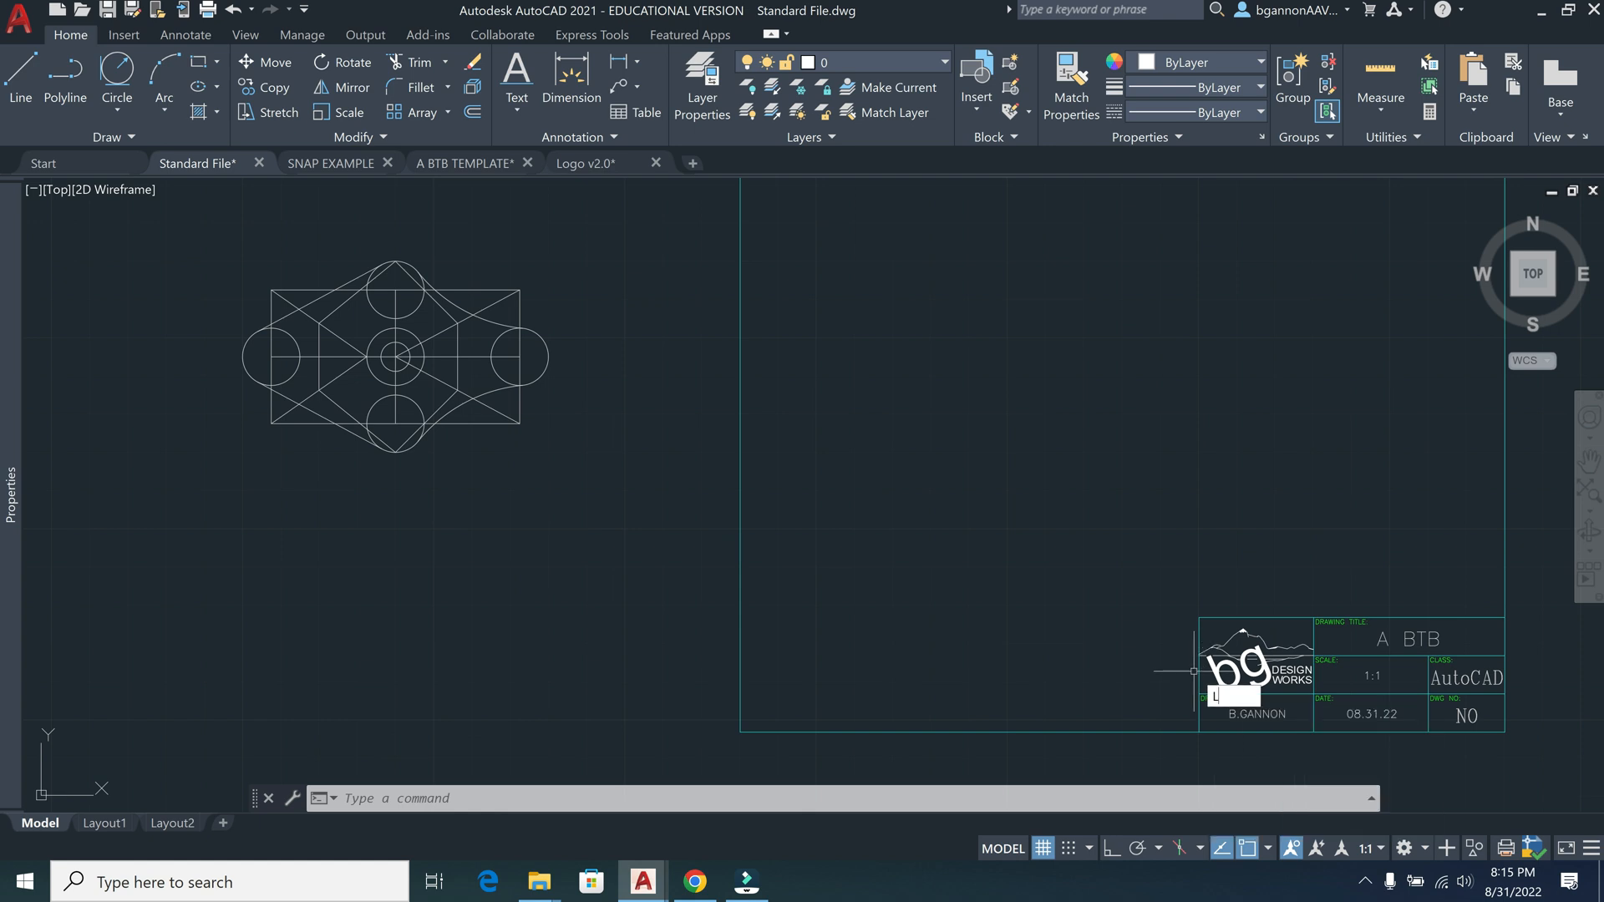
pyautogui.press('Return')
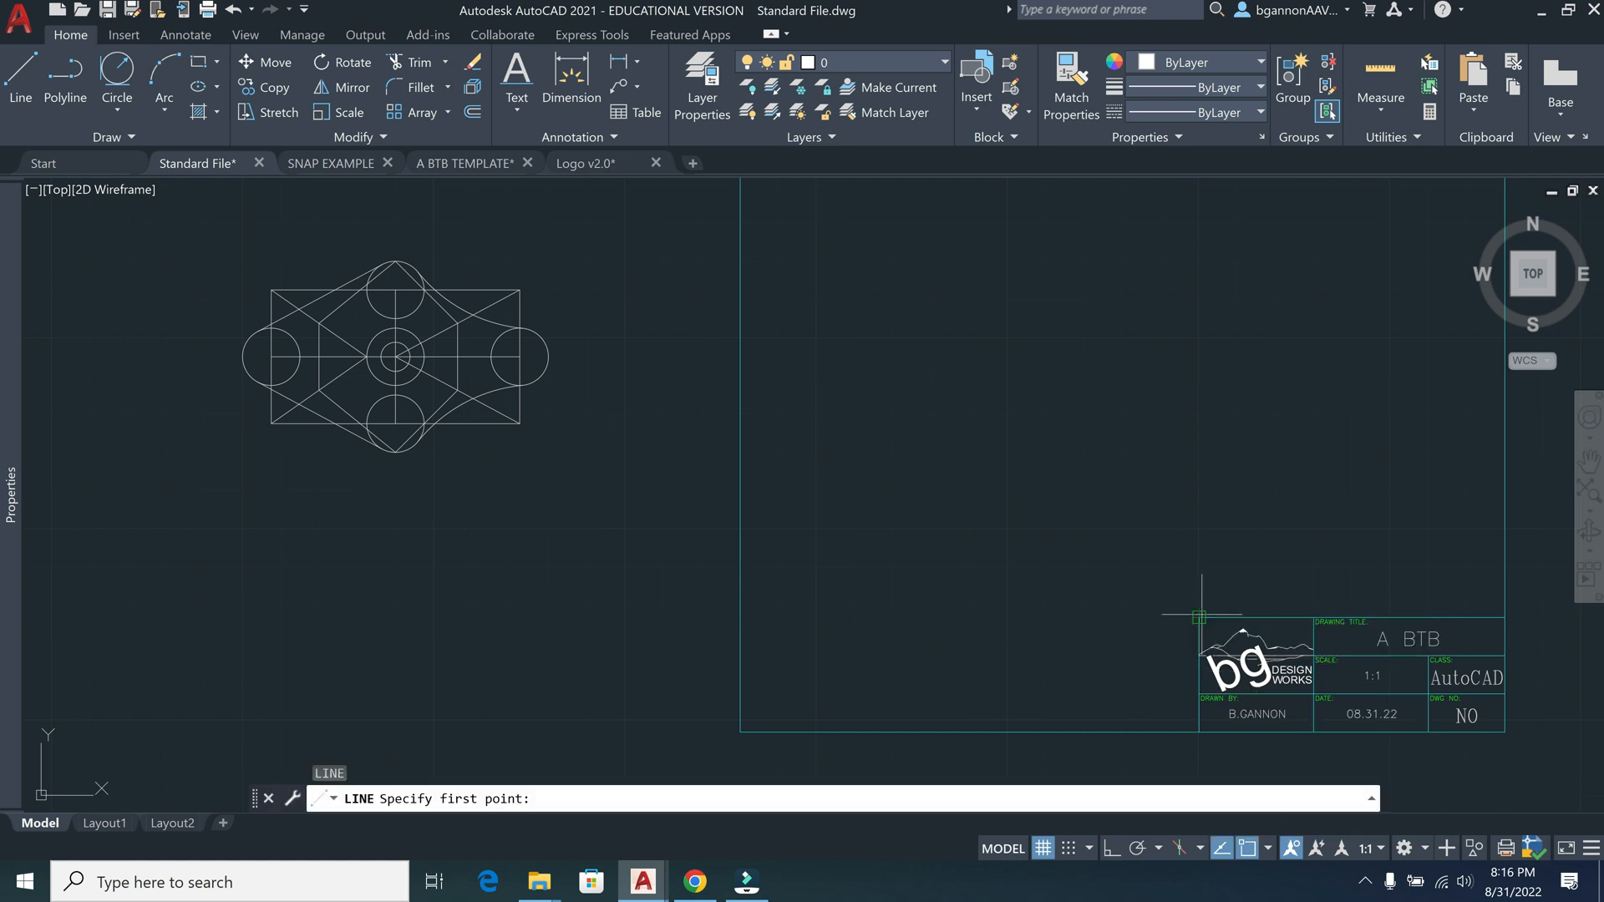
pyautogui.click(1198, 618)
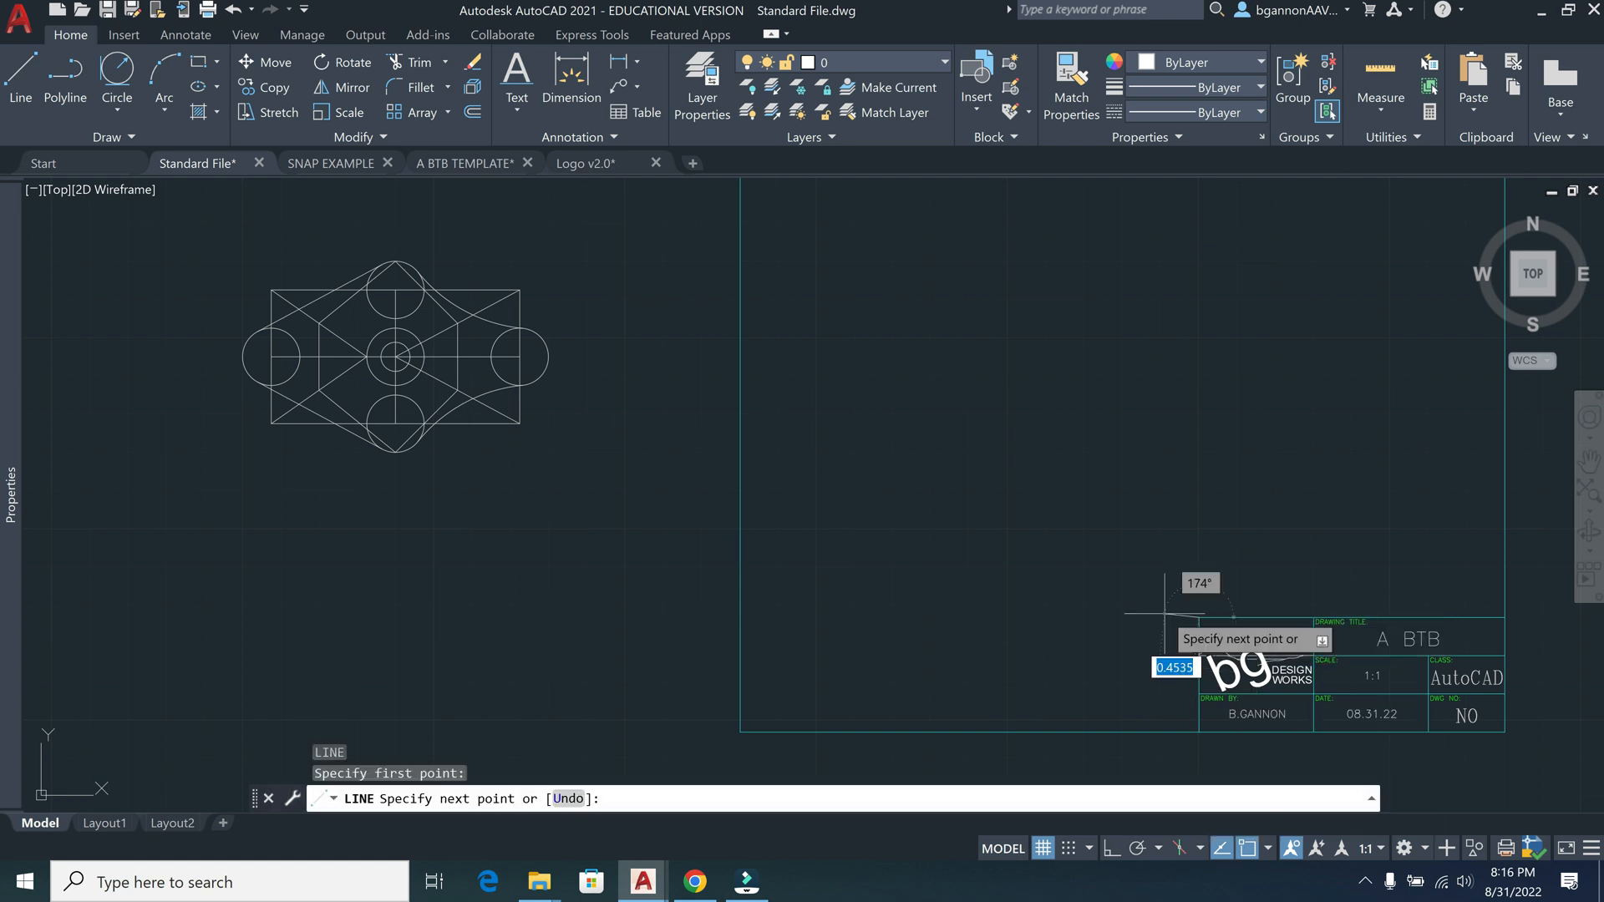
pyautogui.click(602, 618)
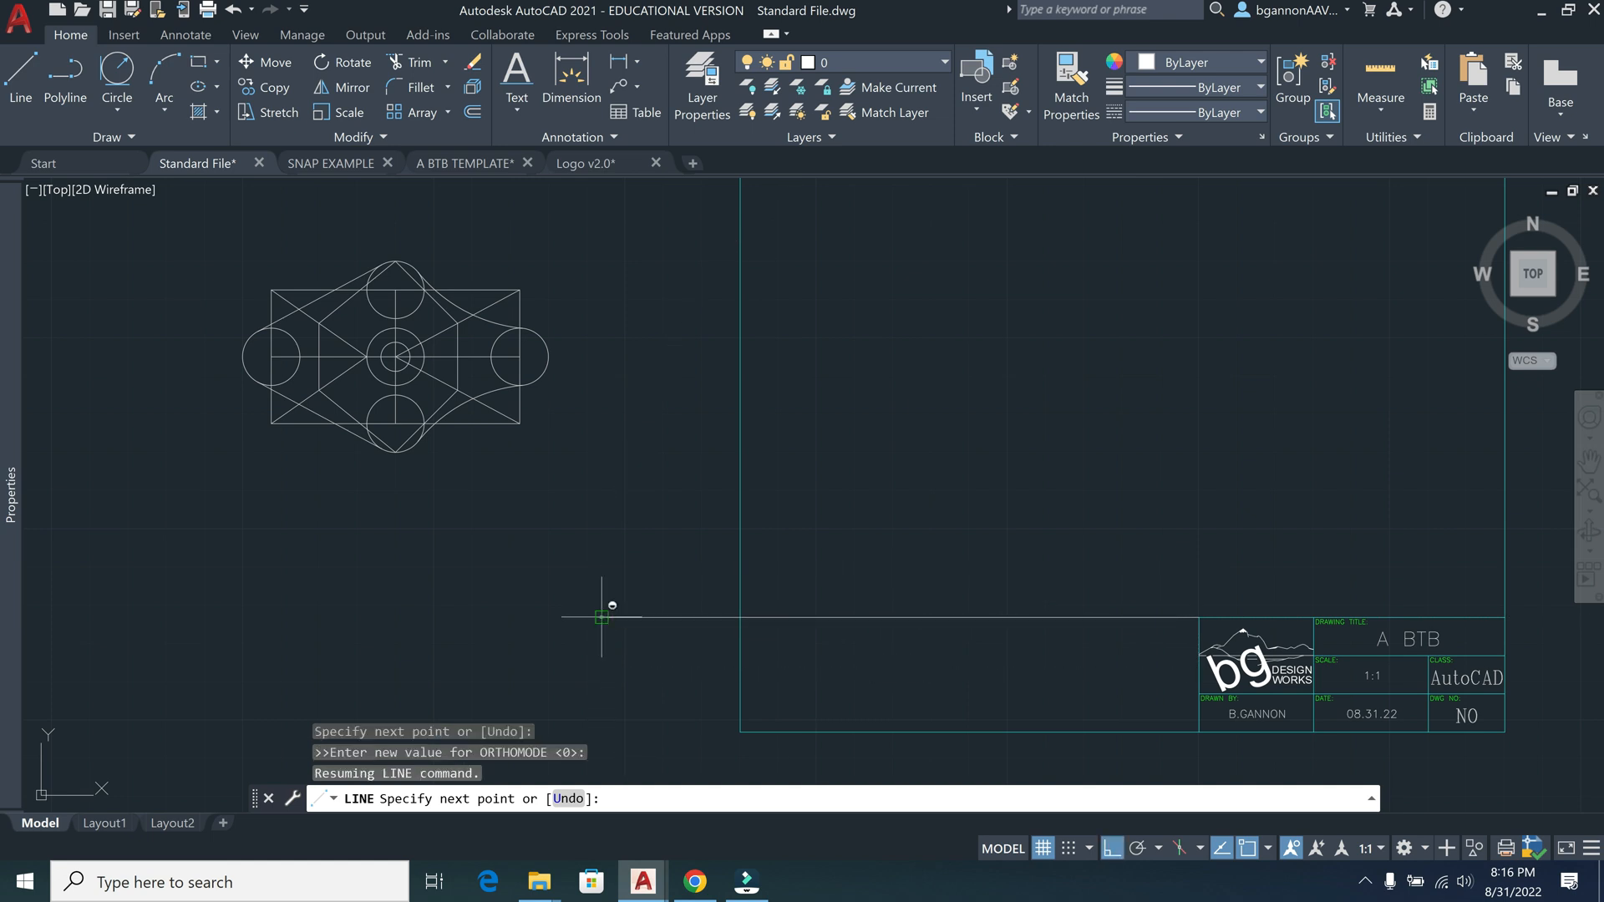
pyautogui.press('Escape')
pyautogui.scroll(3, 916, 662)
pyautogui.moveTo(791, 633); pyautogui.dragTo(535, 578, button='middle')
pyautogui.scroll(-2, 524, 565)
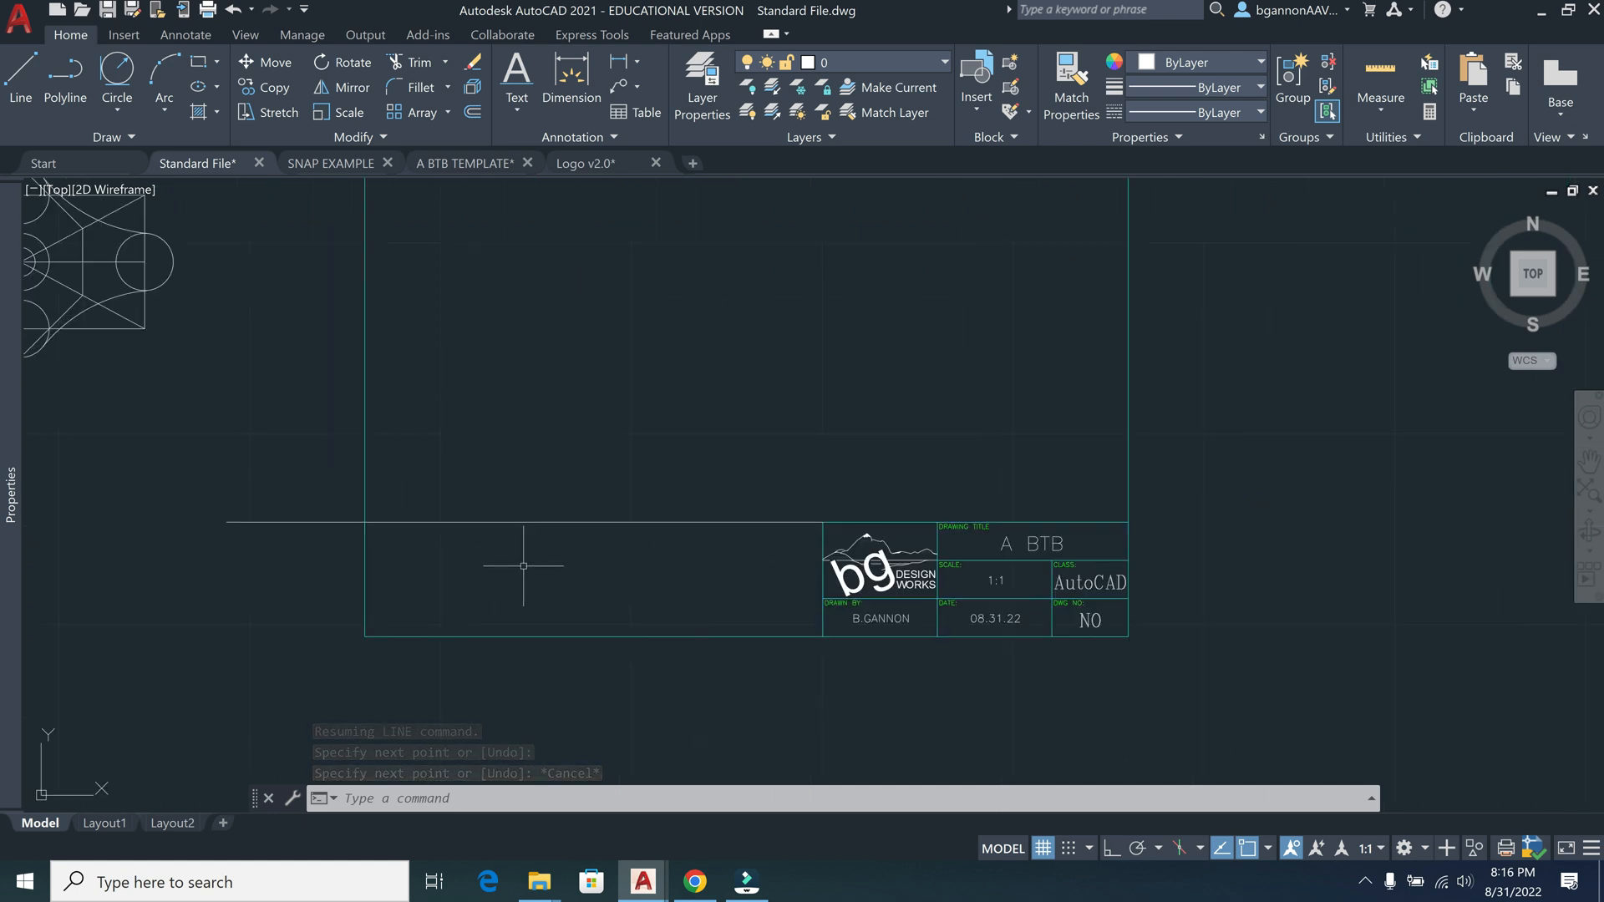
pyautogui.click(517, 107)
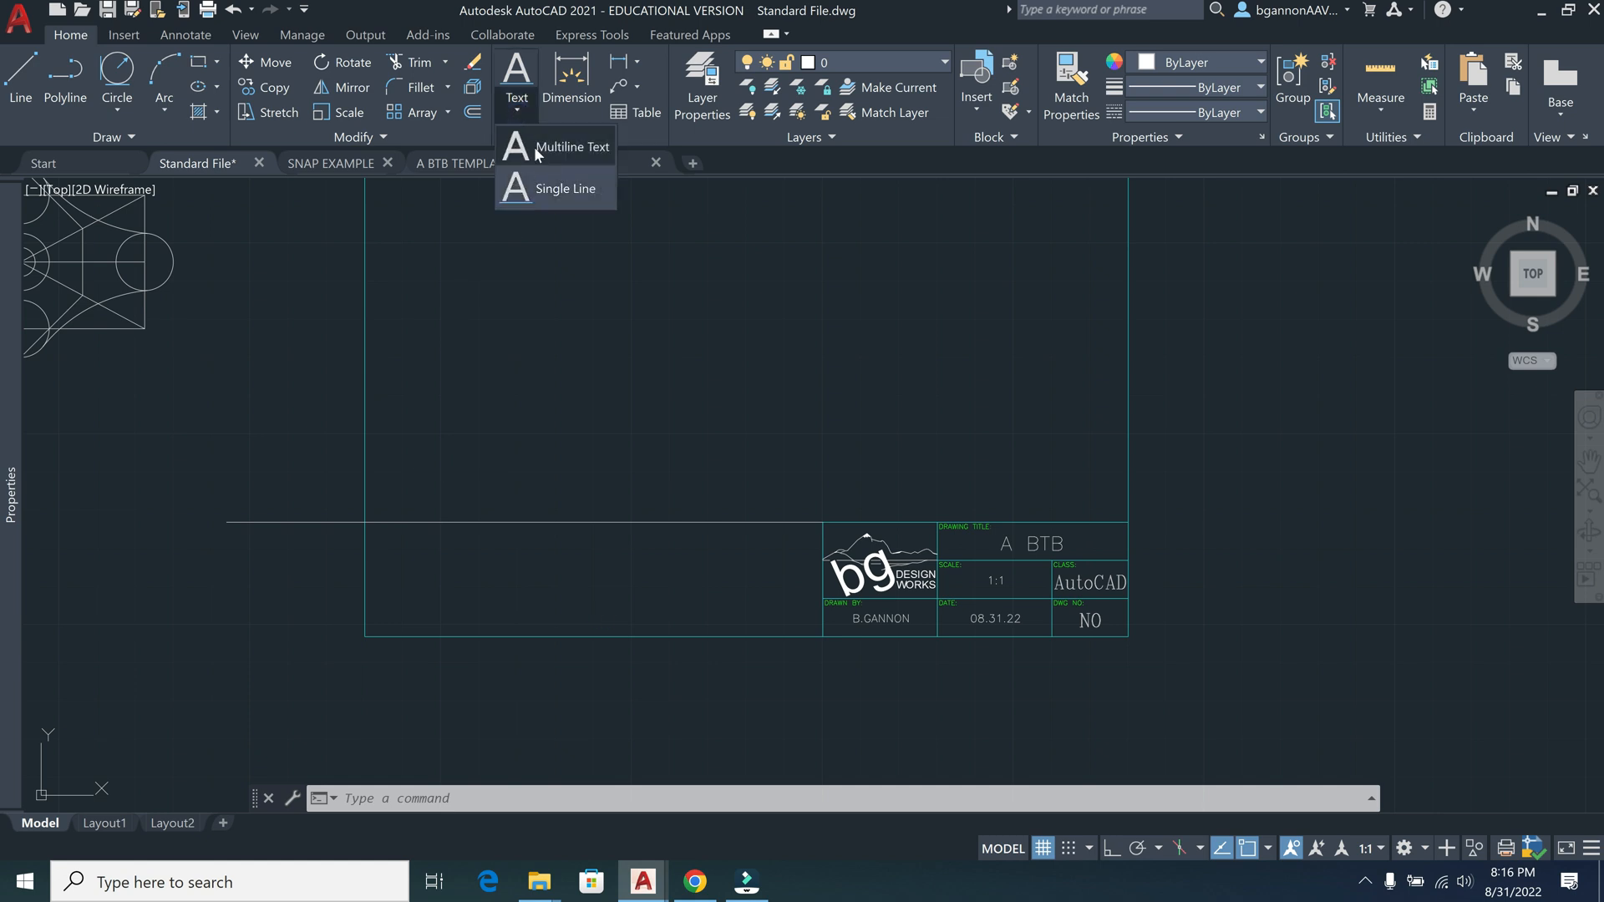
pyautogui.click(533, 147)
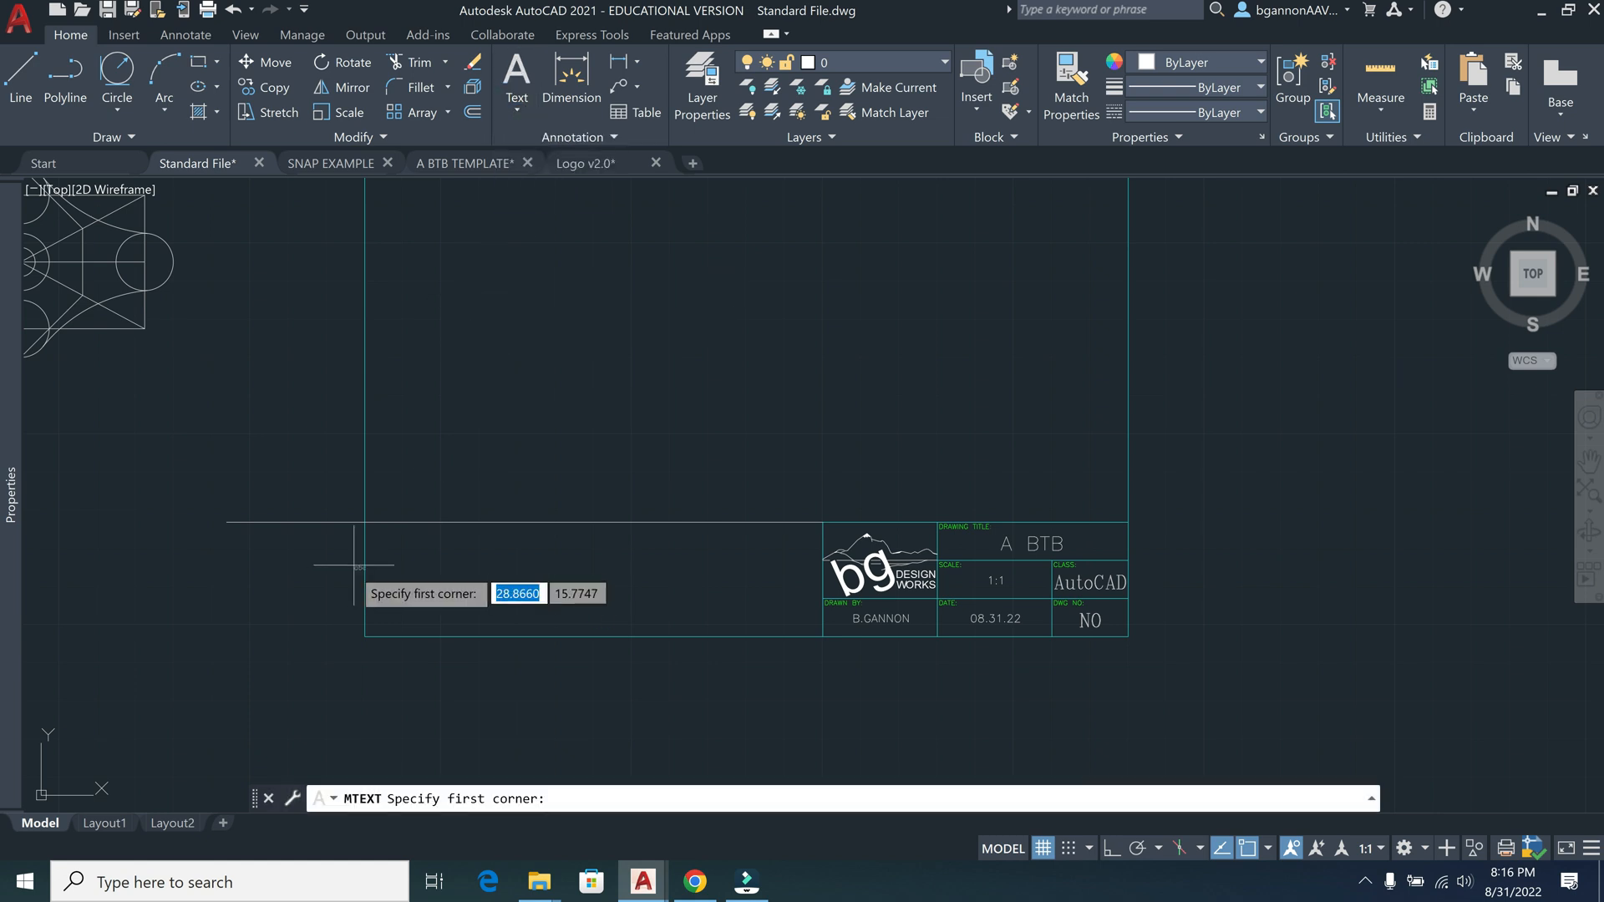
pyautogui.click(525, 522)
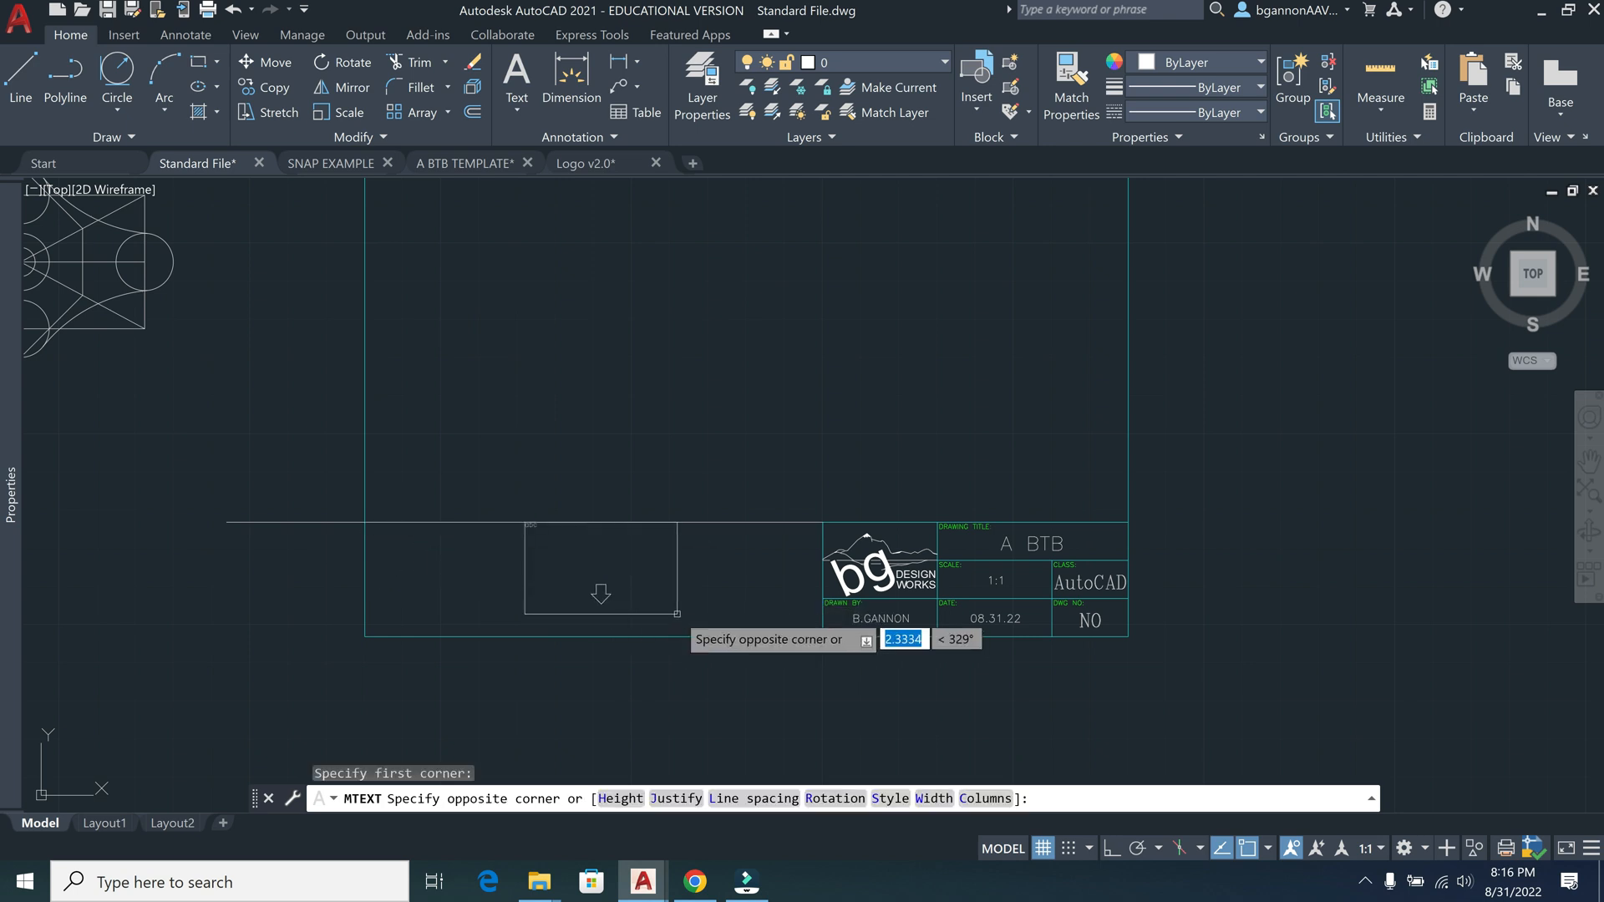
pyautogui.press('Escape')
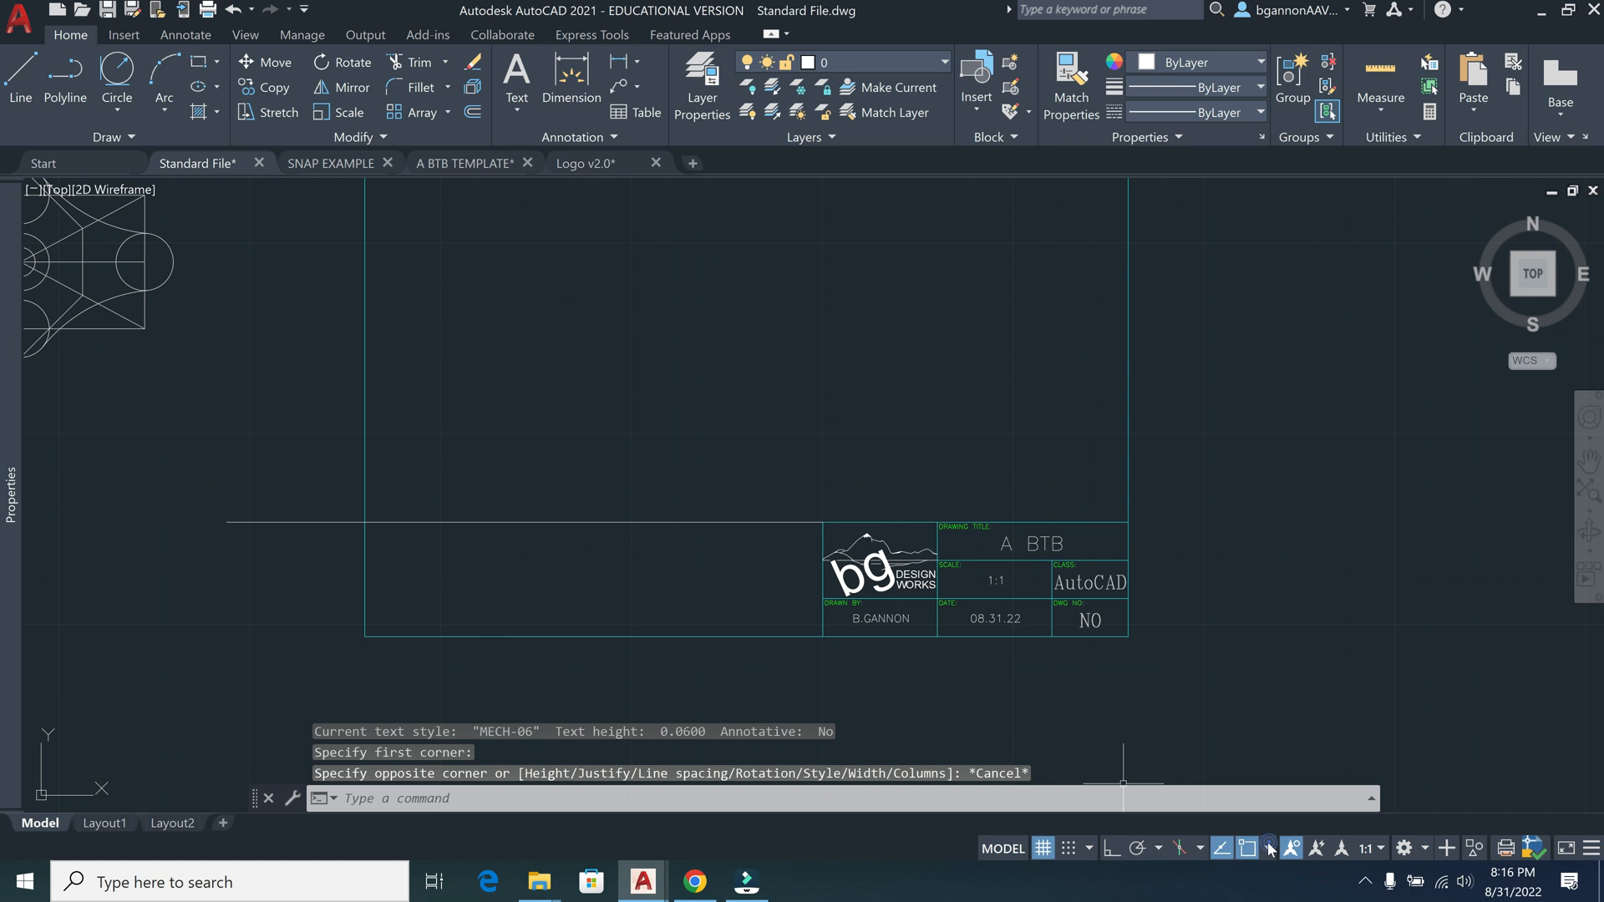
pyautogui.click(1268, 848)
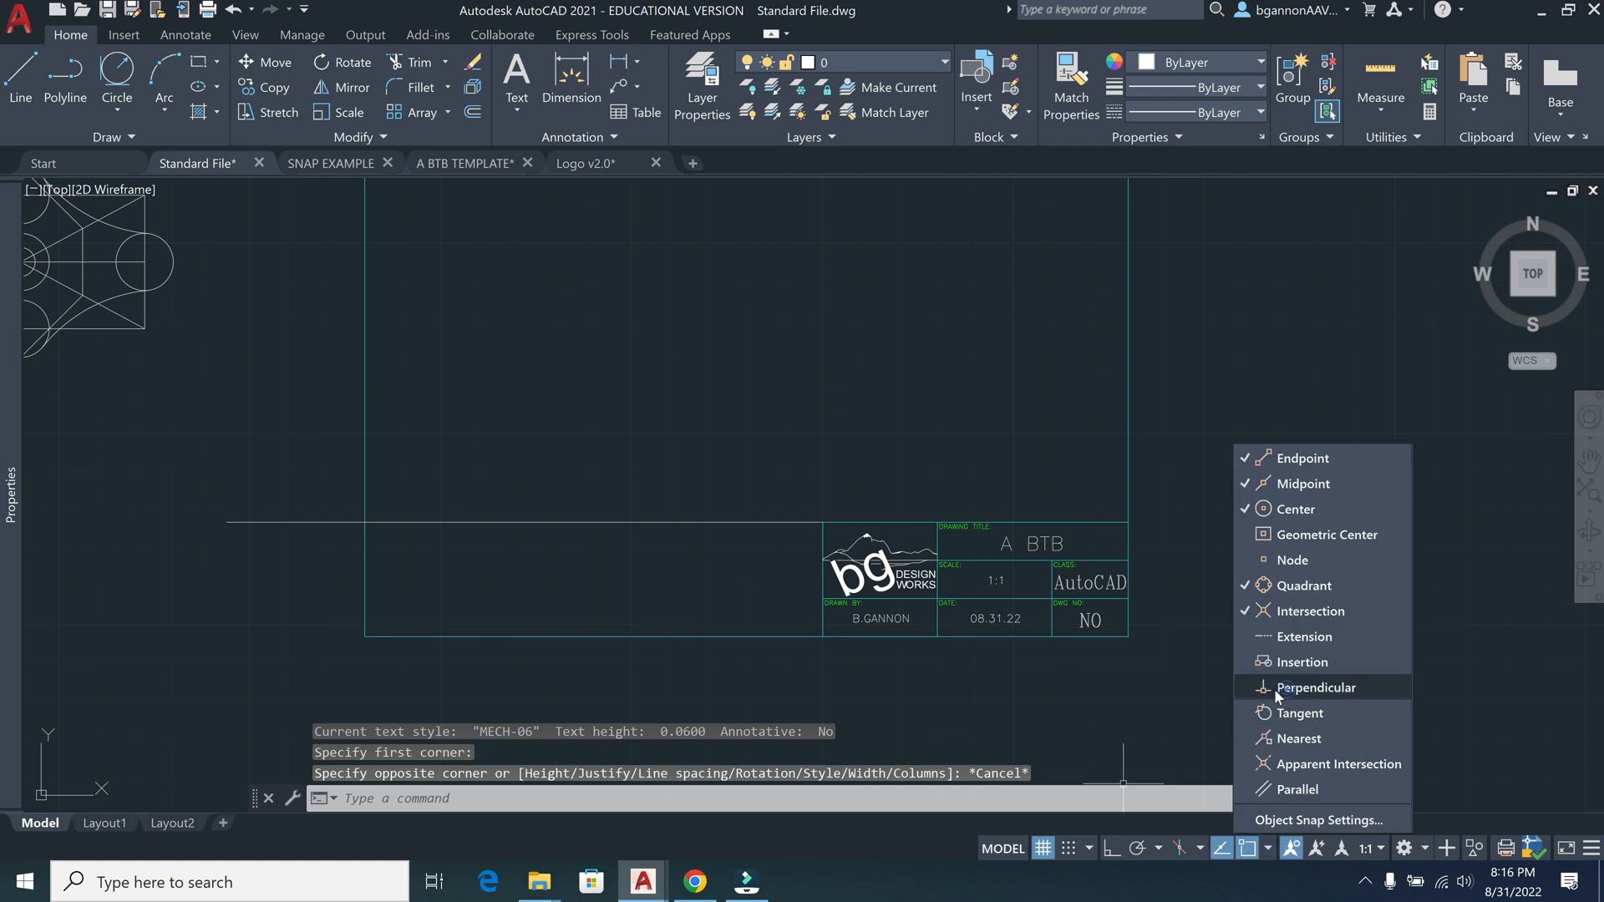
pyautogui.press('Escape')
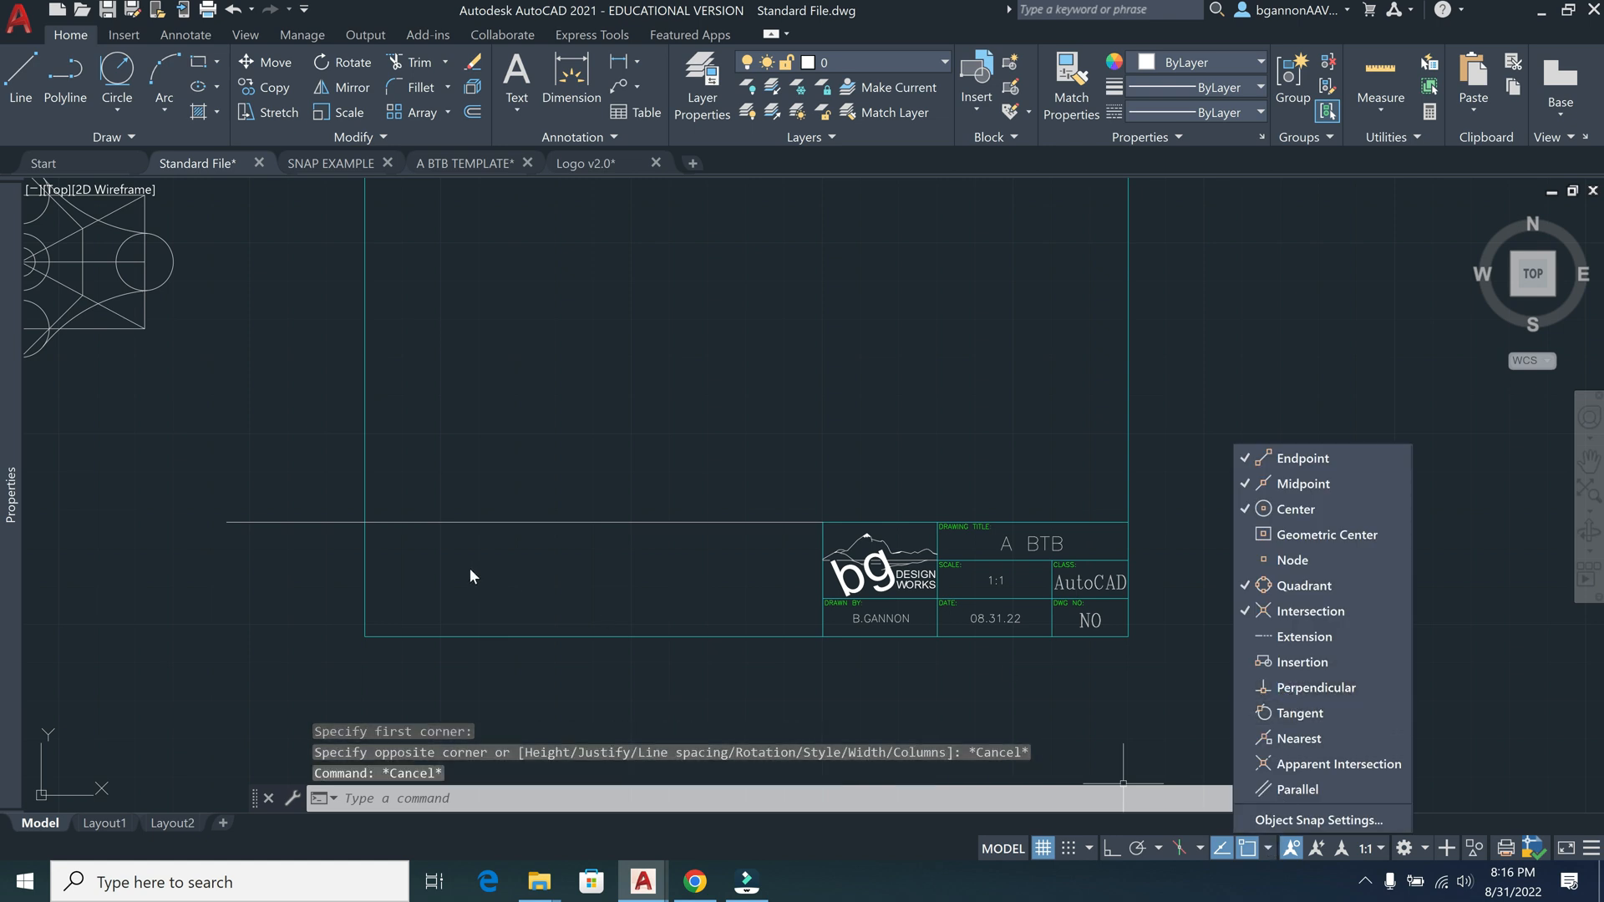
pyautogui.click(521, 102)
pyautogui.click(530, 143)
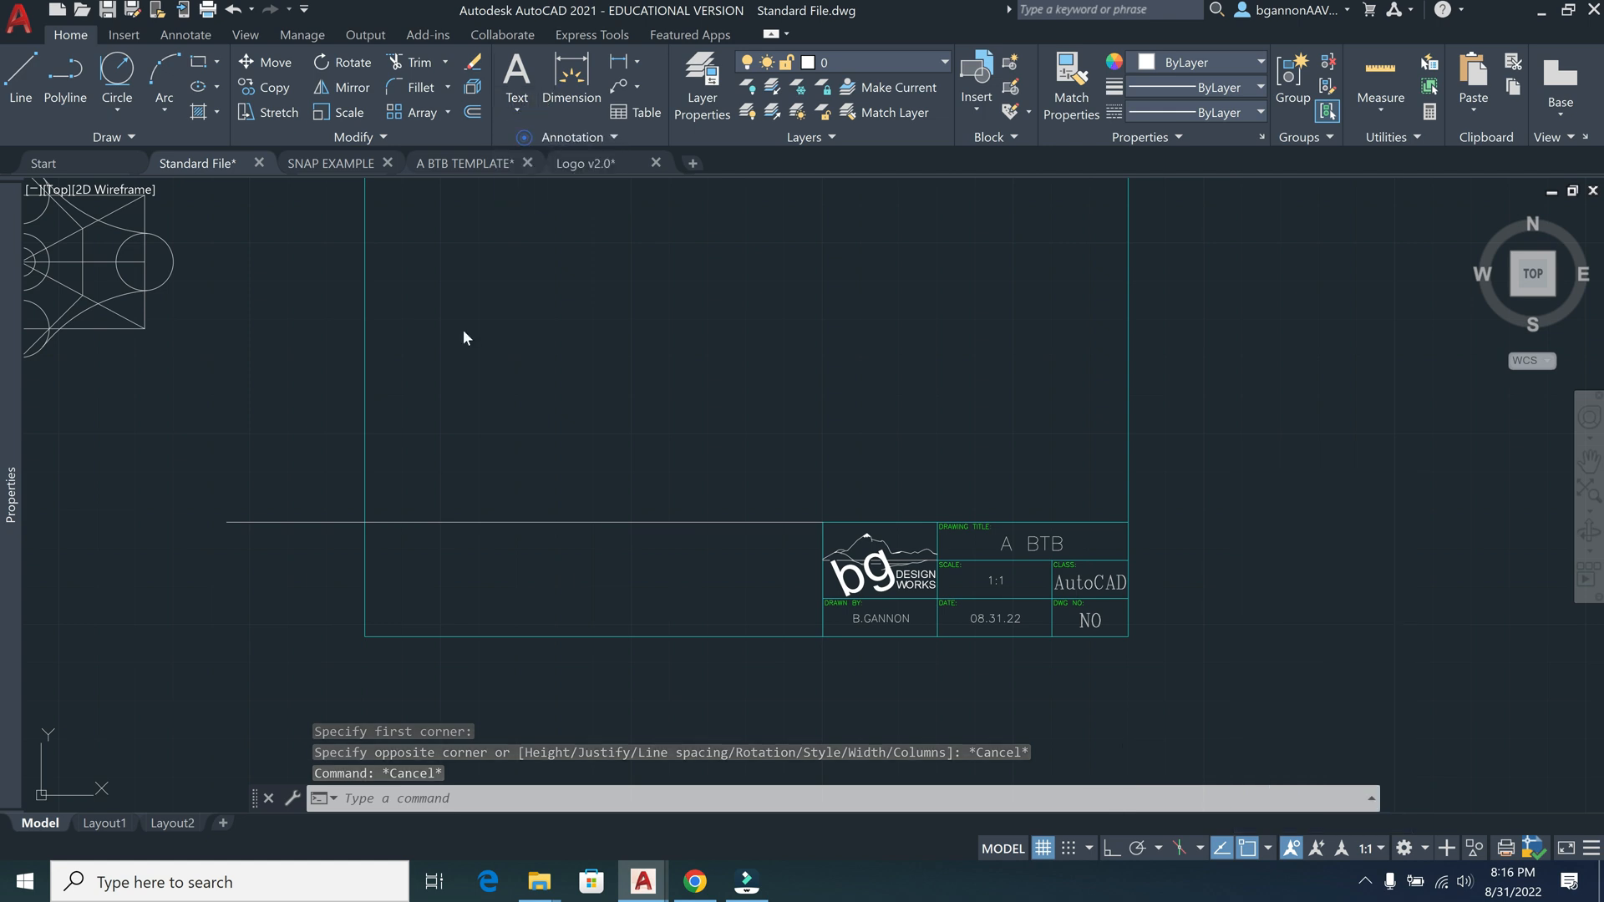
pyautogui.click(389, 535)
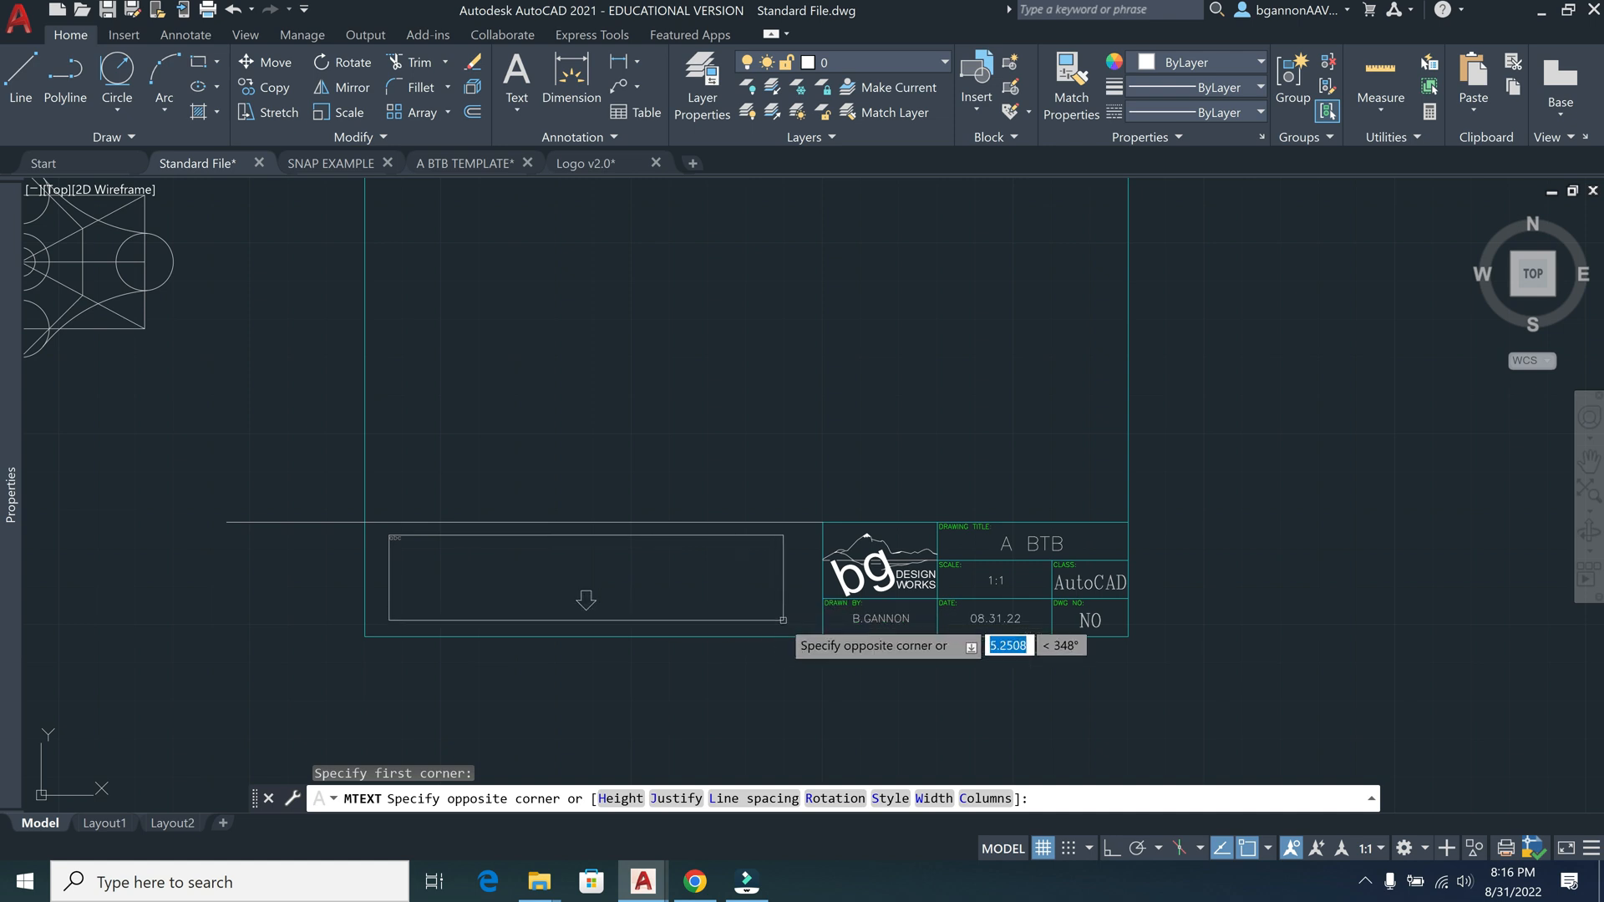
pyautogui.click(794, 625)
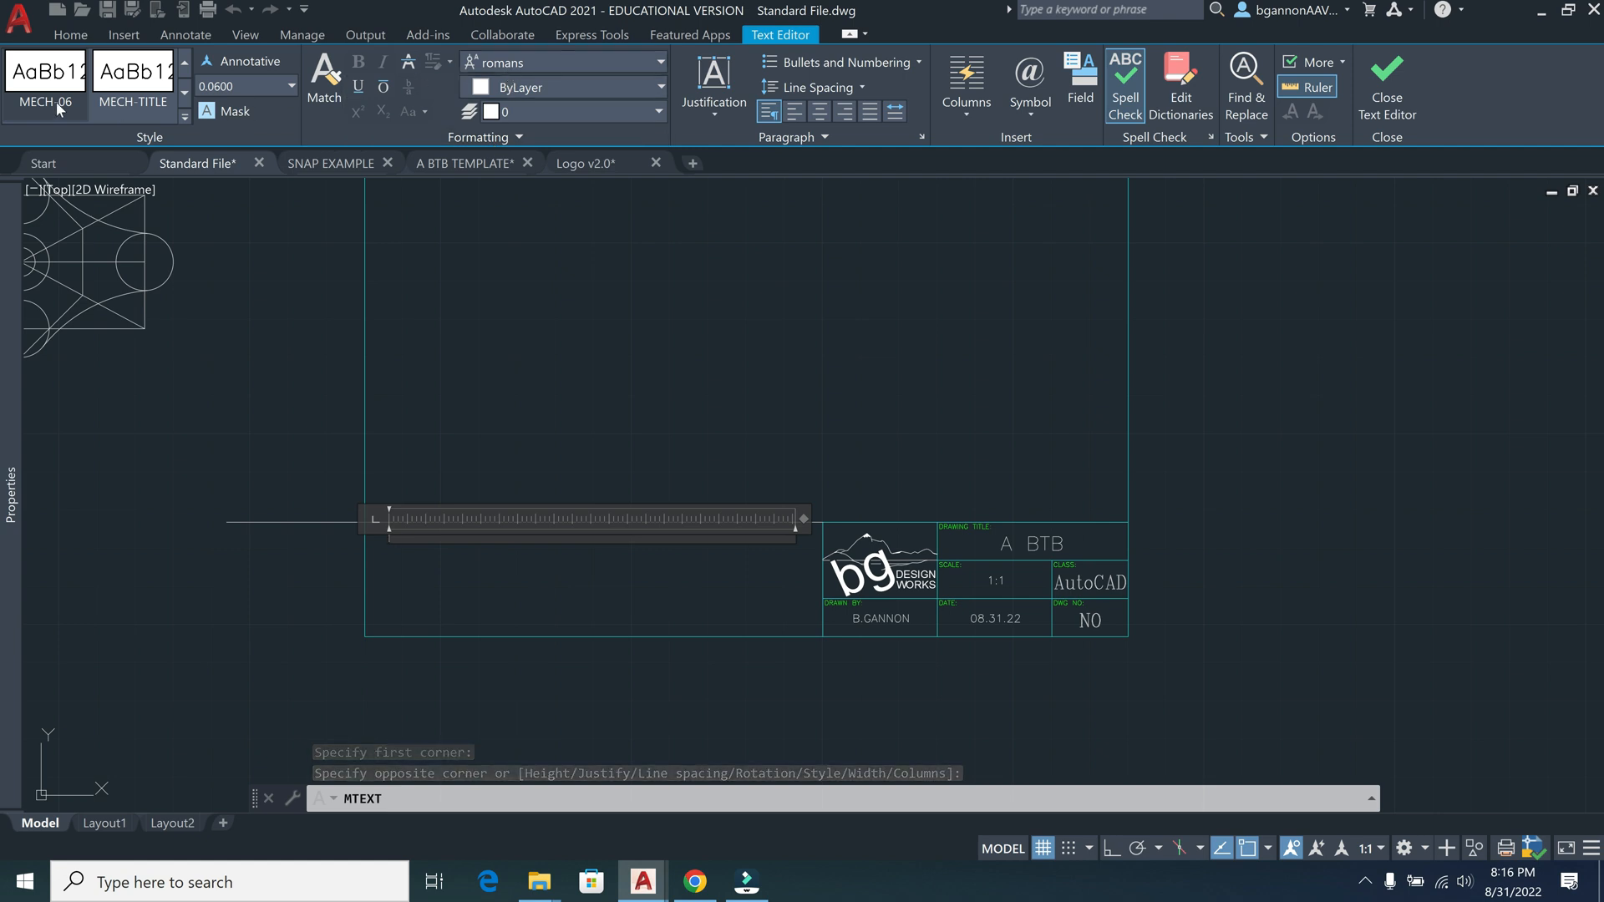
pyautogui.click(184, 92)
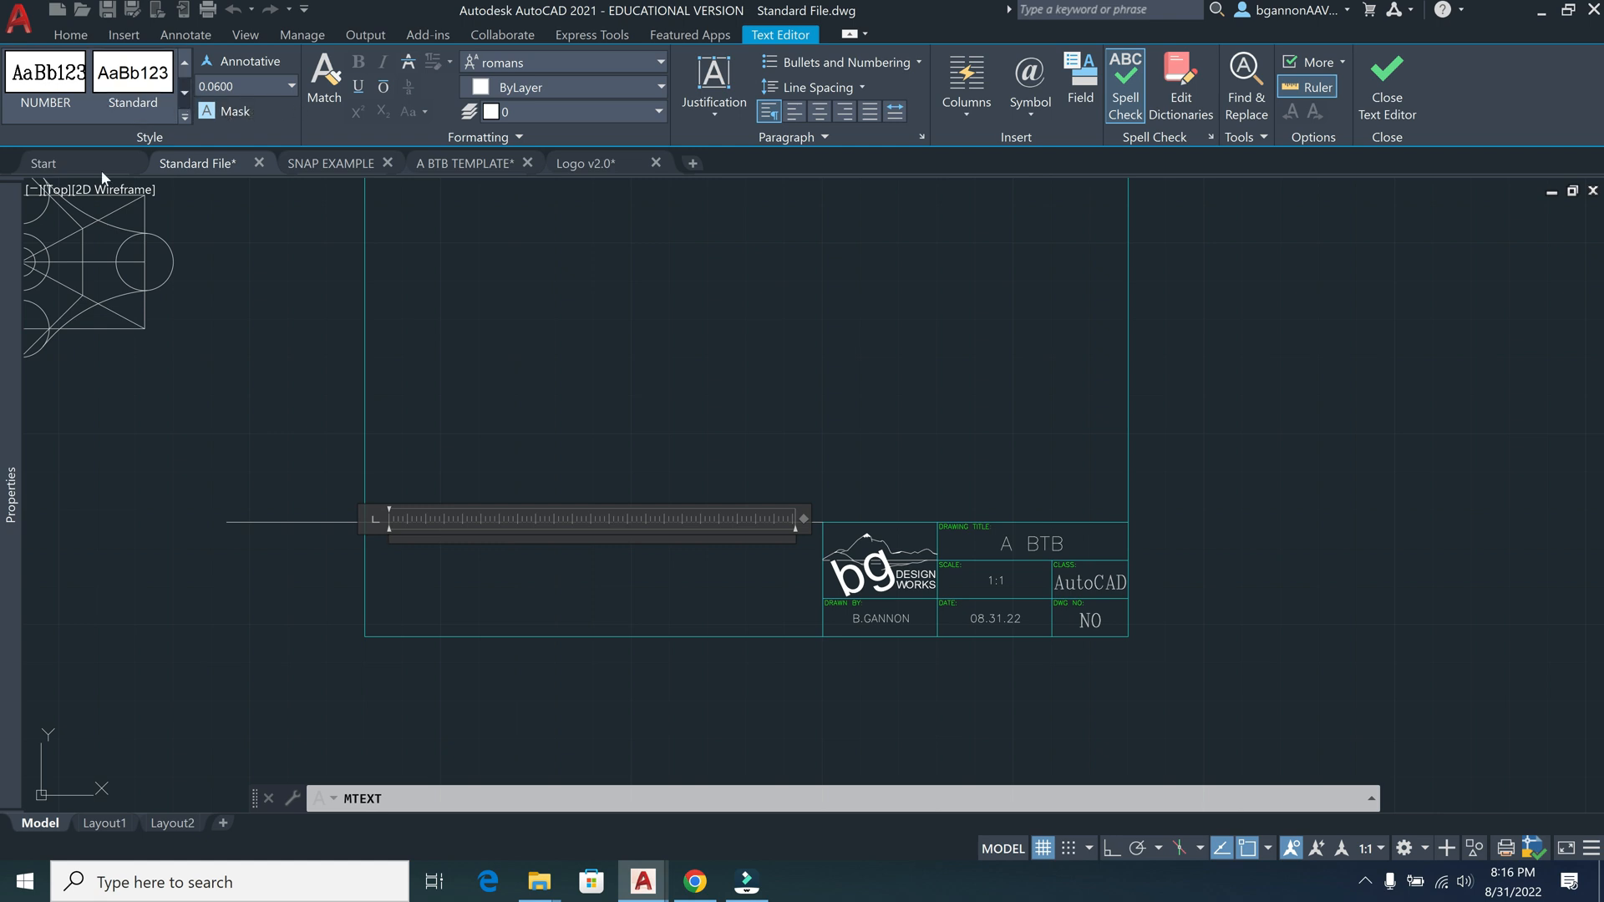
pyautogui.moveTo(19, 468)
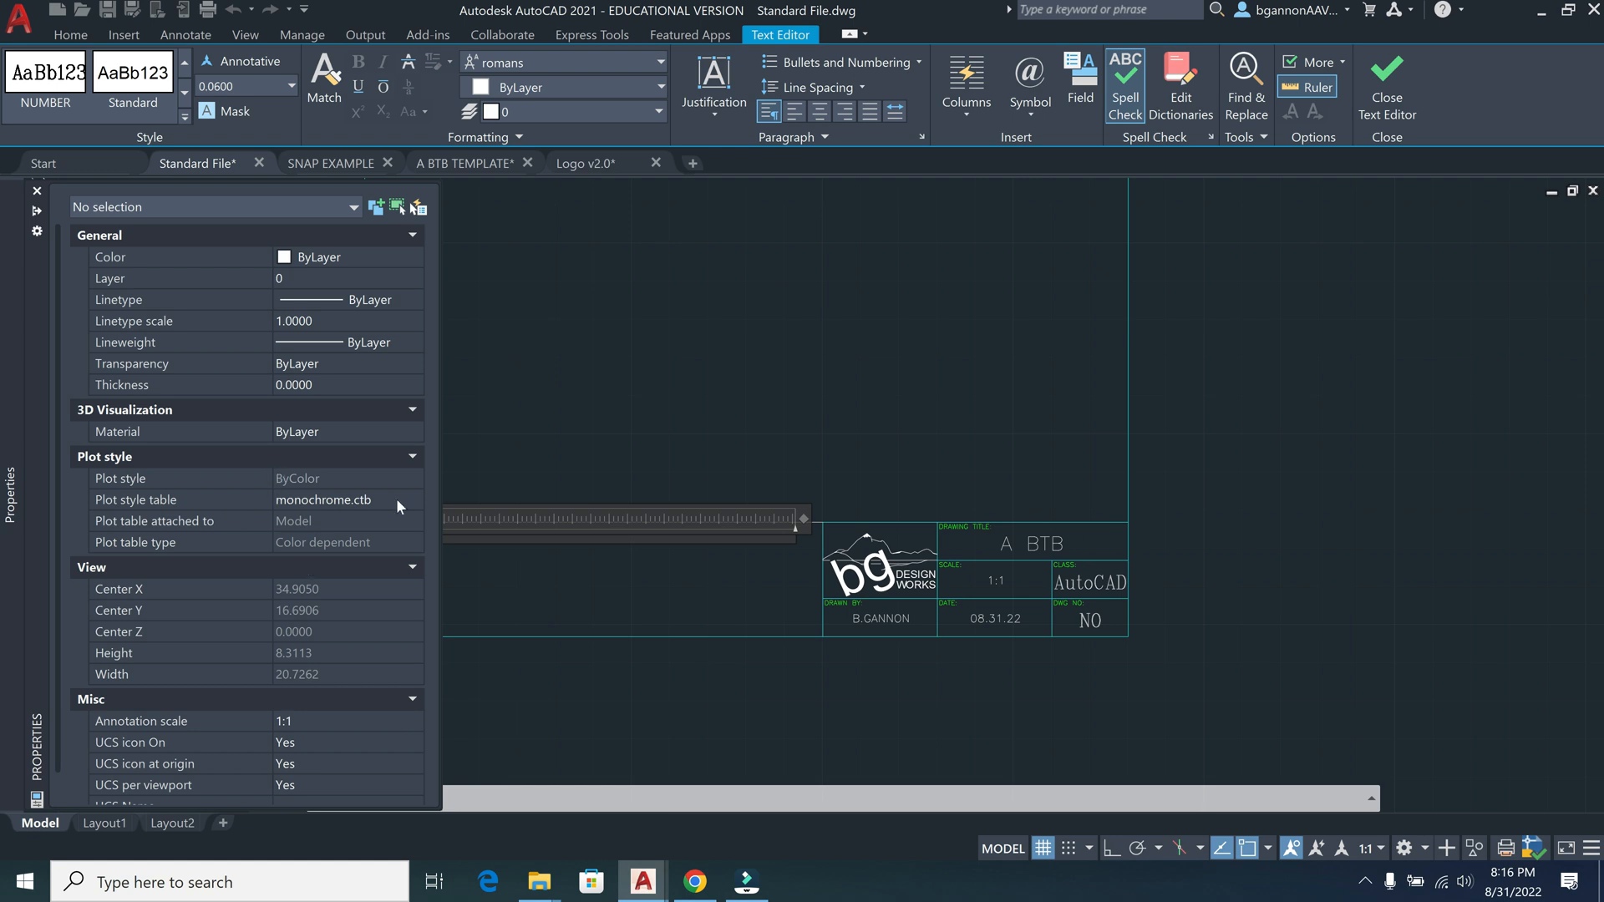
pyautogui.click(477, 554)
pyautogui.click(439, 522)
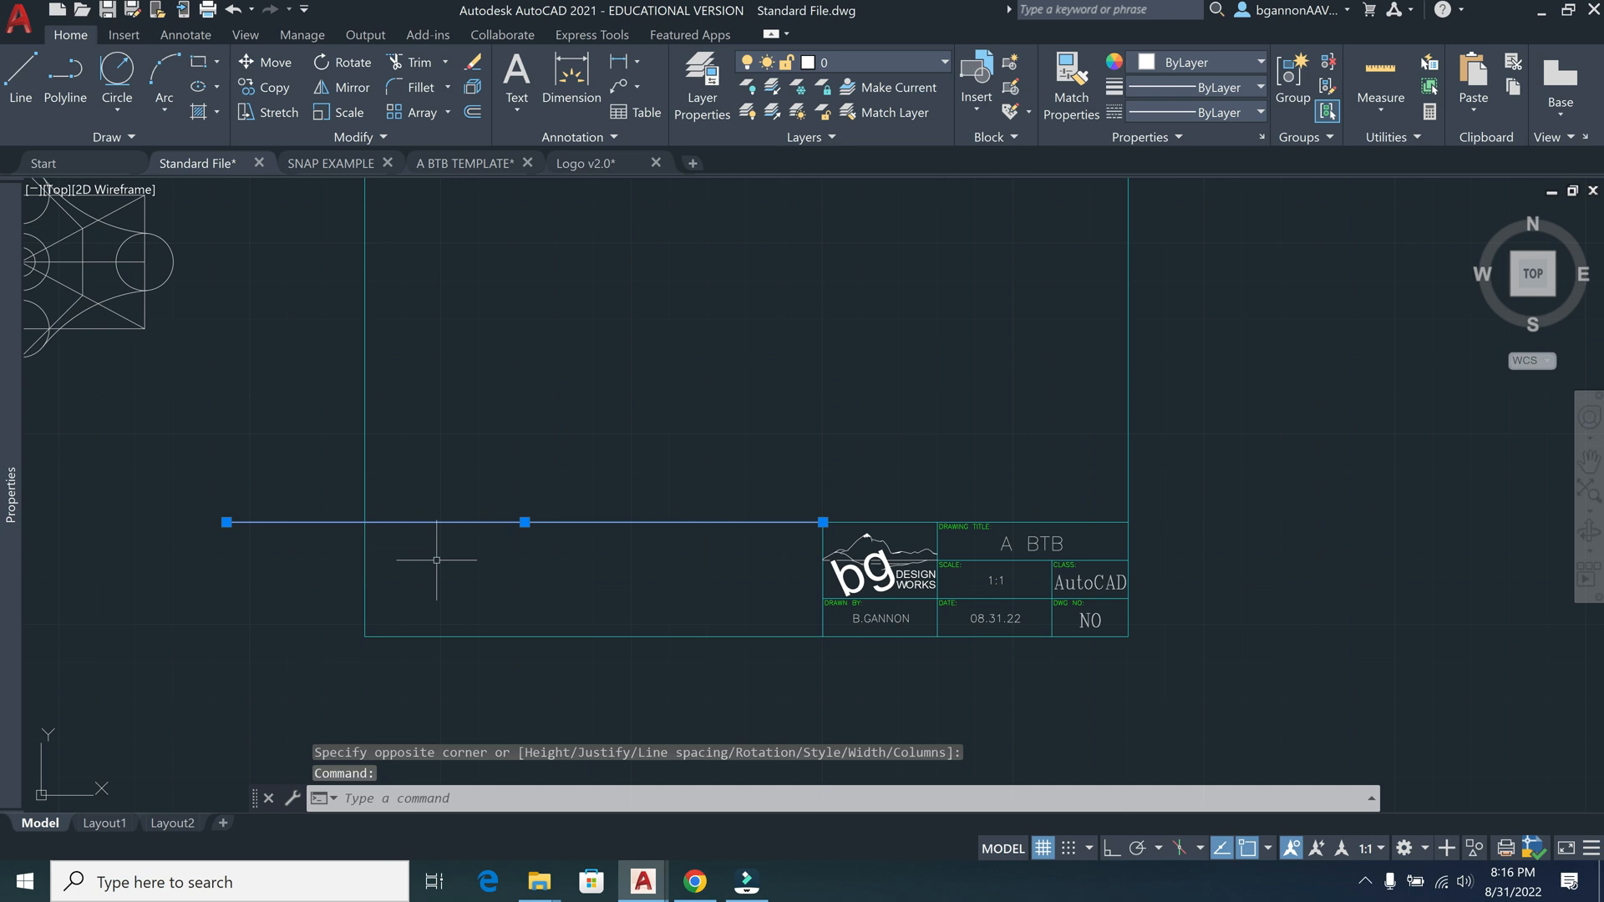
# Create a multiline text box below the horizontal guide line, left of the title block, and enter the heading "GENERAL NOTES:"
pyautogui.click(518, 111)
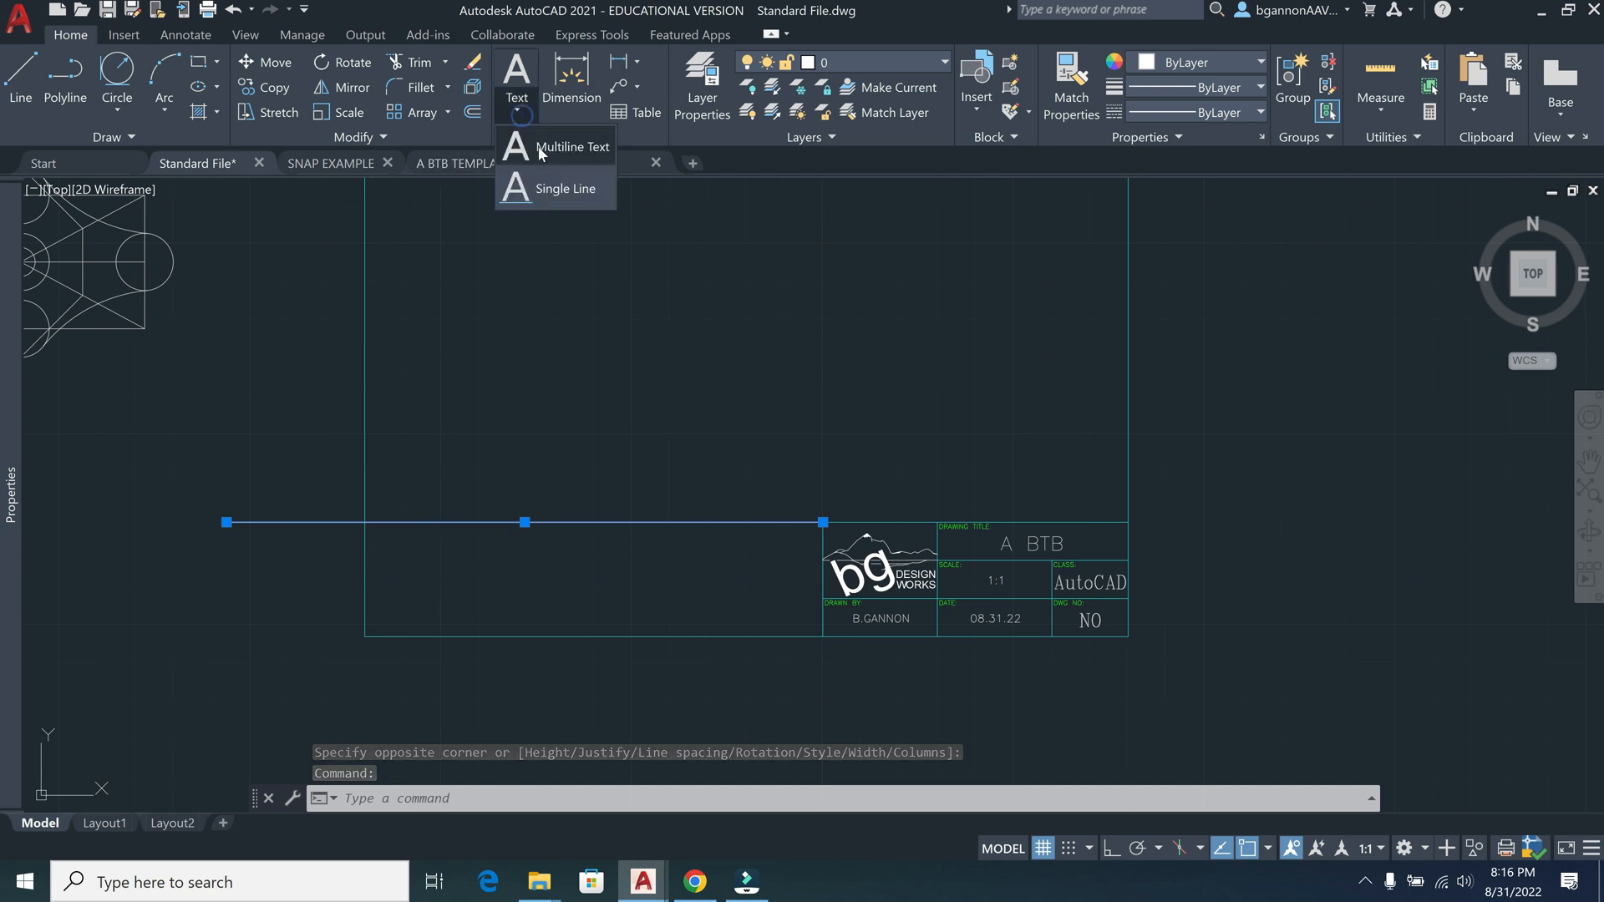
pyautogui.click(539, 150)
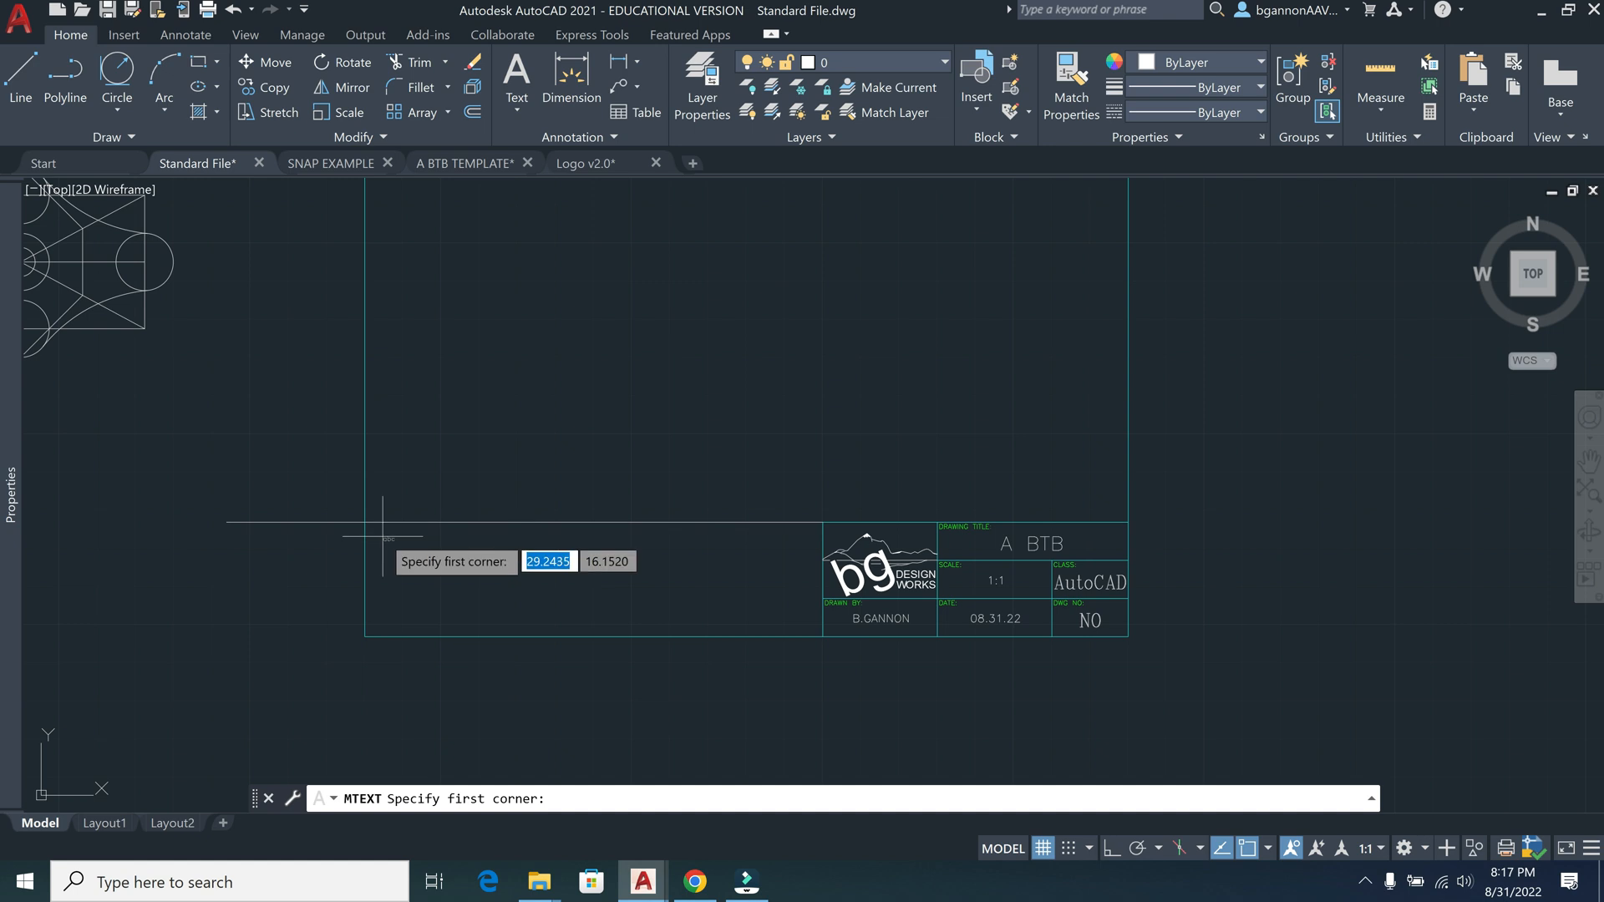
pyautogui.click(382, 537)
pyautogui.click(792, 619)
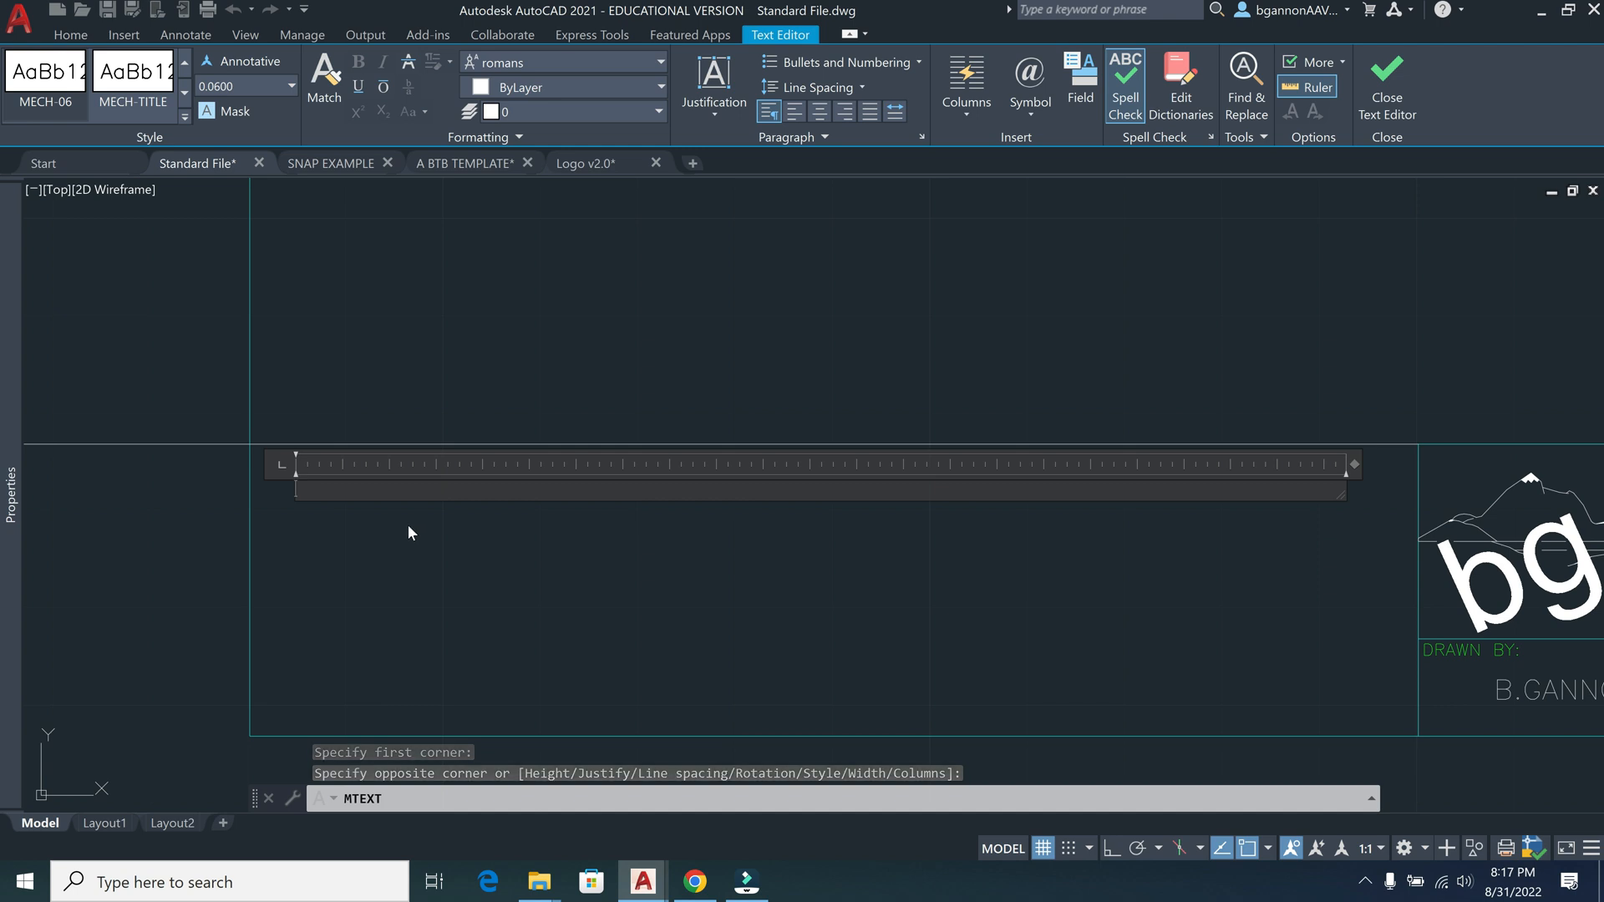
pyautogui.write('GEN')
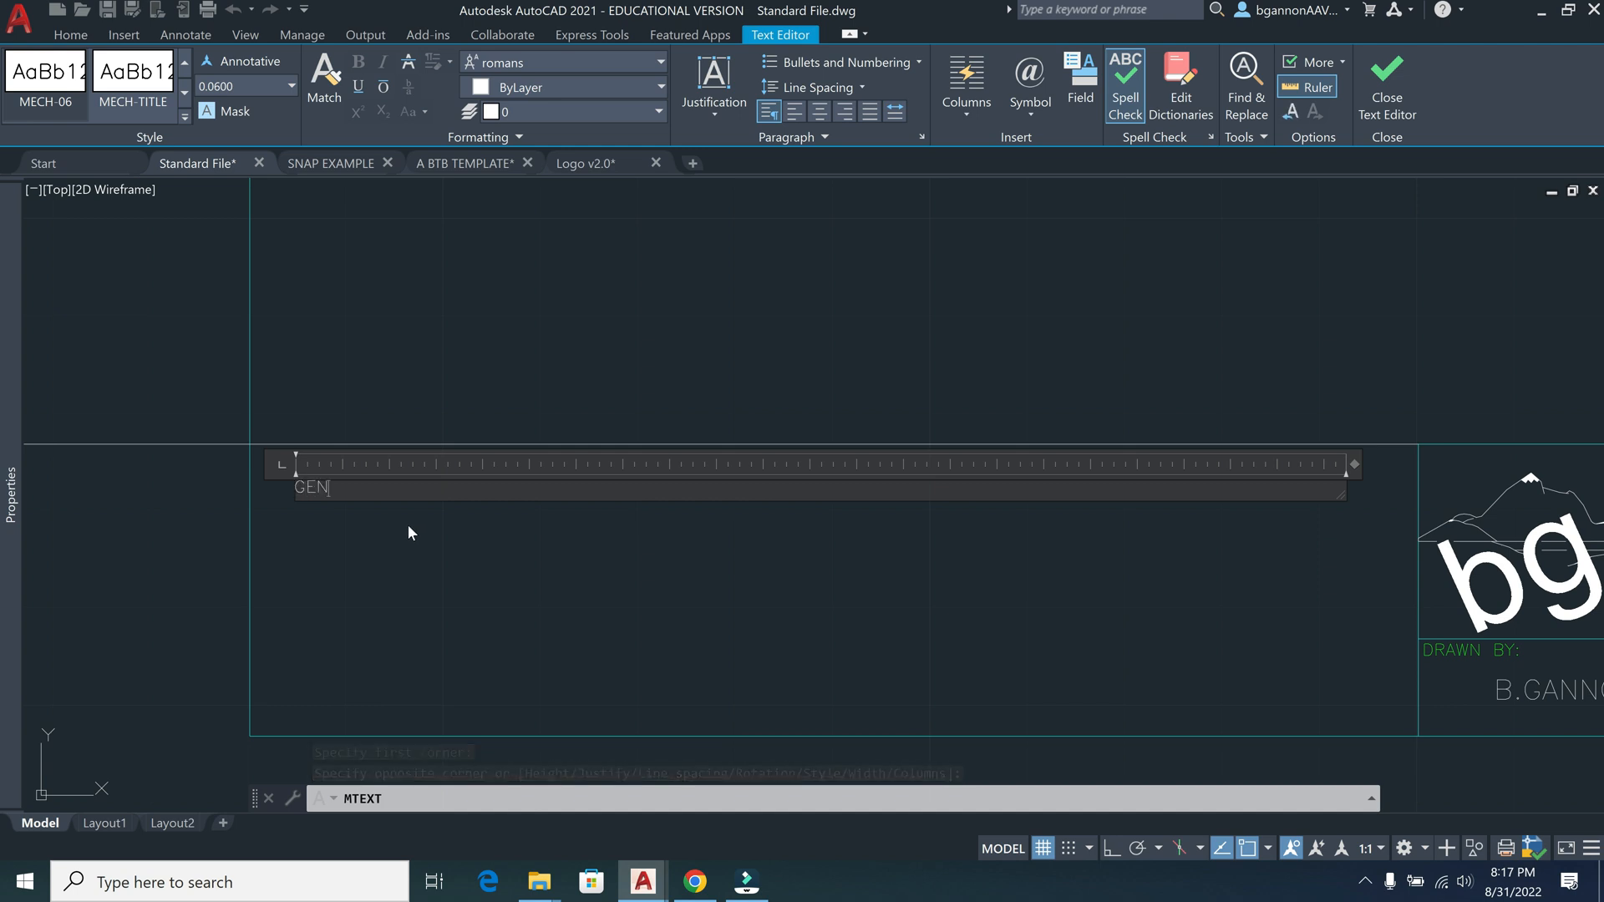
pyautogui.write('ERAL')
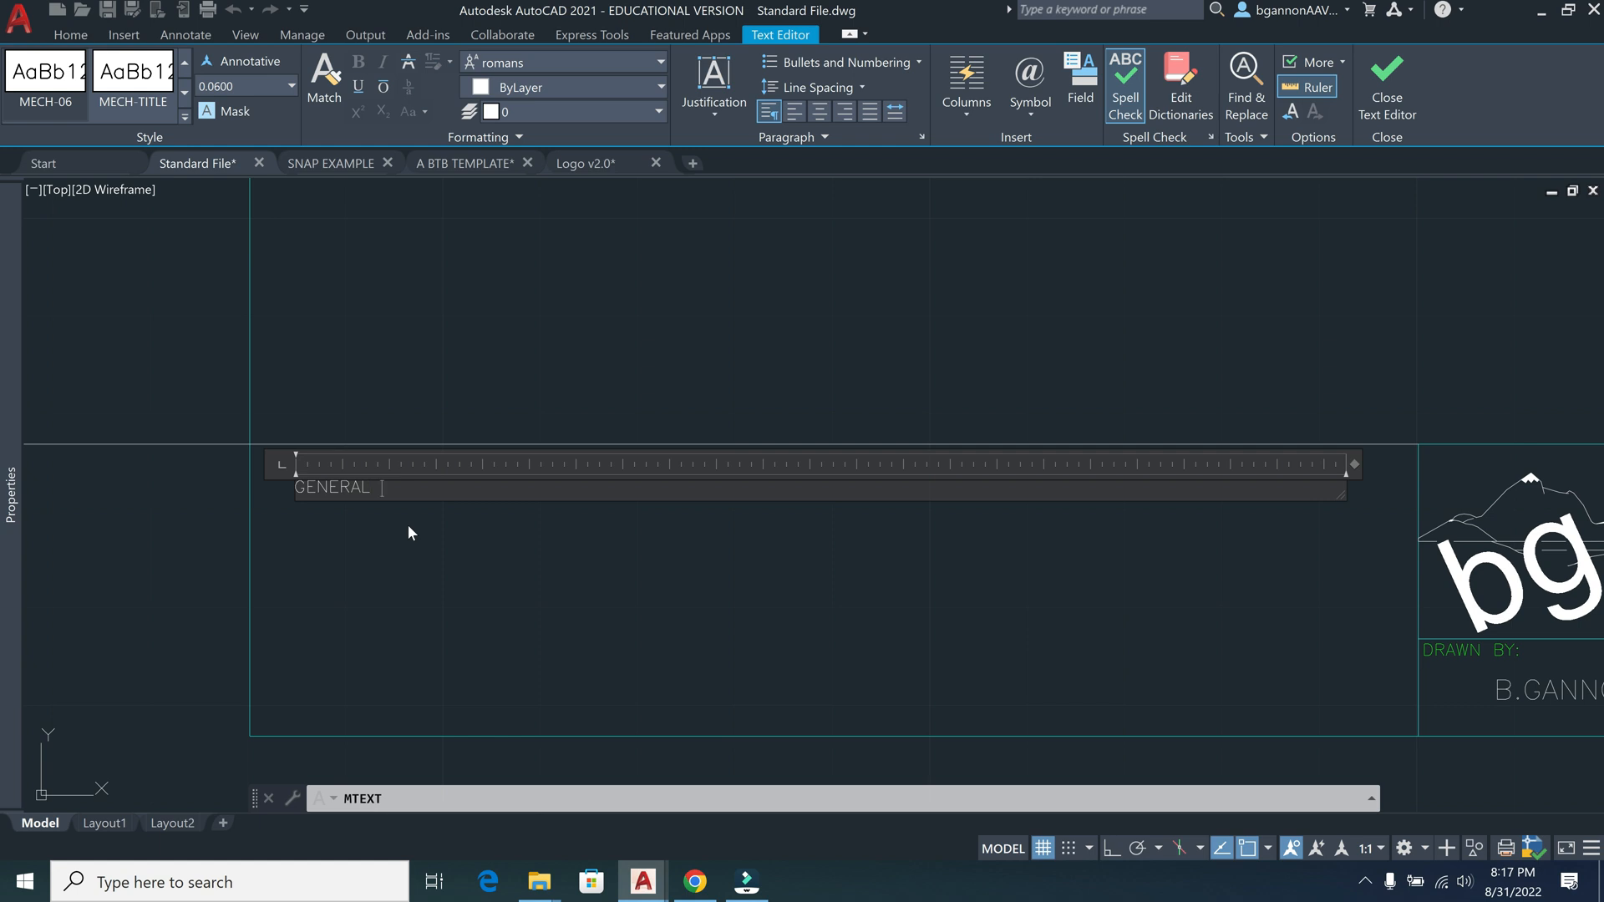
pyautogui.write(' NOTES:')
pyautogui.press('Return')
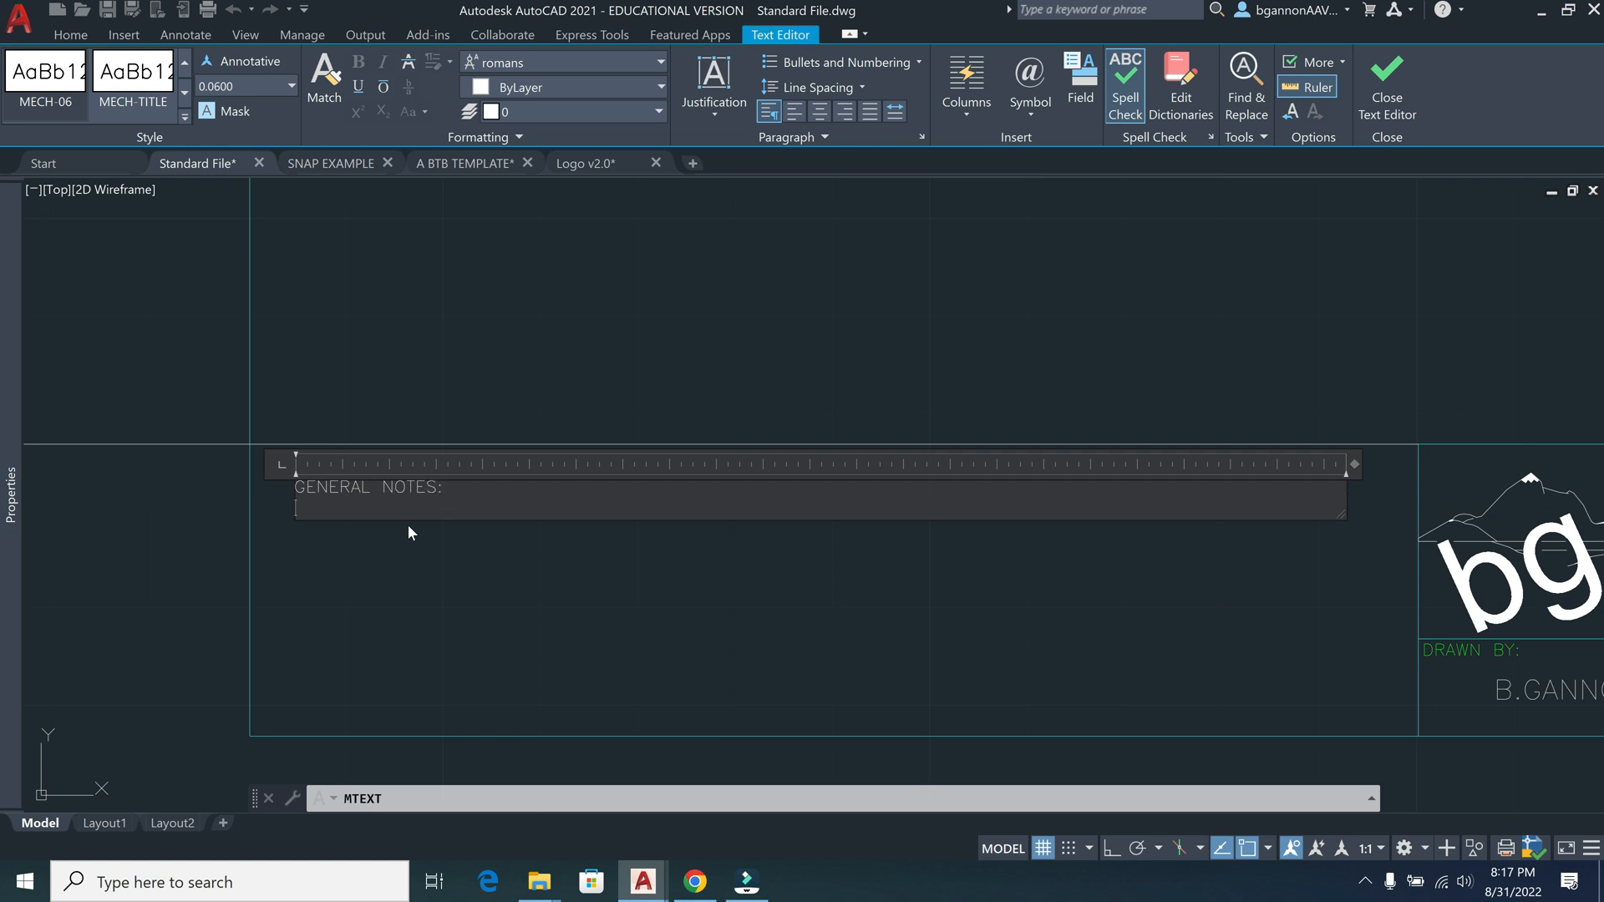
# Add numbered note 1 under the heading: "REMOVE ALL BURRS AND BREAK ALL SHARP EDGES"
pyautogui.write('1. REMOVE ALL BURRS AND B')
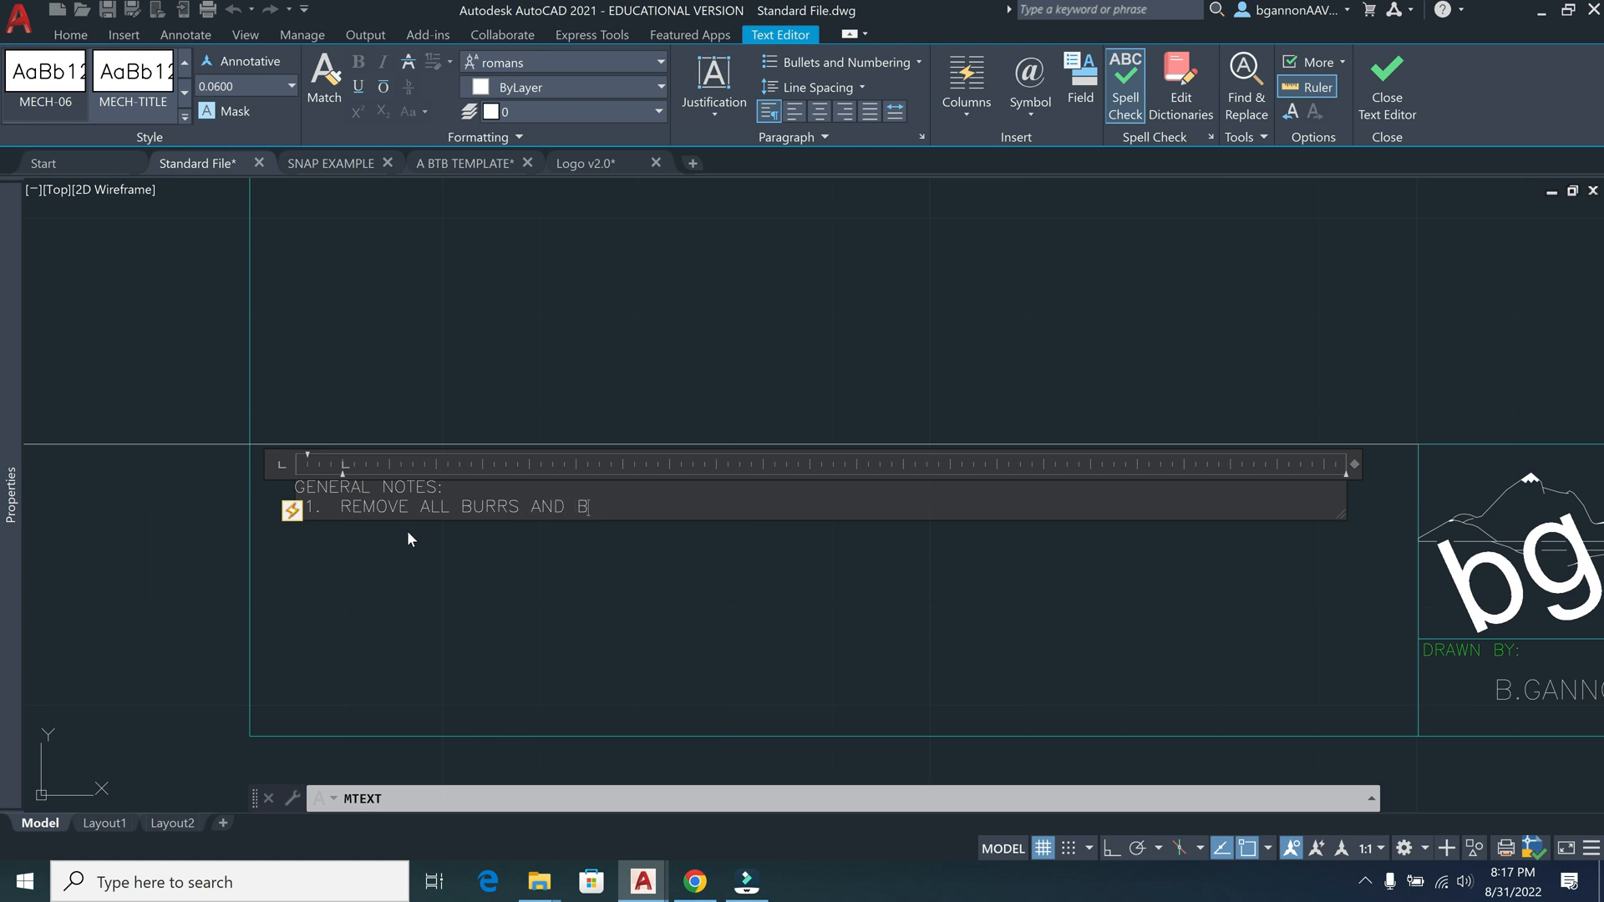
pyautogui.write('REAK ALL SHARP EDGES')
pyautogui.press('Return')
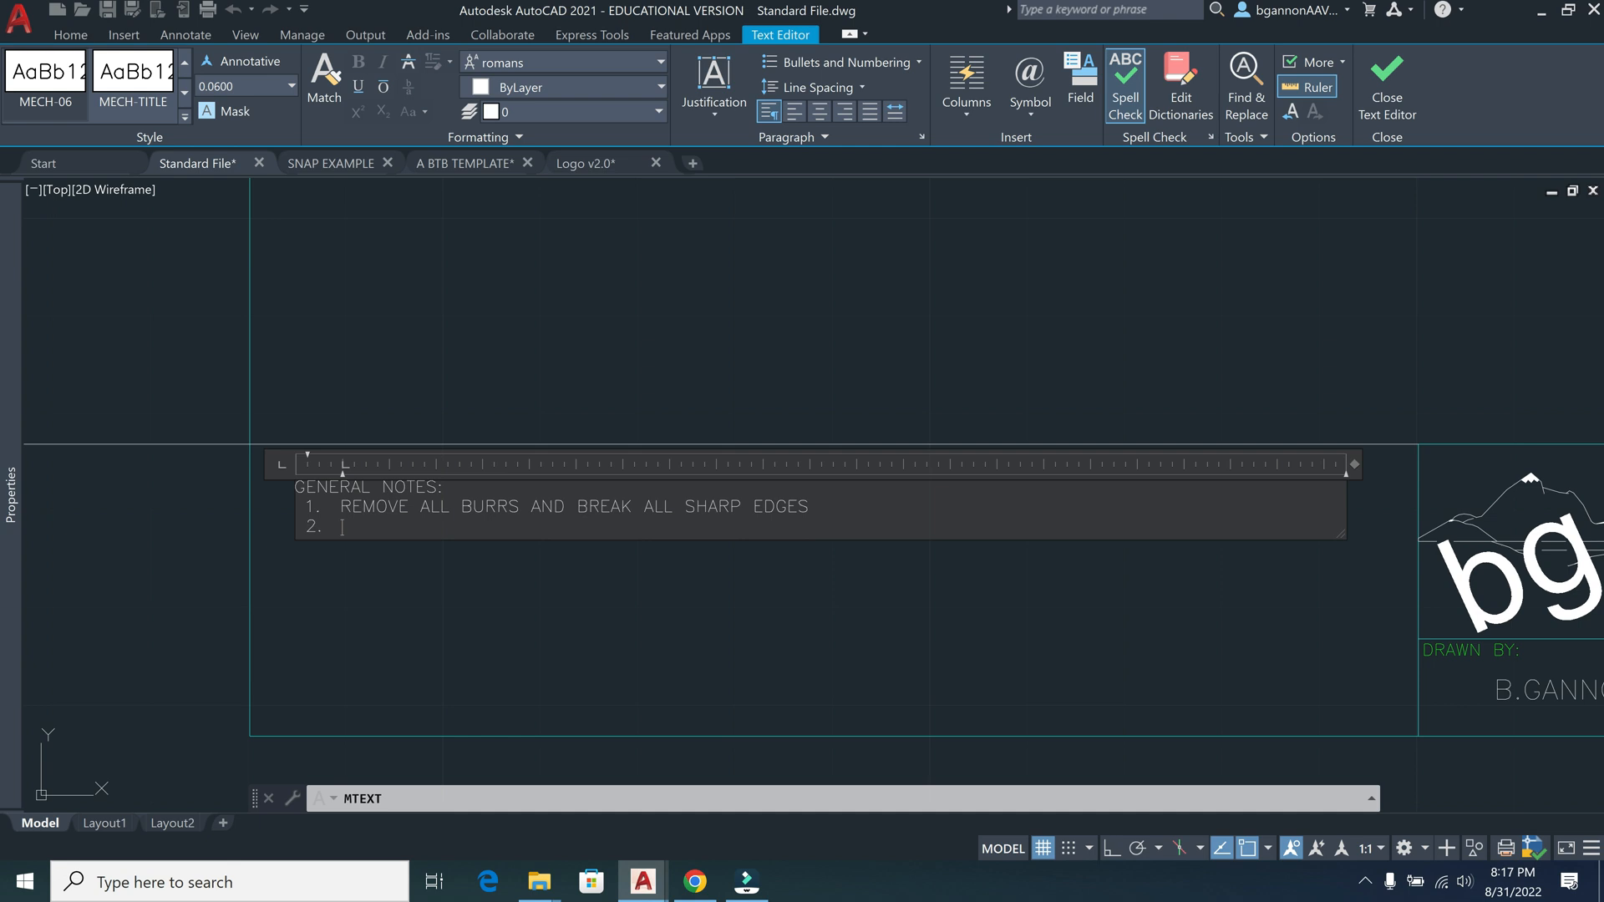
# Enter note 2 as "UNLESS OTHERWISE SPECIFIED ALL DIMENSION ARE IN INCHES"
pyautogui.write('UNLESS OTHRE')
pyautogui.press('BackSpace')
pyautogui.press('BackSpace')
pyautogui.write('ERWISE SPECIFIED A')
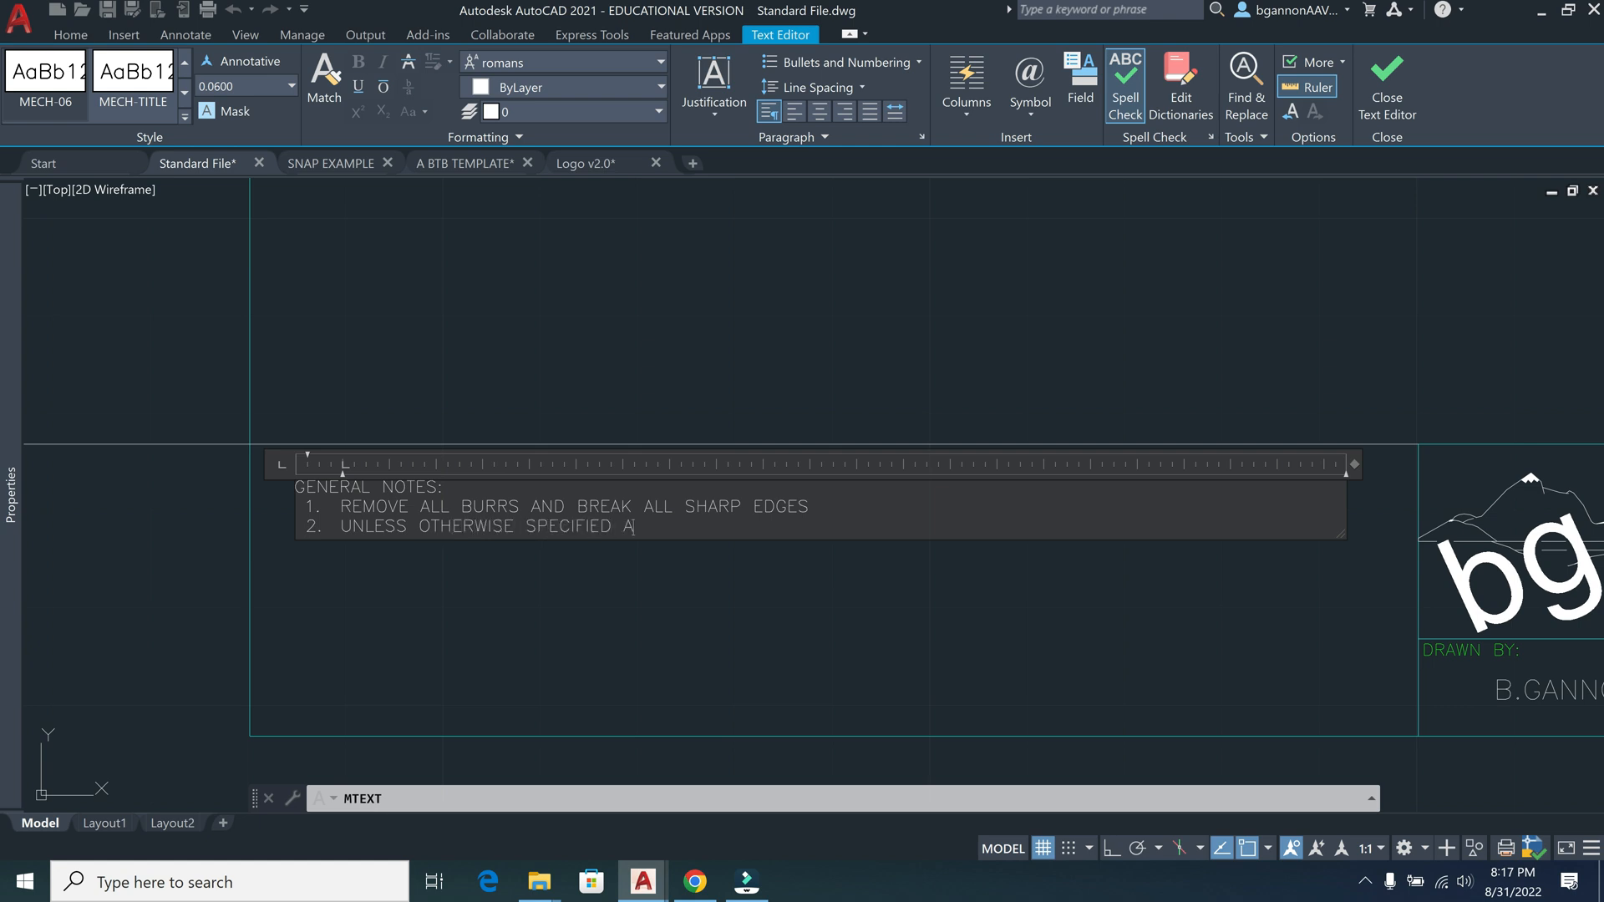
pyautogui.write('LL DIEM')
pyautogui.press('BackSpace')
pyautogui.write('MENSION ARE')
pyautogui.press('BackSpace')
pyautogui.write('INCHES')
pyautogui.press('Return')
# Enter note 3 as "MATERIAL: STEEL"
pyautogui.write('MATERI')
pyautogui.write('A: ST')
pyautogui.press('BackSpace')
pyautogui.press('BackSpace')
pyautogui.press('BackSpace')
pyautogui.write('IAL:')
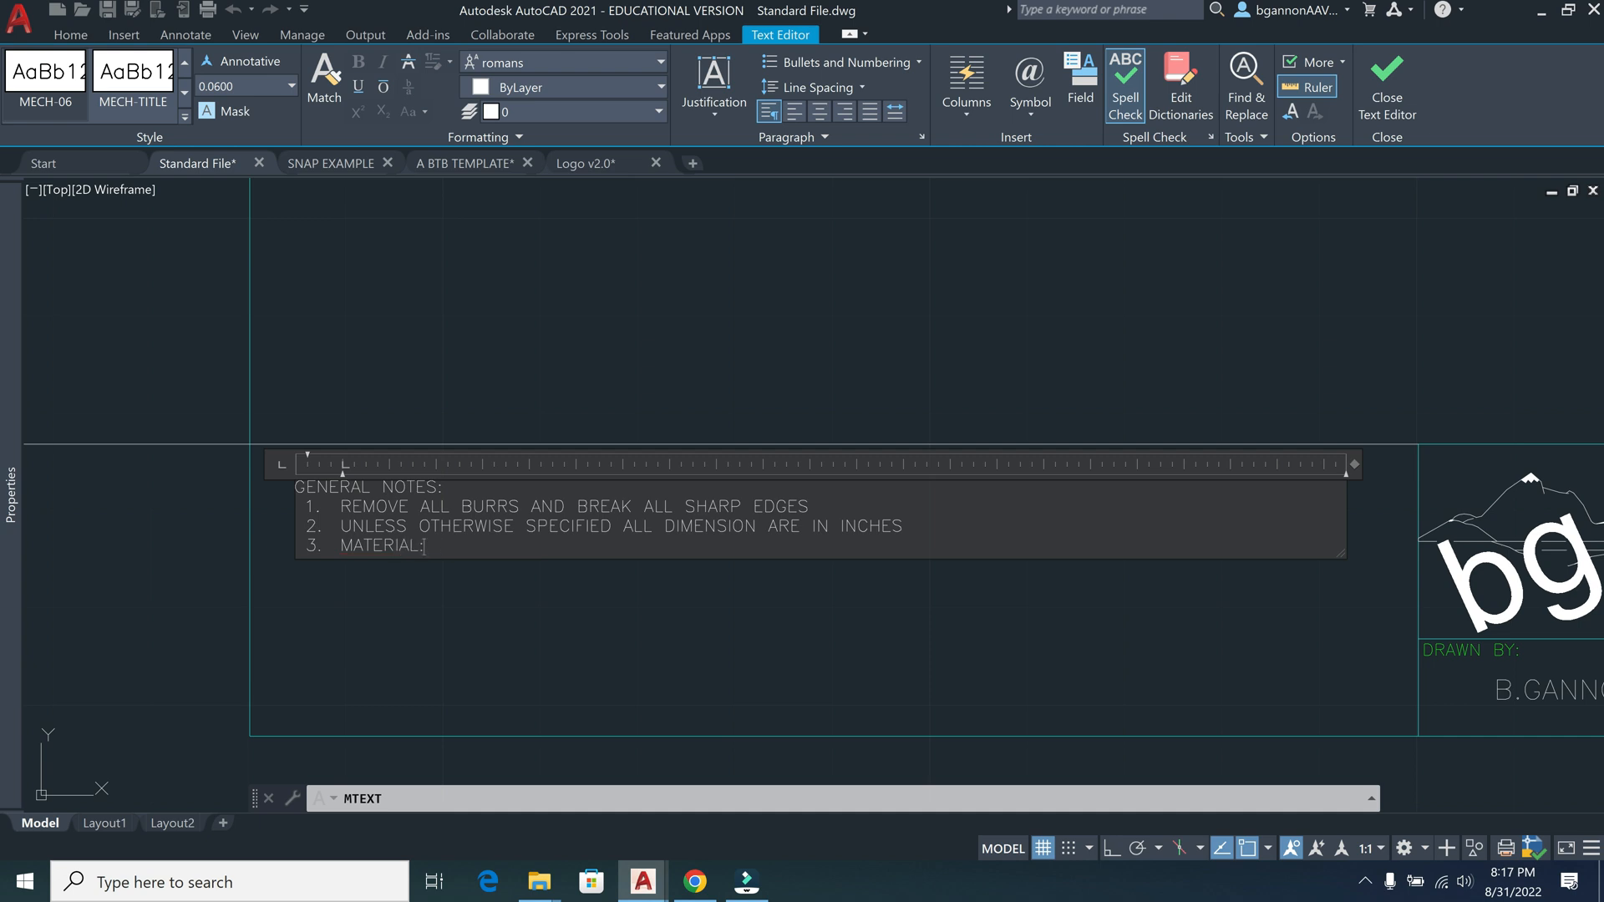
pyautogui.write(' STEEL')
# Apply the MECH text style to all of the general notes text and finish editing it
pyautogui.hotkey('ctrl', 'a')
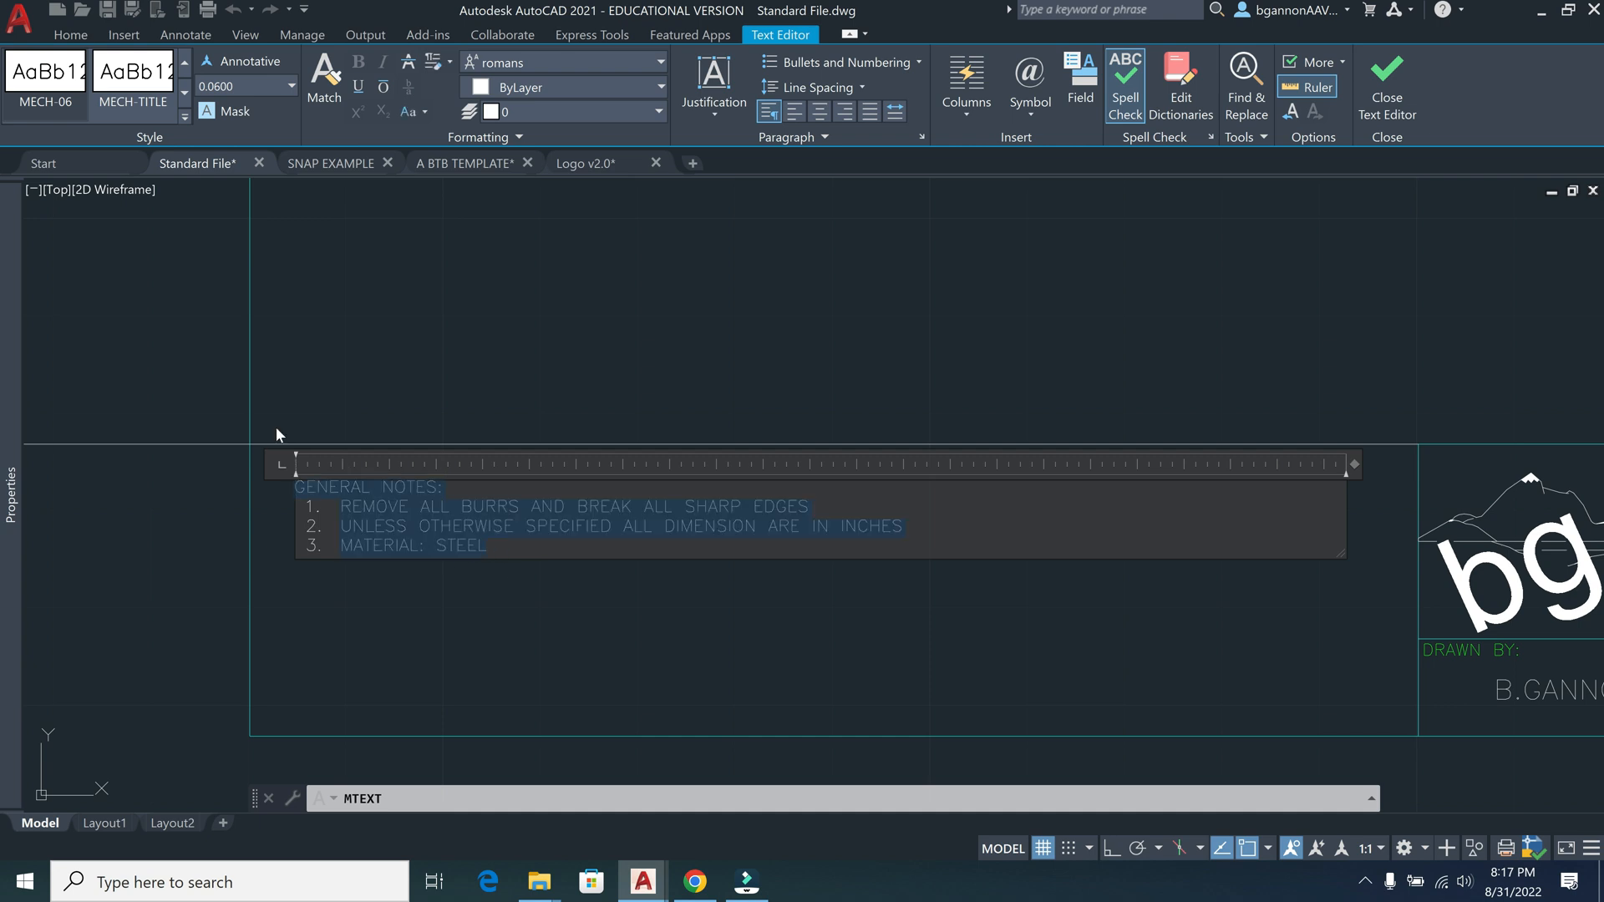
pyautogui.click(47, 101)
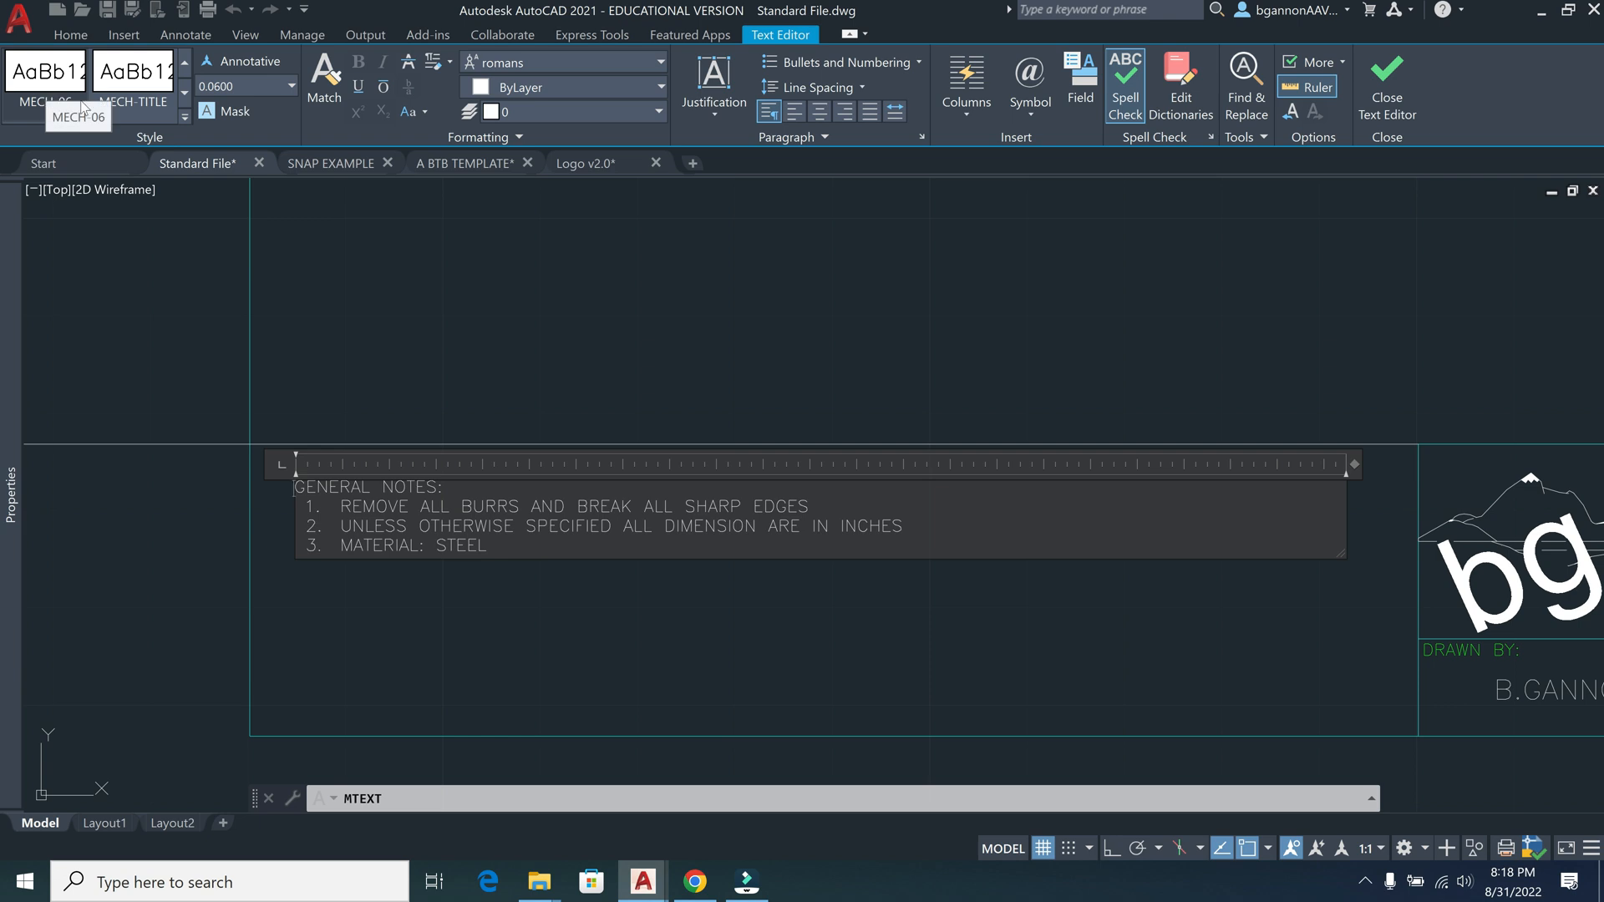
pyautogui.hotkey('ctrl', 'a')
pyautogui.click(184, 93)
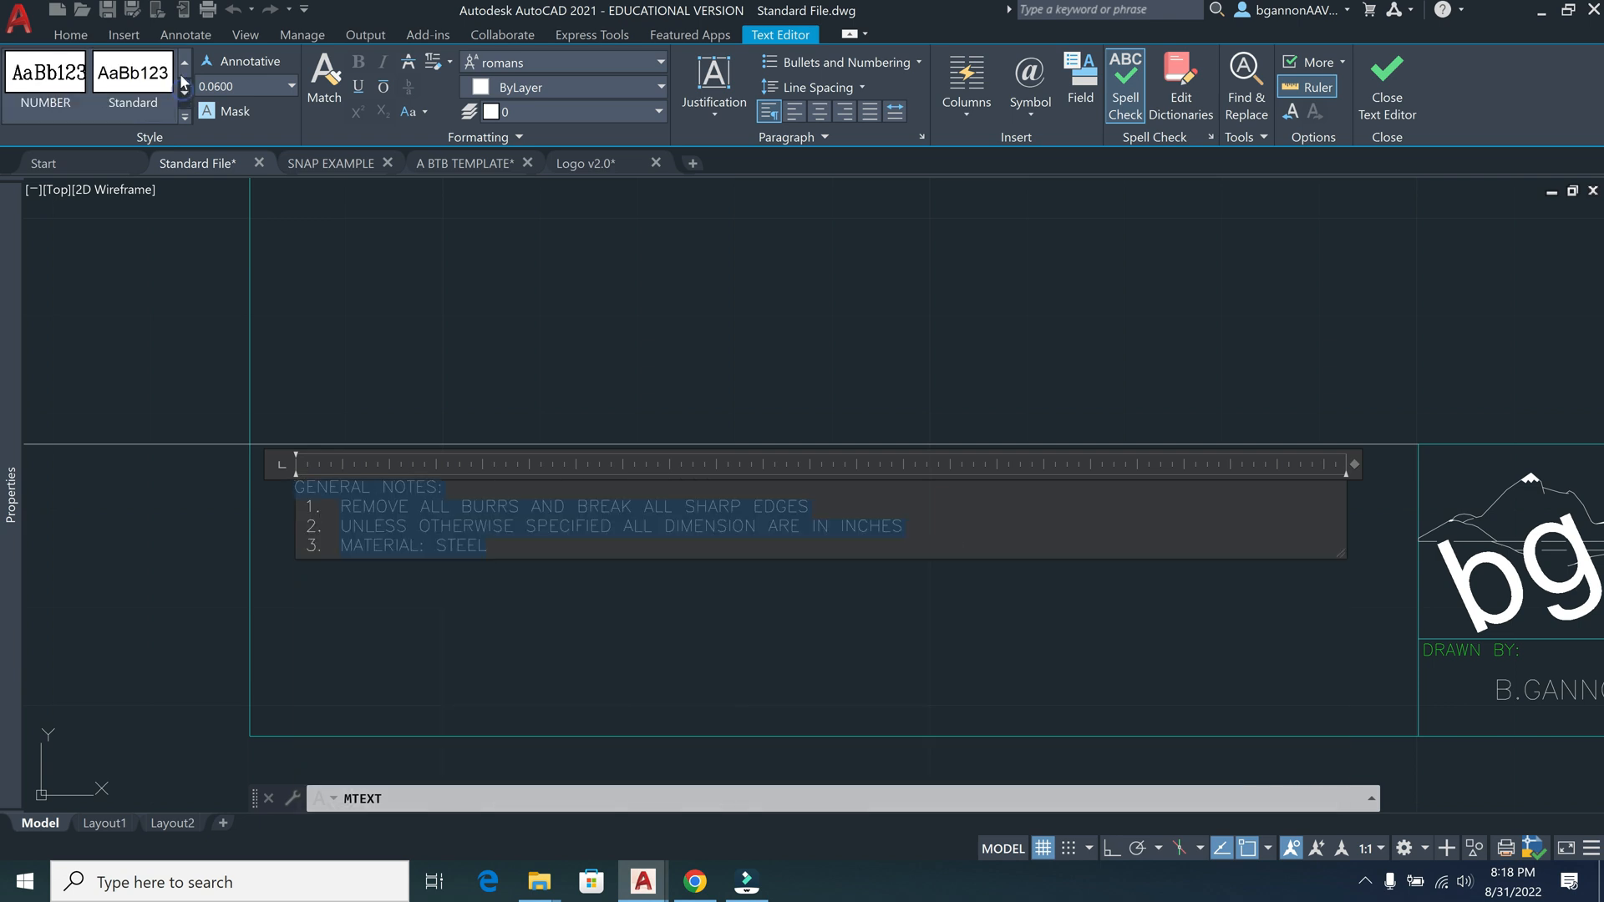
pyautogui.click(183, 63)
pyautogui.click(183, 63)
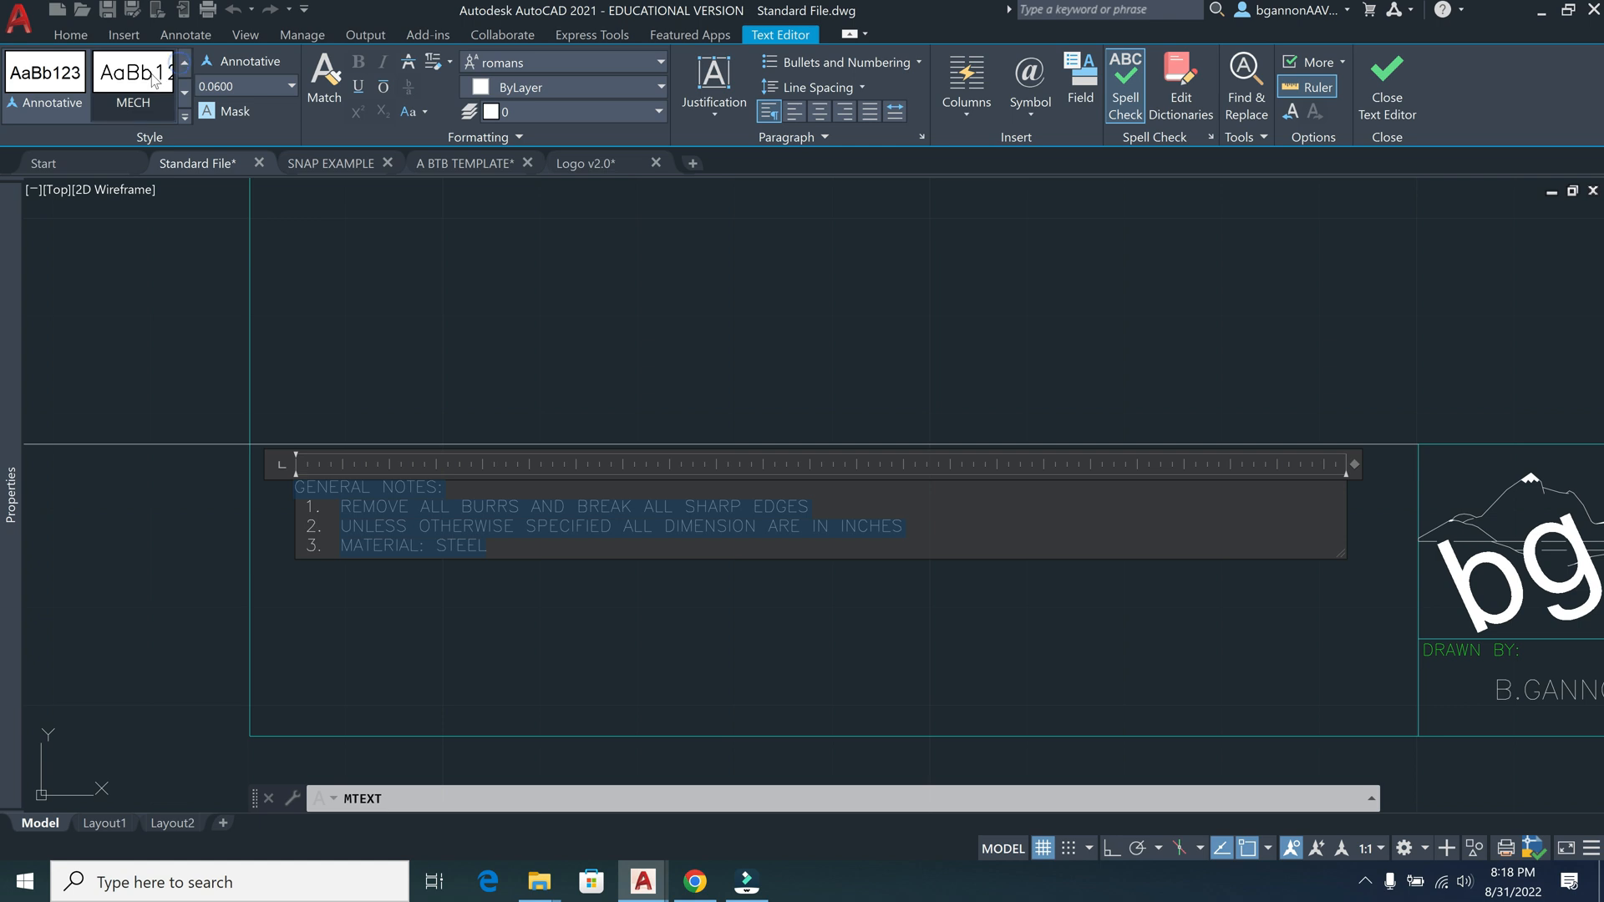
pyautogui.click(156, 82)
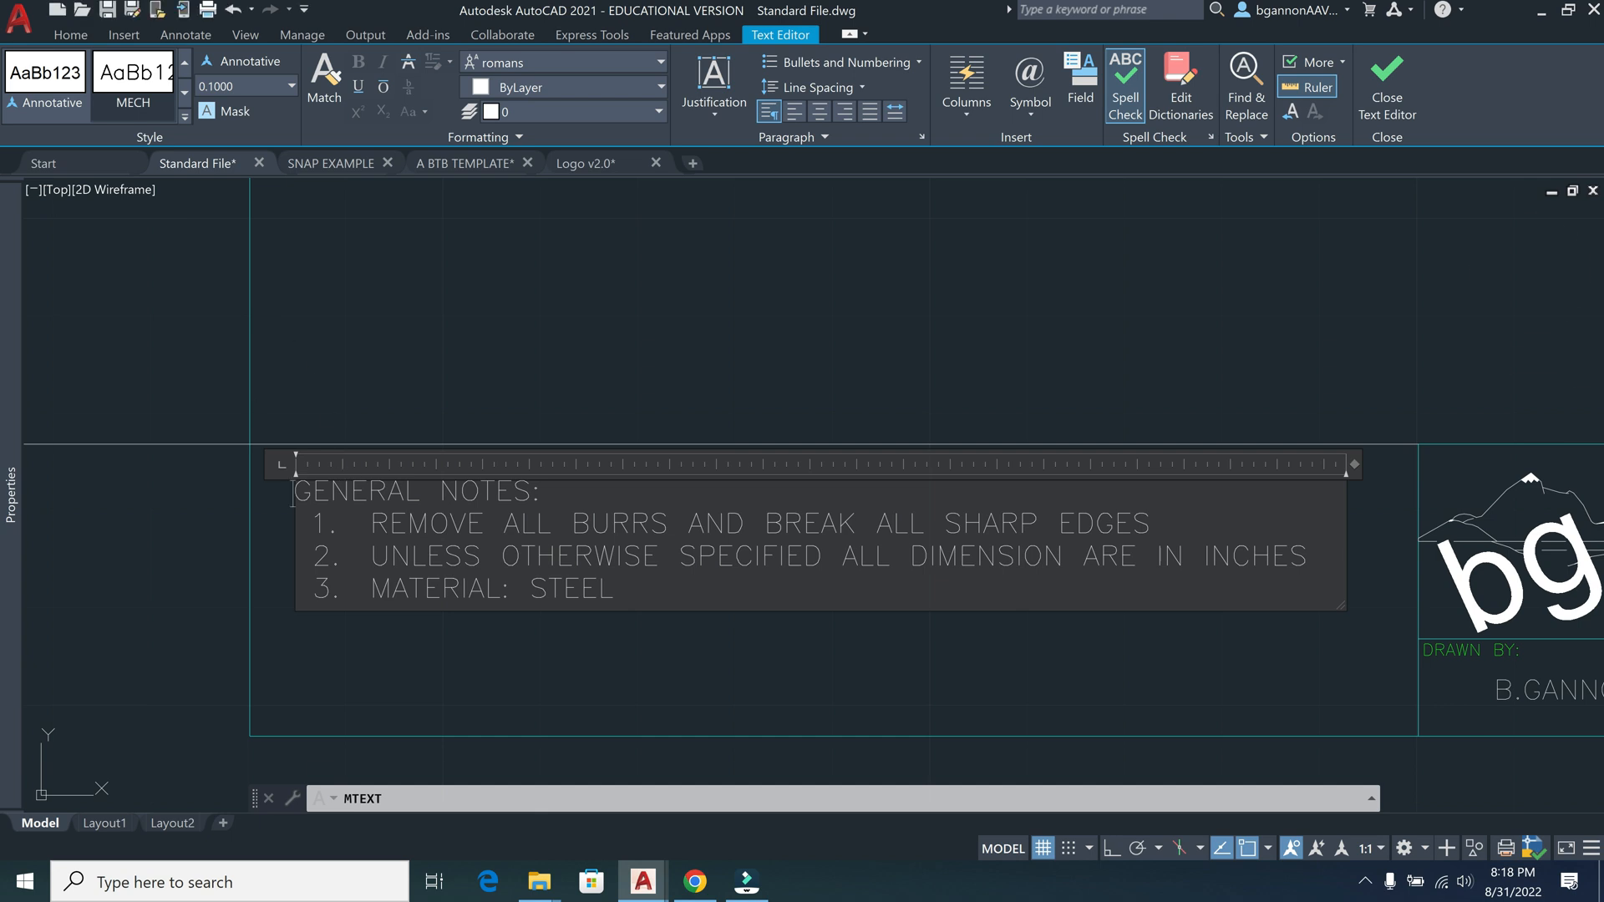
pyautogui.click(208, 373)
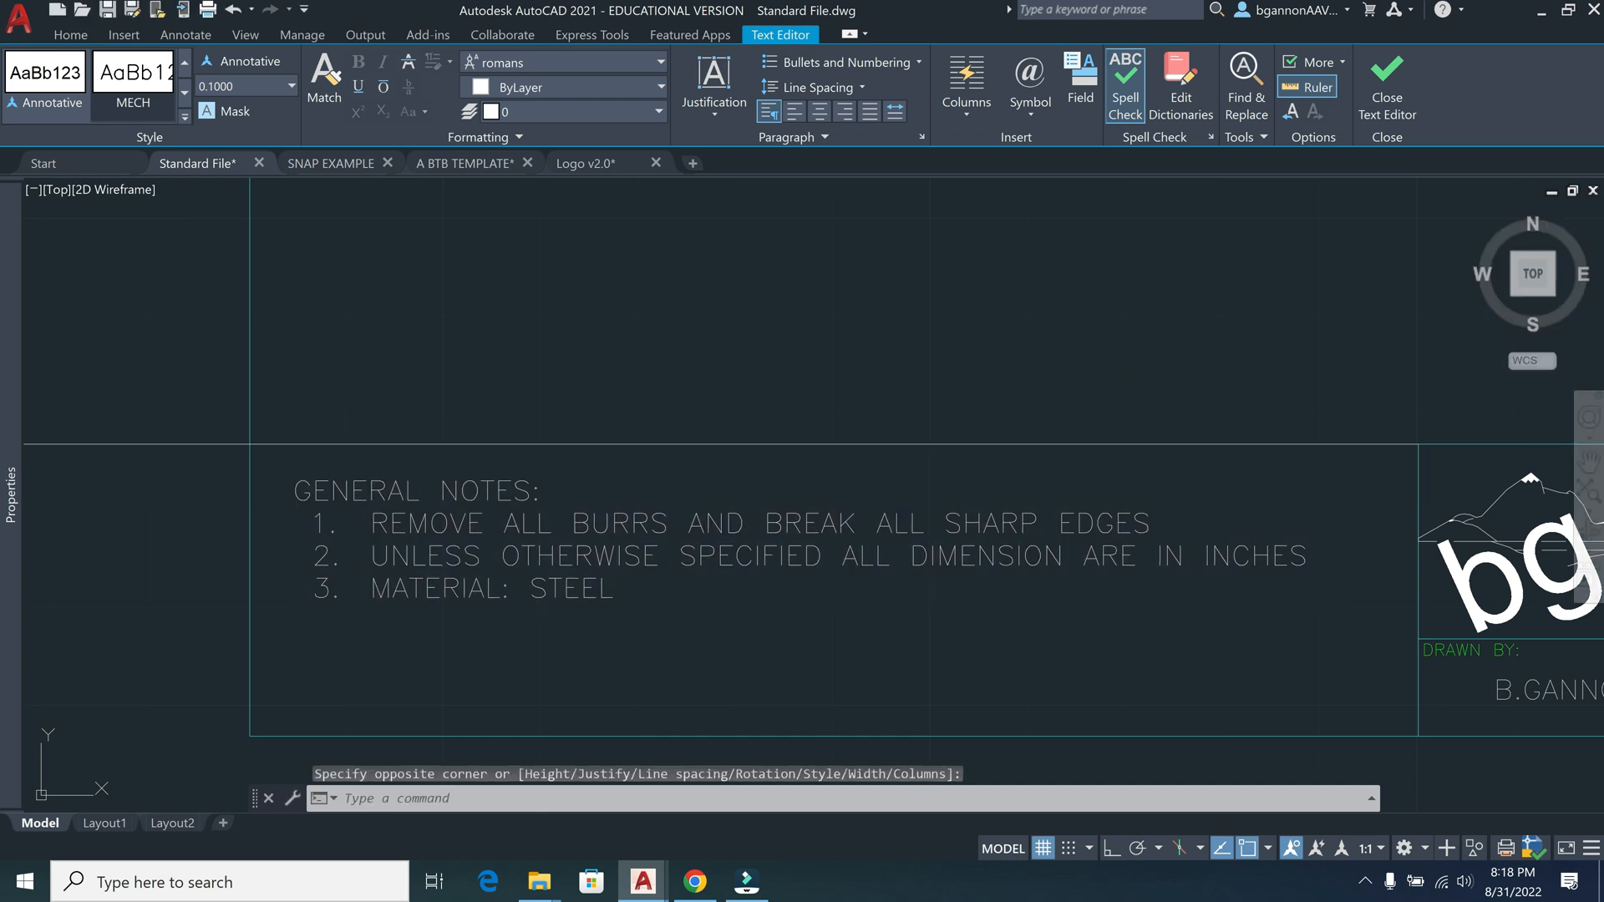
# Shift the general notes down and slightly right within the border's lower-left area, and assign them to the TEXT layer
pyautogui.click(429, 525)
pyautogui.click(443, 547)
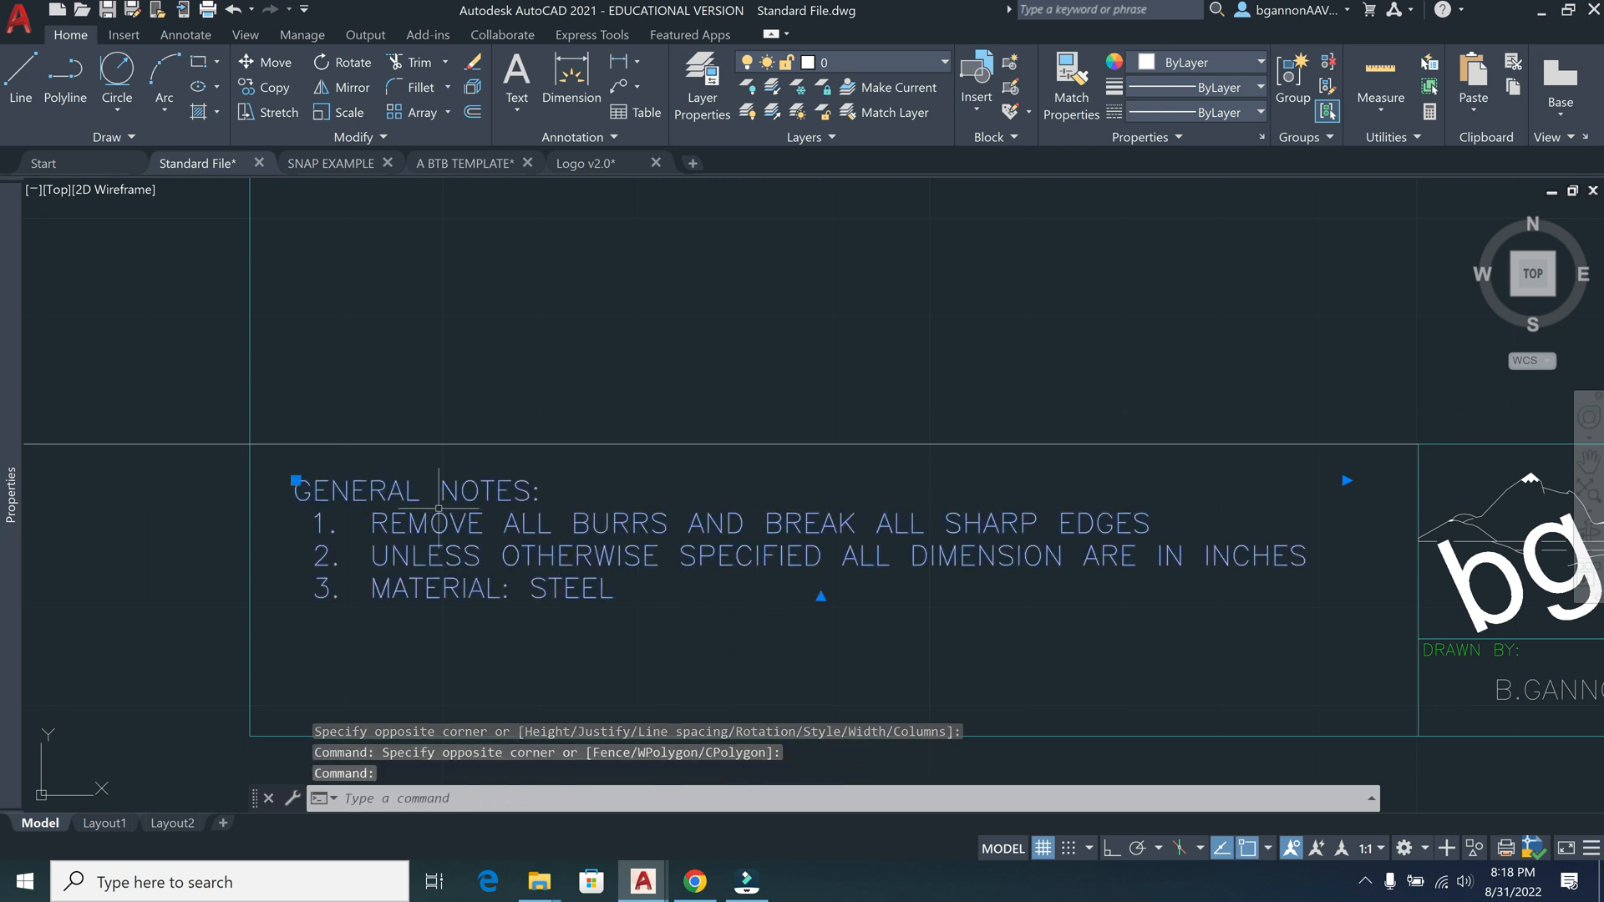
pyautogui.click(295, 480)
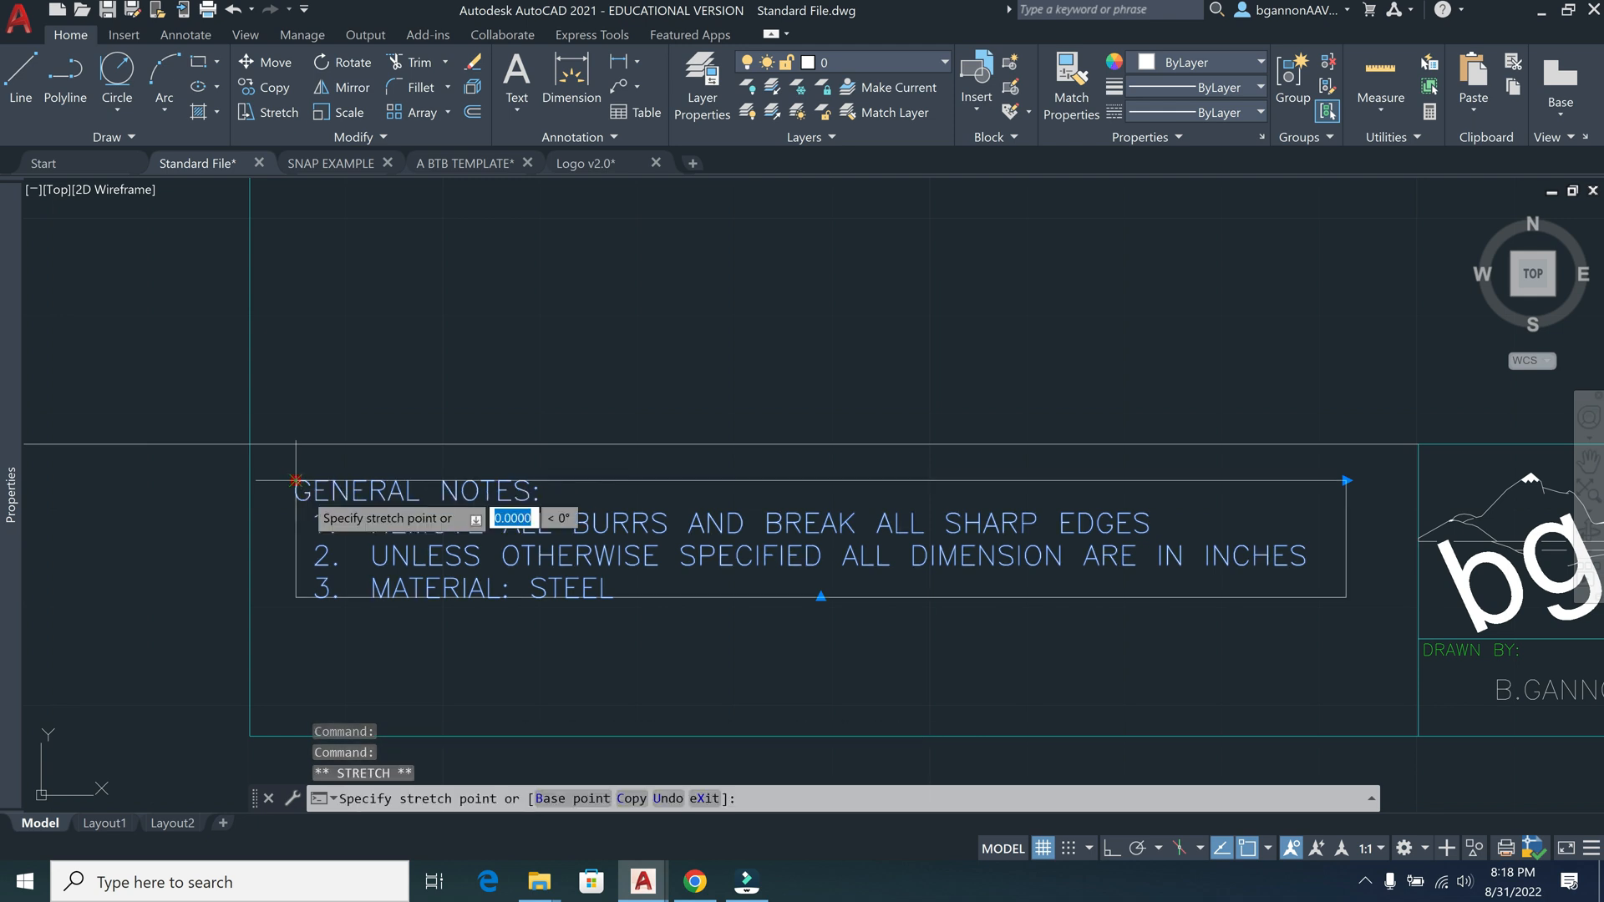
pyautogui.click(310, 533)
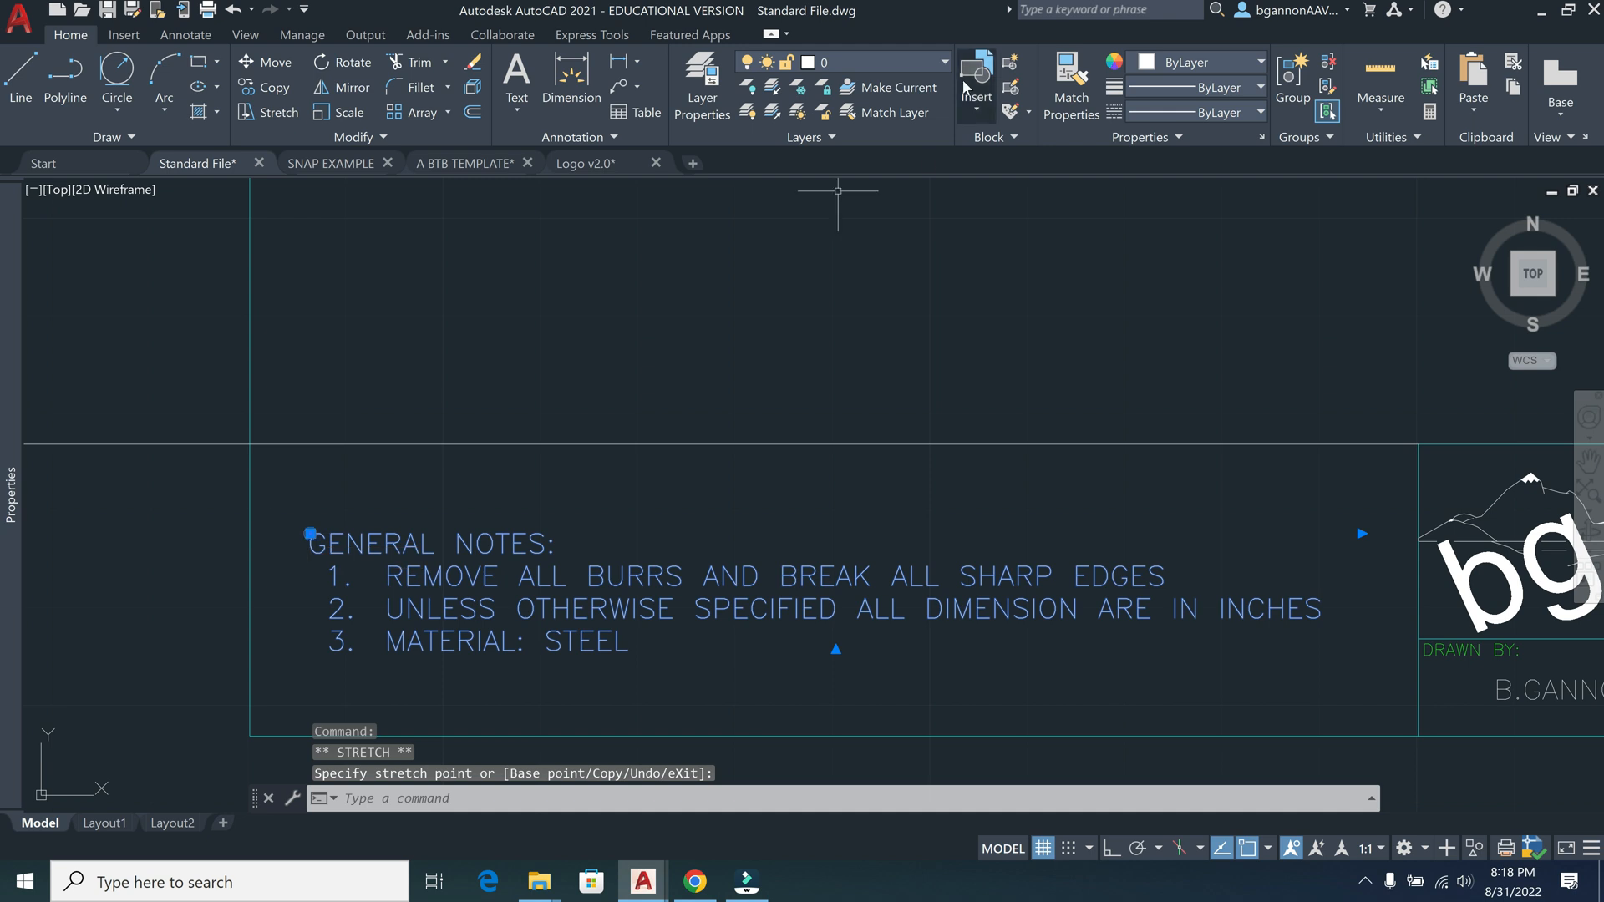
pyautogui.click(929, 64)
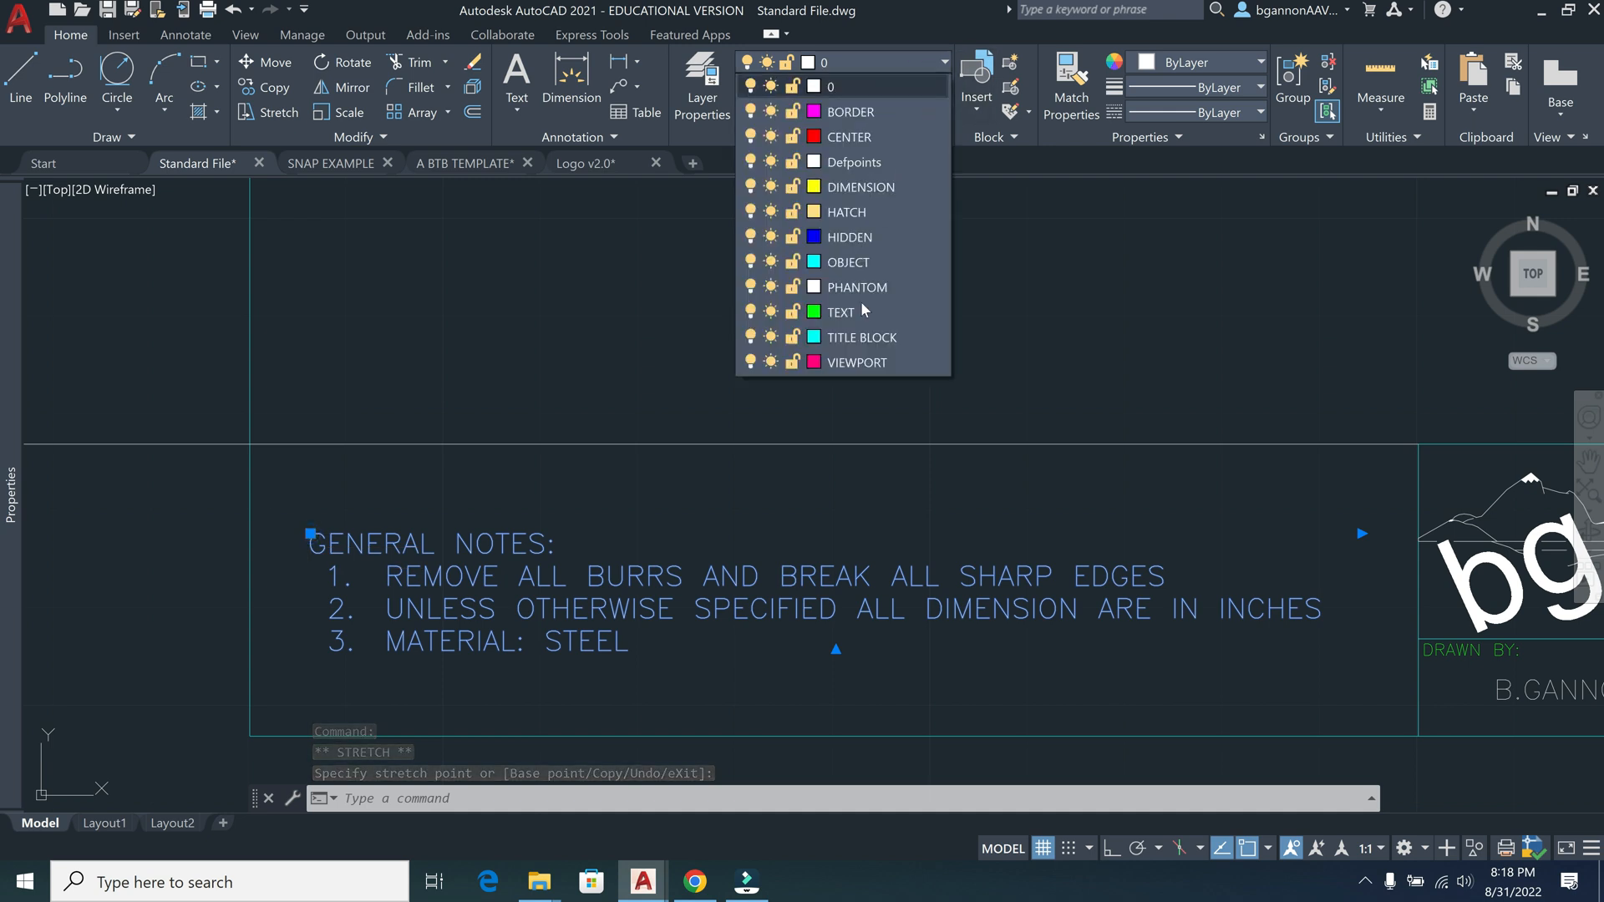
pyautogui.click(859, 311)
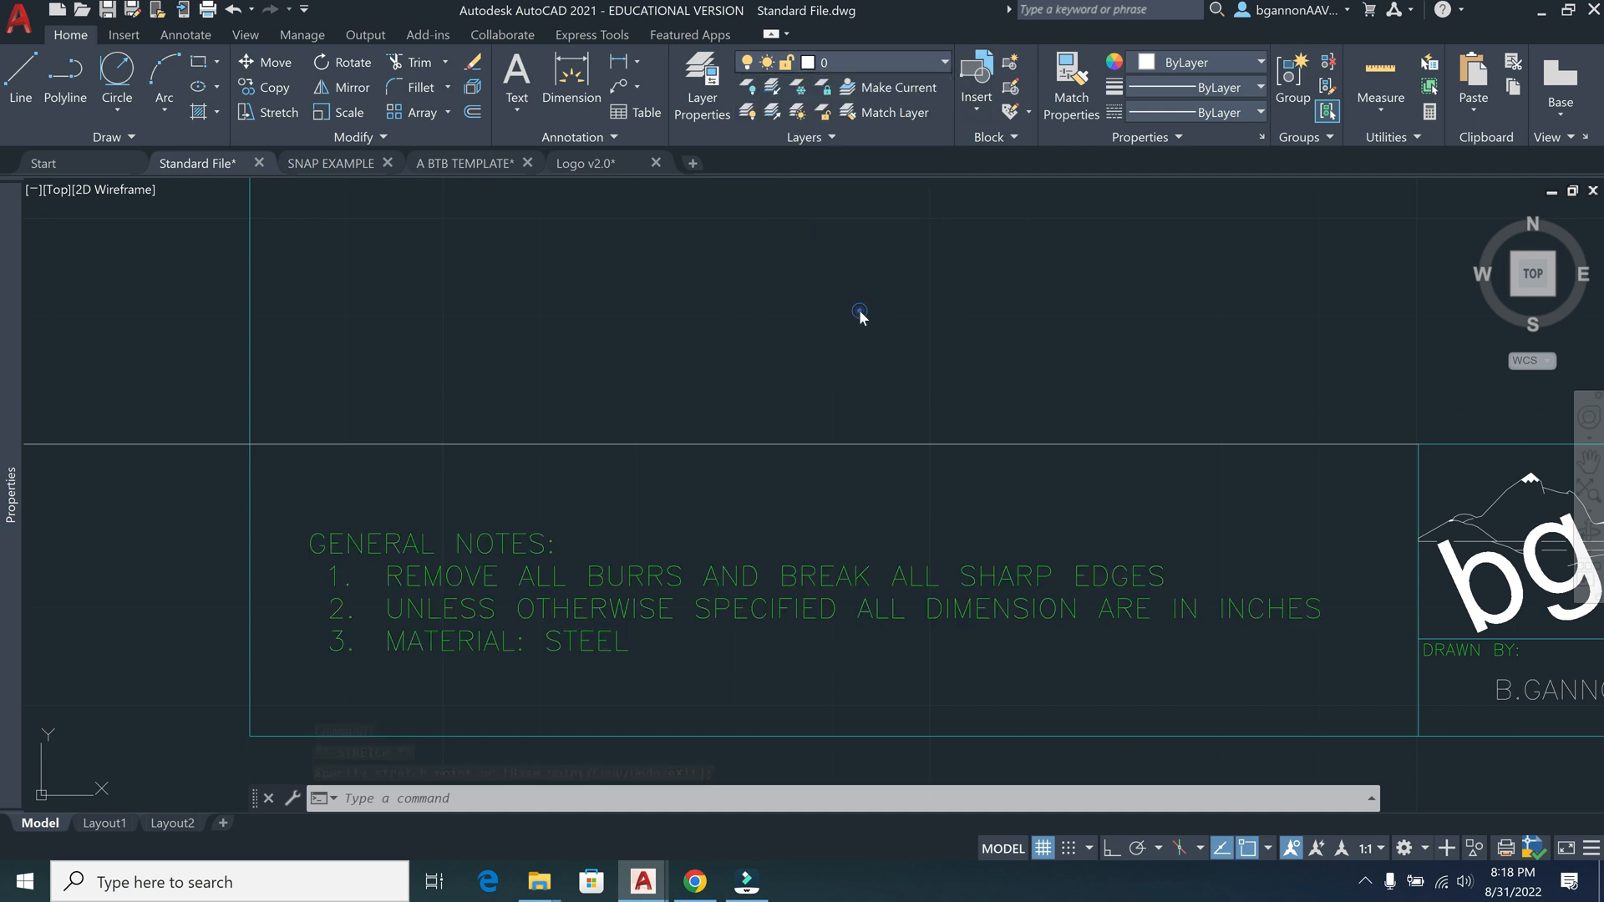
# Delete the horizontal guide line above the general notes, leaving the notes text in place
pyautogui.click(833, 443)
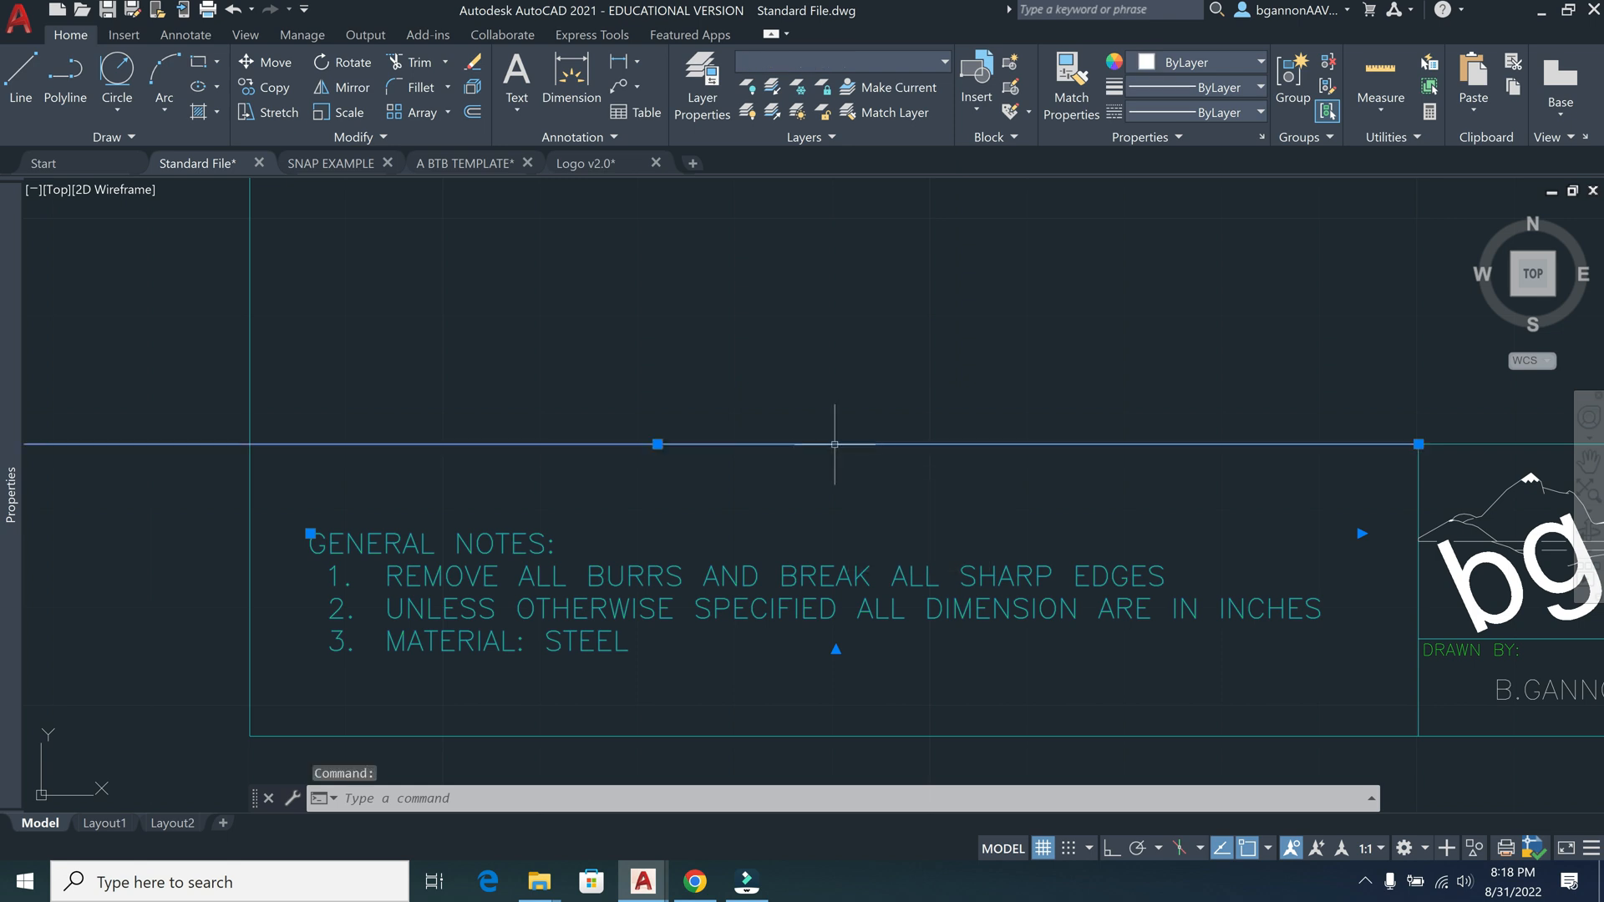
pyautogui.press('Escape')
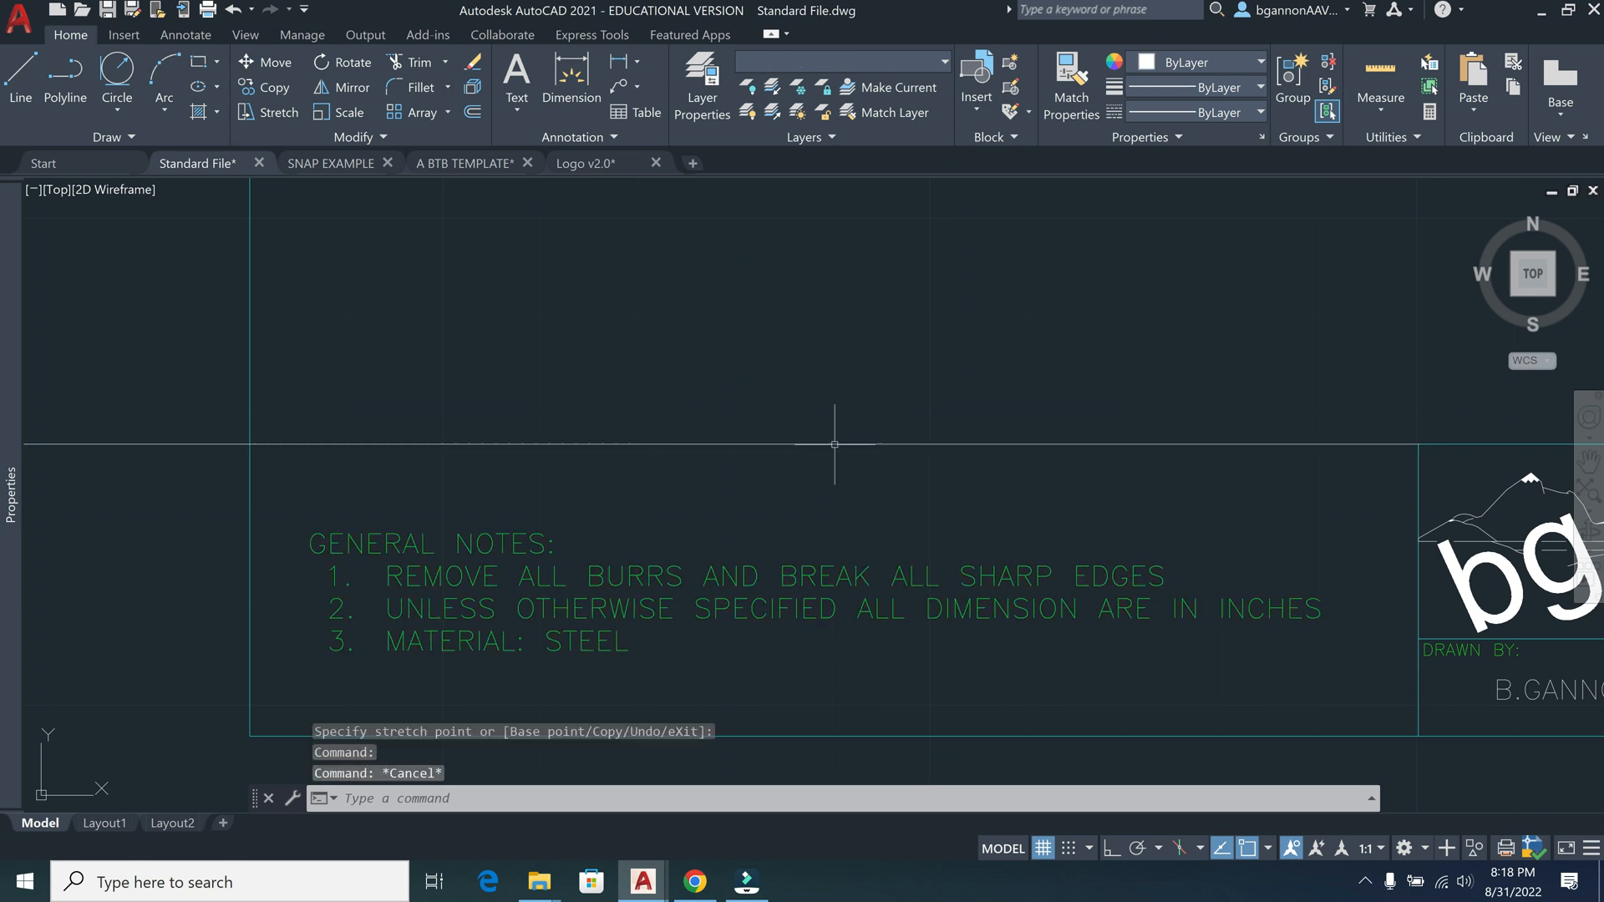
pyautogui.click(834, 444)
pyautogui.press('Delete')
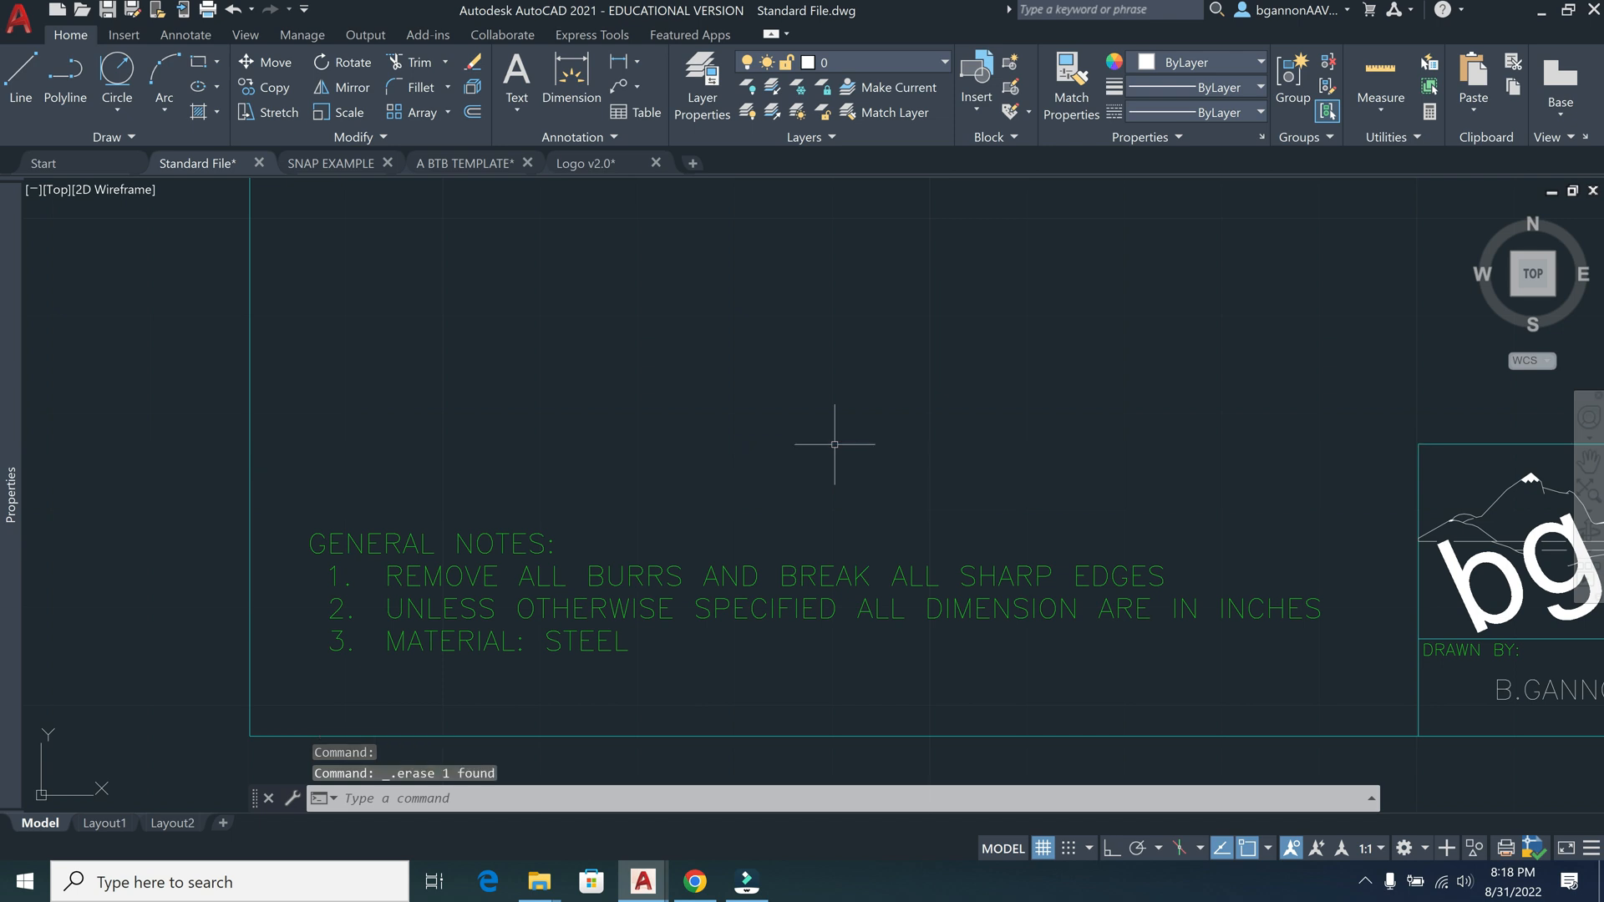
pyautogui.scroll(-6, 834, 444)
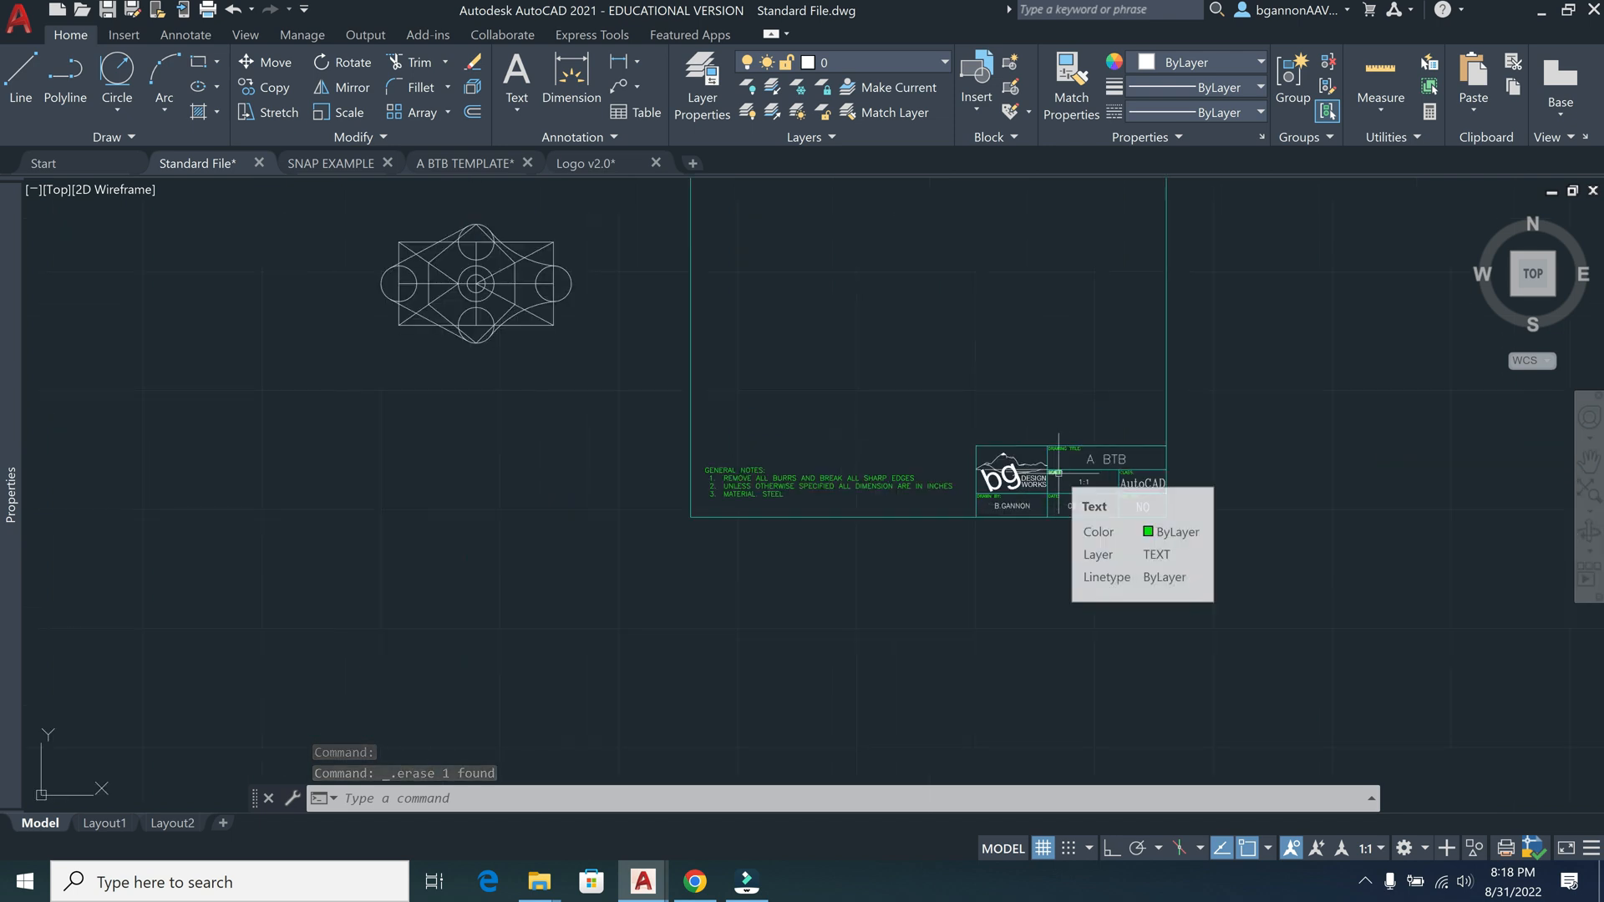
pyautogui.scroll(1, 1059, 473)
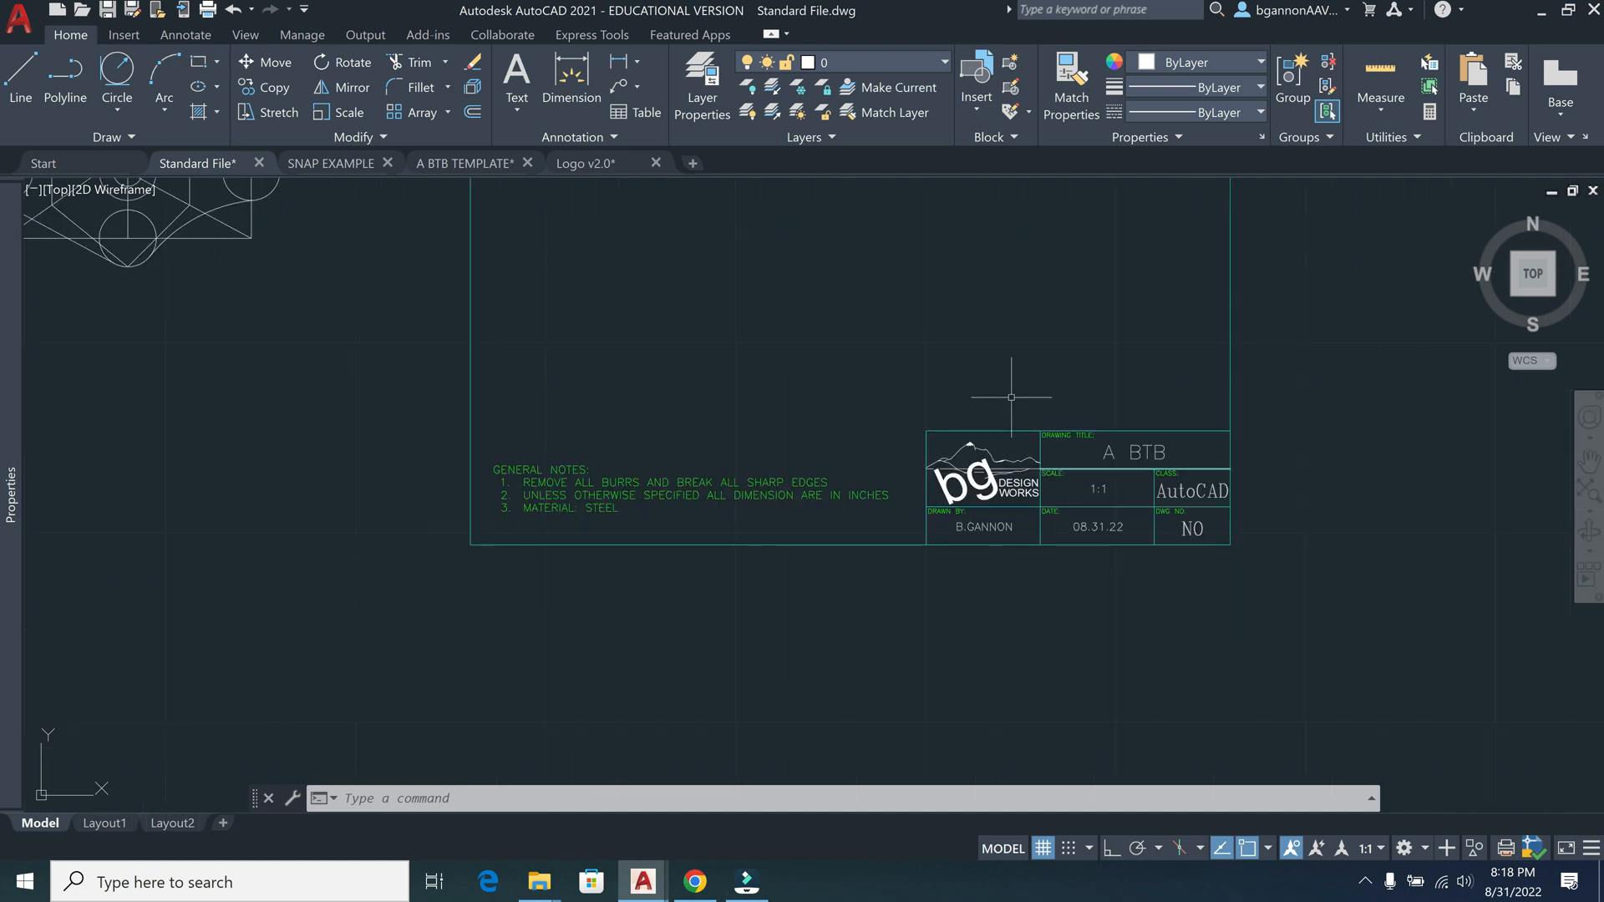
pyautogui.moveTo(1003, 386); pyautogui.dragTo(954, 549, button='middle')
pyautogui.scroll(1, 969, 507)
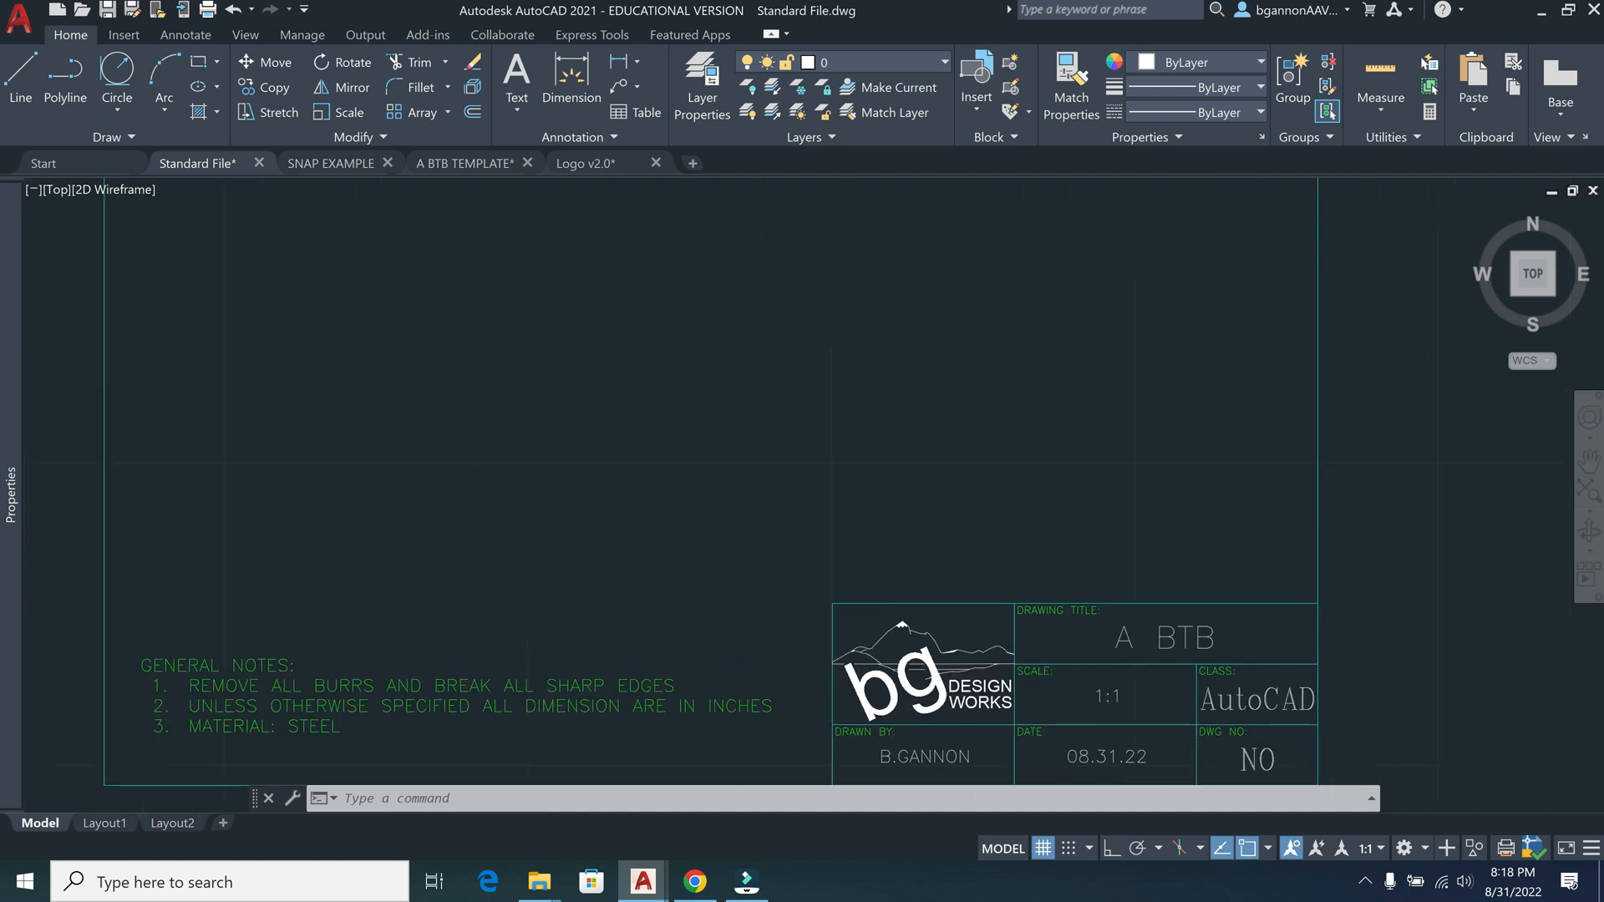
pyautogui.scroll(-2, 860, 501)
pyautogui.moveTo(705, 461)
pyautogui.mouseDown(button='middle')
pyautogui.moveTo(701, 441)
pyautogui.moveTo(687, 510)
pyautogui.mouseUp(button='middle')
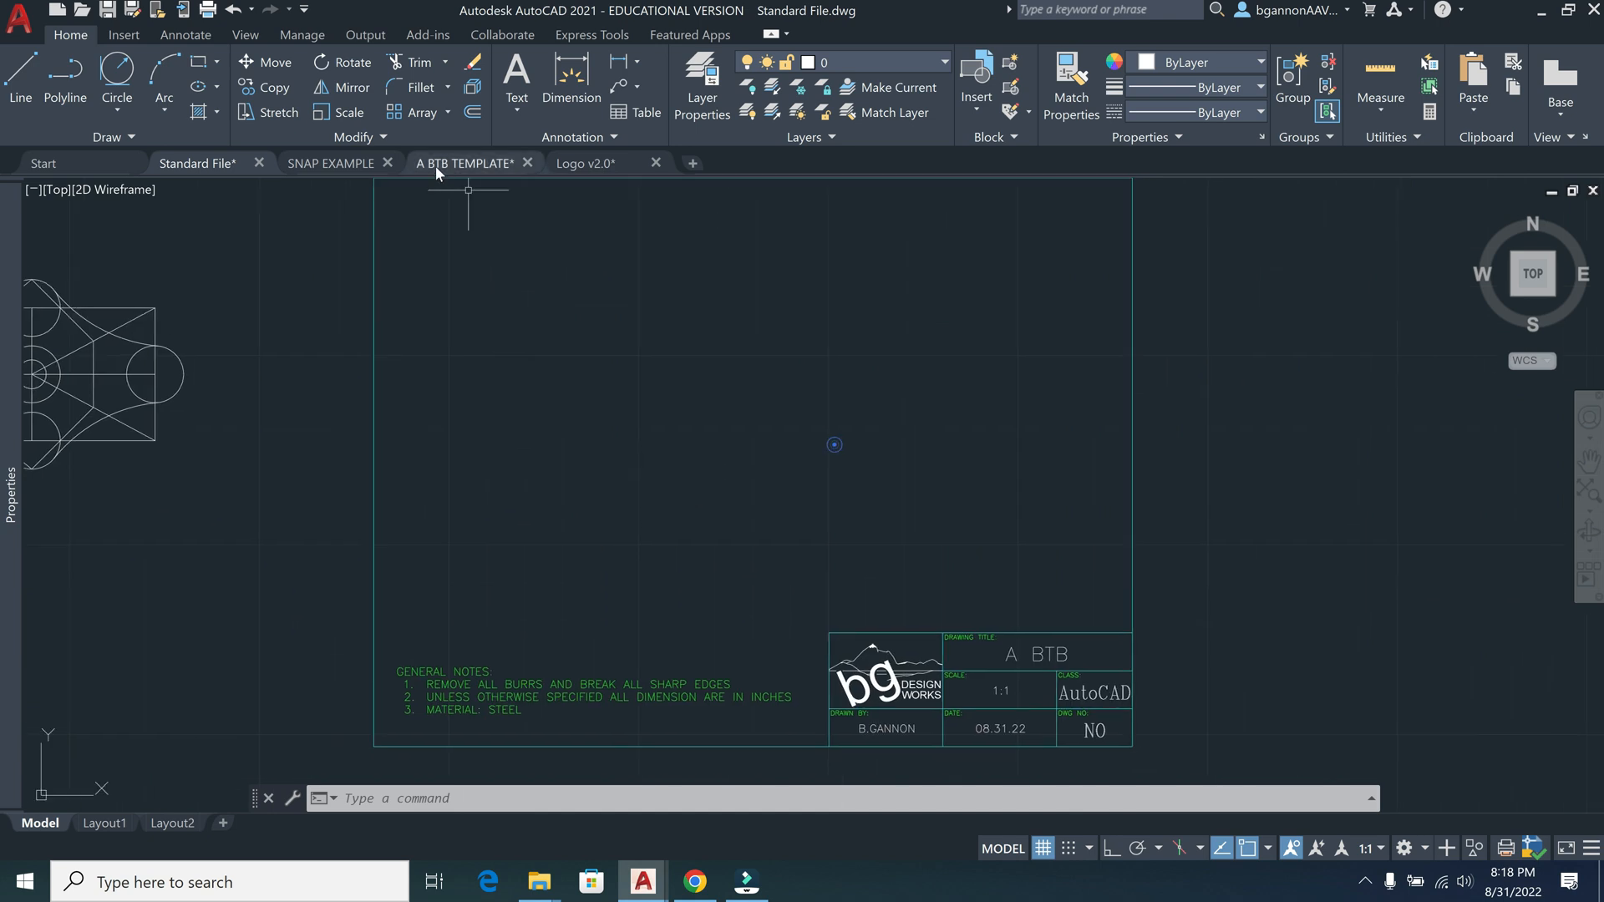
pyautogui.moveTo(435, 170)
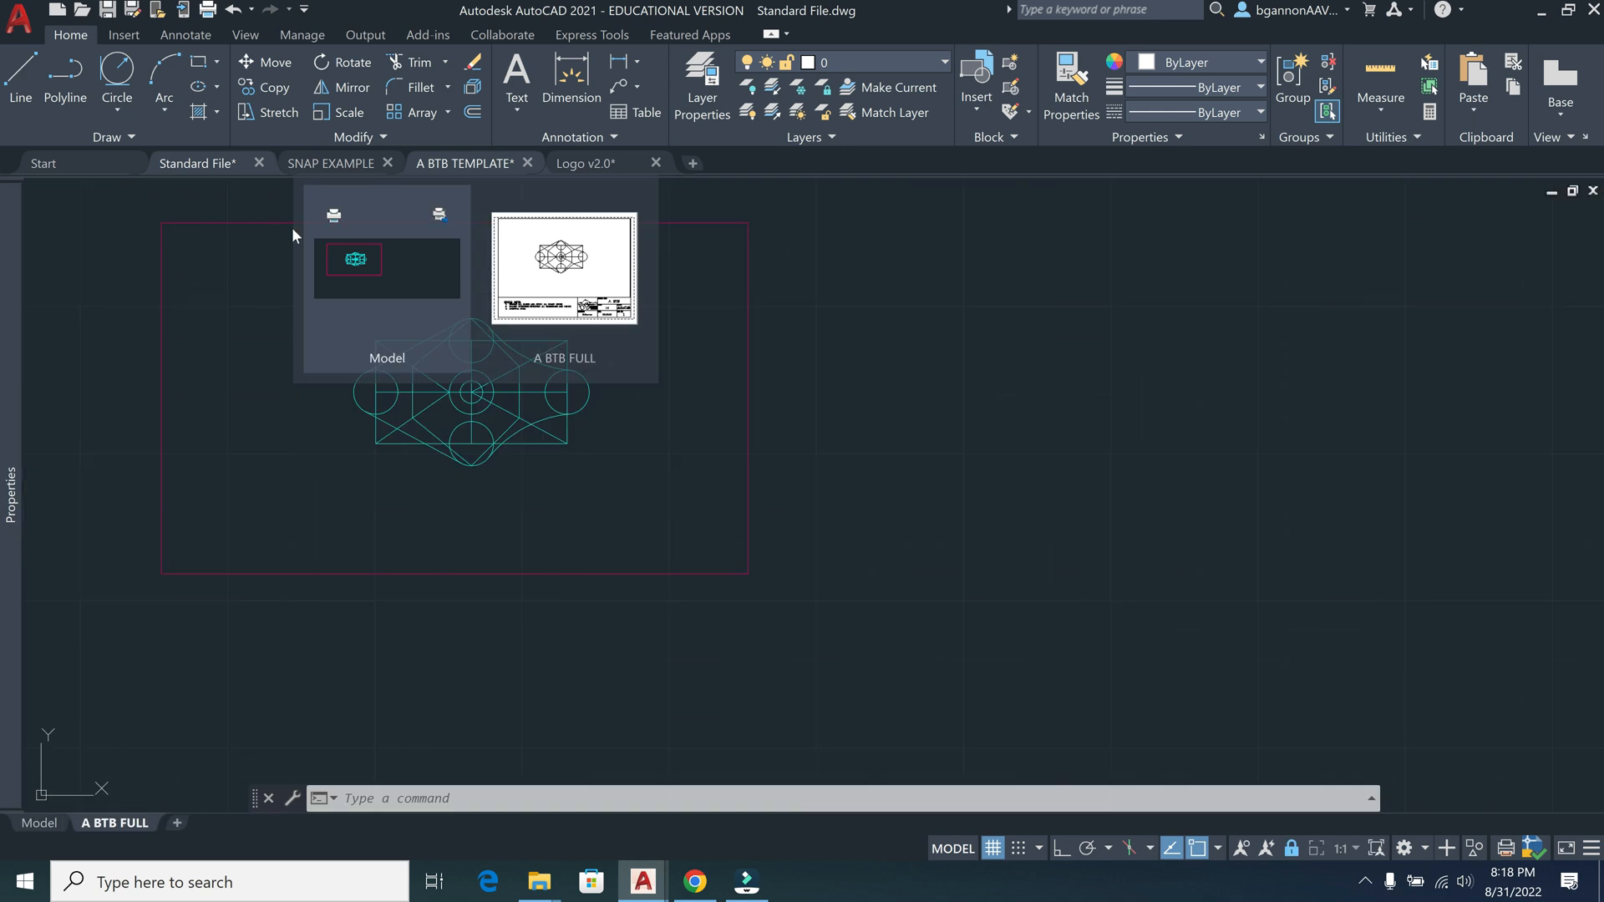
pyautogui.click(231, 163)
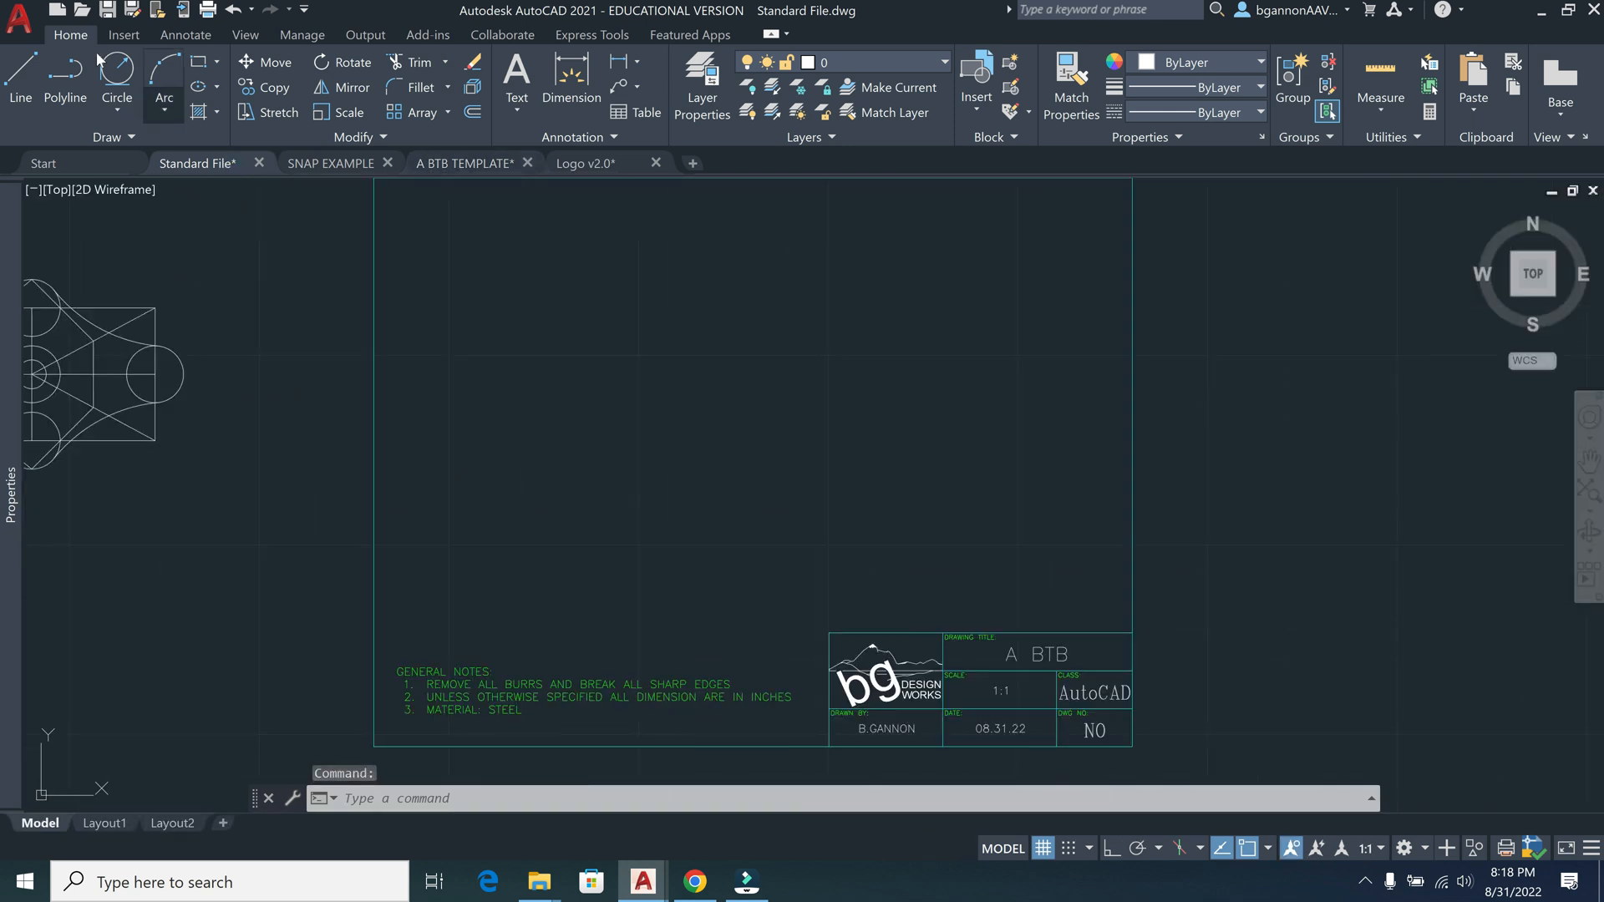
# Start saving the Standard File drawing as a new file in the Module 2 folder inside Mech 1 on the Desktop
pyautogui.click(18, 18)
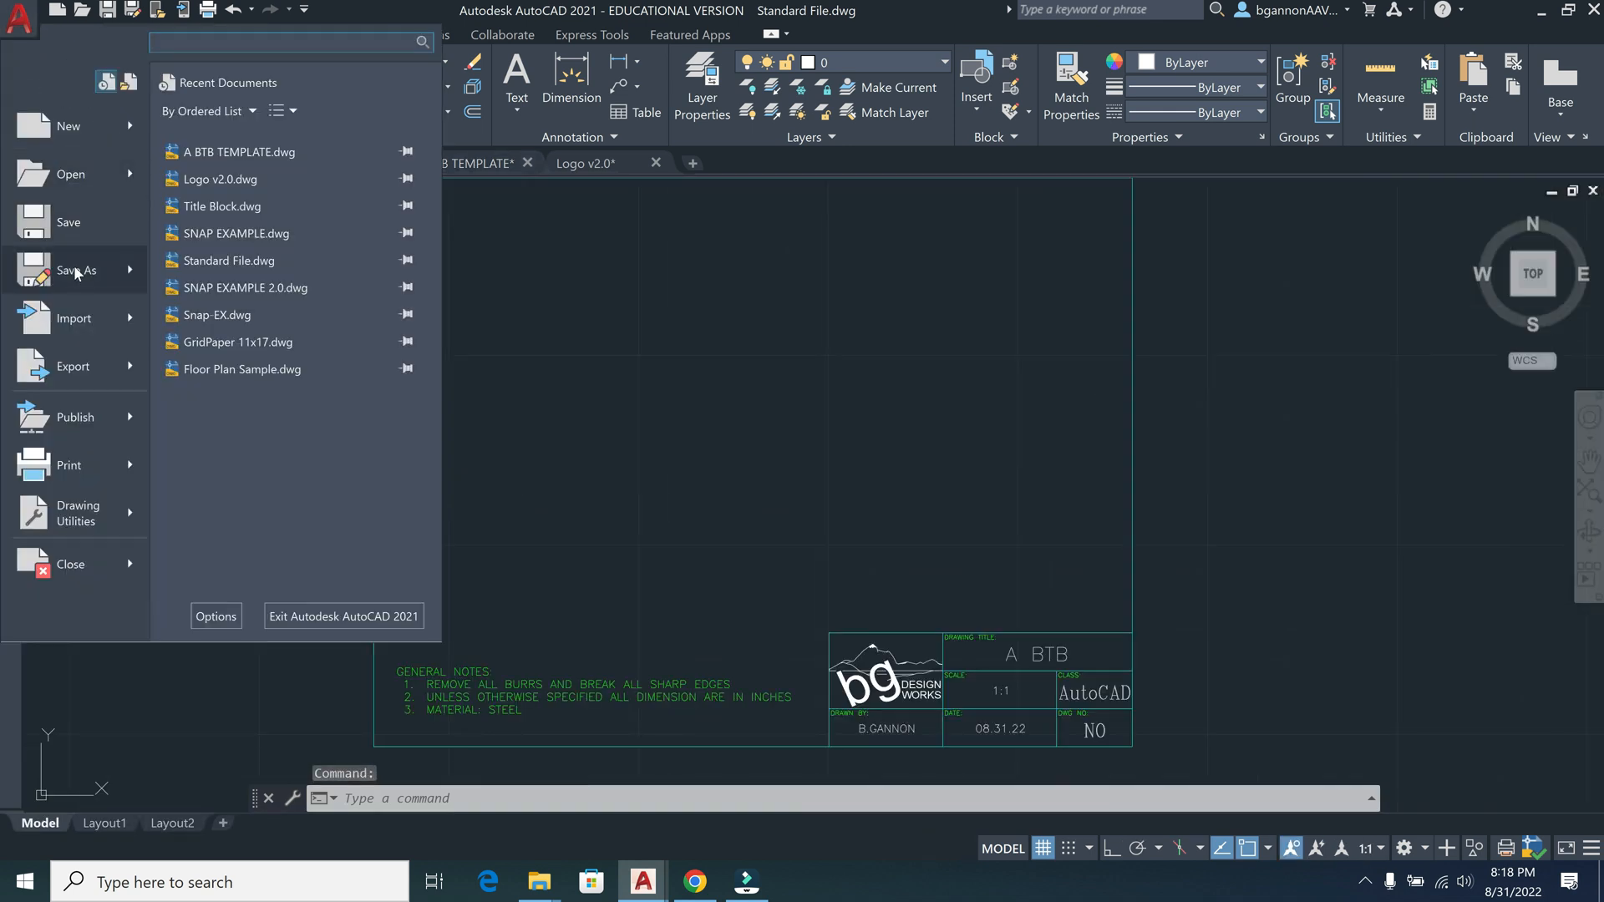
pyautogui.click(87, 264)
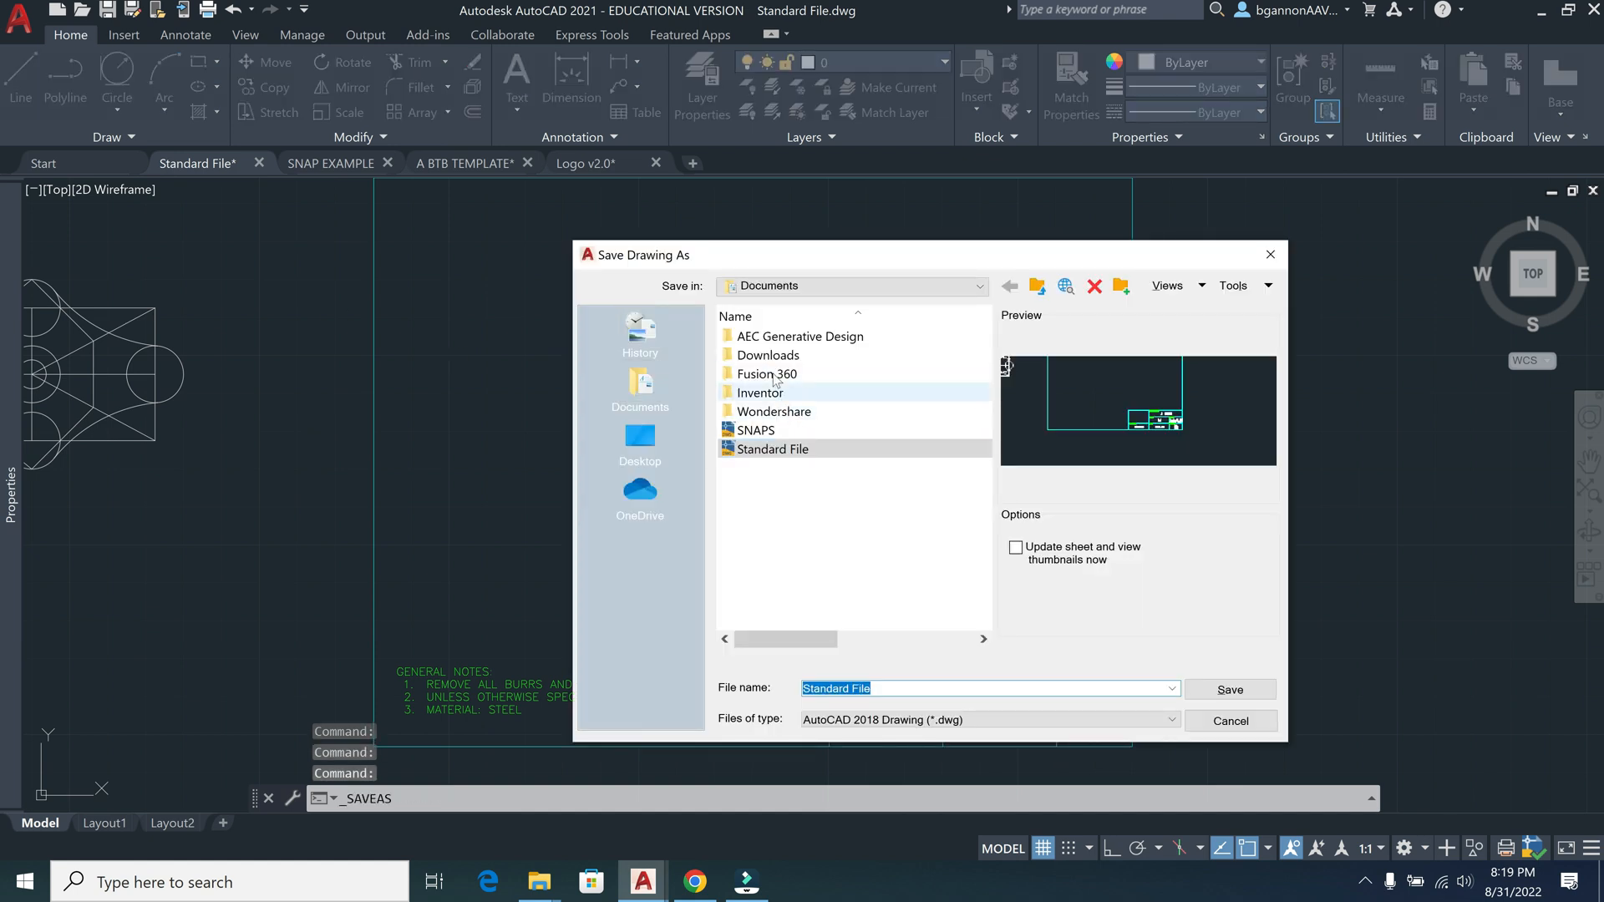
pyautogui.click(651, 432)
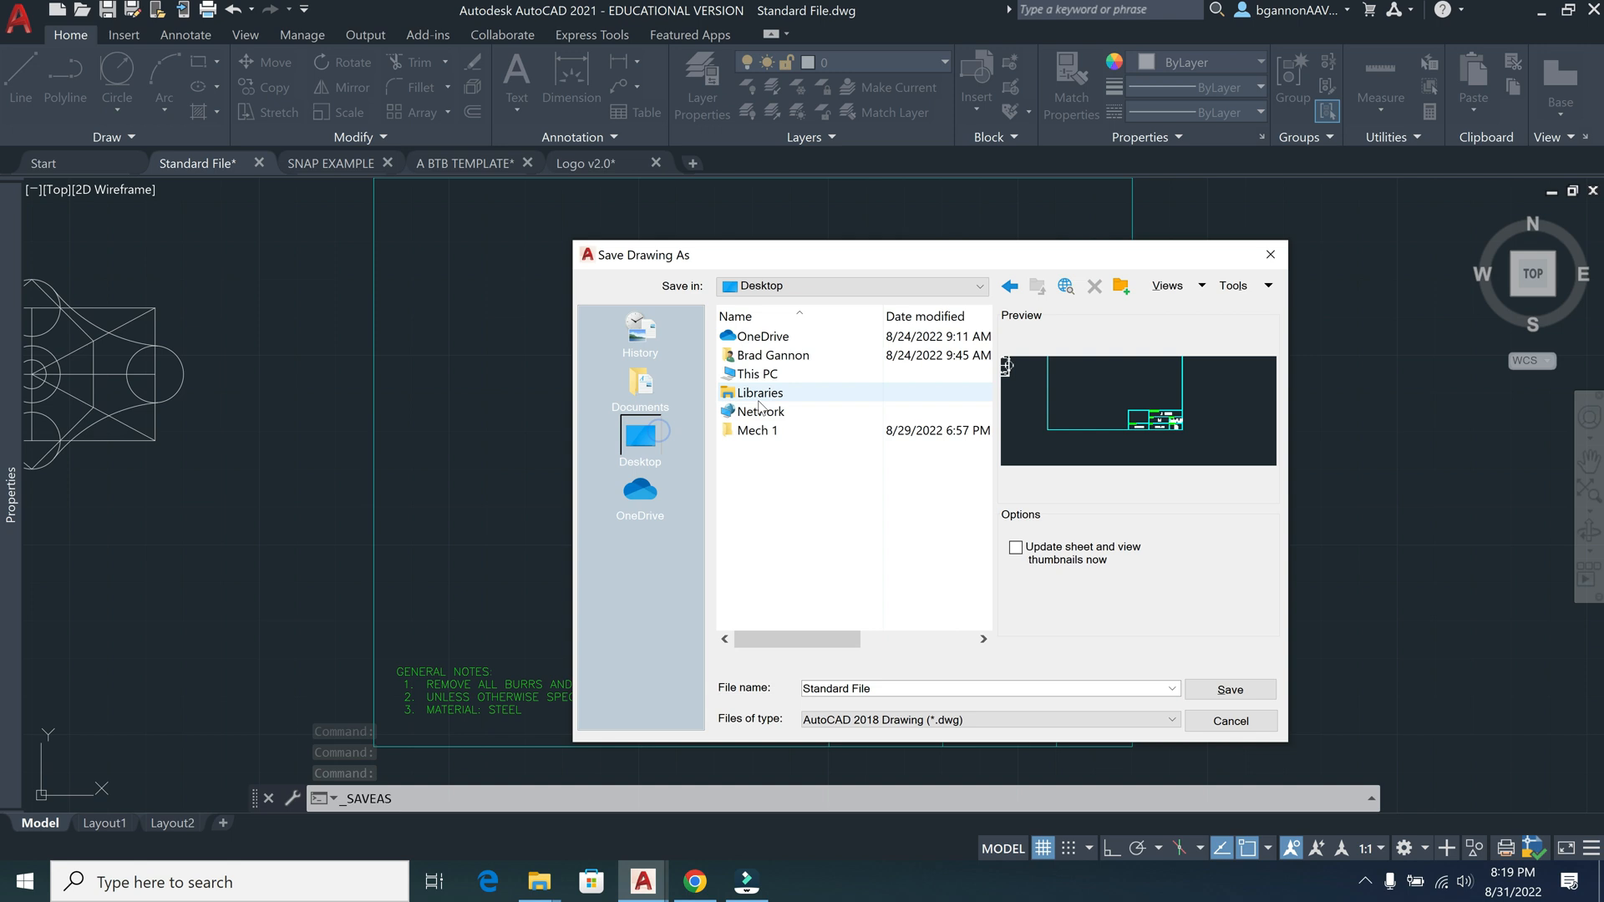
pyautogui.doubleClick(767, 429)
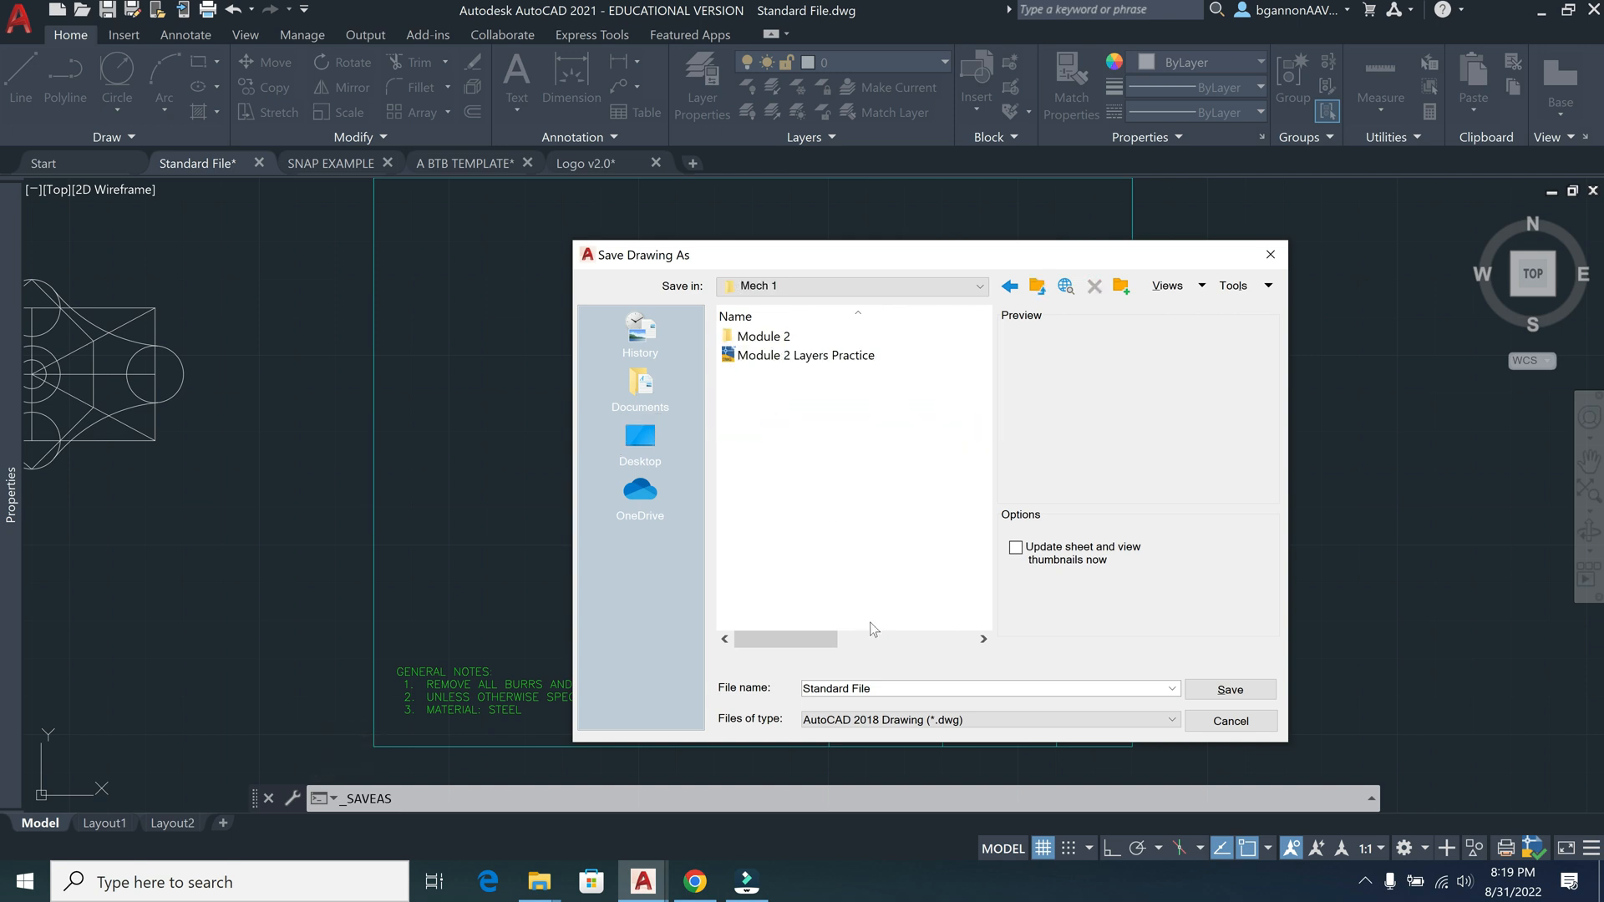
pyautogui.doubleClick(765, 336)
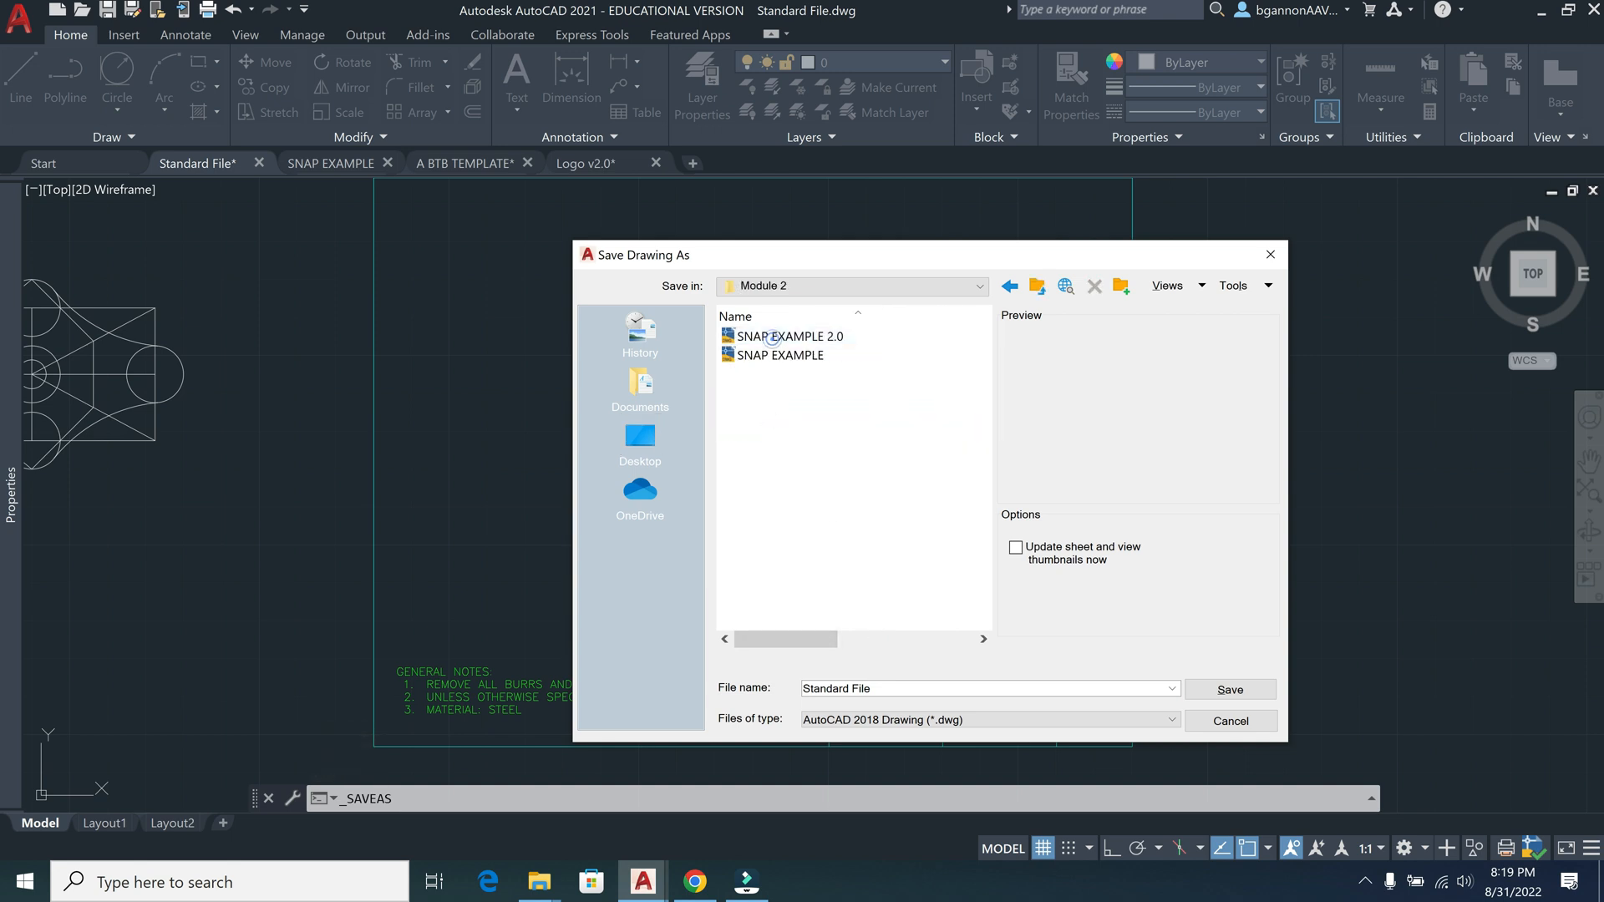
# Name the drawing file "A BTB TEMPLATE 2.0" and save it
pyautogui.moveTo(802, 688); pyautogui.dragTo(898, 688)
pyautogui.write('A')
pyautogui.write('ATE')
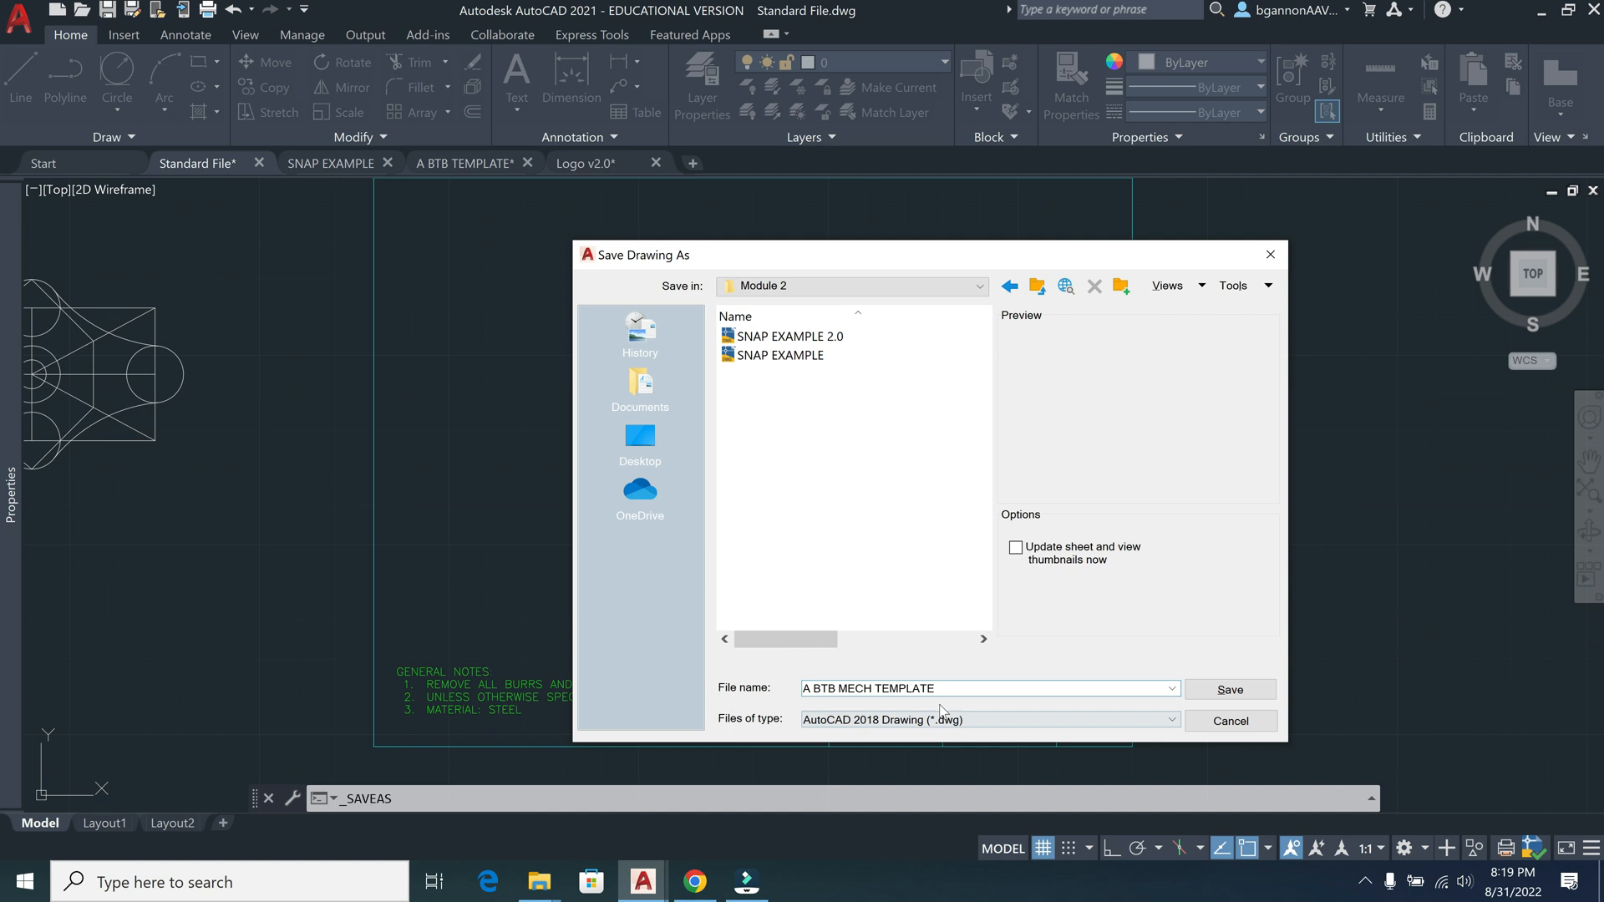
pyautogui.click(869, 688)
pyautogui.press('BackSpace')
pyautogui.press('BackSpace')
pyautogui.press('BackSpace')
pyautogui.press('BackSpace')
pyautogui.press('BackSpace')
pyautogui.press('Return')
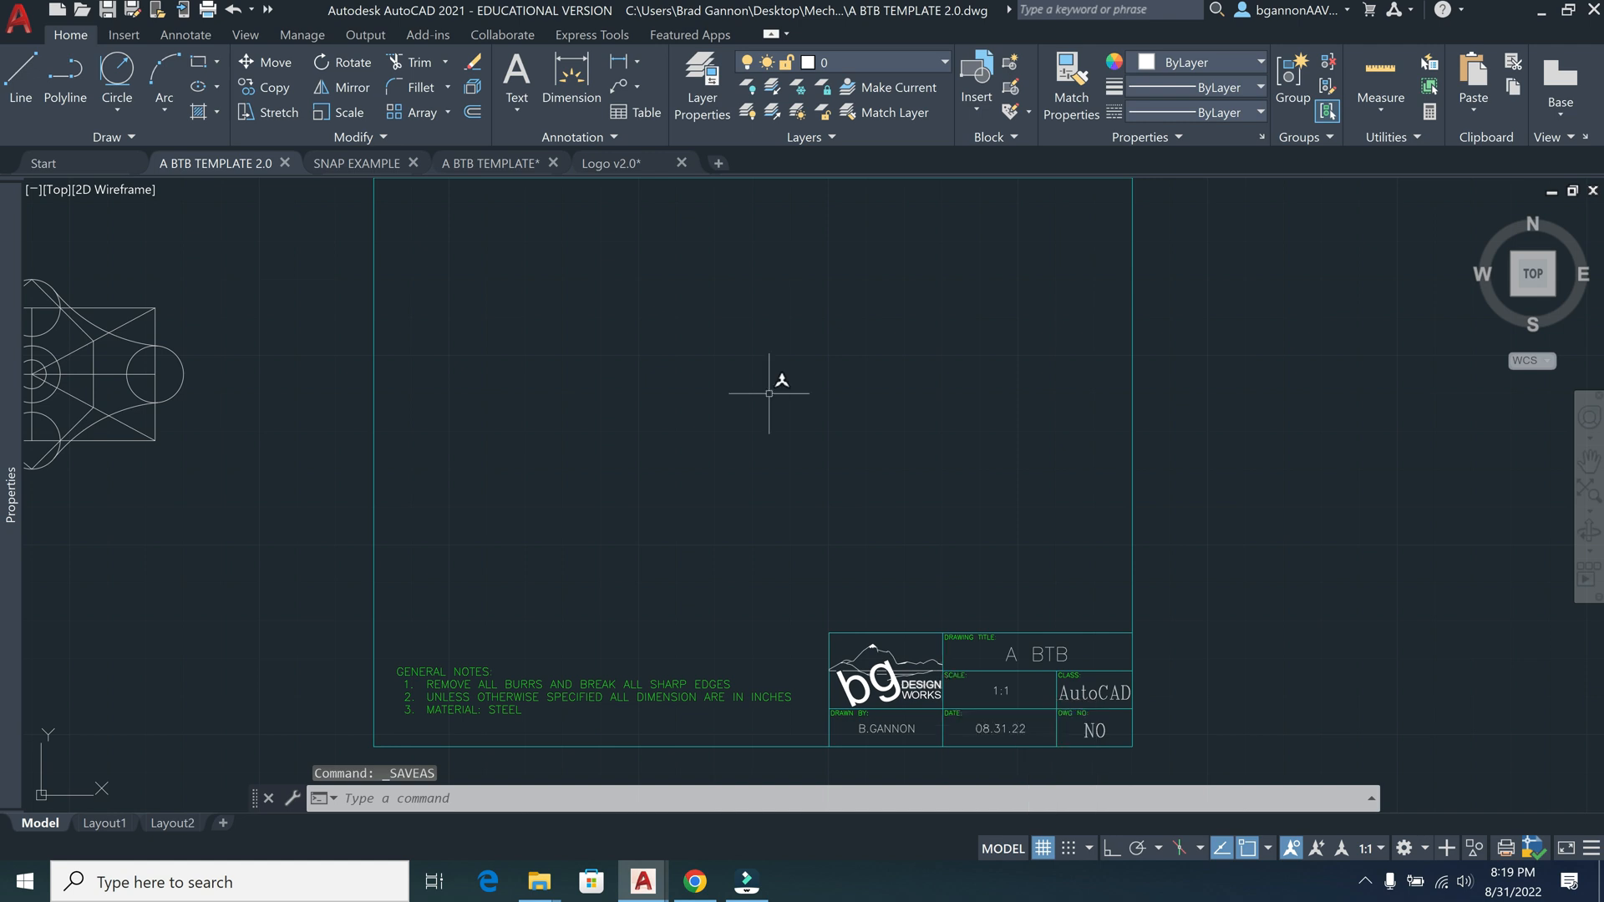
# Switch to the A BTB TEMPLATE drawing and examine the whole sheet of its A BTB FULL layout
pyautogui.click(487, 162)
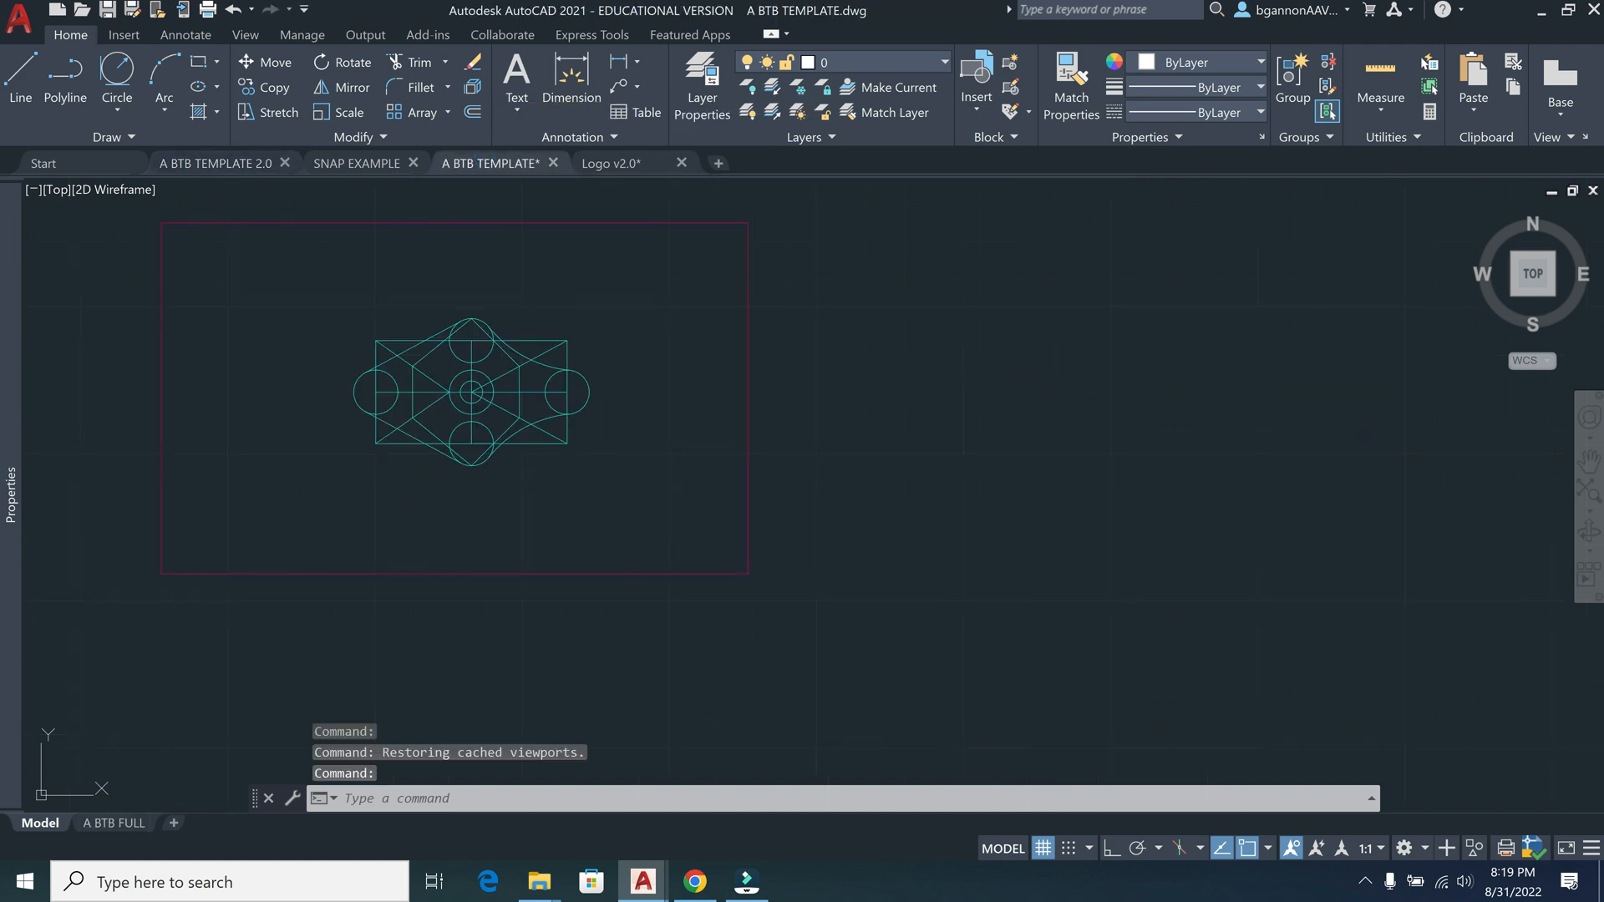
pyautogui.click(113, 823)
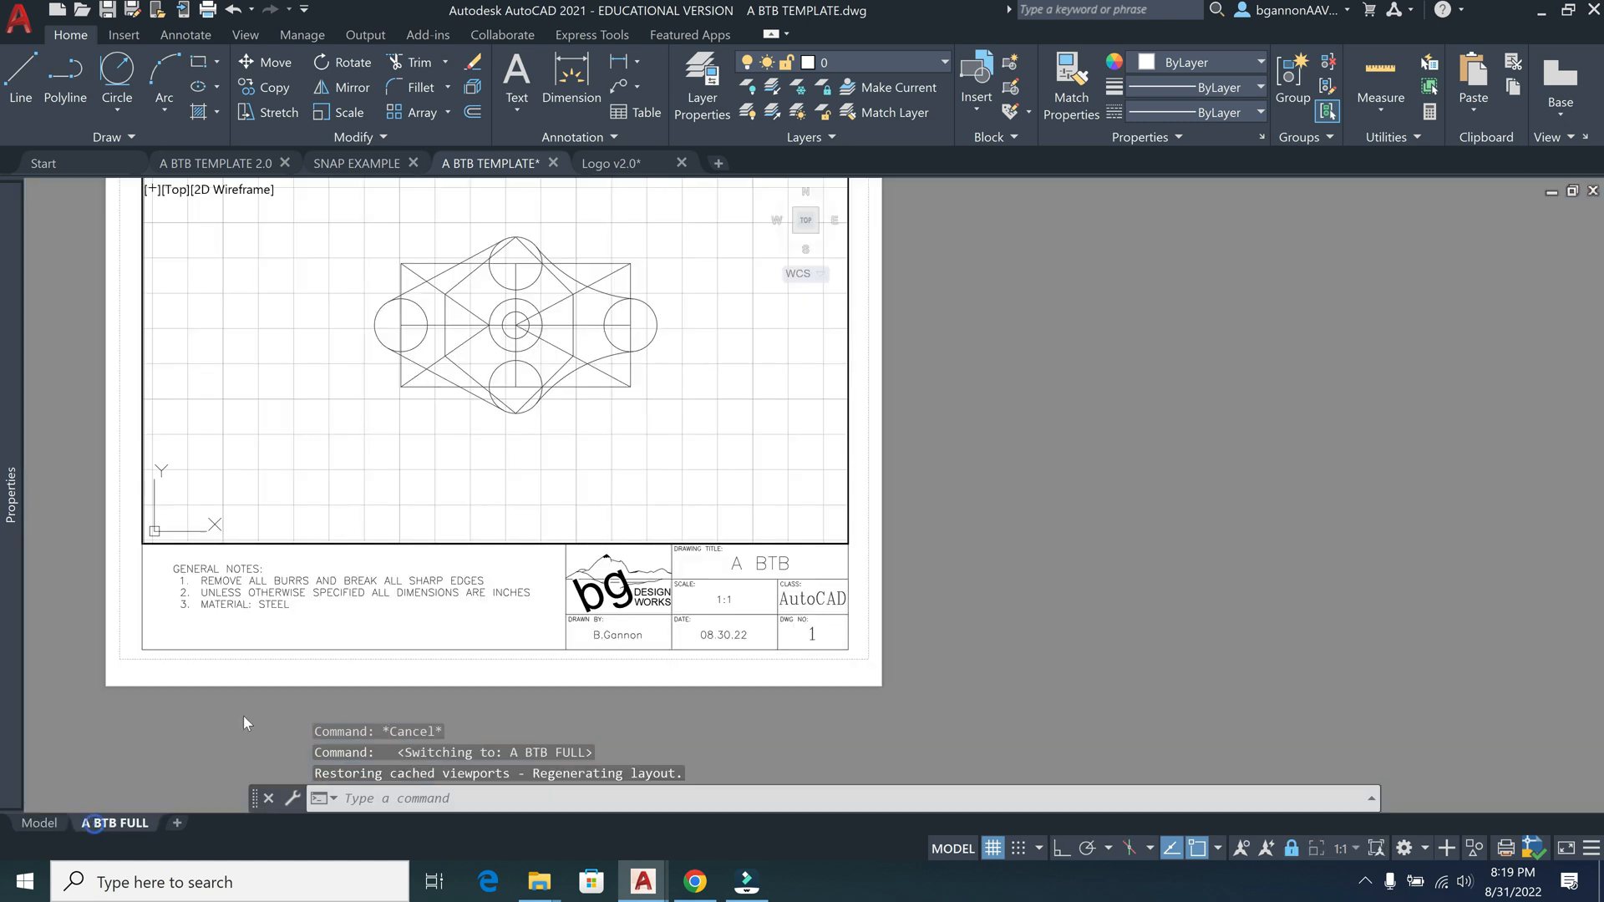
pyautogui.scroll(-2, 362, 560)
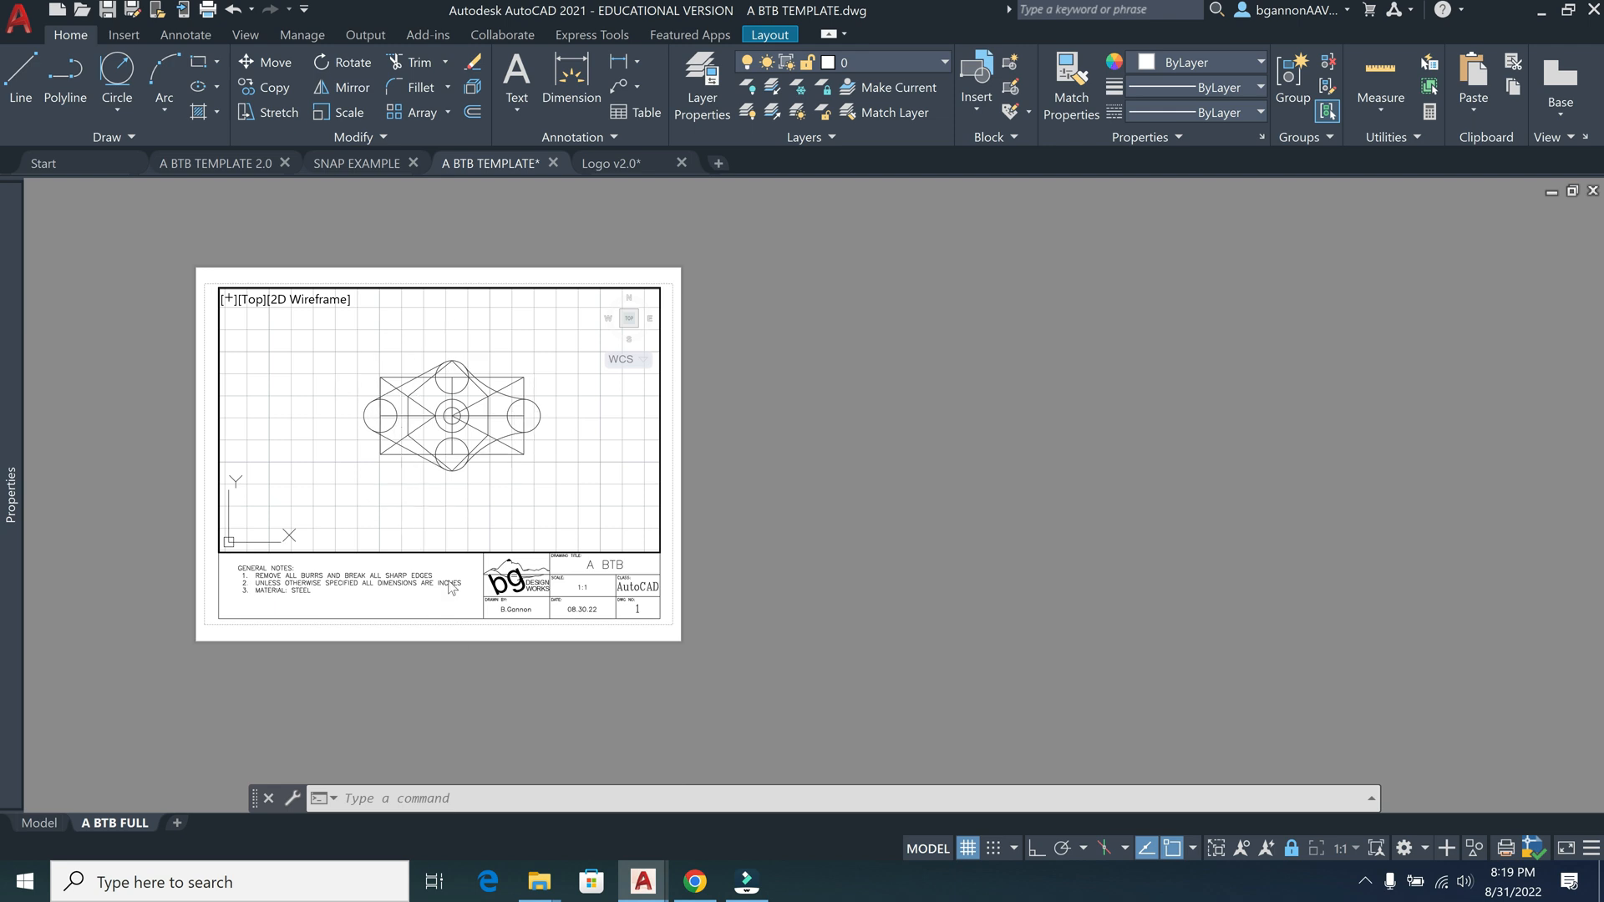
pyautogui.click(743, 875)
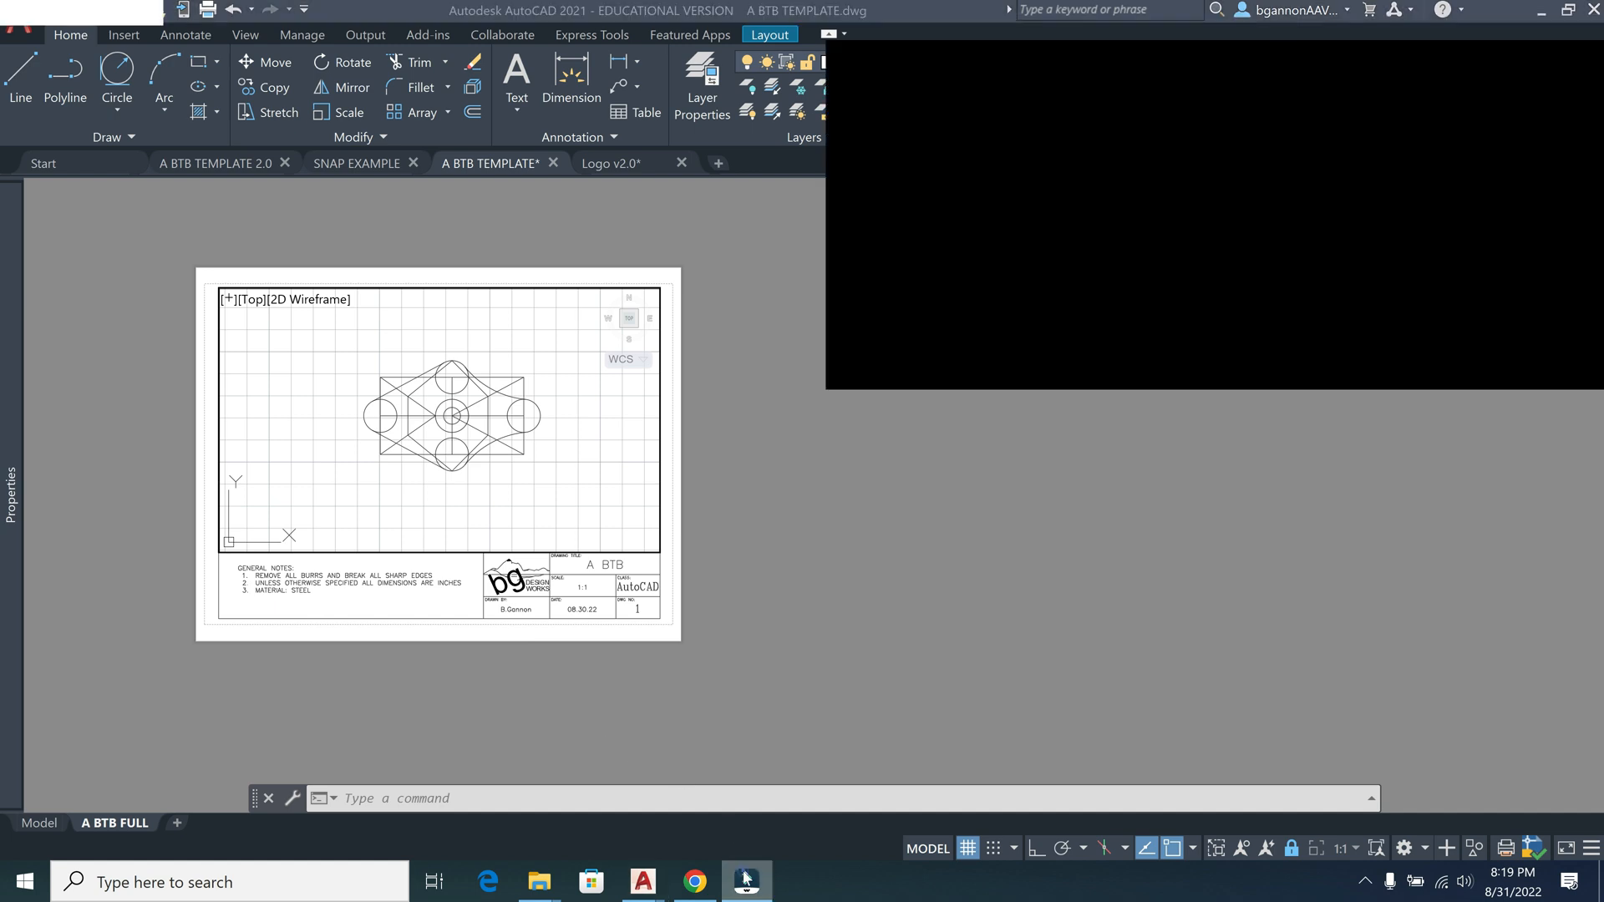